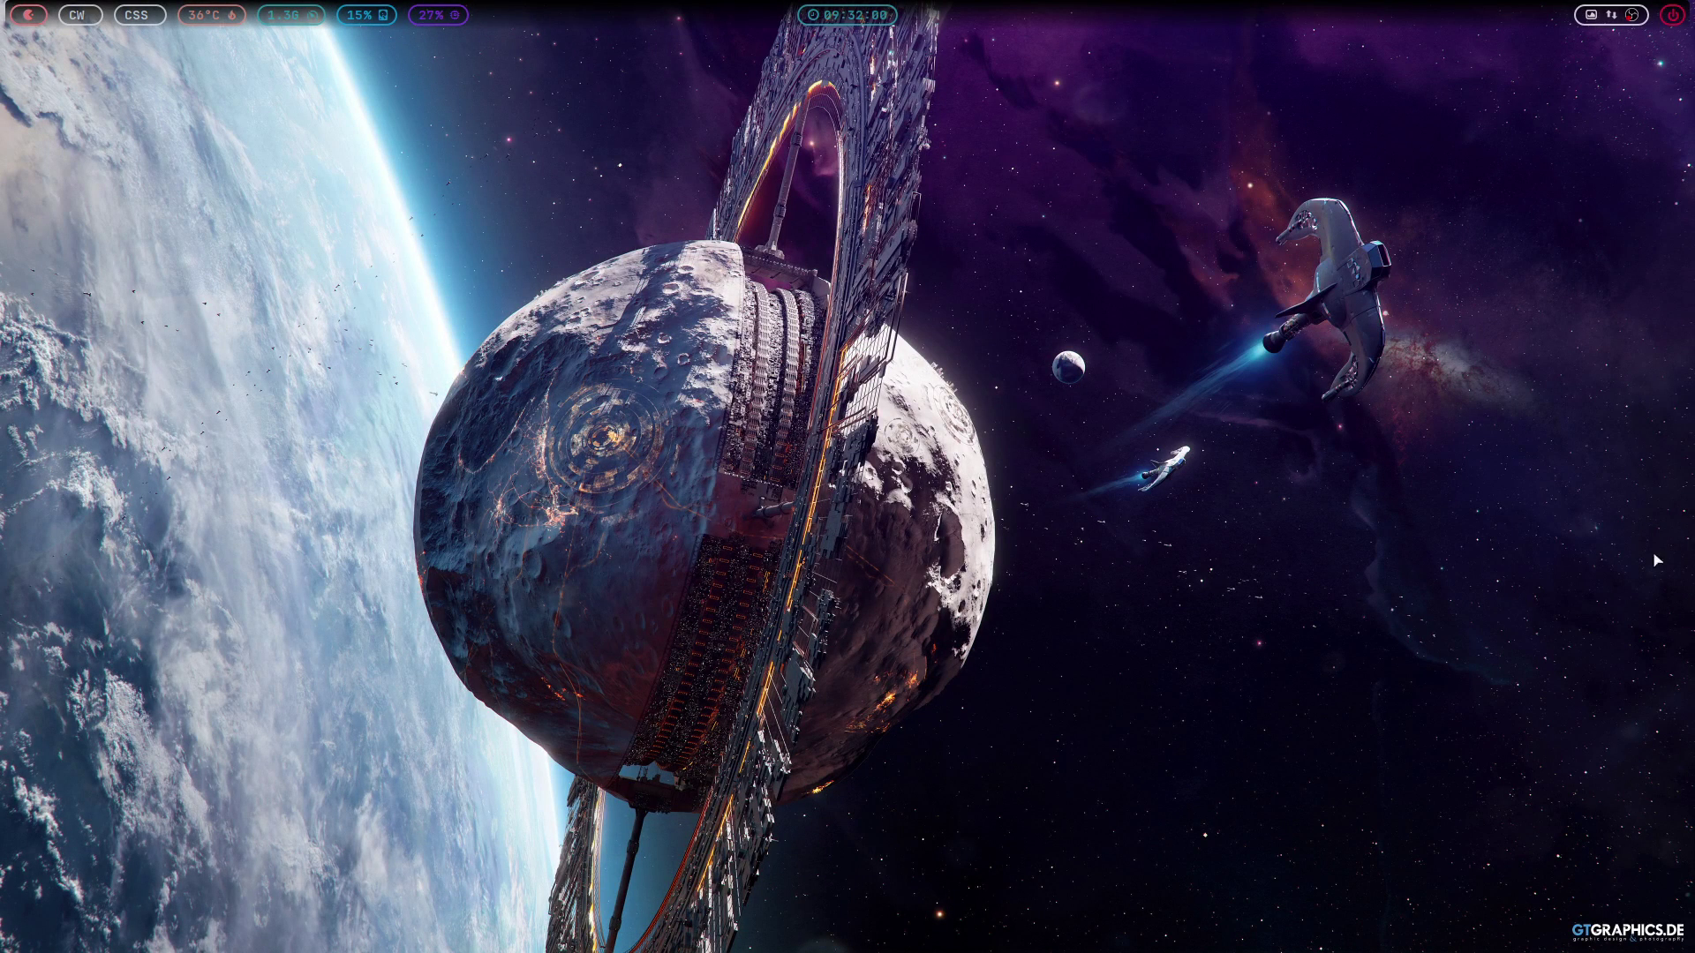
# Show and close a system-summary terminal, then launch Thunar on the home folder.
pyautogui.press('super+Return')
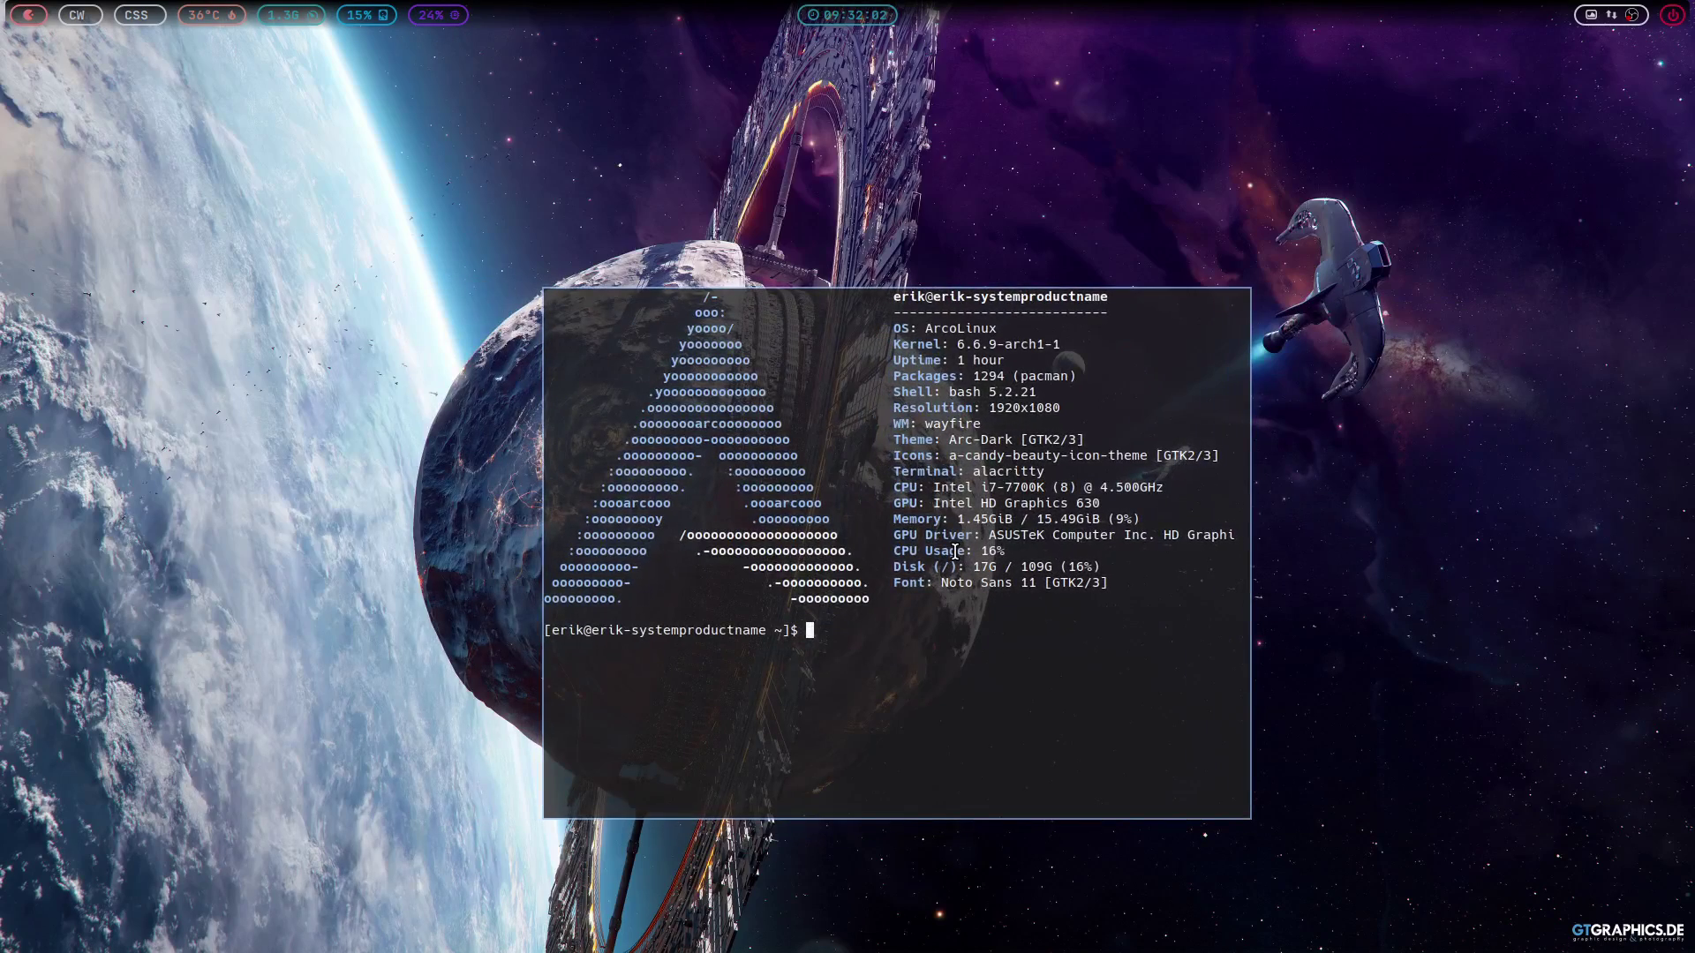
pyautogui.press('super+q')
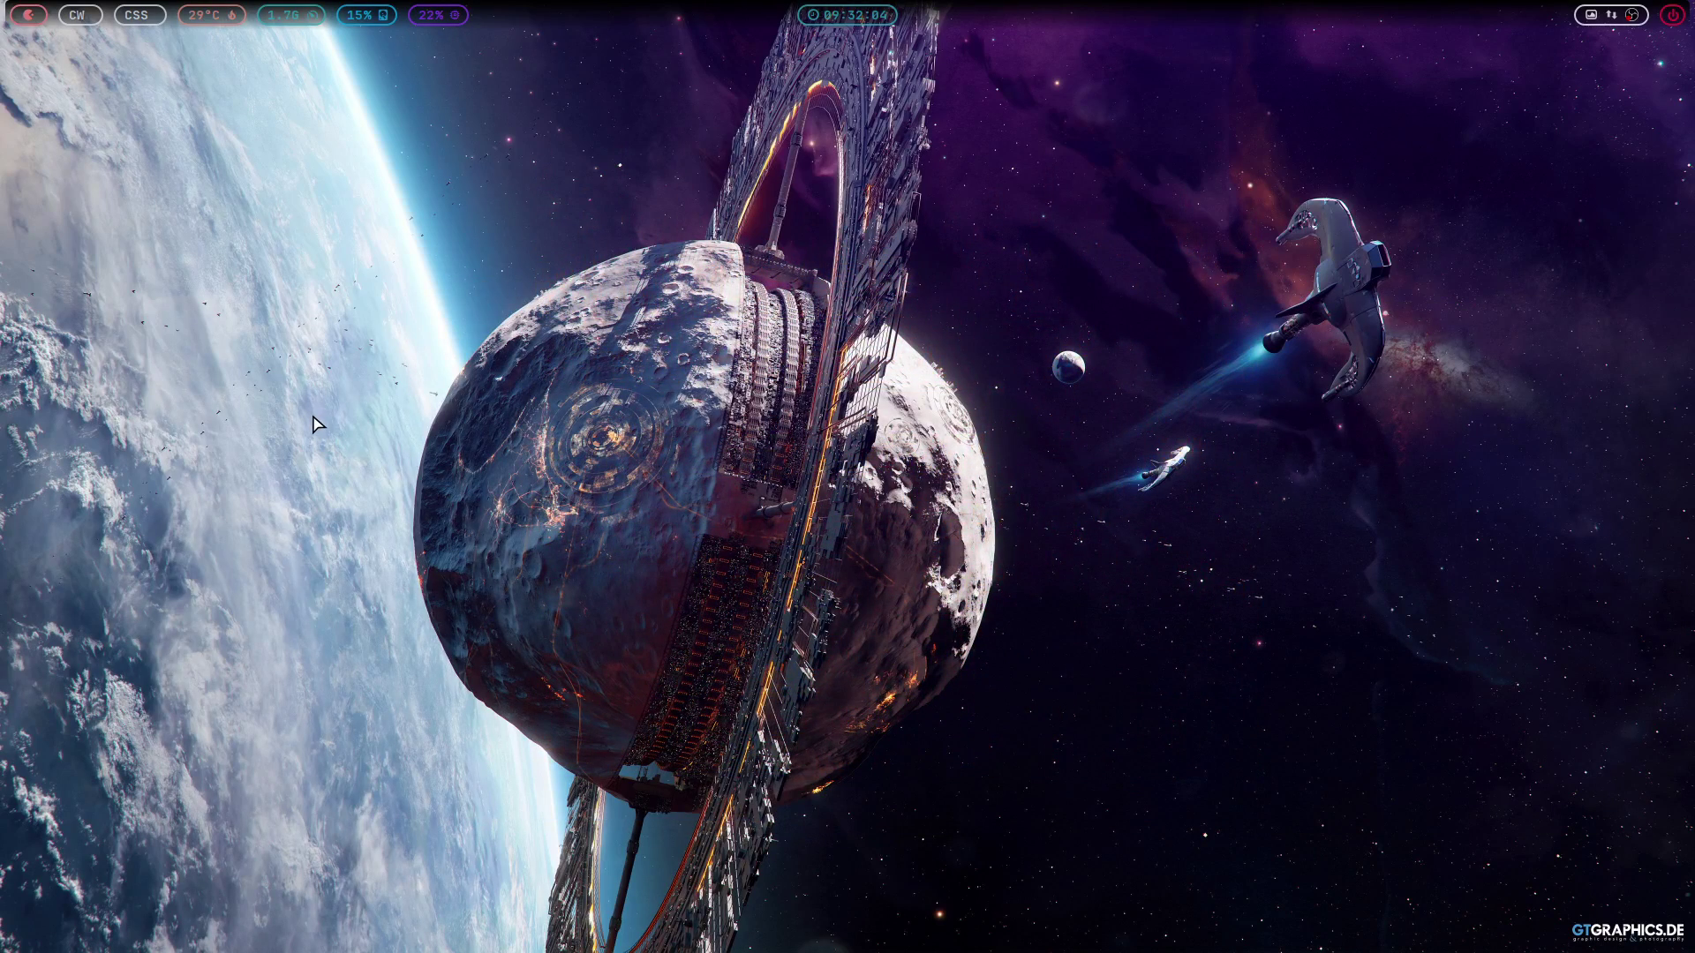
pyautogui.press('super+shift+Return')
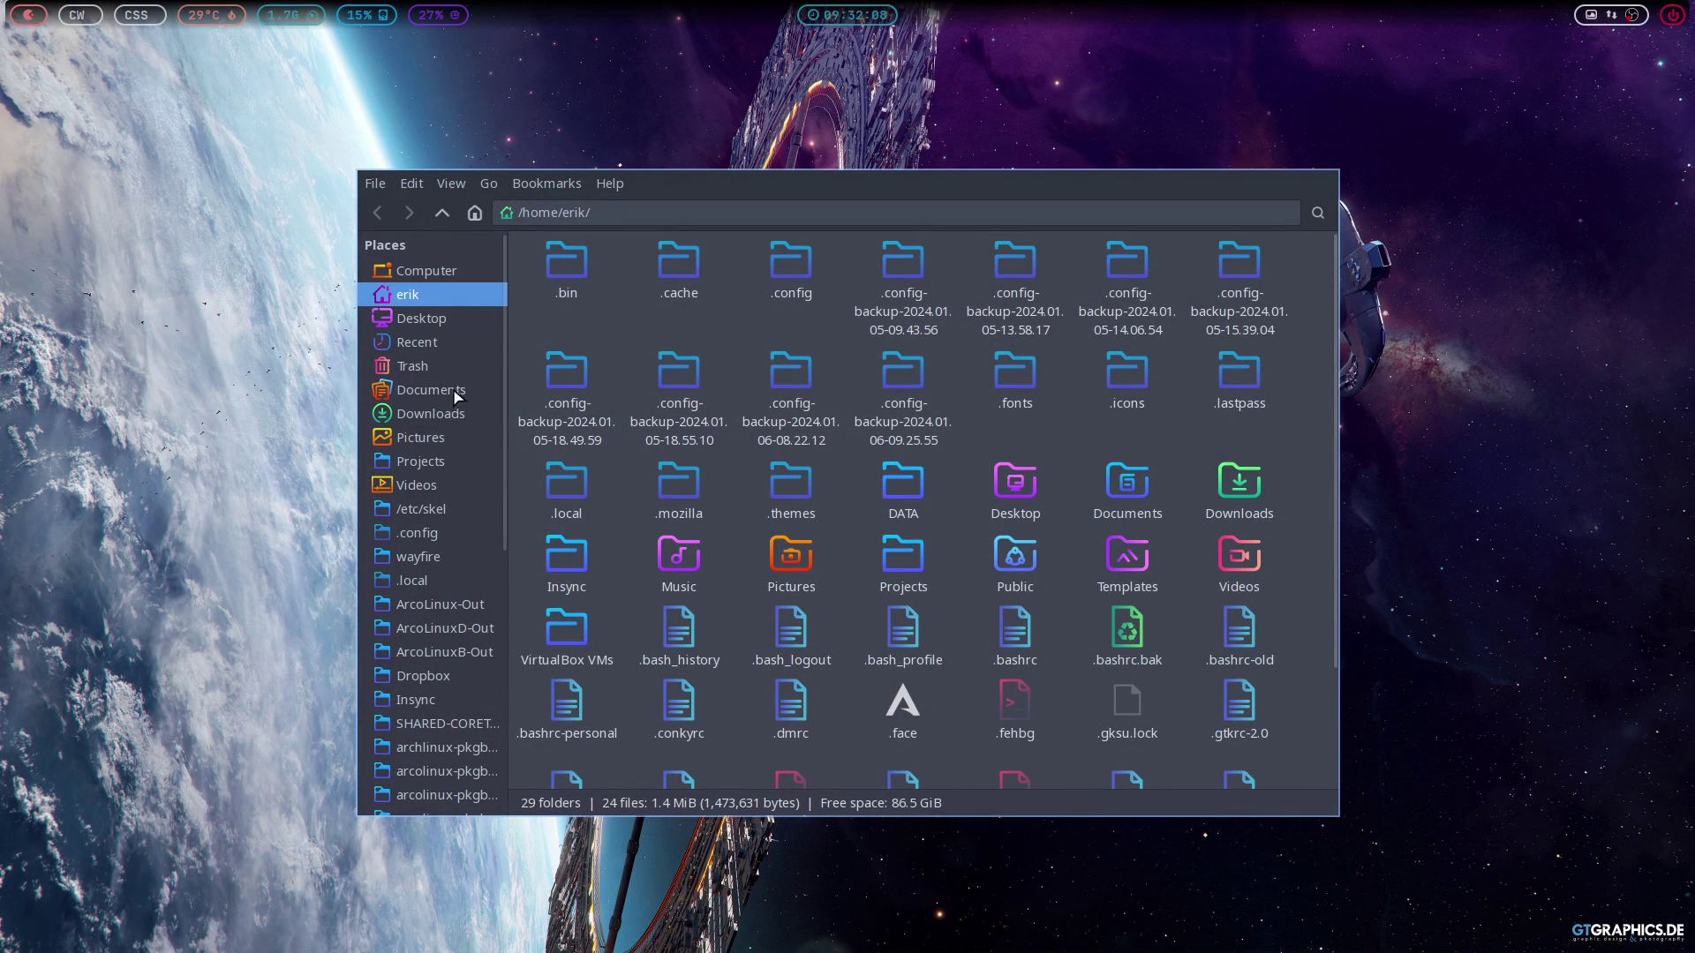
# Browse Desktop's Hyprland-Dots, looking into the wayfire and waybar-alt-8 folders.
pyautogui.click(445, 320)
pyautogui.click(565, 262)
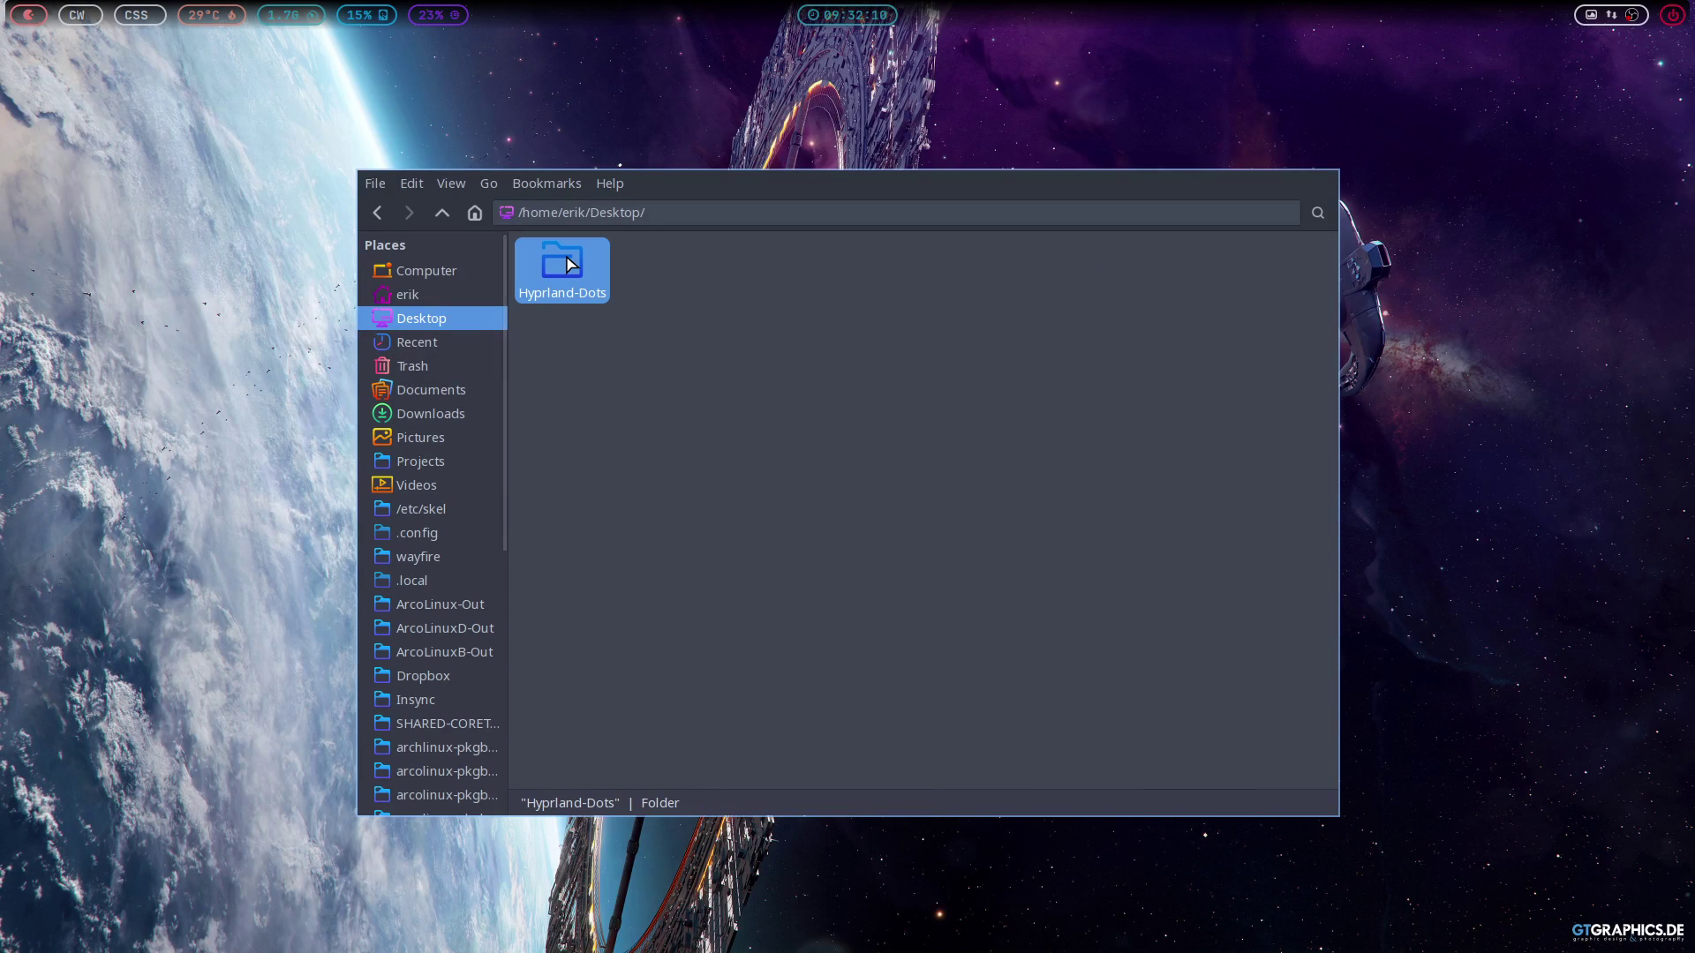
pyautogui.click(435, 558)
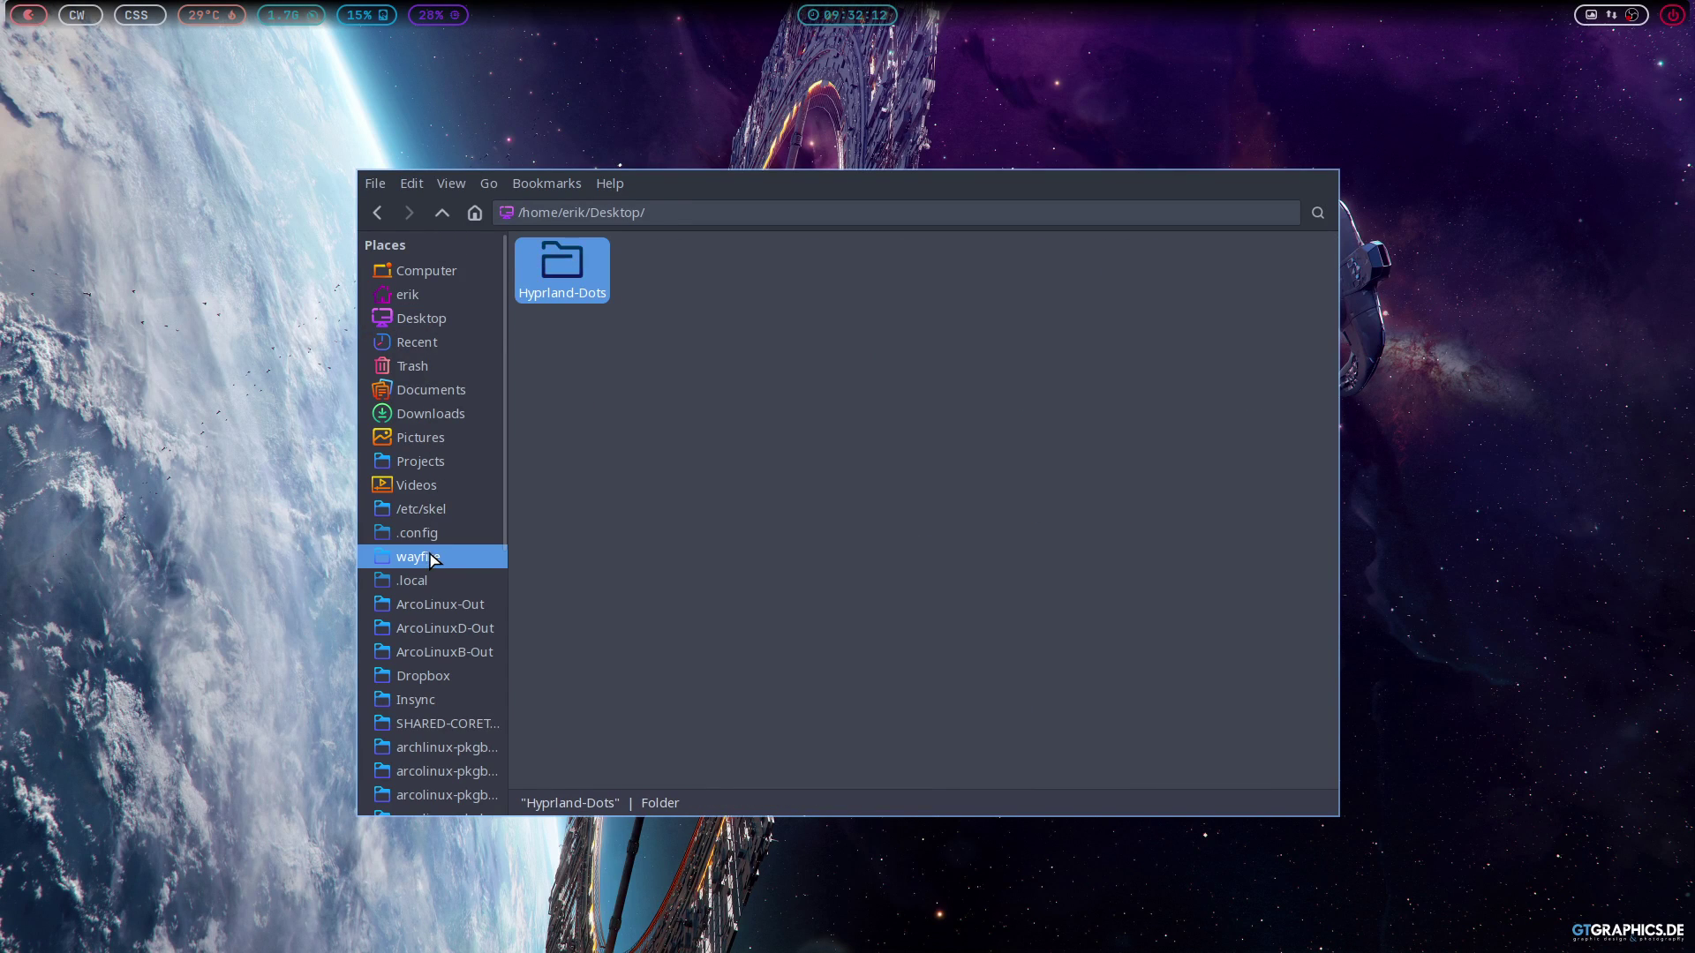
pyautogui.doubleClick(924, 340)
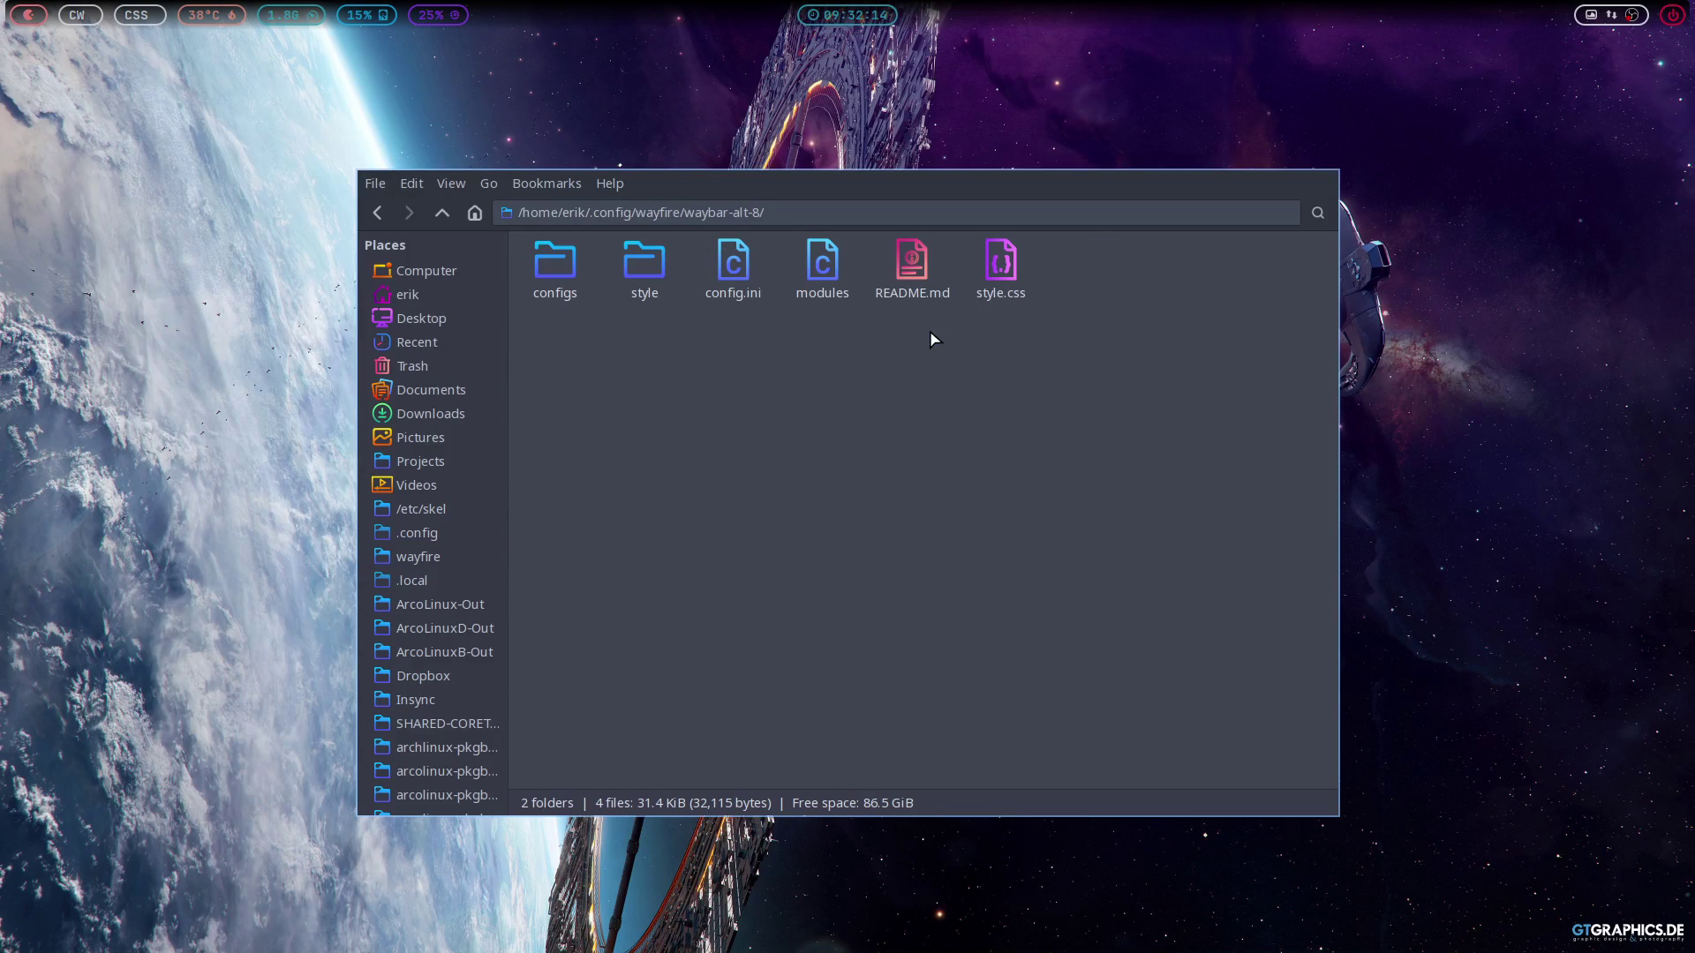
pyautogui.click(922, 273)
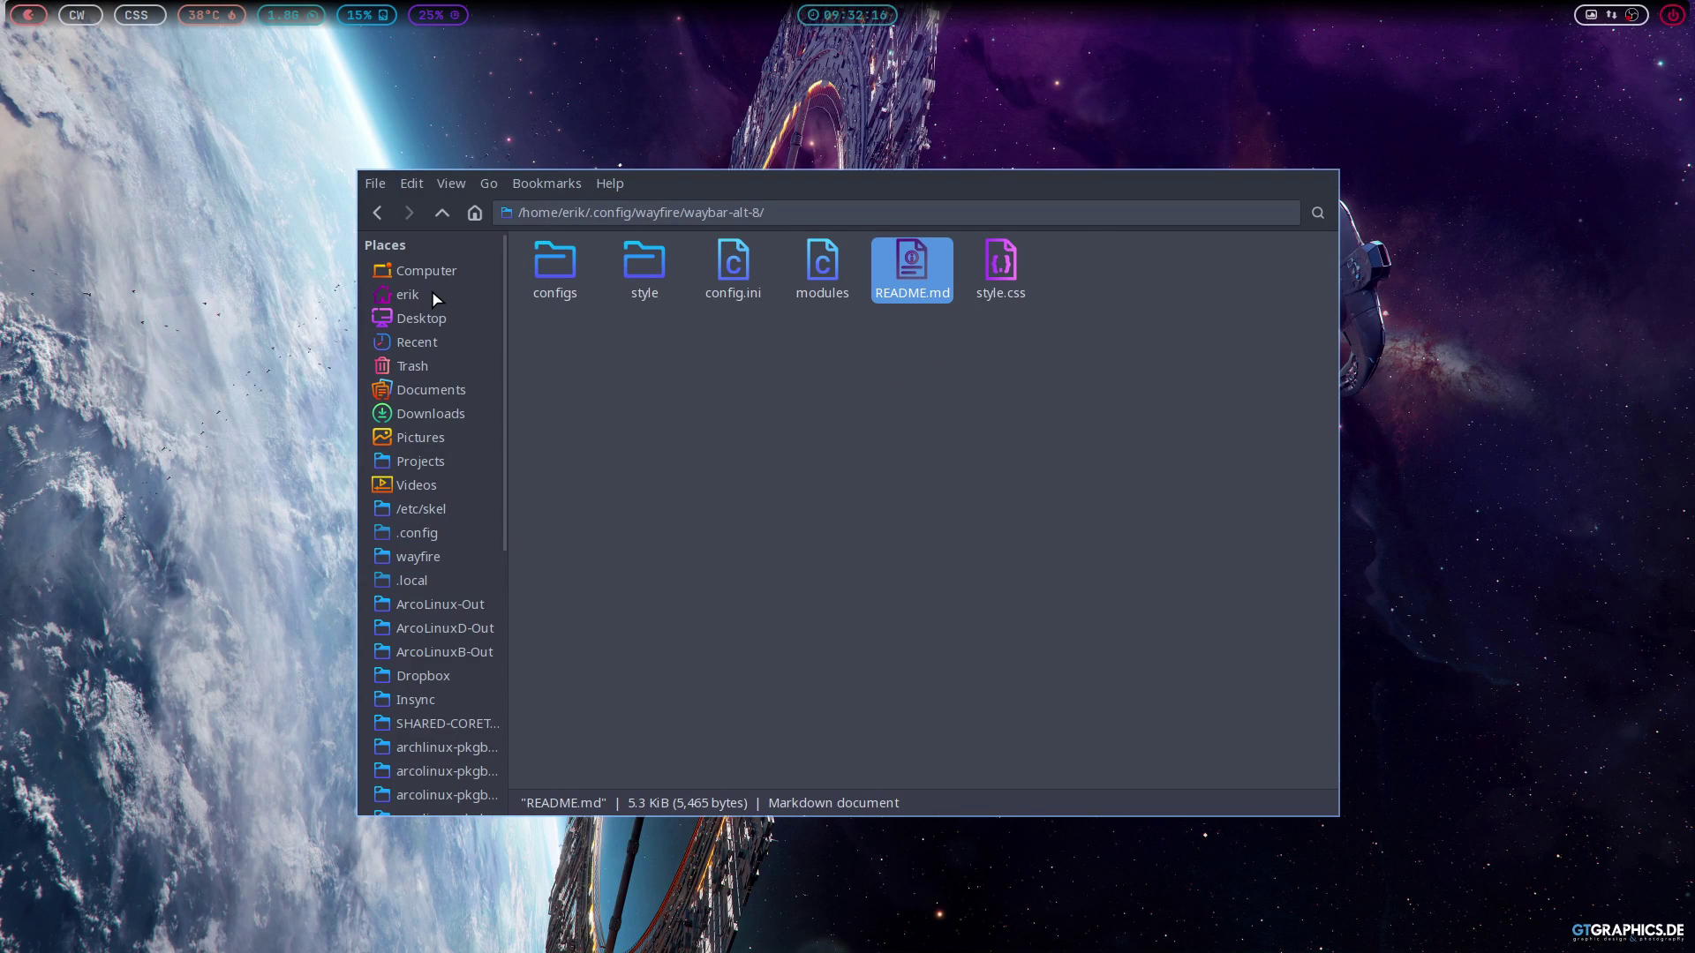
# Open Desktop/Hyprland-Dots/config and select the btop folder.
pyautogui.click(437, 319)
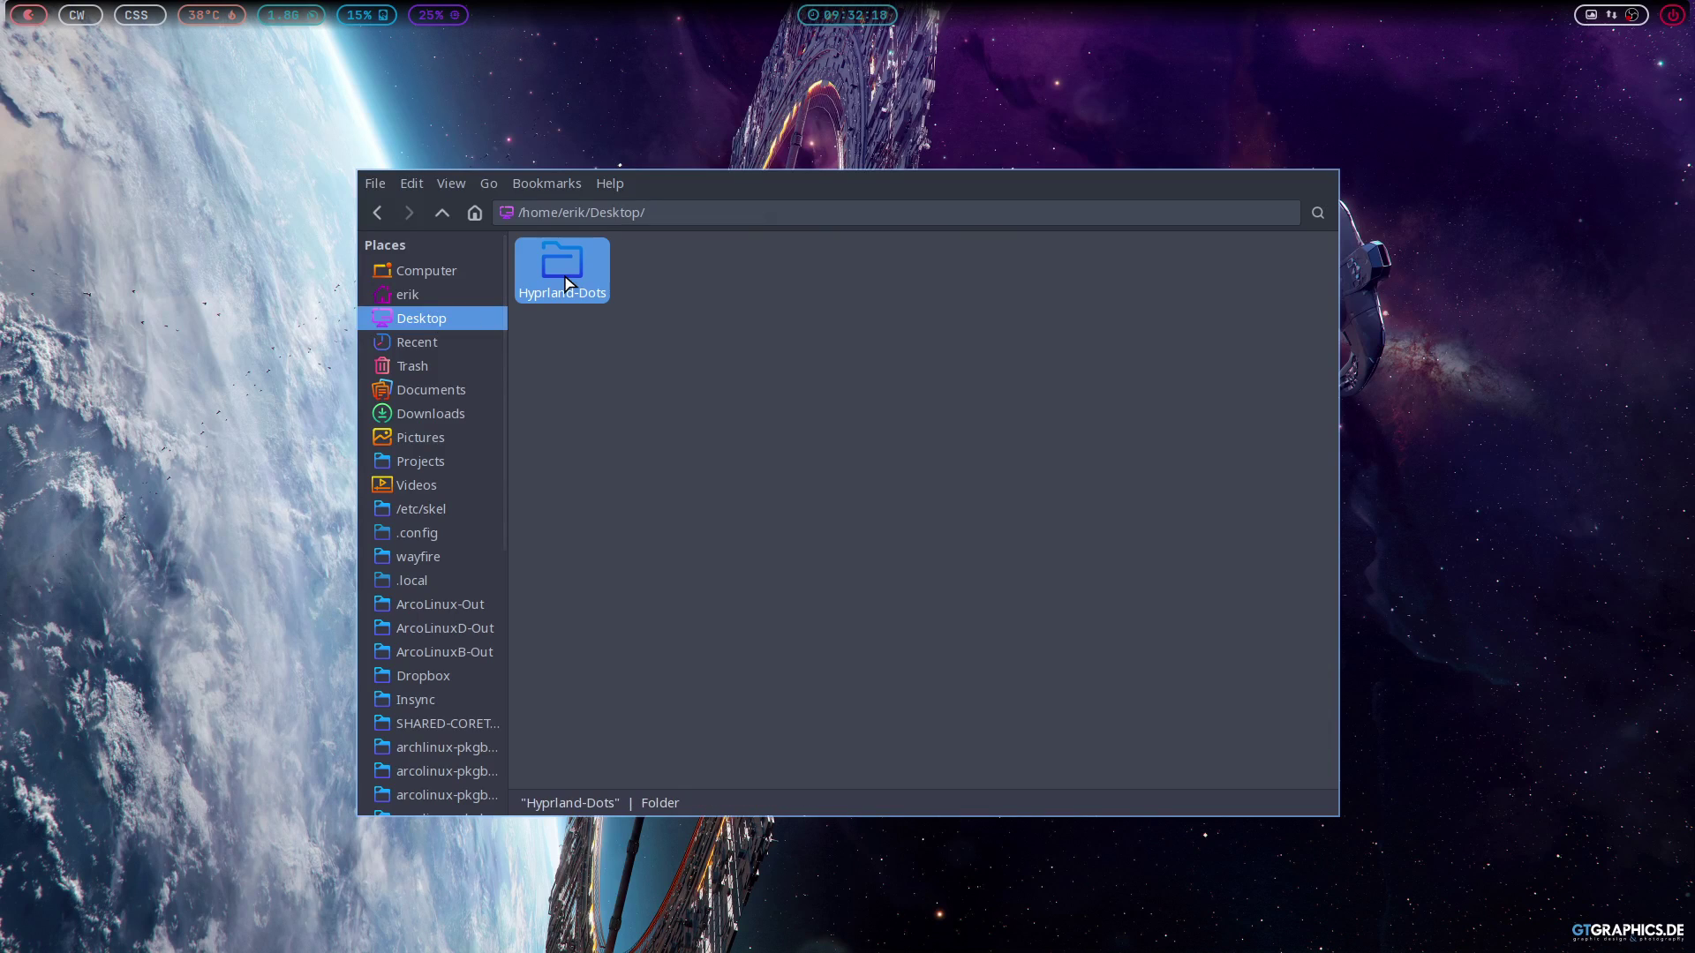
pyautogui.doubleClick(562, 271)
pyautogui.doubleClick(792, 266)
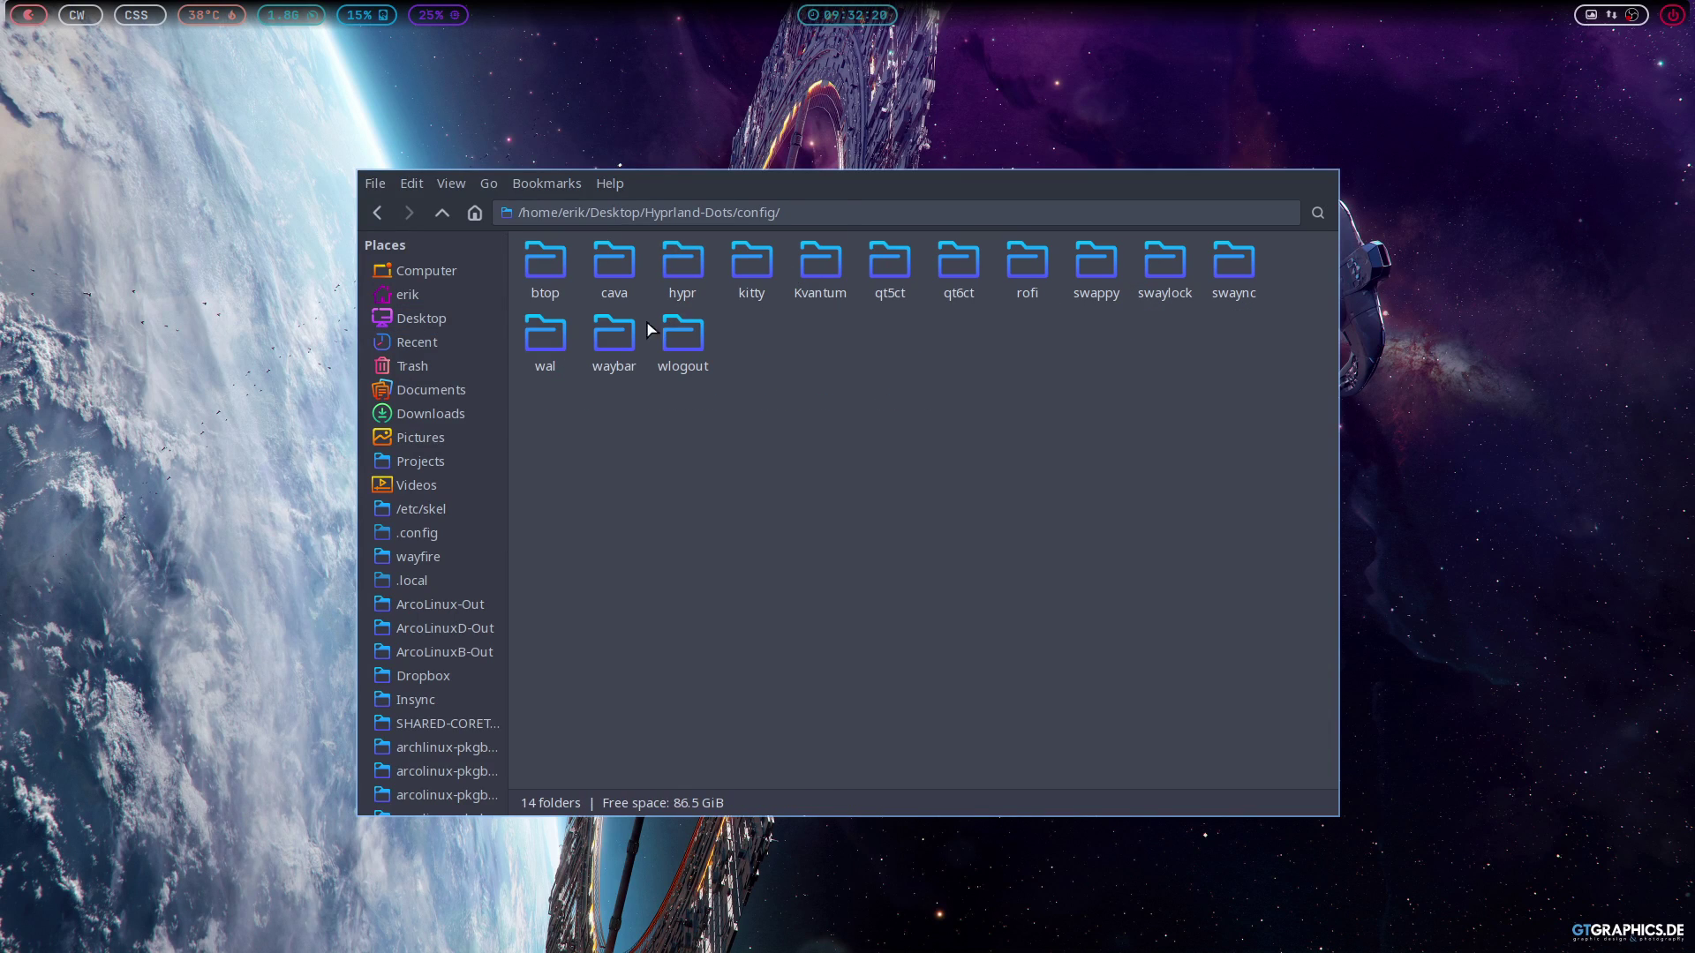
pyautogui.click(539, 276)
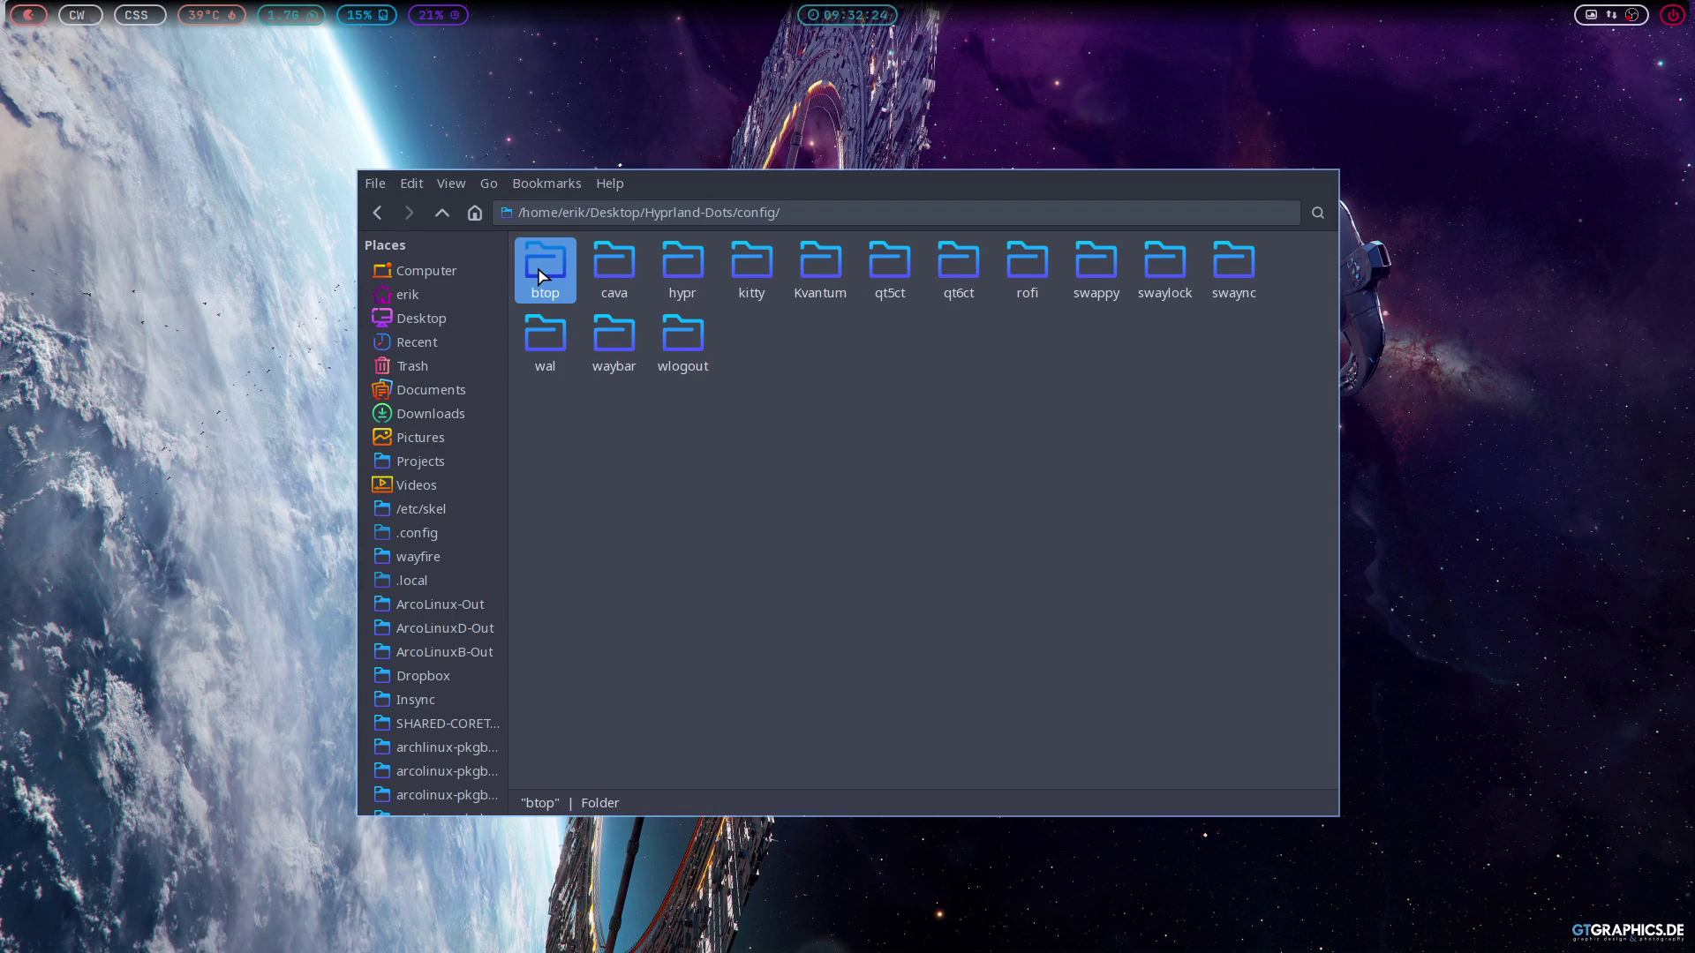
# Launch and quit the btop system monitor twice, then select the cava folder.
pyautogui.hotkey('ctrl', 'shift', 'Escape')
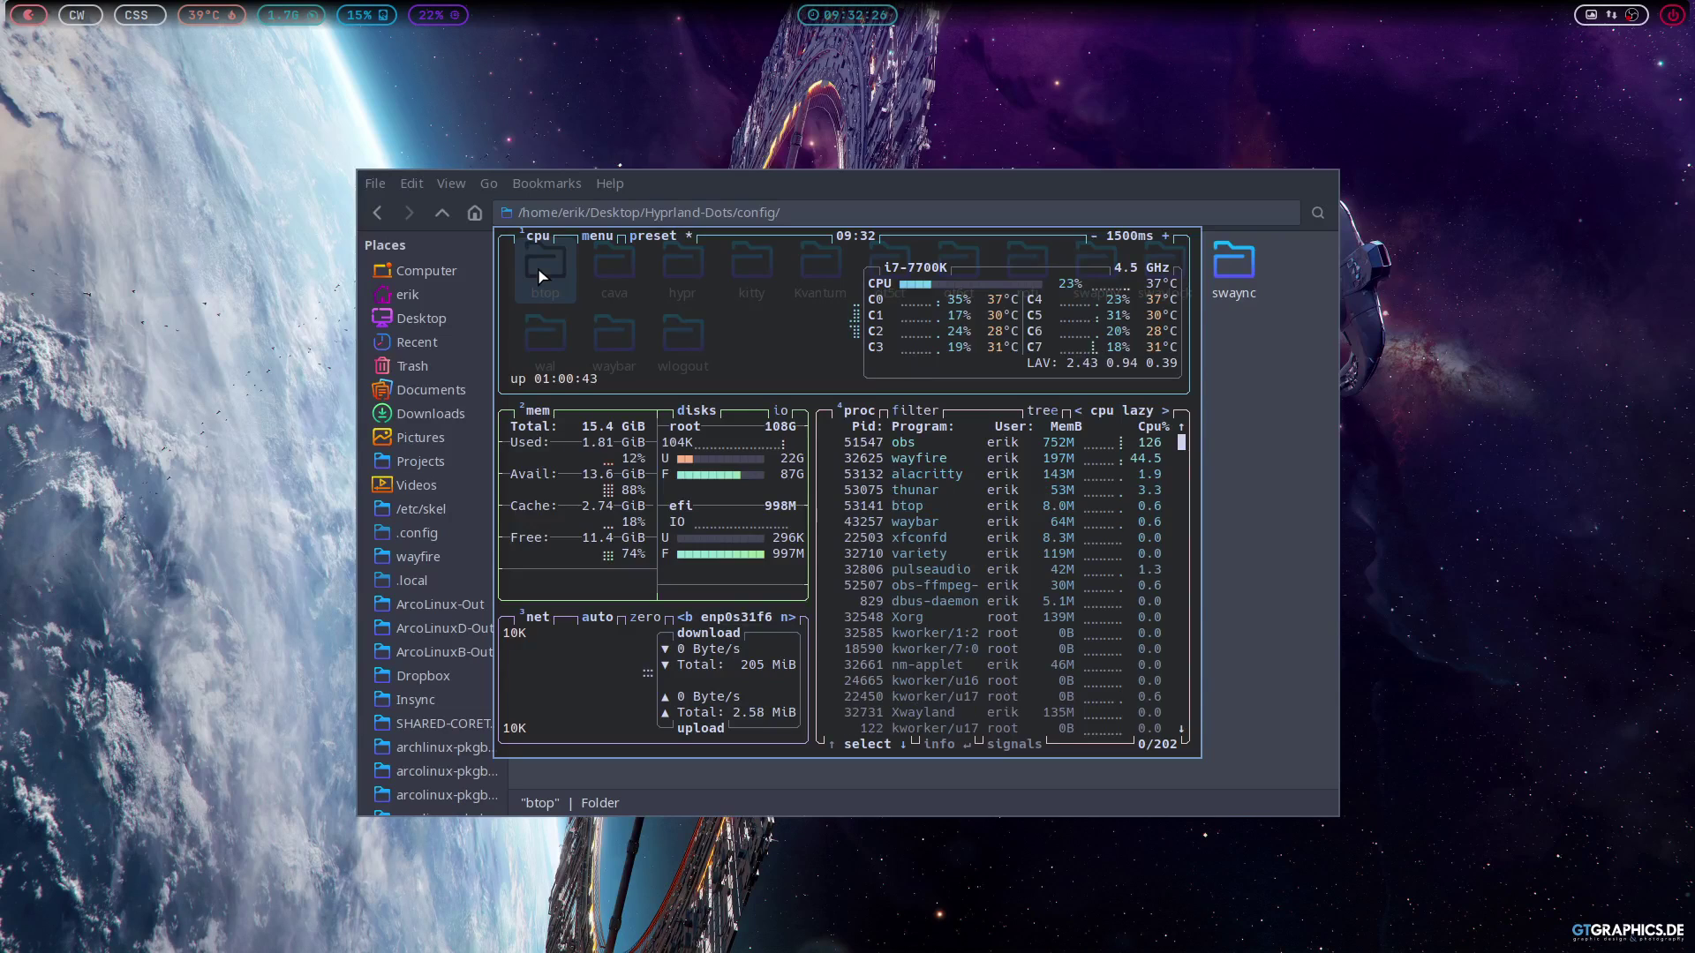
pyautogui.press('q')
pyautogui.hotkey('ctrl', 'shift', 'Escape')
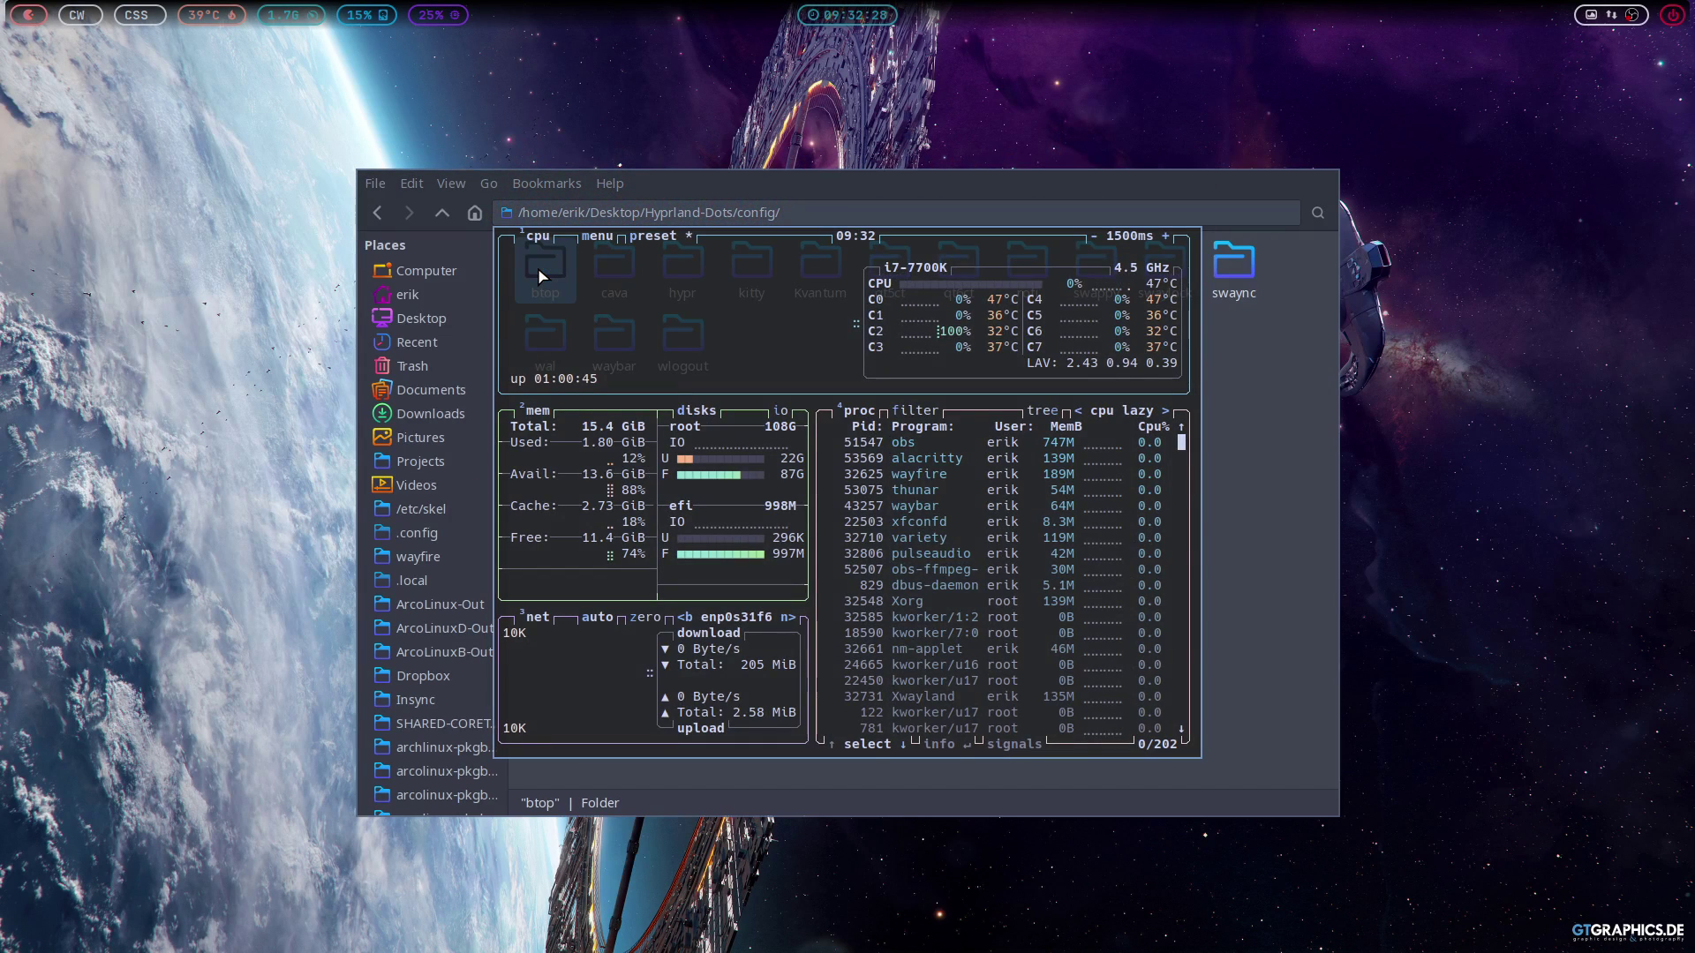
pyautogui.press('q')
pyautogui.click(607, 272)
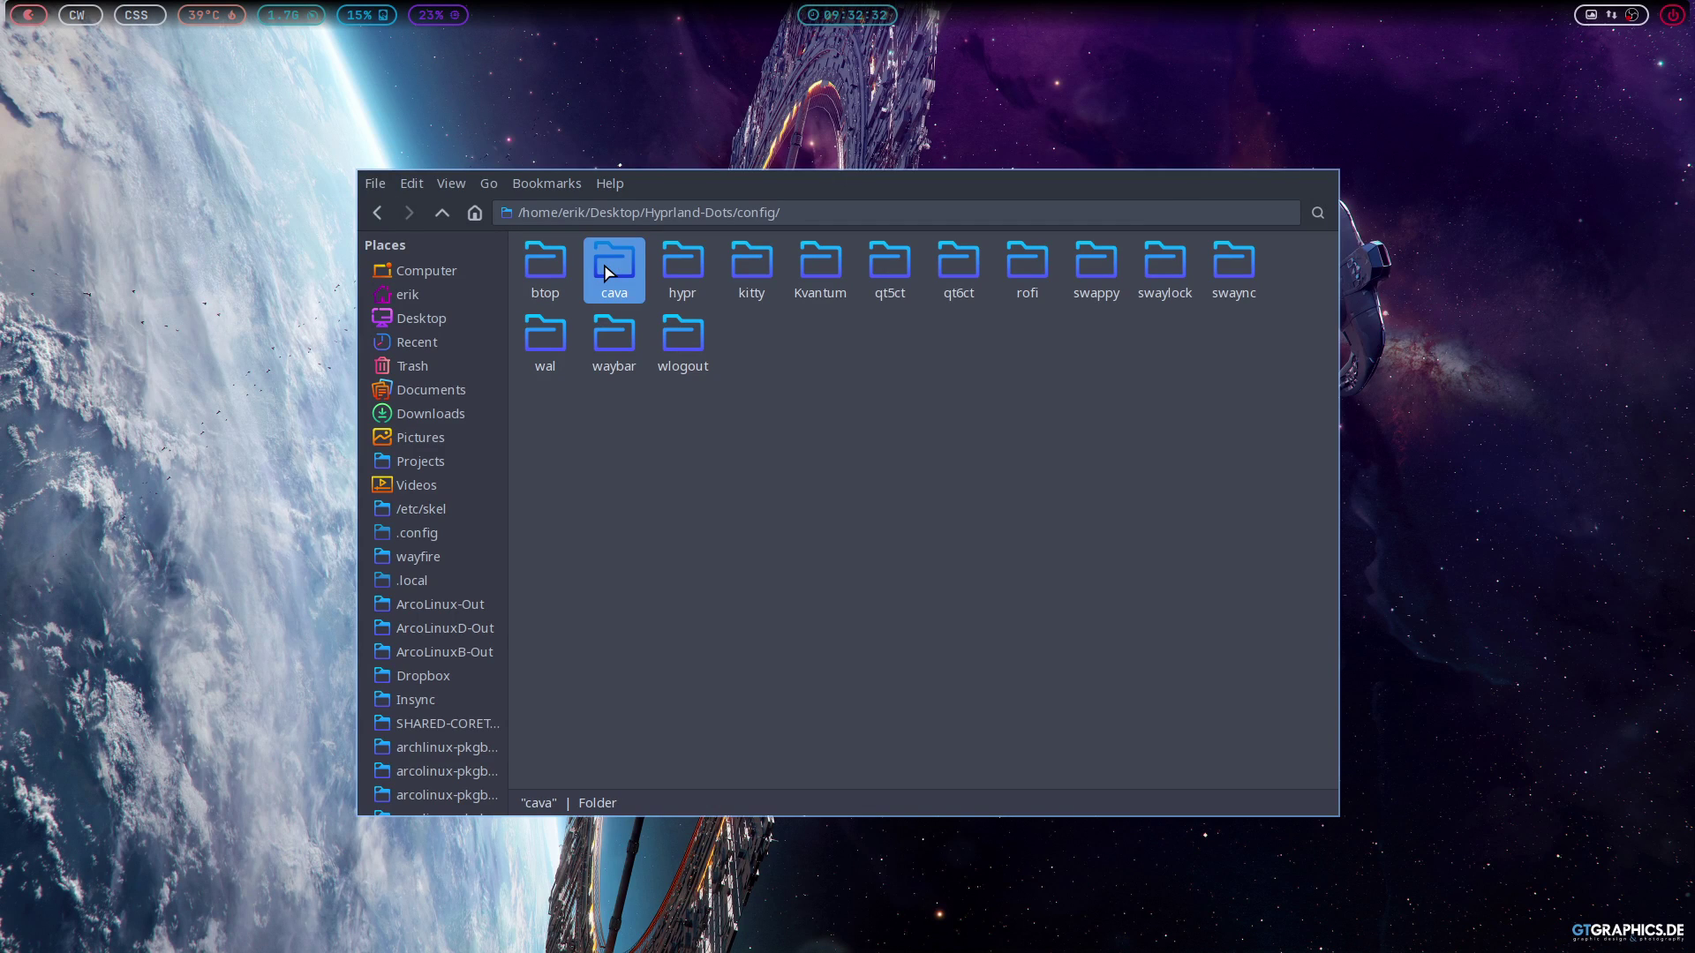
# Install cava with 'sudo pacman -S cava' in a terminal, then close it.
pyautogui.press('super+Return')
pyautogui.write('sudo ')
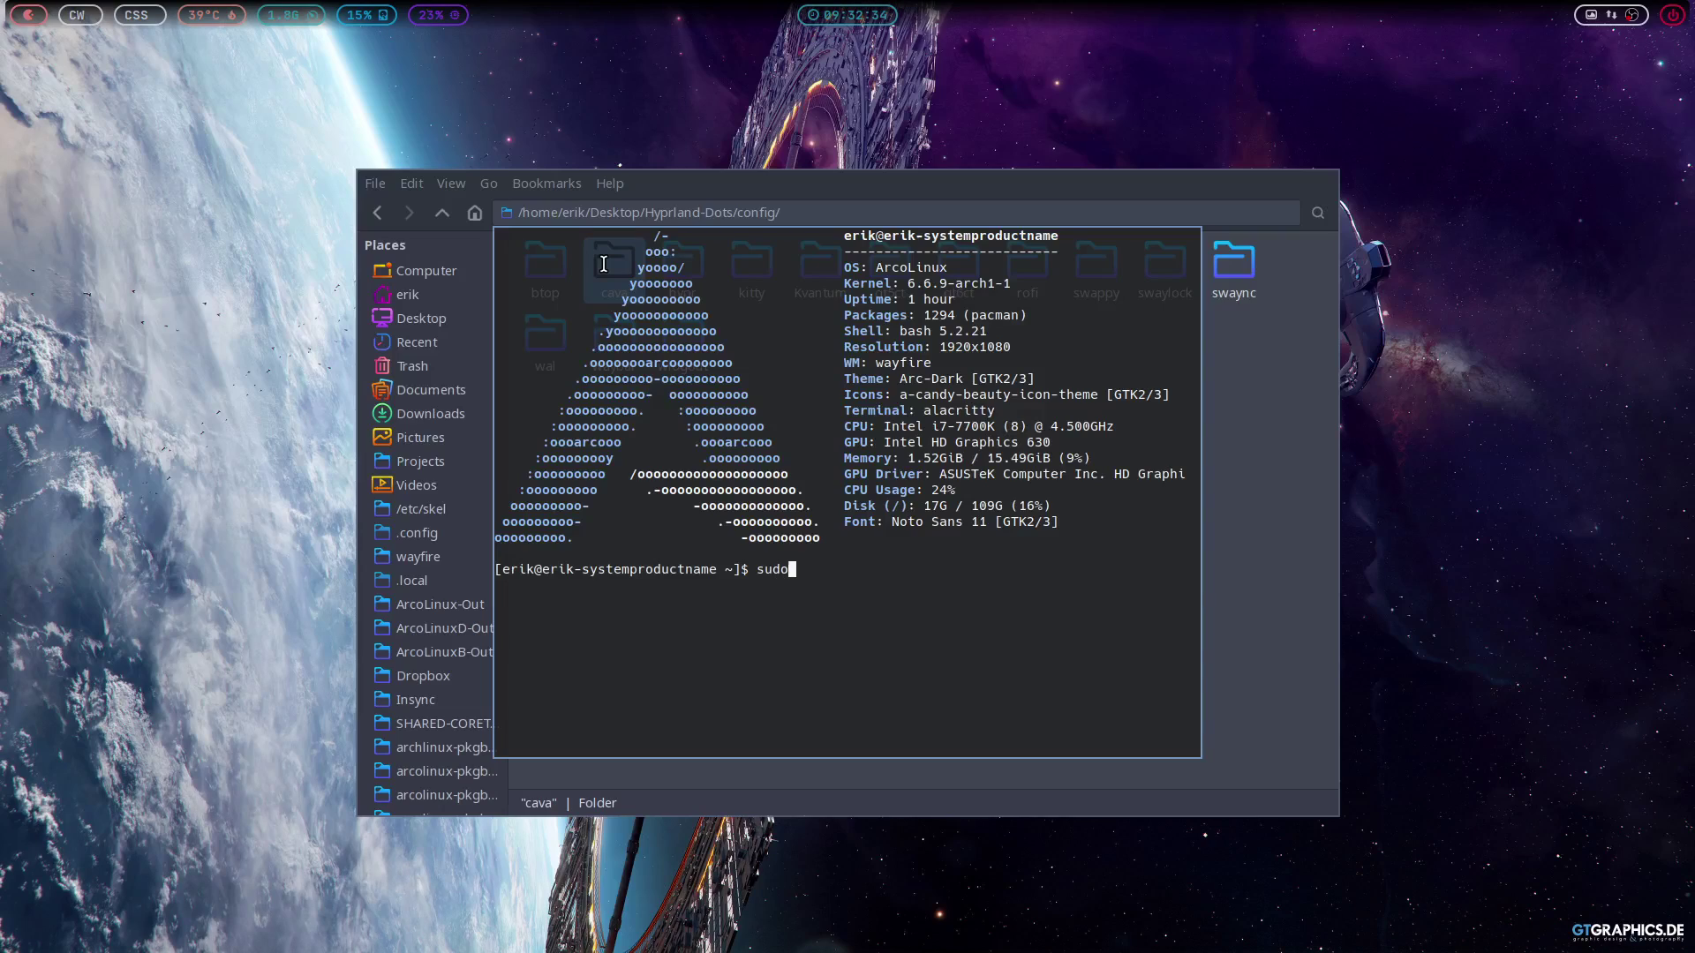
pyautogui.write('pacman -')
pyautogui.write('S v')
pyautogui.press('BackSpace')
pyautogui.write('cava')
pyautogui.press('Return')
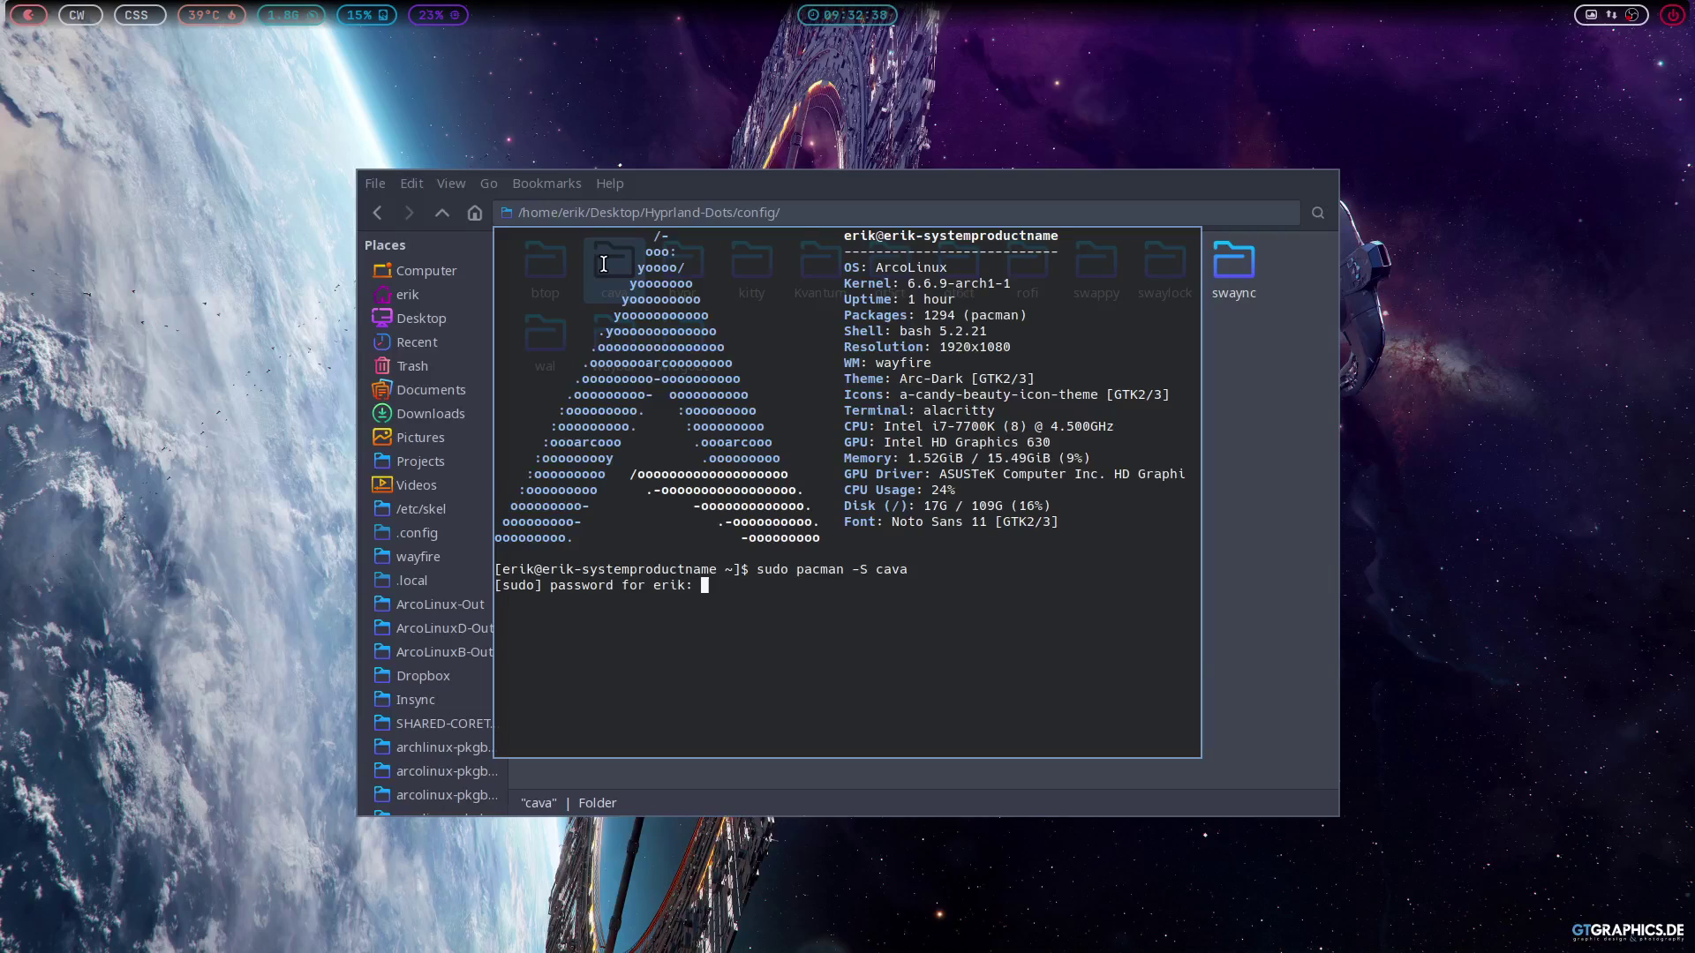
pyautogui.press('Return')
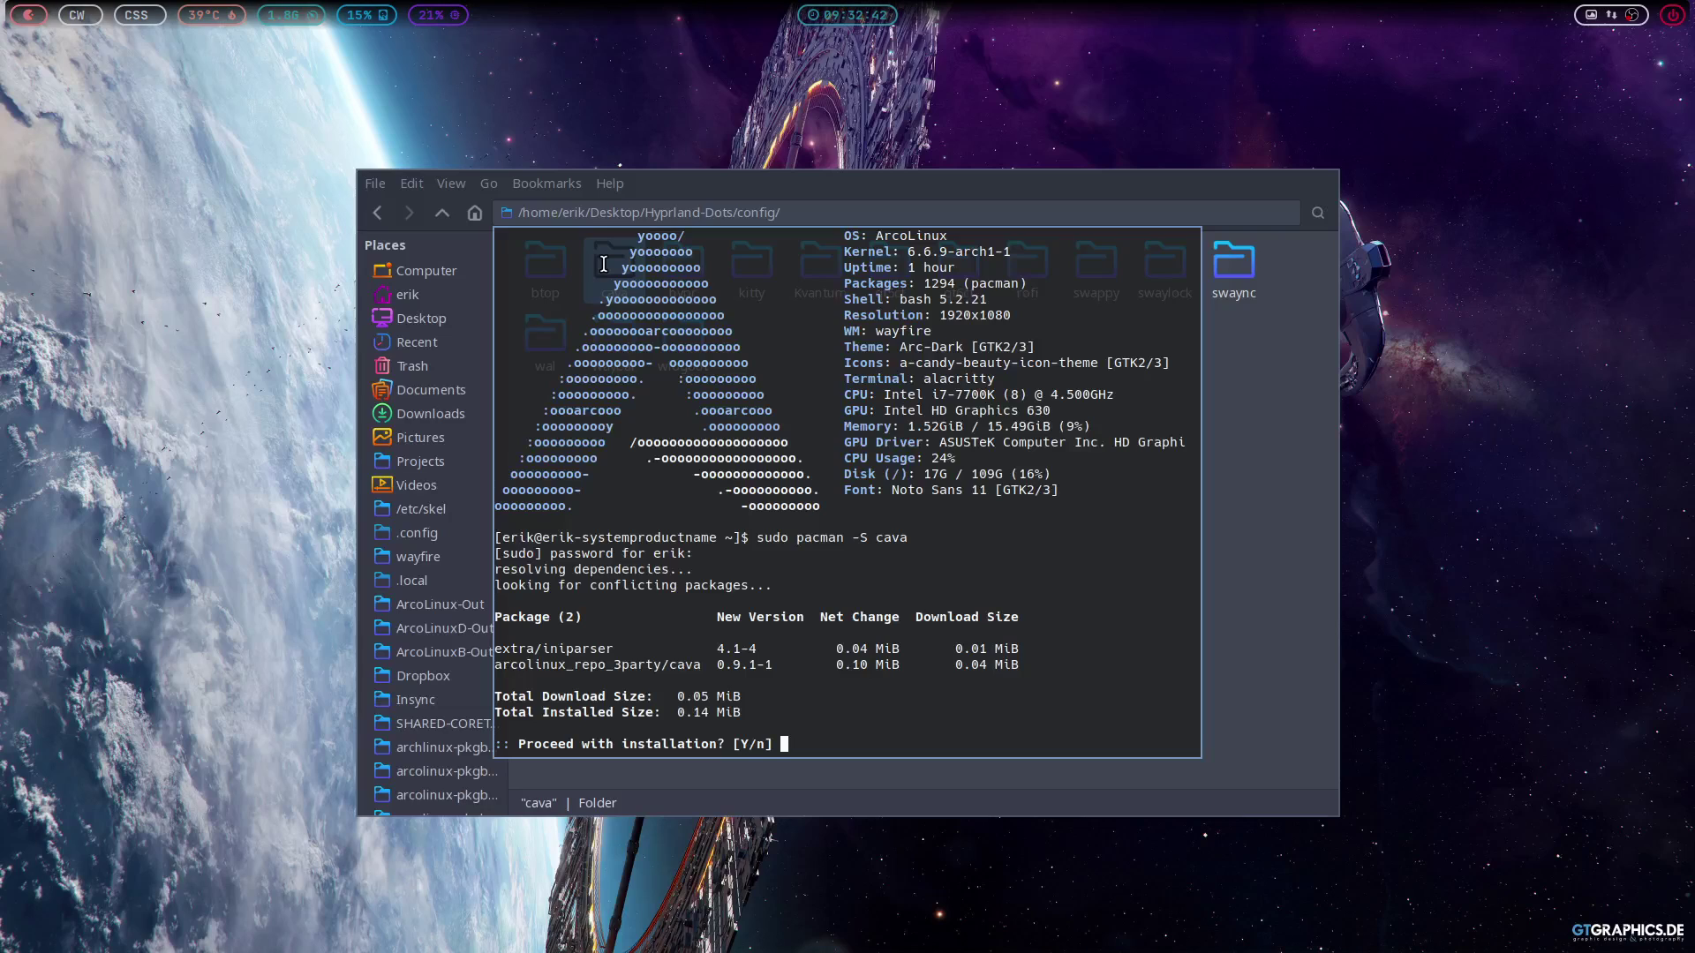
pyautogui.press('Return')
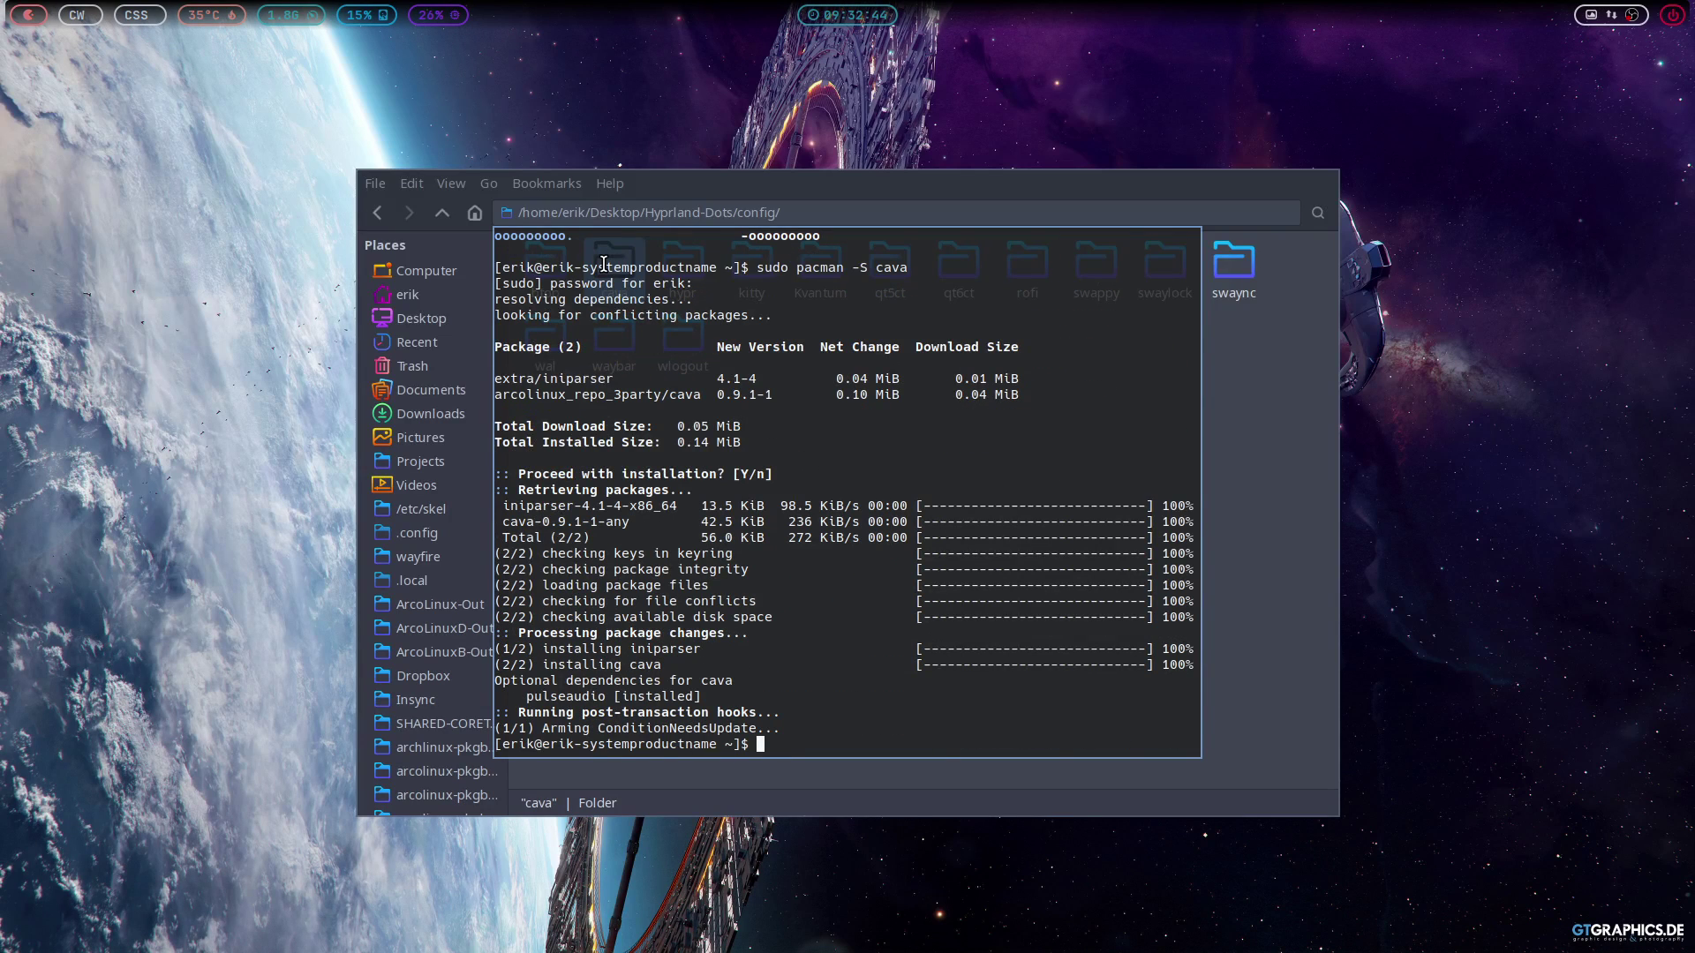
pyautogui.press('super+q')
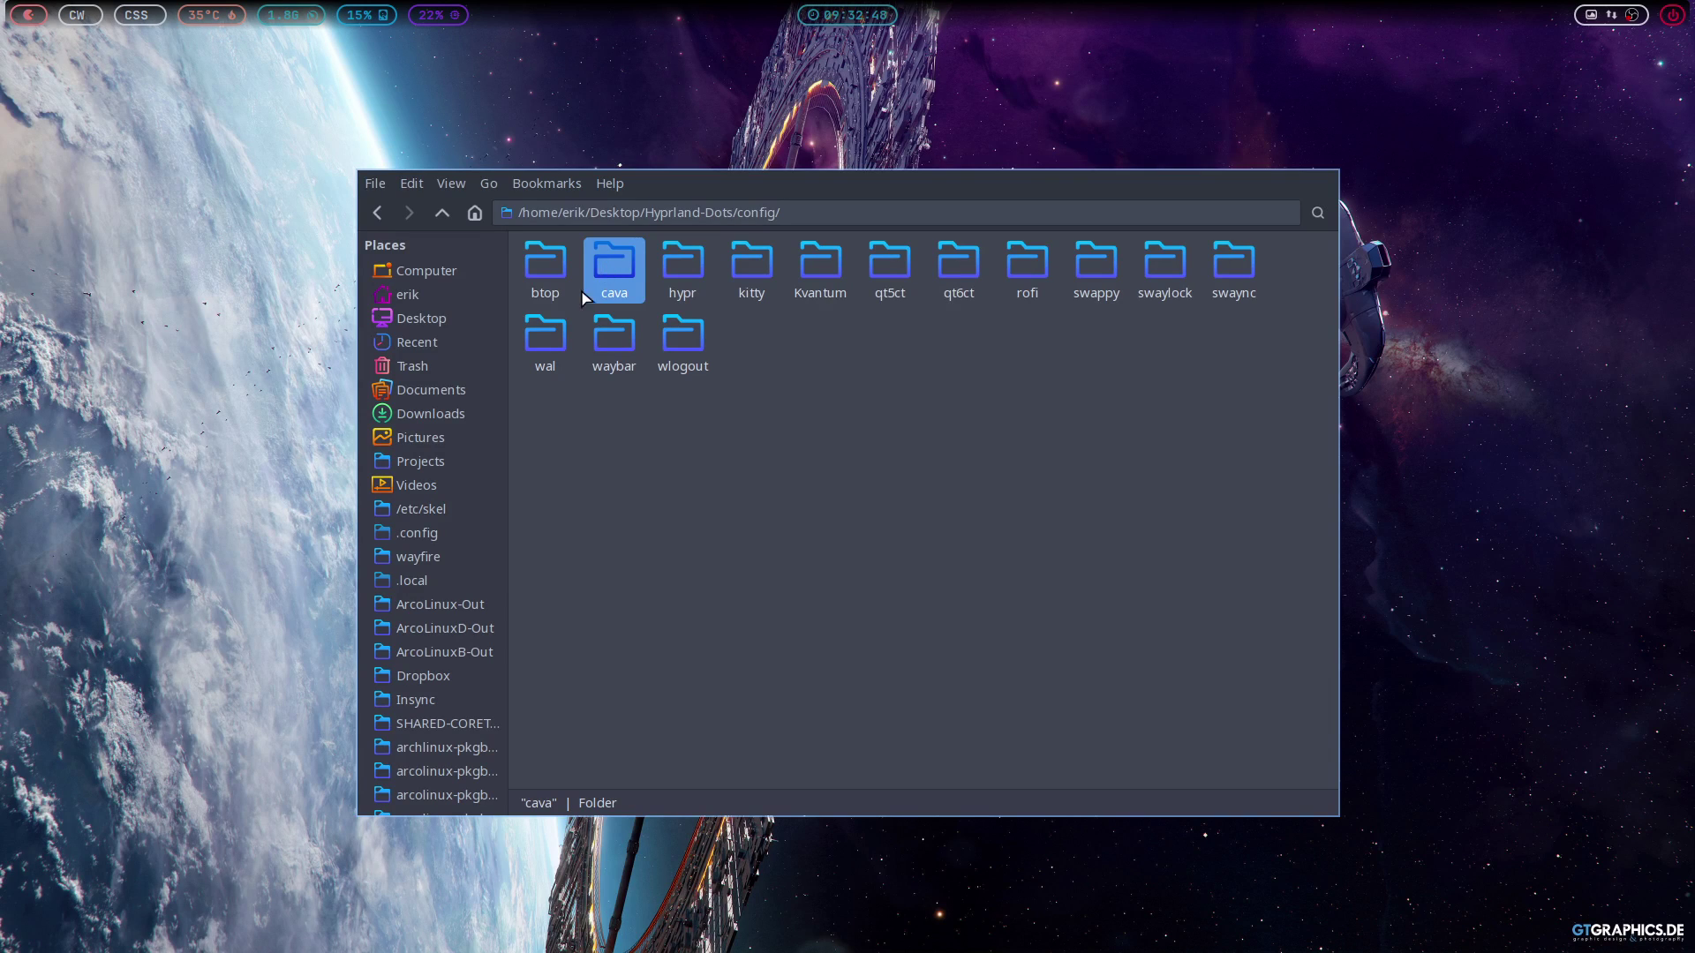
# Paste the cava folder into ~/.config.
pyautogui.click(403, 297)
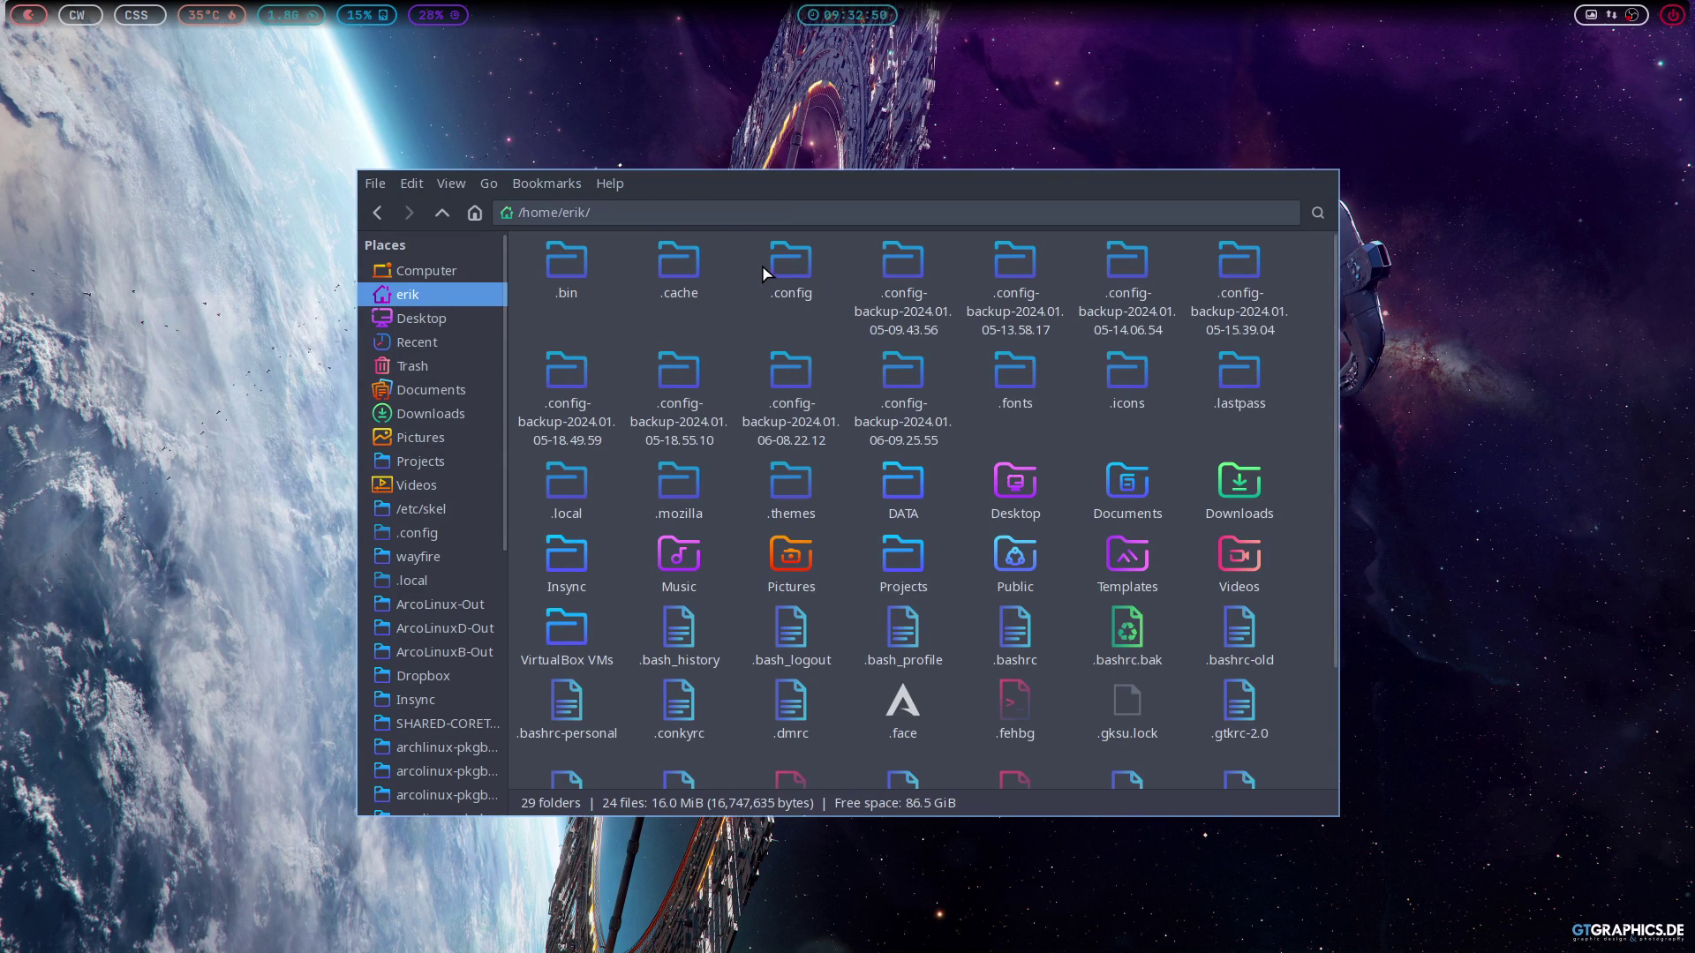
pyautogui.doubleClick(782, 271)
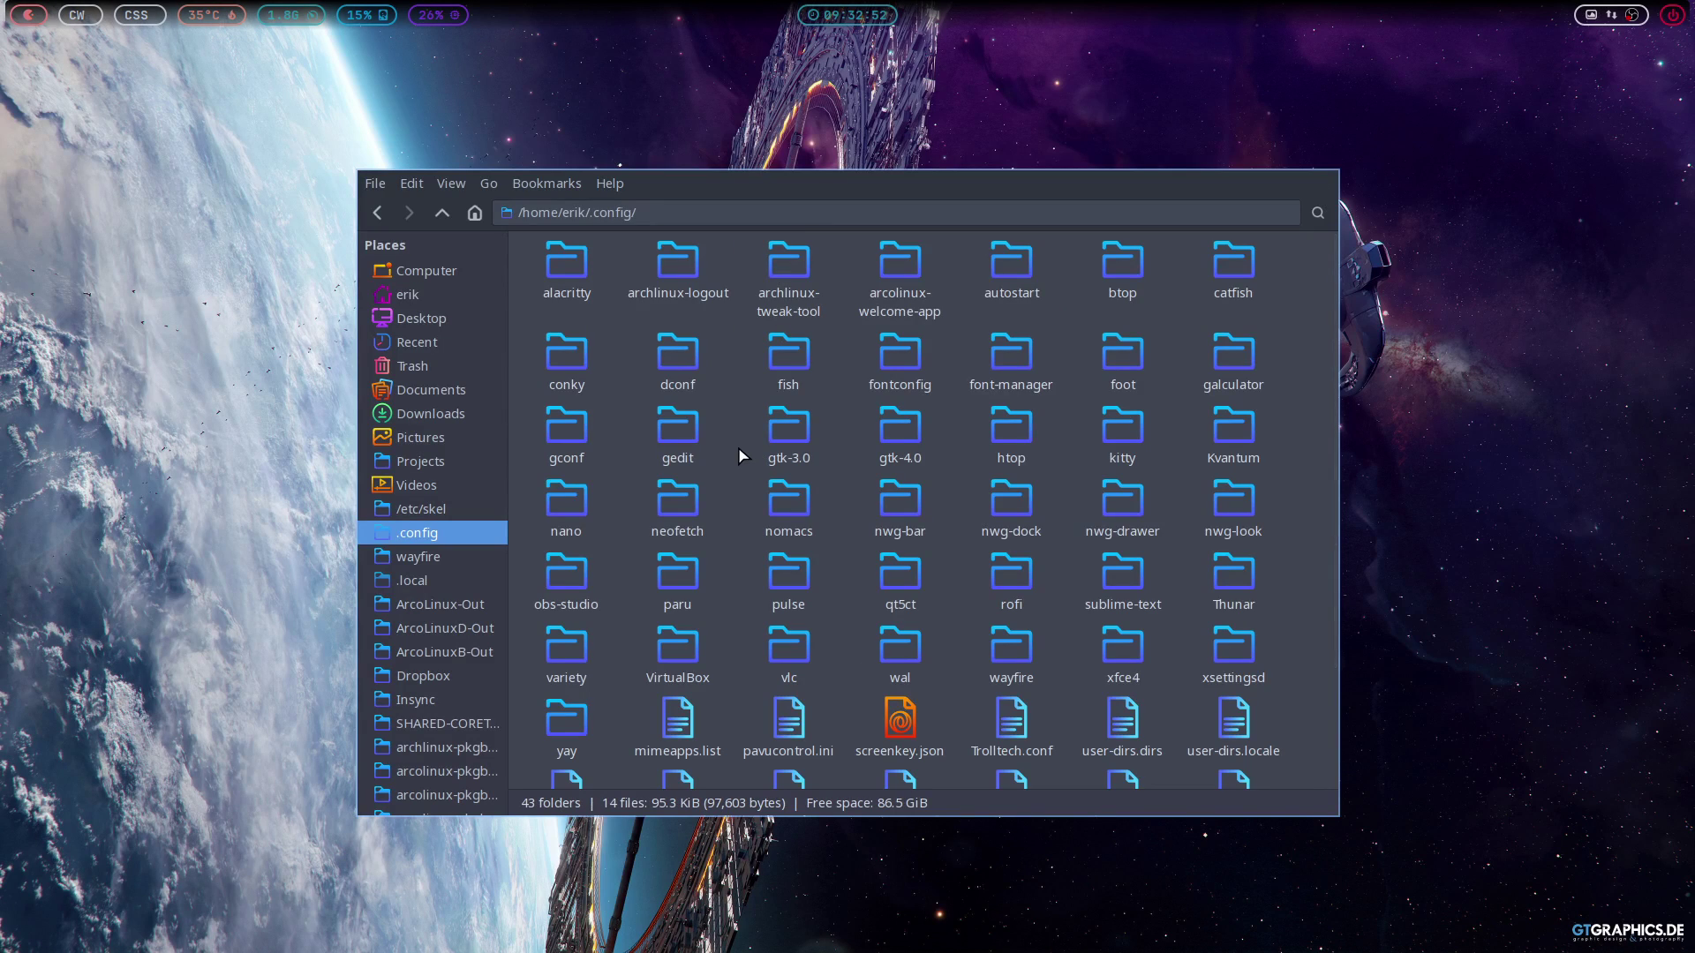
pyautogui.hotkey('ctrl', 'v')
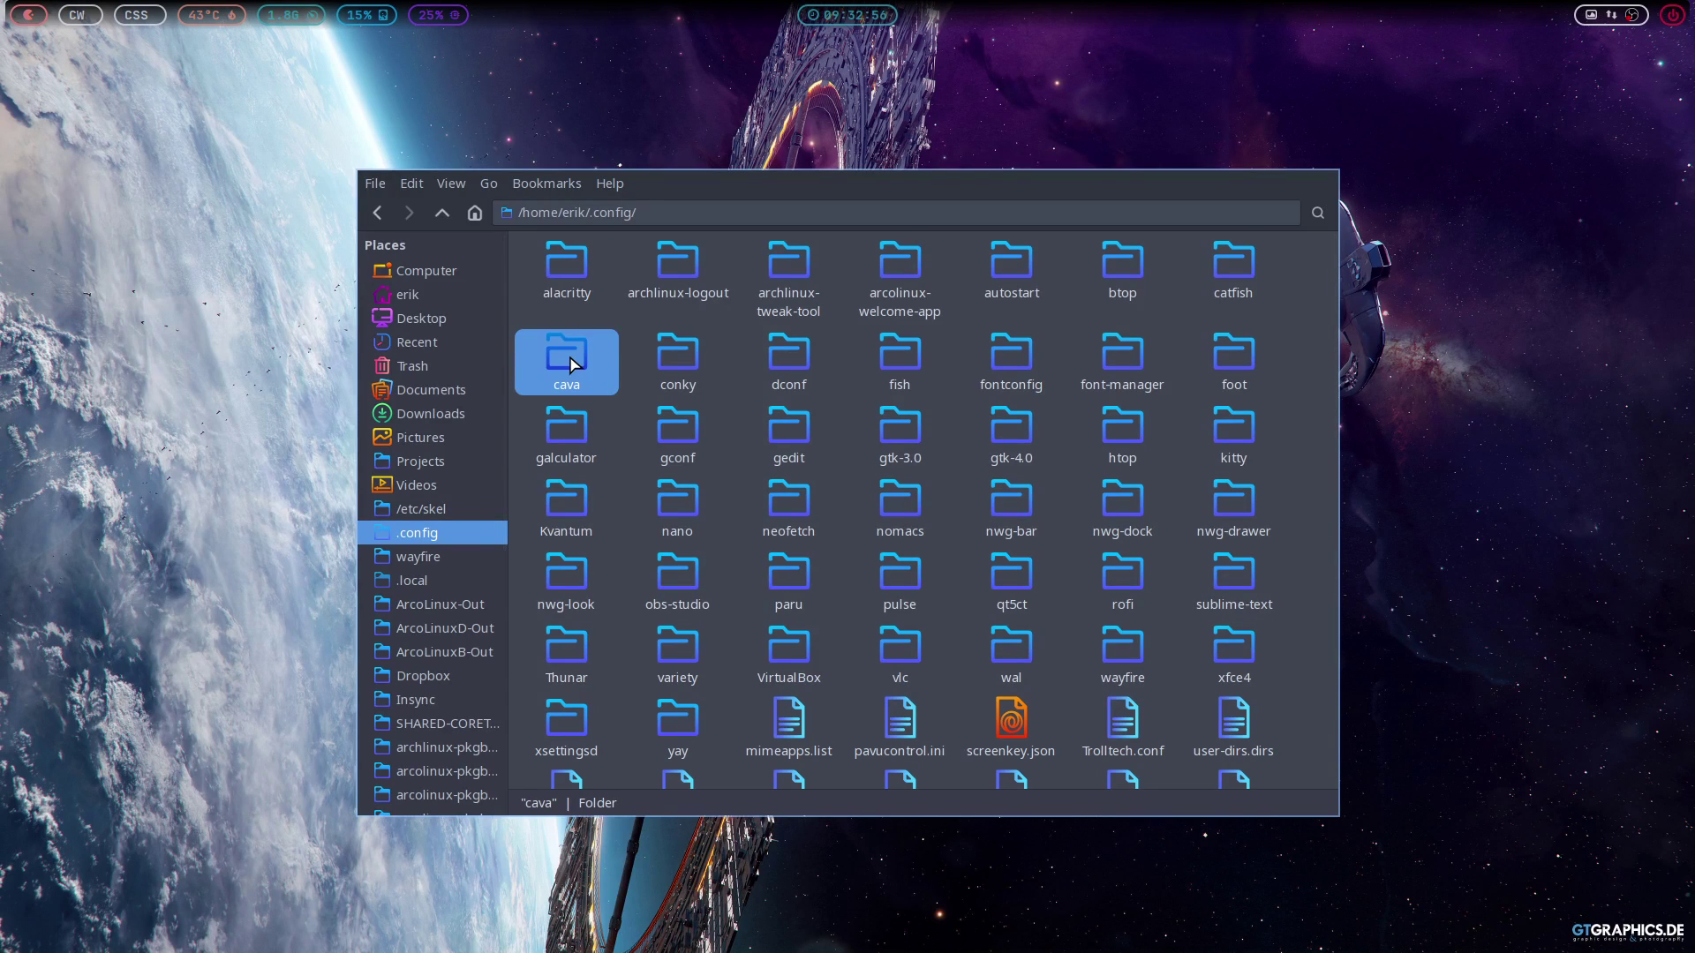
pyautogui.scroll(-5, 444, 478)
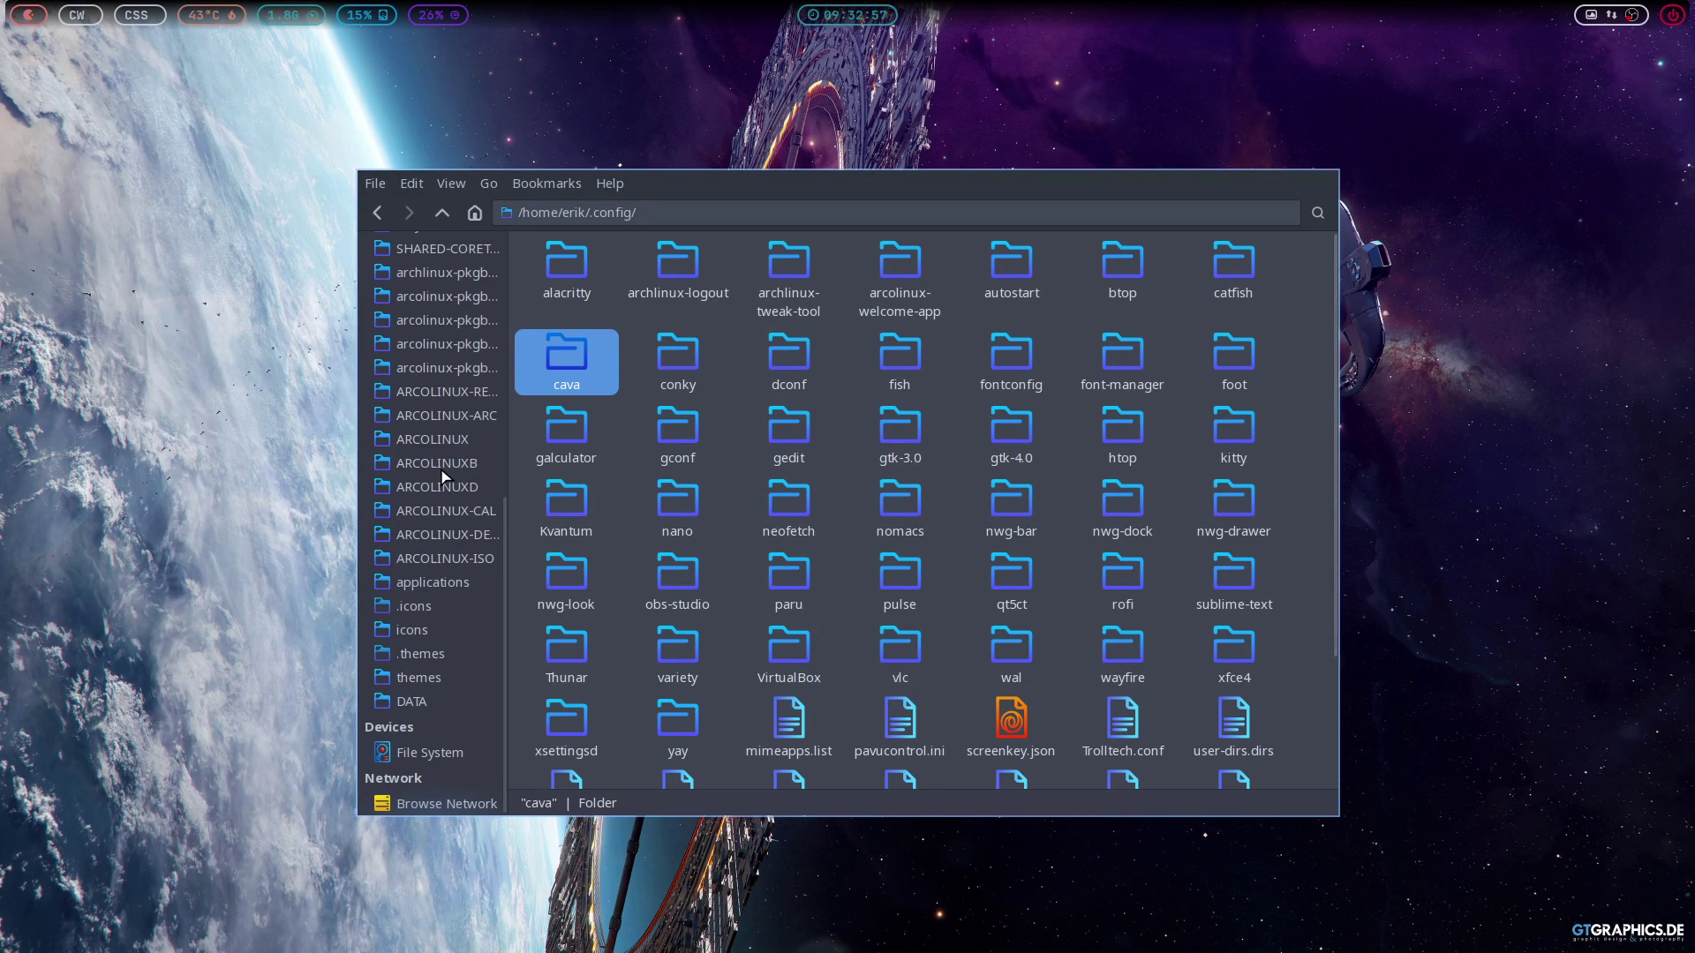
# Copy Multimedia from ISOBUILDER's SAMBASHARE into the home folder, with hidden files hidden.
pyautogui.click(447, 803)
pyautogui.doubleClick(559, 265)
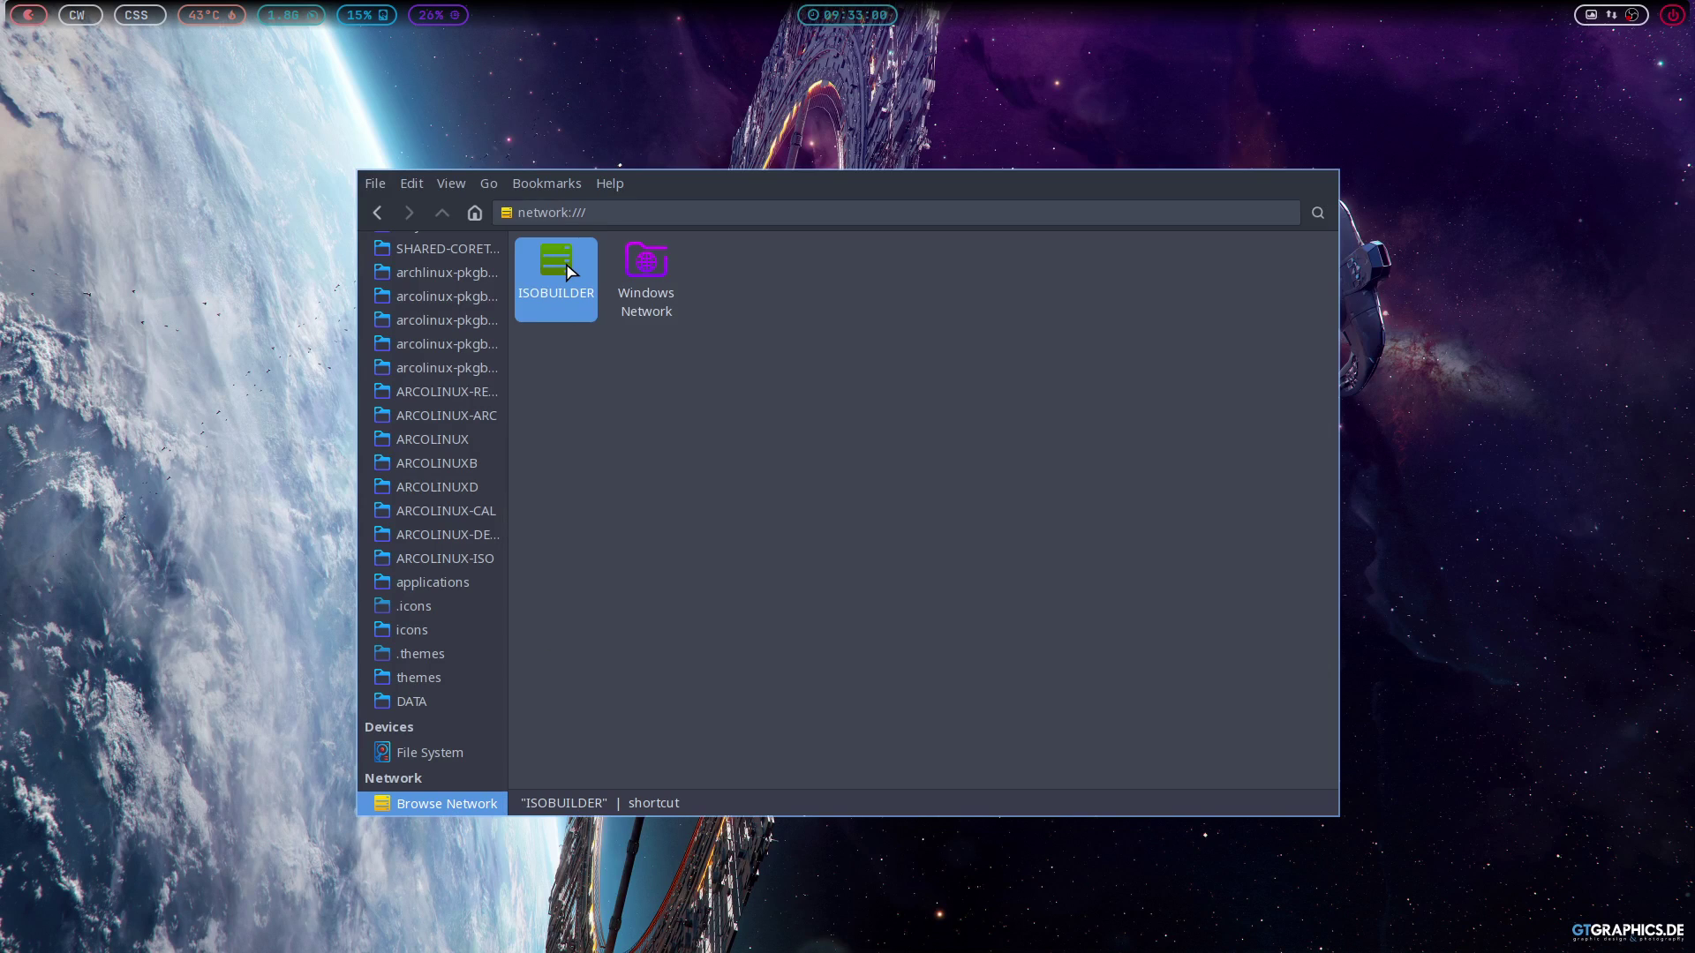
pyautogui.doubleClick(566, 270)
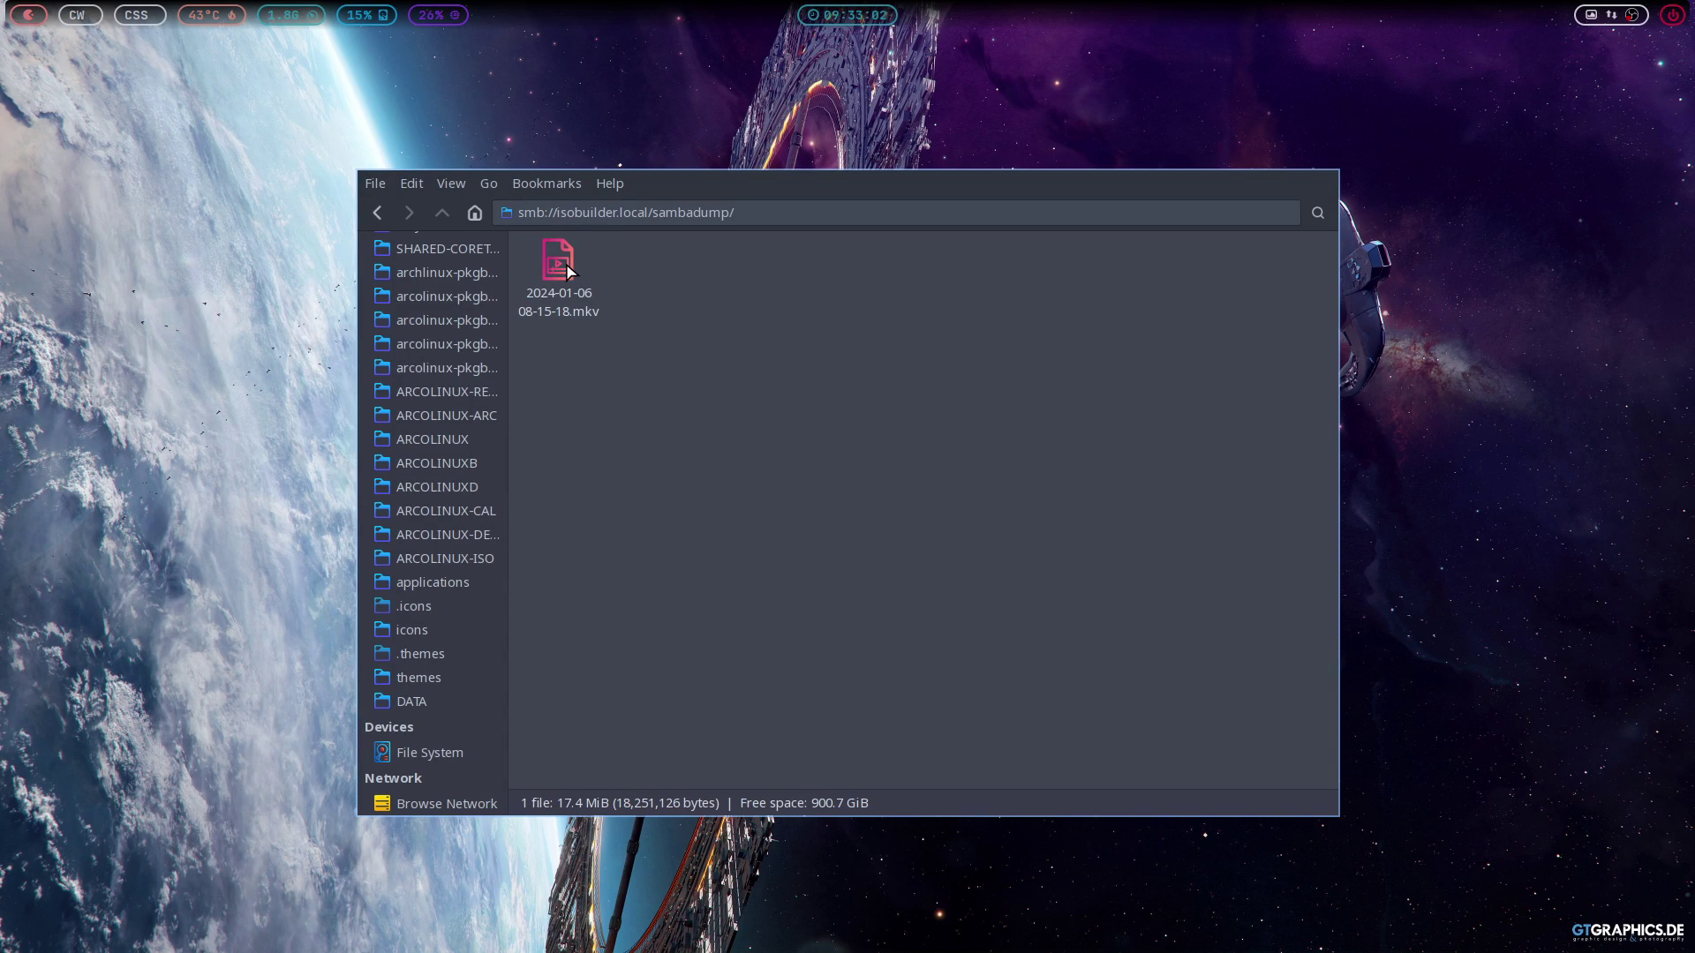
pyautogui.click(561, 269)
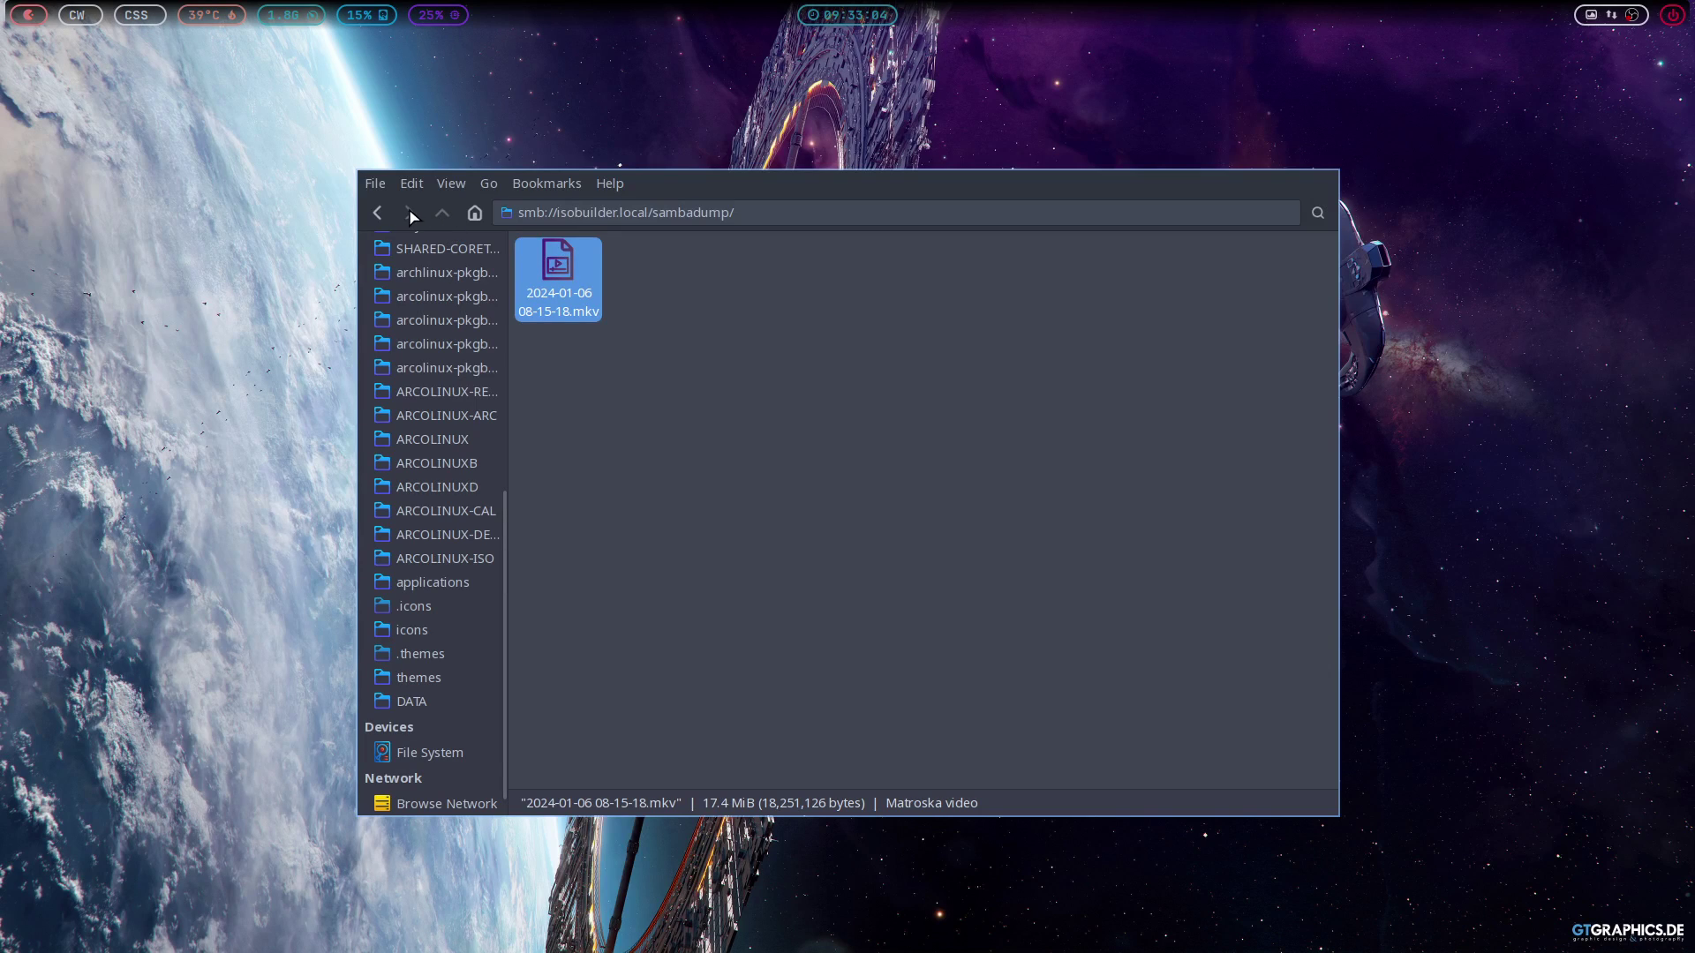
pyautogui.click(379, 215)
pyautogui.doubleClick(657, 263)
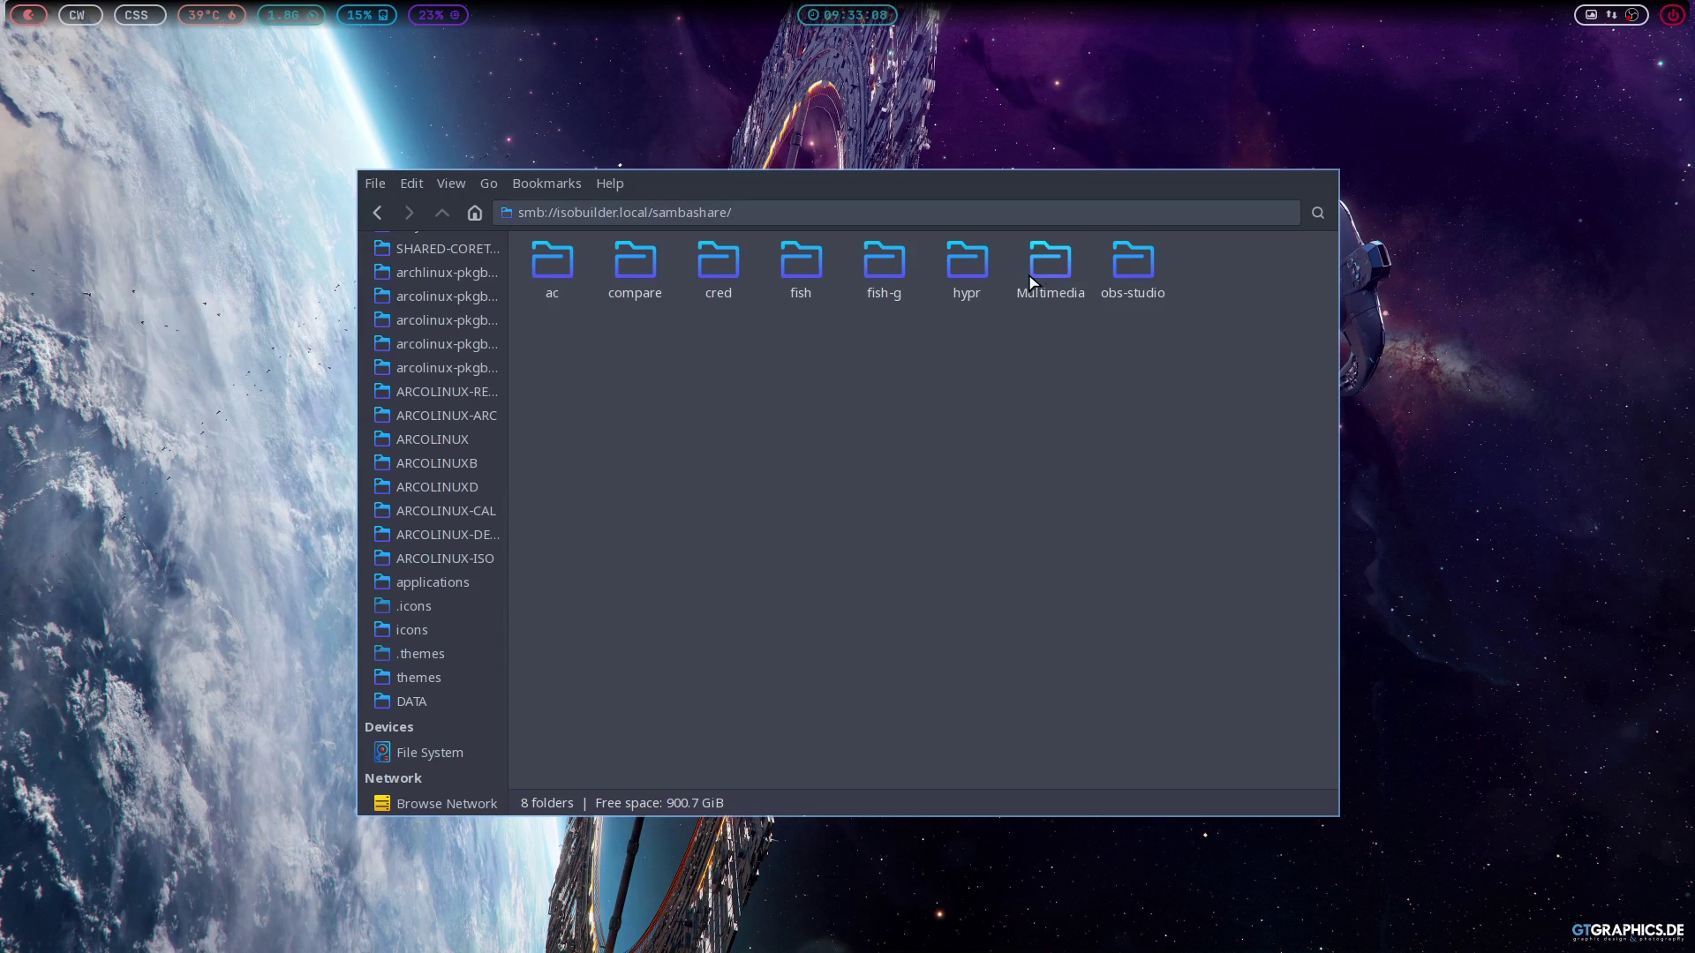
pyautogui.click(1050, 264)
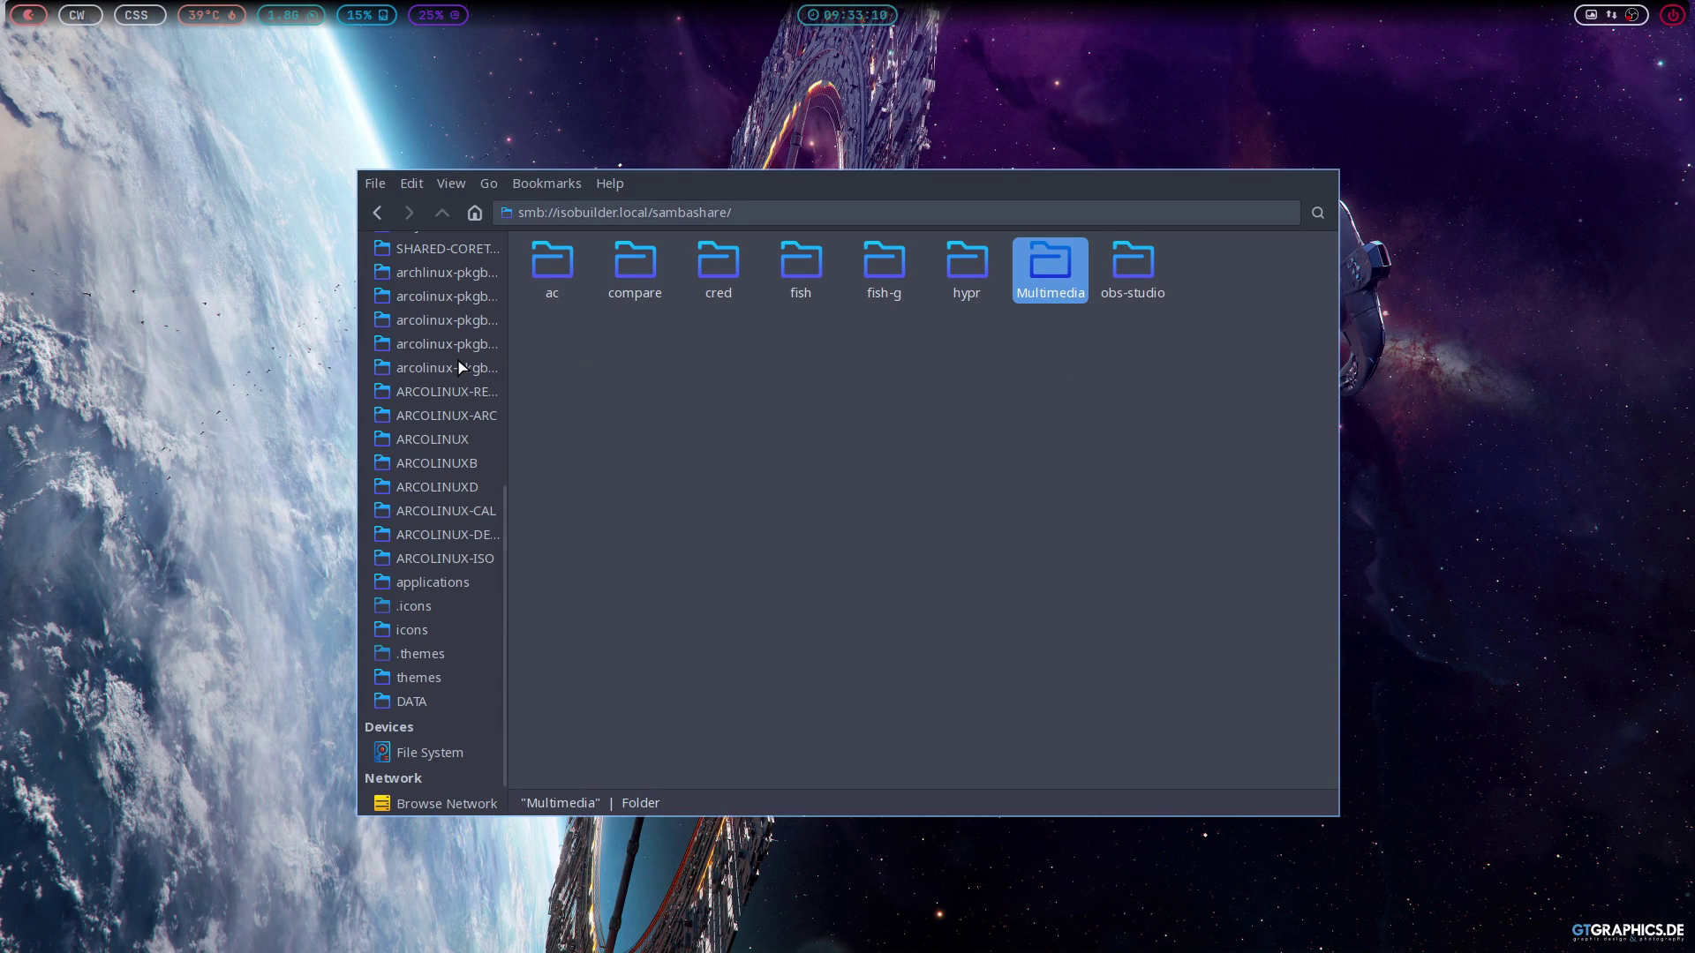
pyautogui.scroll(10, 463, 370)
pyautogui.click(413, 297)
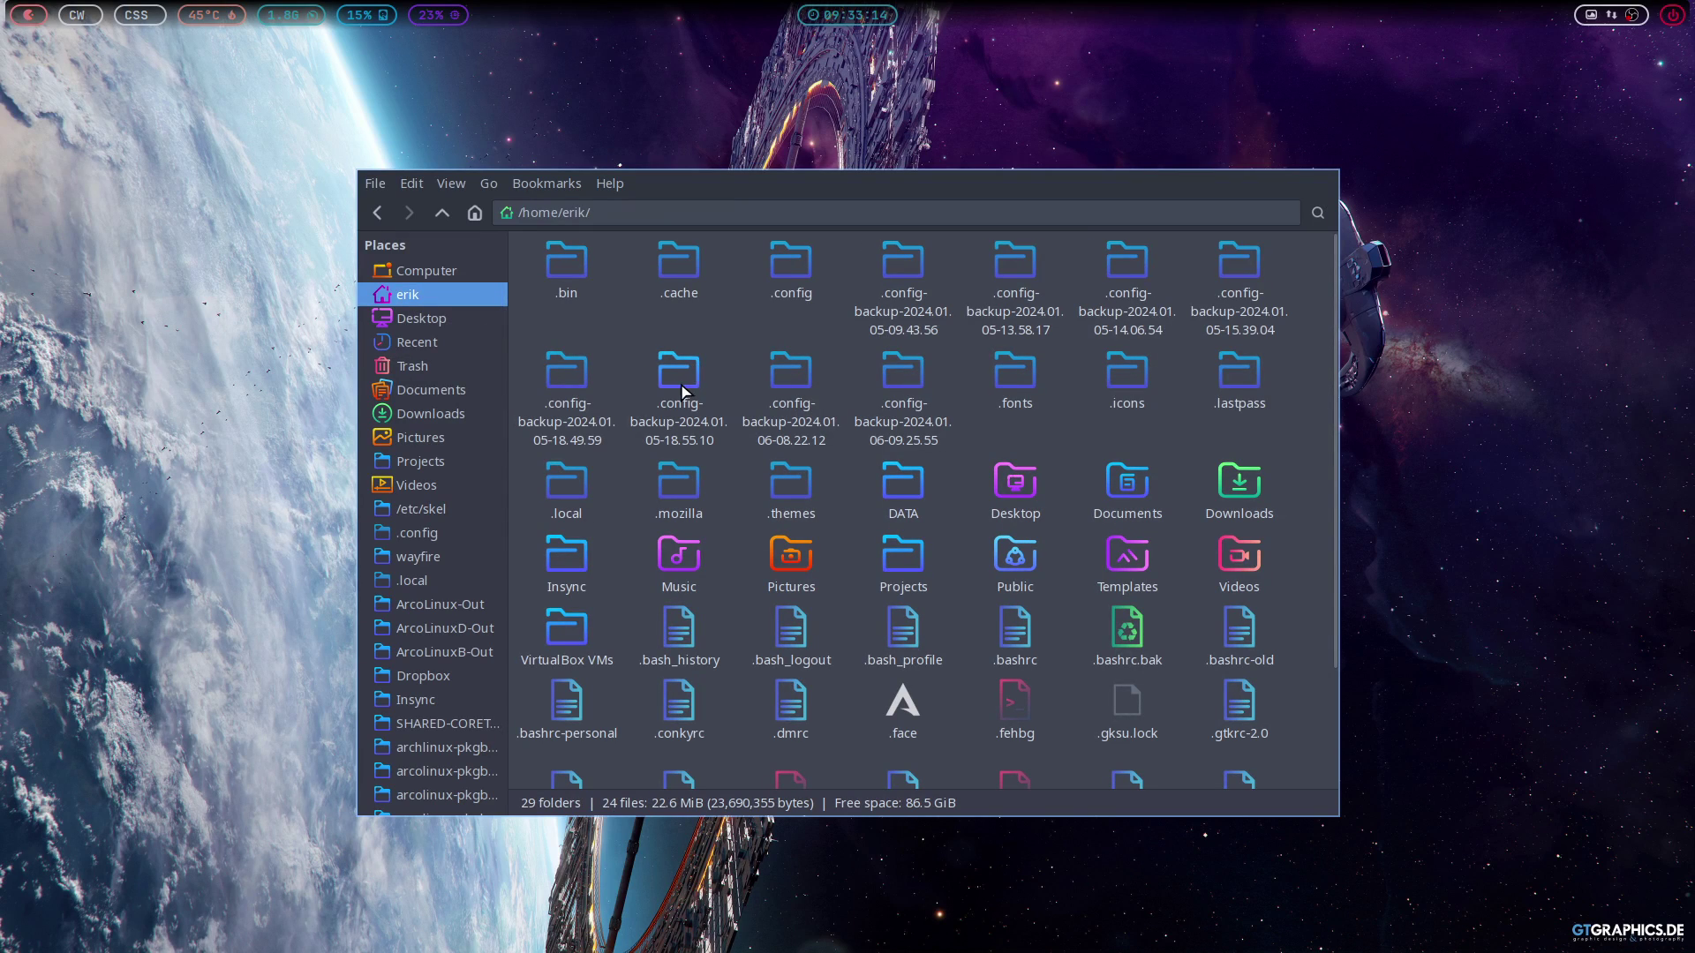
pyautogui.hotkey('ctrl', 'h')
pyautogui.hotkey('ctrl', 'v')
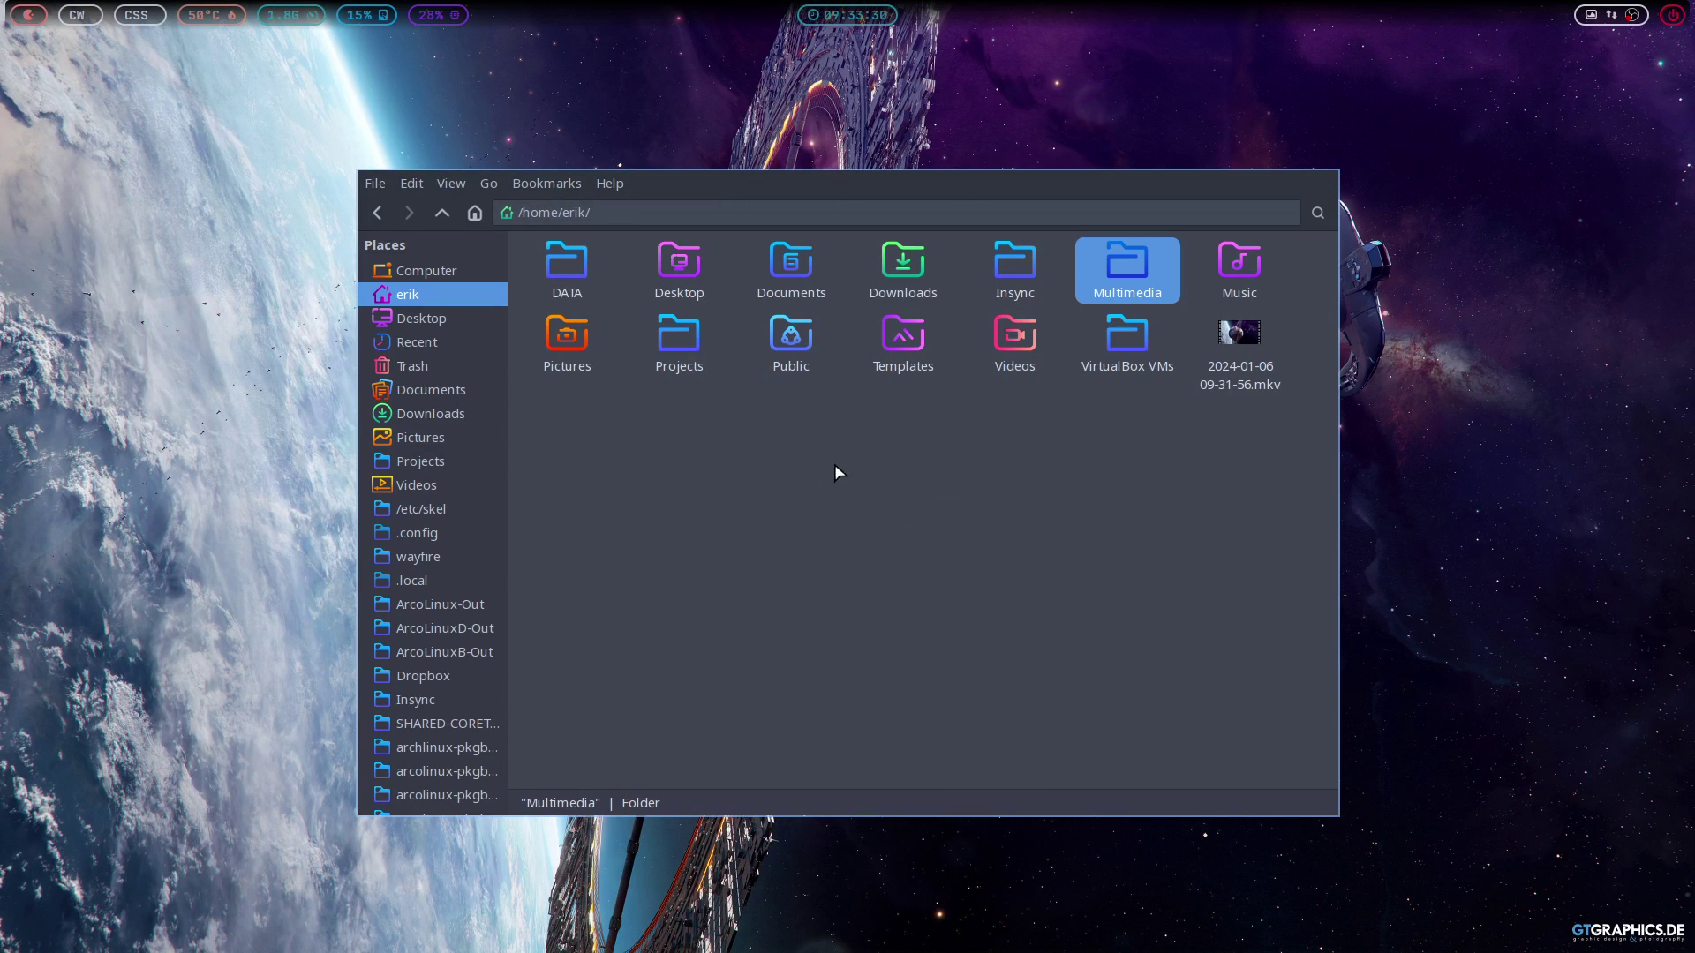
# Open the Multimedia/Music/Glittering Prize album folder.
pyautogui.doubleClick(1146, 275)
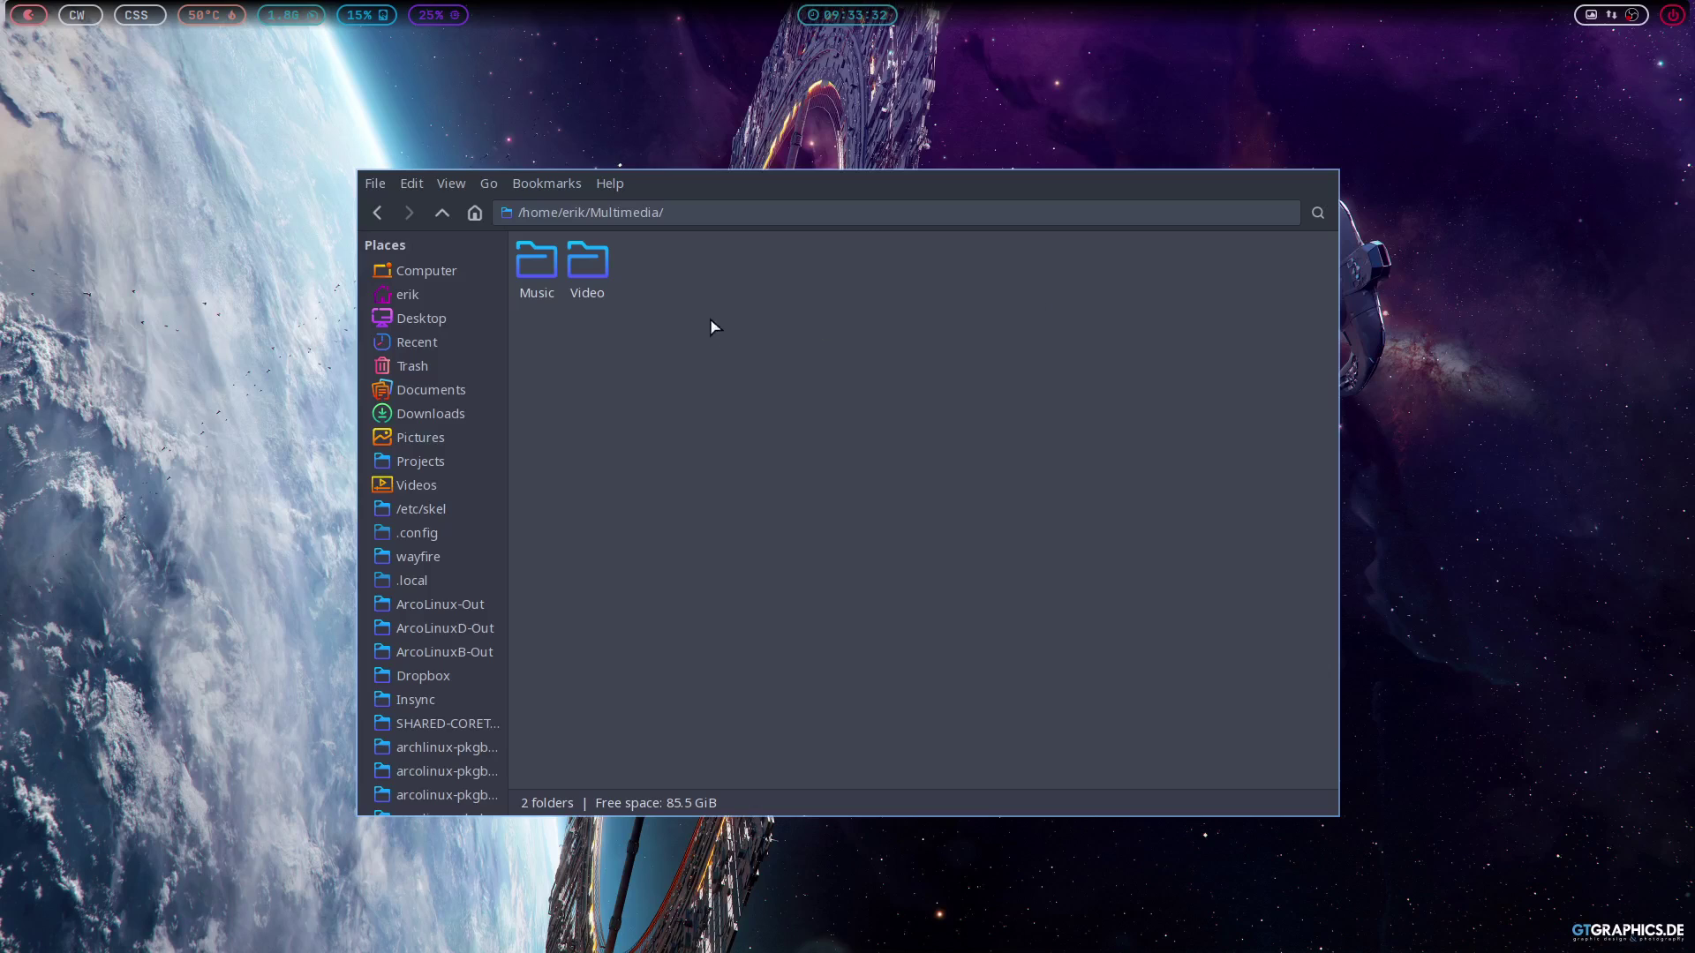
pyautogui.doubleClick(537, 266)
pyautogui.click(574, 279)
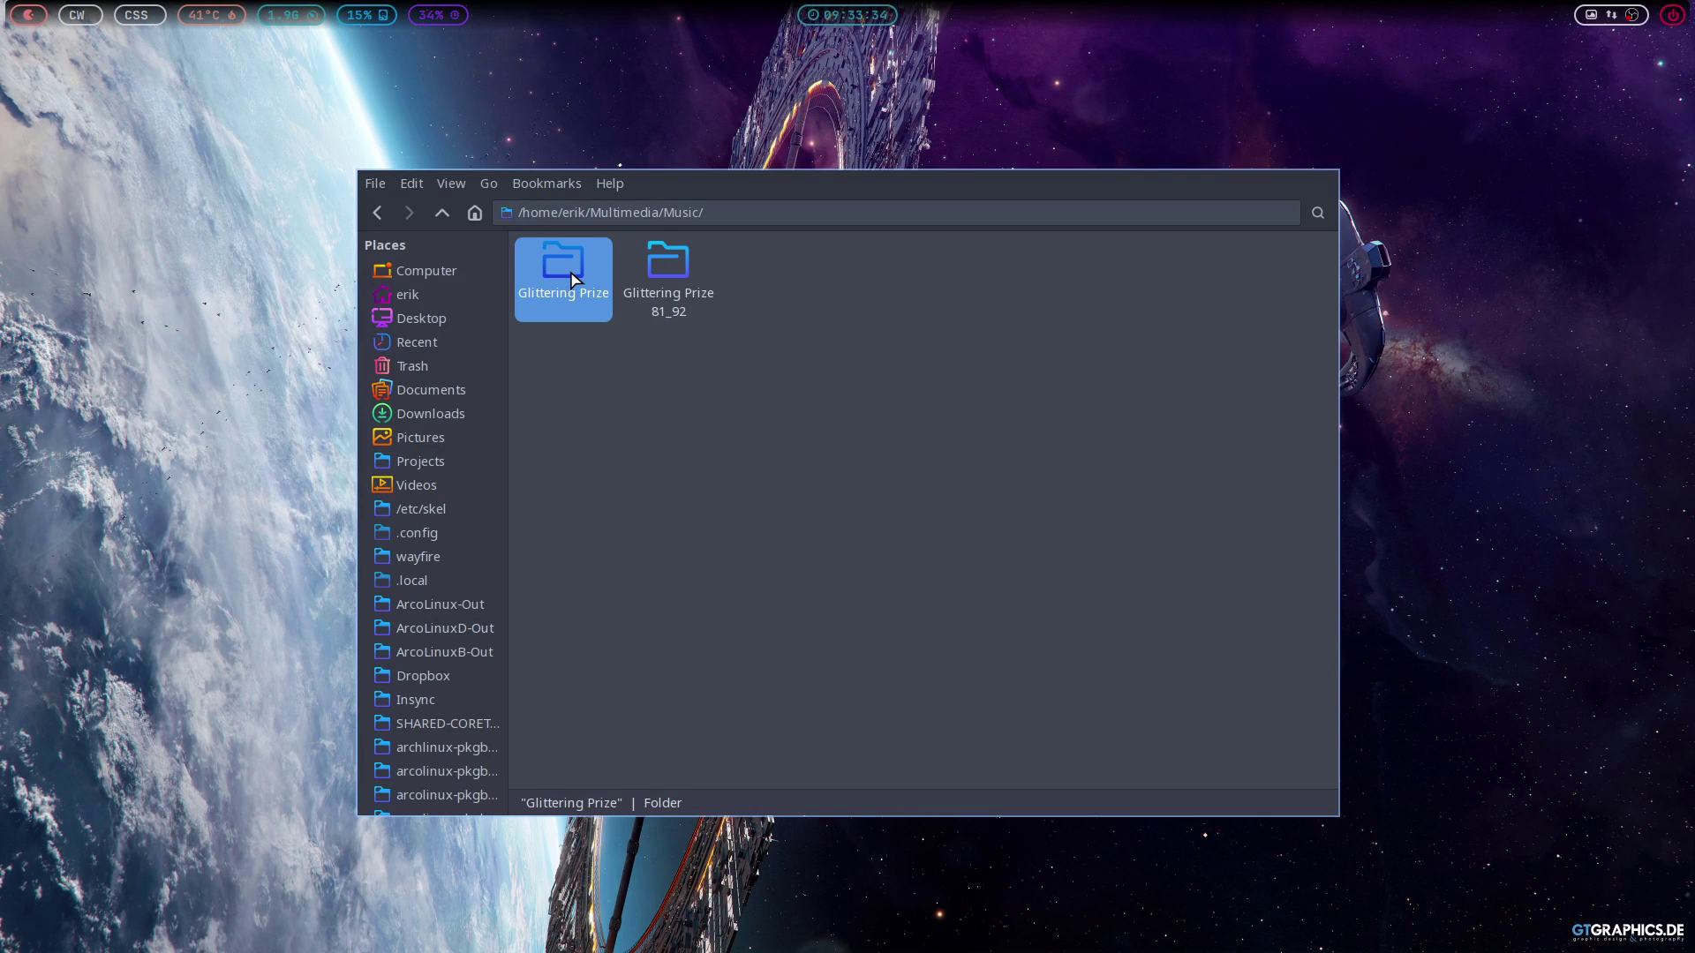
pyautogui.doubleClick(574, 278)
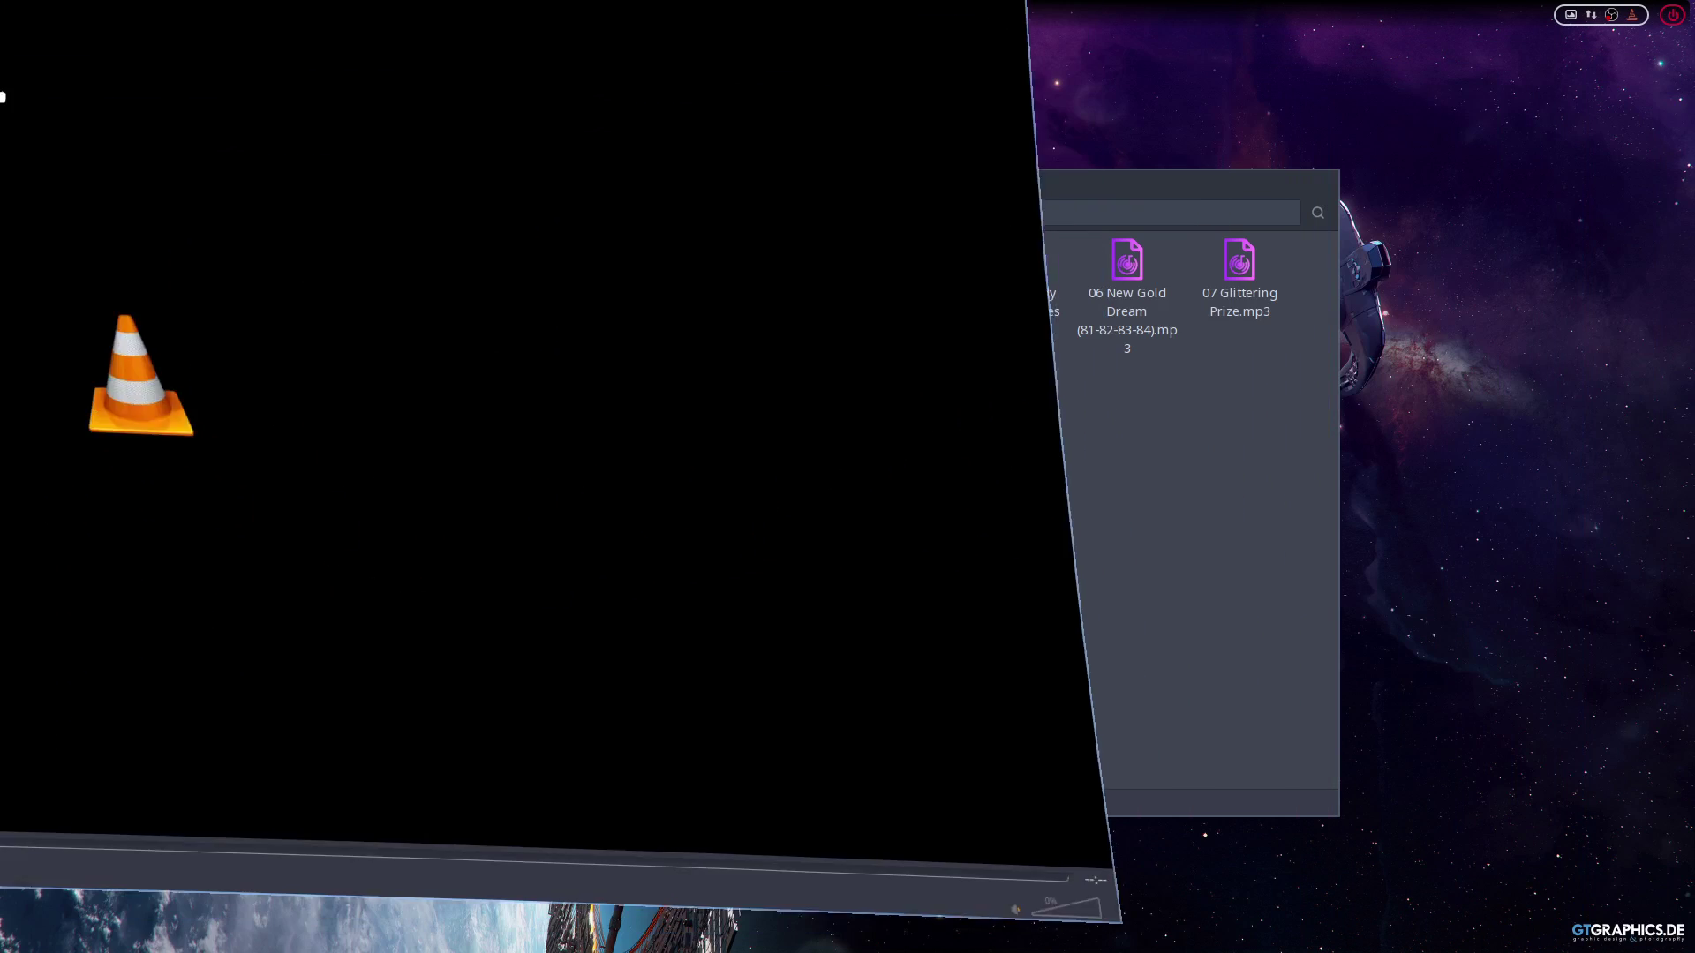
# Shrink the VLC player window to one side and bring Thunar back in front.
pyautogui.moveTo(833, 294); pyautogui.dragTo(4, 5)
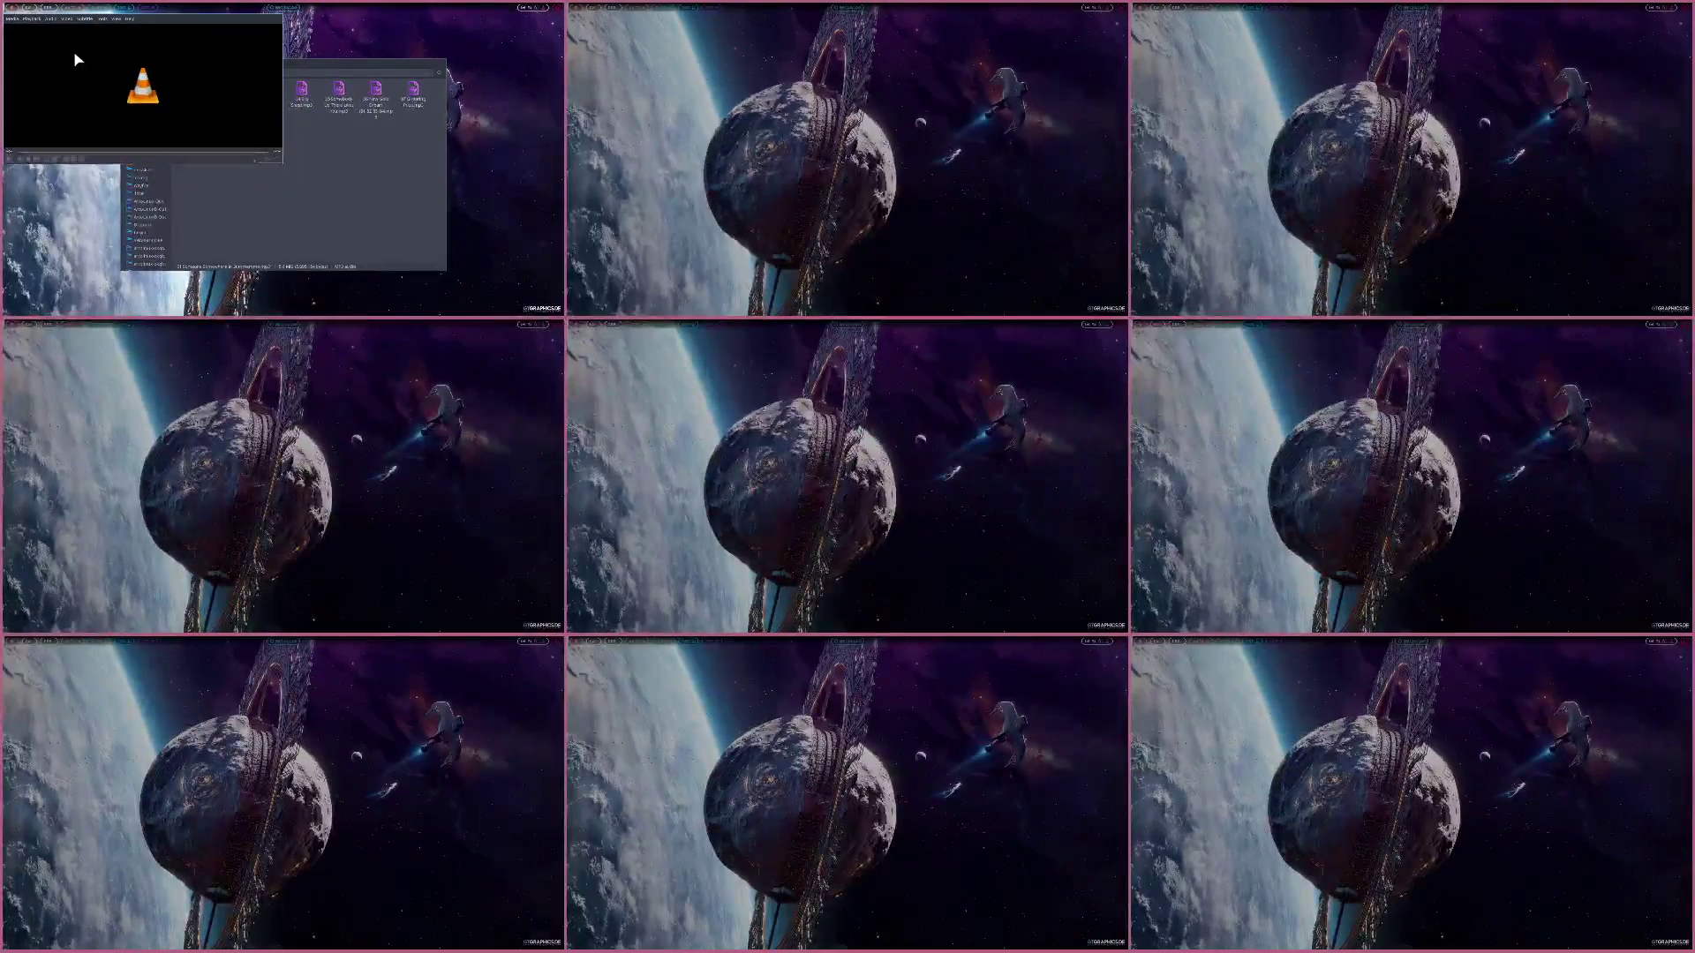
pyautogui.click(196, 138)
pyautogui.click(820, 757)
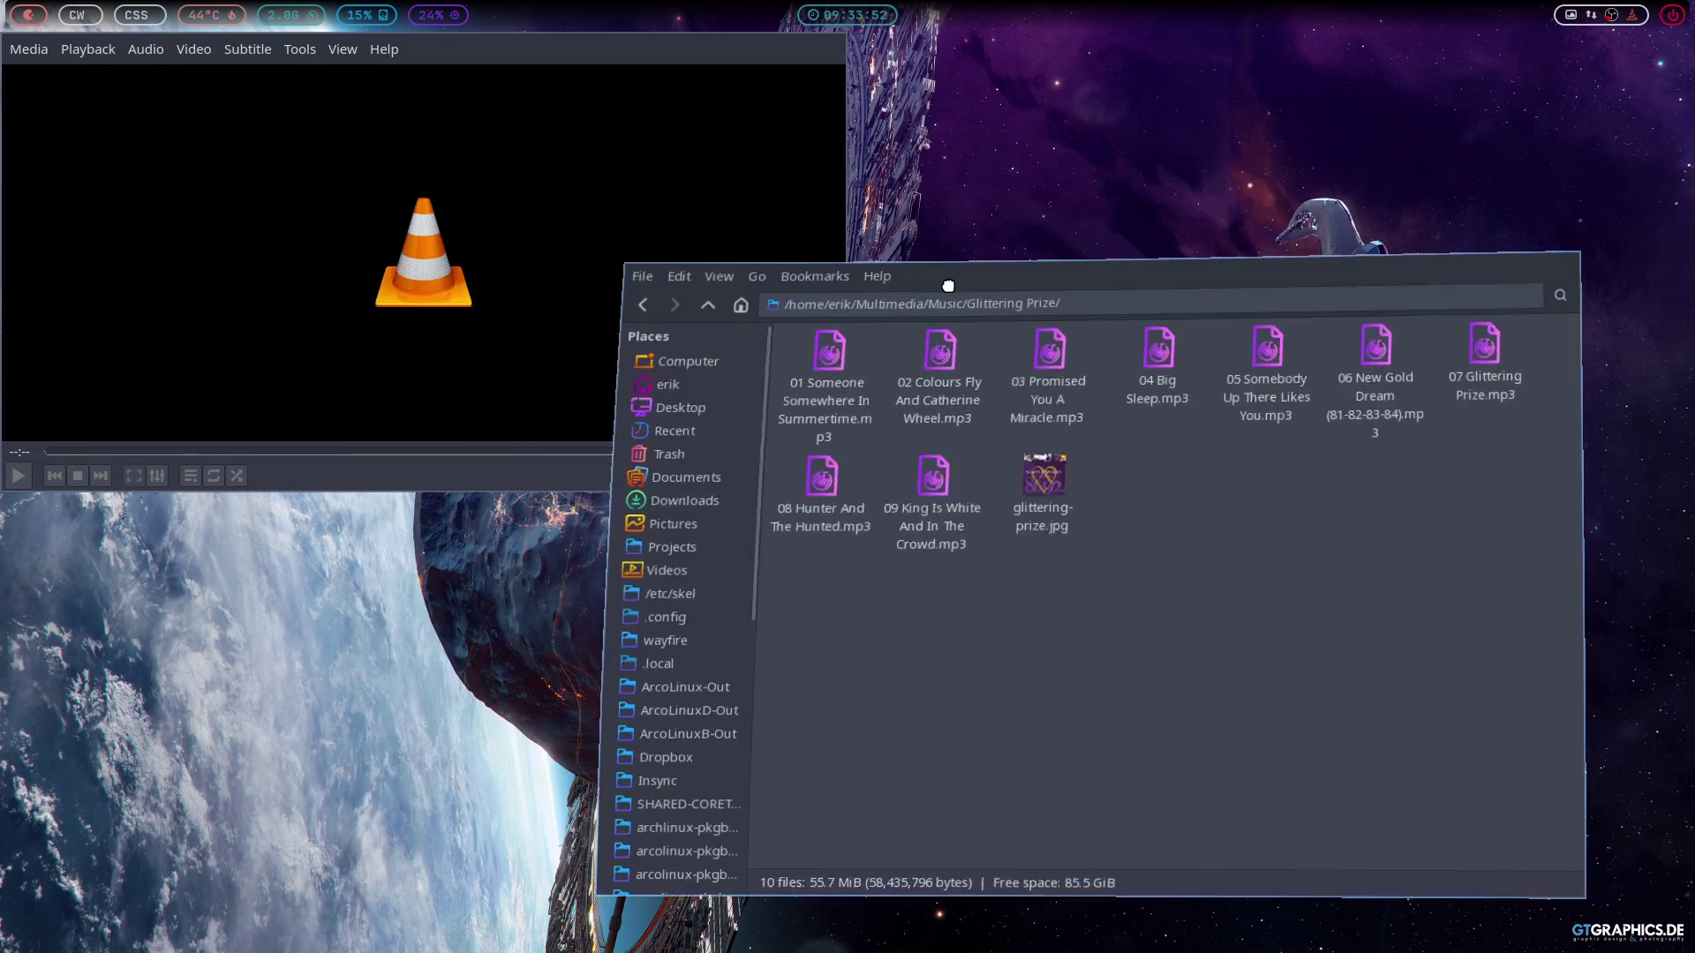
# Run cava in a new terminal and start the Simple Minds track playing.
pyautogui.moveTo(673, 190)
pyautogui.mouseDown()
pyautogui.moveTo(931, 318)
pyautogui.moveTo(911, 294)
pyautogui.mouseUp()
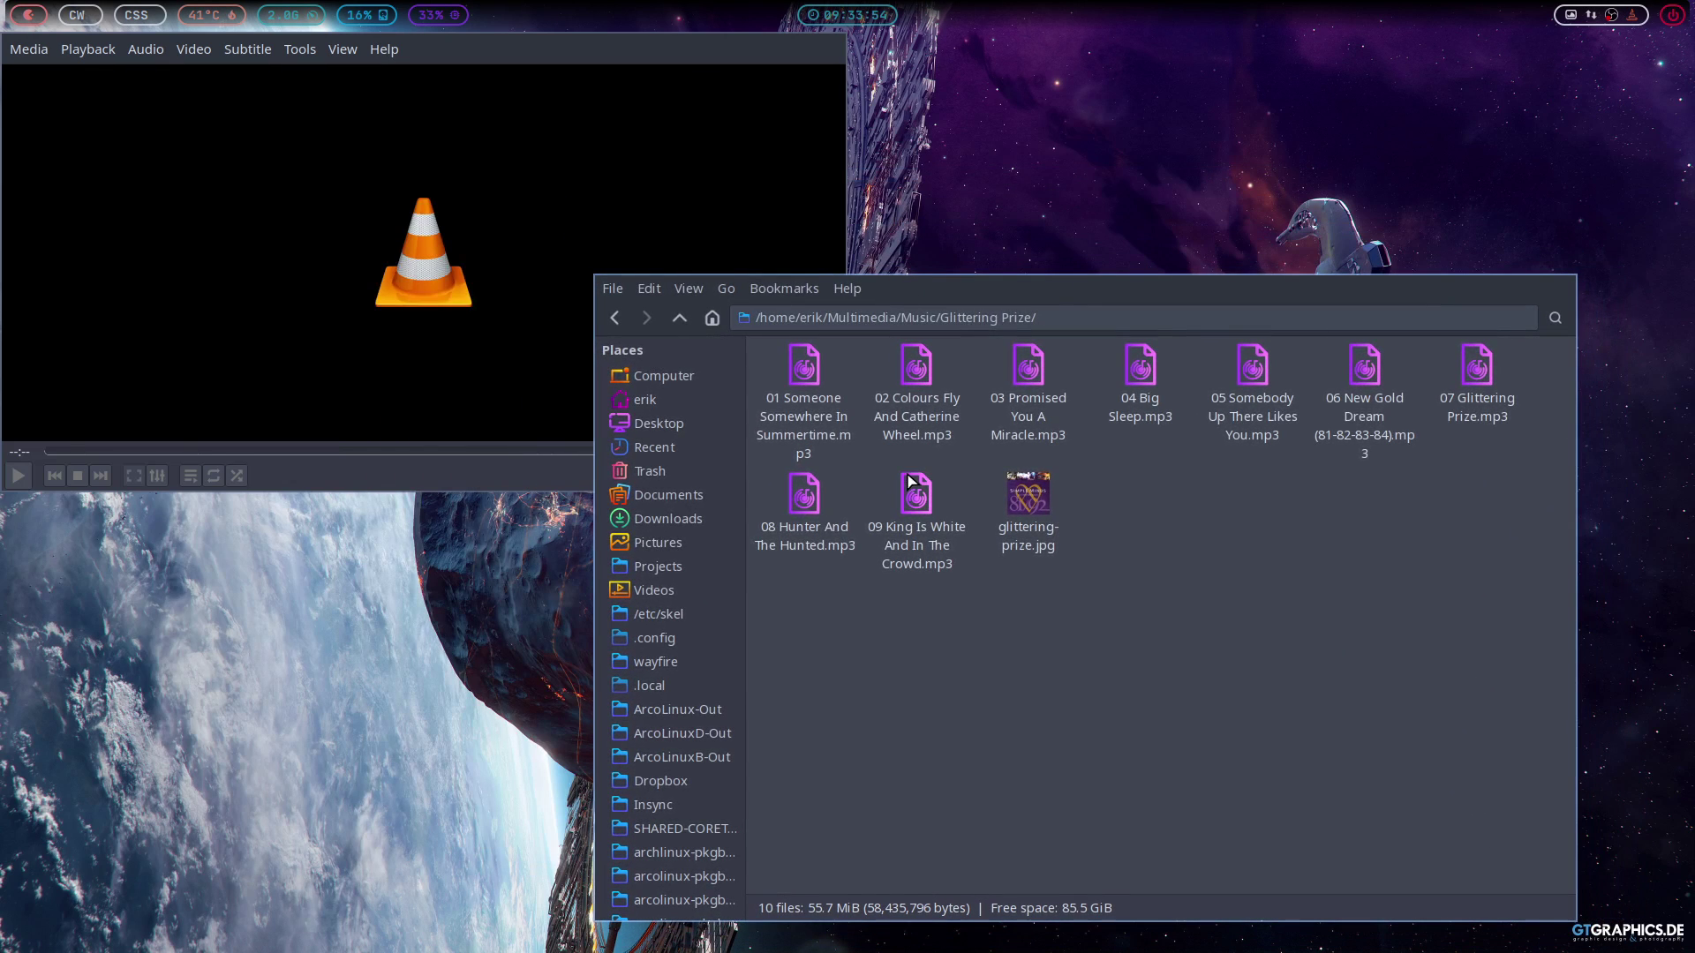
pyautogui.press('super+Return')
pyautogui.write('cava')
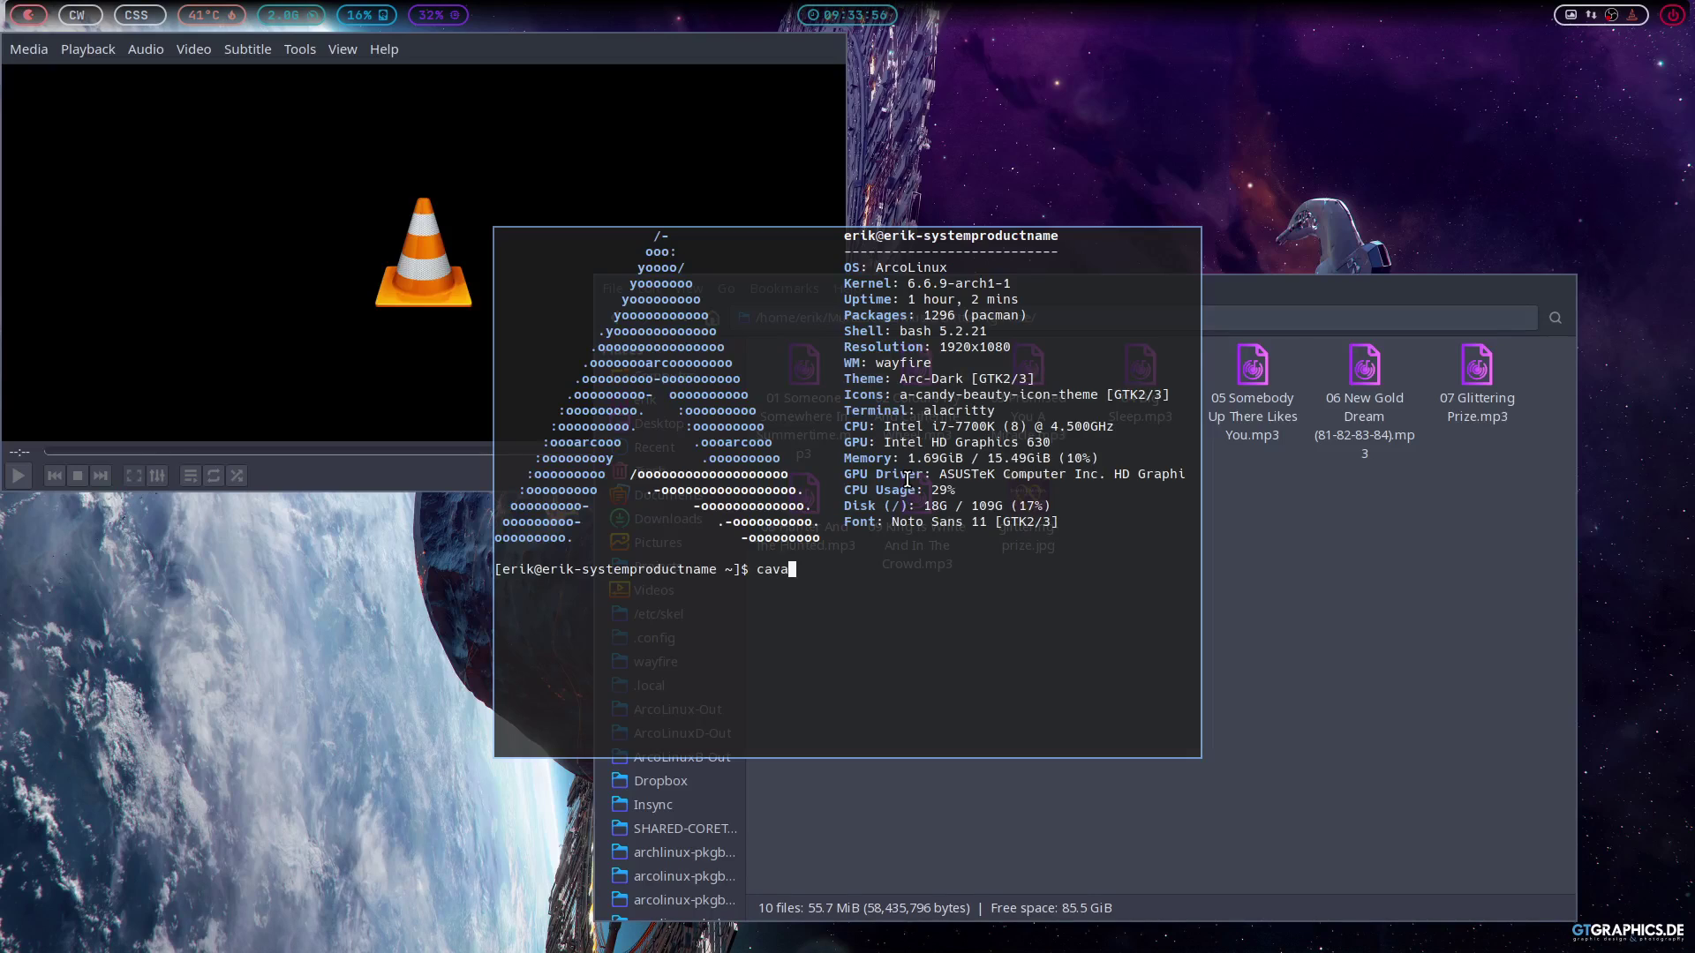
pyautogui.press('Return')
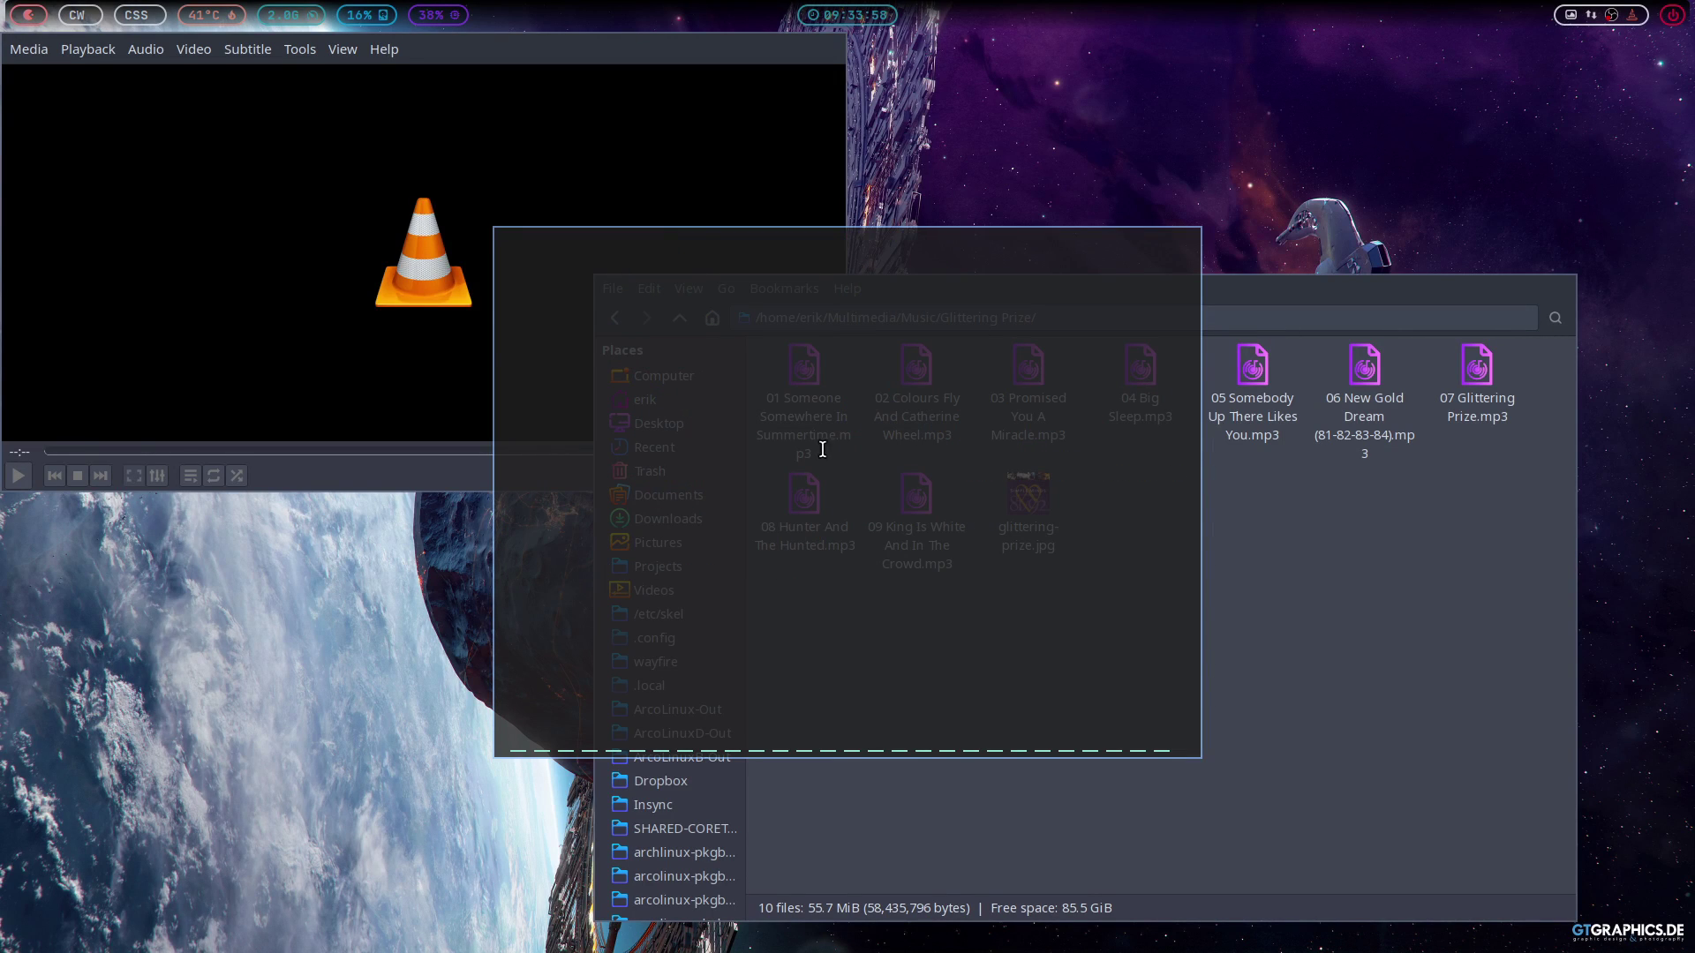
pyautogui.click(19, 476)
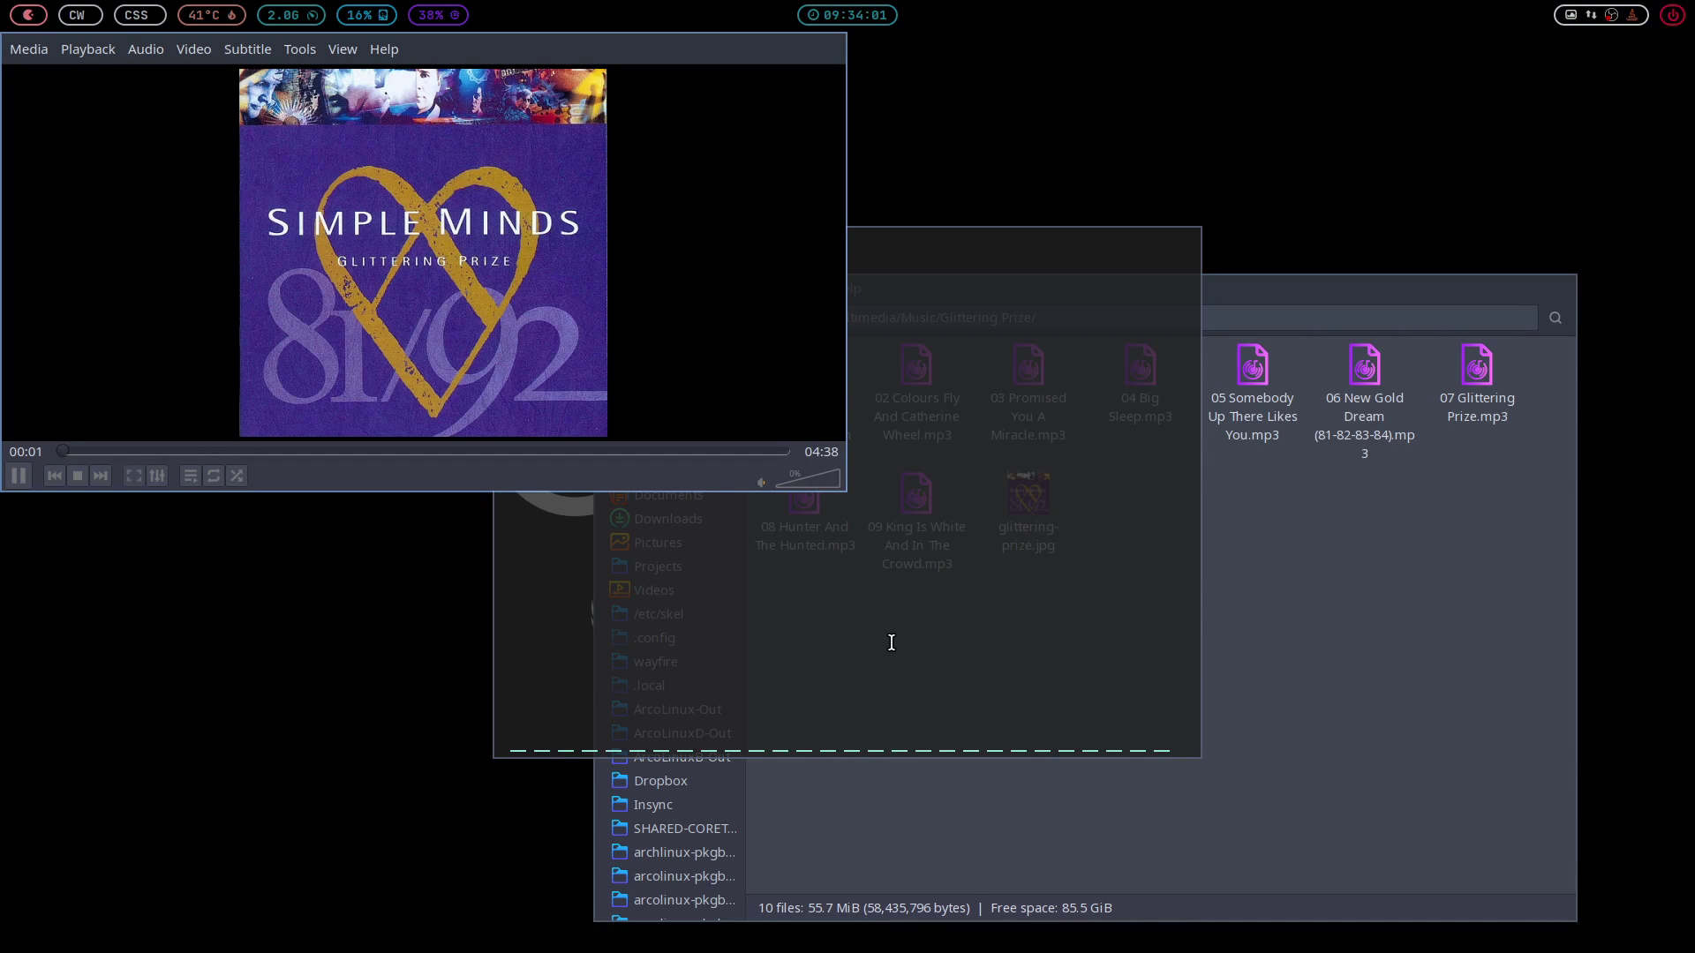
# Move the visualizer terminal to the lower left and take Thunar up to /home/erik.
pyautogui.click(891, 643)
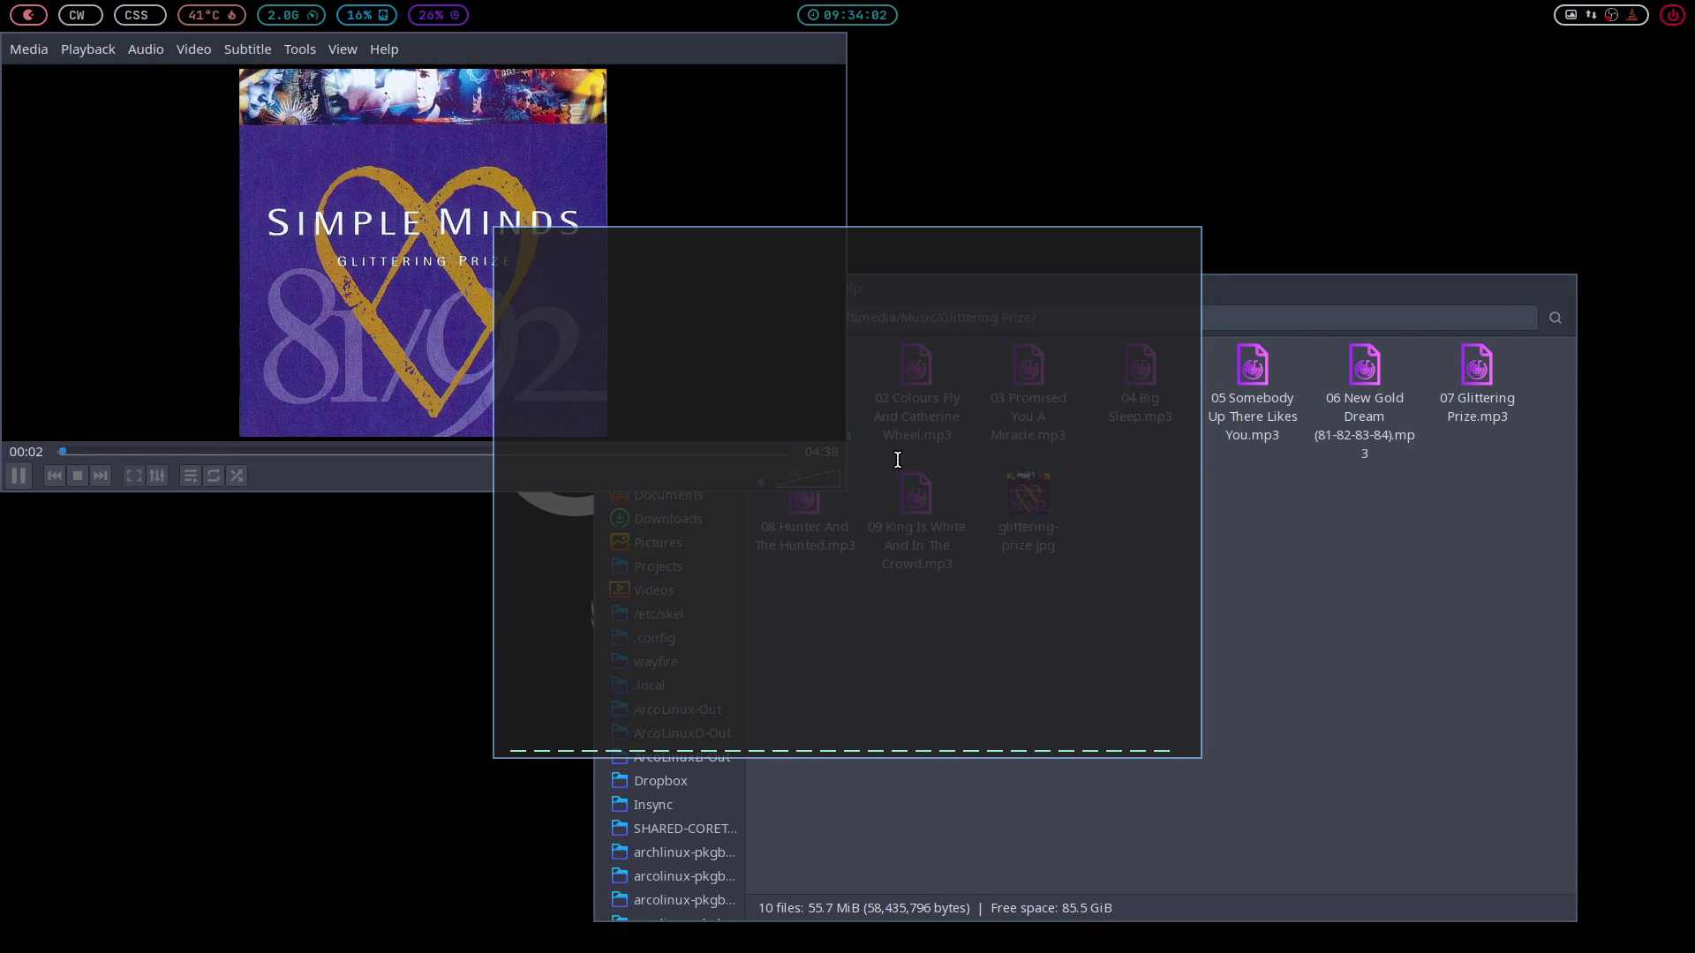
pyautogui.moveTo(920, 419); pyautogui.dragTo(535, 565)
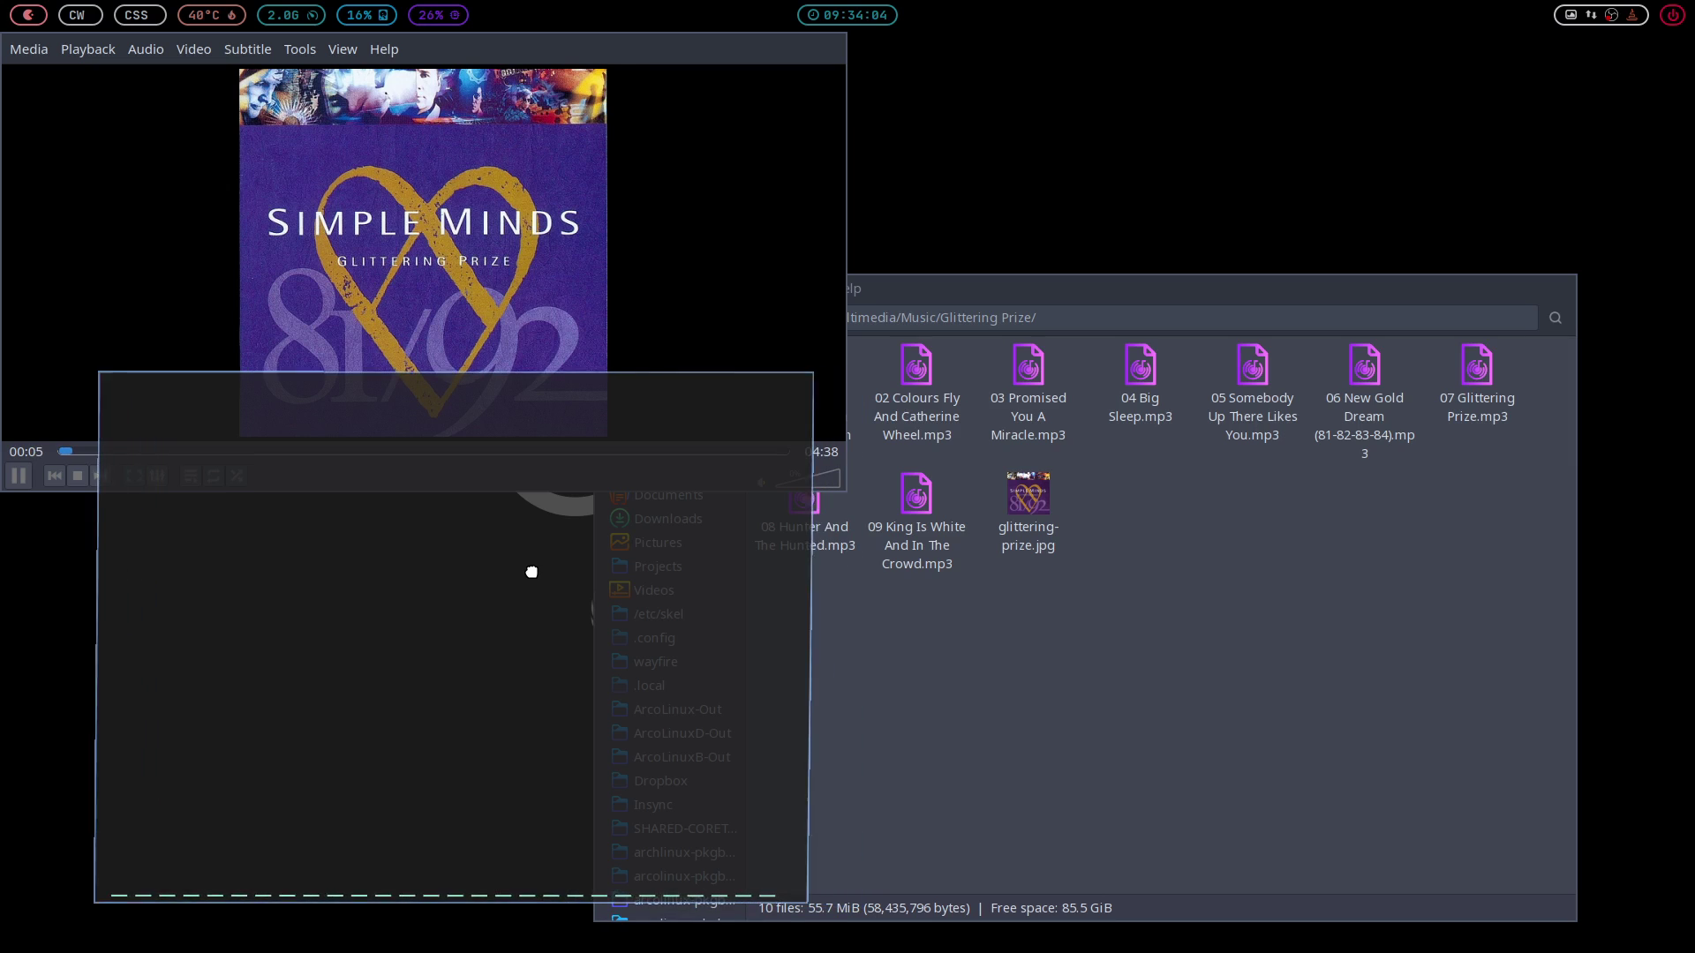
pyautogui.click(990, 709)
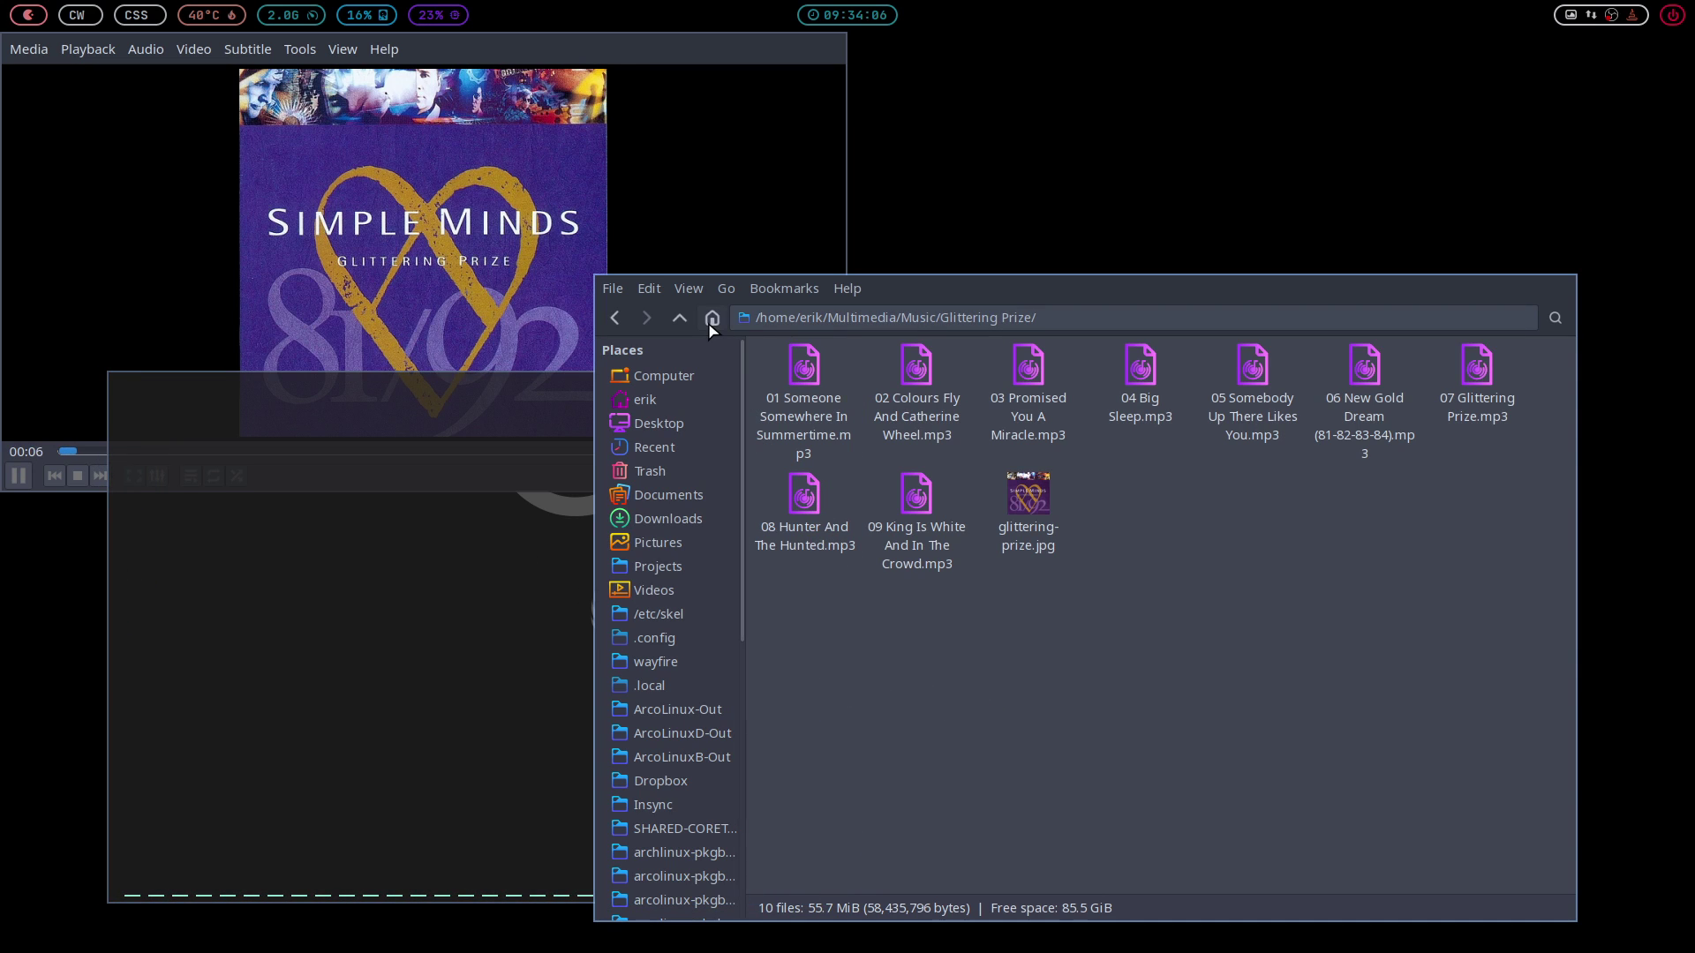
pyautogui.click(680, 318)
pyautogui.click(680, 318)
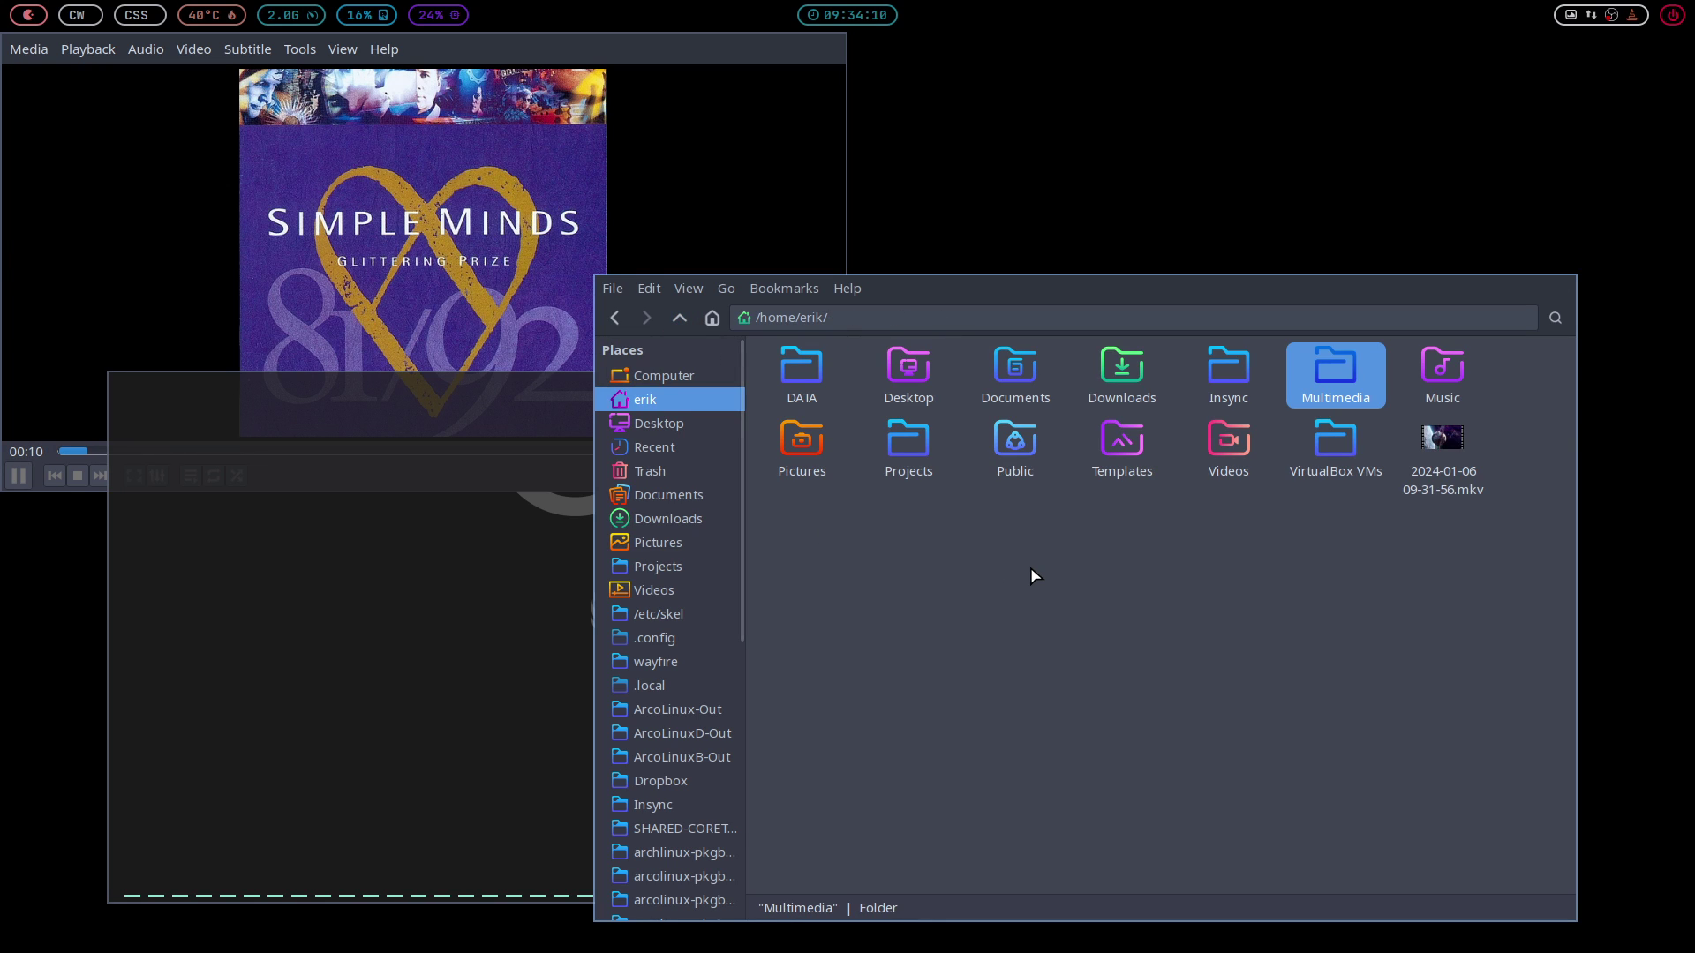
pyautogui.press('super+Return')
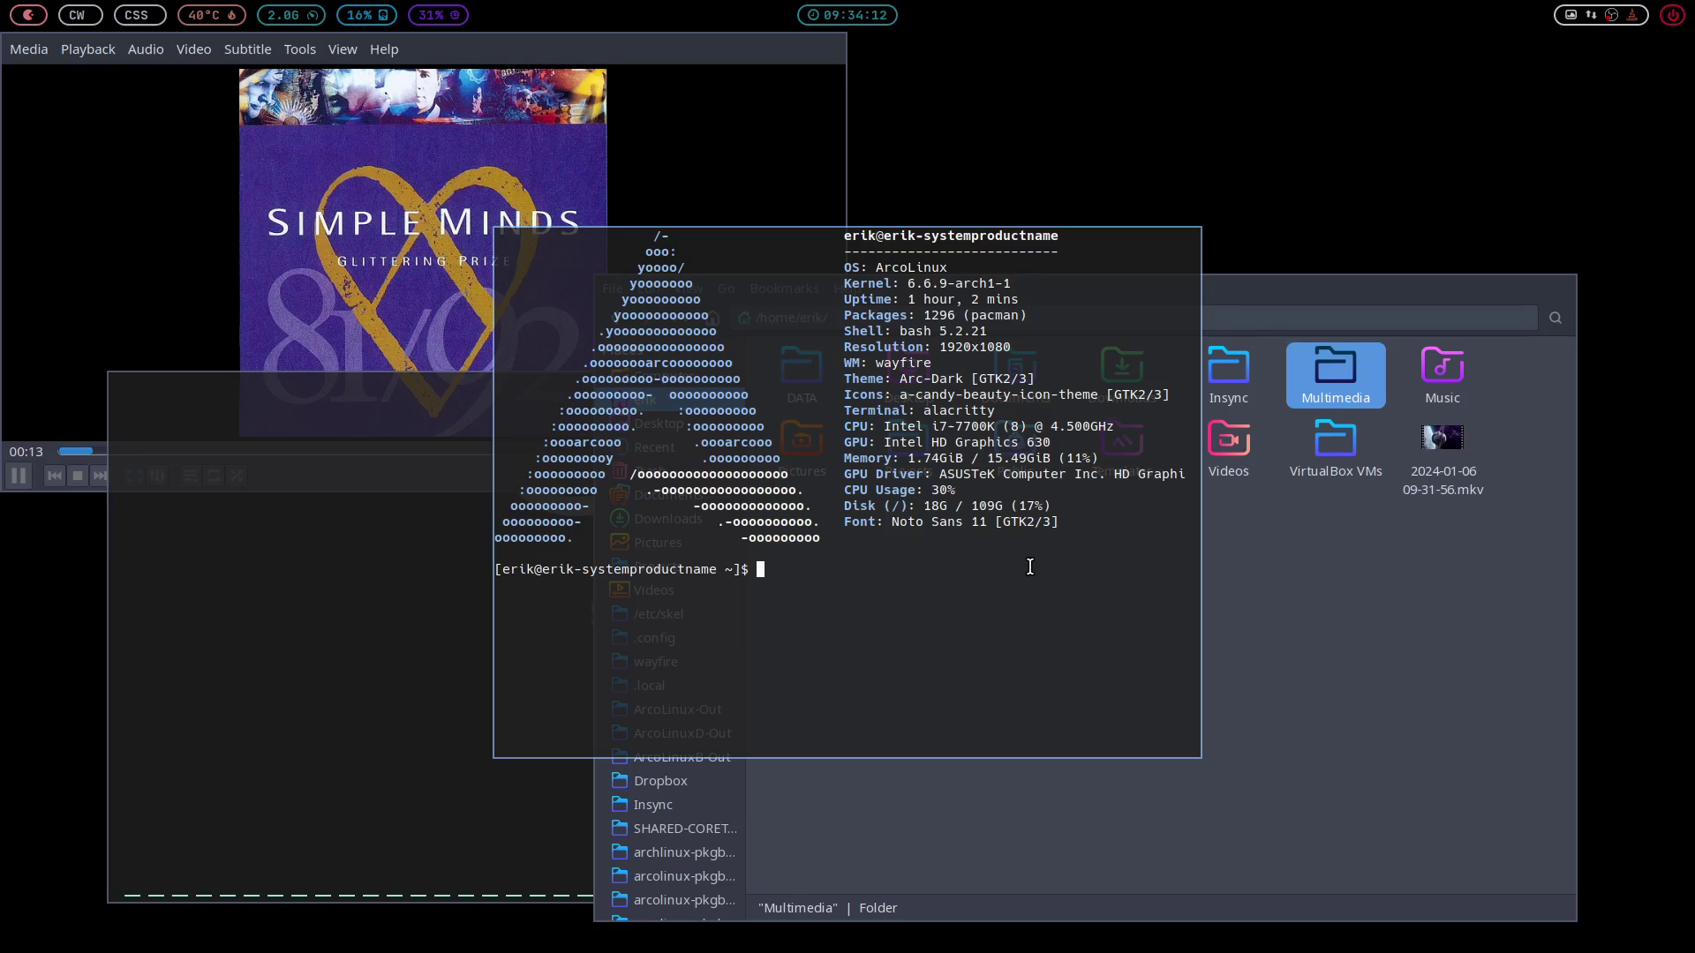
pyautogui.write('sudo pa')
pyautogui.write('cman -S arco')
pyautogui.write('linux-c')
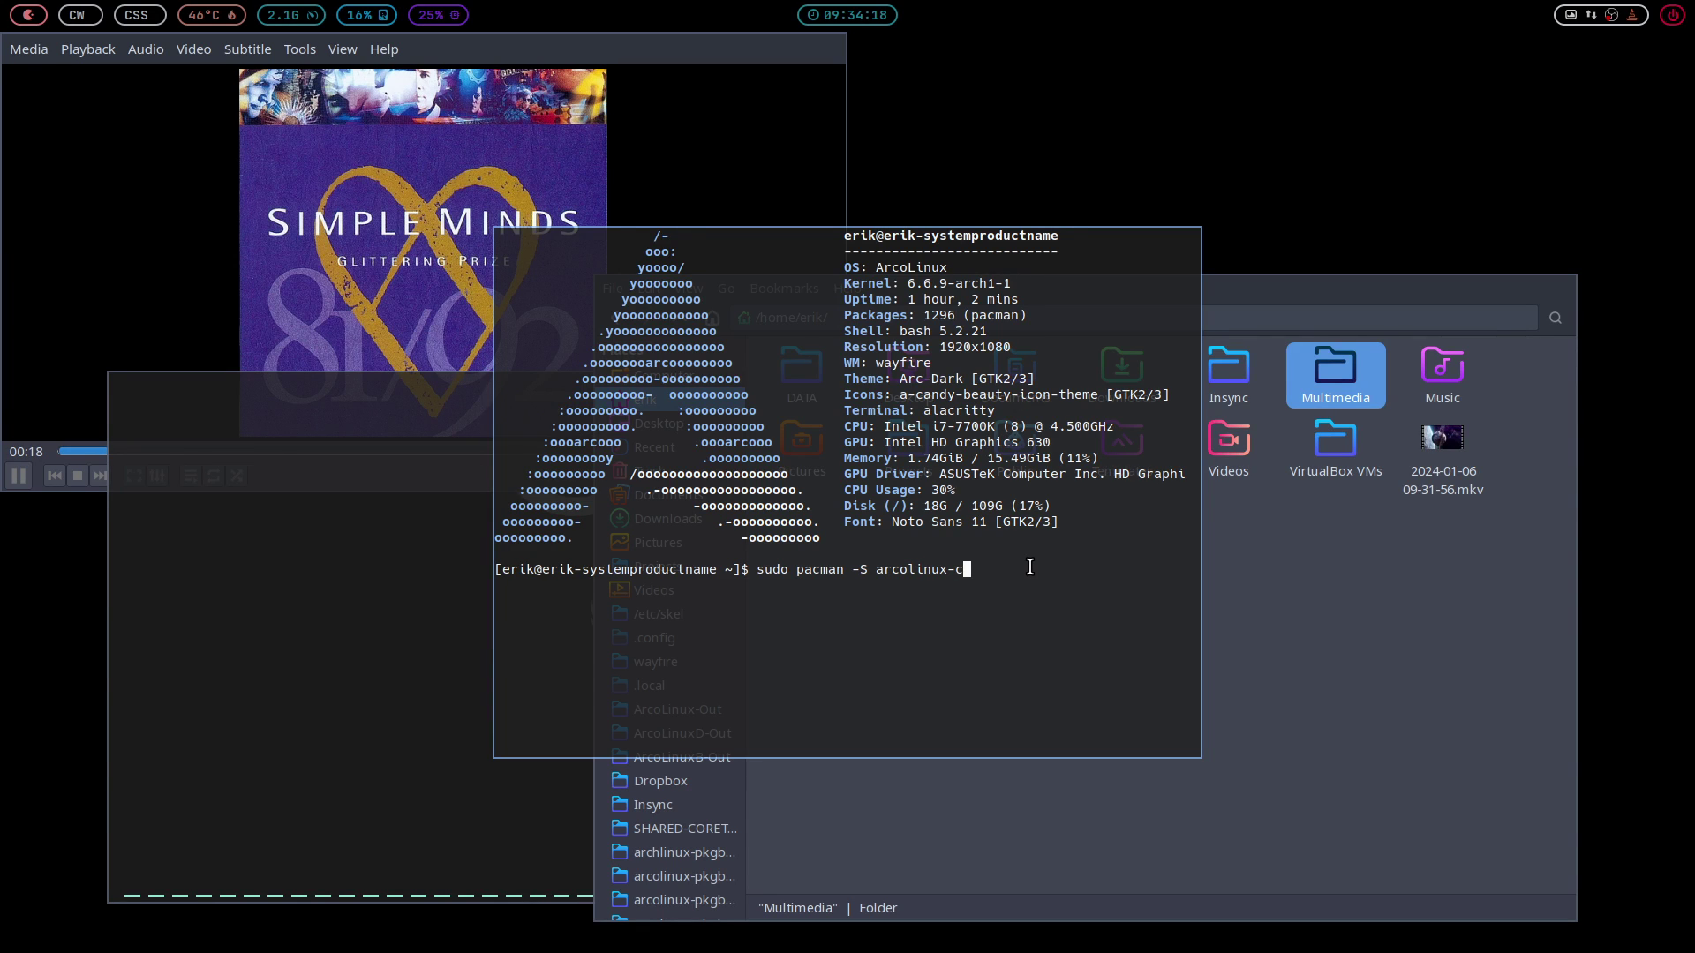
pyautogui.press('Tab')
pyautogui.press('Tab')
pyautogui.write('a')
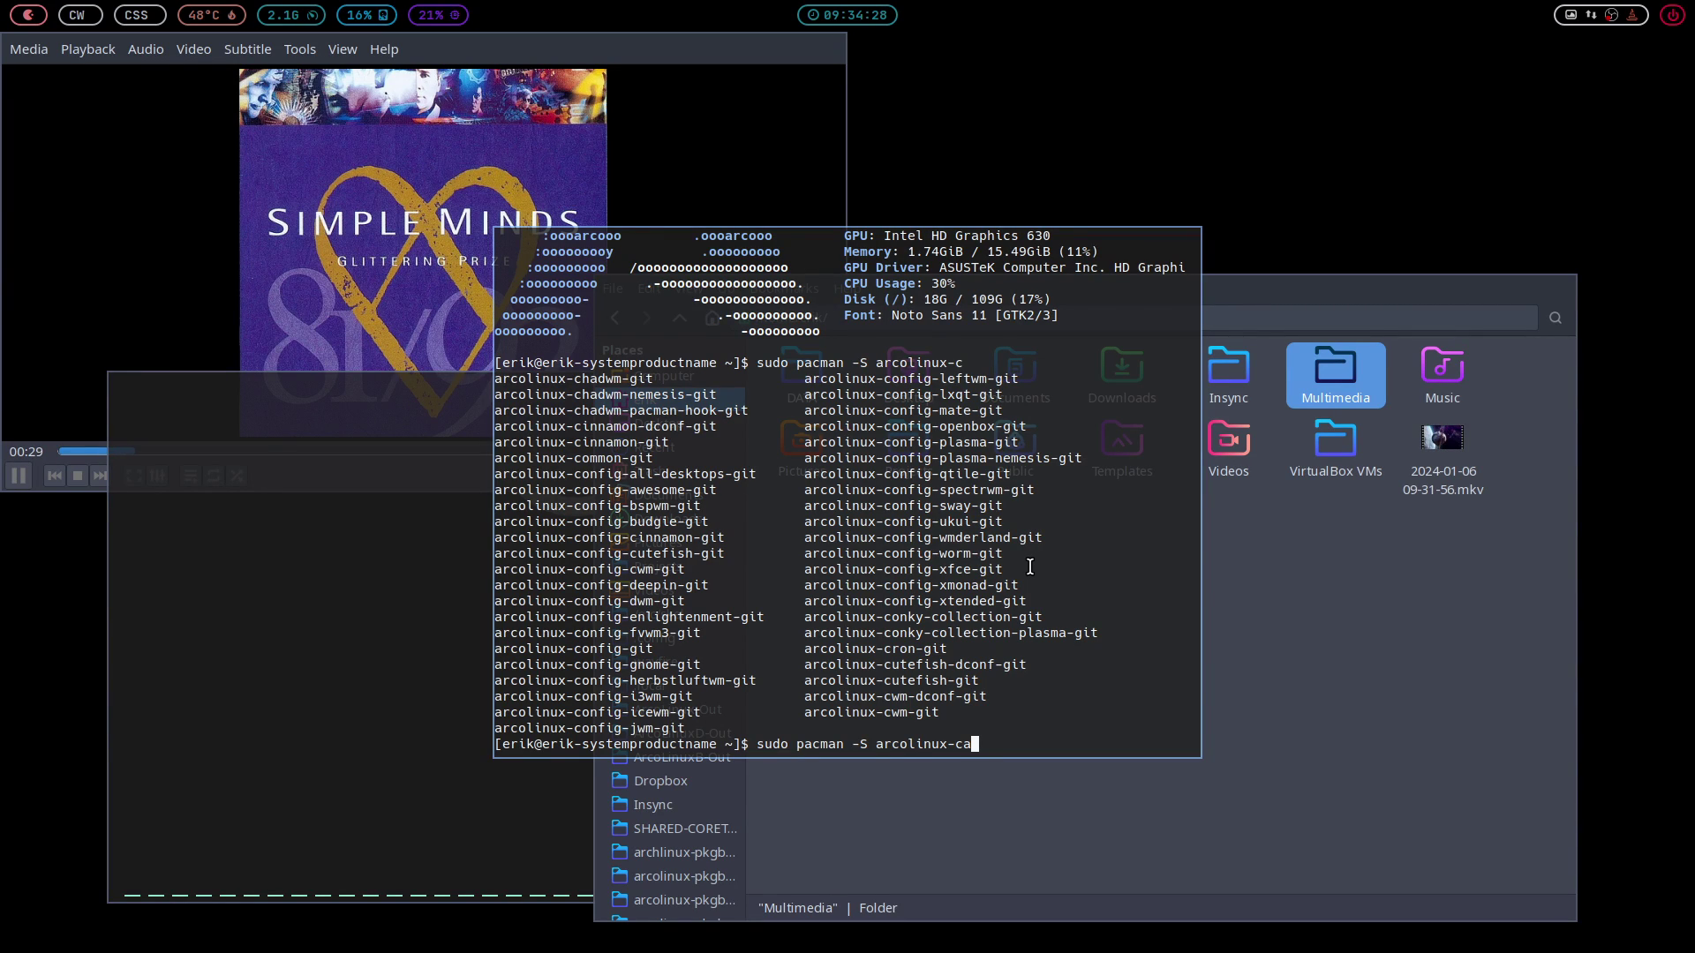
pyautogui.press('super+q')
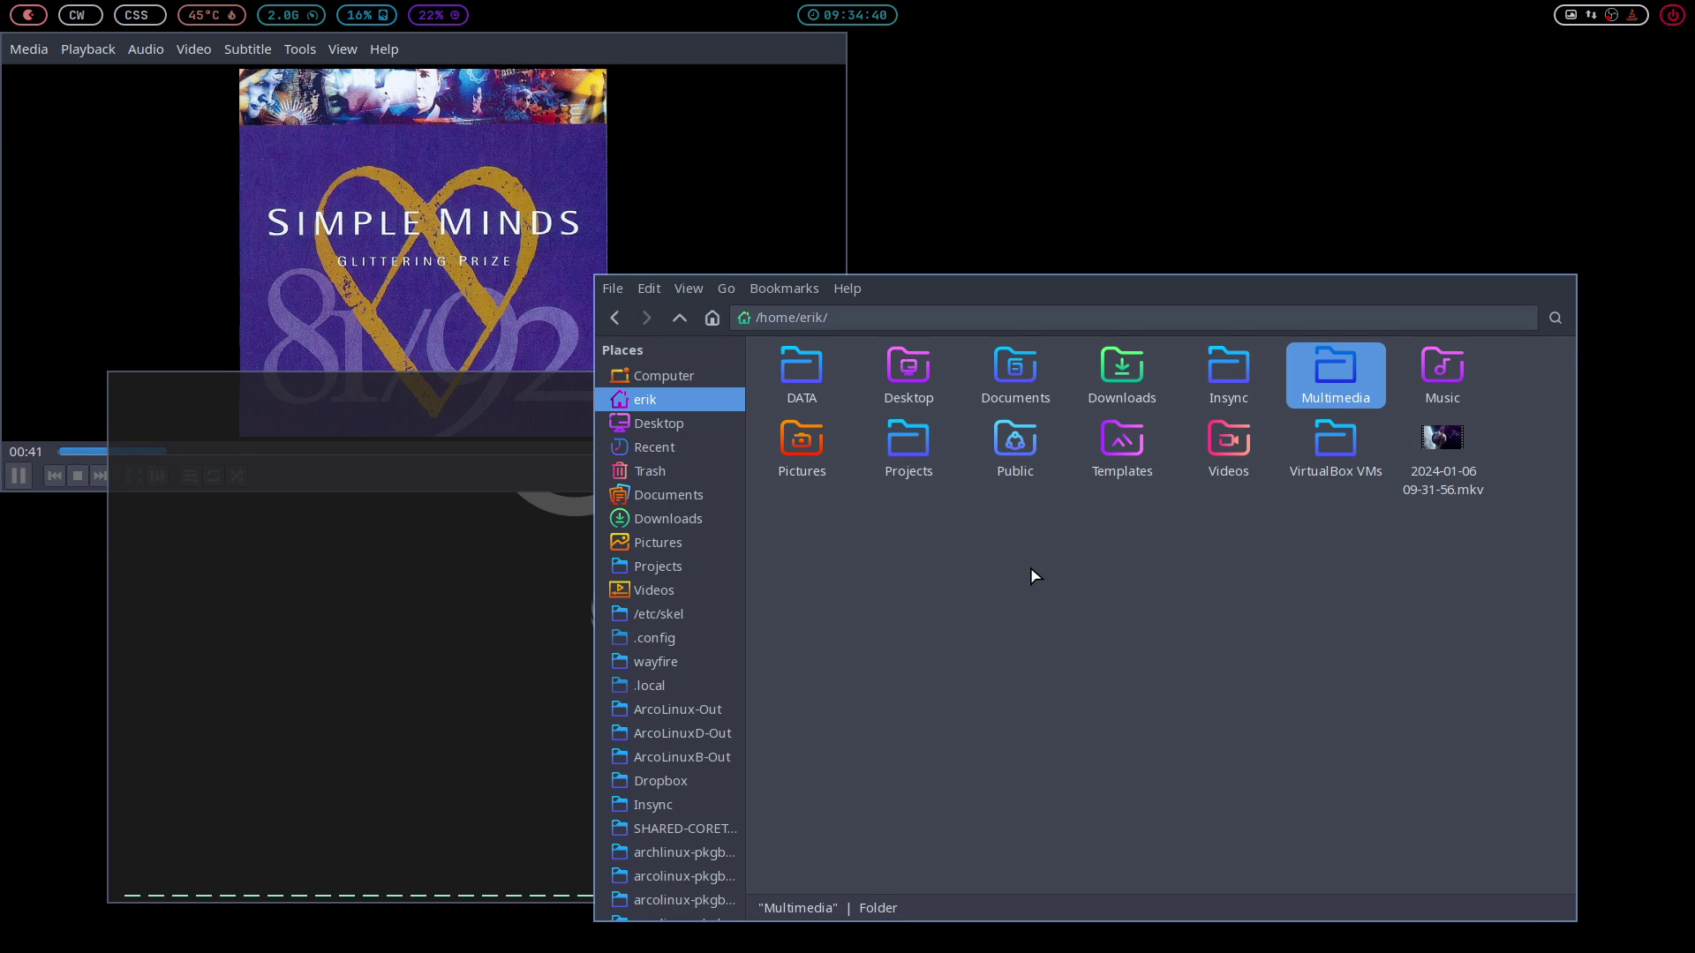
# Browse DATA/arcolinux-nemesis/Personal/settings to the cava settings folder.
pyautogui.doubleClick(799, 370)
pyautogui.doubleClick(798, 374)
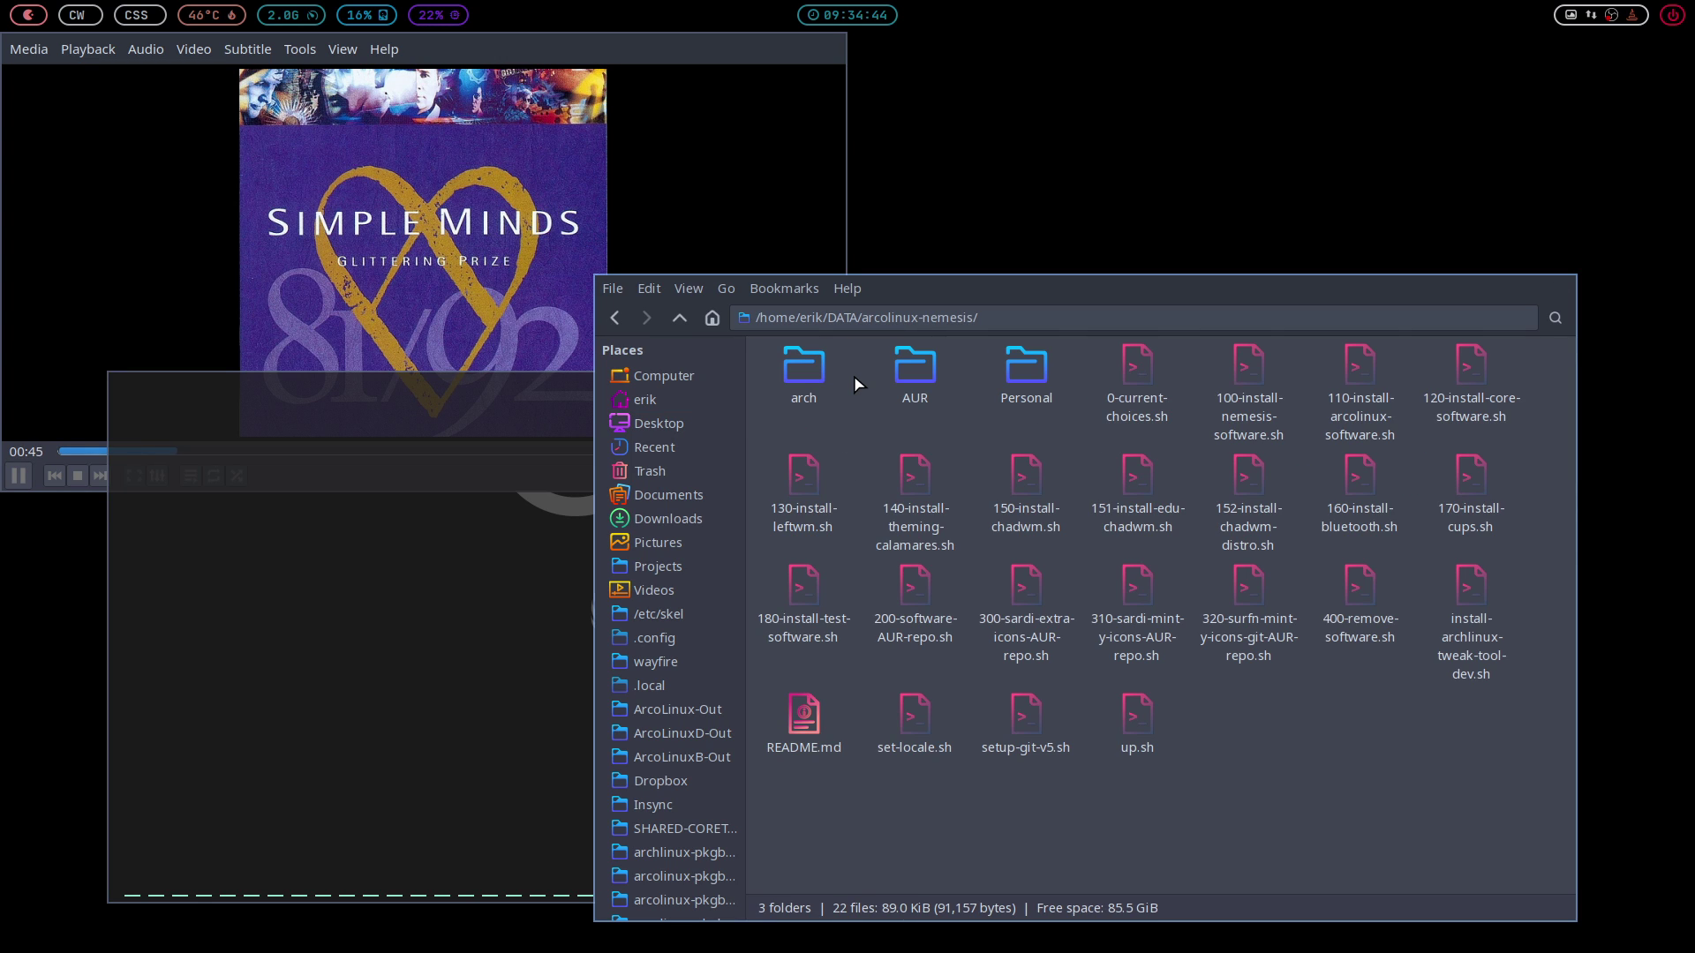
pyautogui.click(1030, 370)
pyautogui.doubleClick(1031, 371)
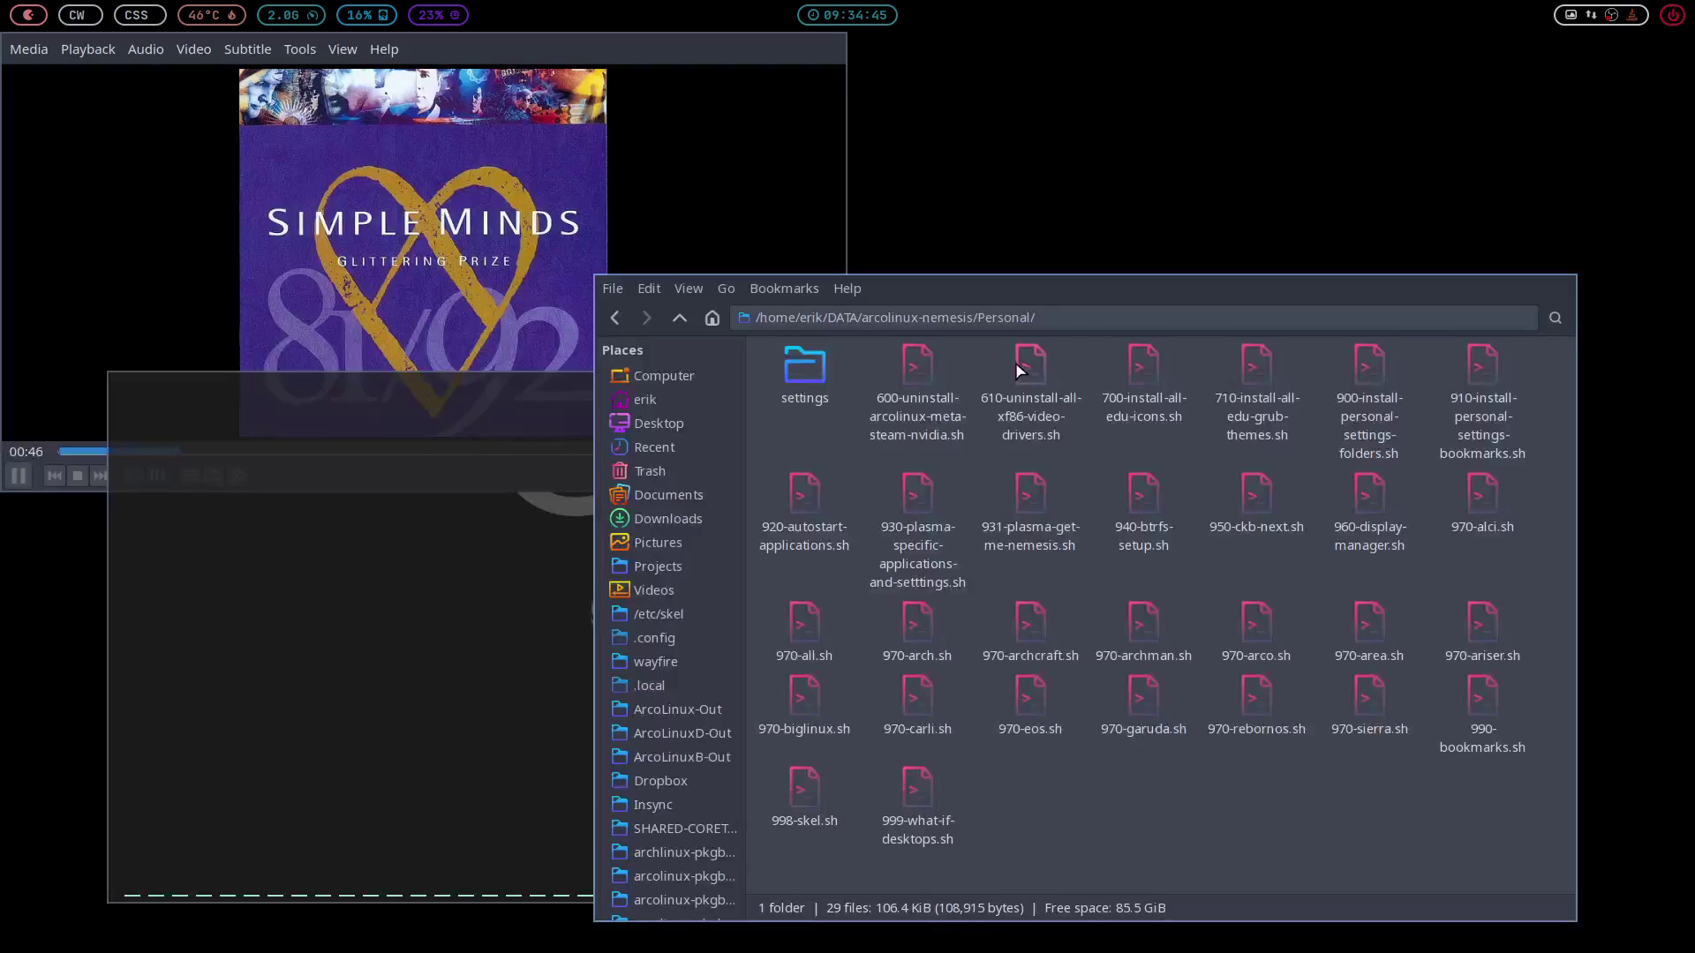
pyautogui.doubleClick(810, 375)
pyautogui.doubleClick(918, 462)
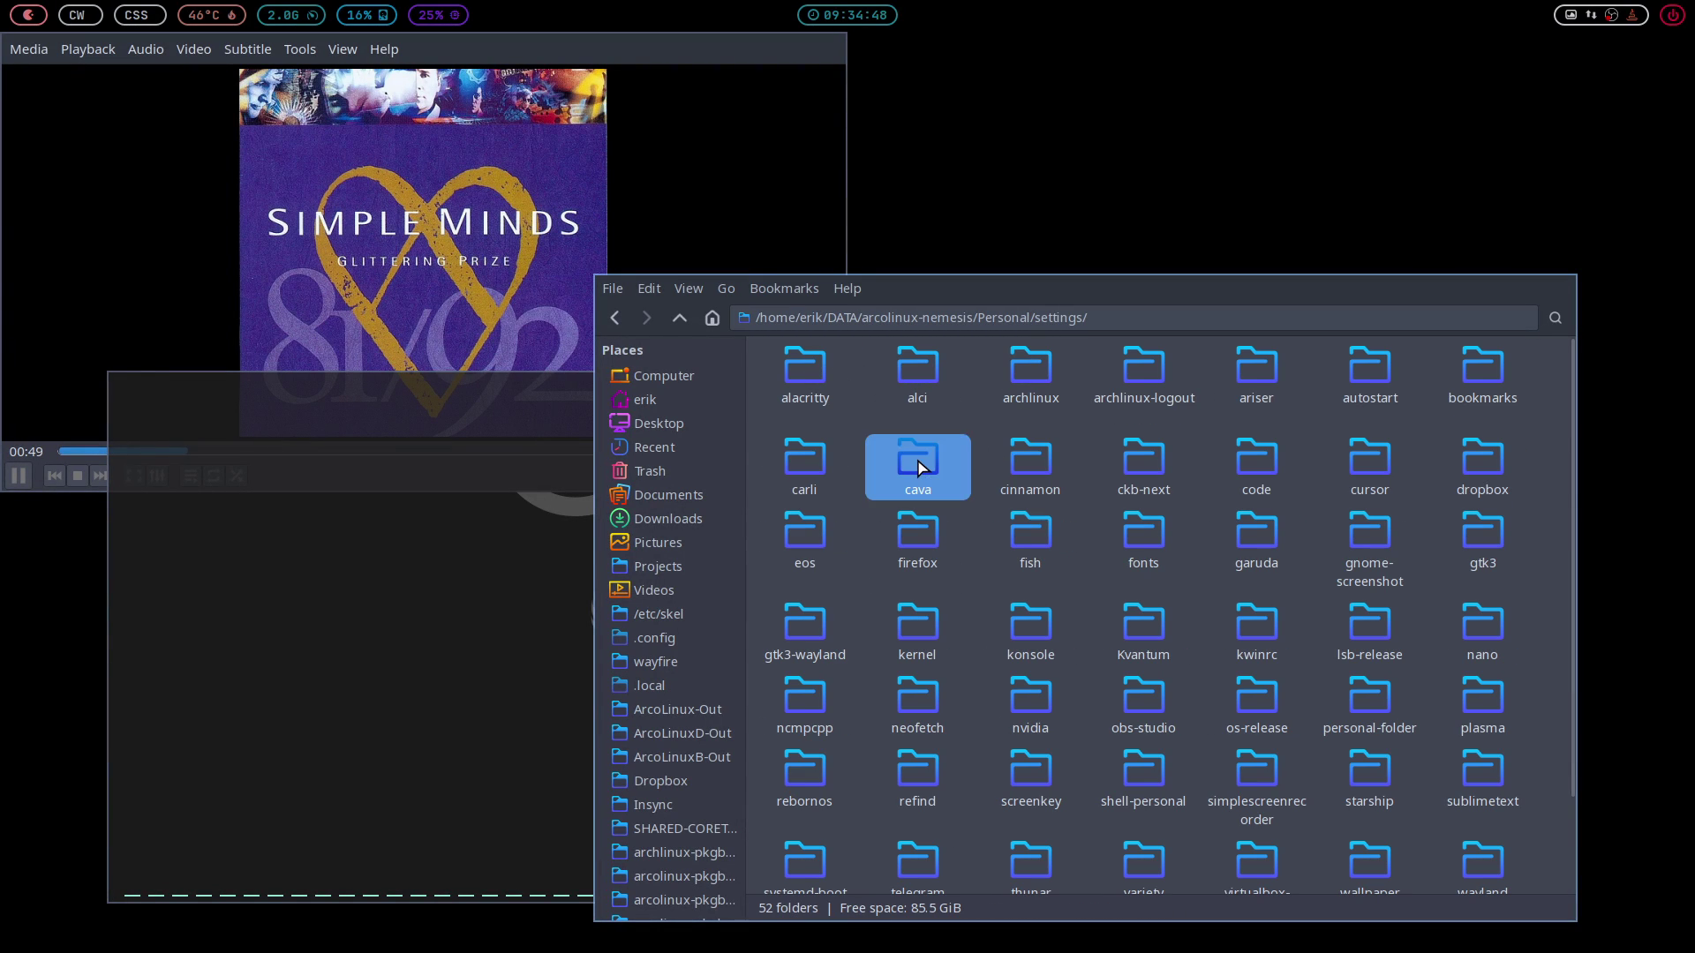
pyautogui.click(679, 319)
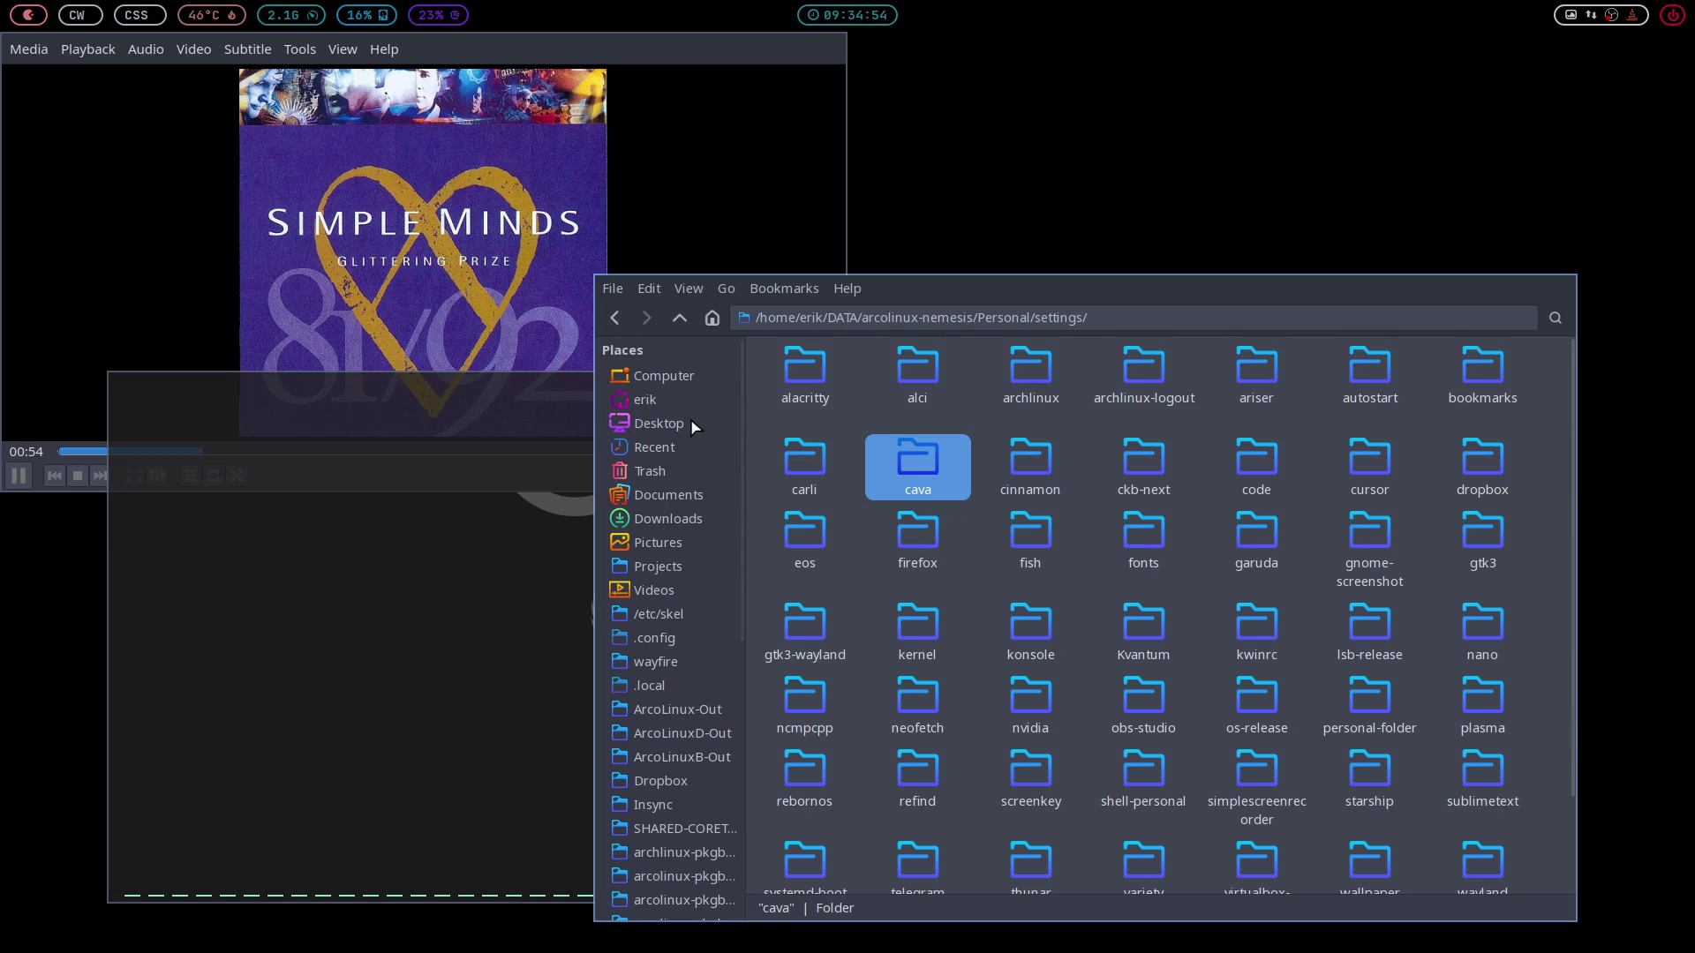
# Paste the cava settings into ~/.config, showing hidden files to reach it.
pyautogui.click(662, 401)
pyautogui.hotkey('ctrl', 'h')
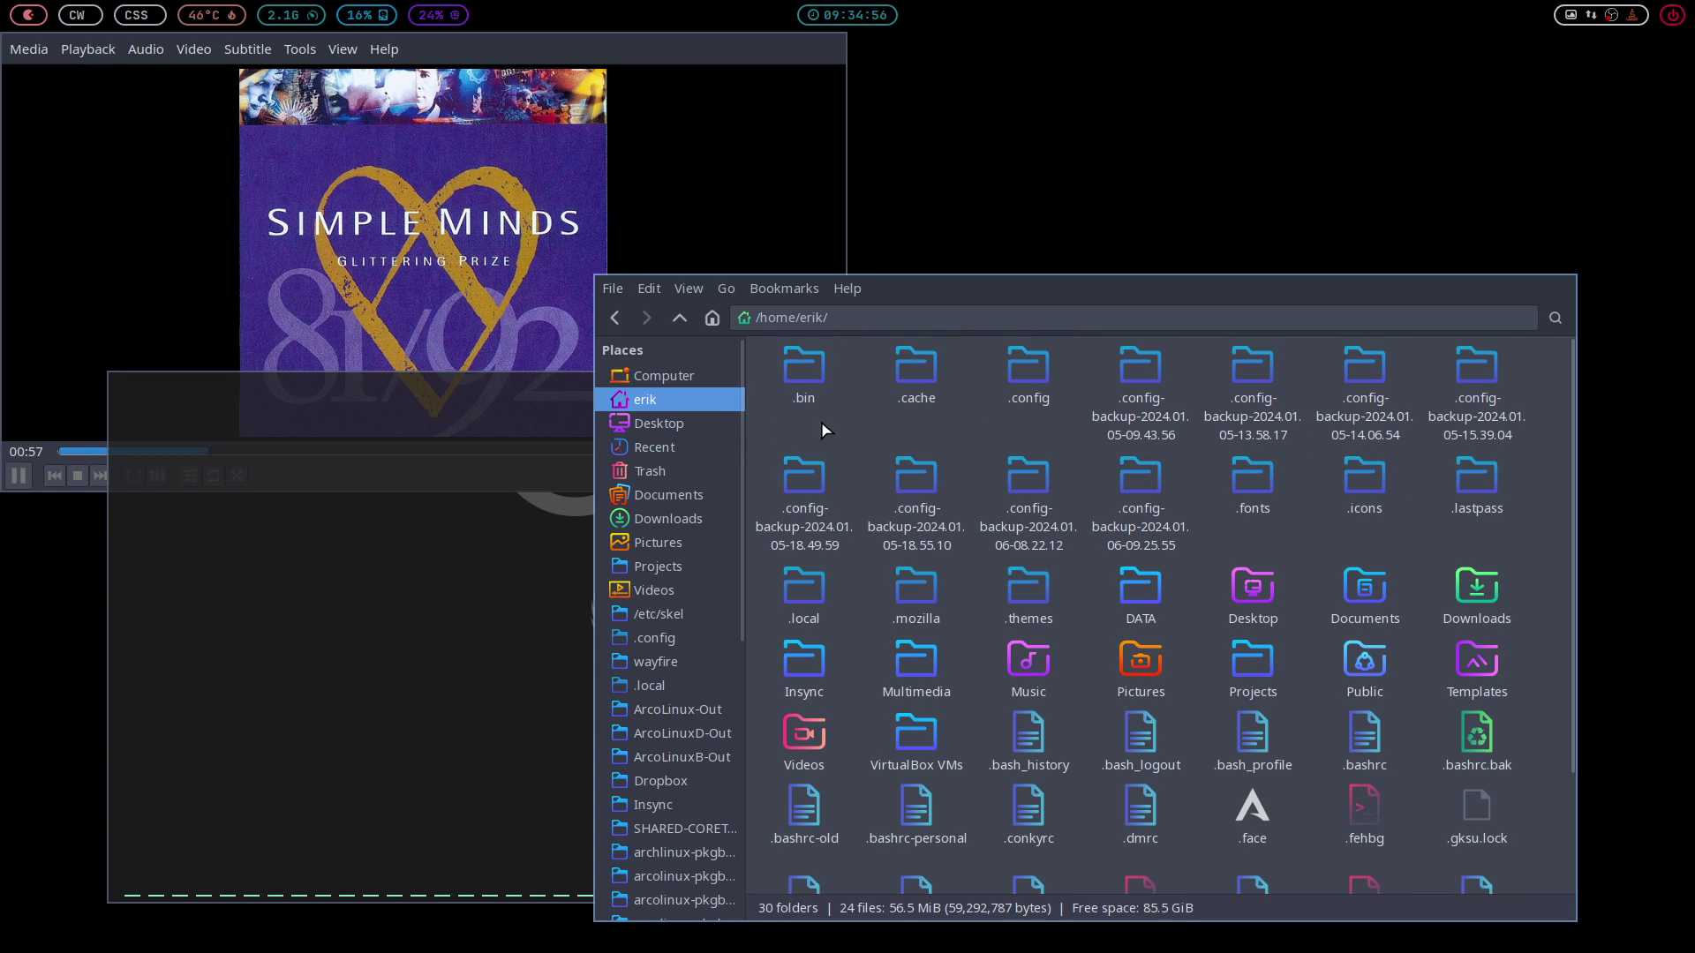
pyautogui.doubleClick(1002, 379)
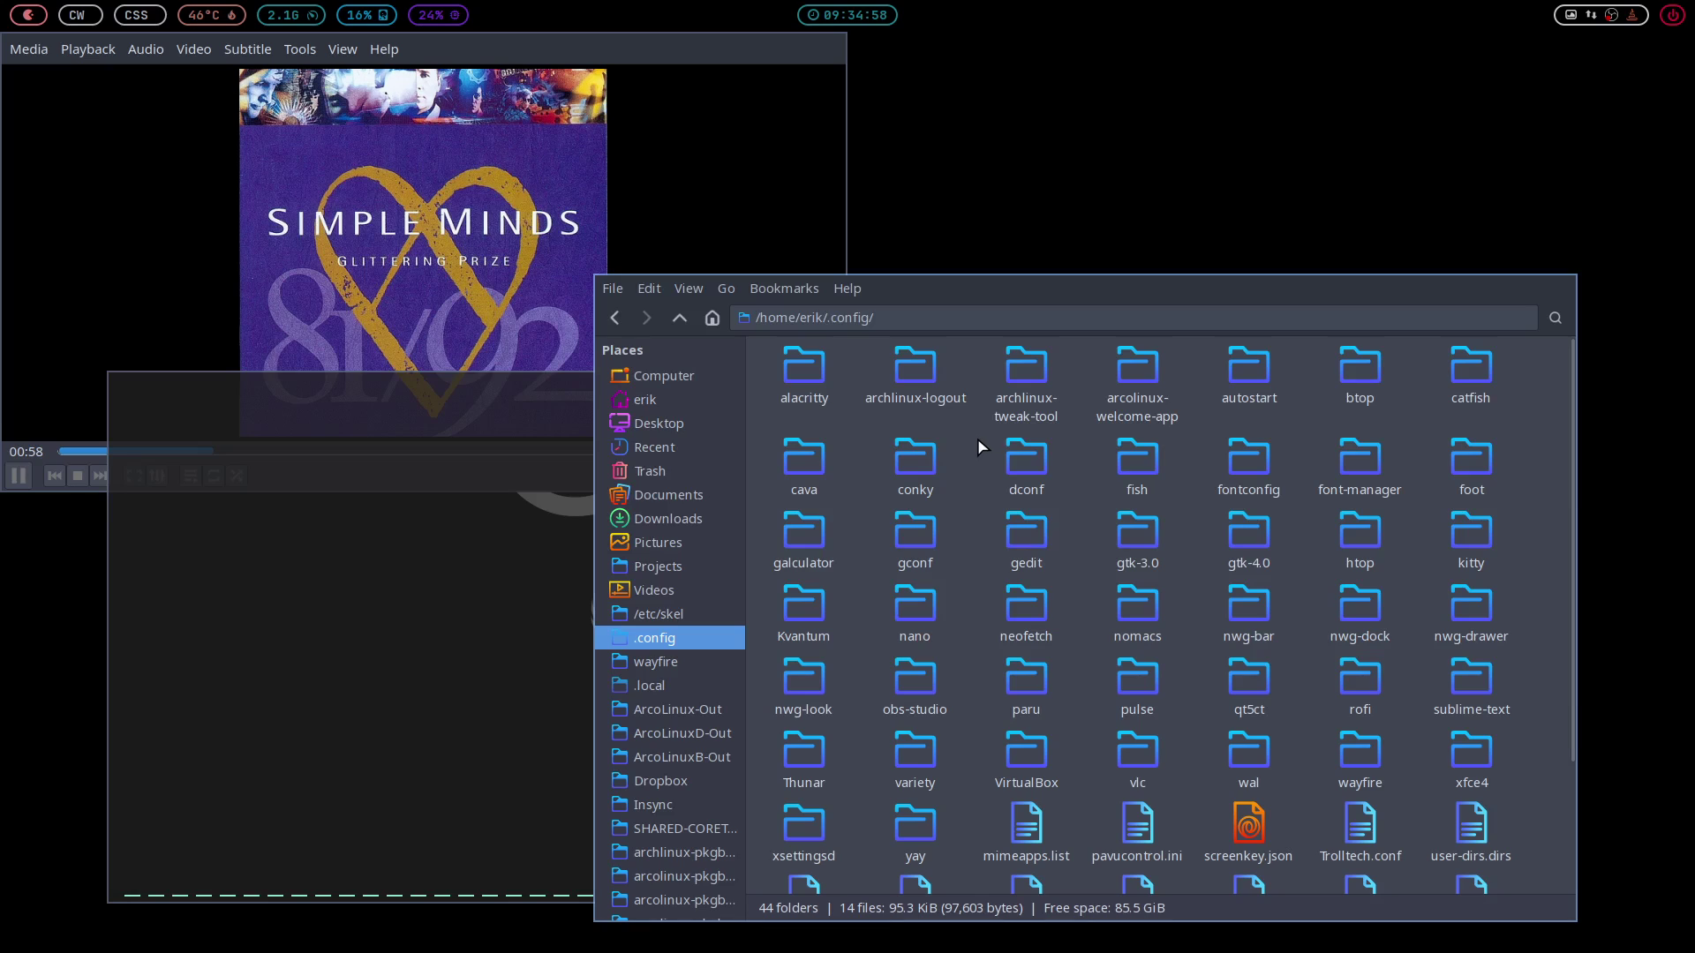
pyautogui.hotkey('ctrl', 'v')
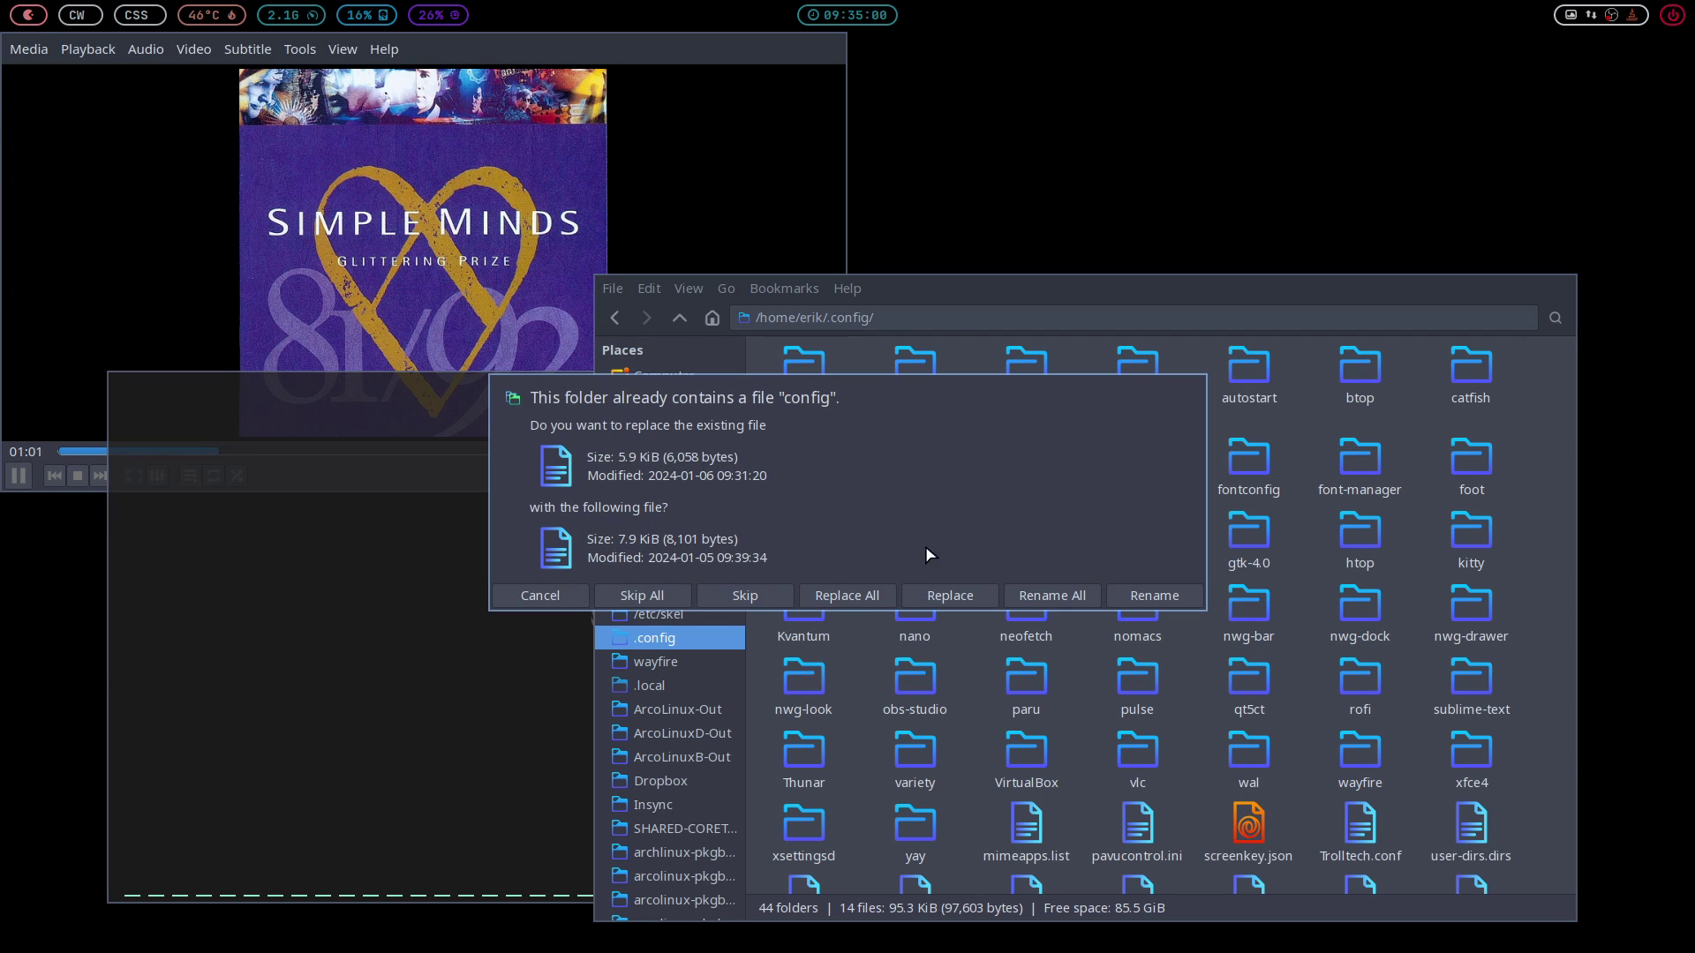
# Replace the existing files, then delete the old cava folder from .config.
pyautogui.click(869, 599)
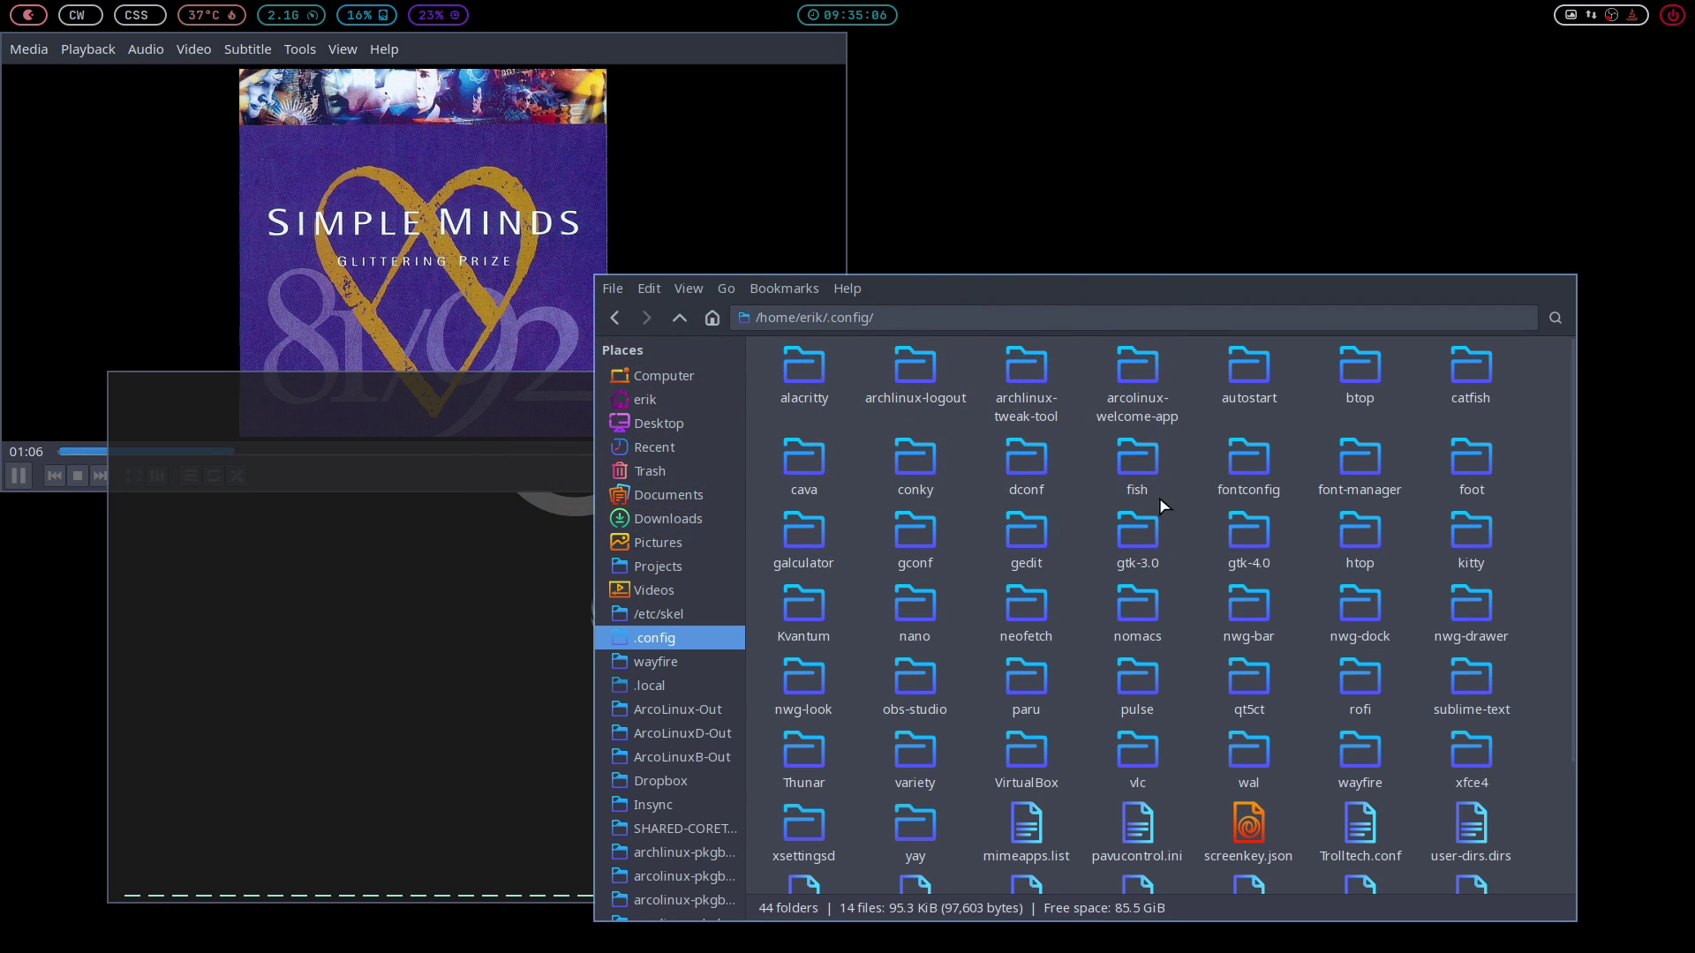
pyautogui.click(802, 462)
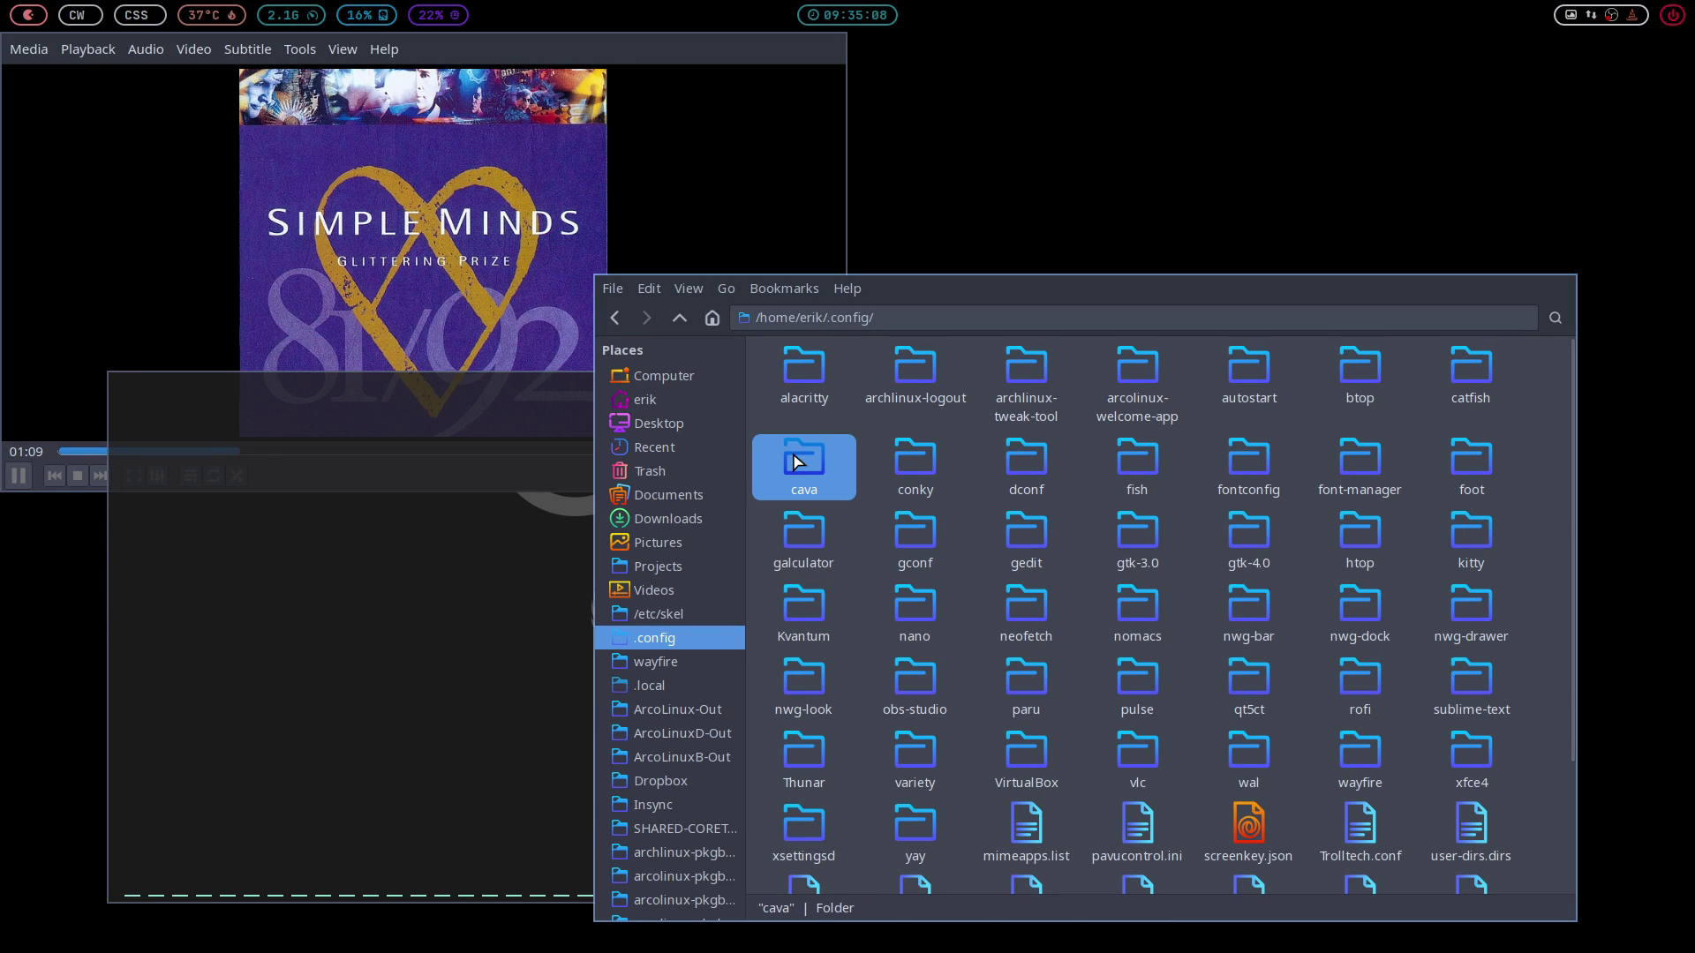
pyautogui.hotkey('ctrl', 'c')
pyautogui.hotkey('ctrl', 'v')
pyautogui.click(801, 462)
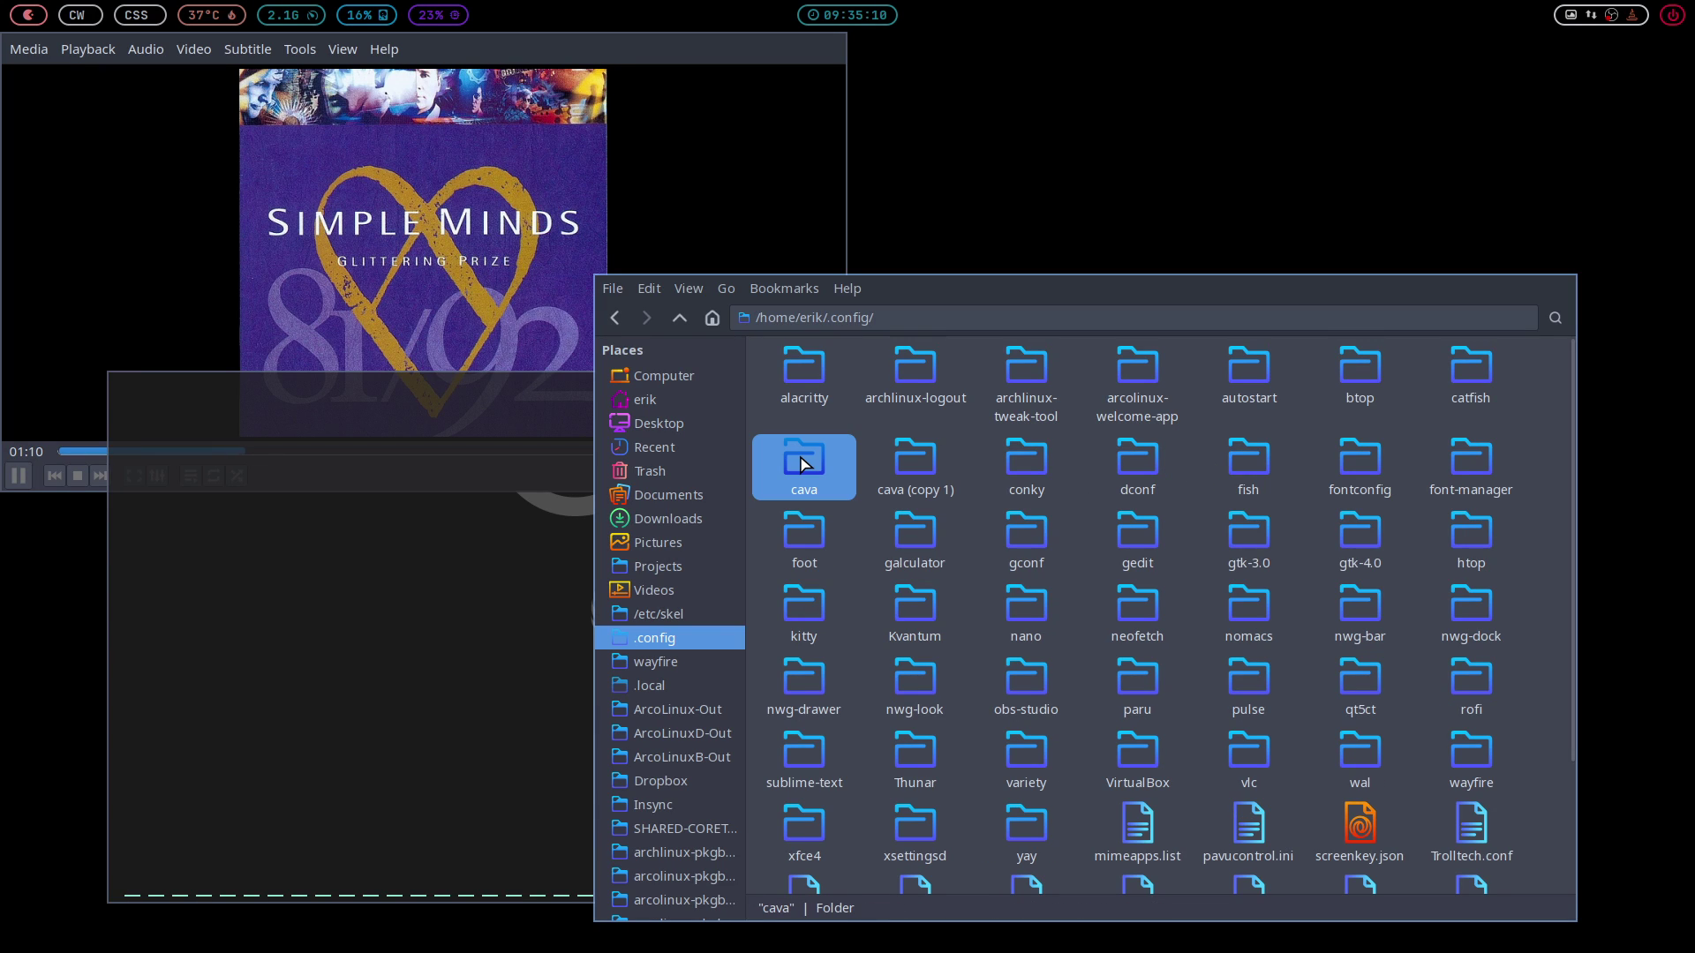
pyautogui.press('Delete')
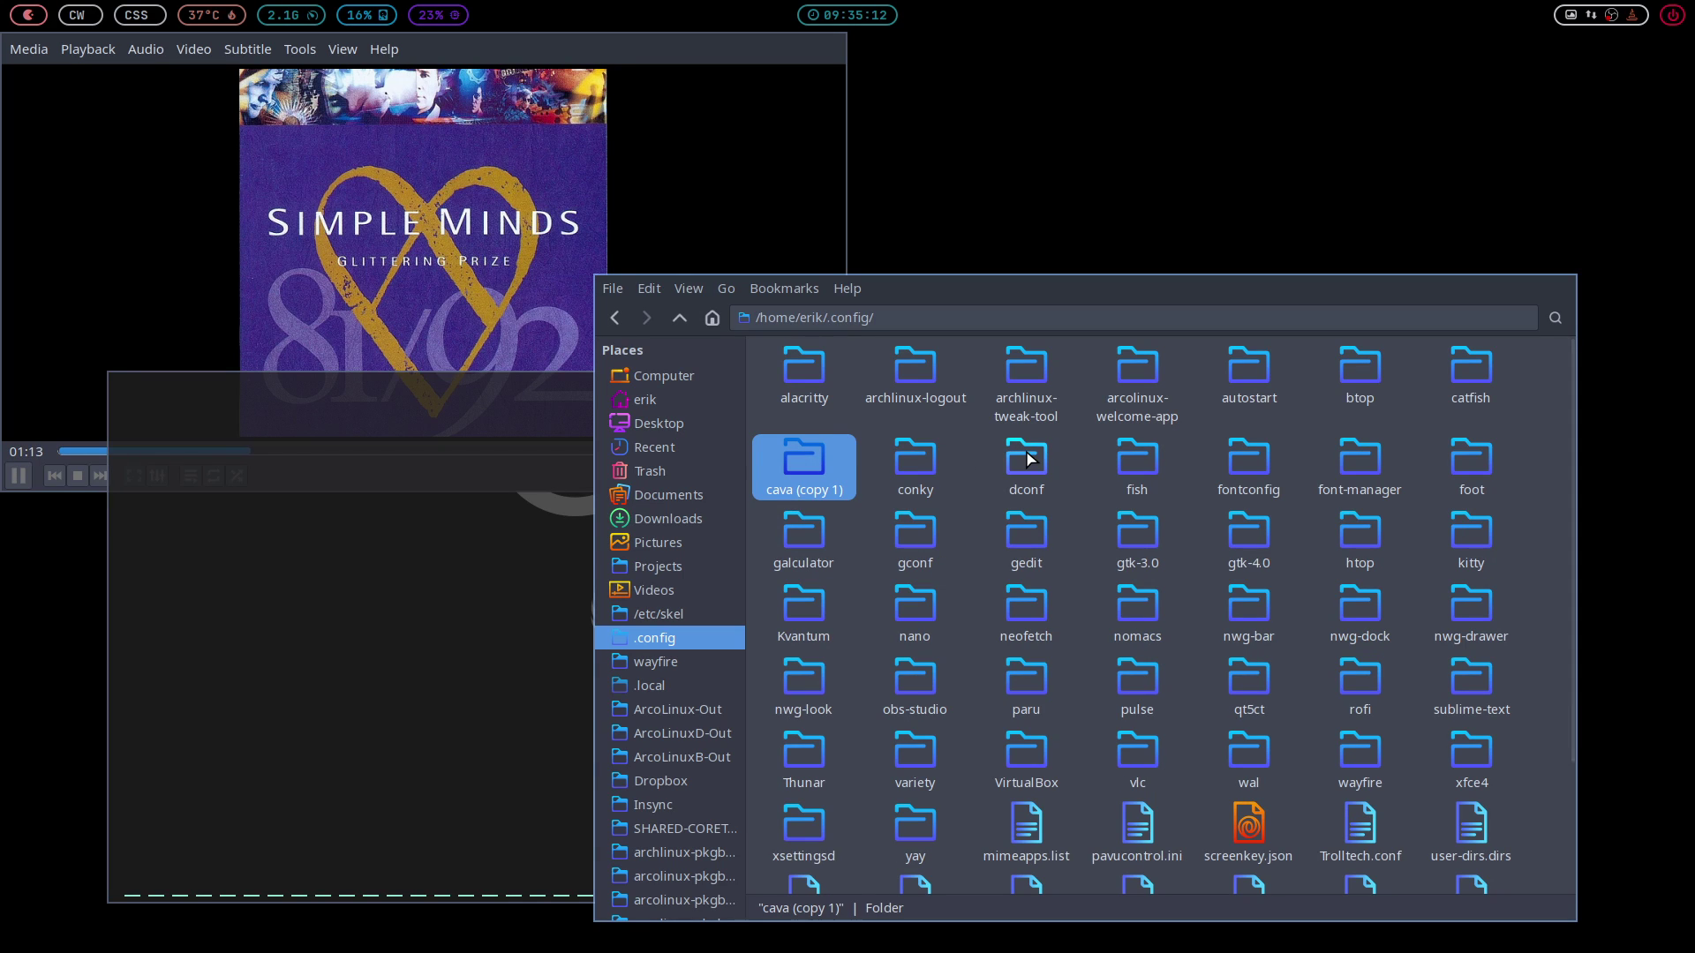
pyautogui.click(864, 460)
# Paste the personal-settings cava folder into .config after an empty-clipboard error.
pyautogui.hotkey('ctrl', 'v')
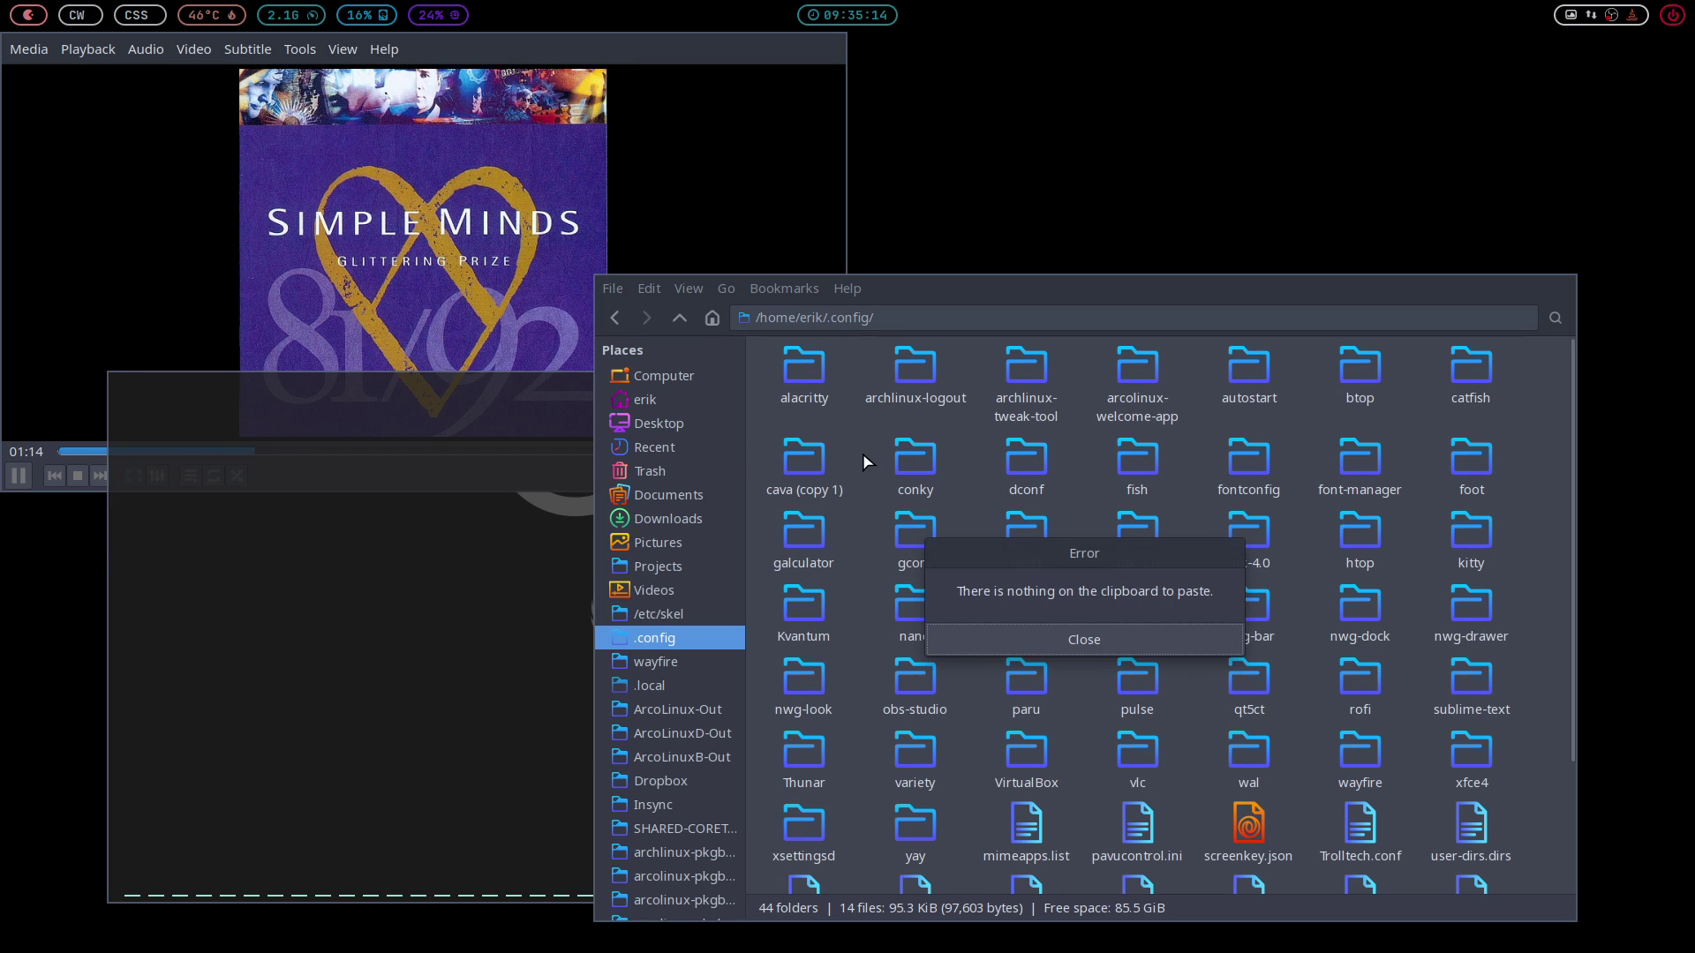
pyautogui.click(1143, 641)
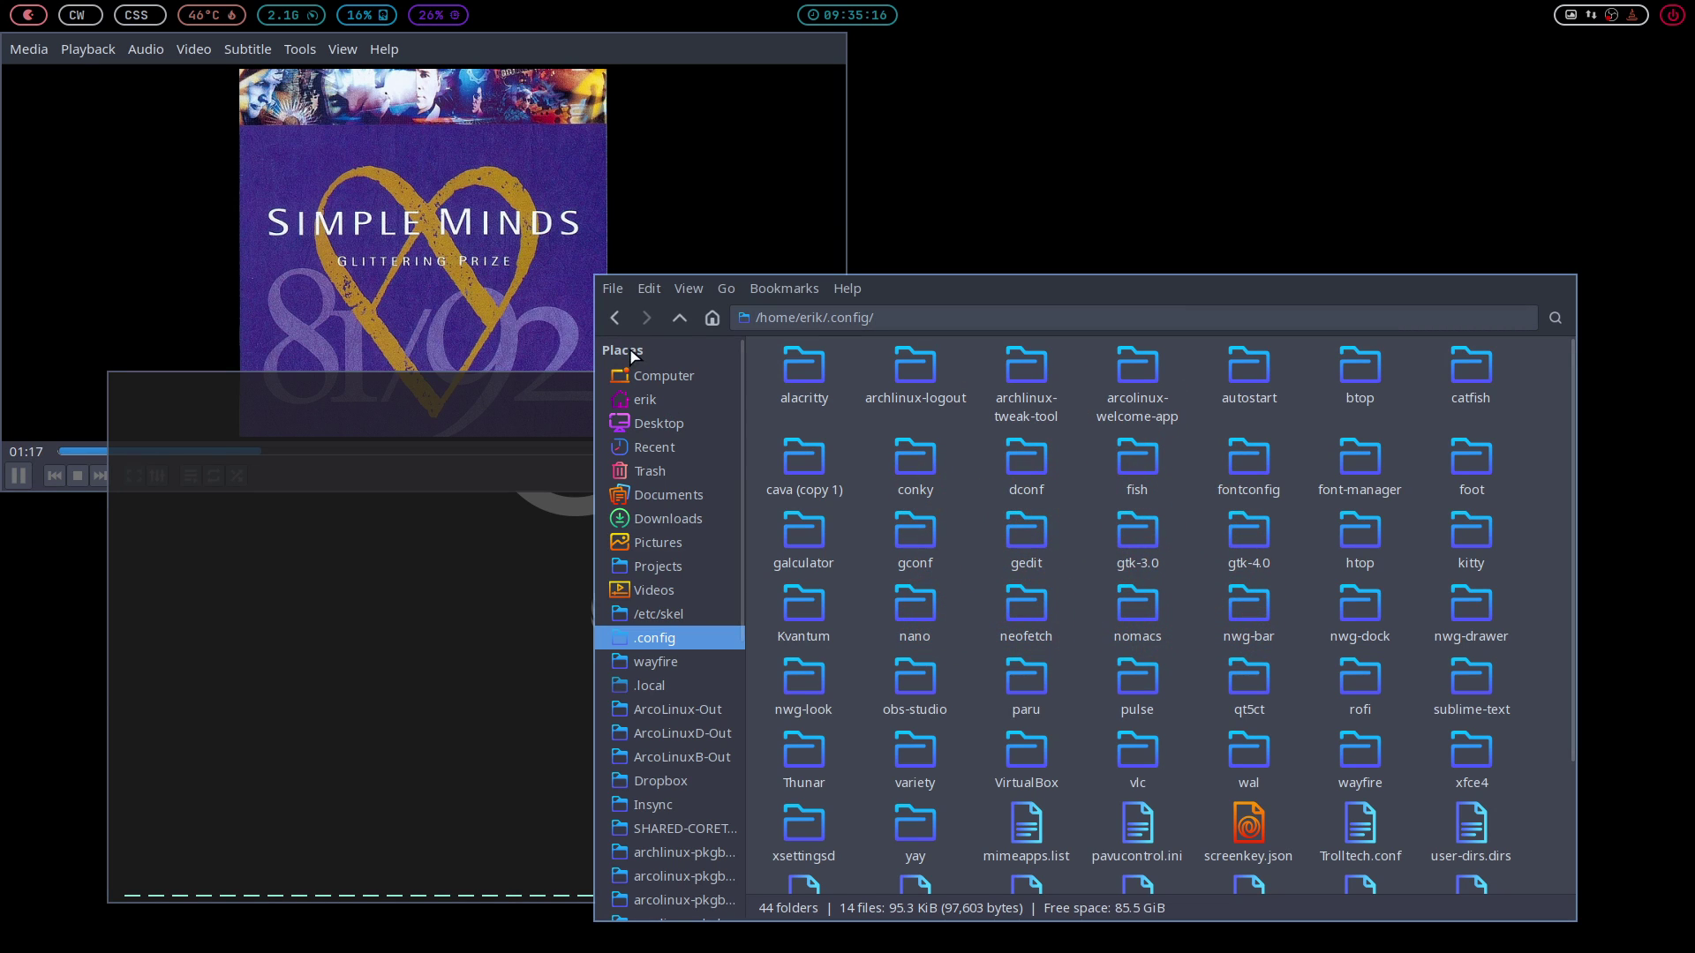
pyautogui.click(616, 318)
pyautogui.click(616, 318)
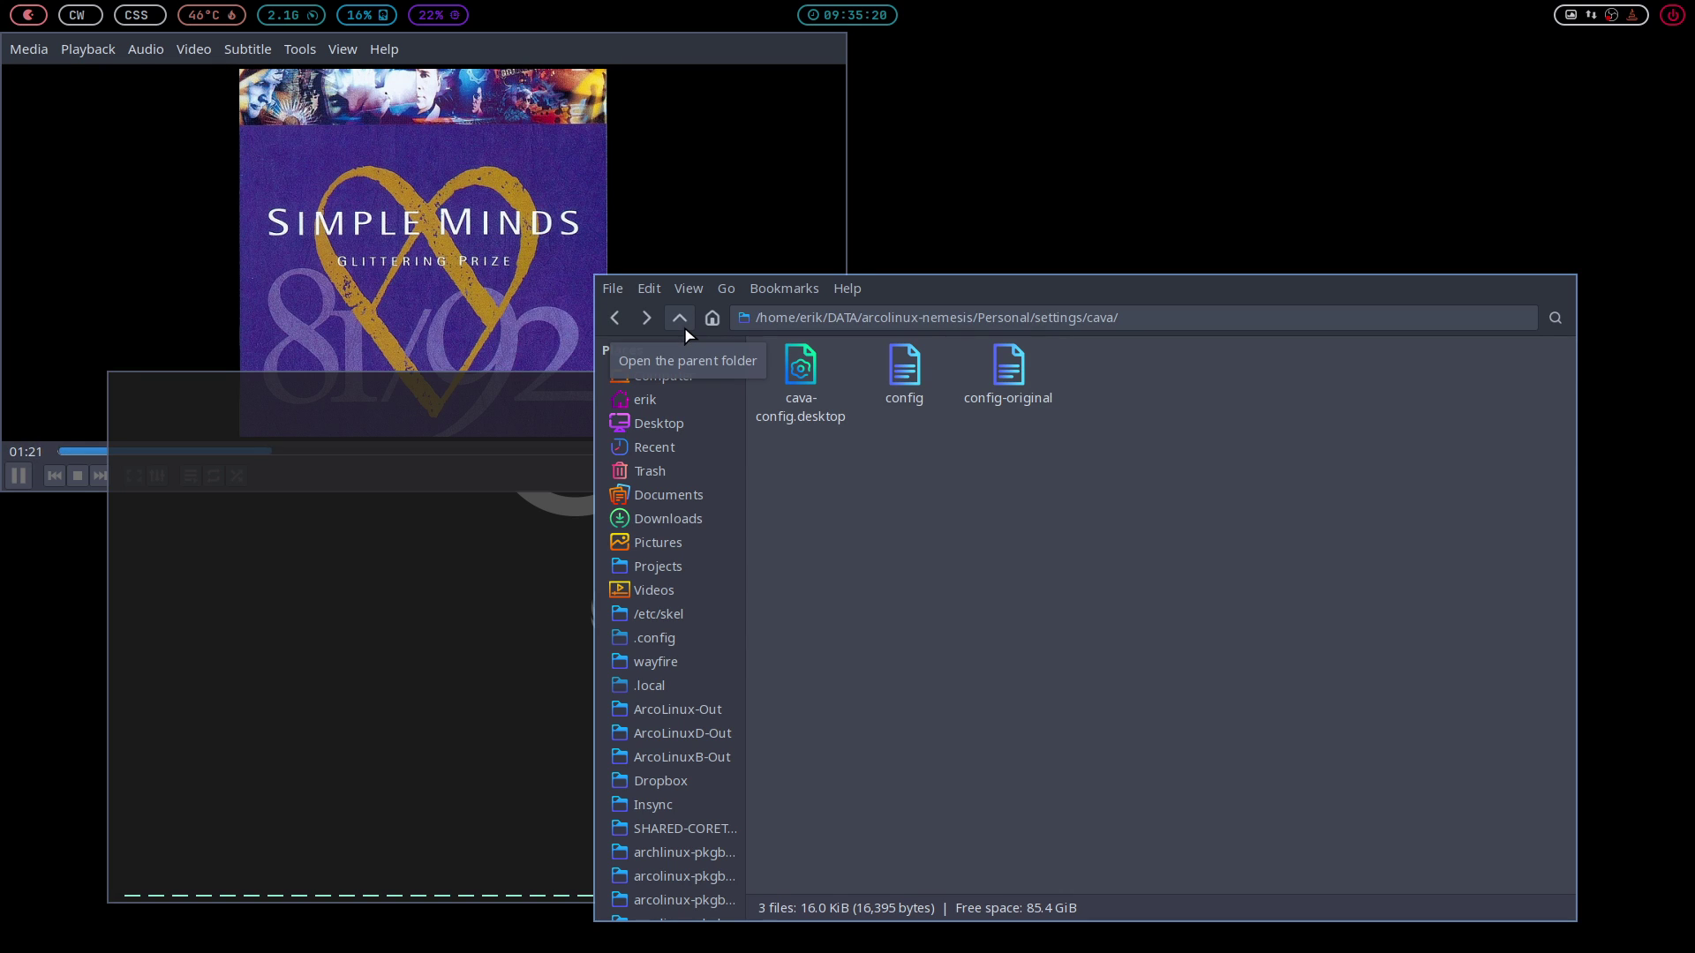
pyautogui.click(616, 324)
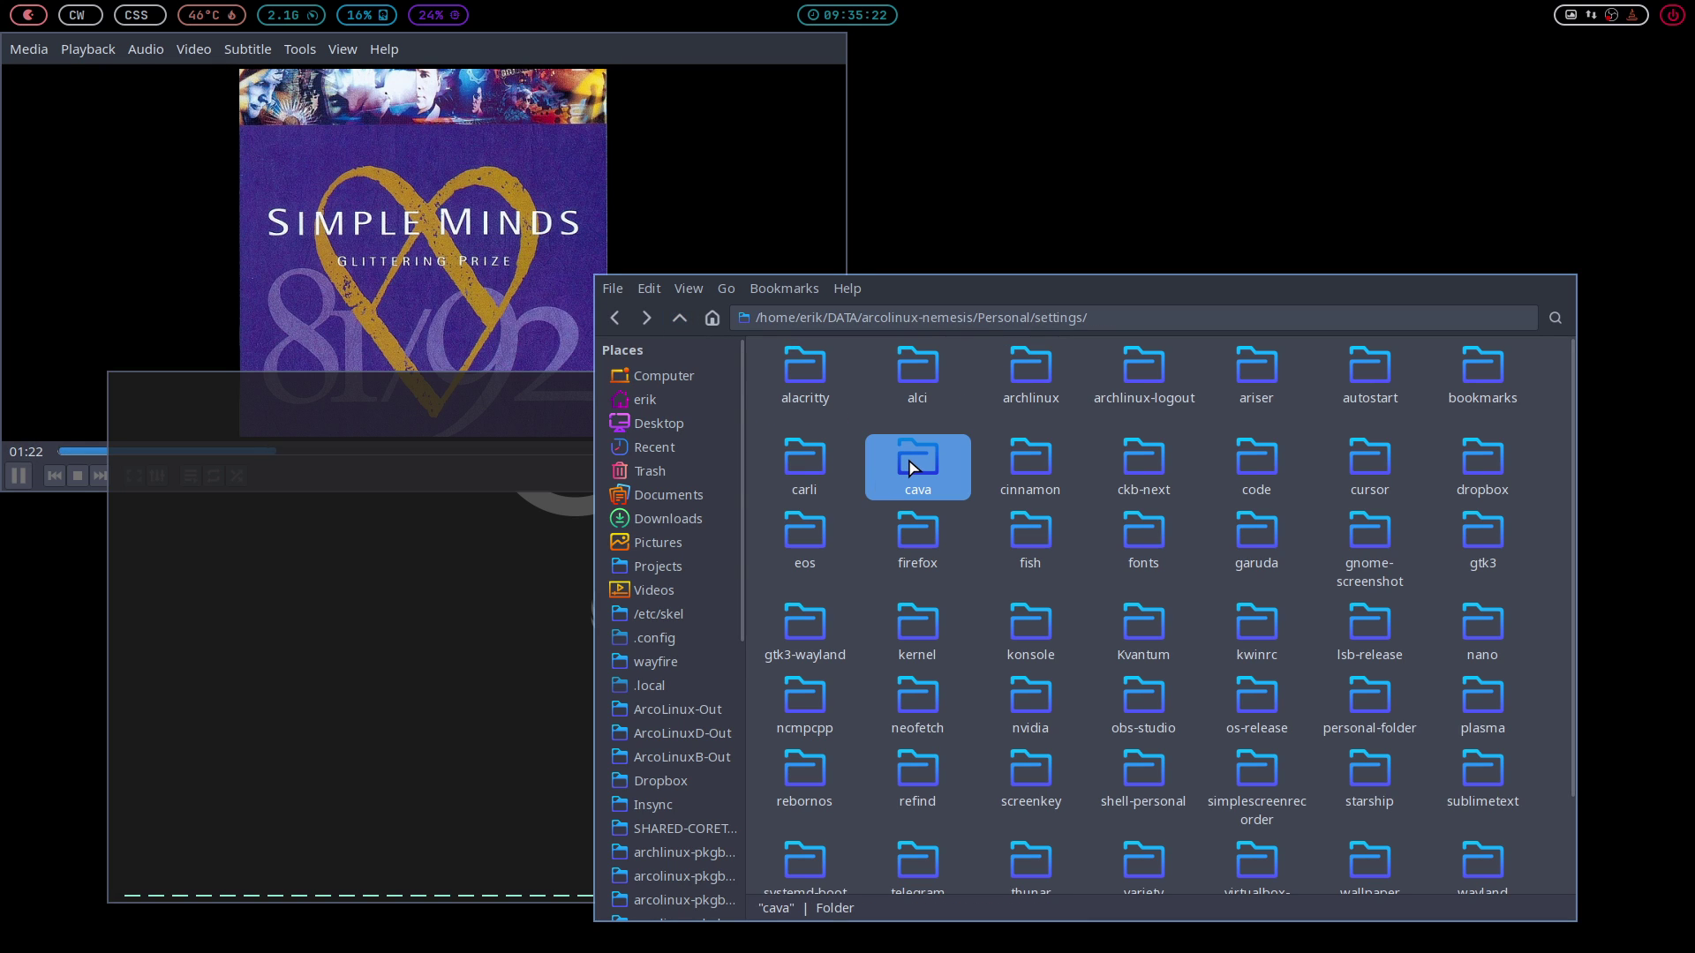
pyautogui.click(690, 641)
pyautogui.hotkey('ctrl', 'v')
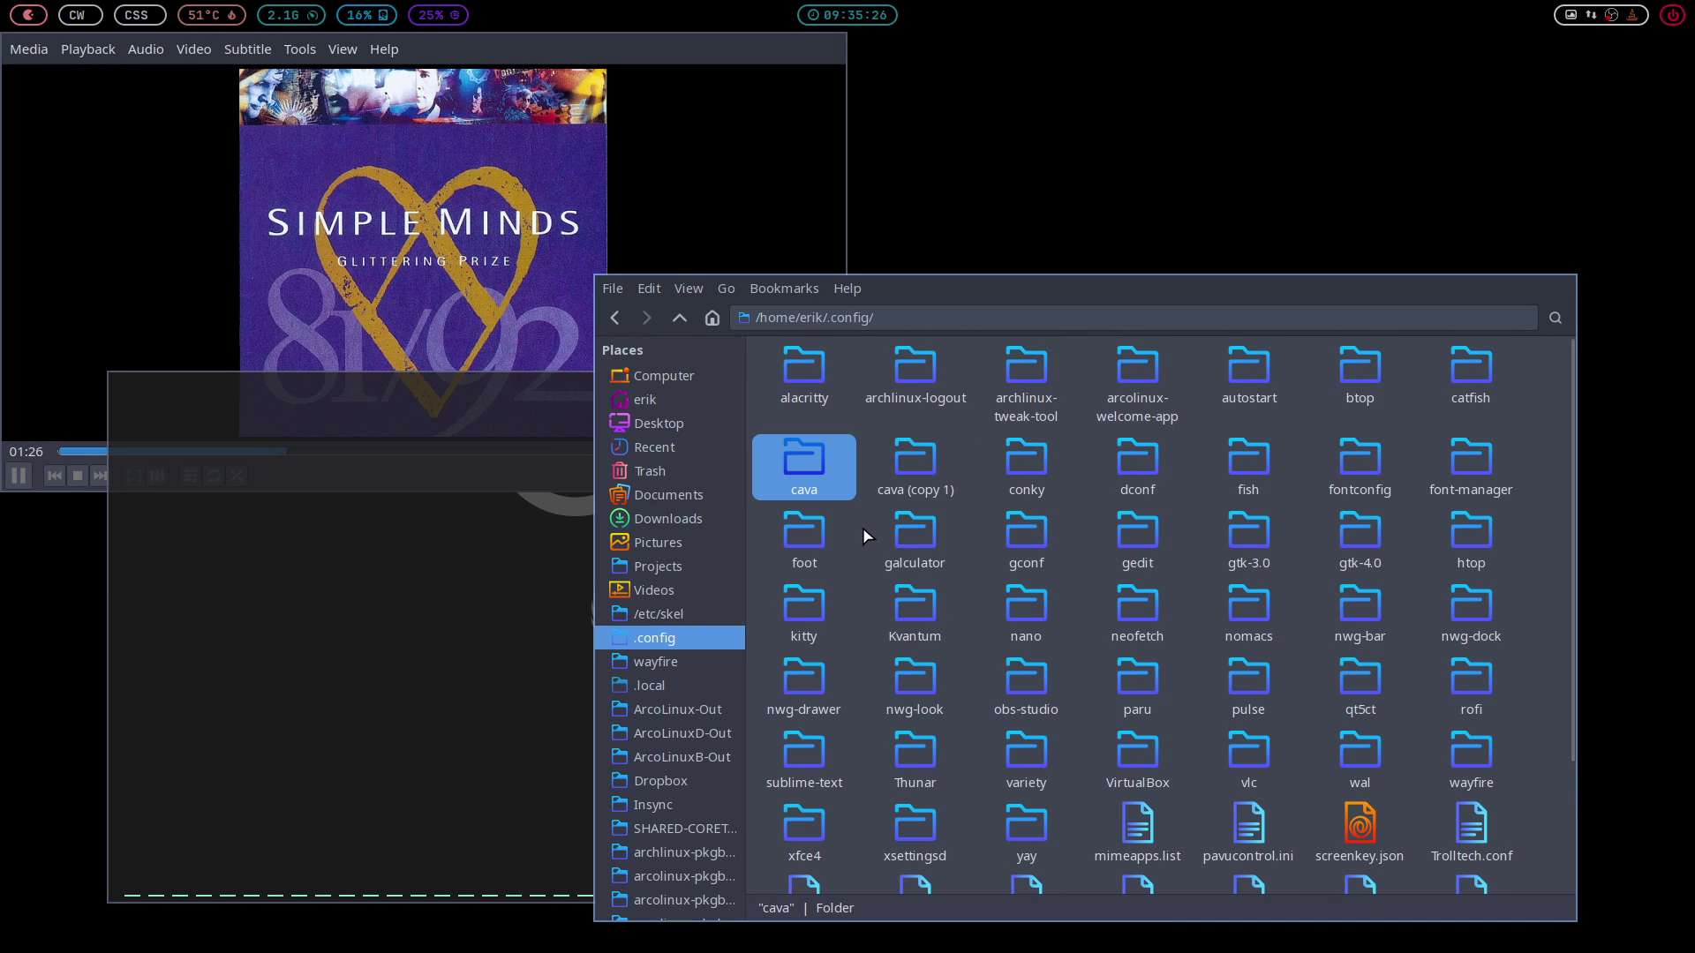
# Open a terminal on both cava folders, run cava, and move it lower left.
pyautogui.keyDown('ctrl'); pyautogui.click(914, 461); pyautogui.keyUp('ctrl')
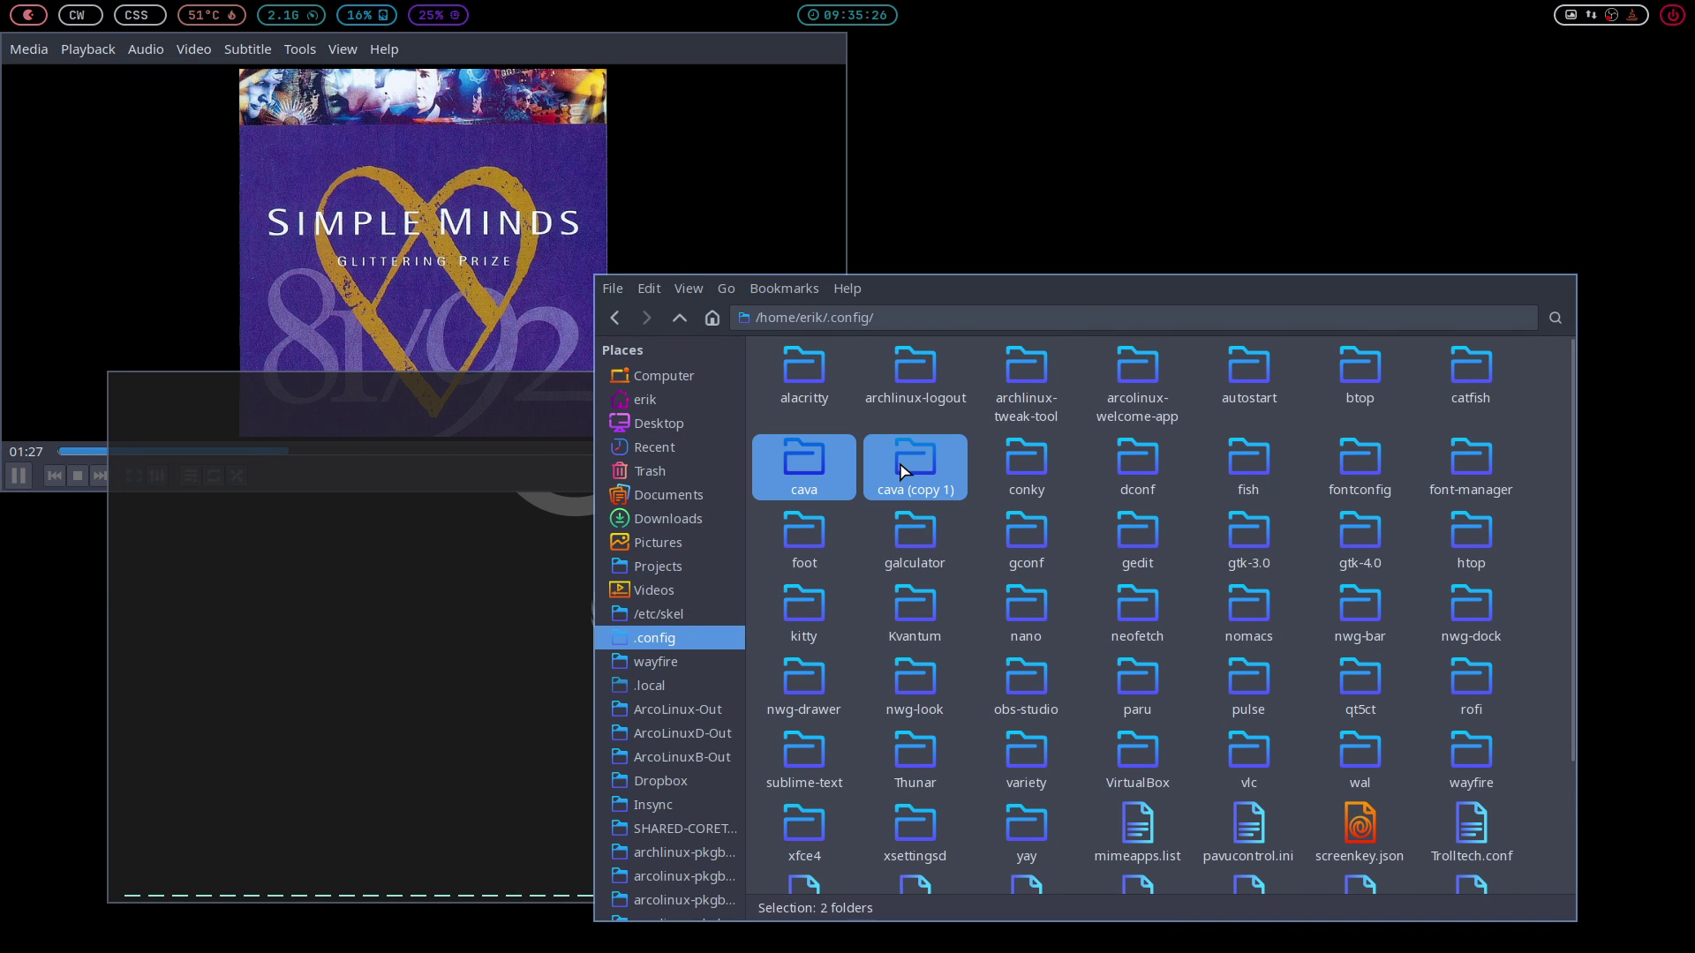
pyautogui.rightClick(803, 463)
pyautogui.click(874, 779)
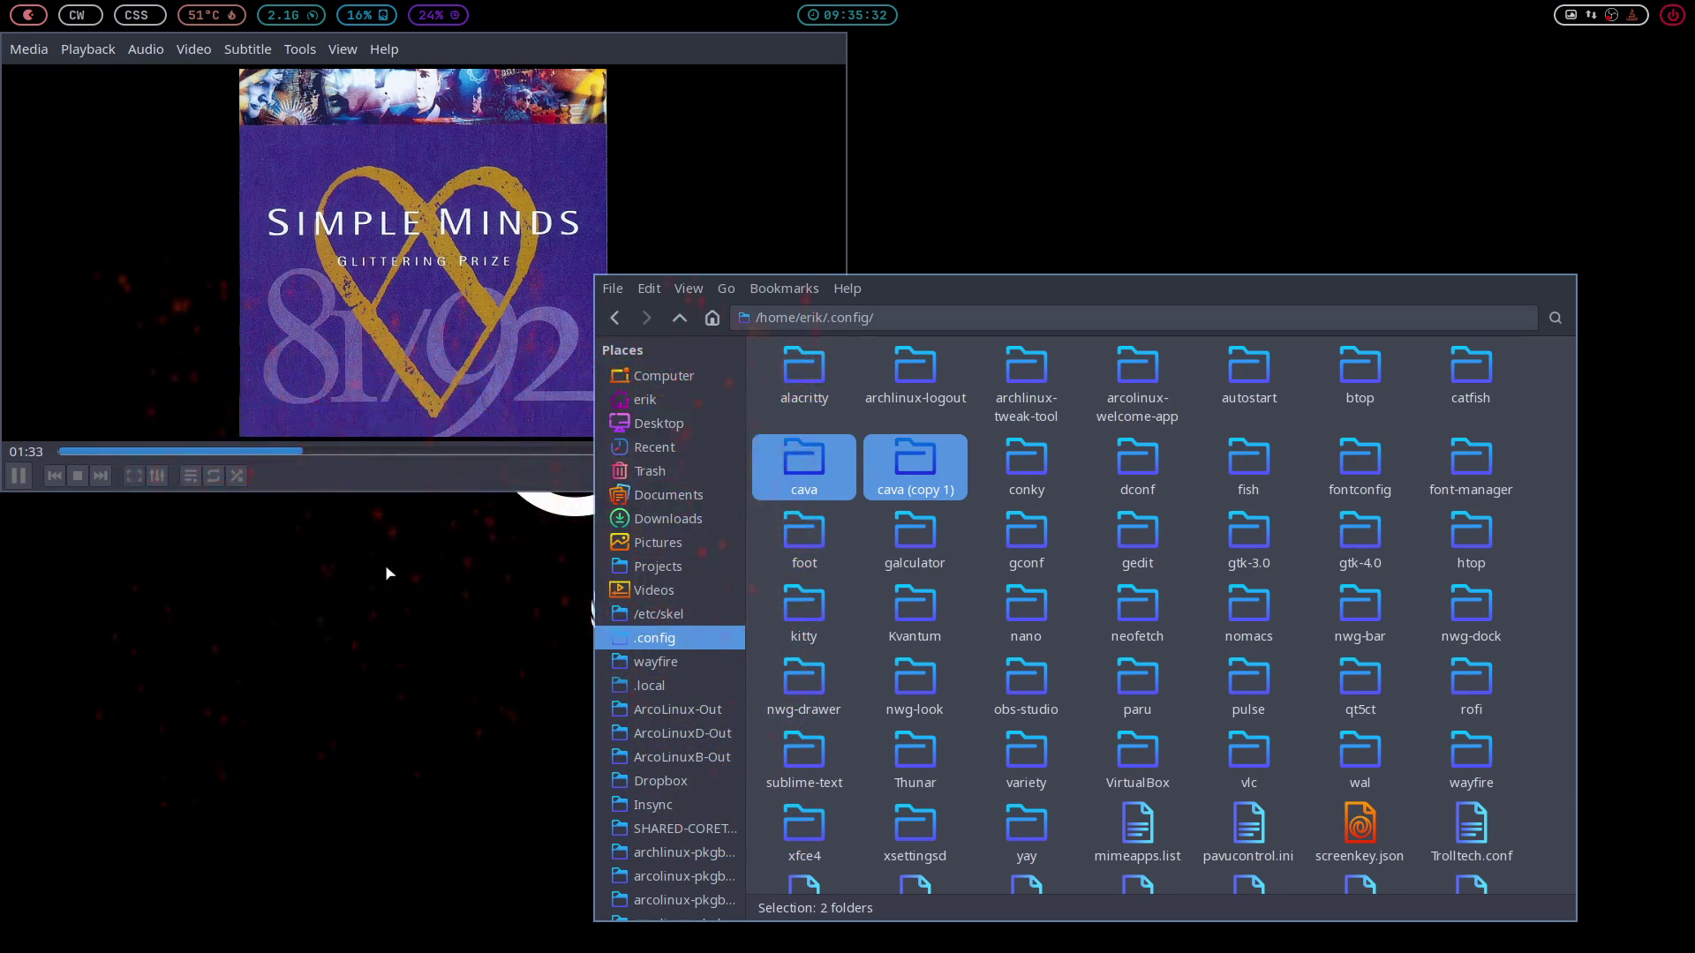
pyautogui.press('super+Return')
pyautogui.write('cava')
pyautogui.press('Return')
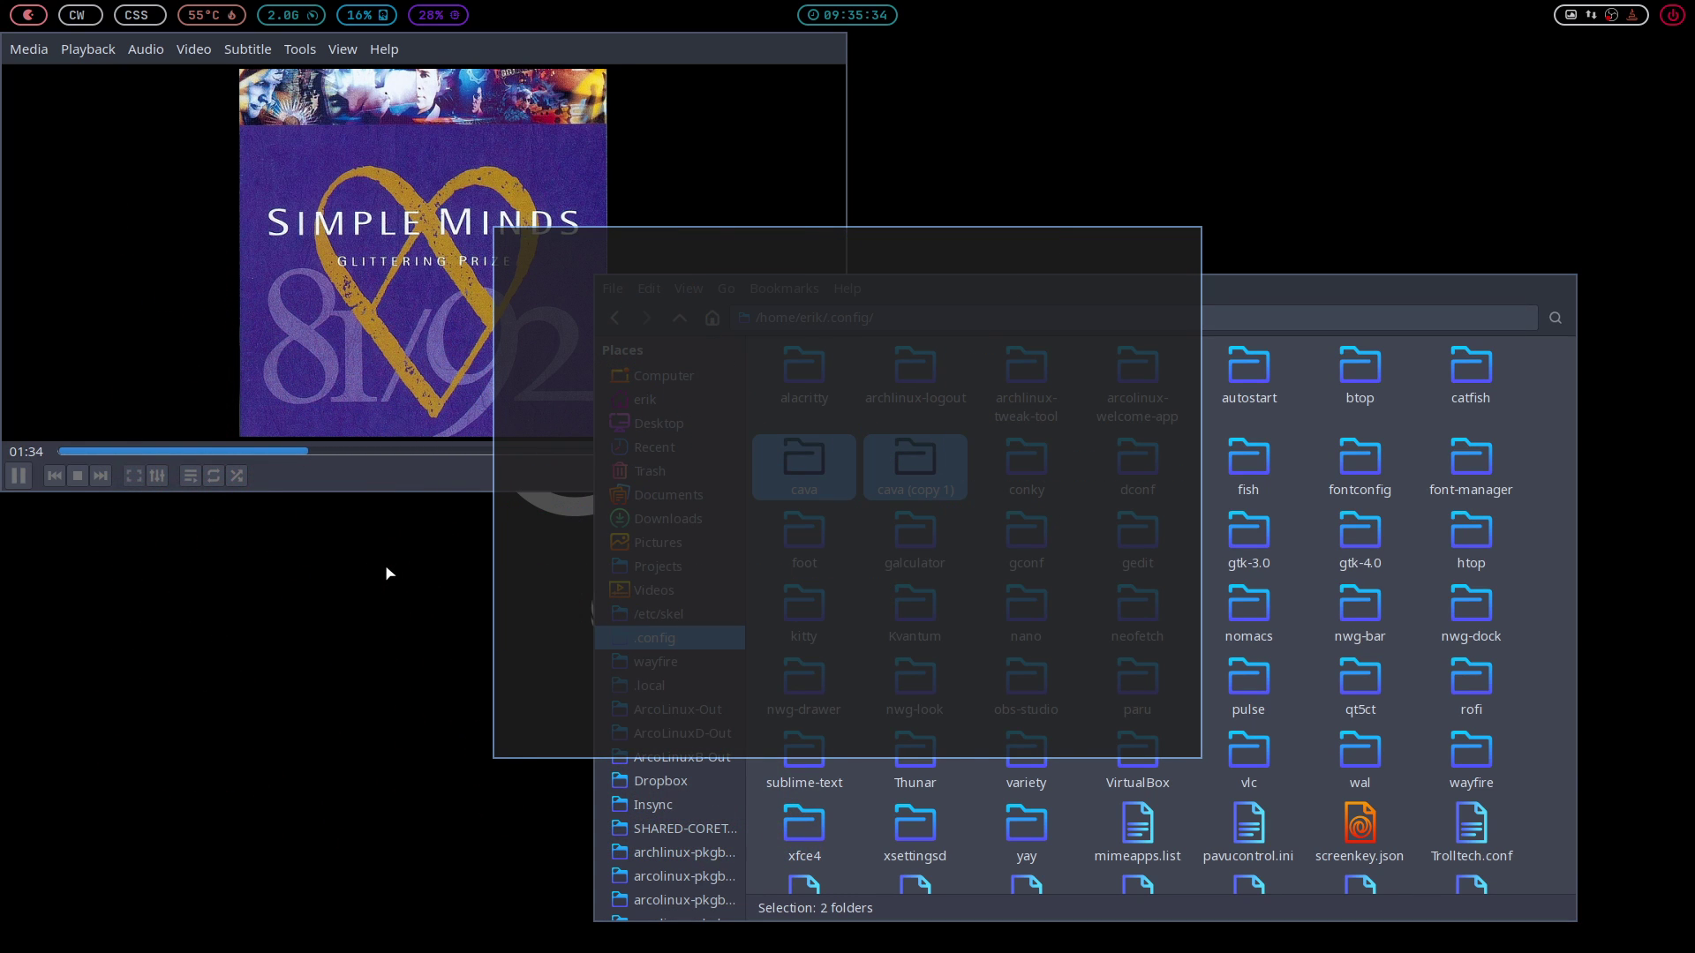
pyautogui.moveTo(671, 524); pyautogui.dragTo(222, 669)
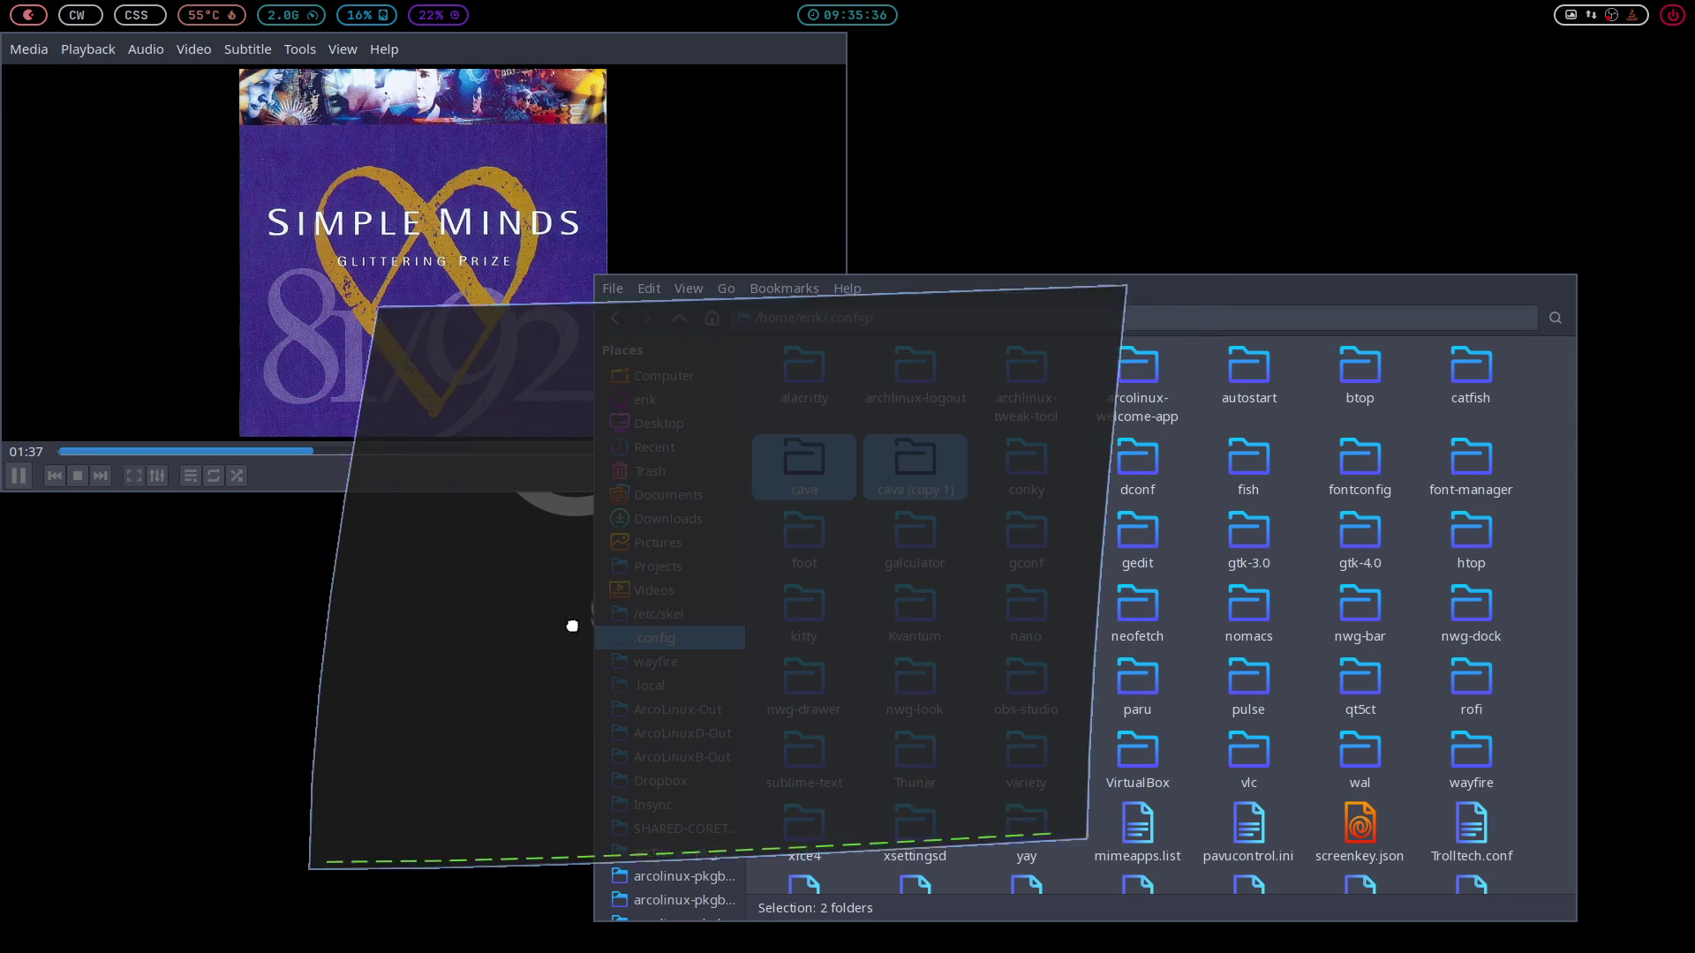
pyautogui.click(798, 468)
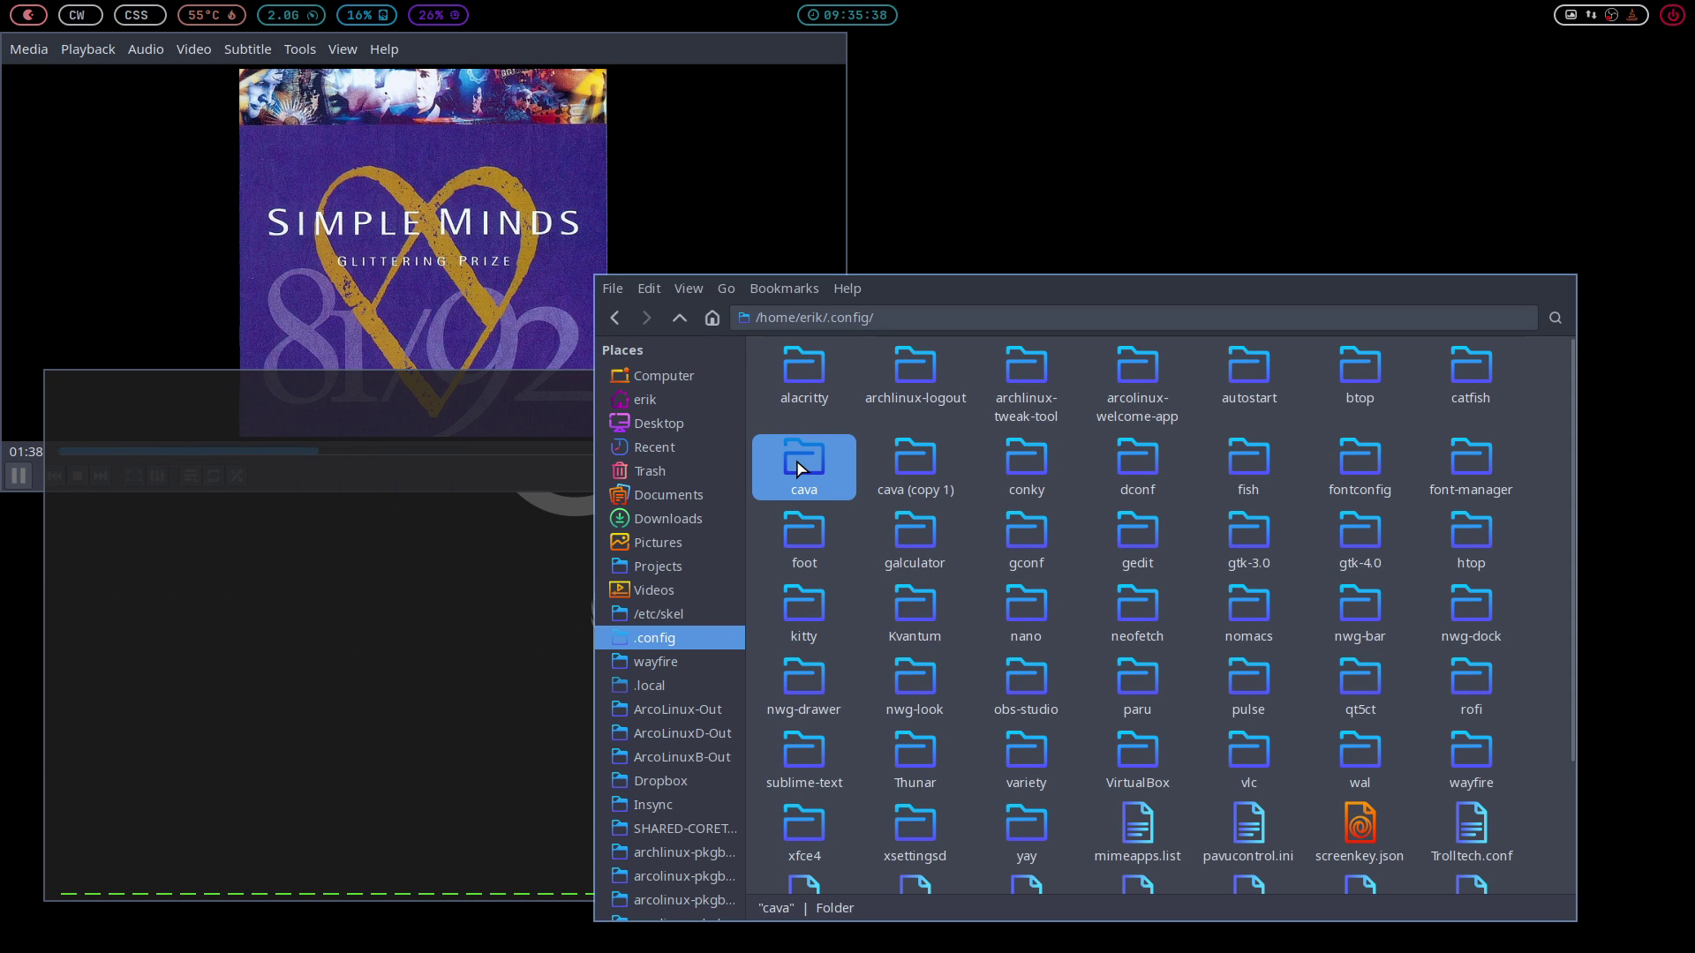
# Open ~/.config/cava/config in Sublime Text.
pyautogui.doubleClick(798, 468)
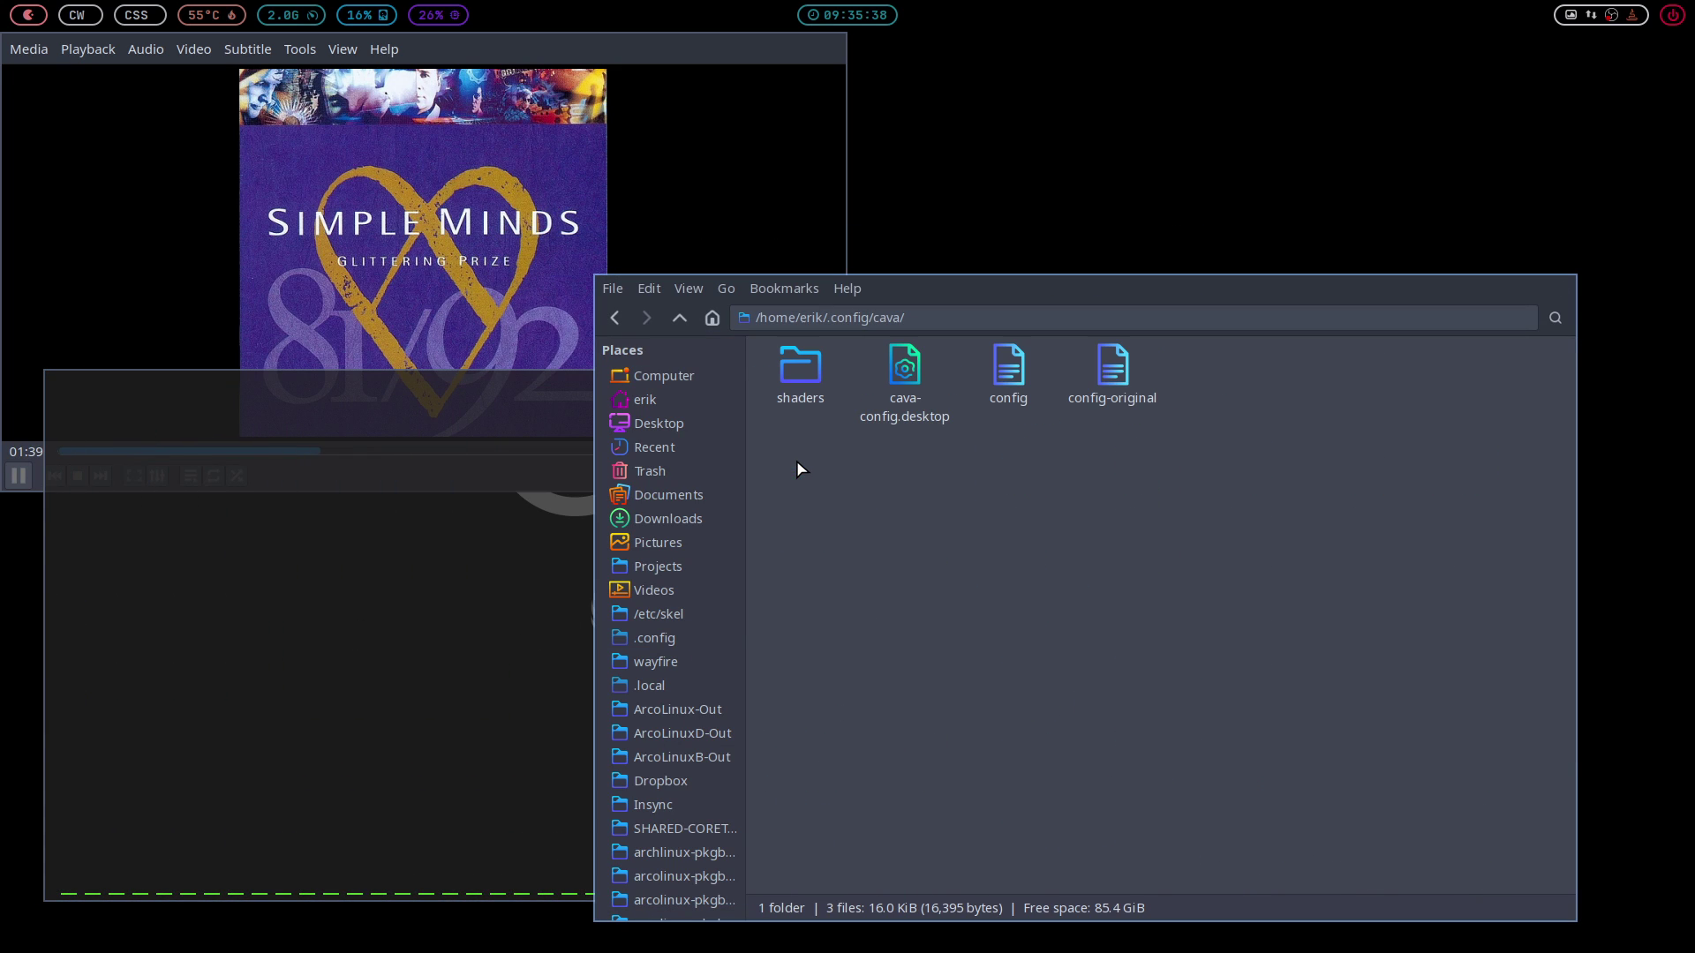
pyautogui.click(902, 380)
pyautogui.doubleClick(1010, 366)
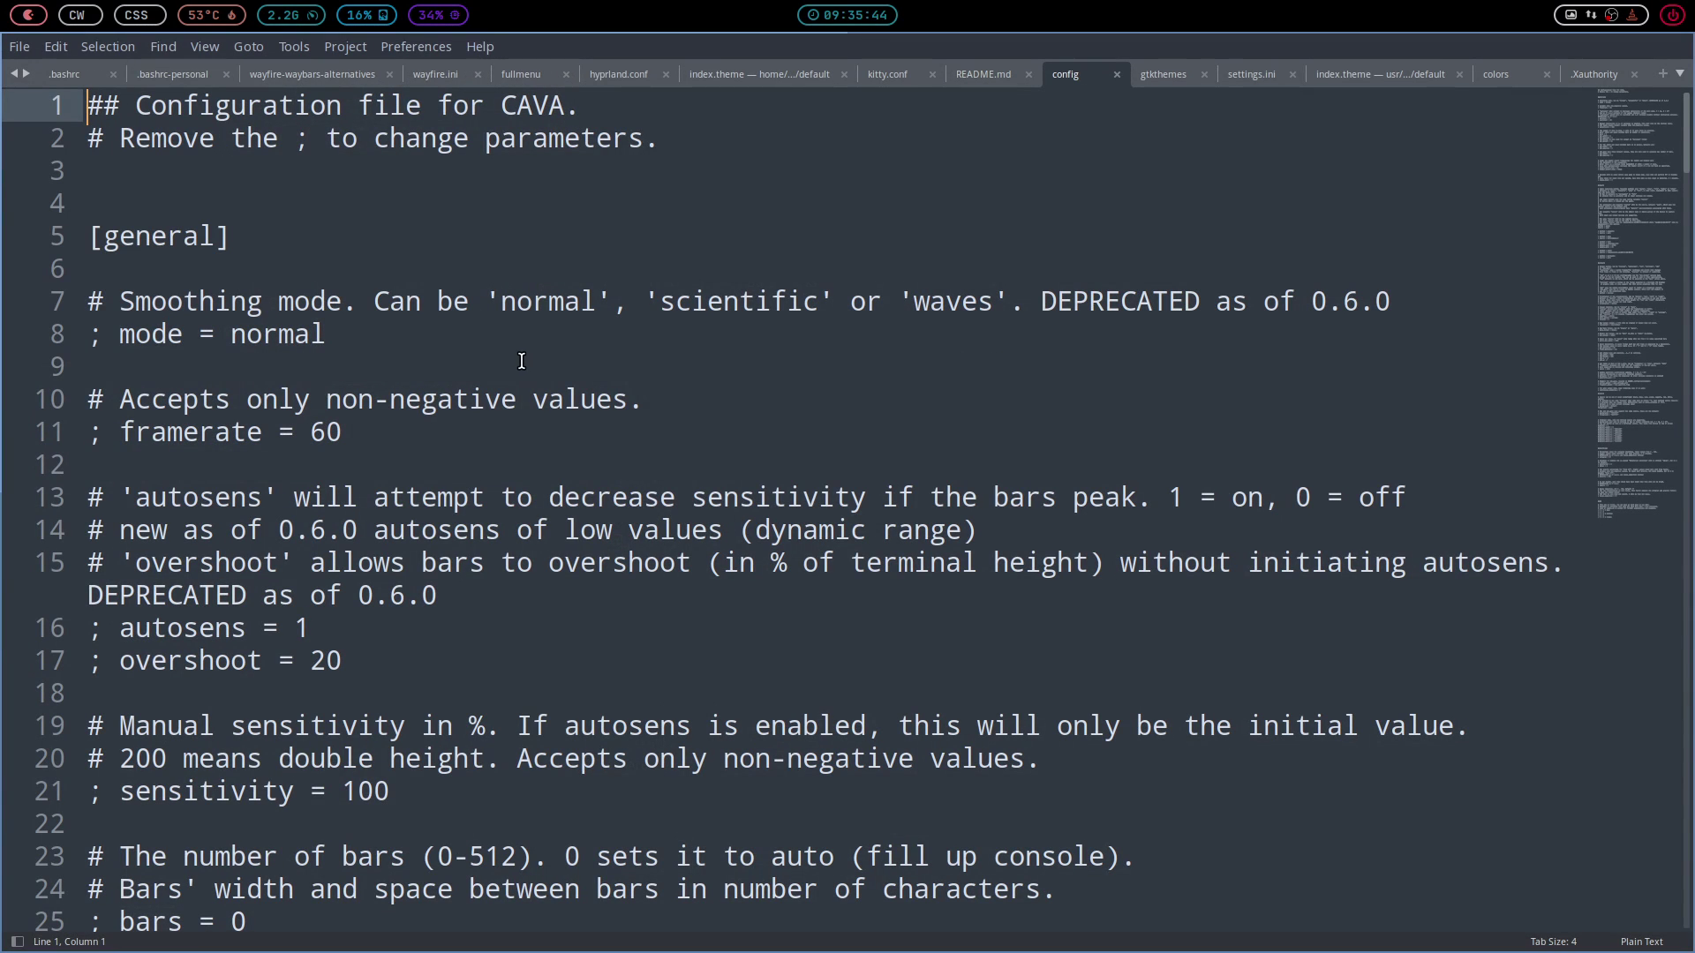
pyautogui.scroll(-5, 521, 361)
pyautogui.scroll(-2, 521, 360)
pyautogui.scroll(-3, 520, 360)
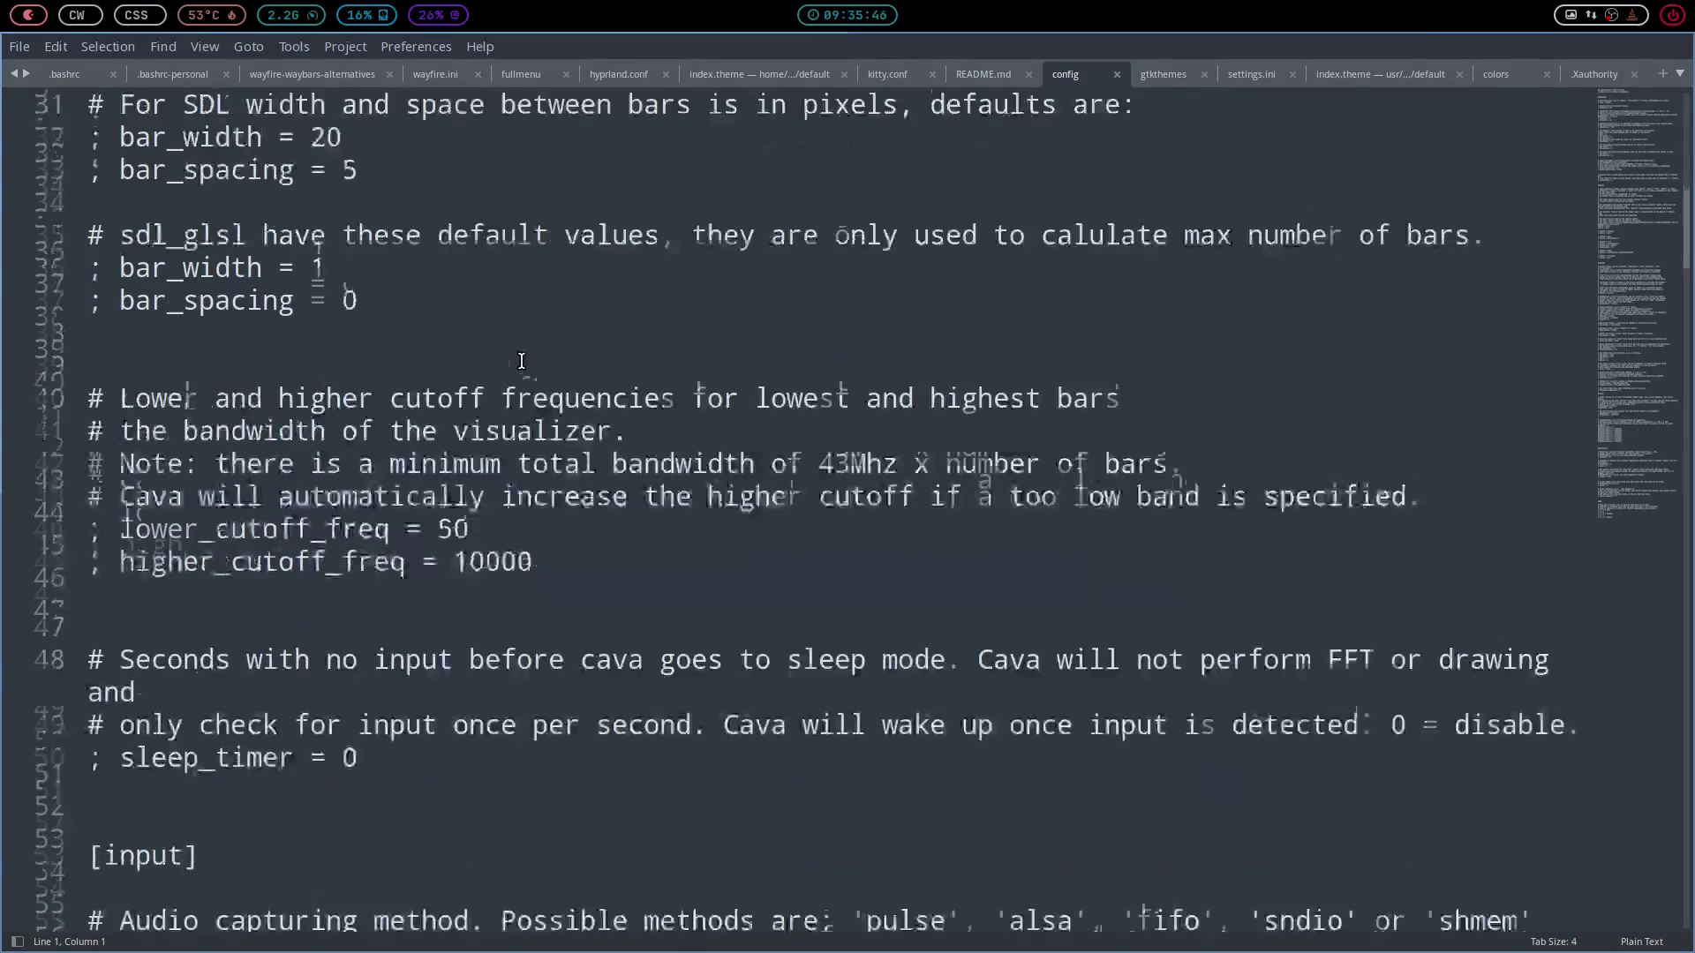
pyautogui.scroll(-2, 521, 361)
pyautogui.scroll(-7, 521, 360)
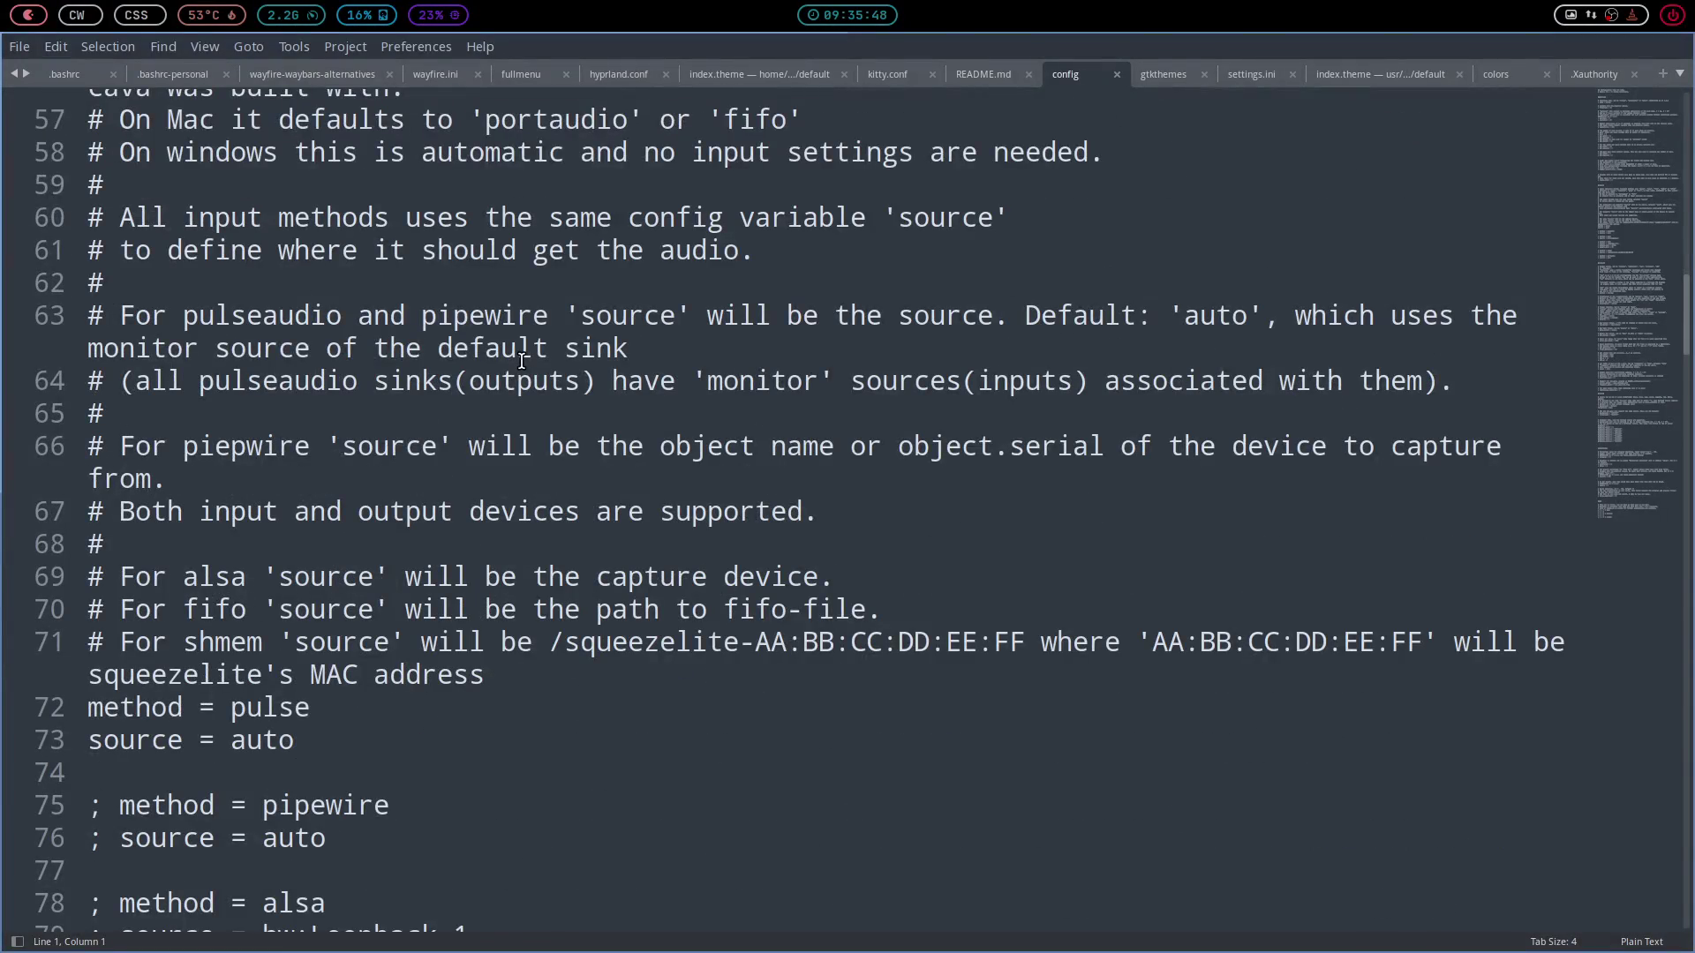
pyautogui.scroll(-3, 521, 360)
pyautogui.scroll(-2, 521, 360)
pyautogui.scroll(-4, 521, 361)
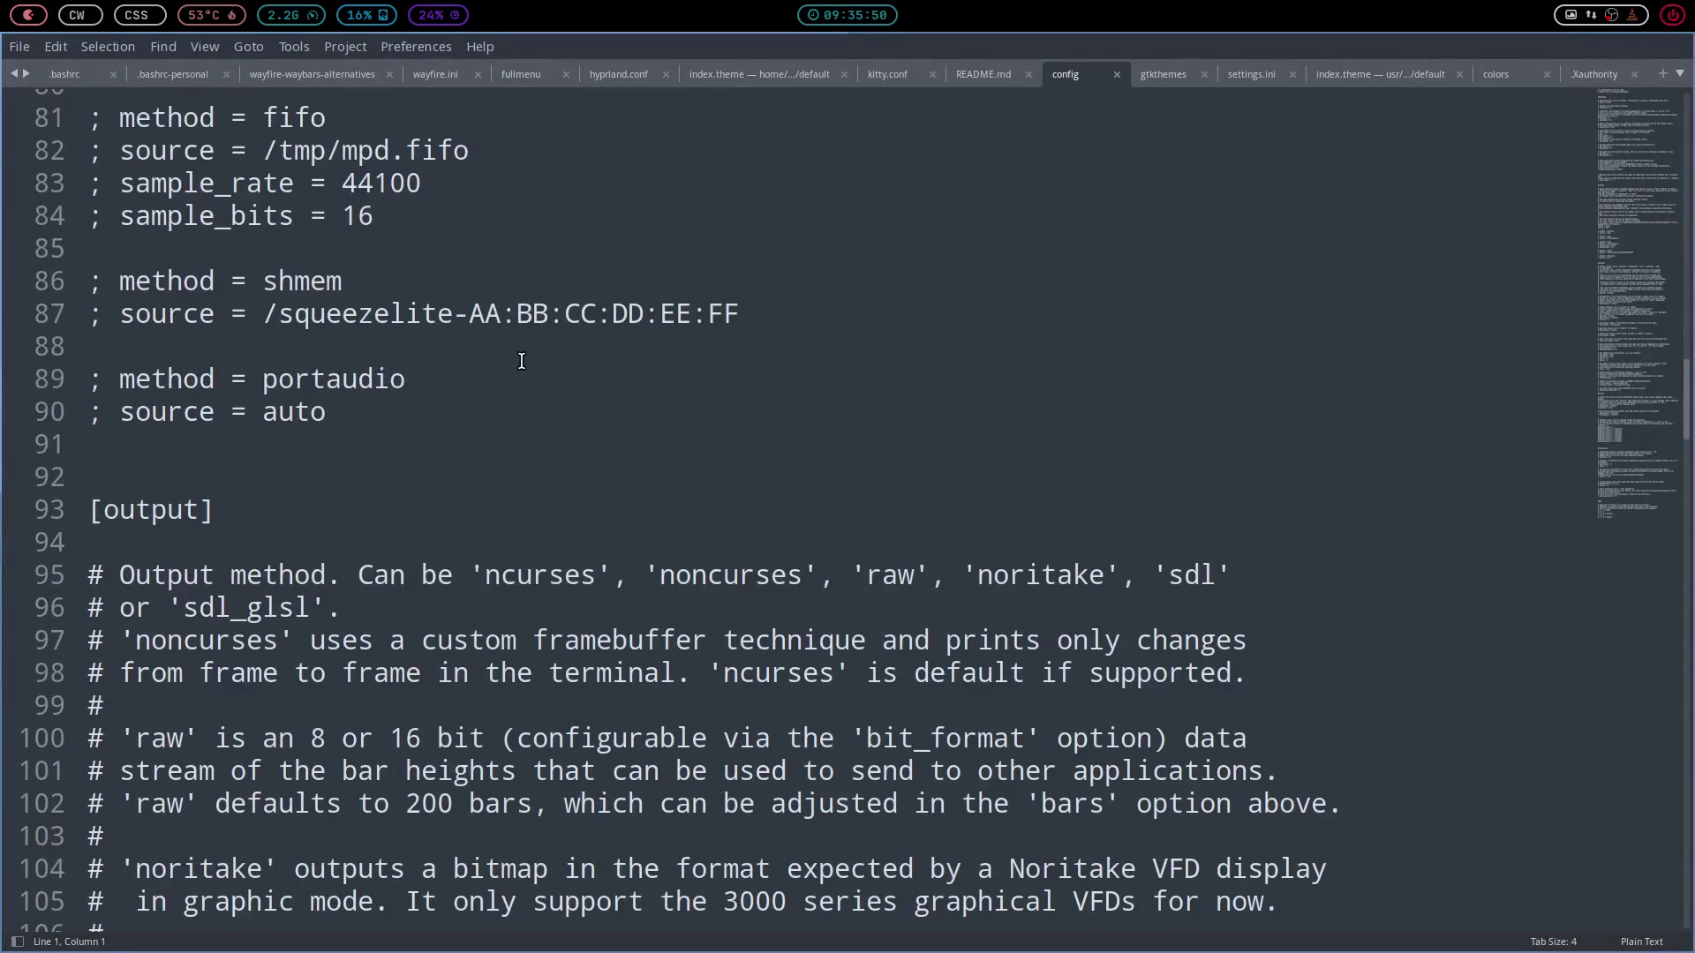
pyautogui.scroll(-7, 521, 361)
pyautogui.scroll(-3, 521, 360)
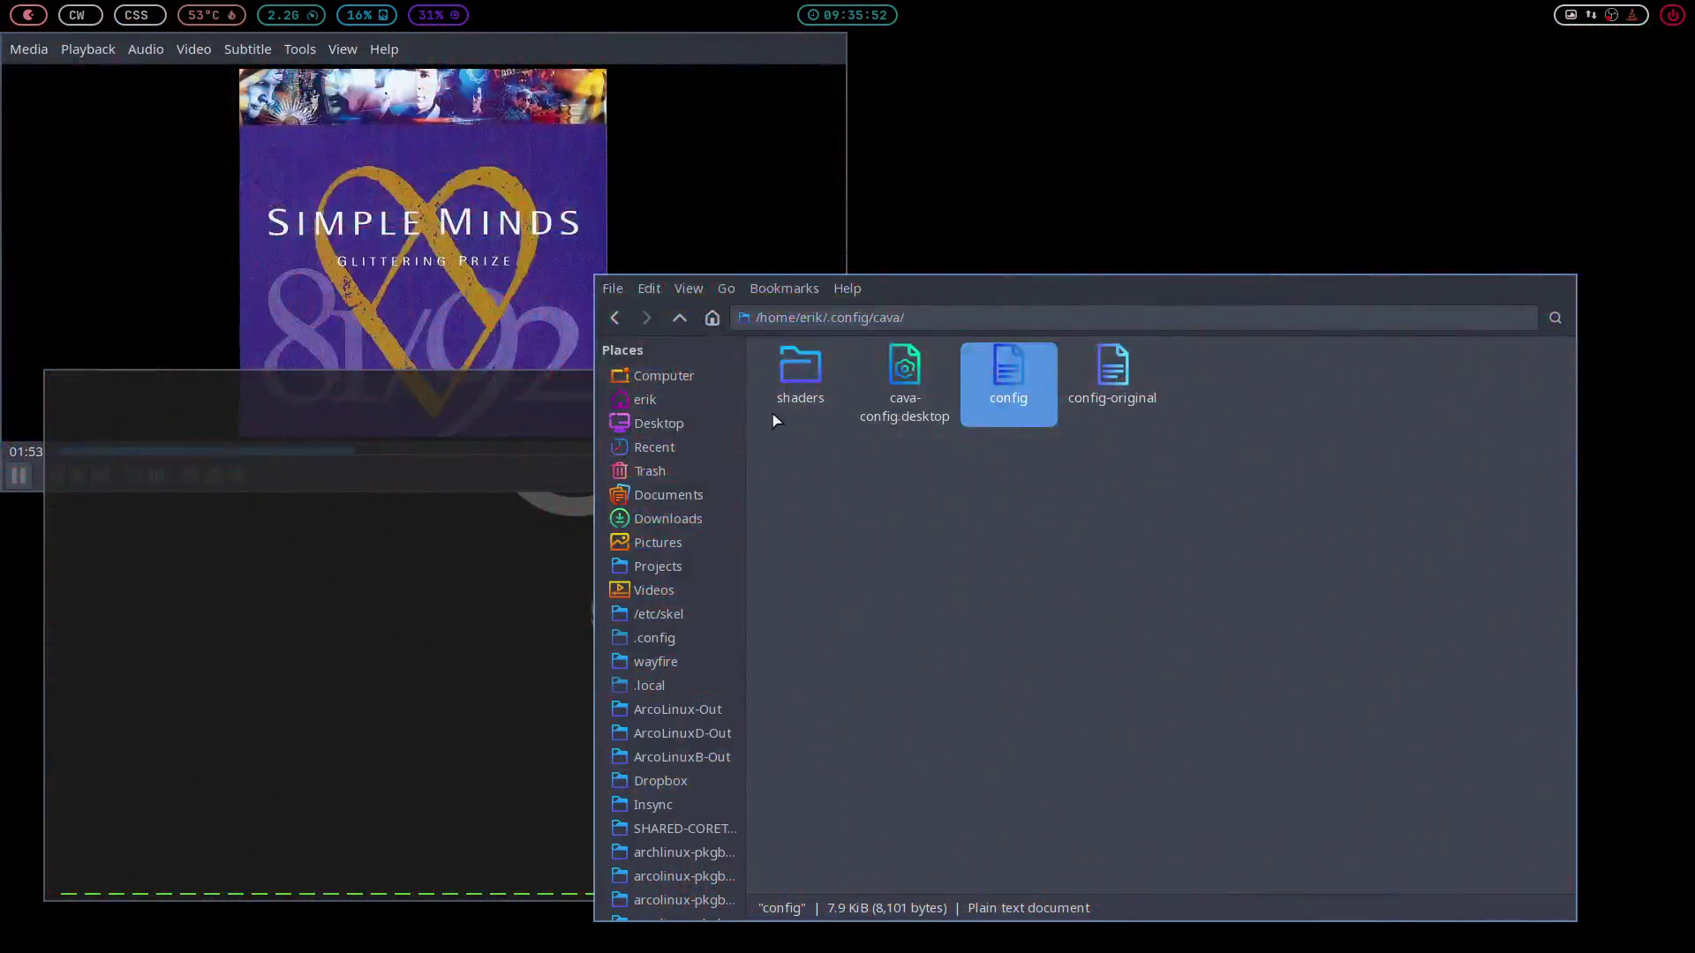
# Go home, hide hidden items, and open DATA/arcolinux-nemesis.
pyautogui.click(979, 591)
pyautogui.click(683, 400)
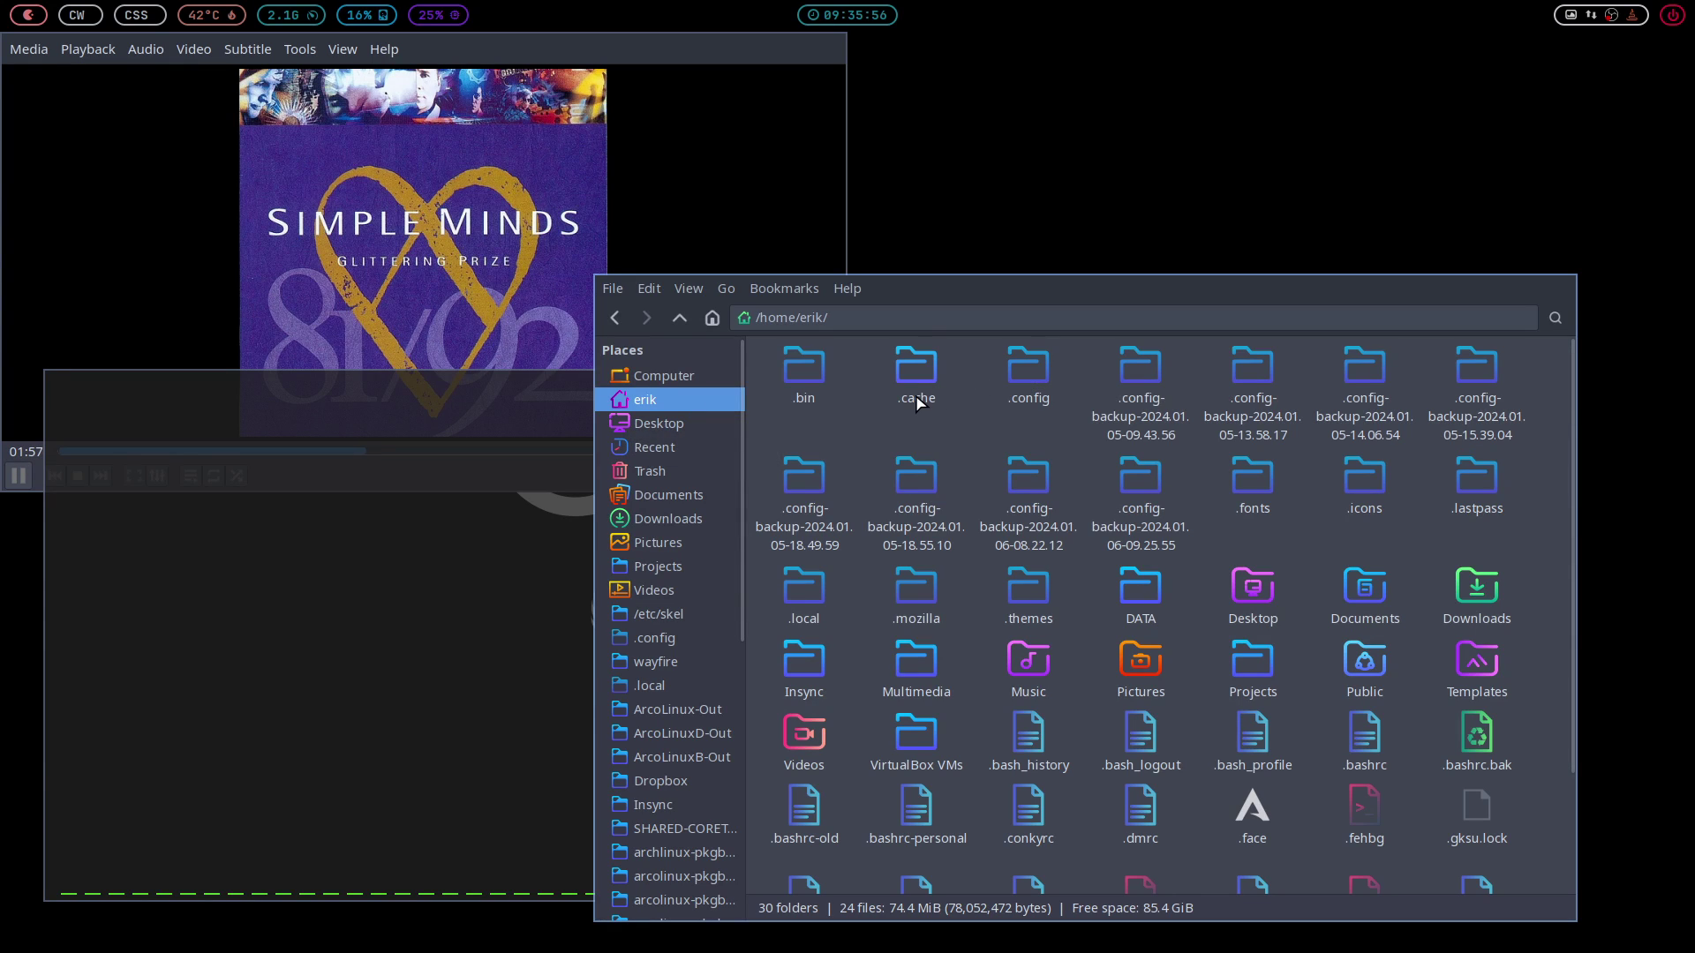
pyautogui.hotkey('ctrl', 'h')
pyautogui.doubleClick(805, 382)
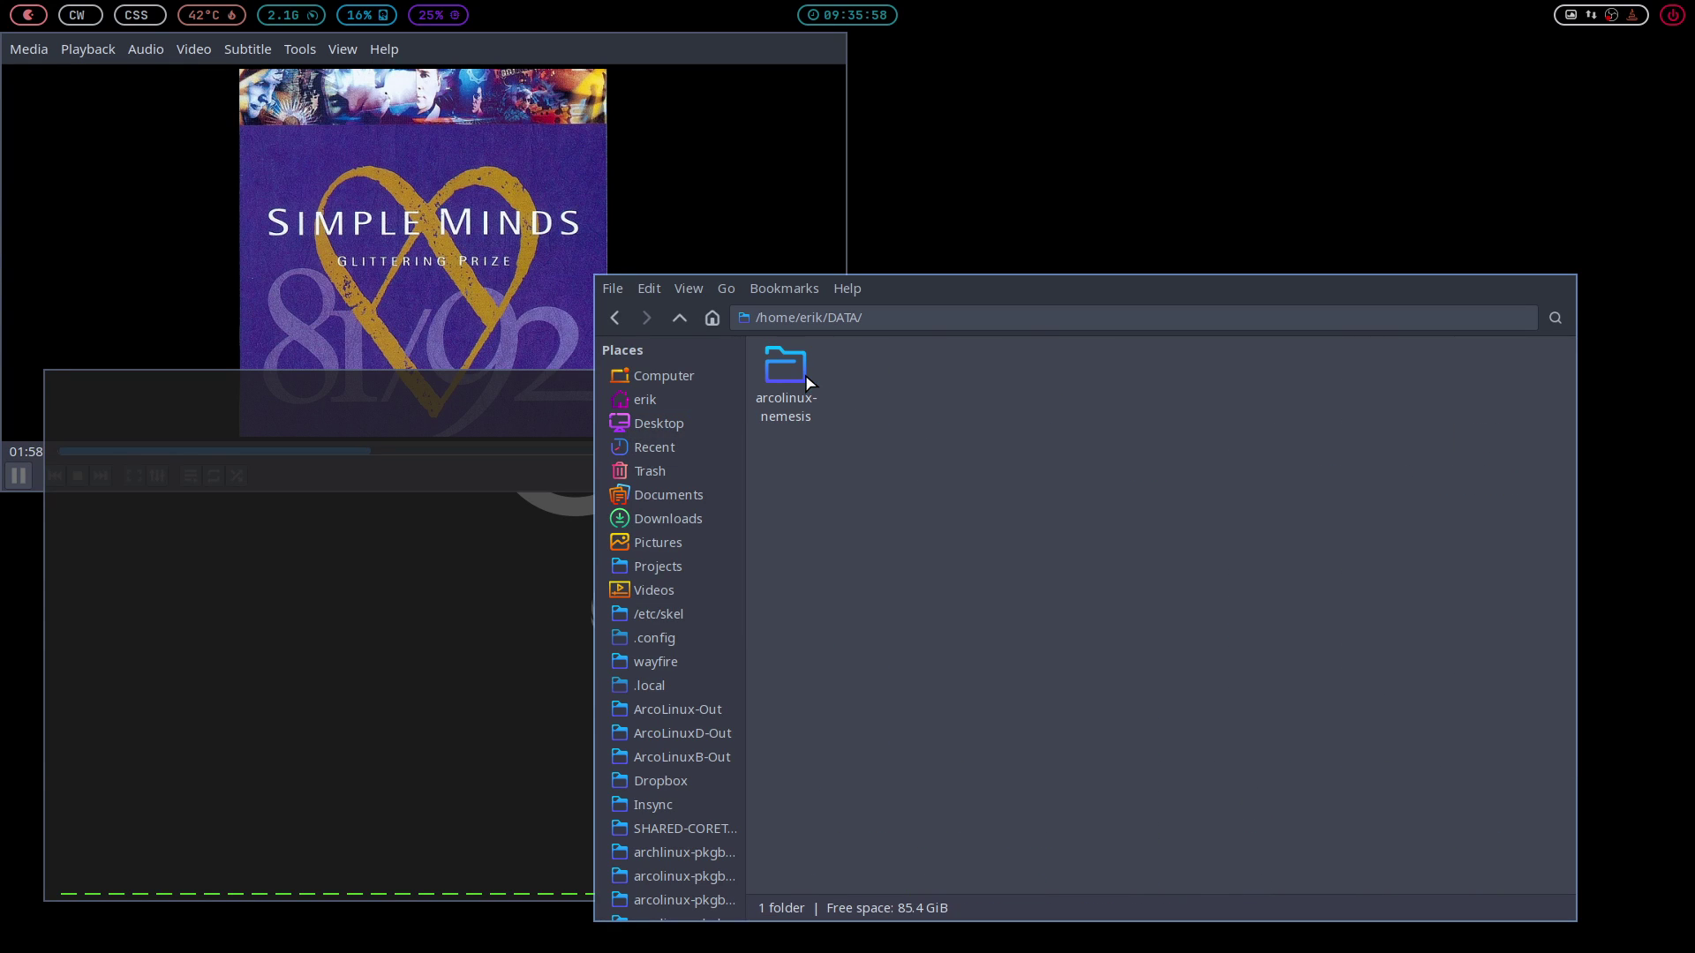
pyautogui.doubleClick(788, 381)
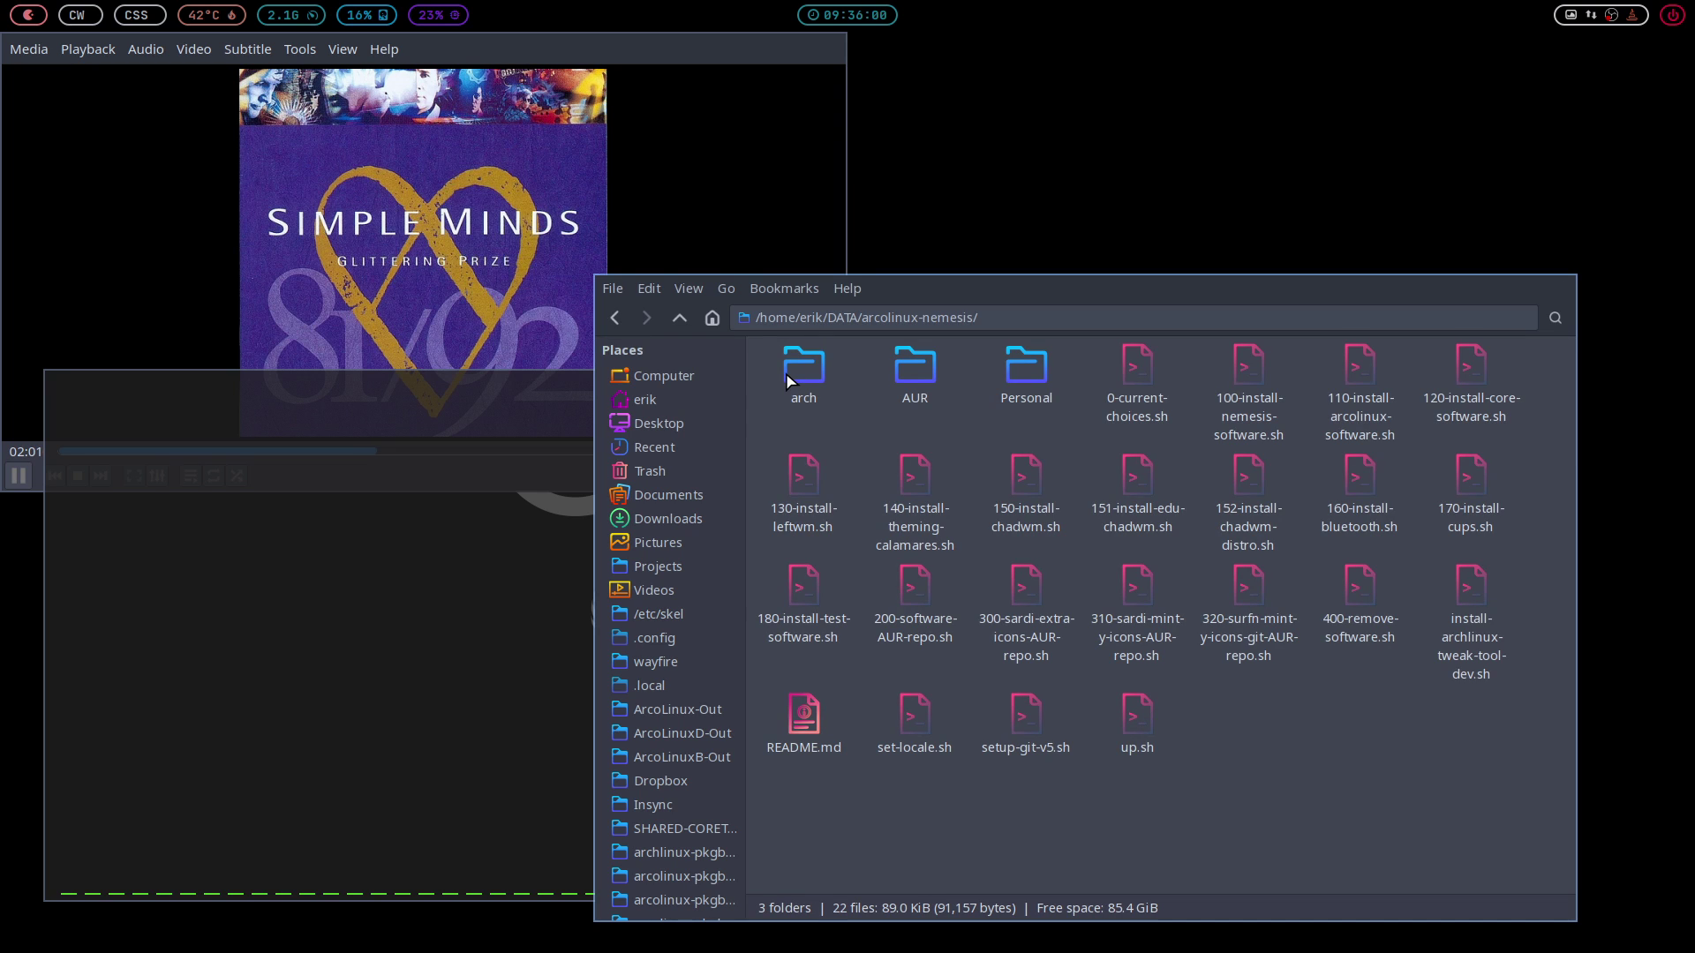
# Look inside arcolinux-nemesis's Personal and AUR folders, returning up each time.
pyautogui.doubleClick(1026, 377)
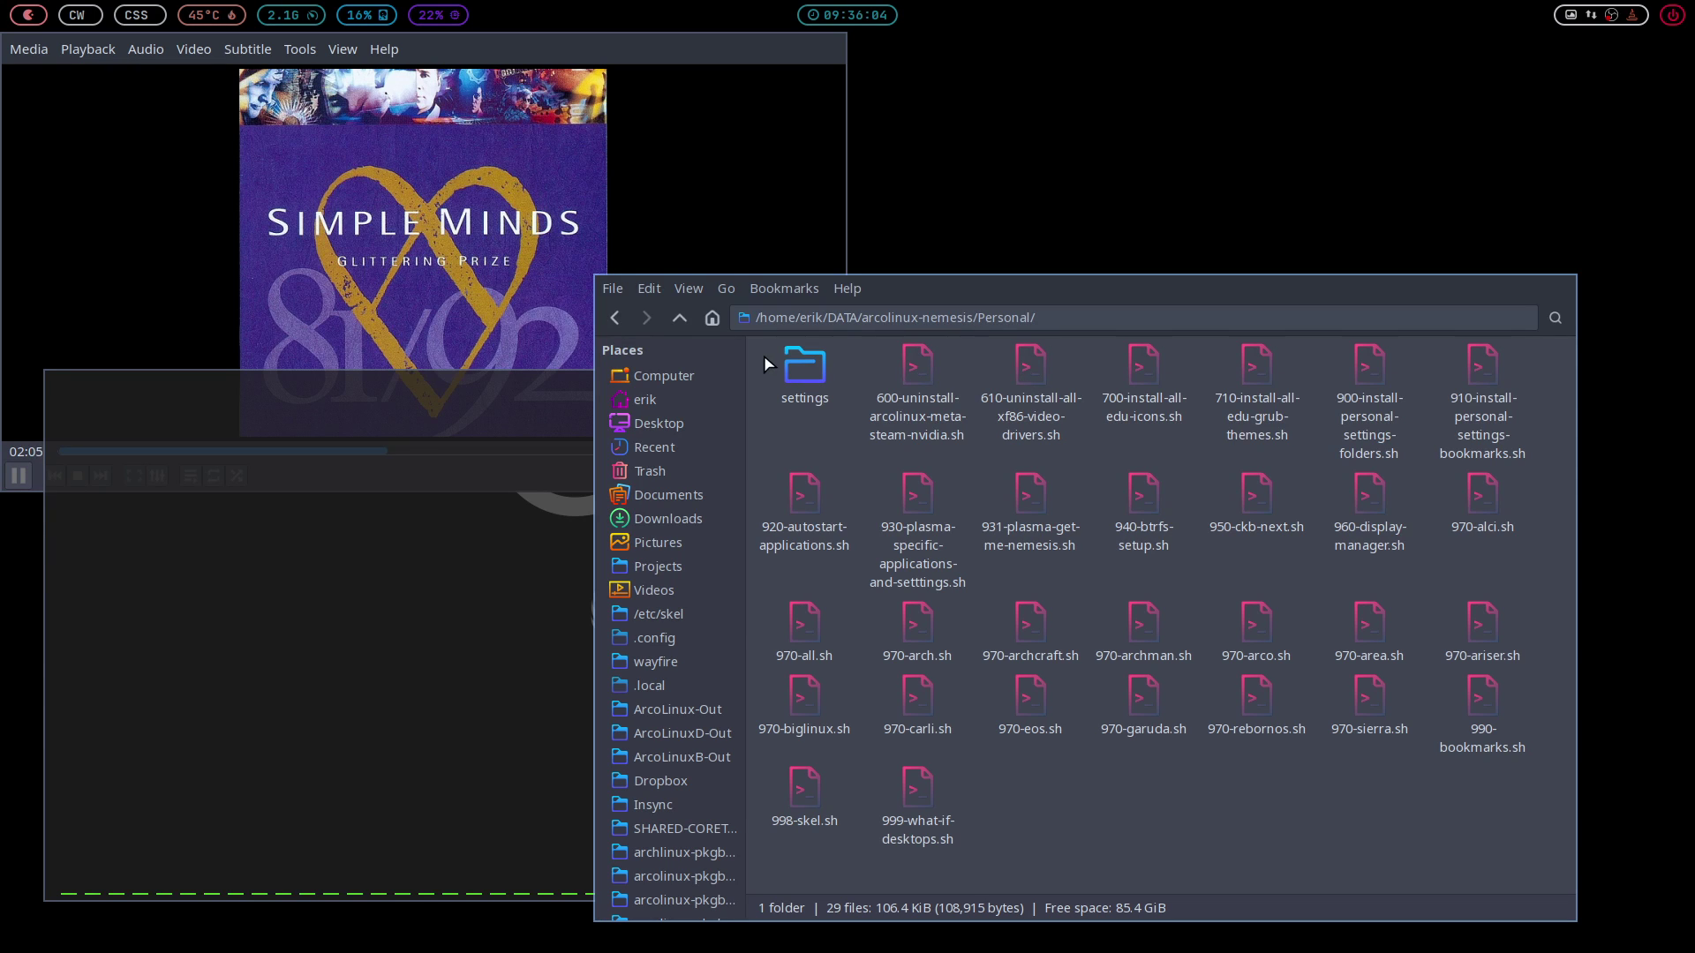
pyautogui.click(679, 319)
pyautogui.doubleClick(922, 382)
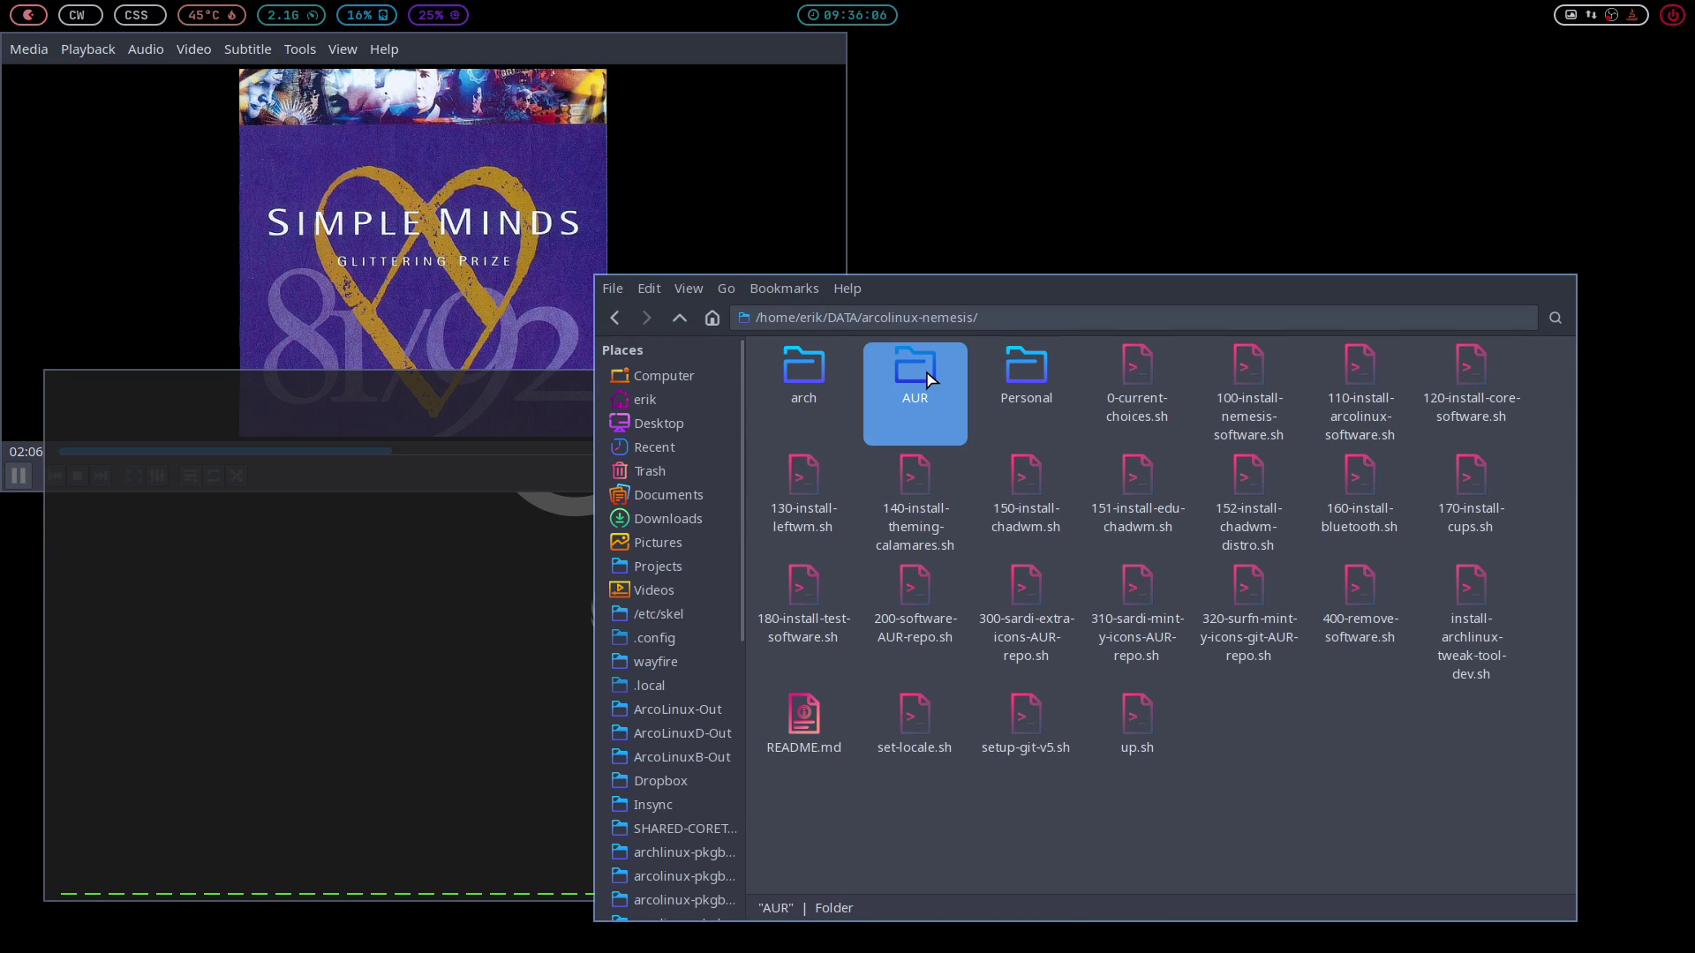
pyautogui.moveTo(1050, 595)
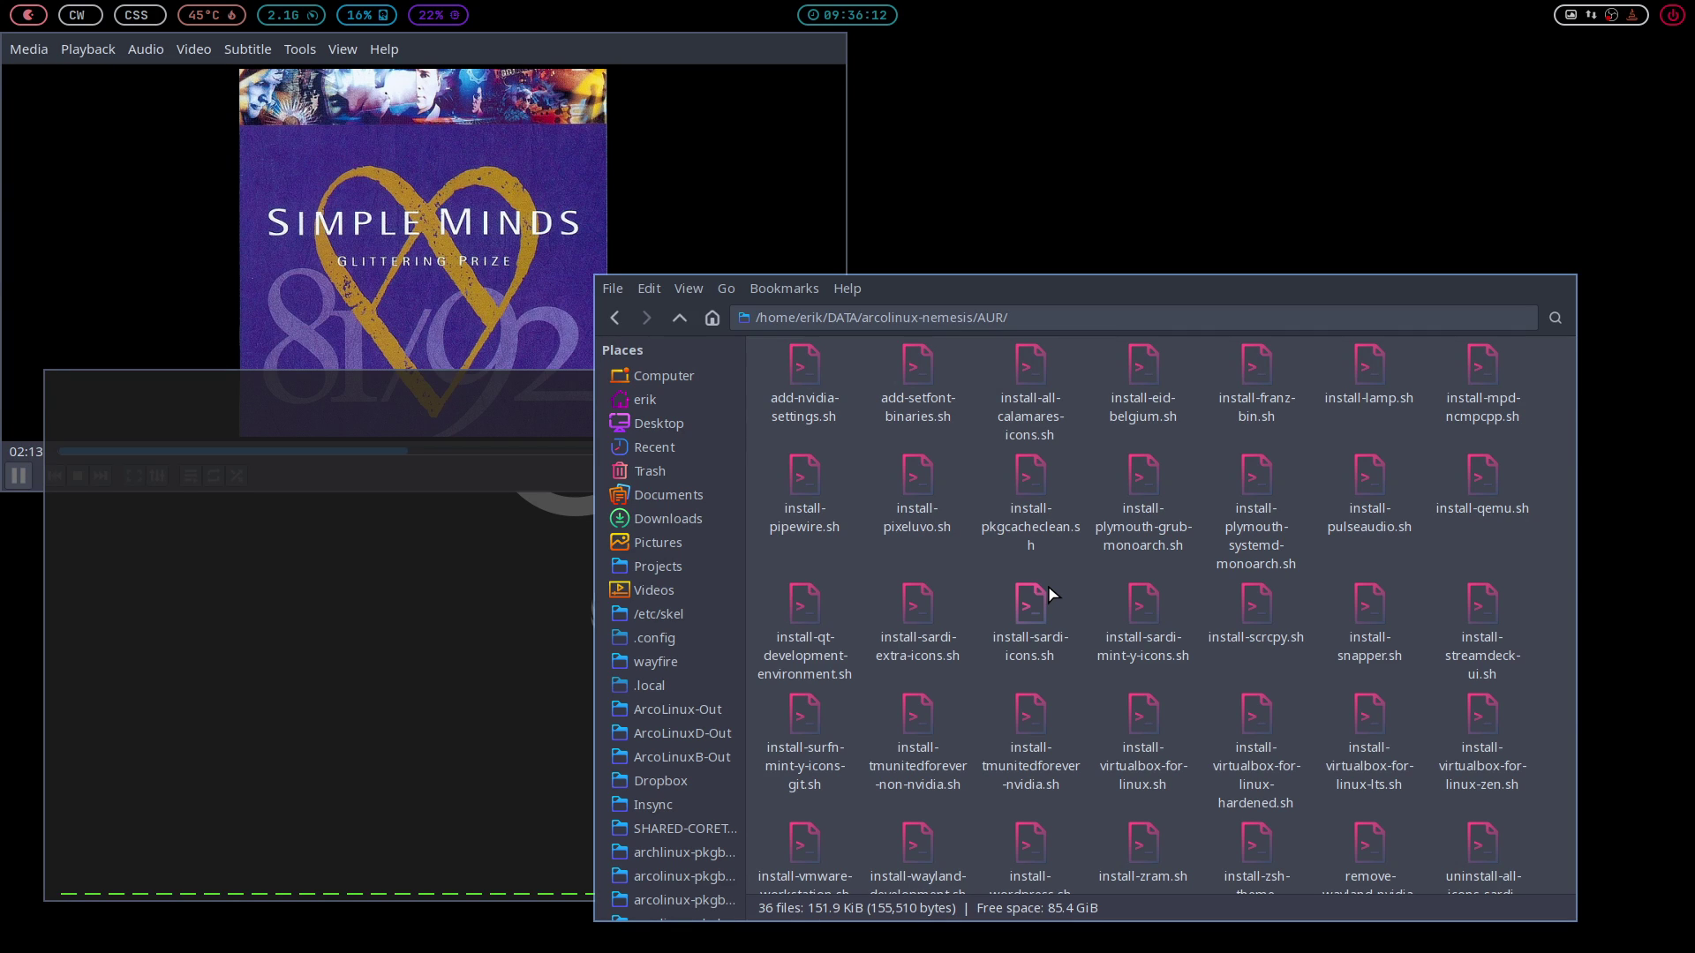
pyautogui.click(680, 318)
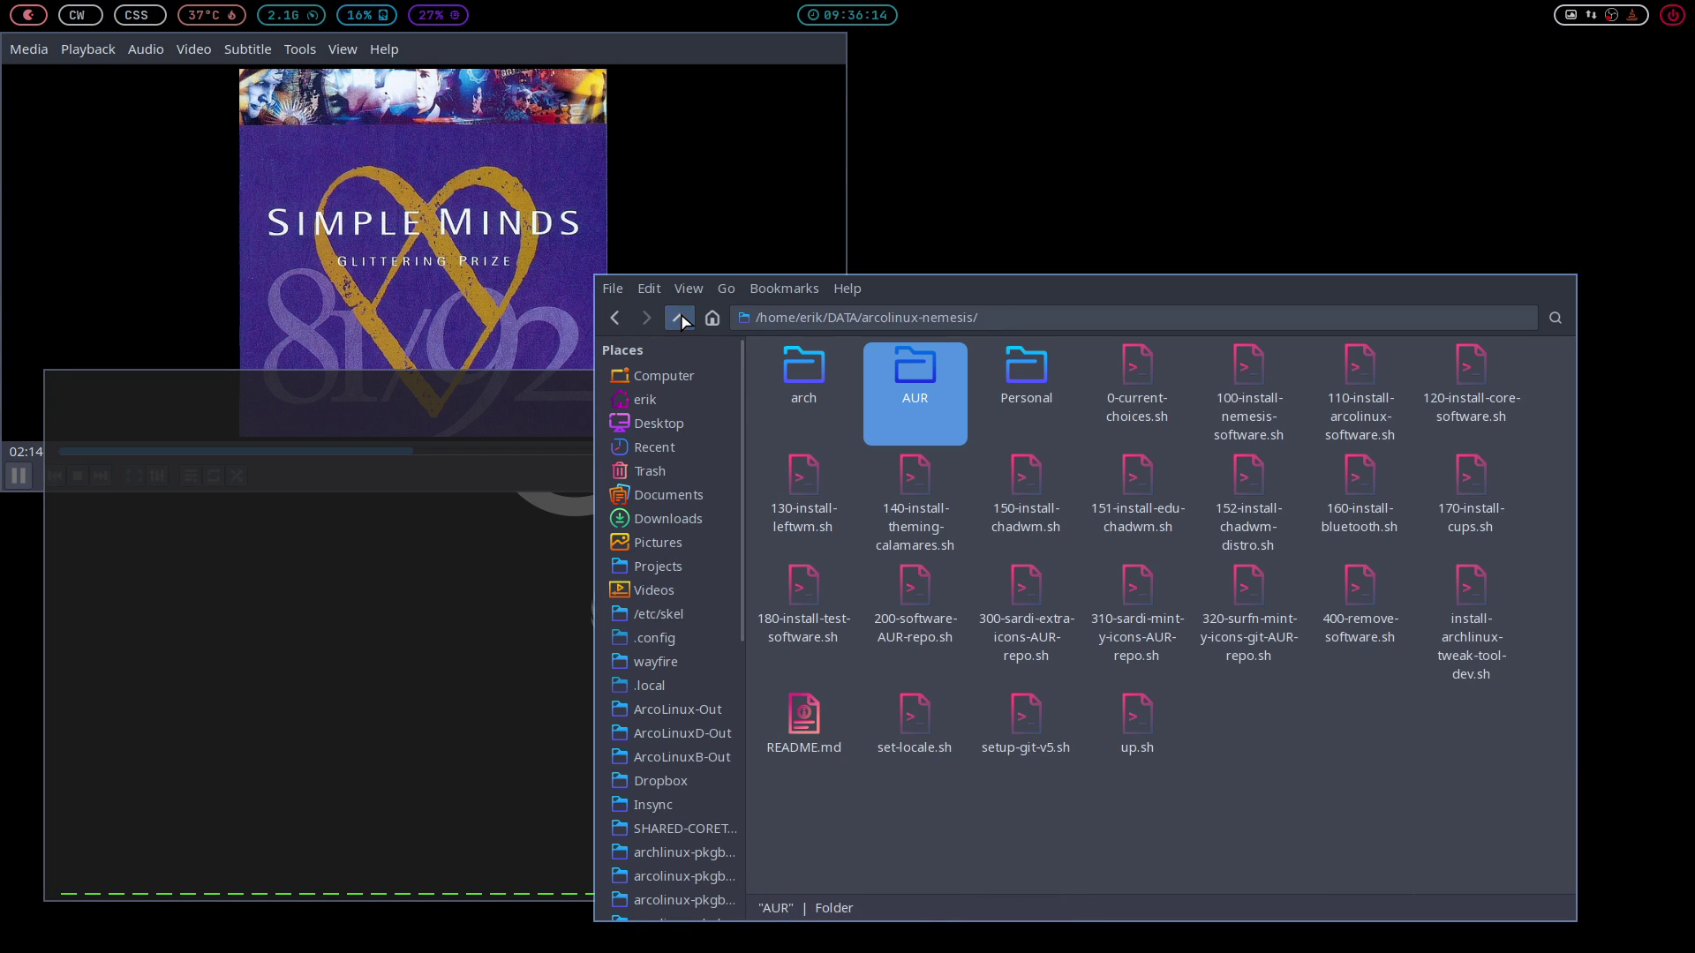
# Search the arcolinux-nemesis folder for cava with rg in a terminal, then close it.
pyautogui.rightClick(1260, 844)
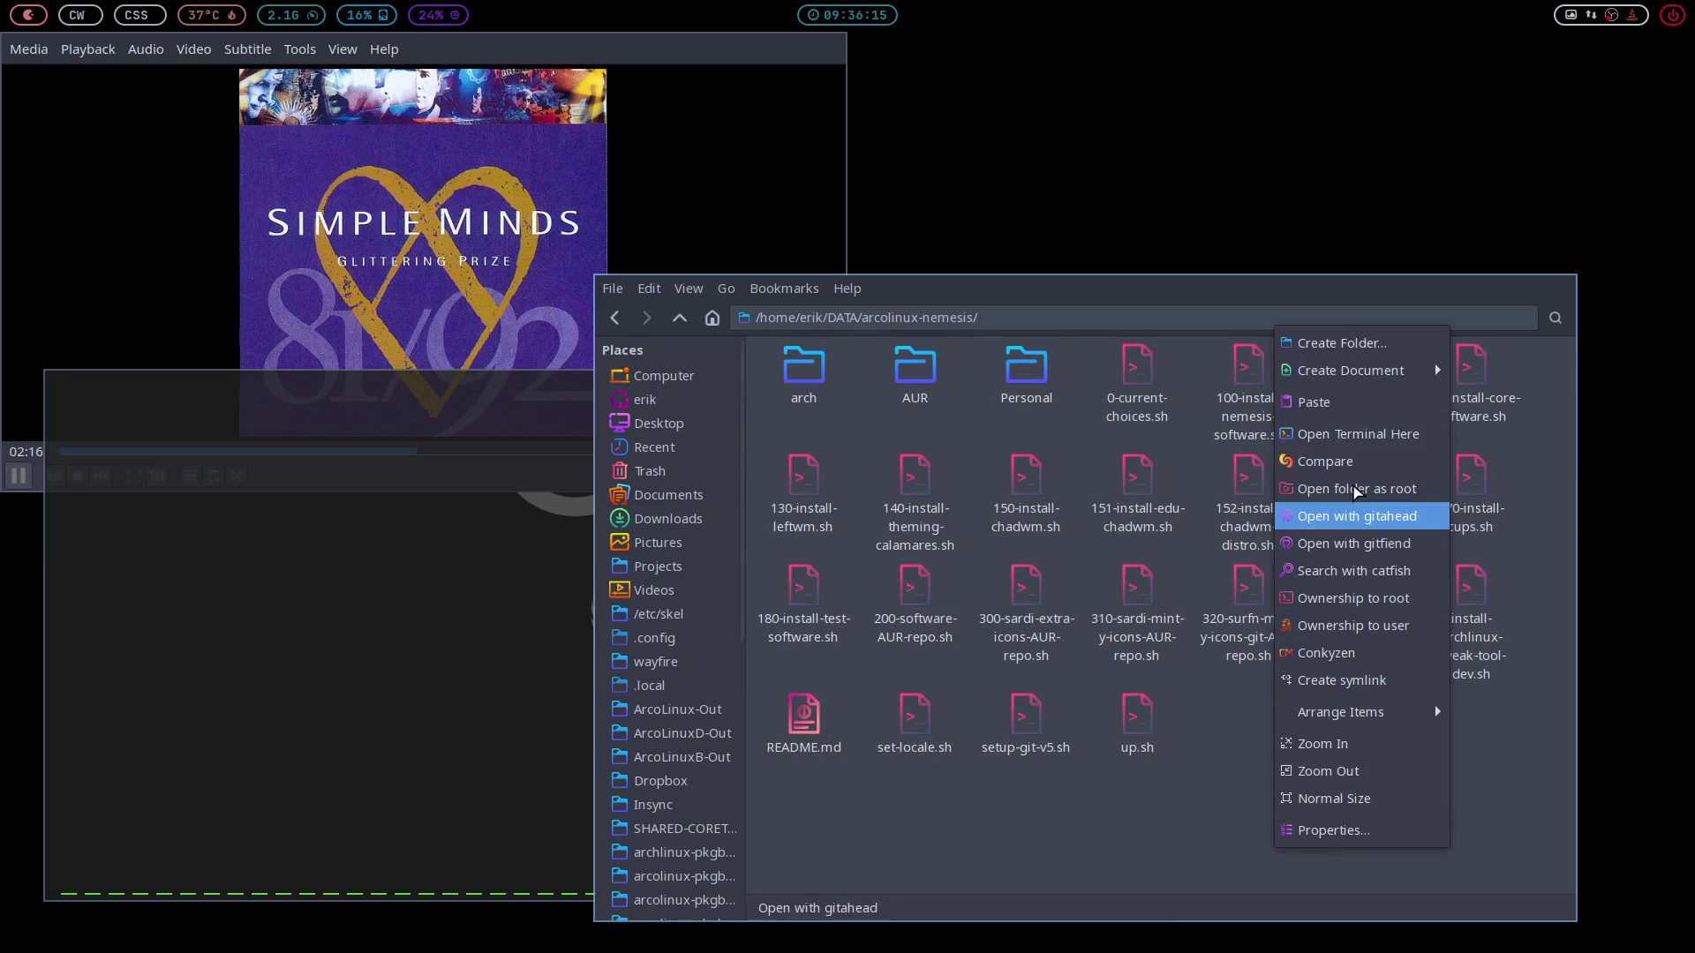
pyautogui.click(1368, 443)
pyautogui.write('rg')
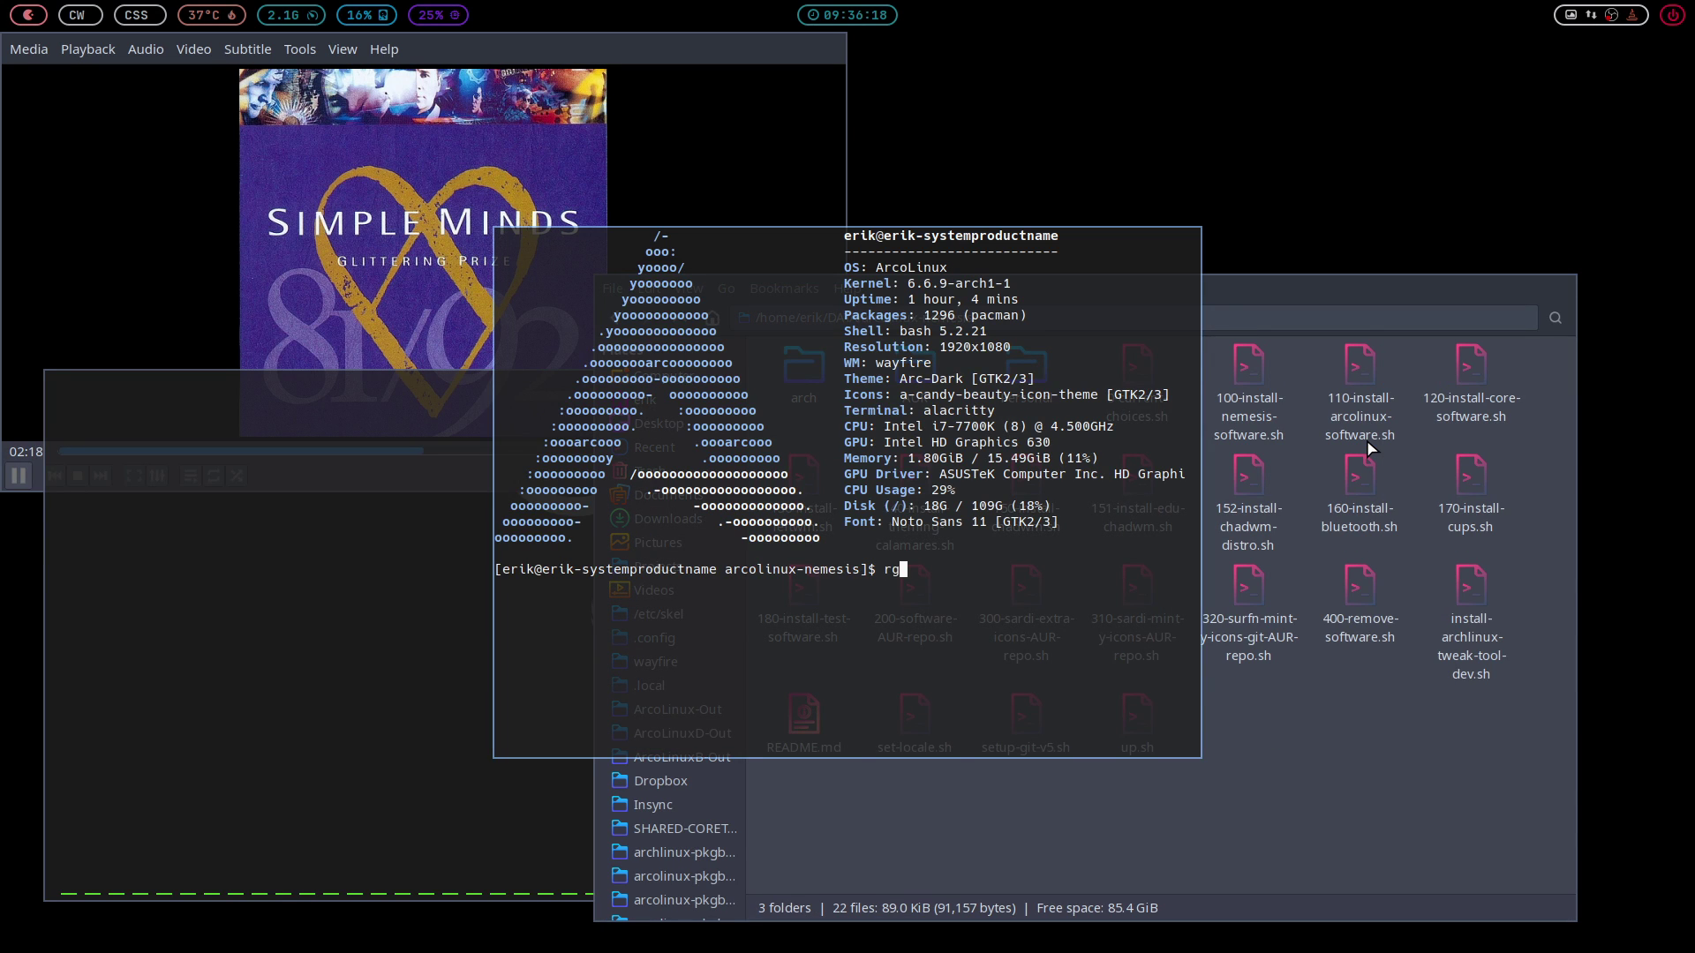
pyautogui.write(' cava')
pyautogui.press('Return')
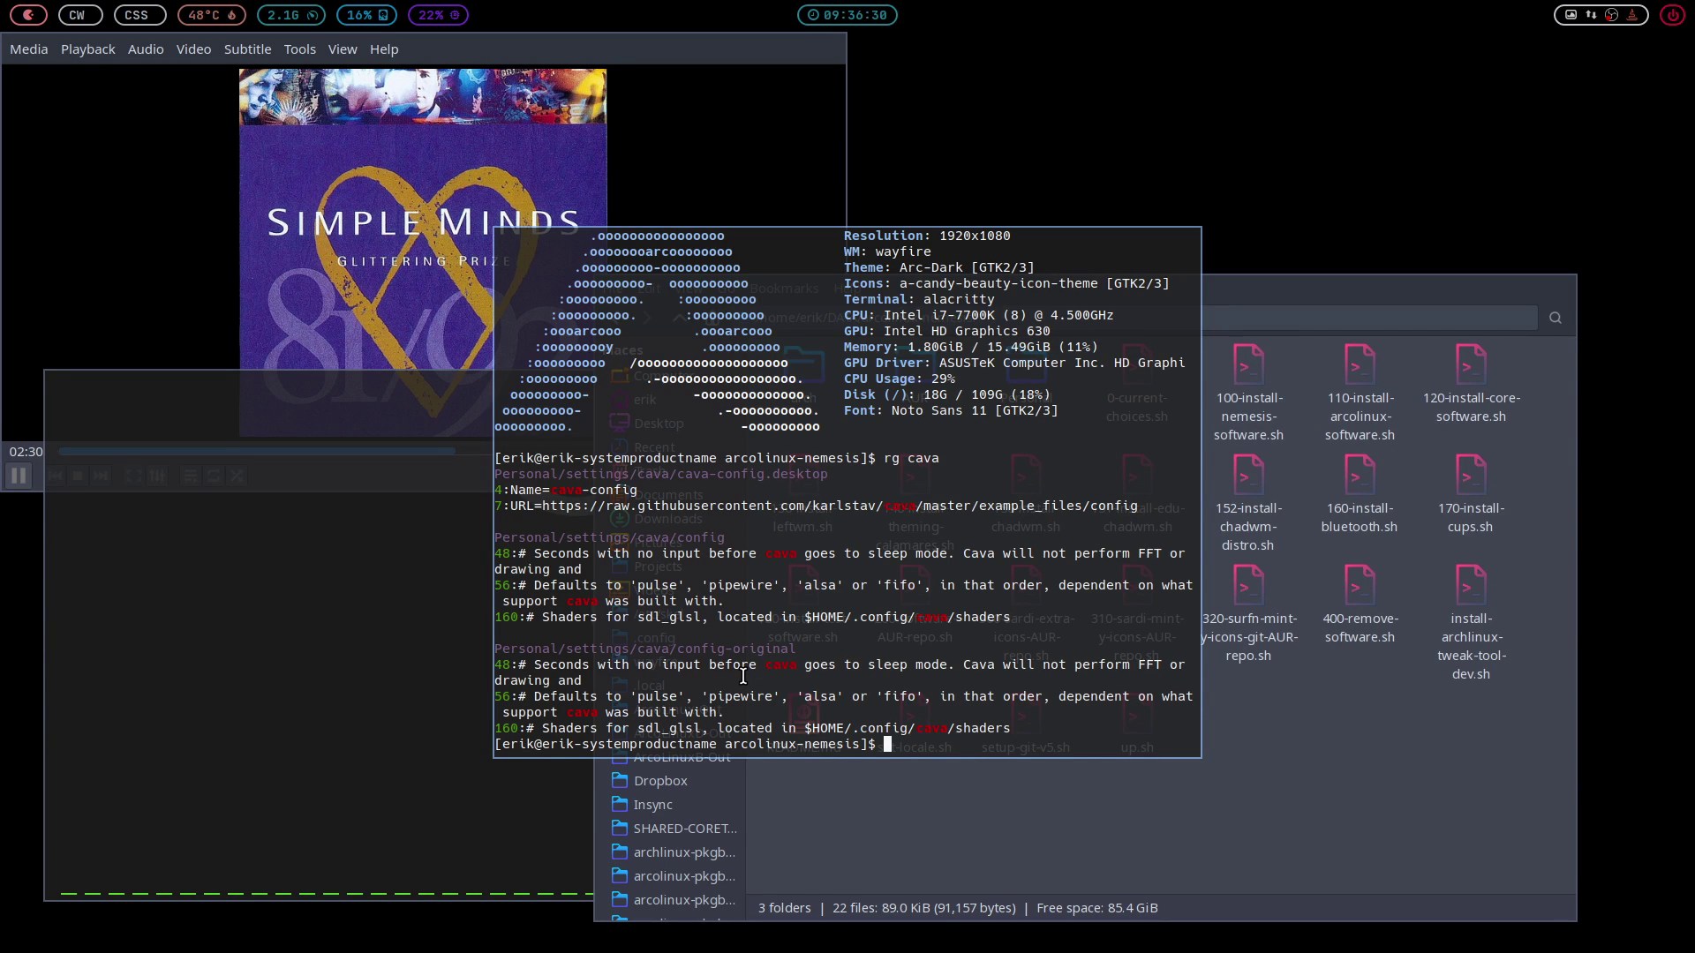
pyautogui.press('super+q')
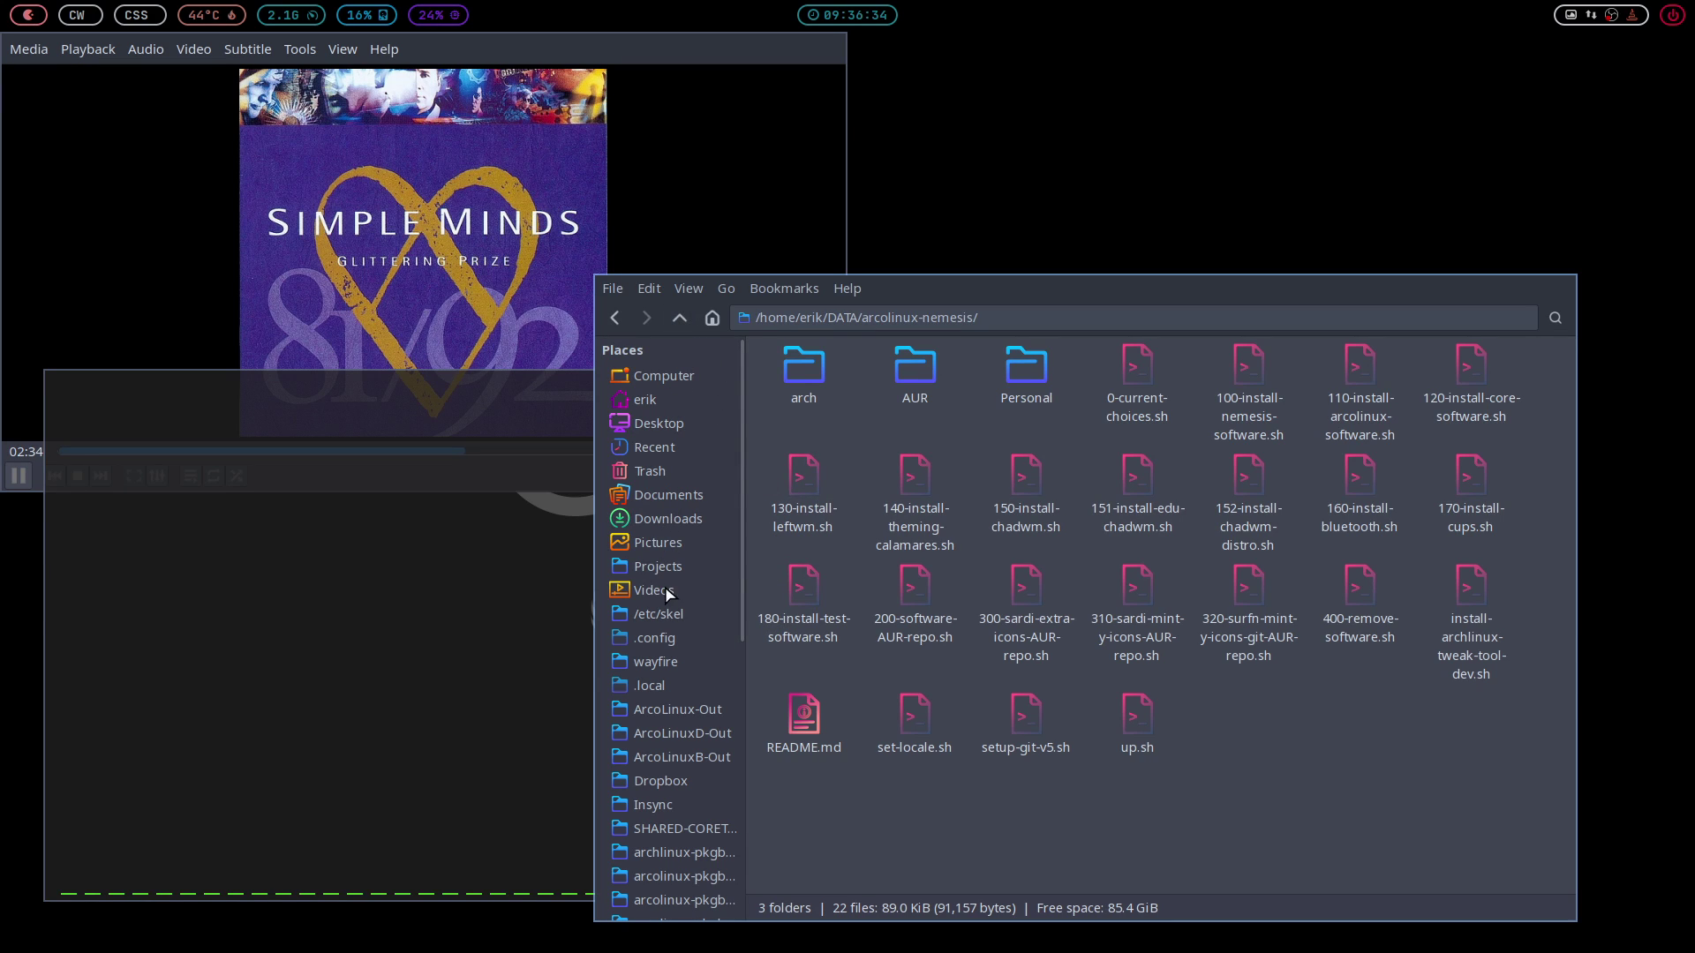
# Navigate into ~/.config/cava to show the config and config-original files.
pyautogui.click(671, 637)
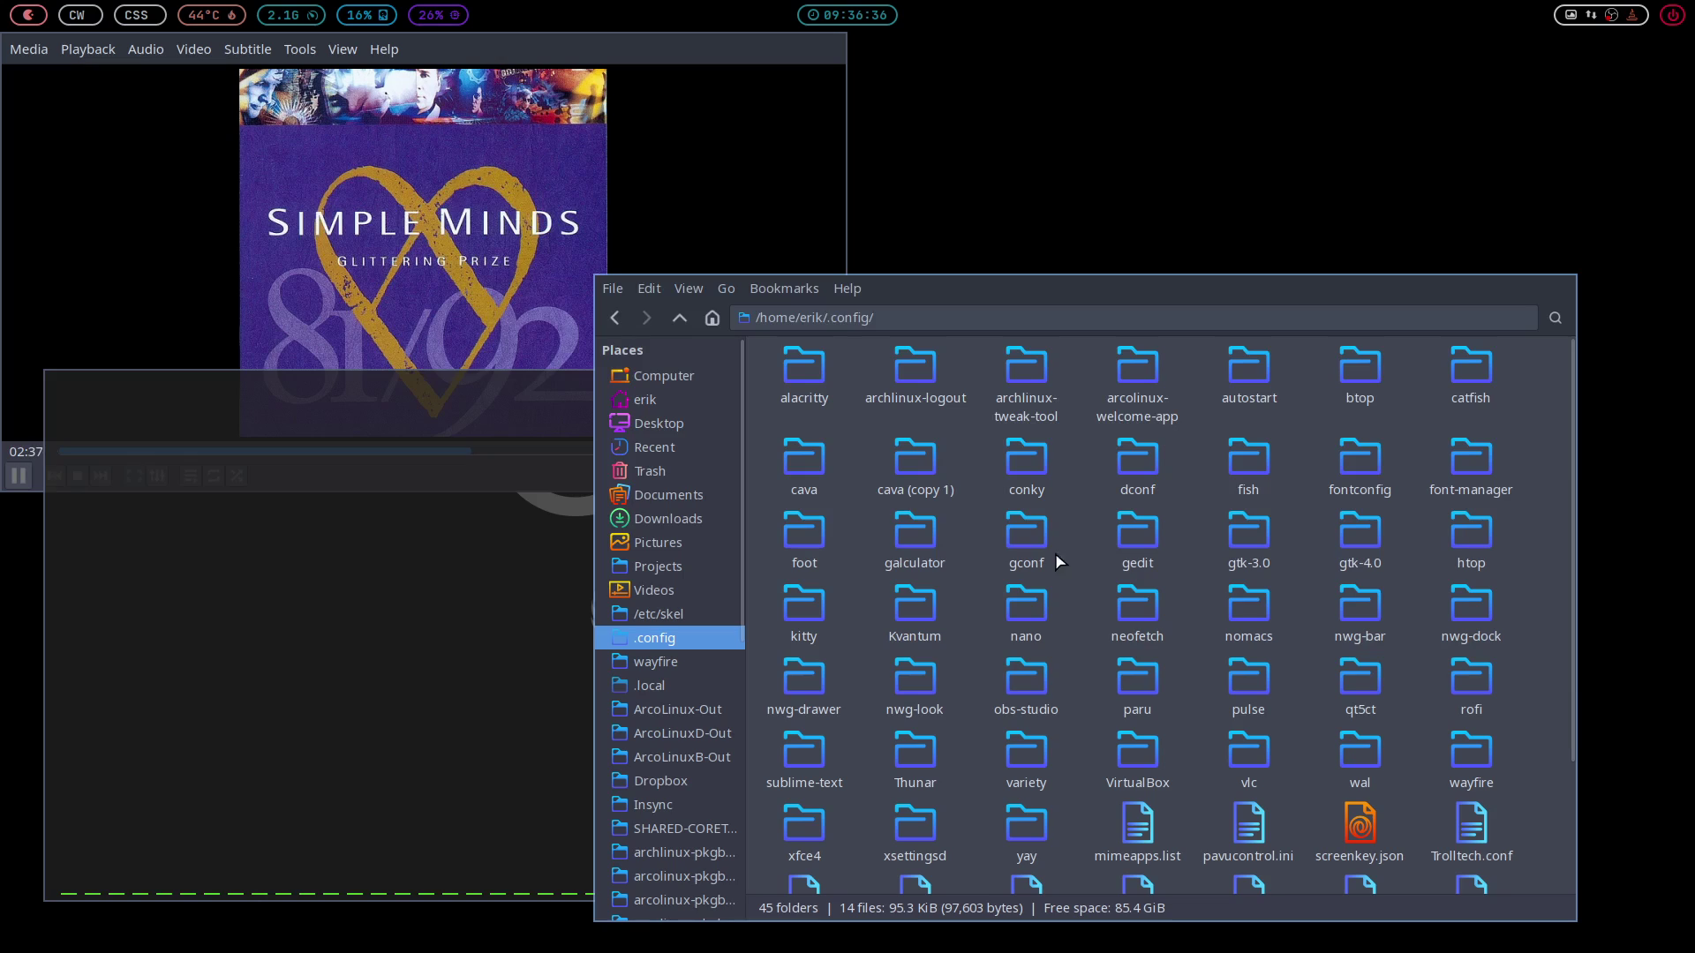
pyautogui.click(1355, 463)
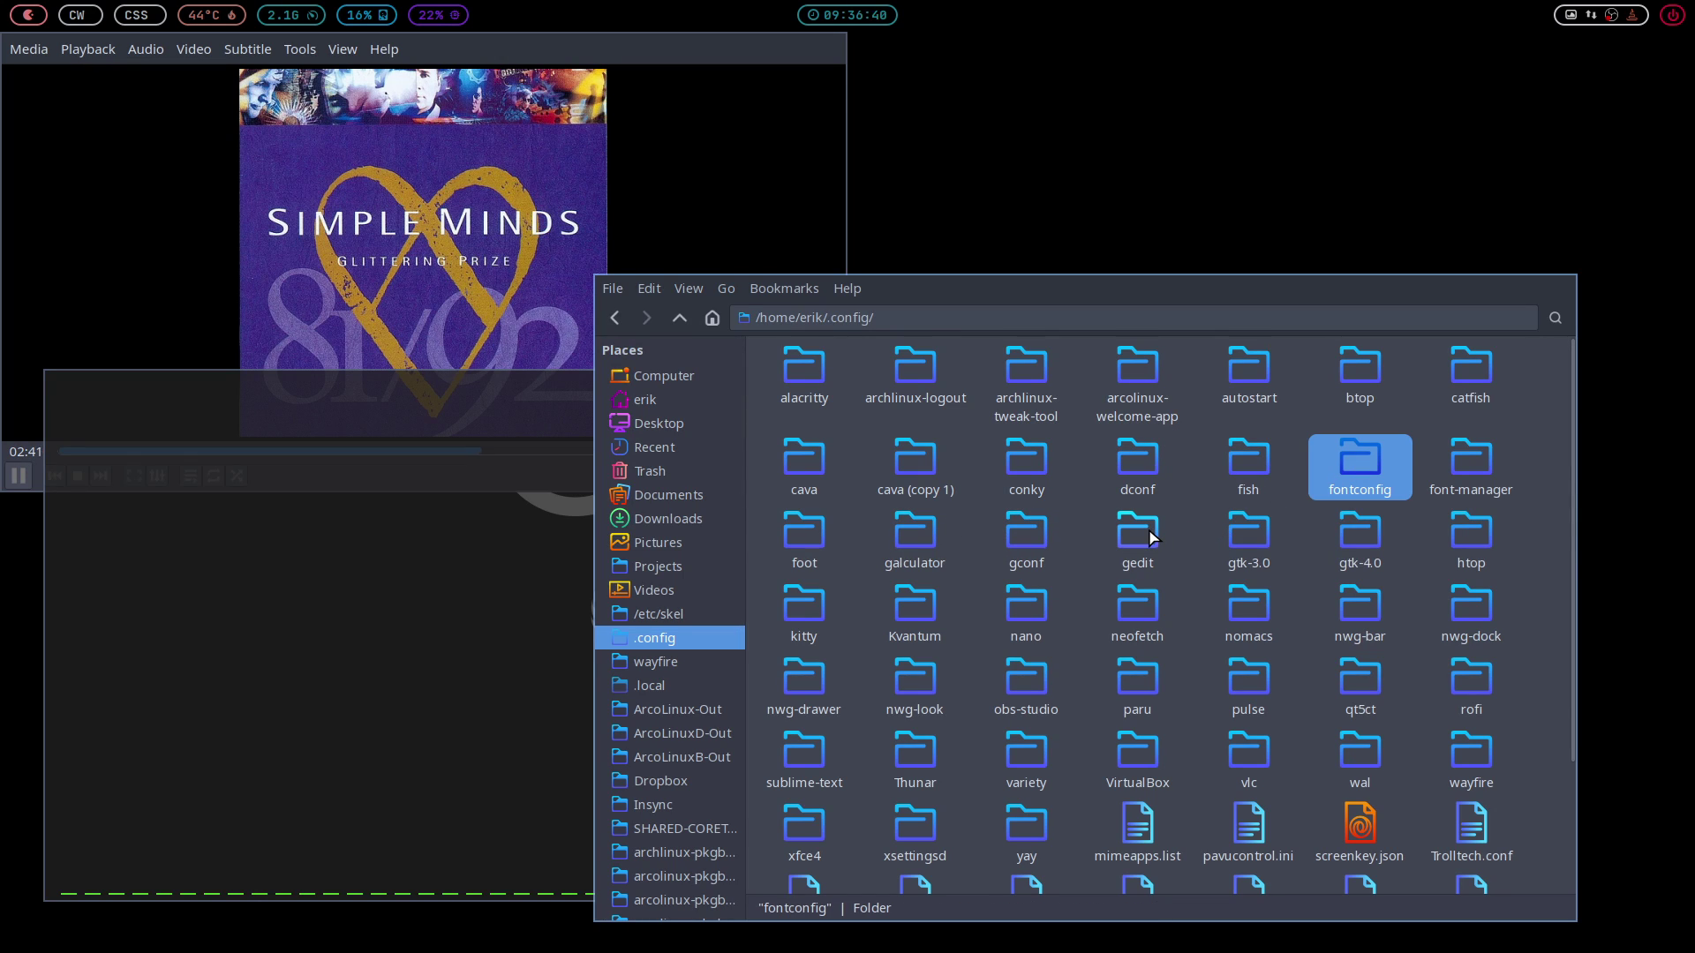
pyautogui.doubleClick(818, 466)
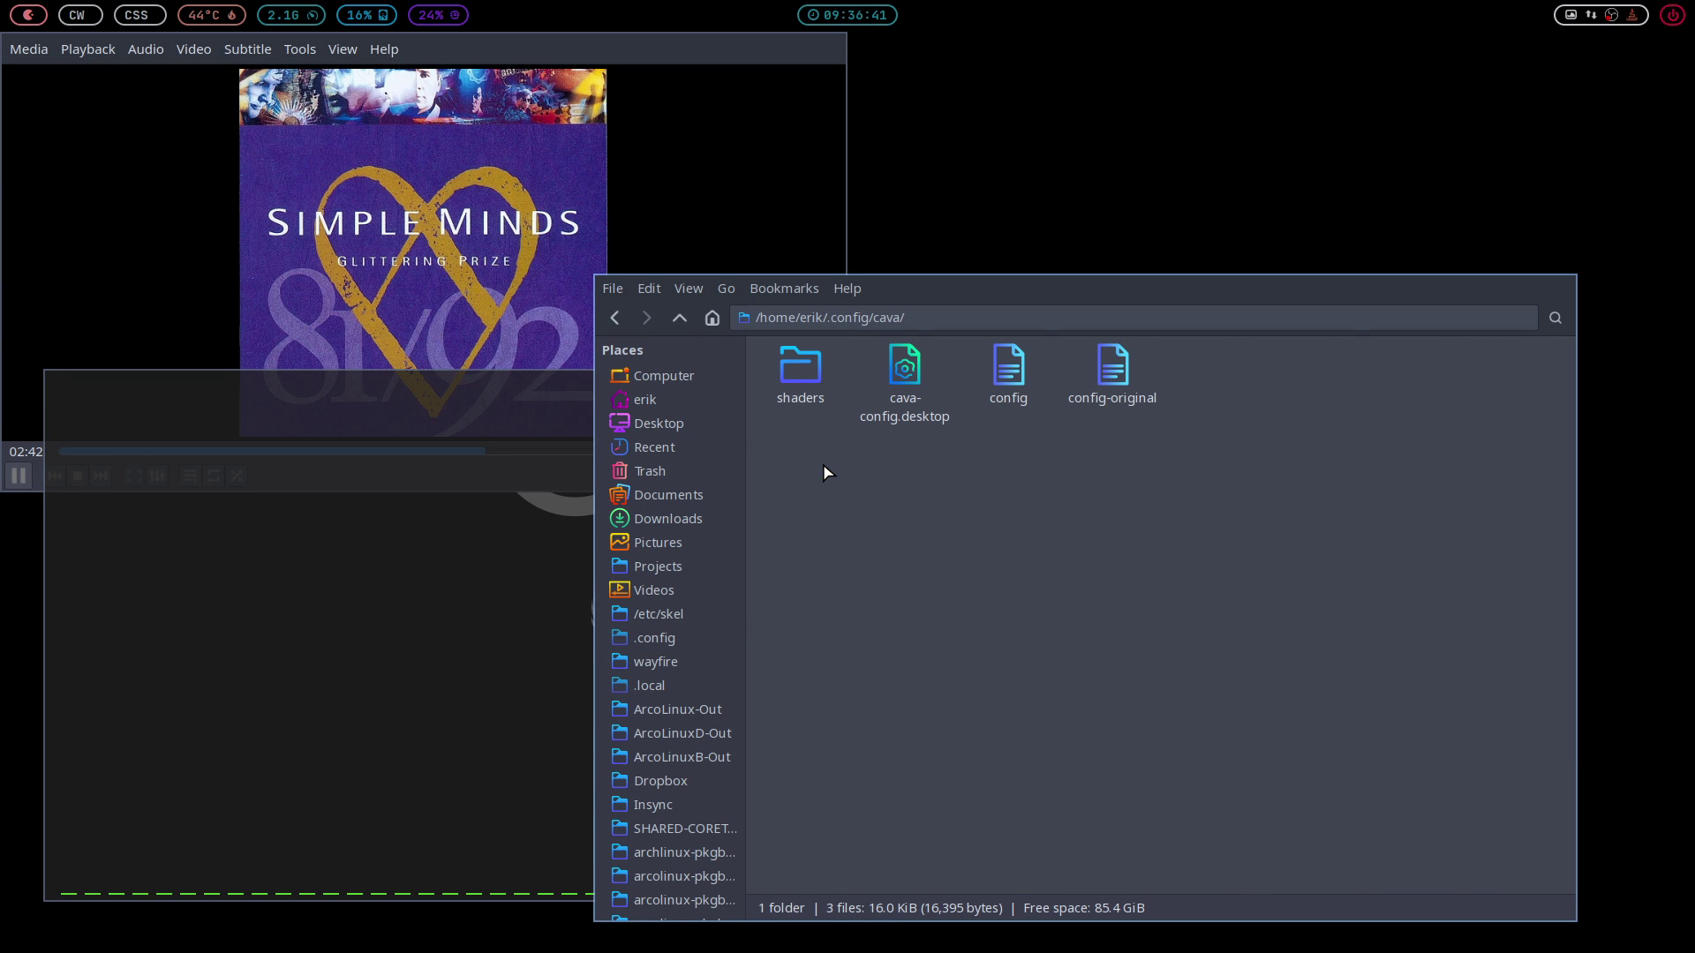
# Open the cava config, search for 'pulsea', and select the method = pulse and source = auto lines.
pyautogui.doubleClick(1006, 370)
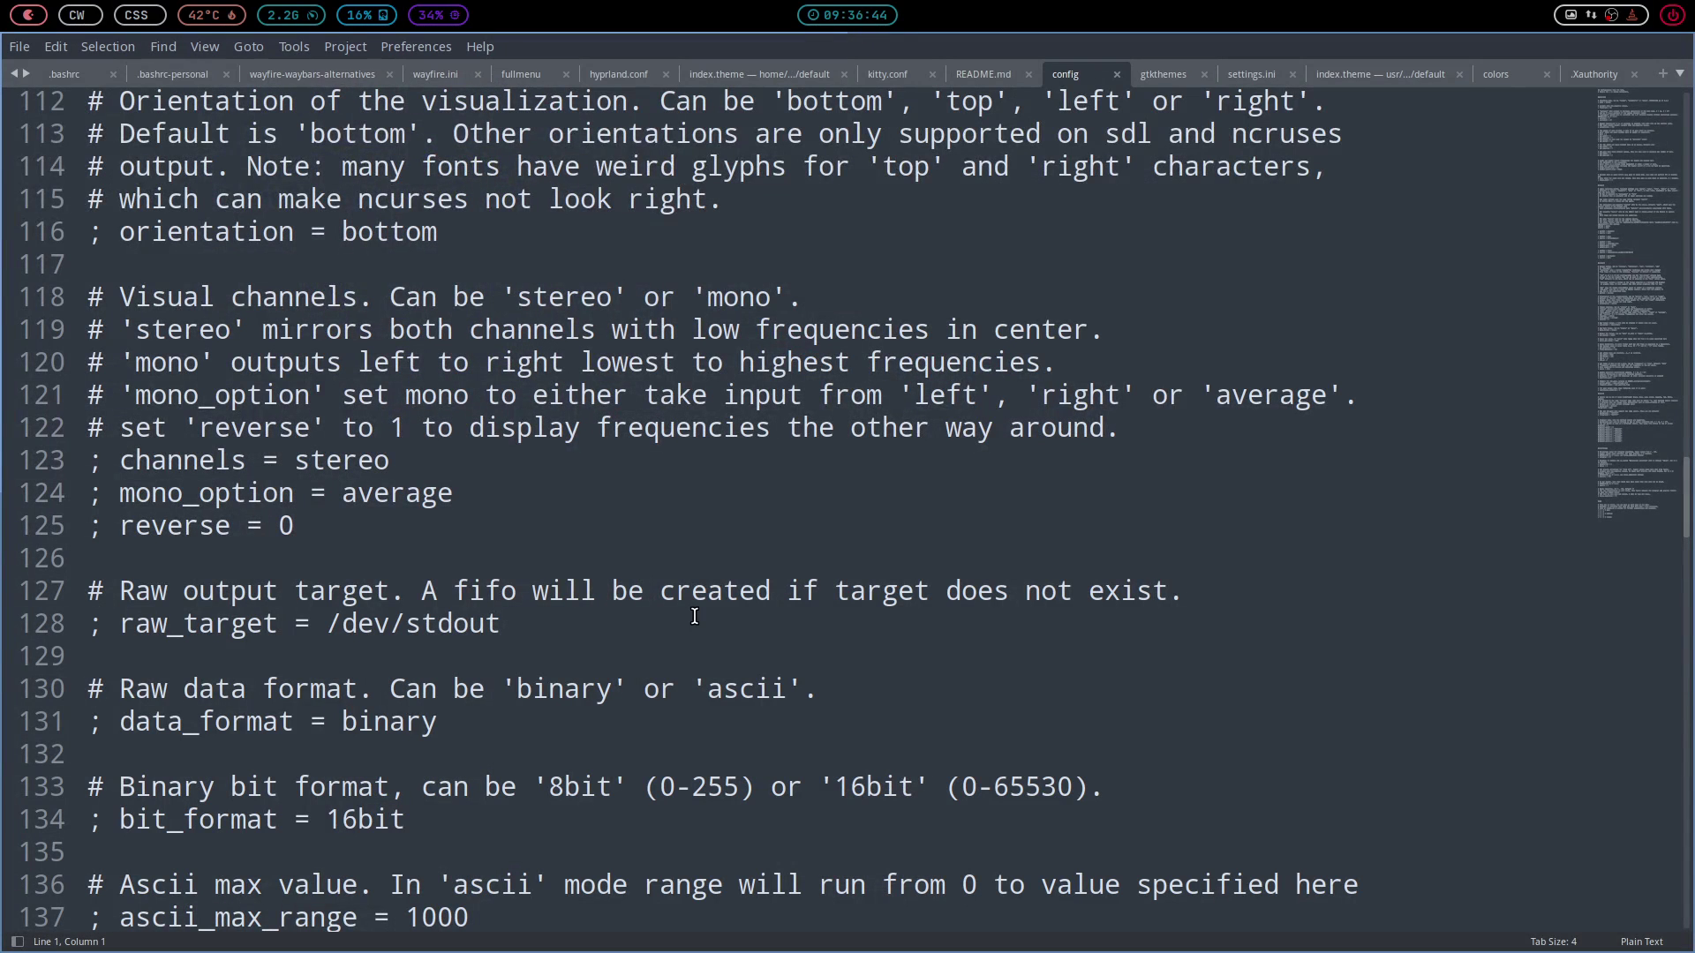
pyautogui.hotkey('ctrl', 'f')
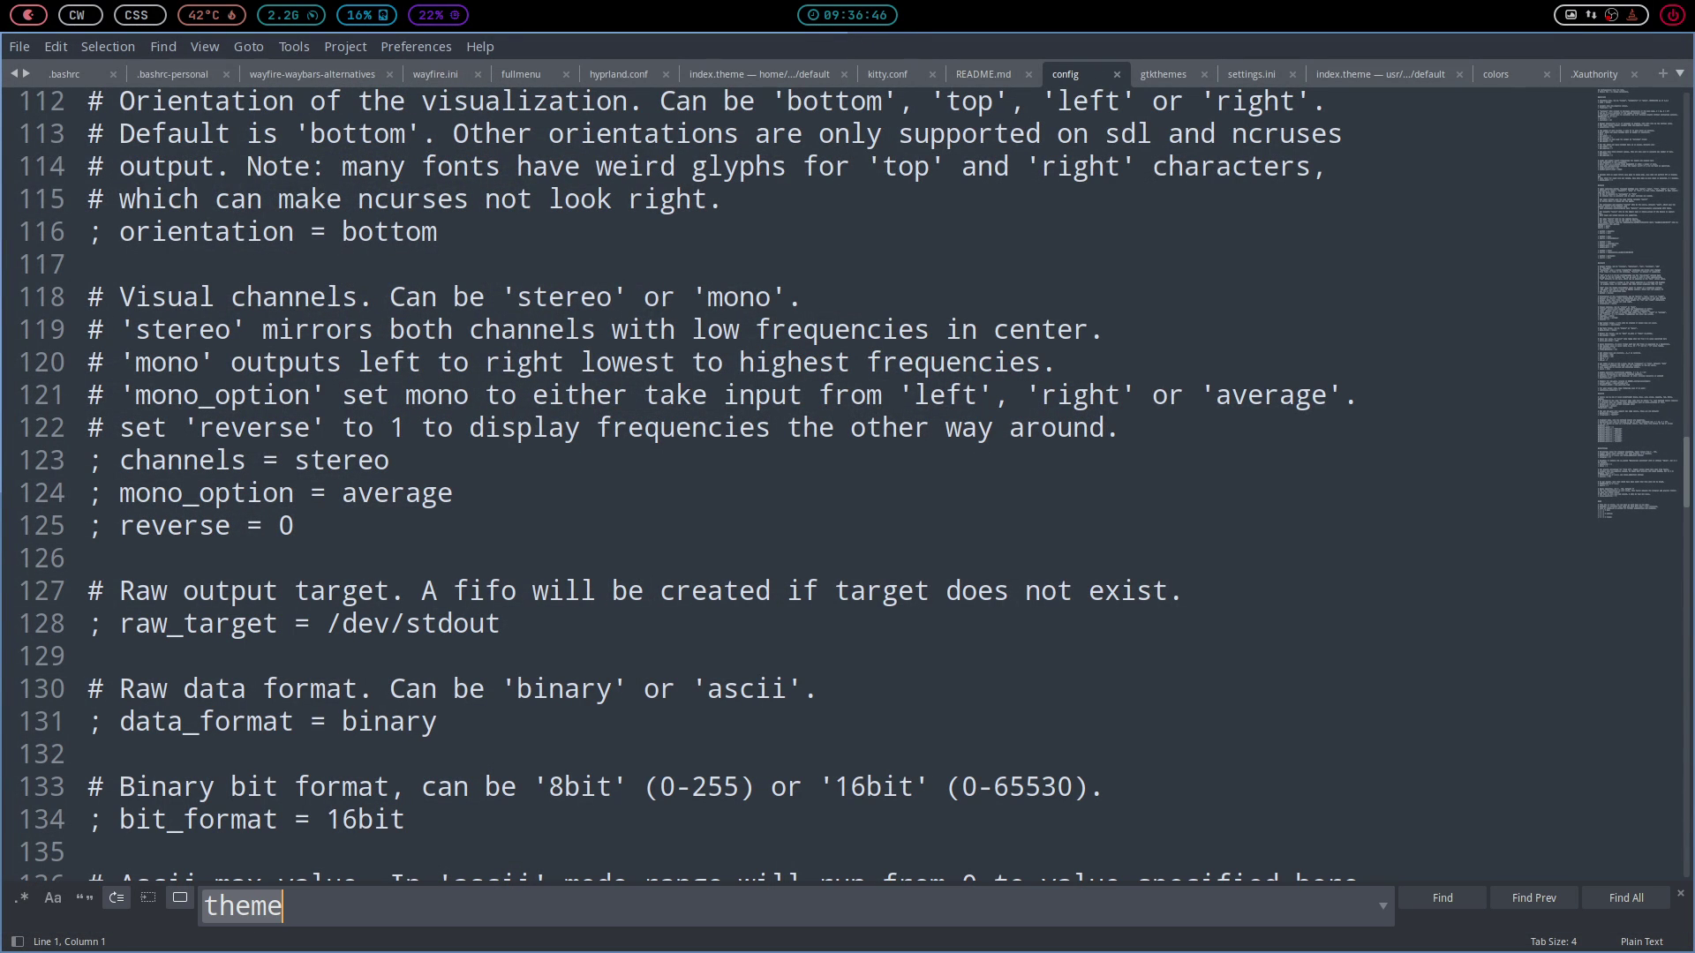
pyautogui.write('pulseau')
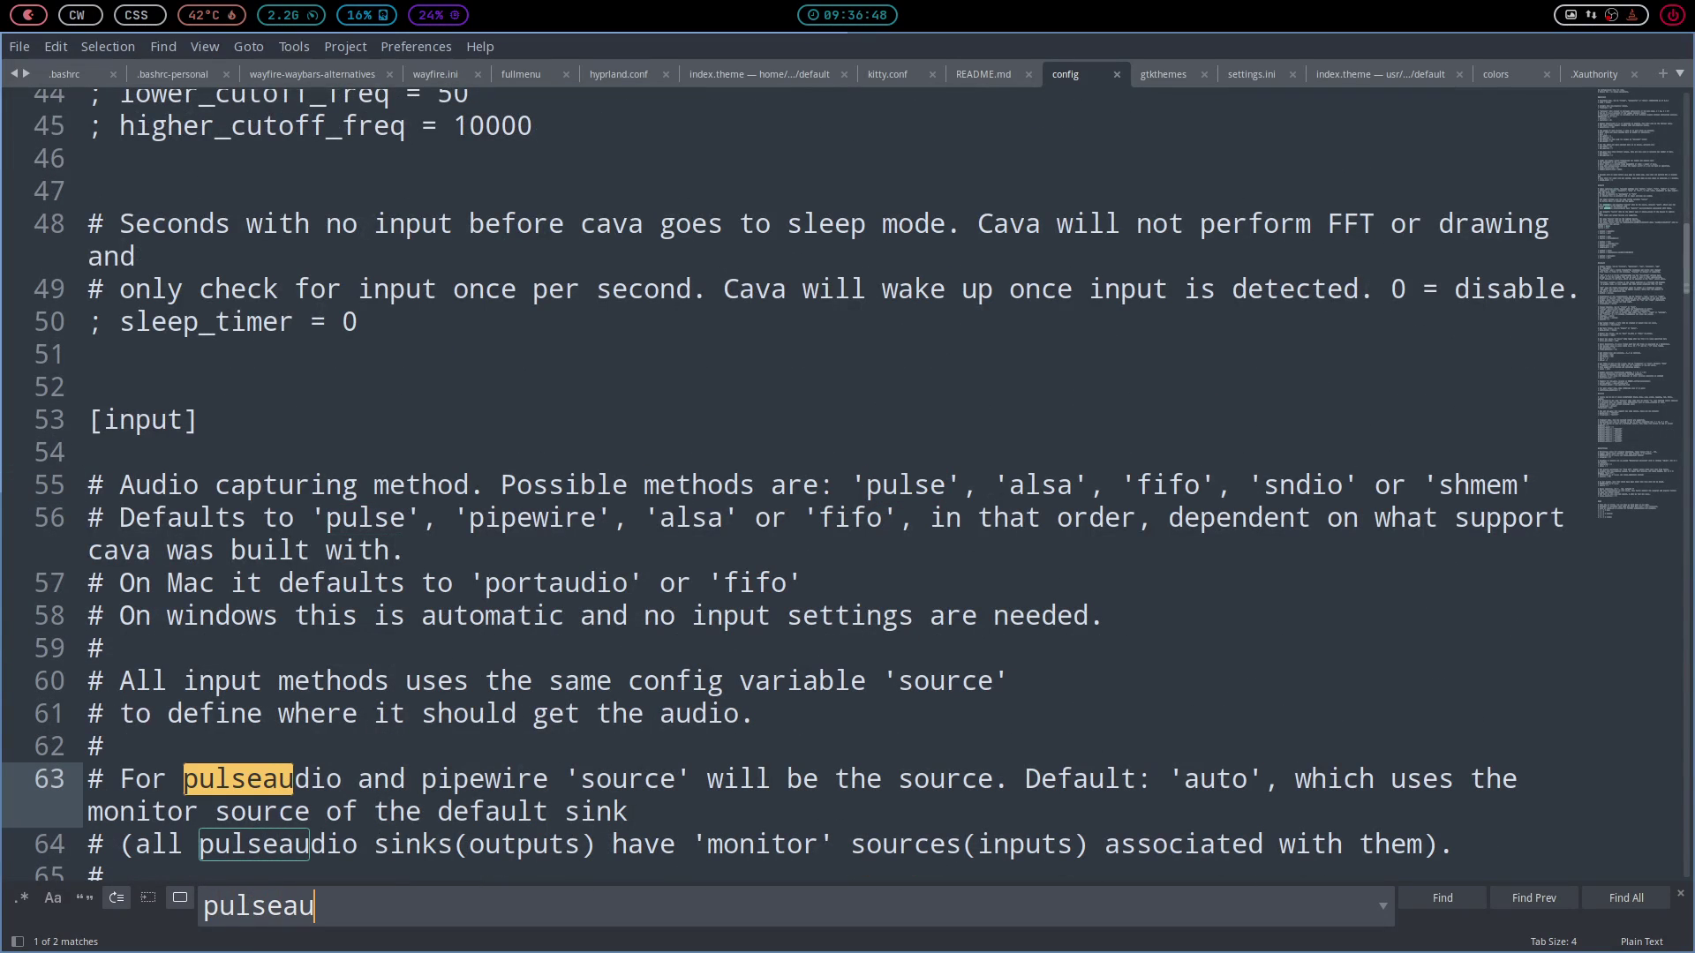
pyautogui.press('BackSpace')
pyautogui.scroll(-4, 782, 510)
pyautogui.scroll(-2, 781, 509)
pyautogui.scroll(-3, 781, 510)
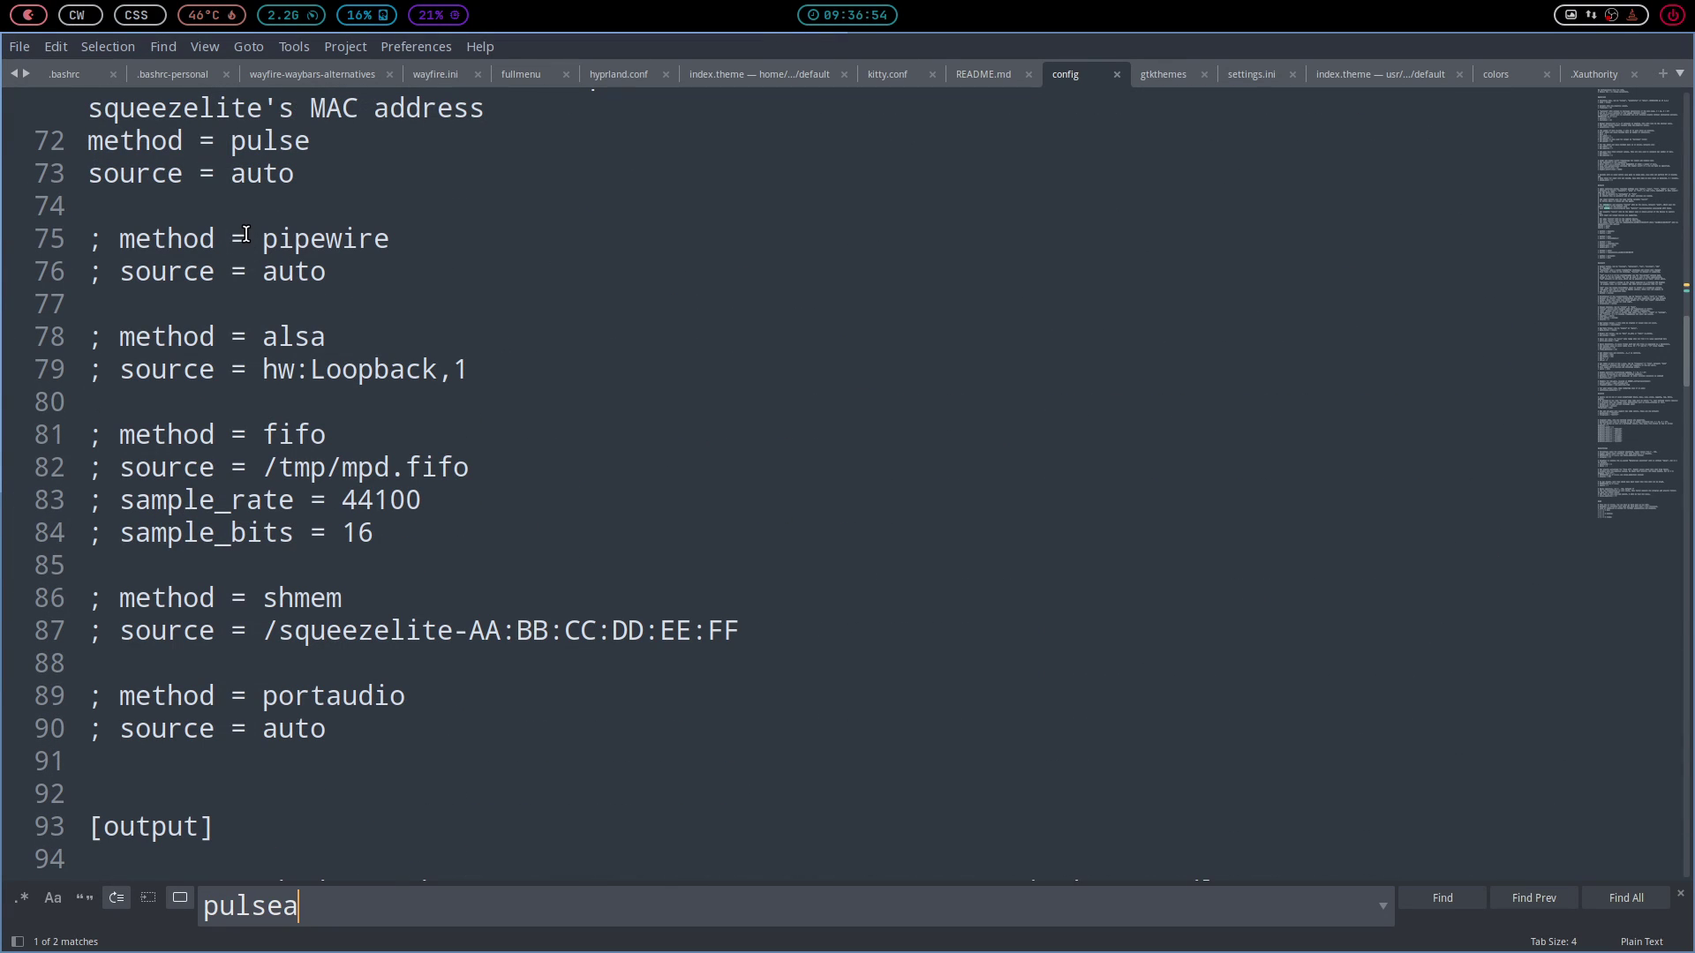
pyautogui.scroll(-3, 246, 235)
pyautogui.scroll(4, 244, 235)
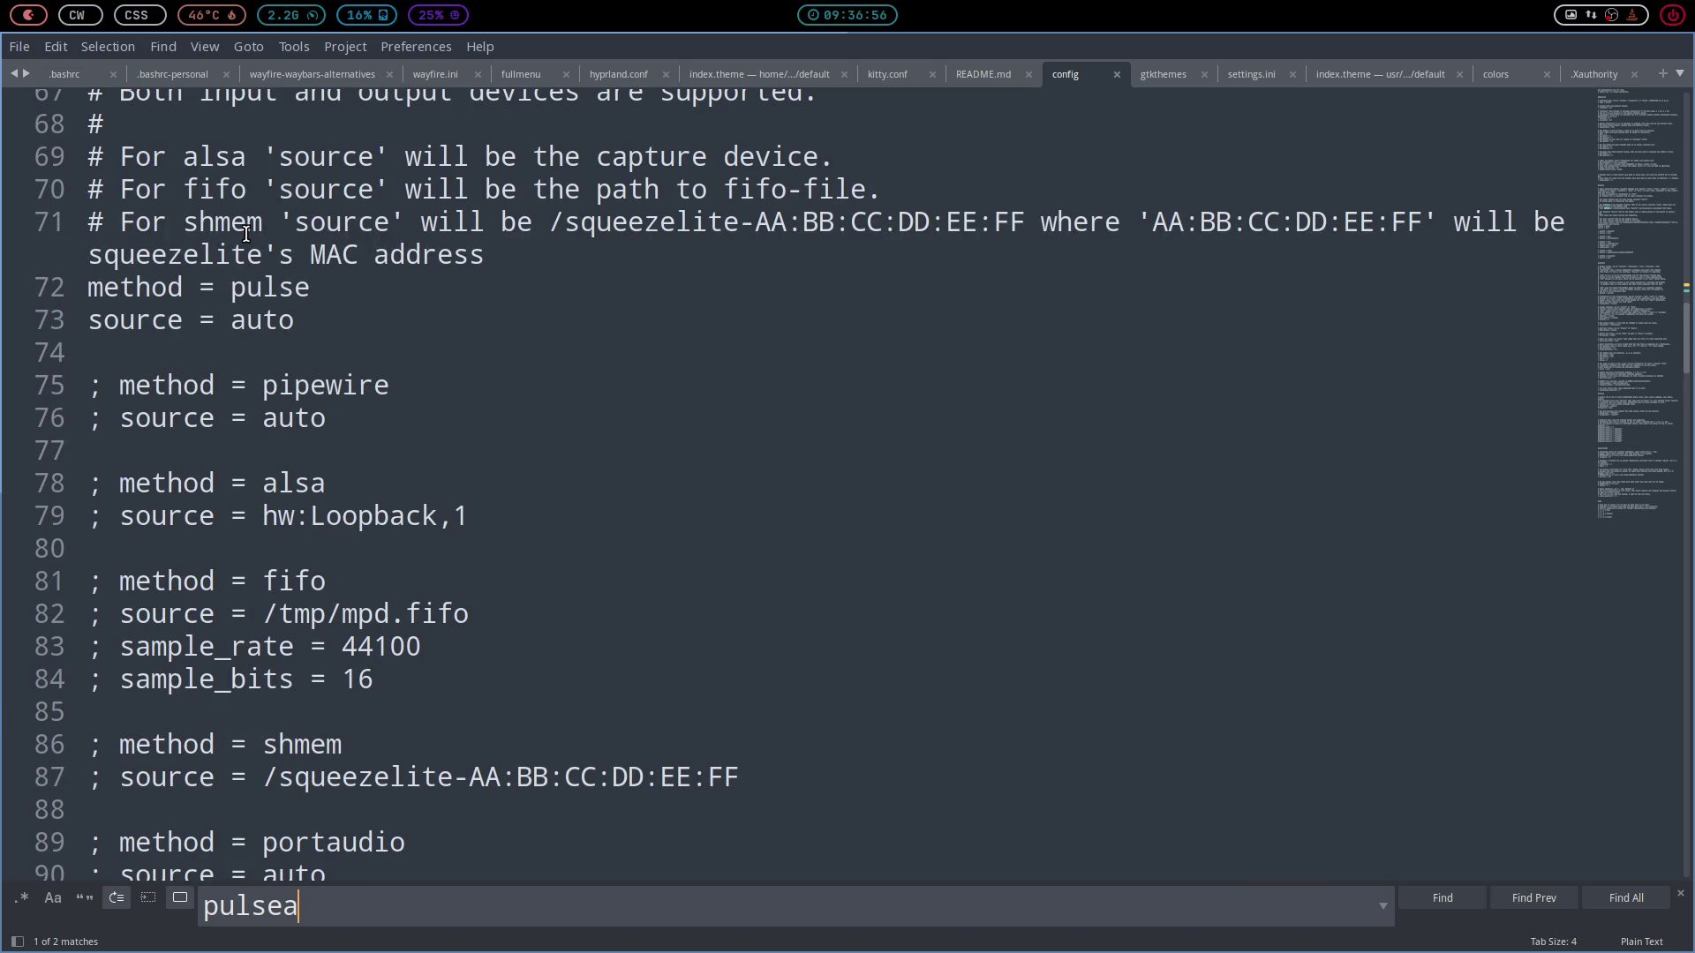
pyautogui.scroll(5, 246, 234)
pyautogui.scroll(-4, 246, 234)
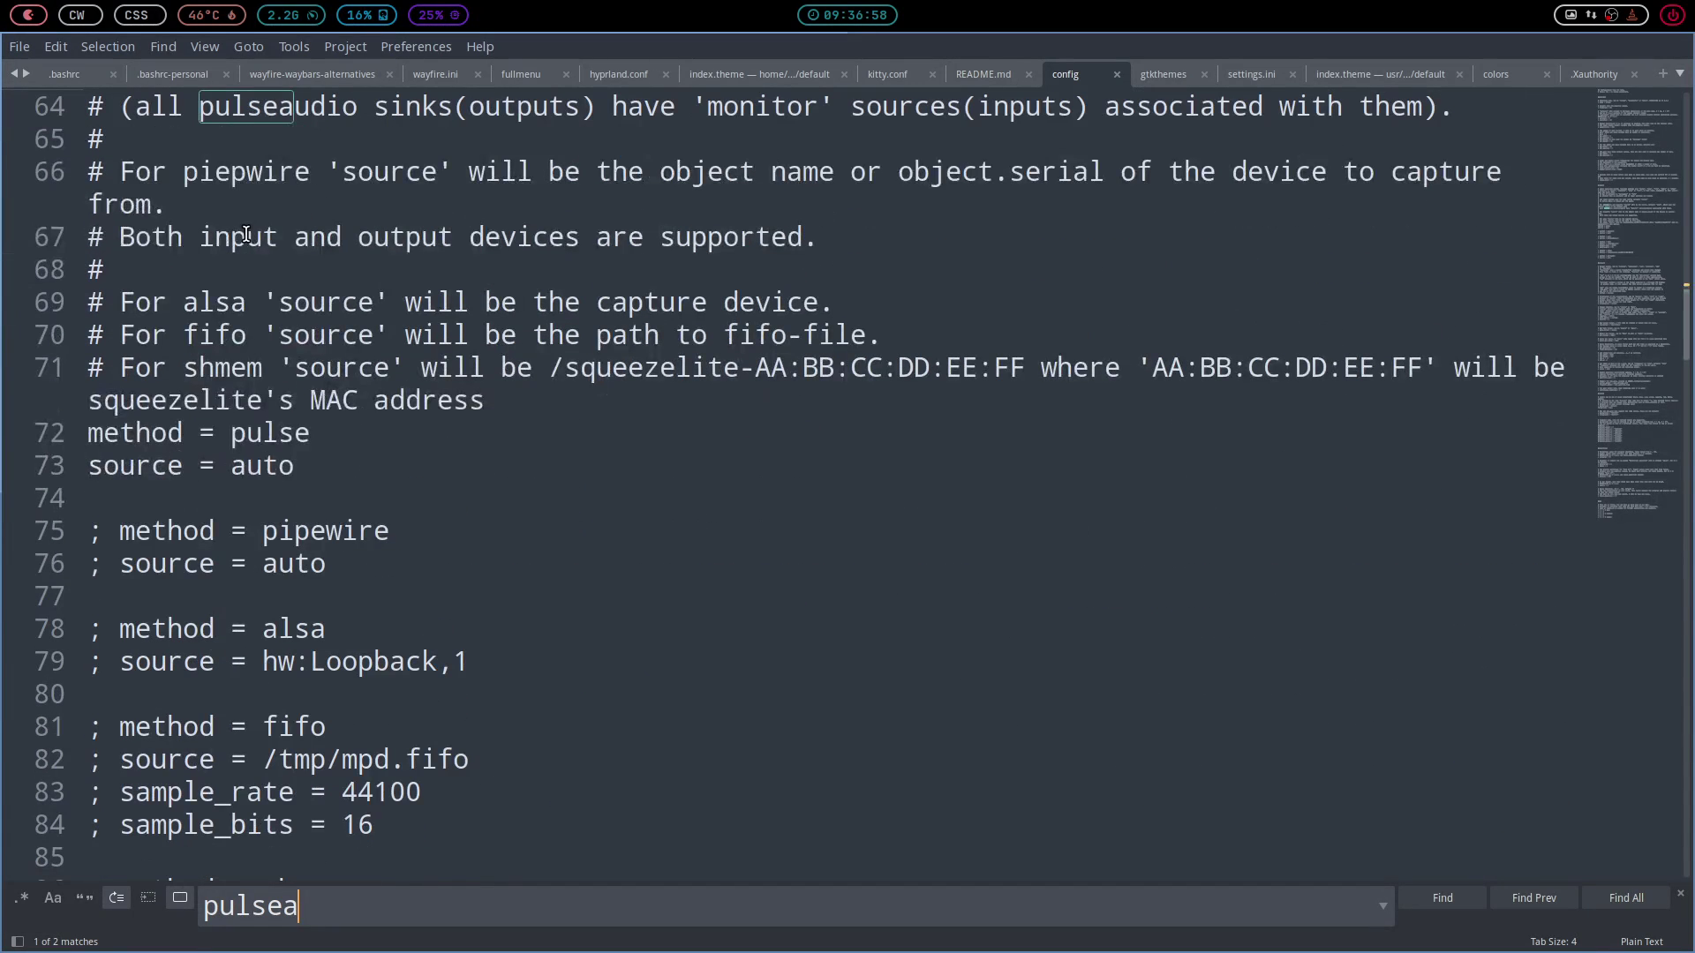
pyautogui.scroll(-2, 244, 235)
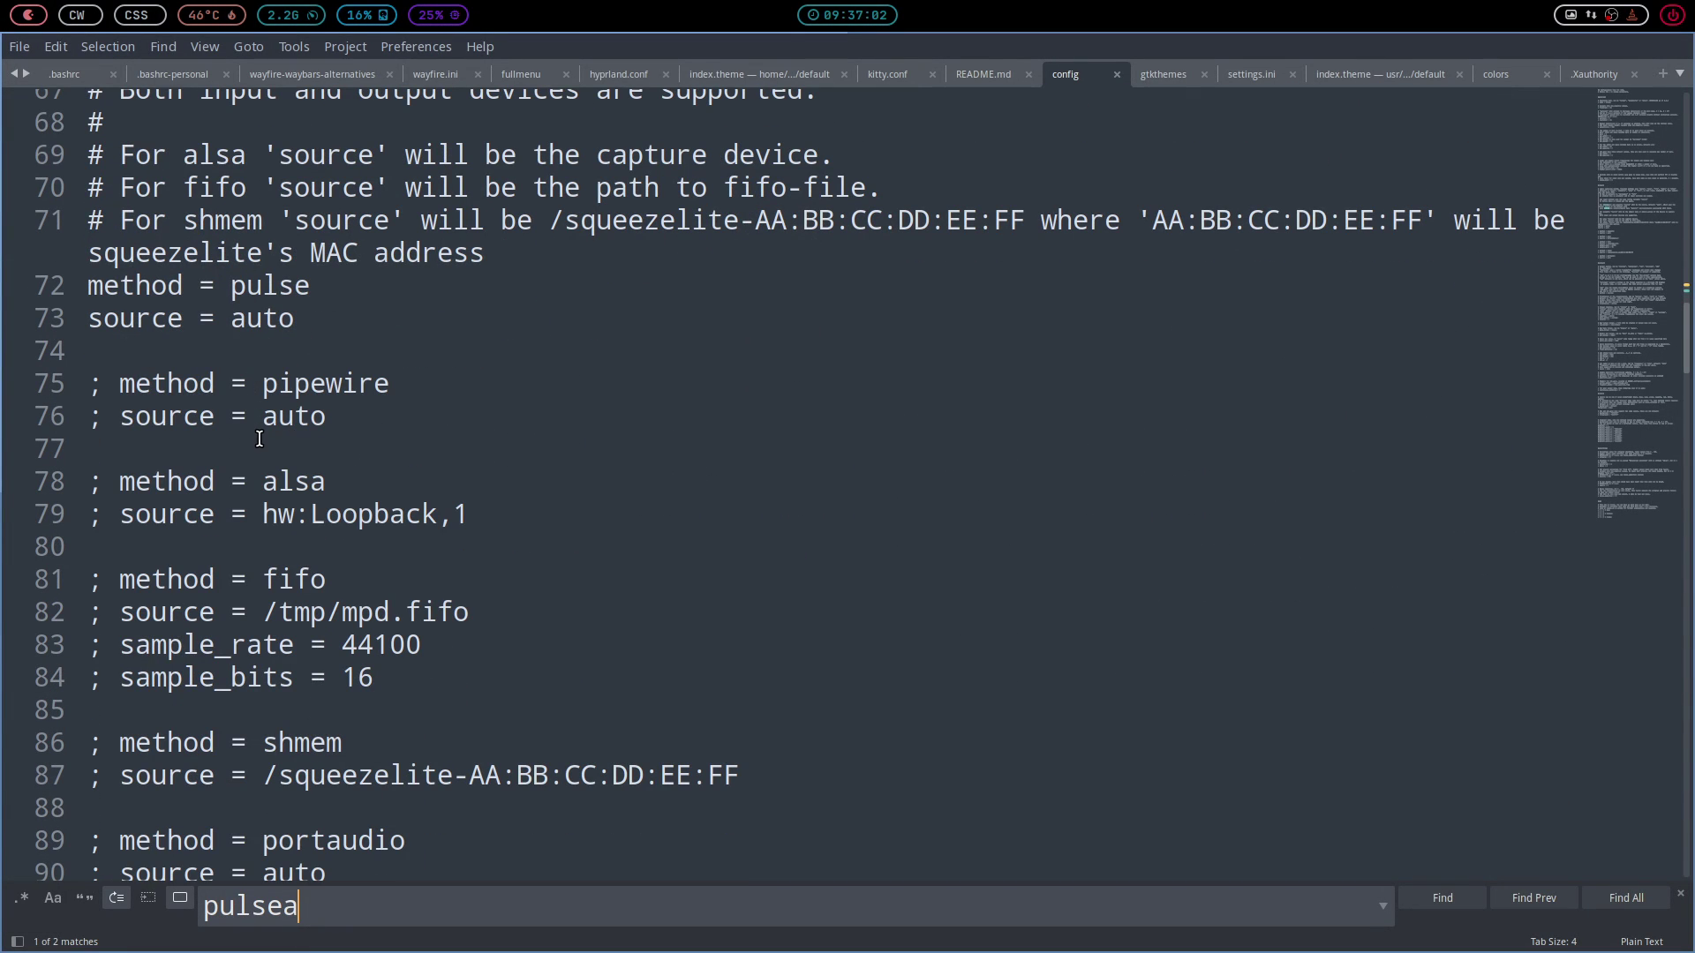
pyautogui.scroll(-3, 258, 439)
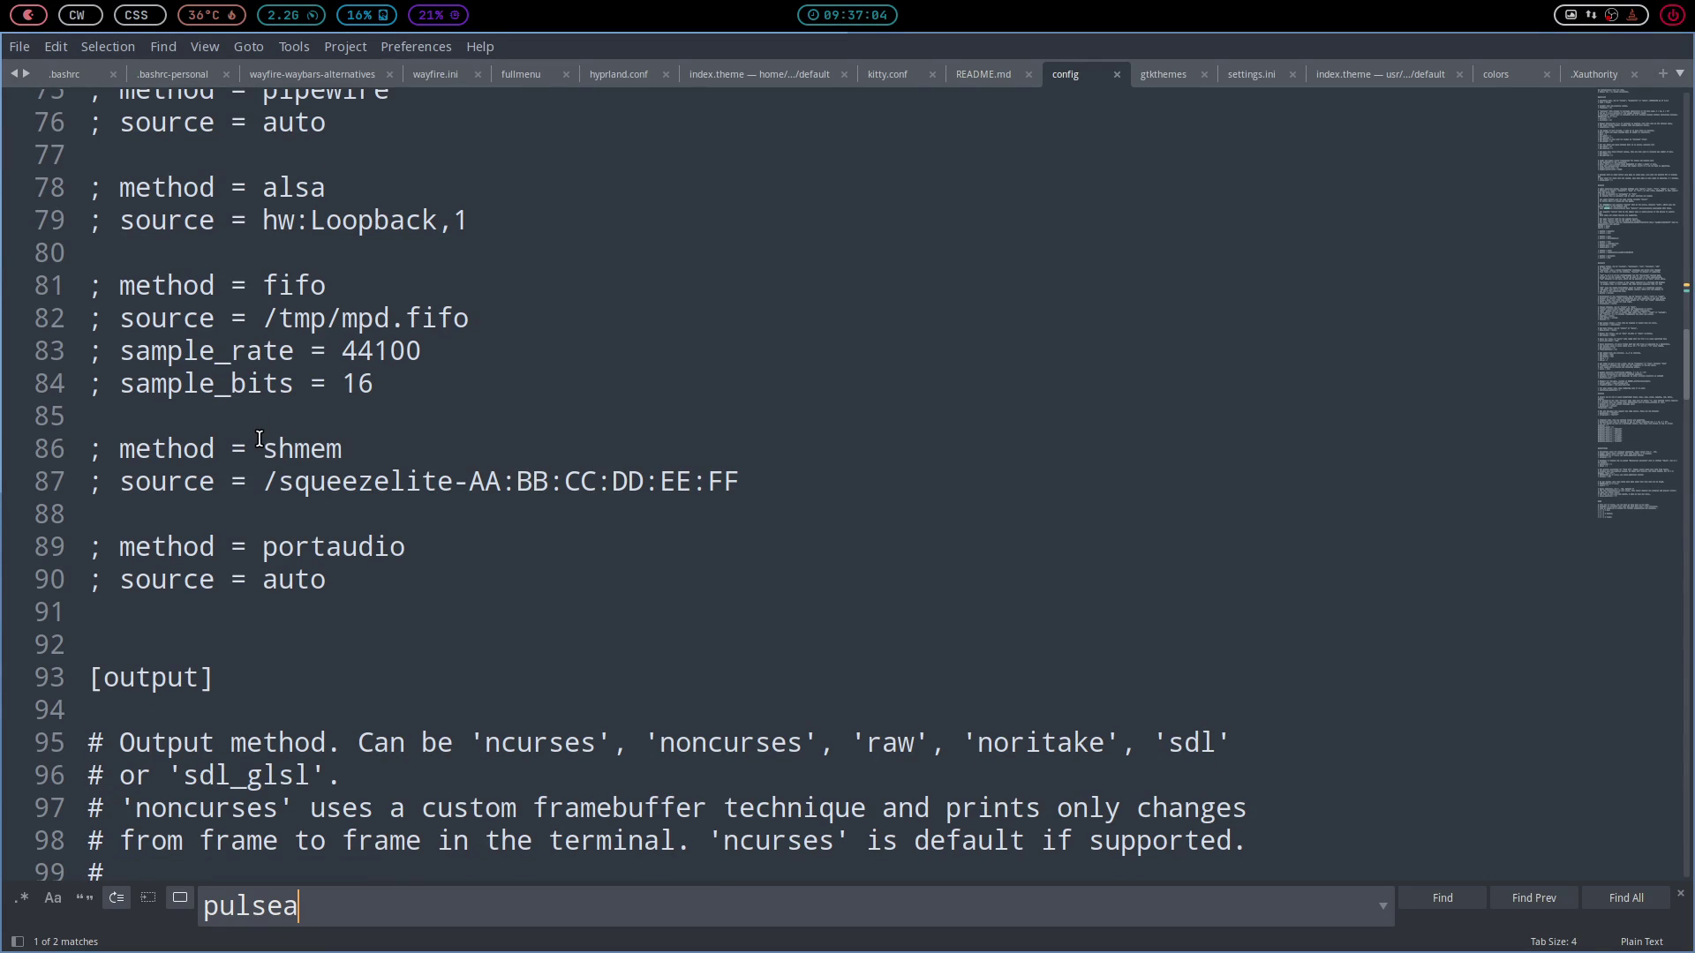
pyautogui.scroll(2, 100, 589)
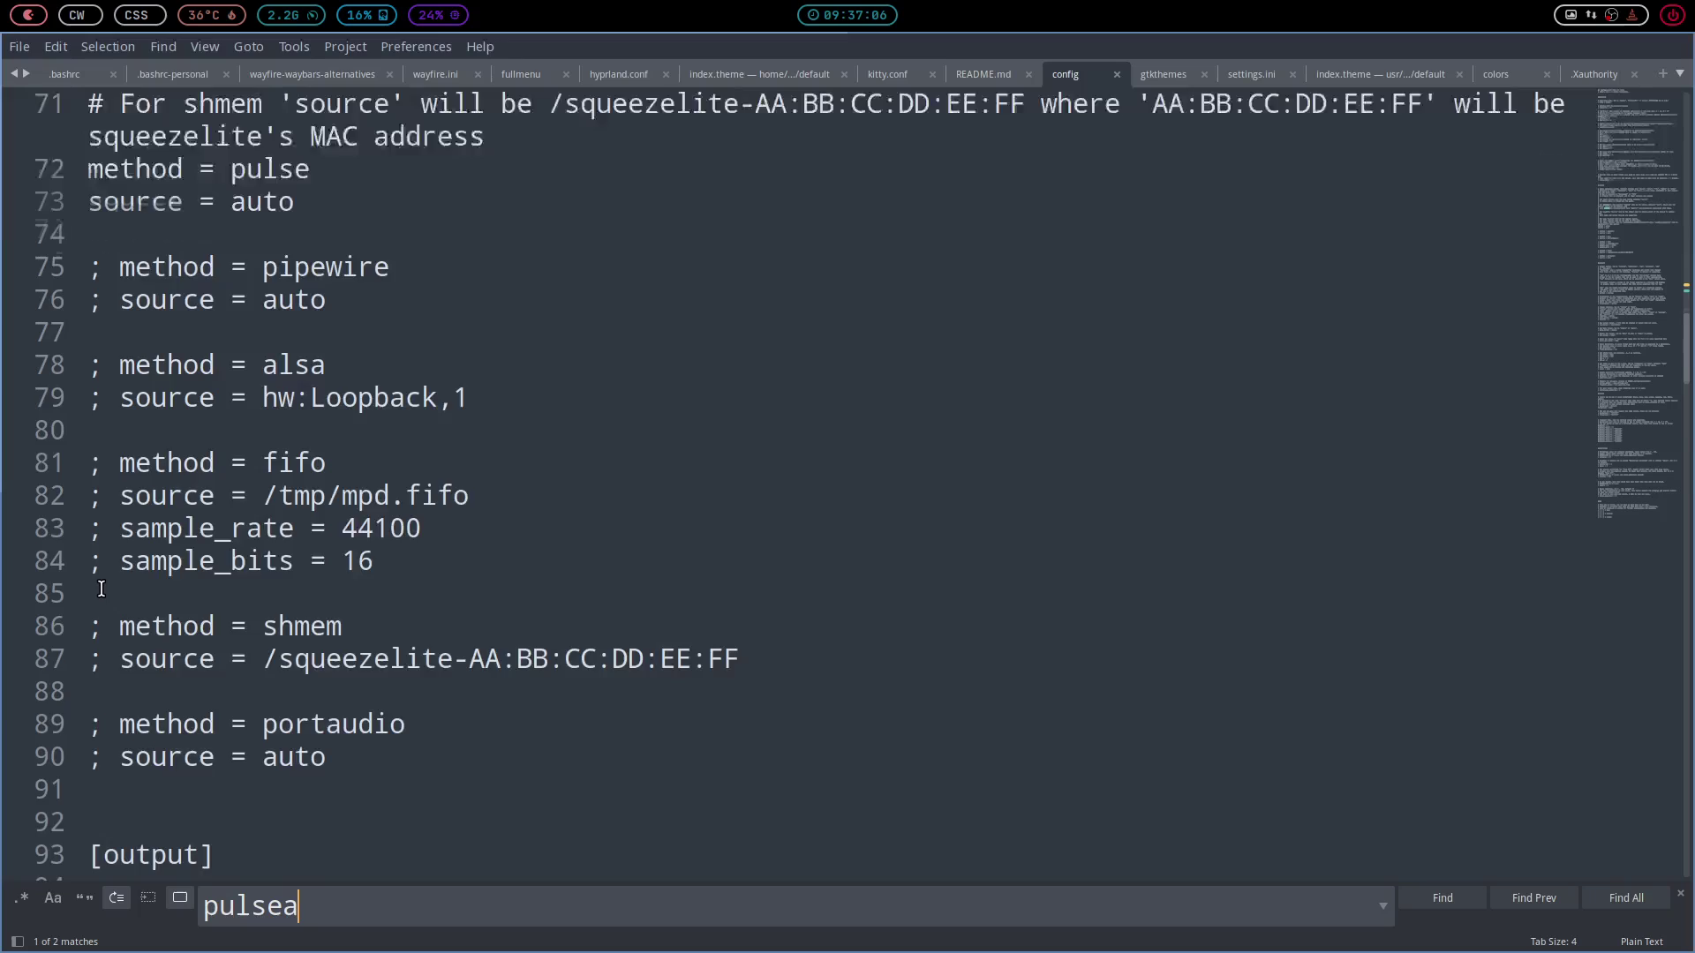
pyautogui.scroll(1, 100, 588)
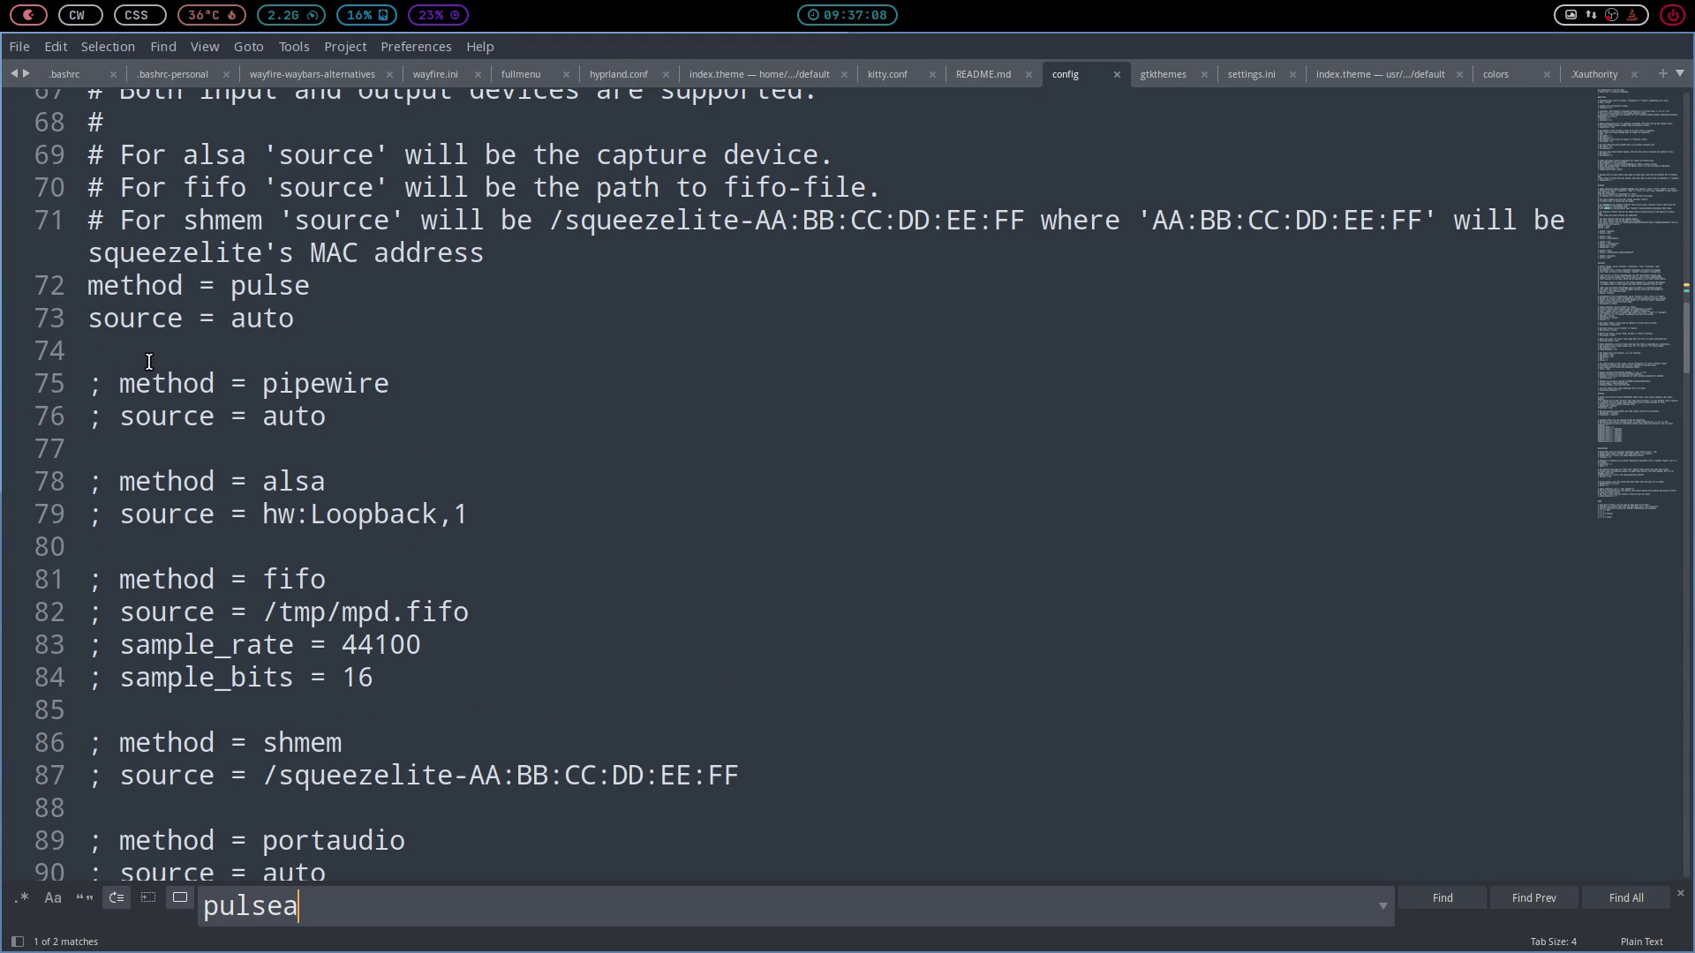
pyautogui.moveTo(318, 328); pyautogui.dragTo(62, 286)
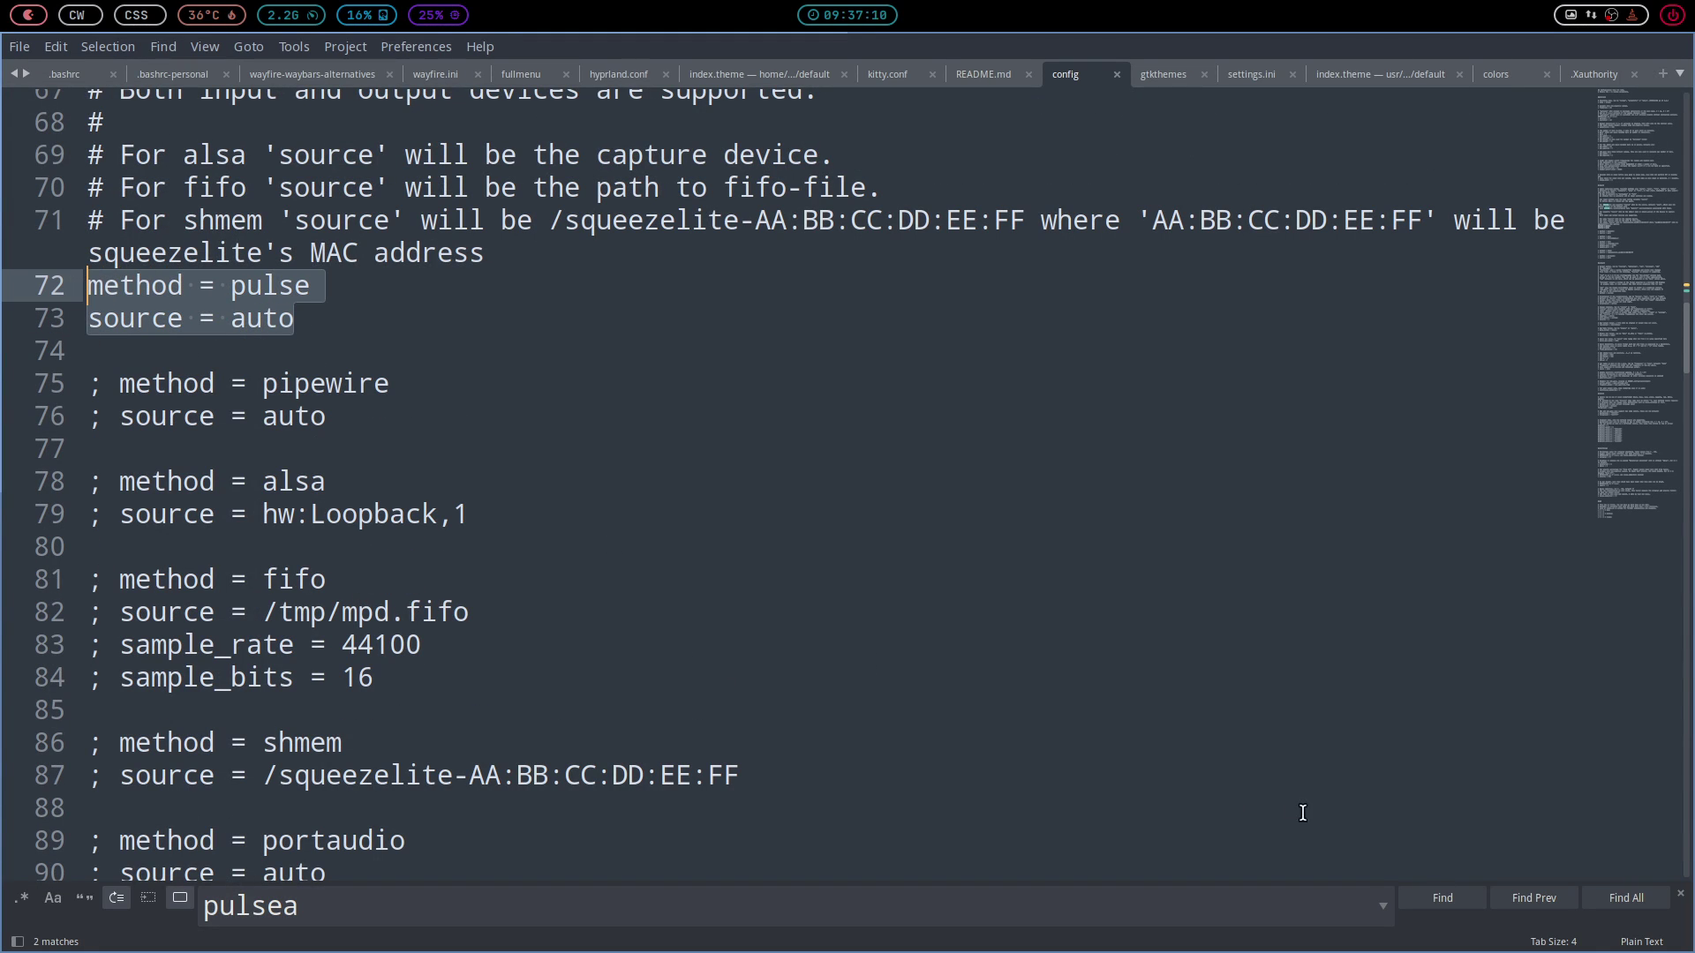
# Set the cava config's syntax to Perl and run 'audio' in a floating terminal to confirm pulseaudio.
pyautogui.click(1623, 945)
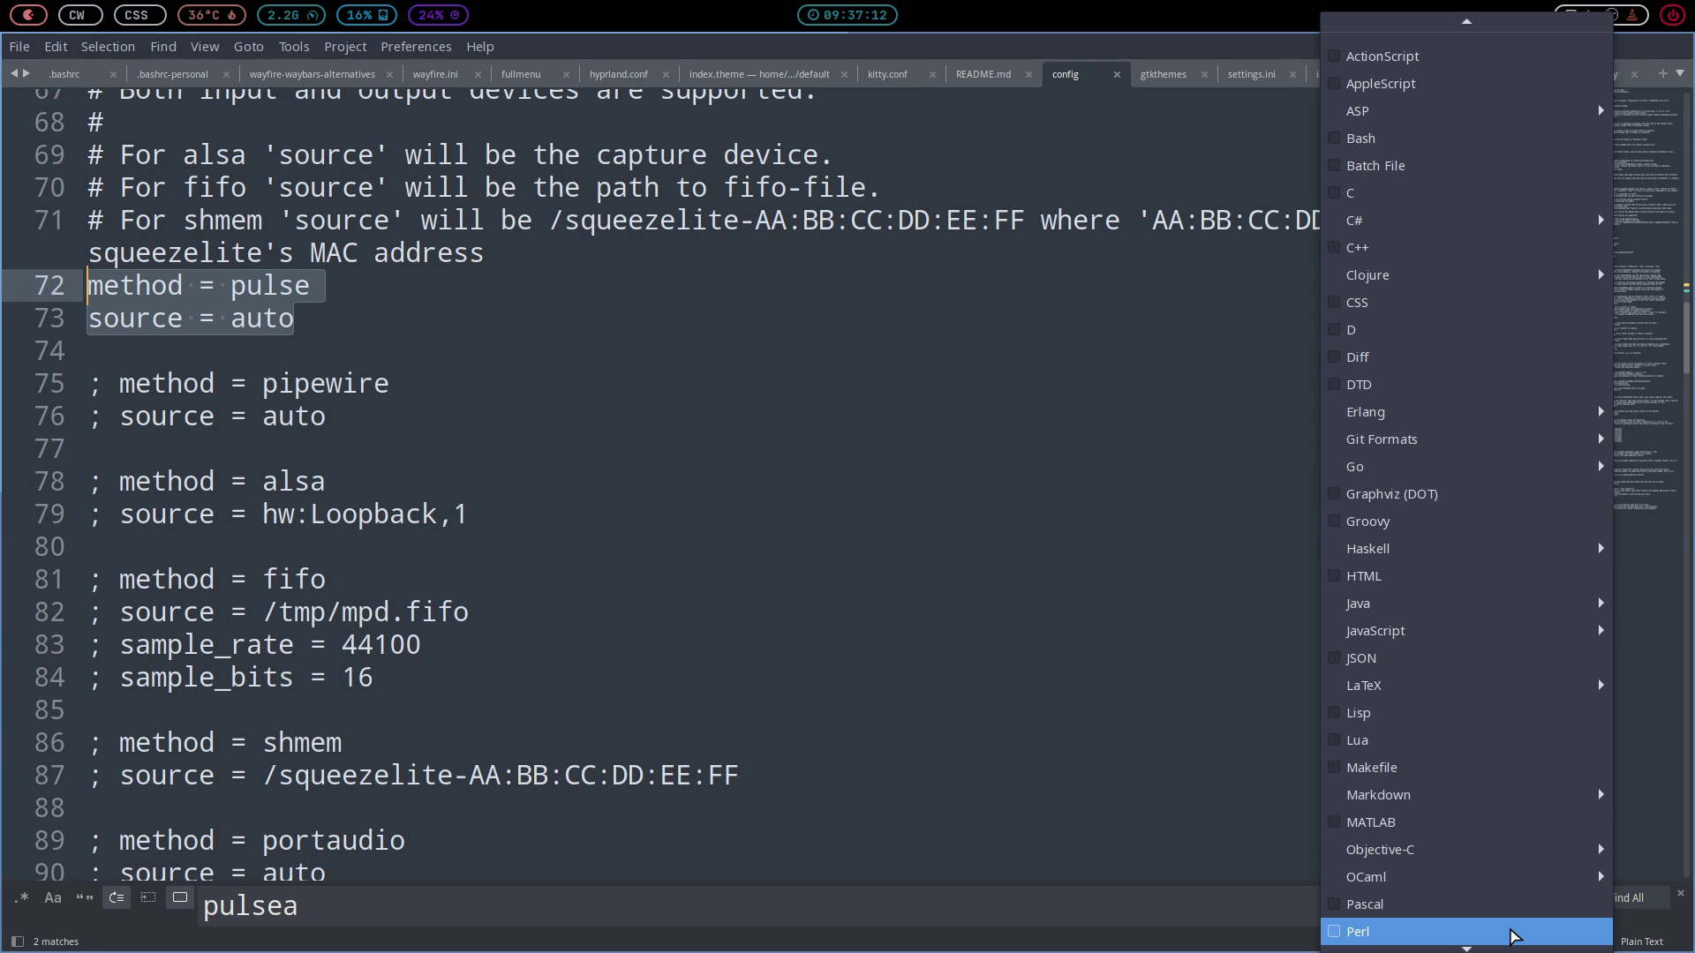
pyautogui.click(1512, 934)
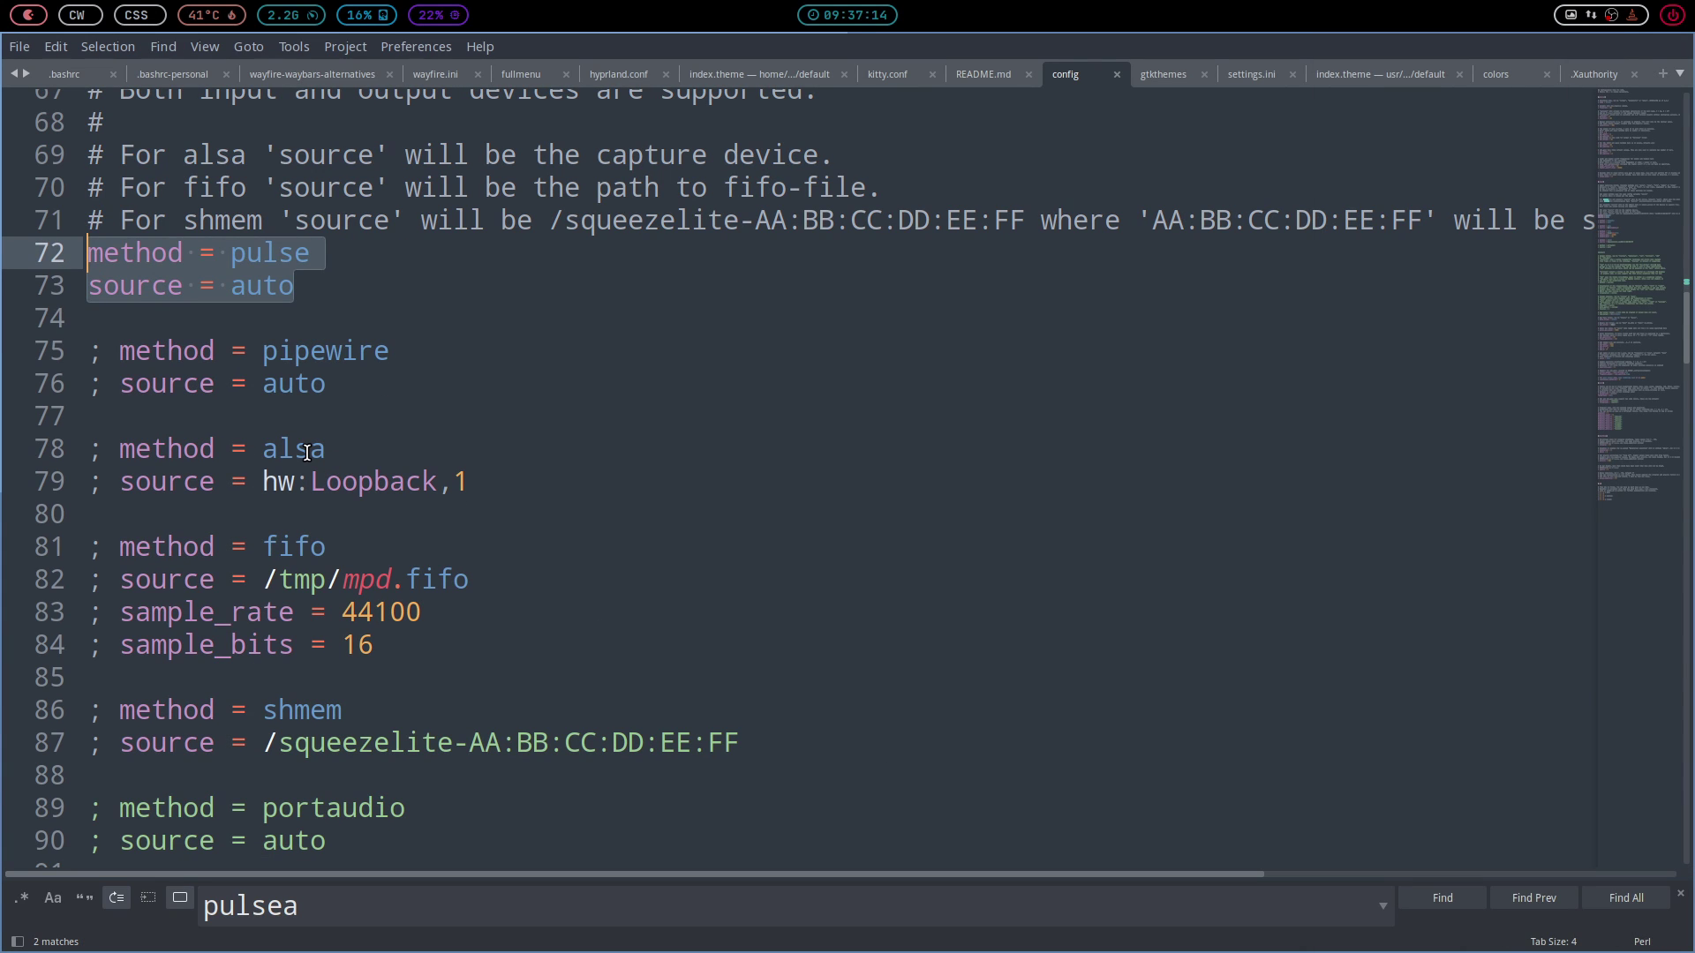
pyautogui.scroll(-3, 305, 452)
pyautogui.scroll(-4, 306, 451)
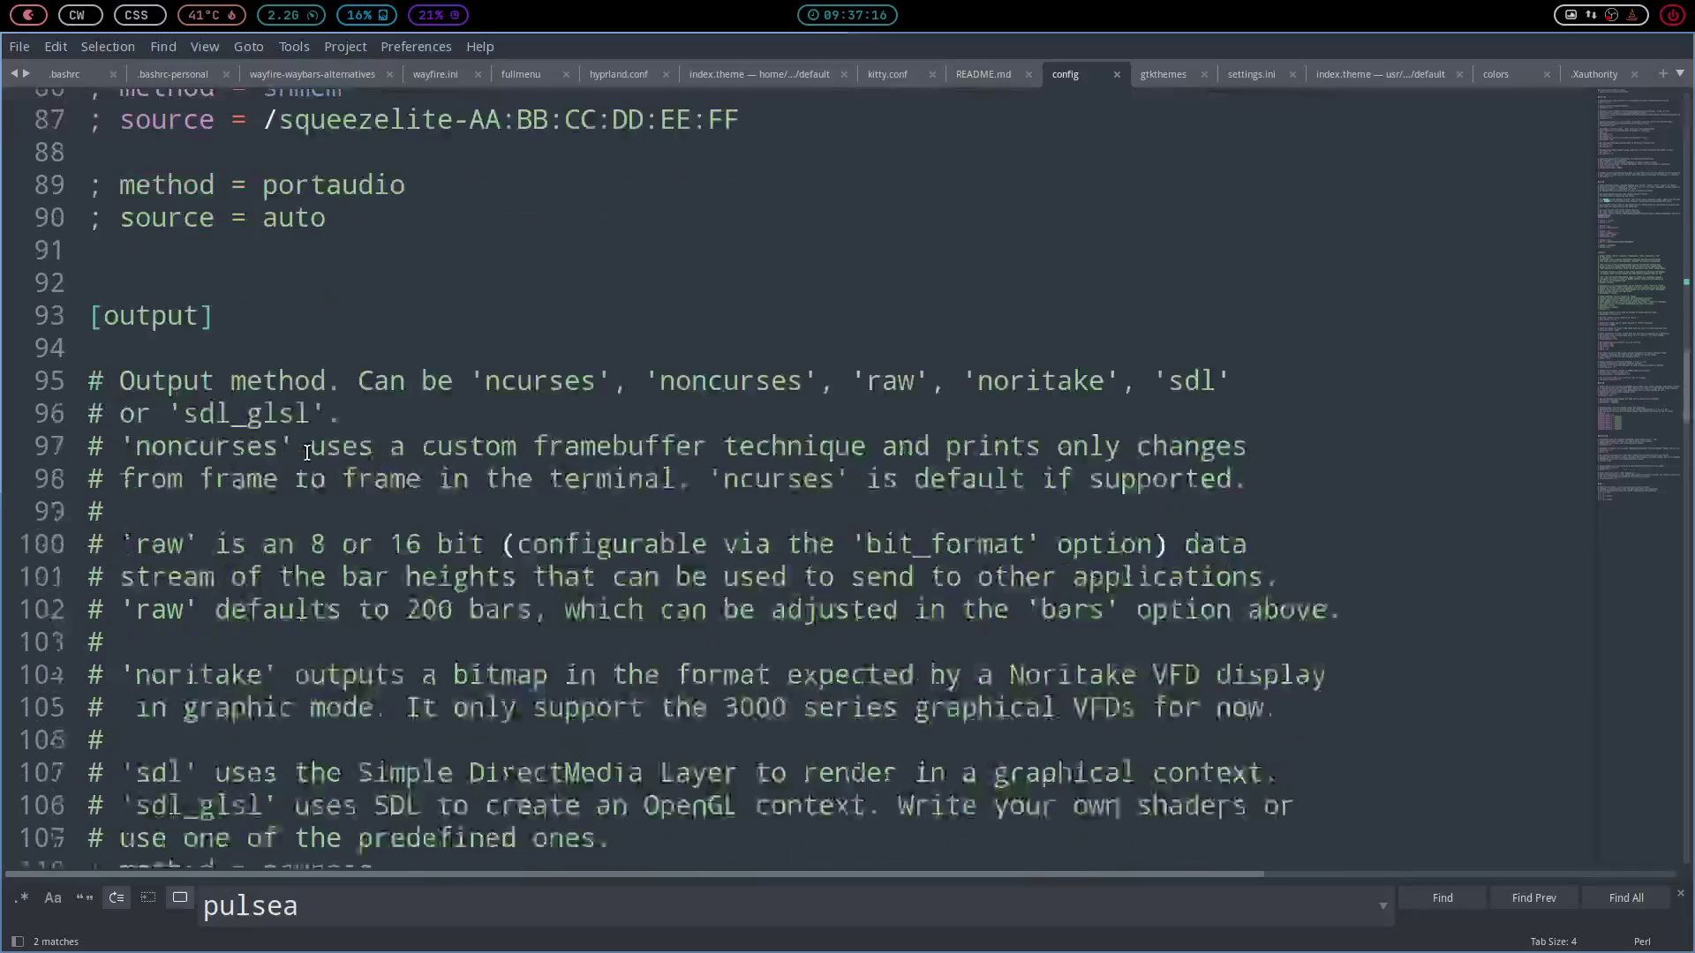
pyautogui.scroll(-1, 306, 451)
pyautogui.scroll(-3, 307, 452)
pyautogui.scroll(-2, 306, 451)
pyautogui.scroll(-4, 307, 451)
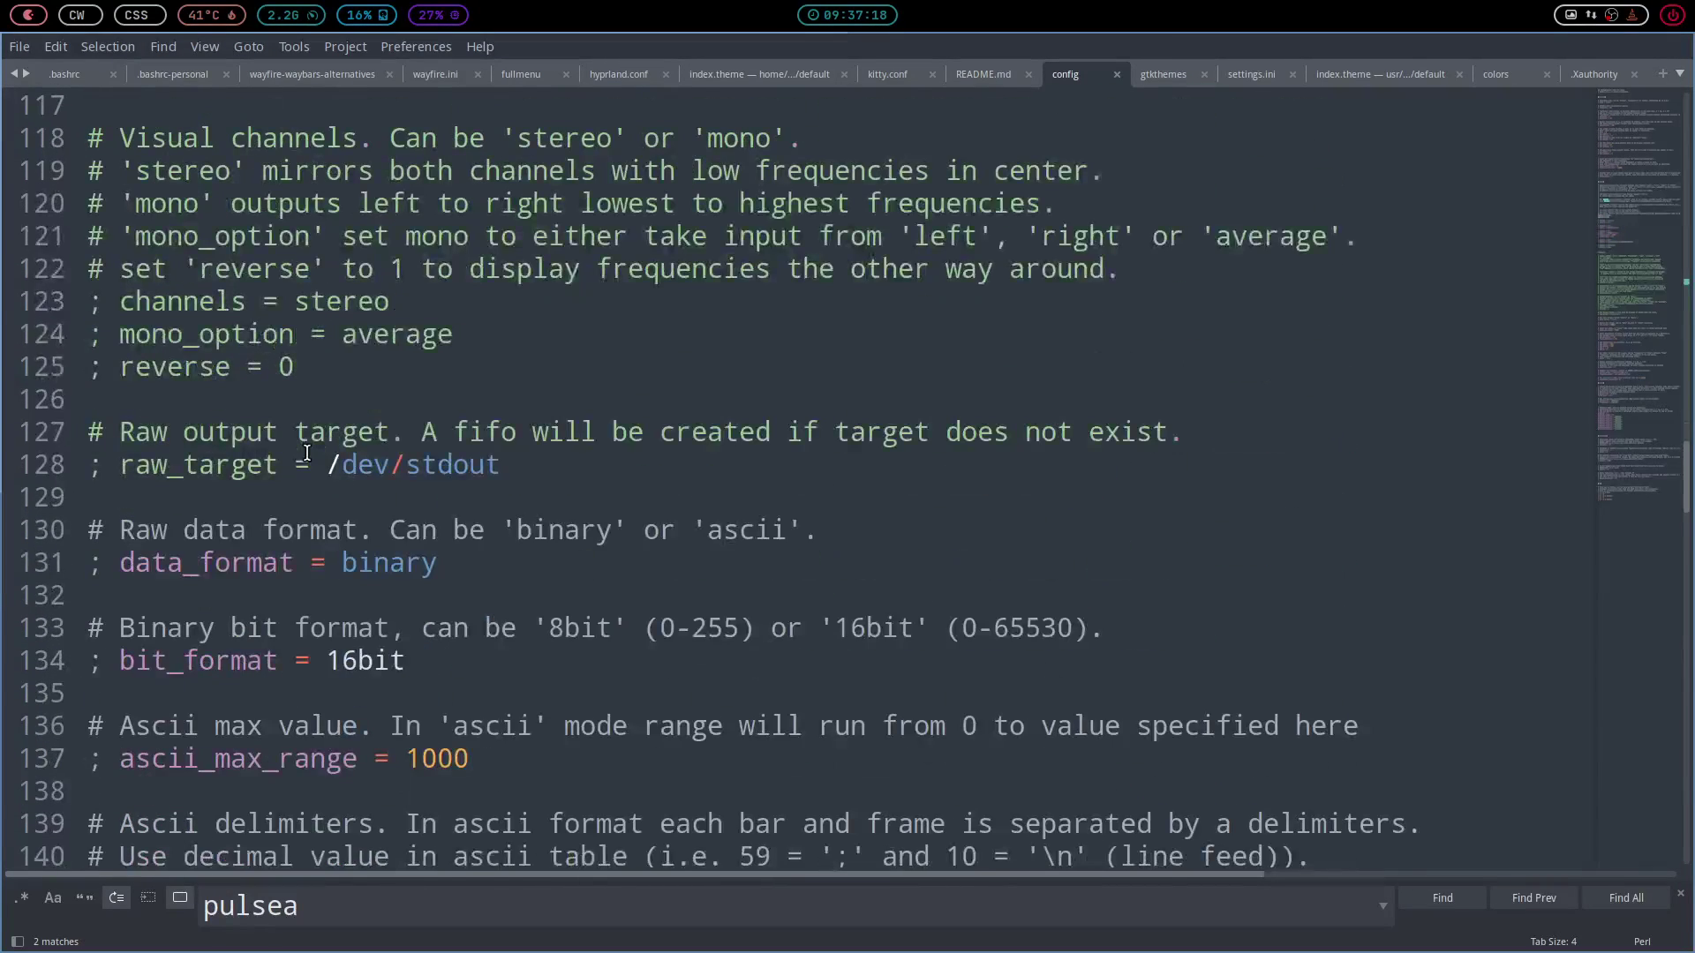
pyautogui.scroll(2, 305, 452)
pyautogui.press('super+Return')
pyautogui.write('audio')
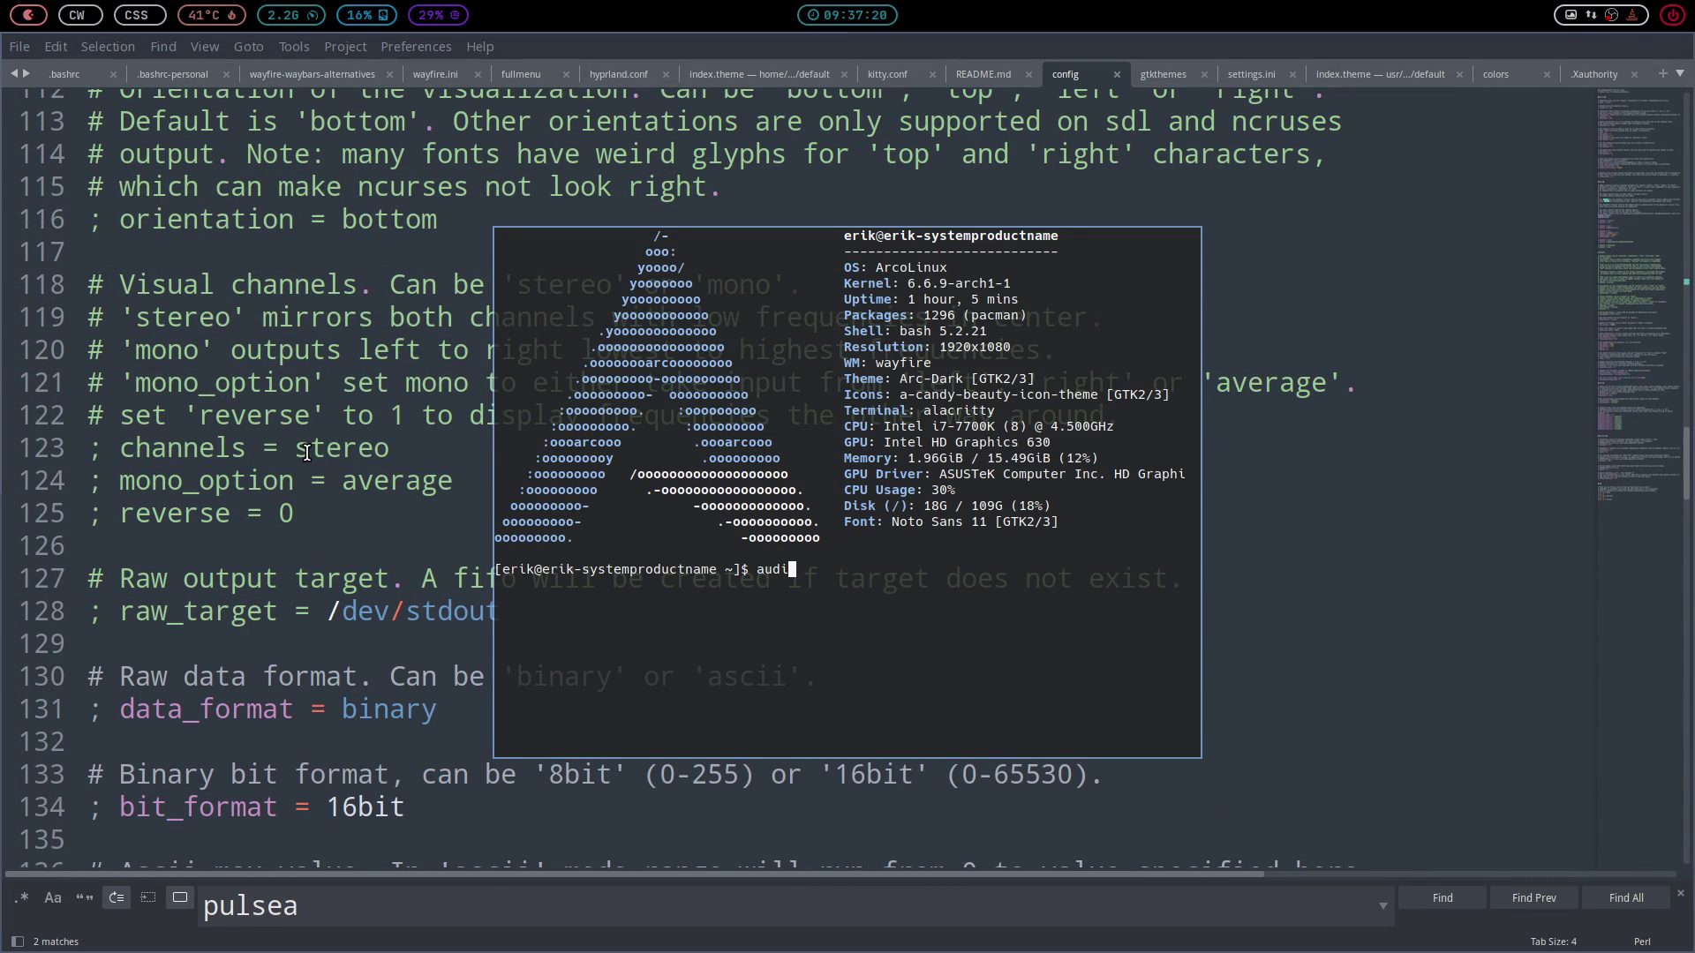
pyautogui.press('Return')
pyautogui.press('super+q')
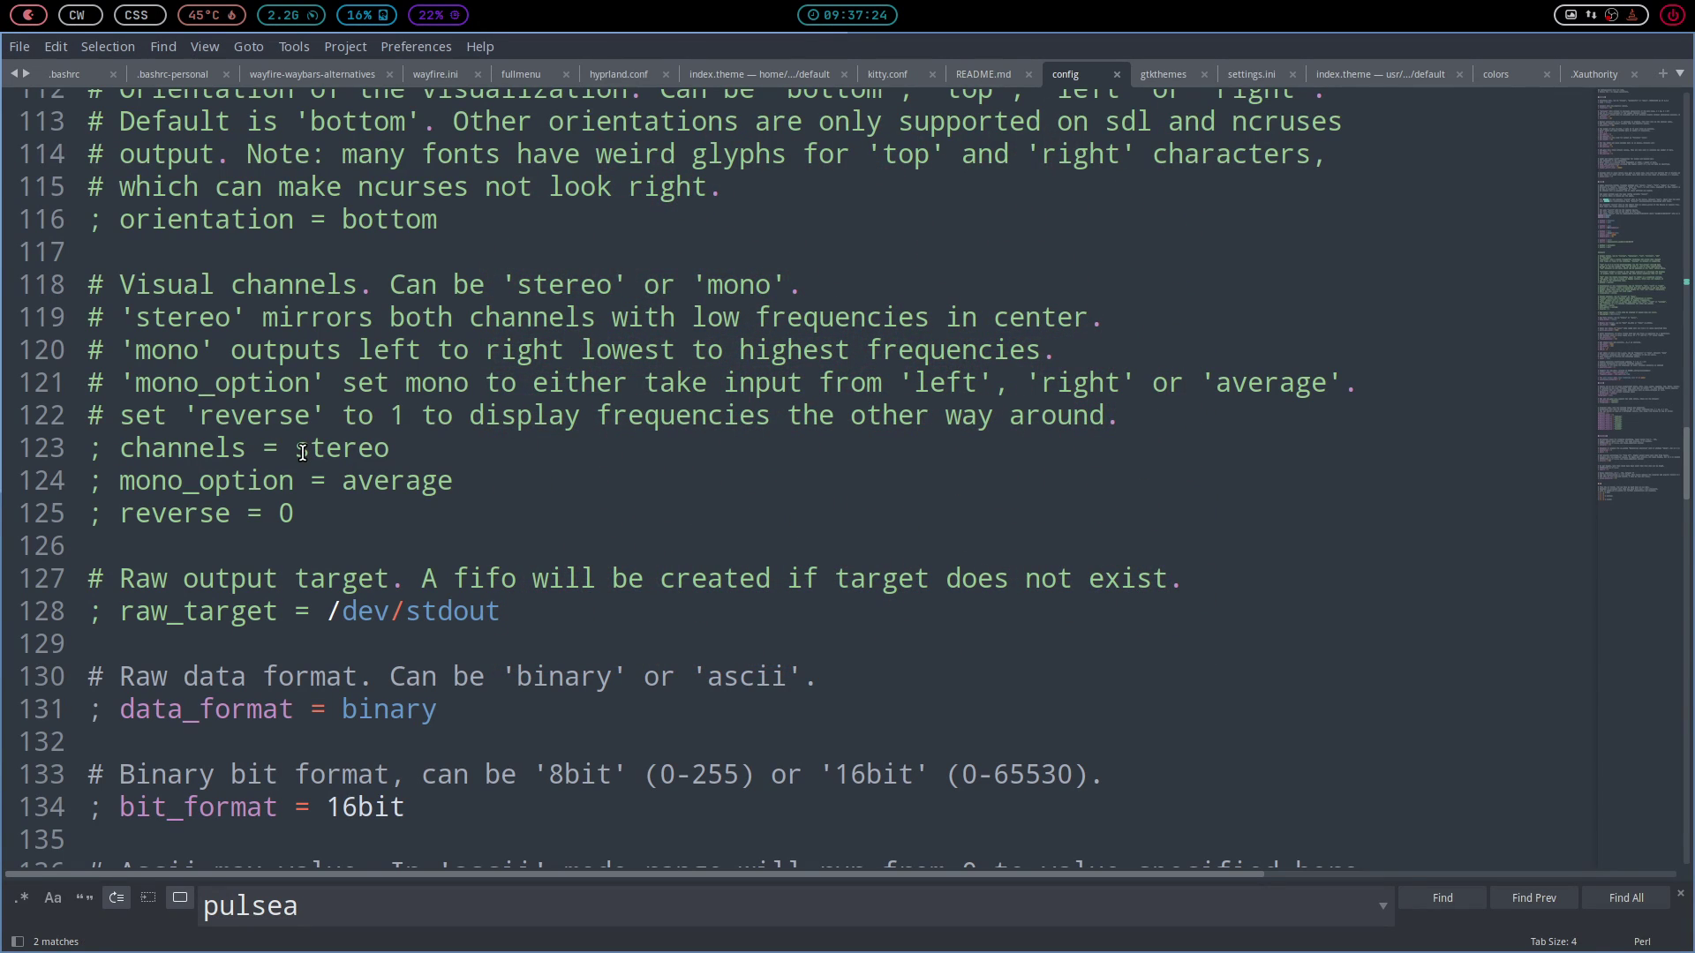
pyautogui.scroll(4, 307, 485)
pyautogui.scroll(2, 305, 485)
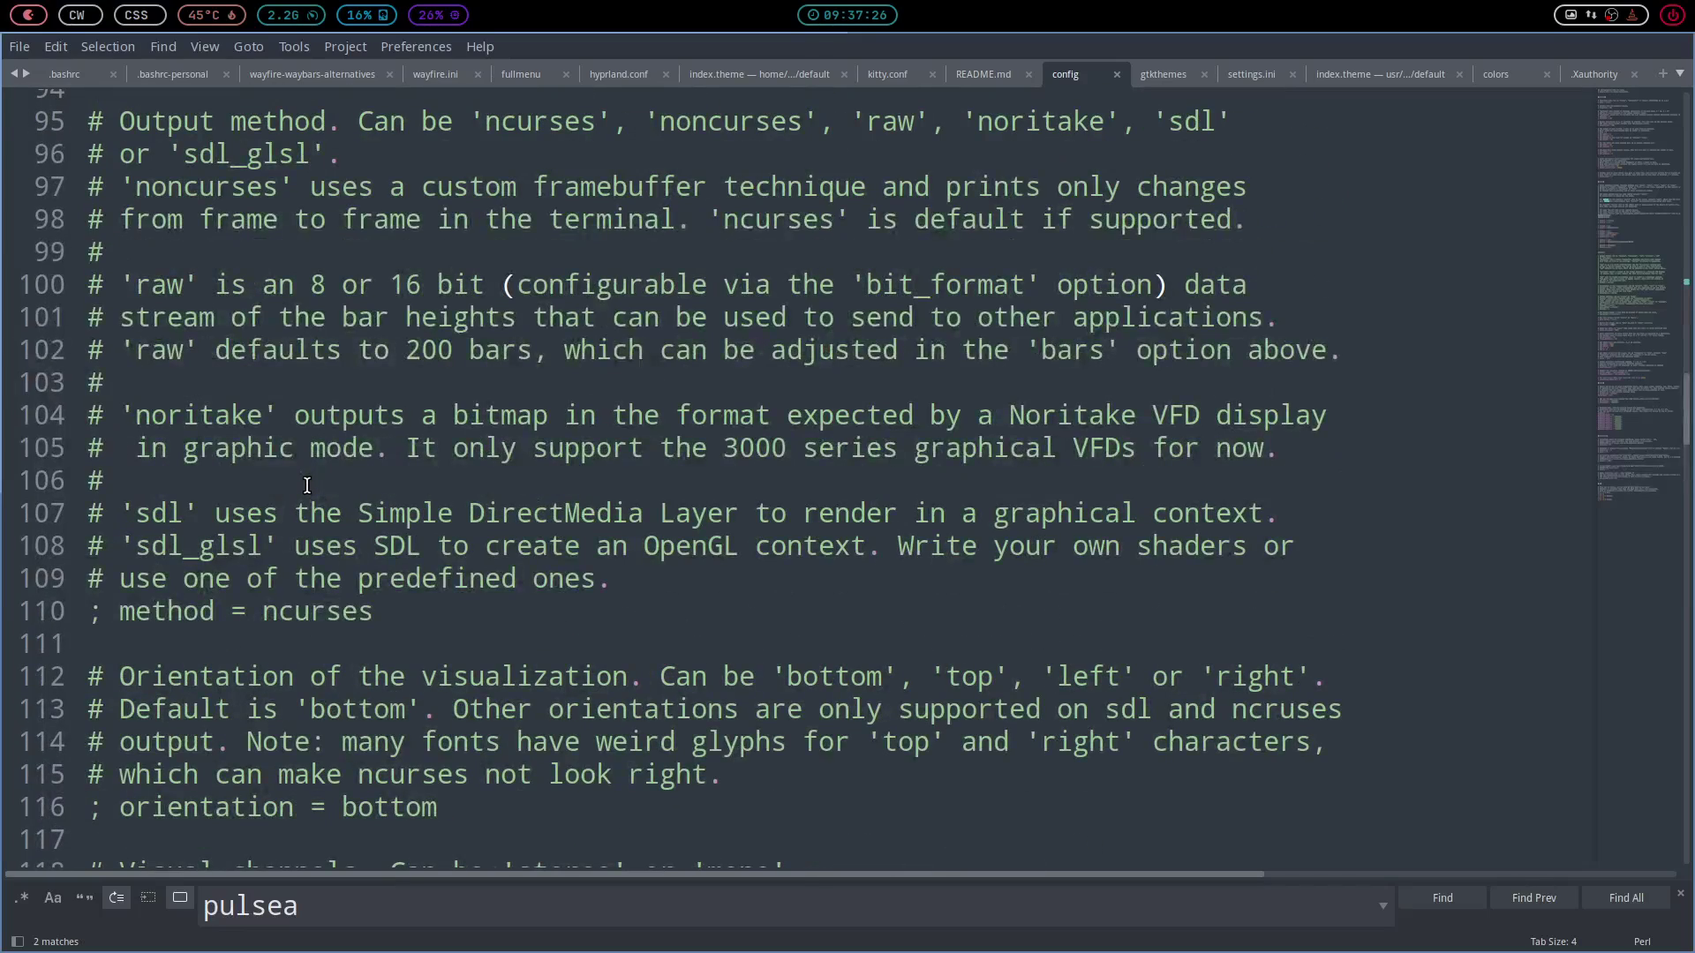
pyautogui.scroll(-4, 306, 485)
pyautogui.scroll(-3, 306, 485)
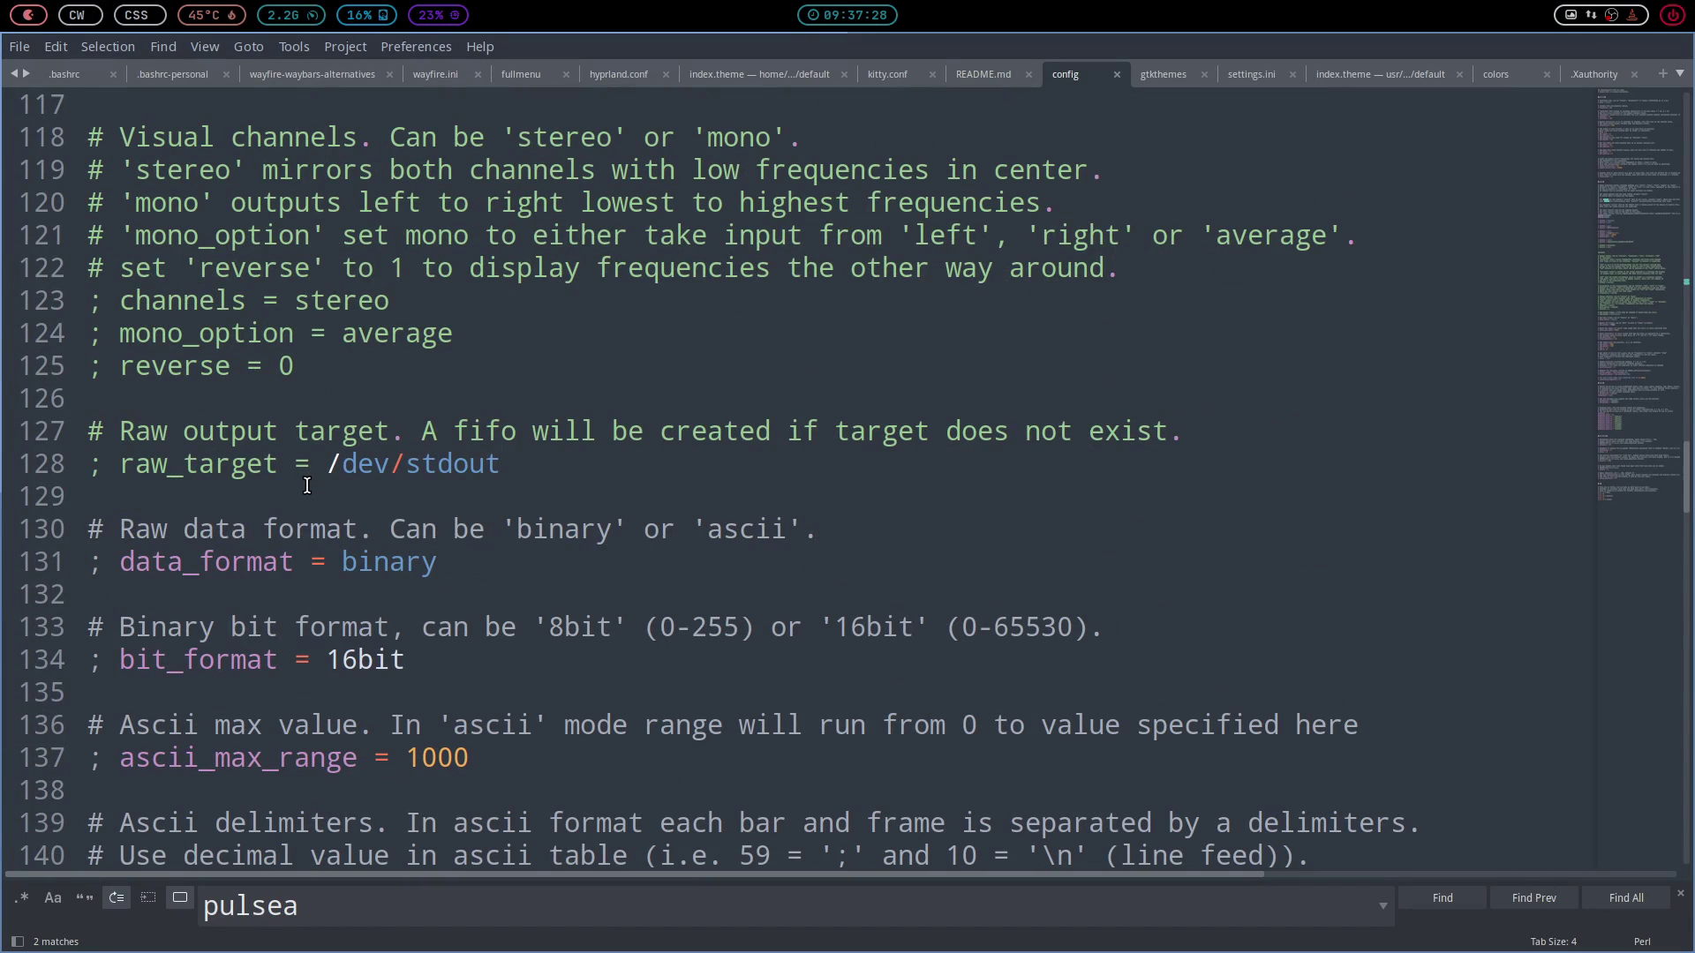
pyautogui.moveTo(1030, 53); pyautogui.dragTo(1692, 348)
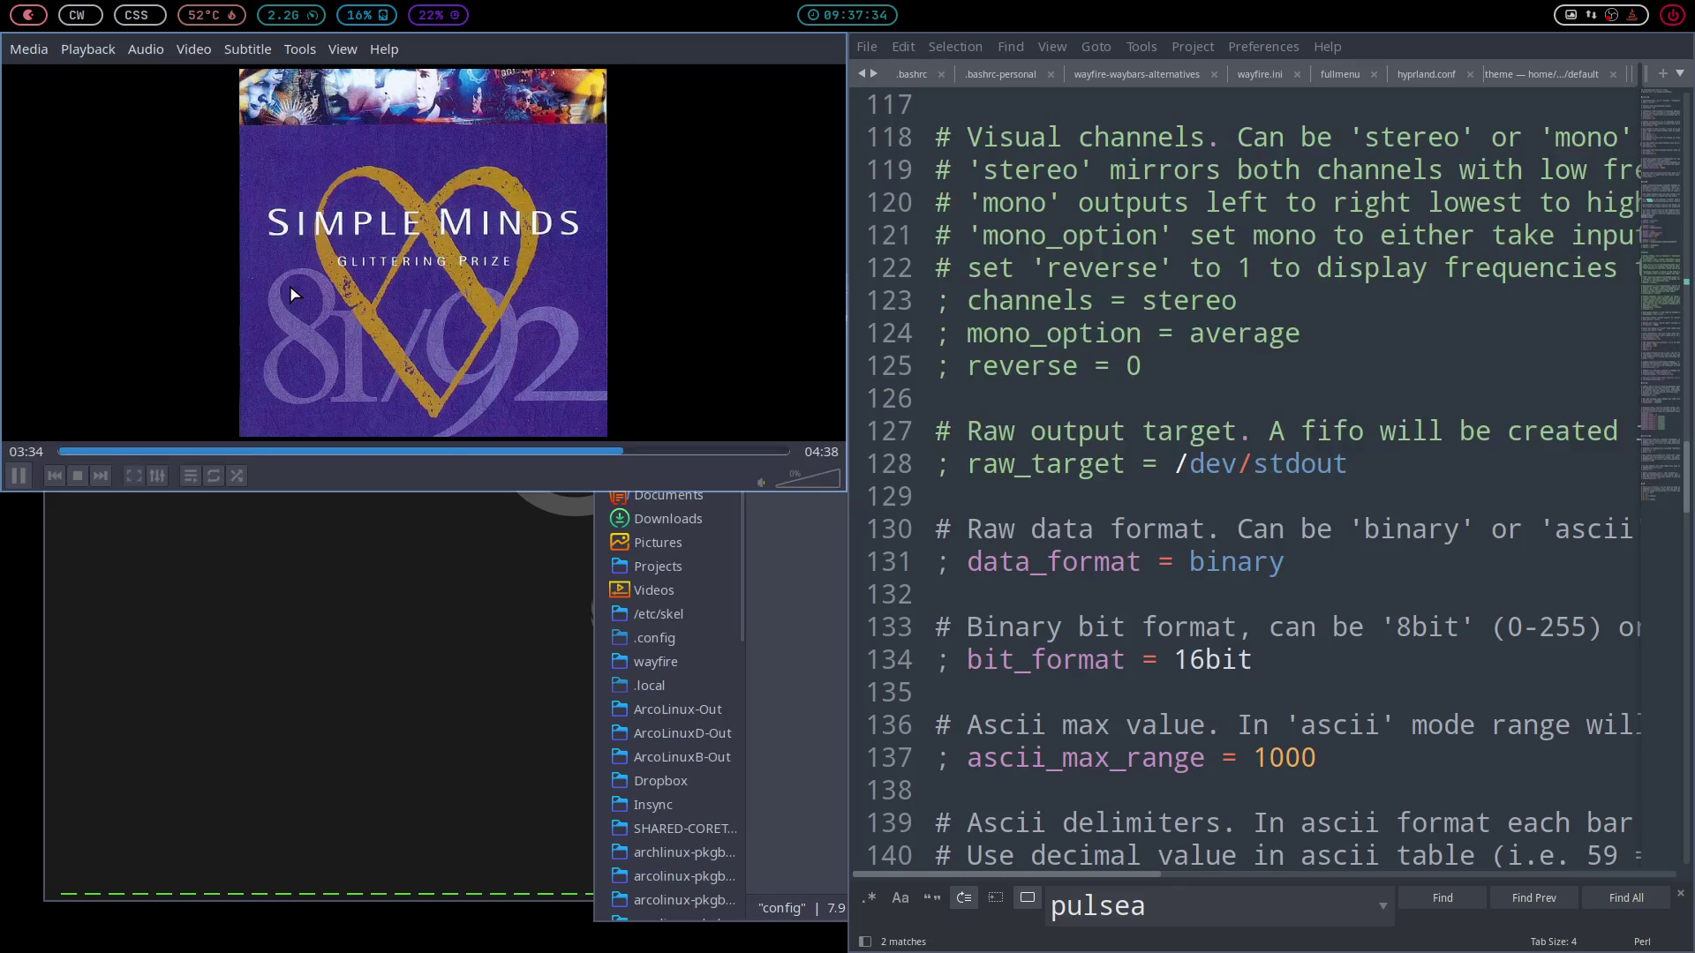
pyautogui.press('super+Return')
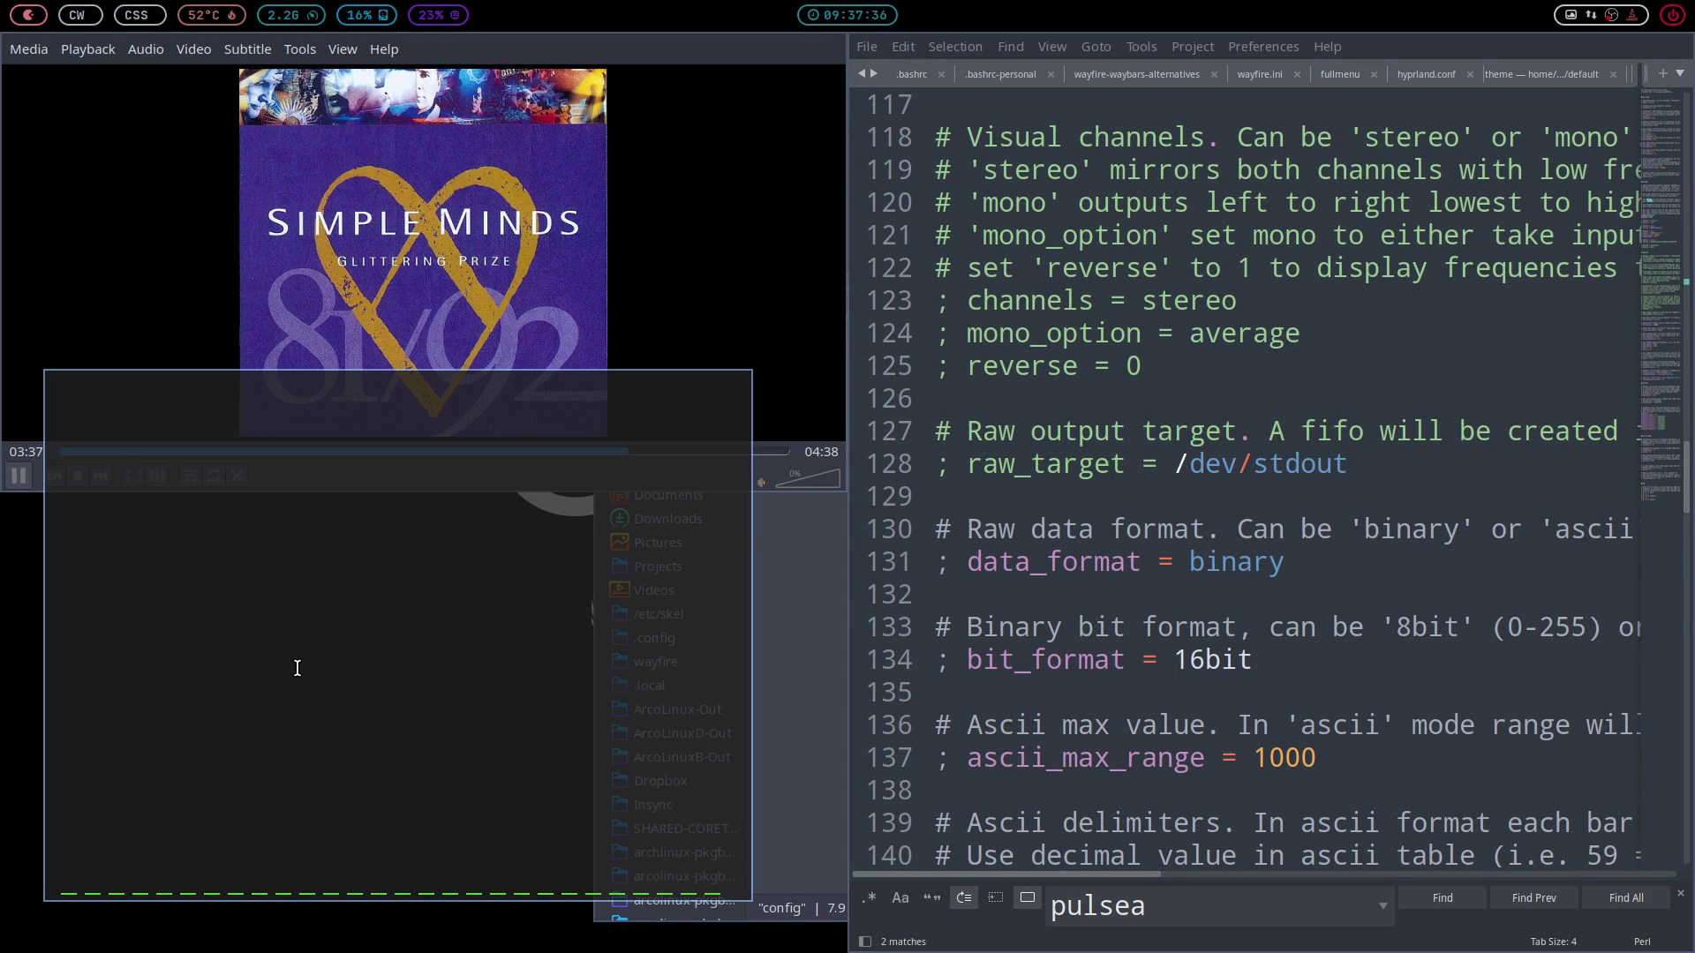
pyautogui.click(1340, 666)
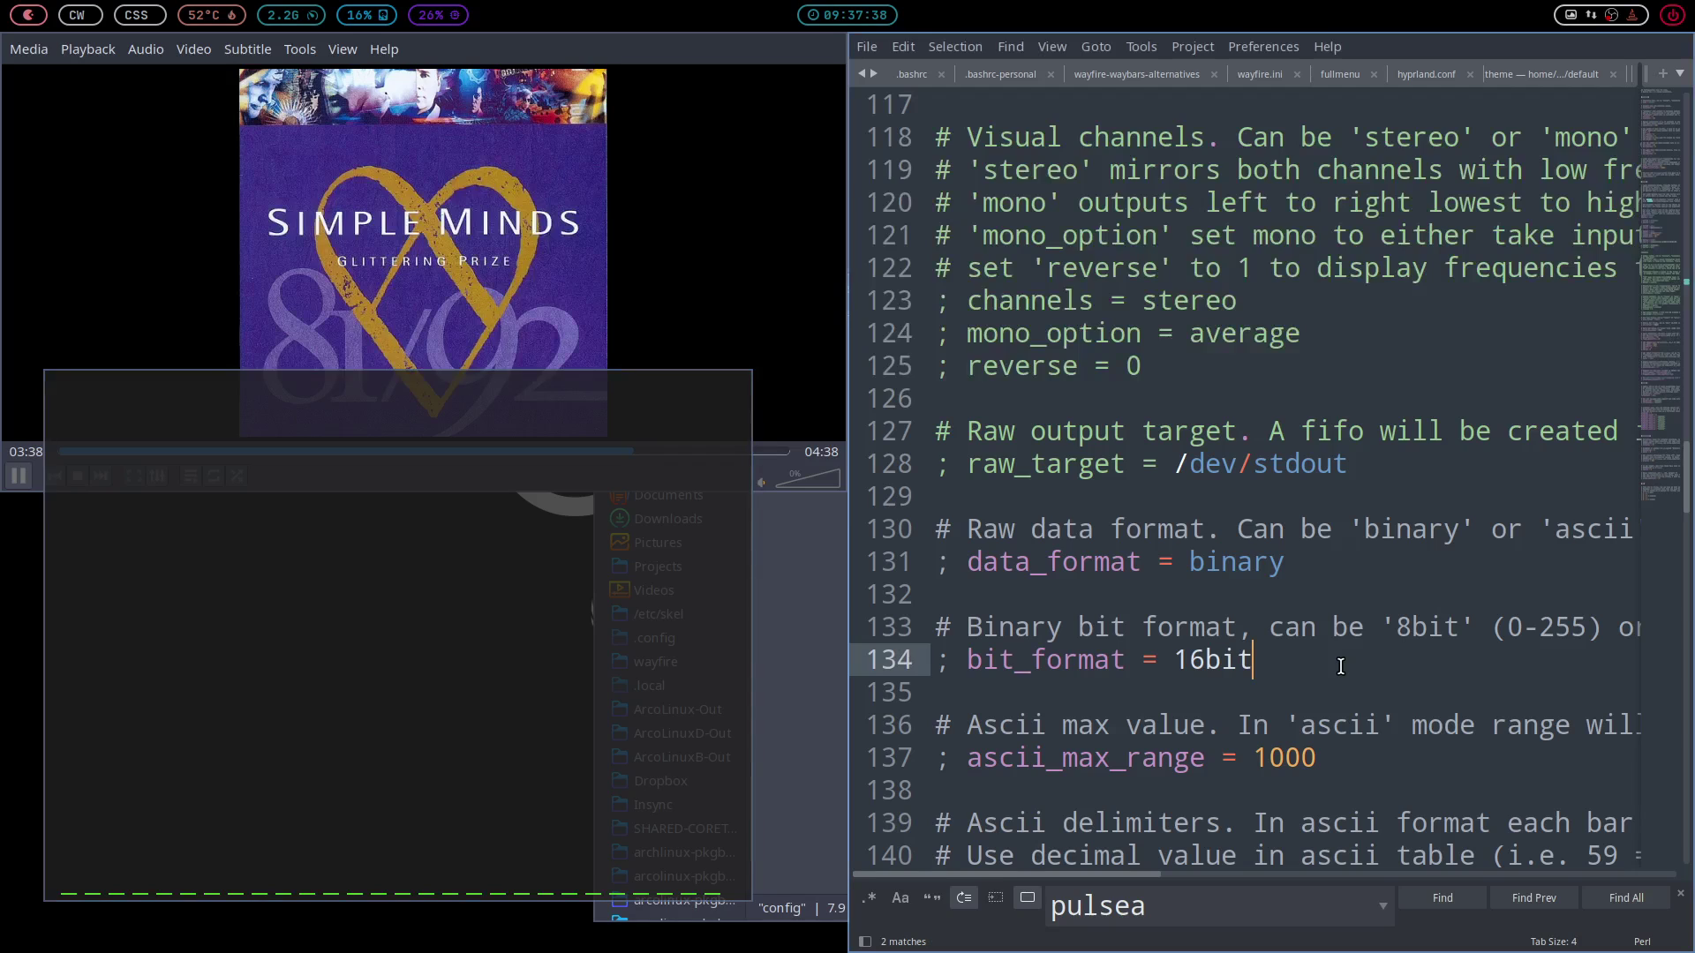
pyautogui.scroll(-5, 1340, 665)
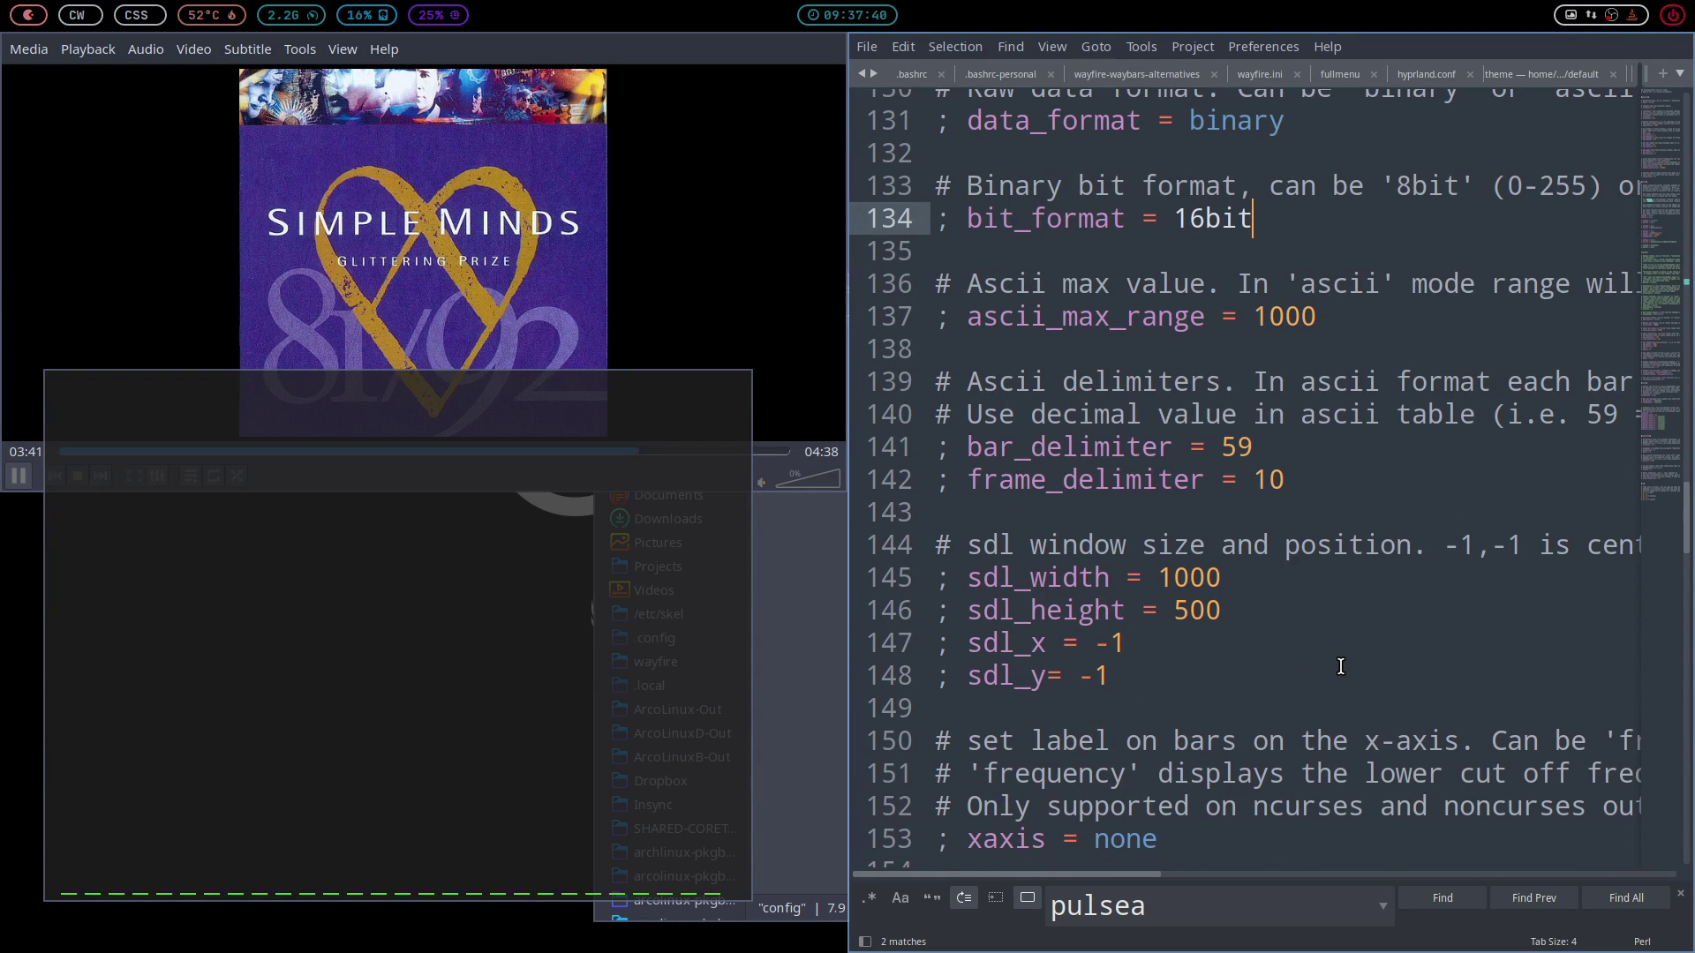
pyautogui.scroll(-2, 1340, 666)
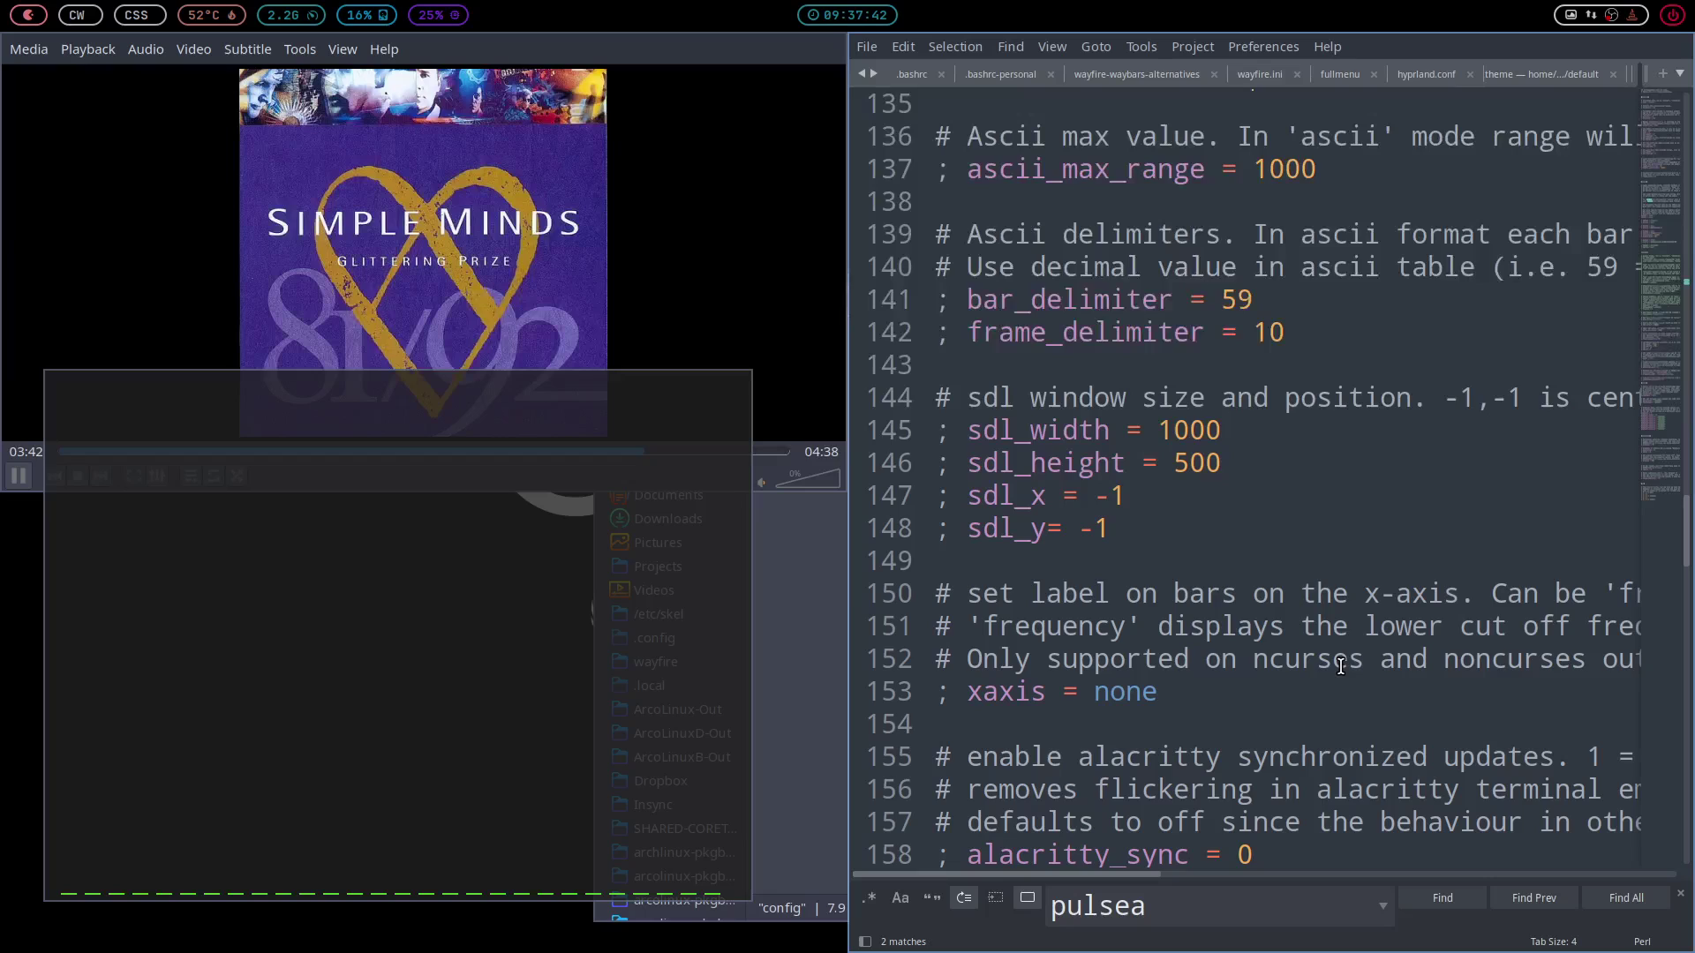
pyautogui.scroll(-5, 1340, 665)
pyautogui.scroll(2, 1340, 666)
pyautogui.scroll(-1, 1340, 667)
pyautogui.scroll(-4, 1339, 666)
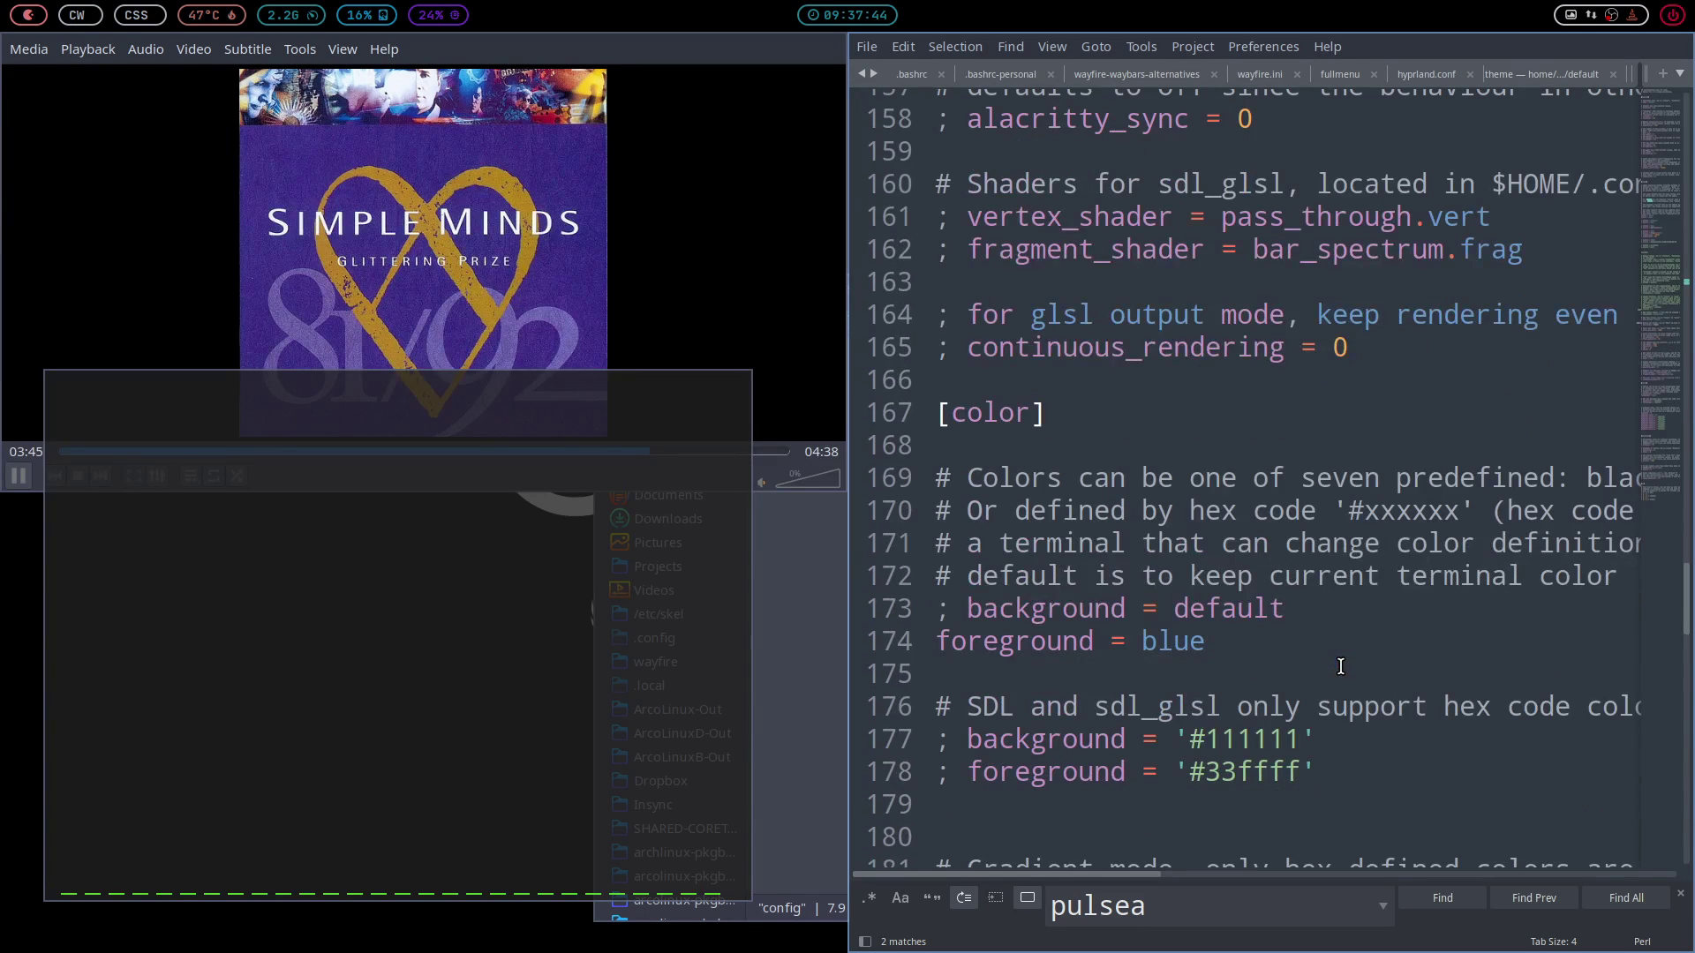
pyautogui.scroll(-5, 1341, 666)
pyautogui.scroll(-1, 1340, 666)
pyautogui.scroll(-5, 1339, 666)
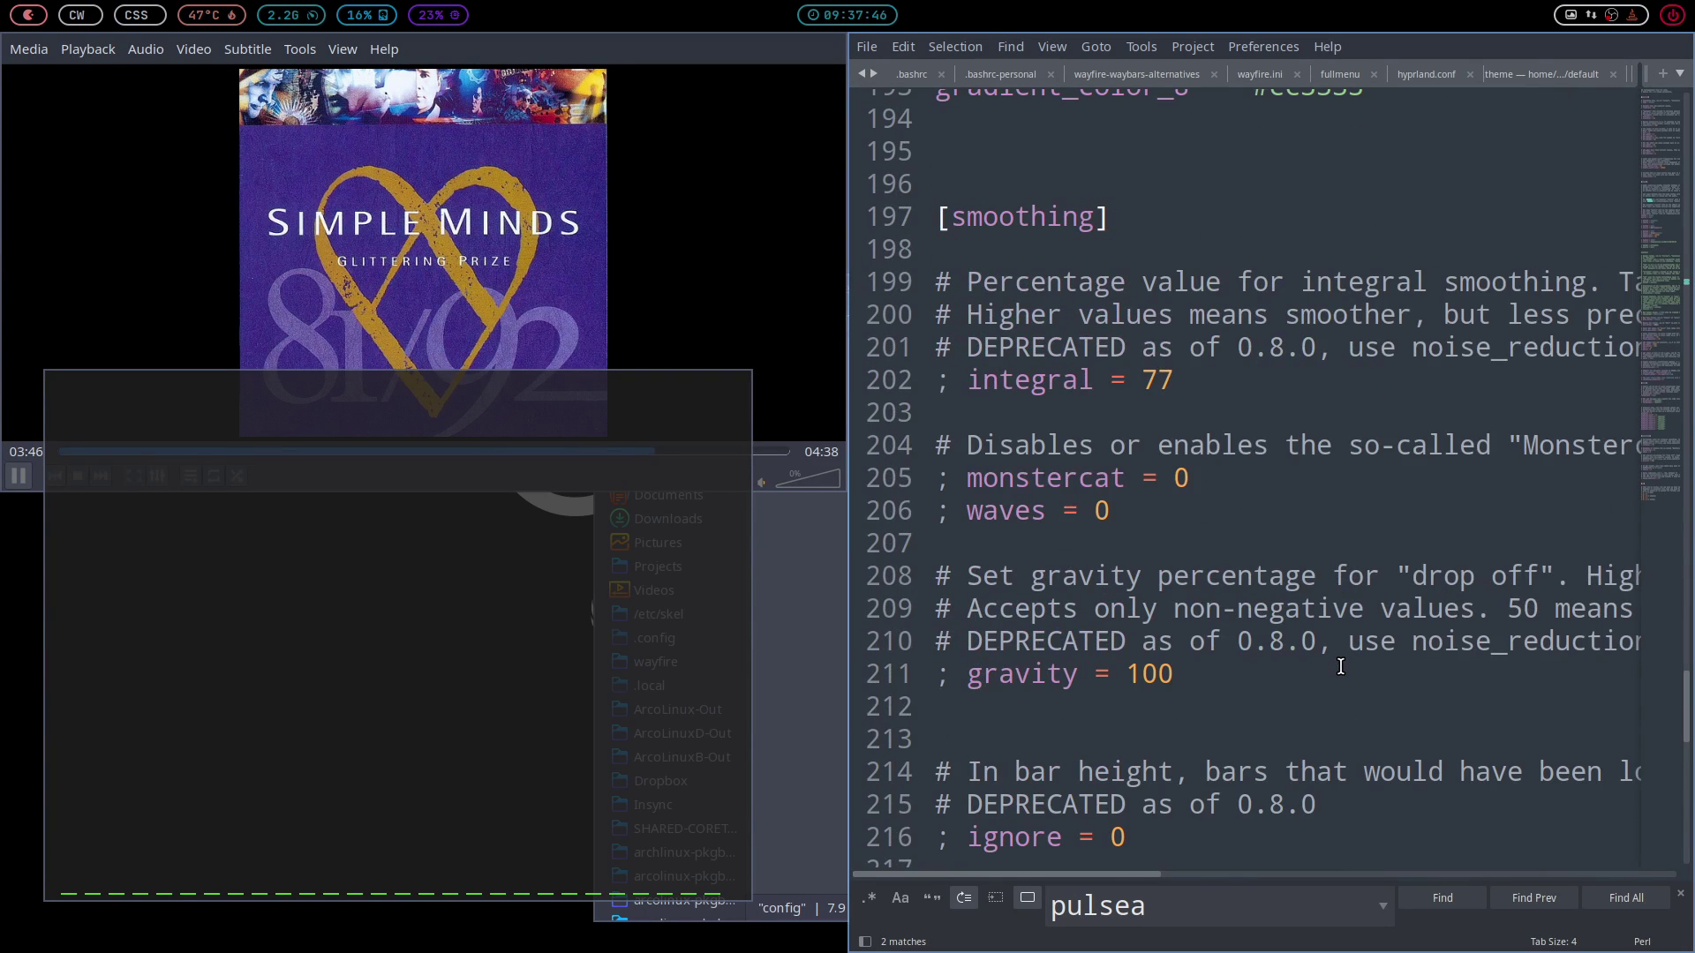
pyautogui.scroll(-6, 1340, 666)
pyautogui.scroll(-7, 1341, 666)
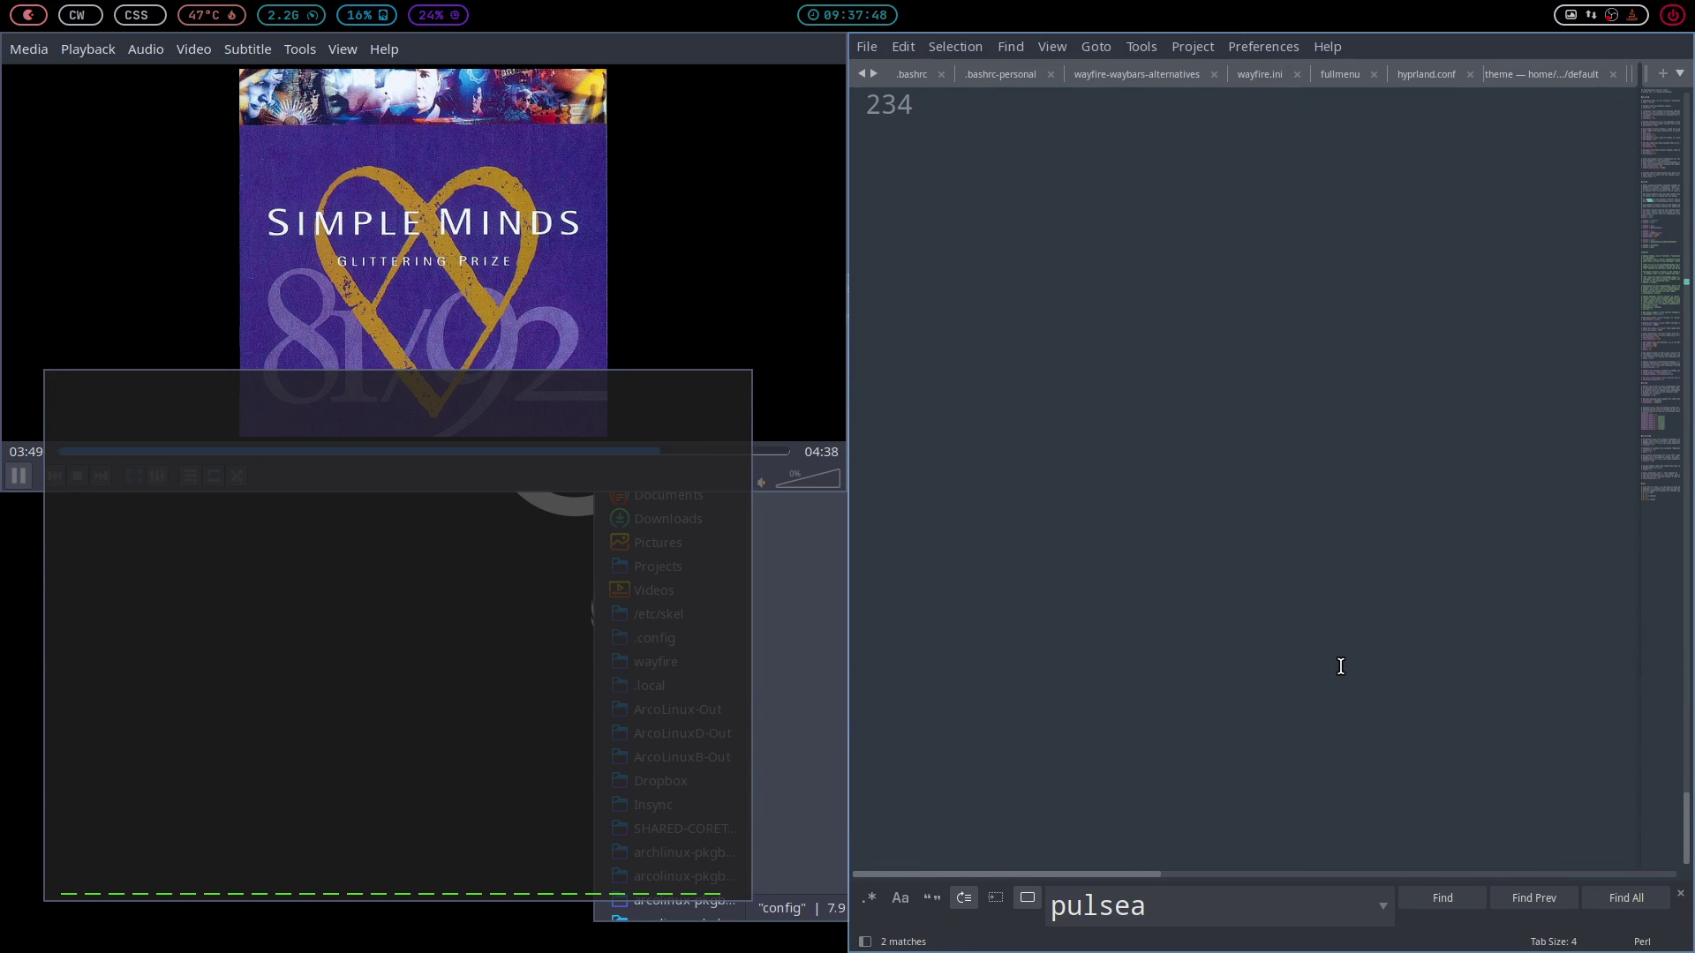
pyautogui.scroll(7, 1340, 665)
pyautogui.scroll(8, 1341, 666)
pyautogui.scroll(1, 1340, 666)
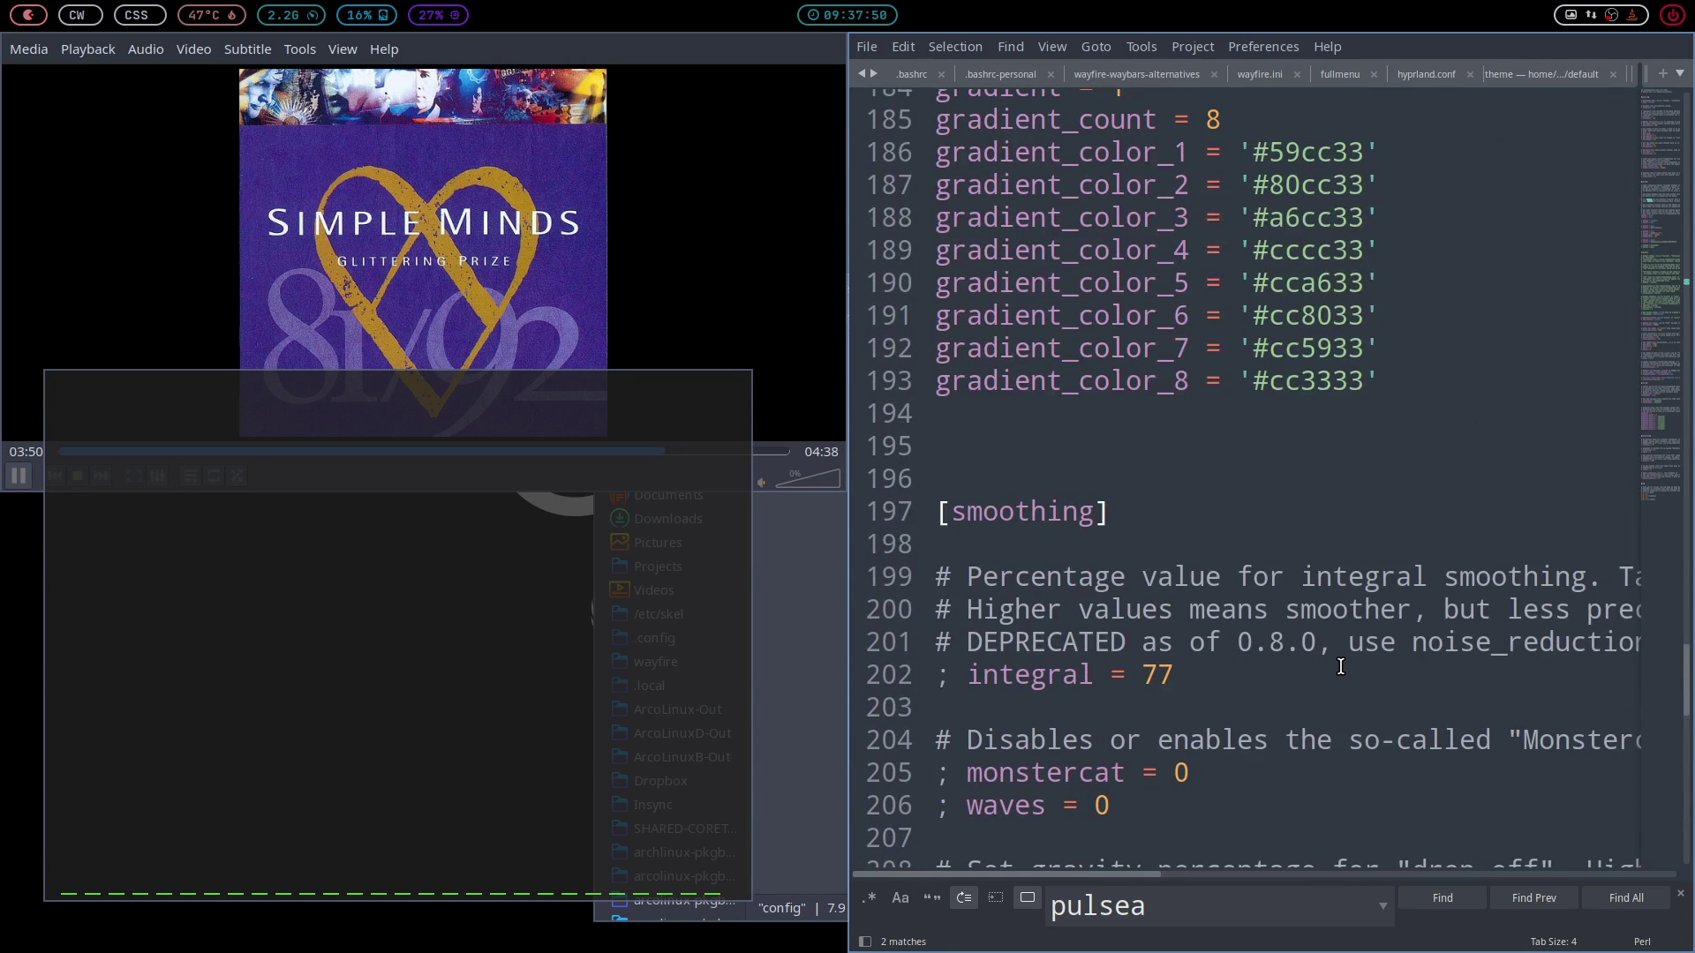
pyautogui.scroll(-1, 1341, 666)
pyautogui.scroll(6, 1340, 666)
pyautogui.scroll(3, 1340, 666)
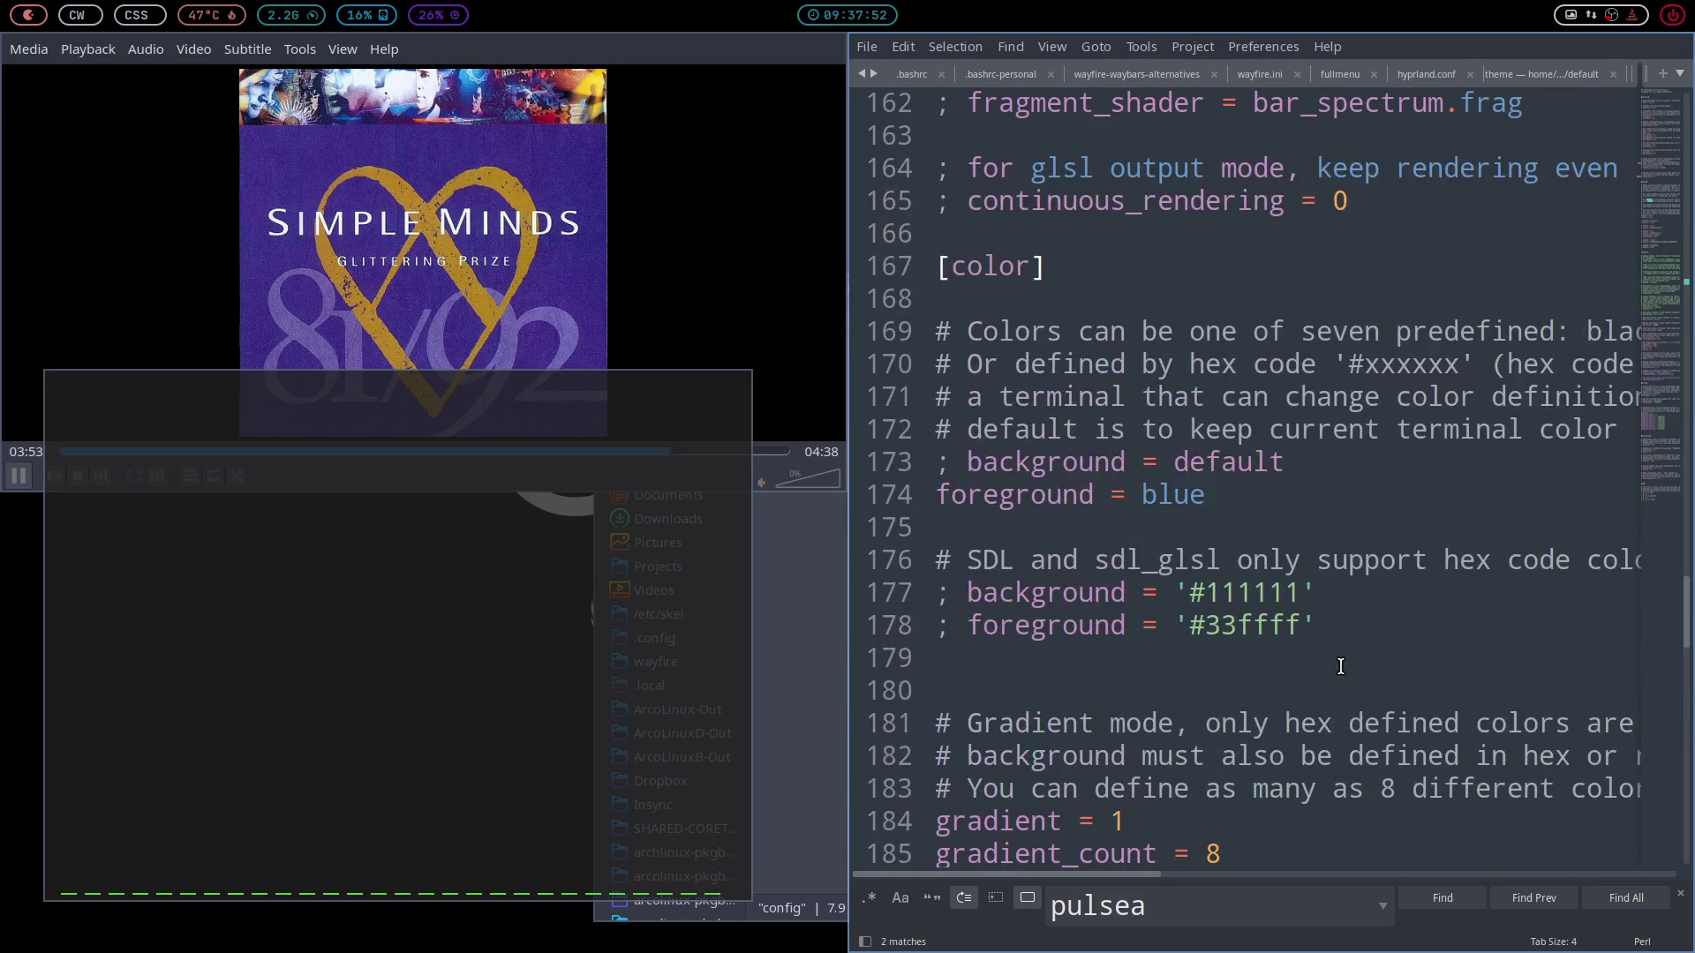
pyautogui.scroll(4, 1341, 666)
pyautogui.scroll(1, 1340, 666)
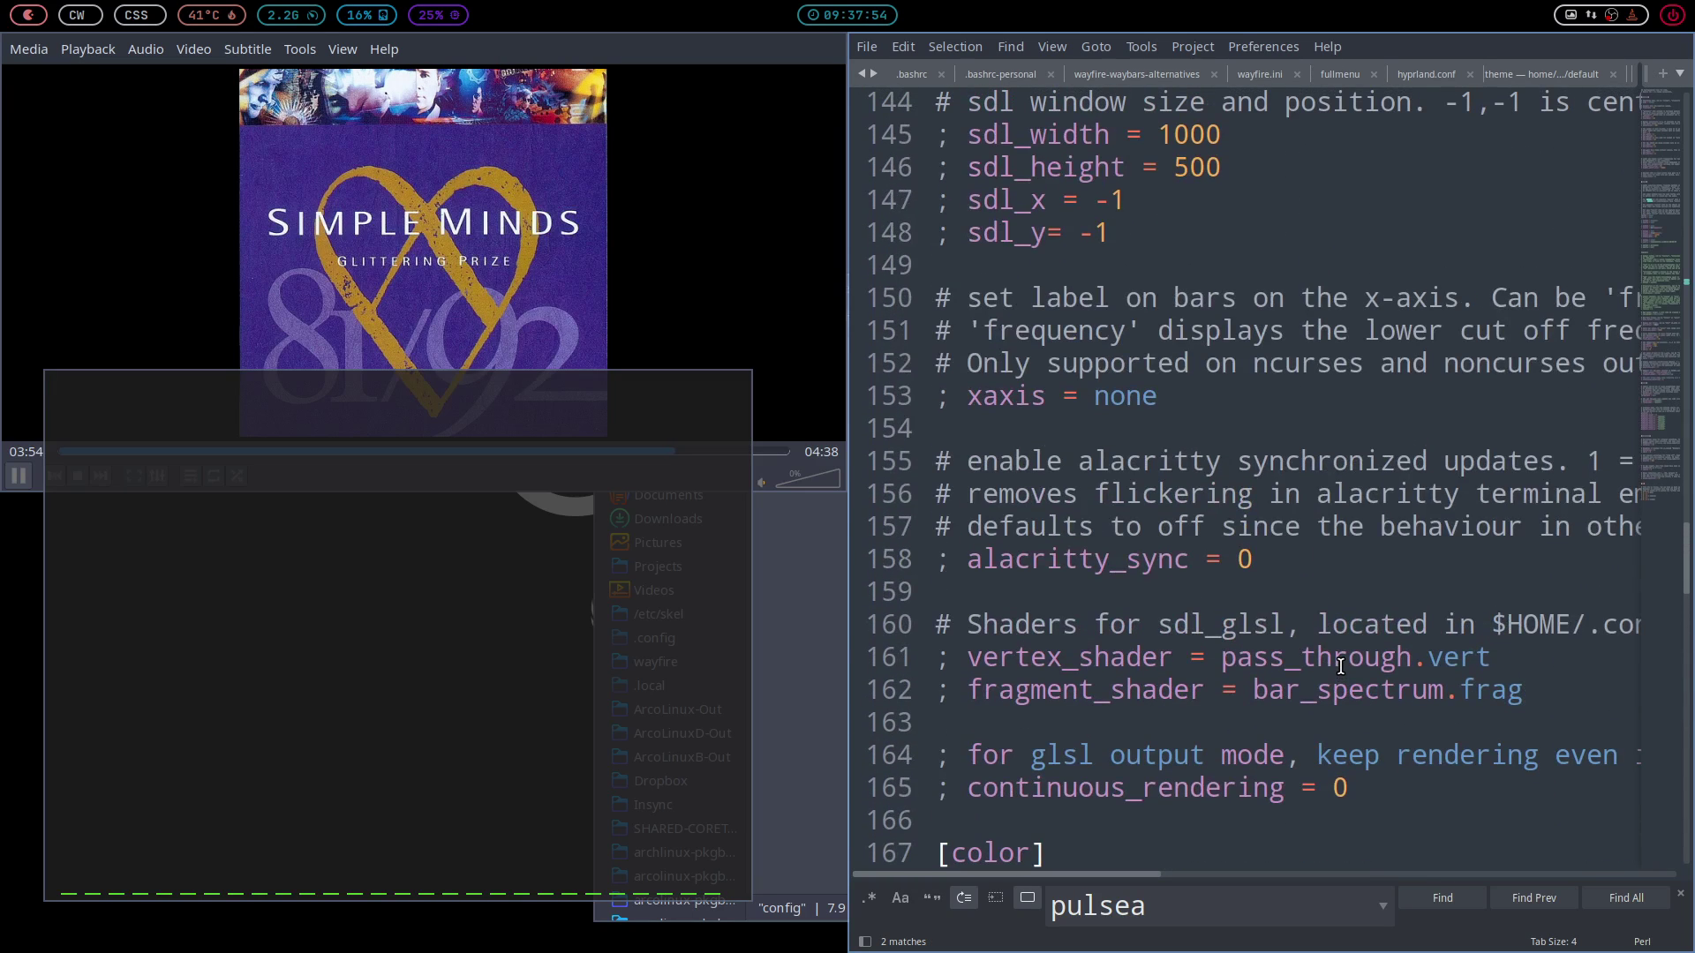
pyautogui.scroll(2, 1340, 666)
pyautogui.scroll(3, 1340, 666)
pyautogui.scroll(3, 1339, 666)
pyautogui.scroll(2, 1340, 666)
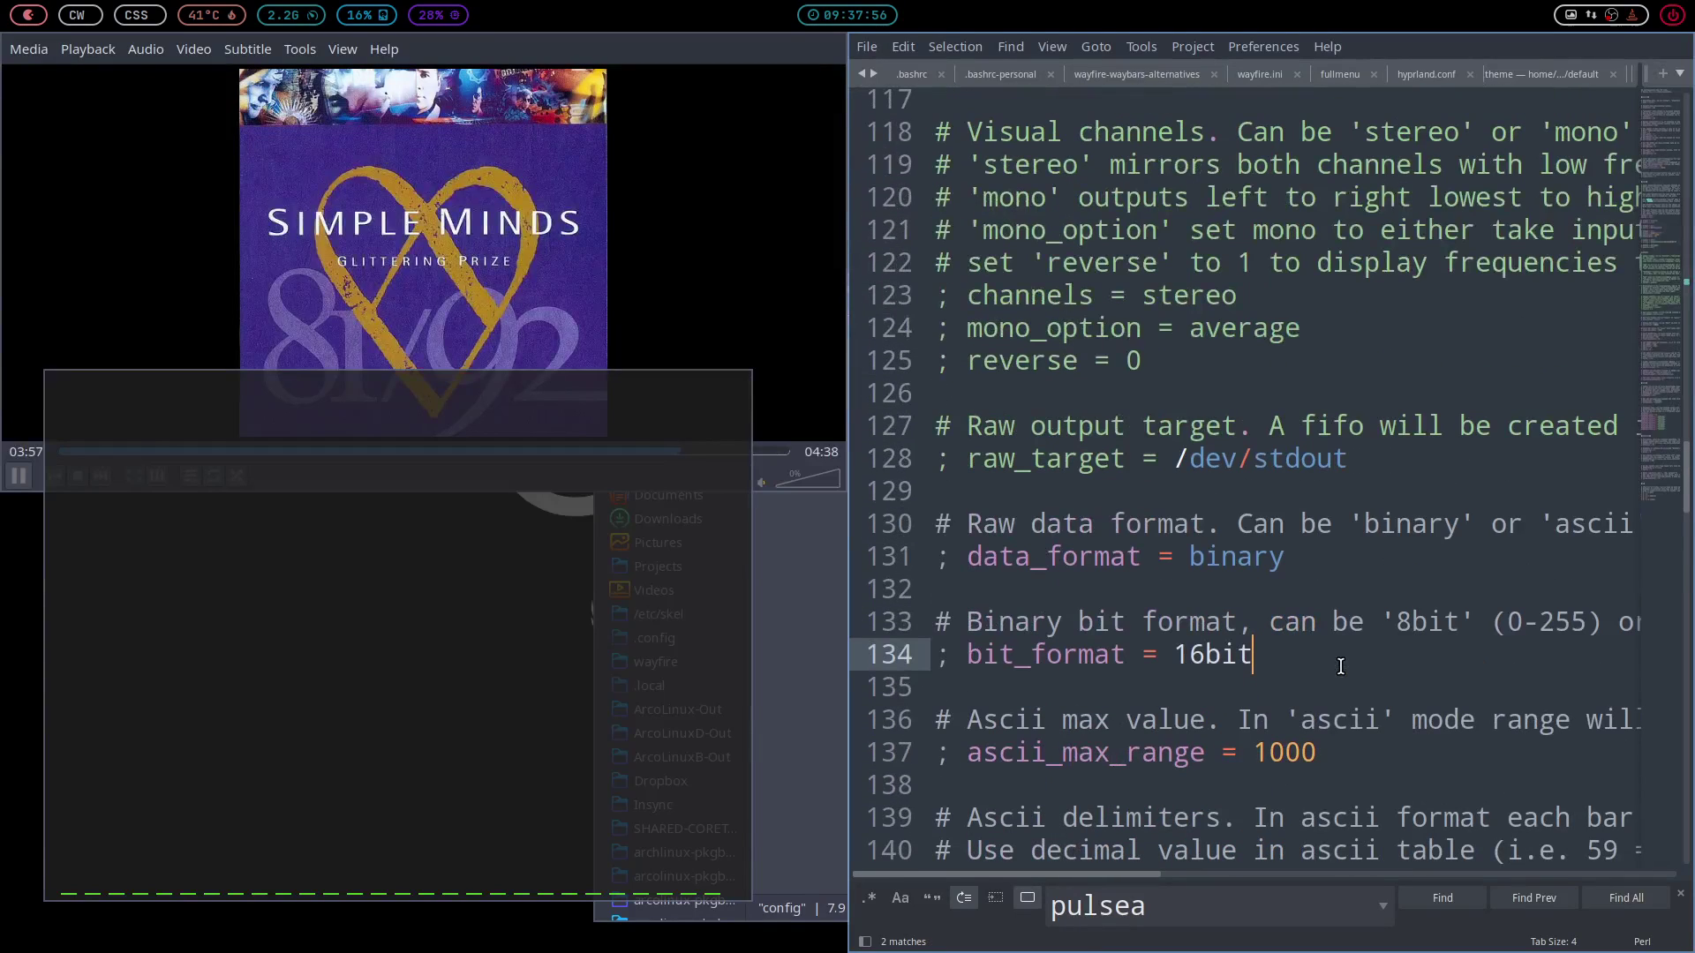
# Uncomment bit_format on line 134 and select the word normal in the mode setting.
pyautogui.click(957, 653)
pyautogui.press('BackSpace')
pyautogui.scroll(3, 1068, 666)
pyautogui.scroll(1, 1067, 666)
pyautogui.scroll(2, 1068, 666)
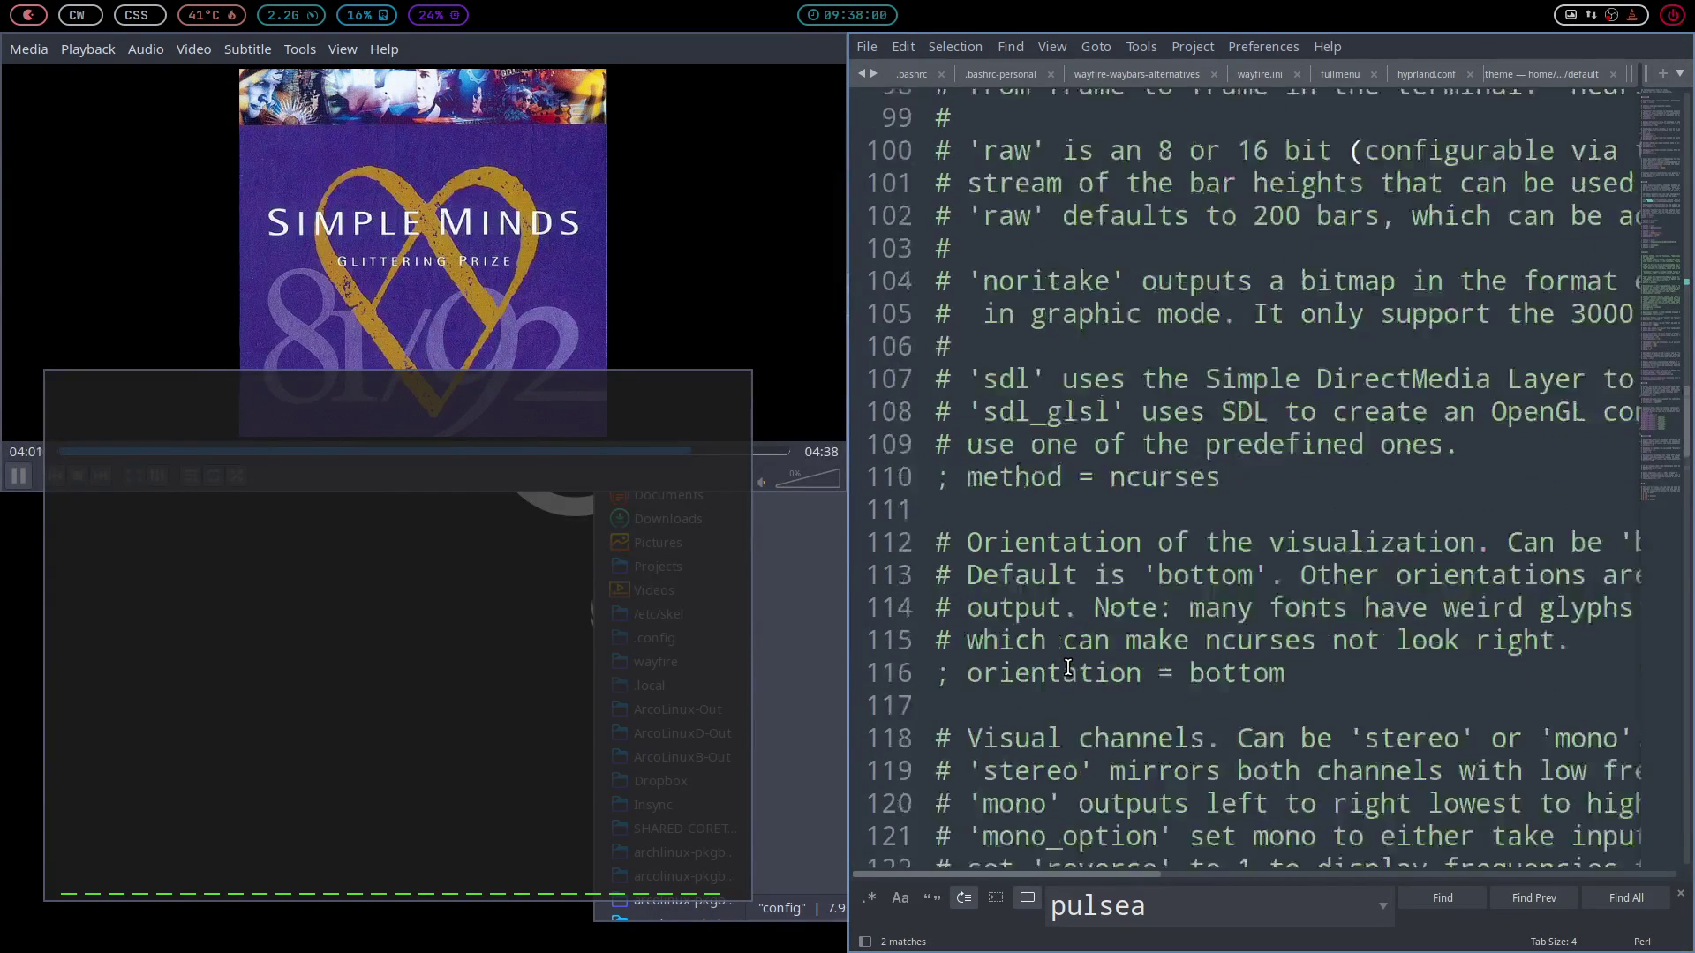
pyautogui.scroll(6, 1068, 666)
pyautogui.scroll(1, 1067, 666)
pyautogui.scroll(3, 1067, 667)
pyautogui.scroll(2, 1068, 667)
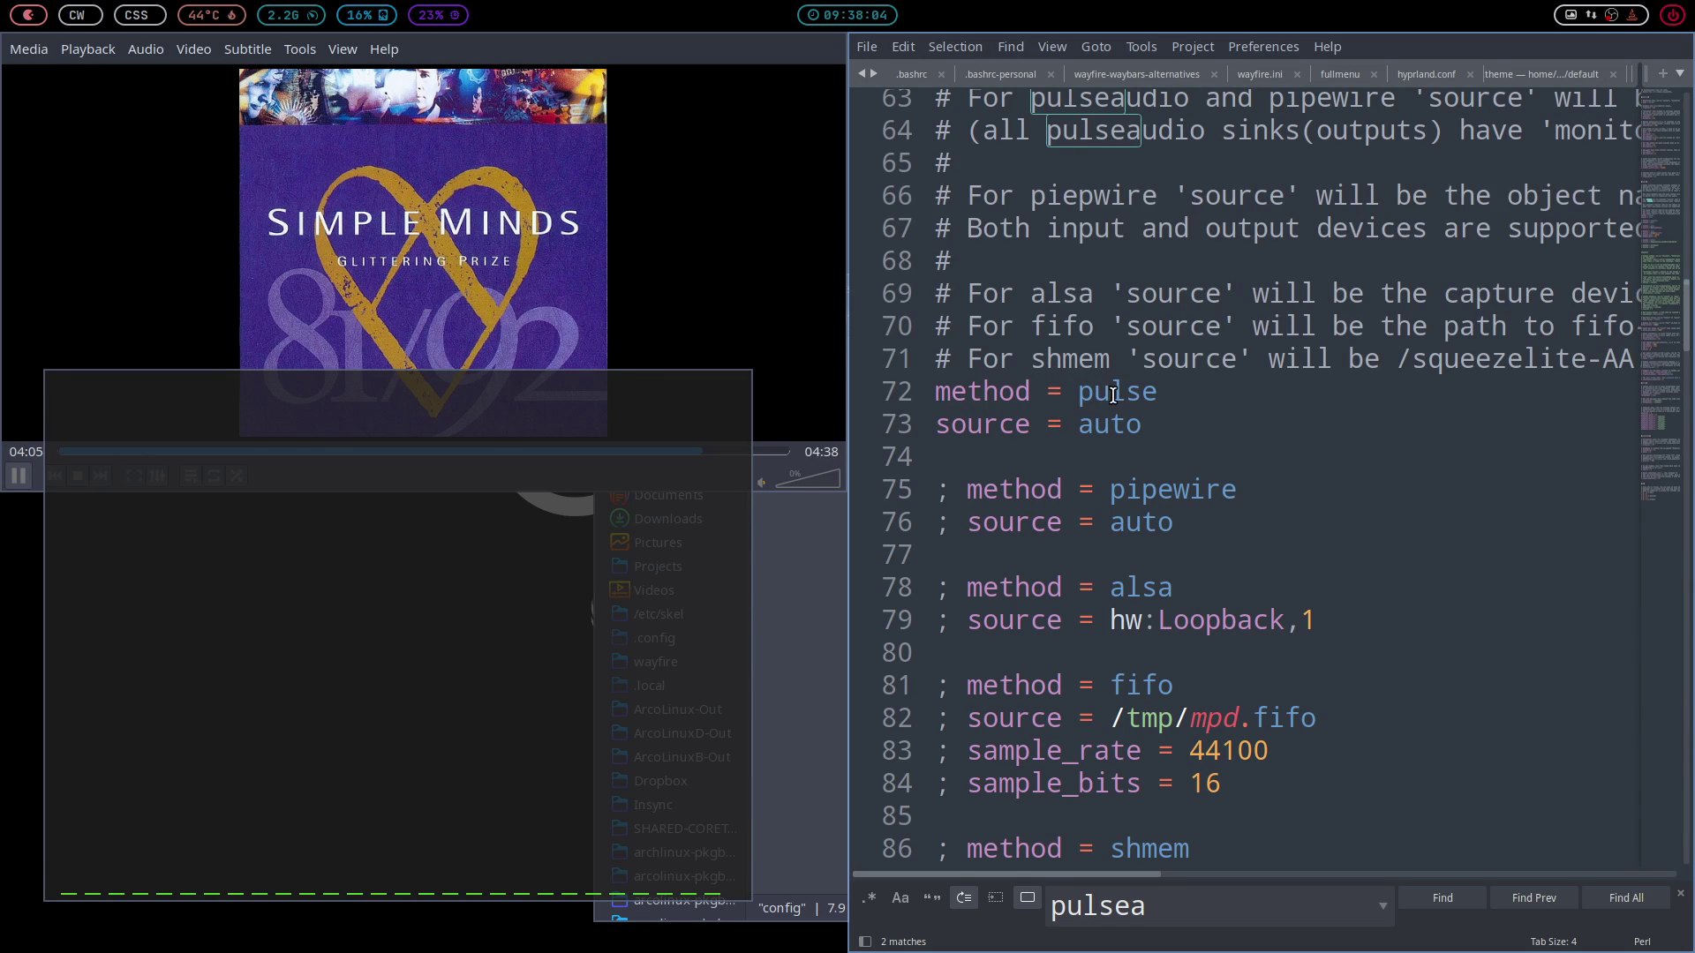
pyautogui.scroll(3, 1044, 431)
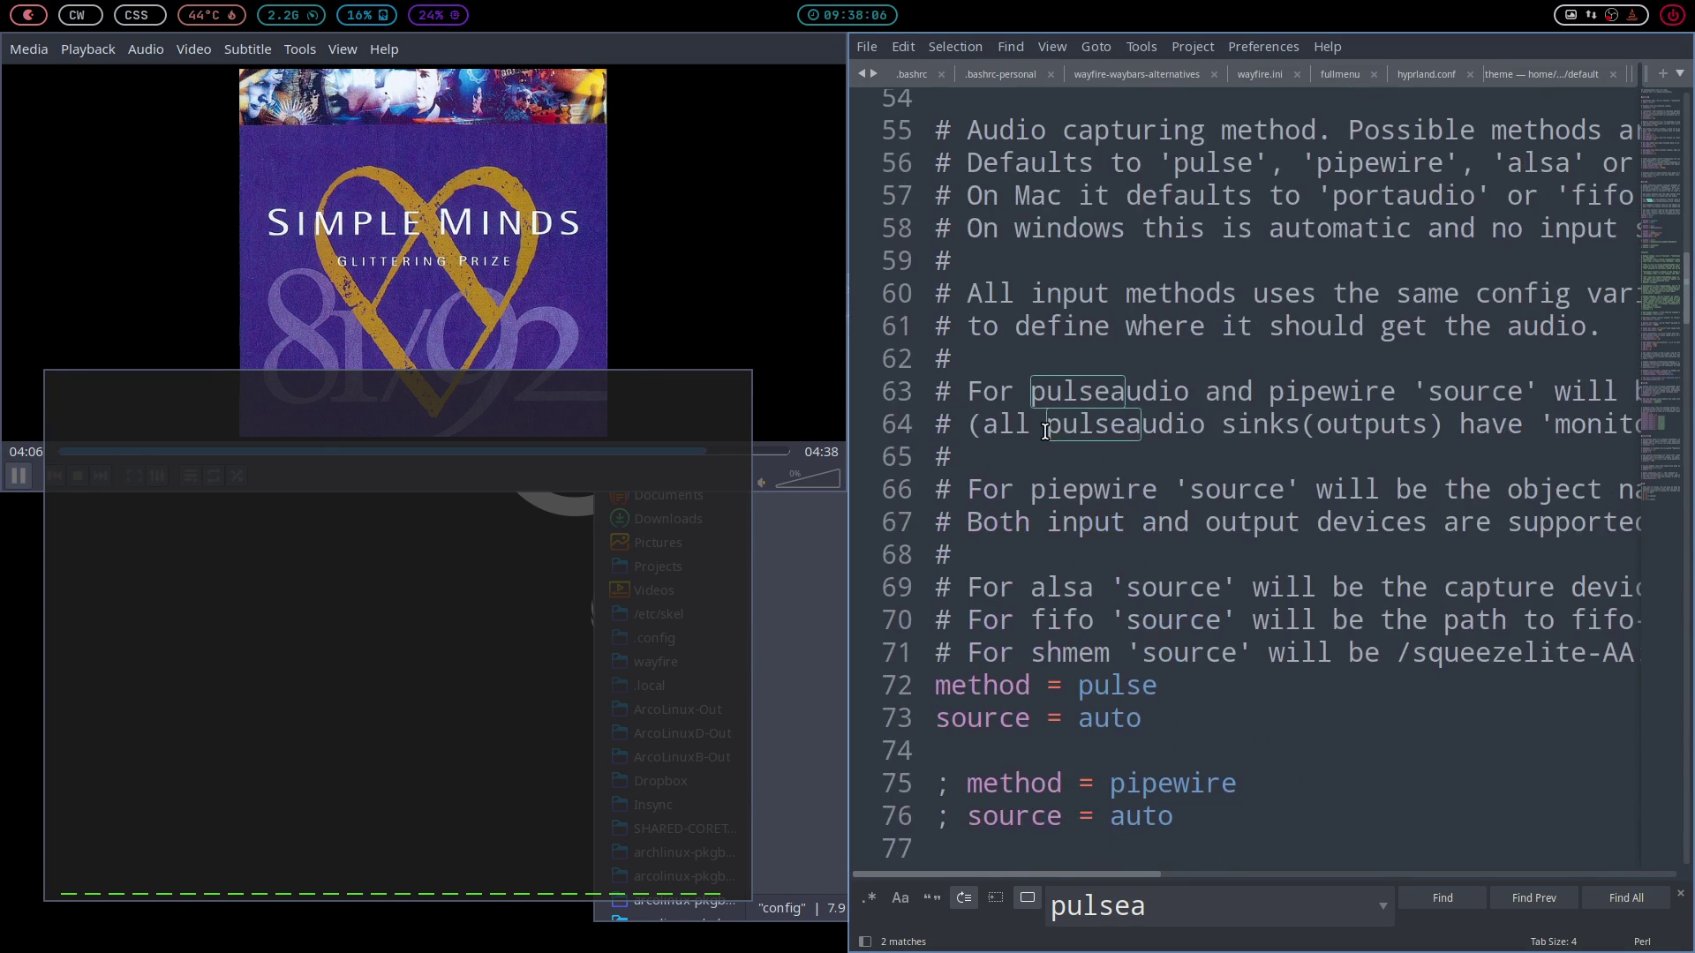
pyautogui.scroll(3, 1045, 431)
pyautogui.scroll(3, 1045, 430)
pyautogui.scroll(1, 1045, 431)
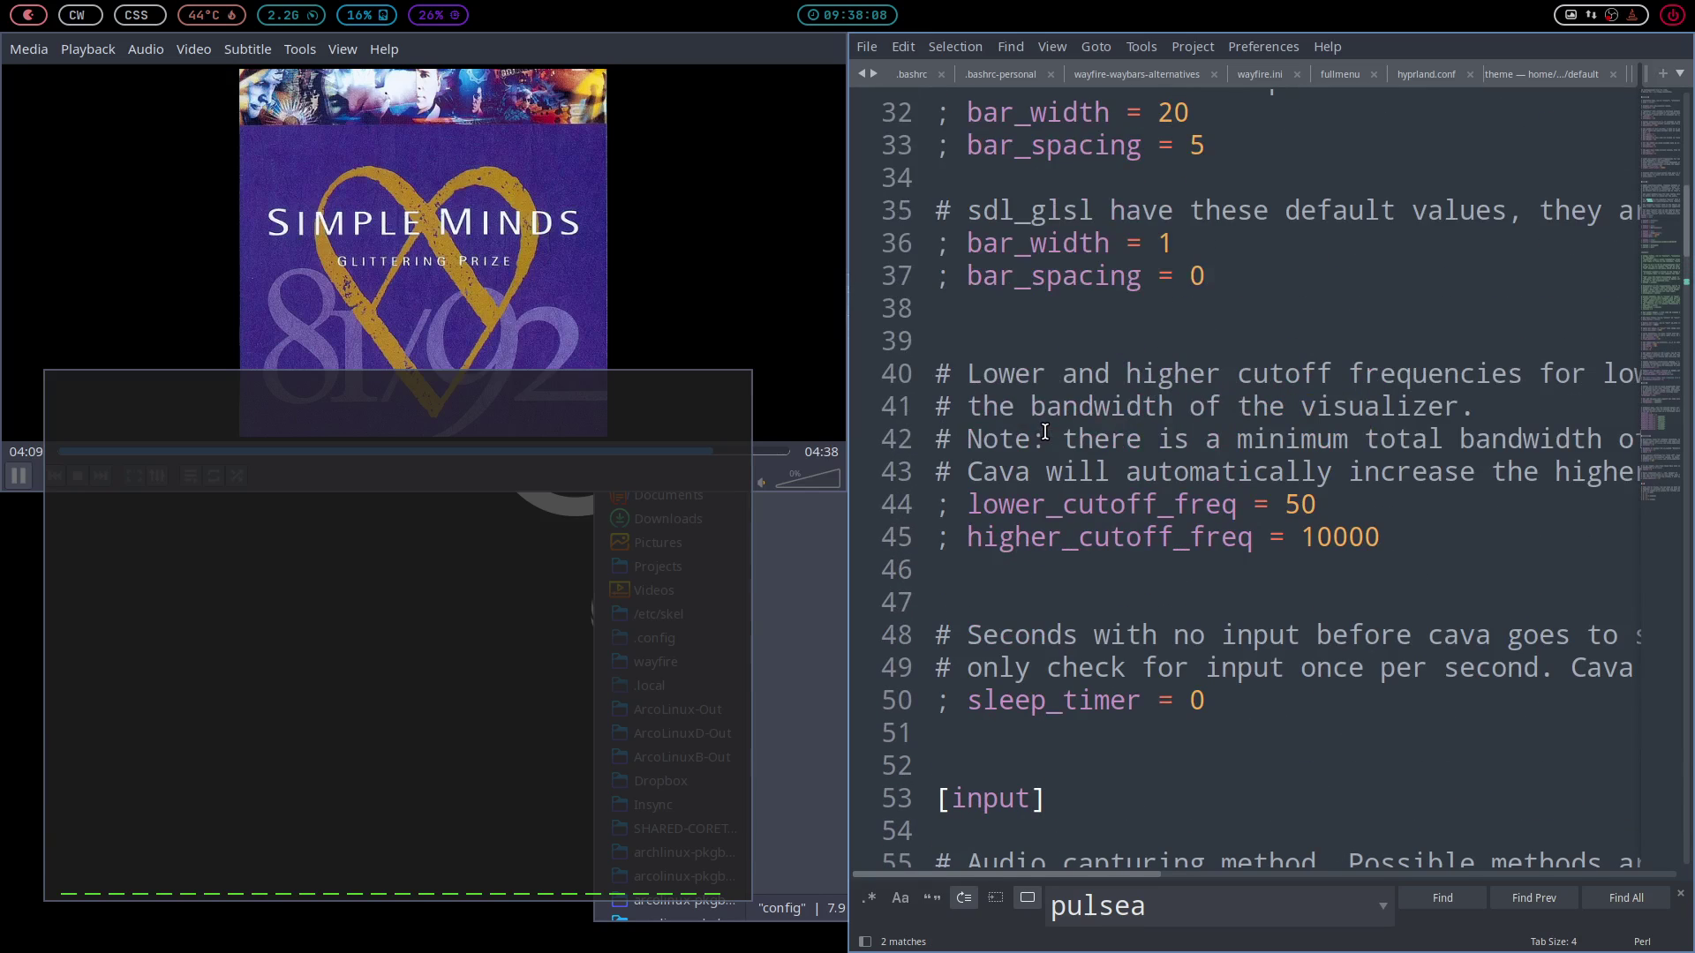
pyautogui.scroll(2, 1045, 430)
pyautogui.scroll(3, 1045, 431)
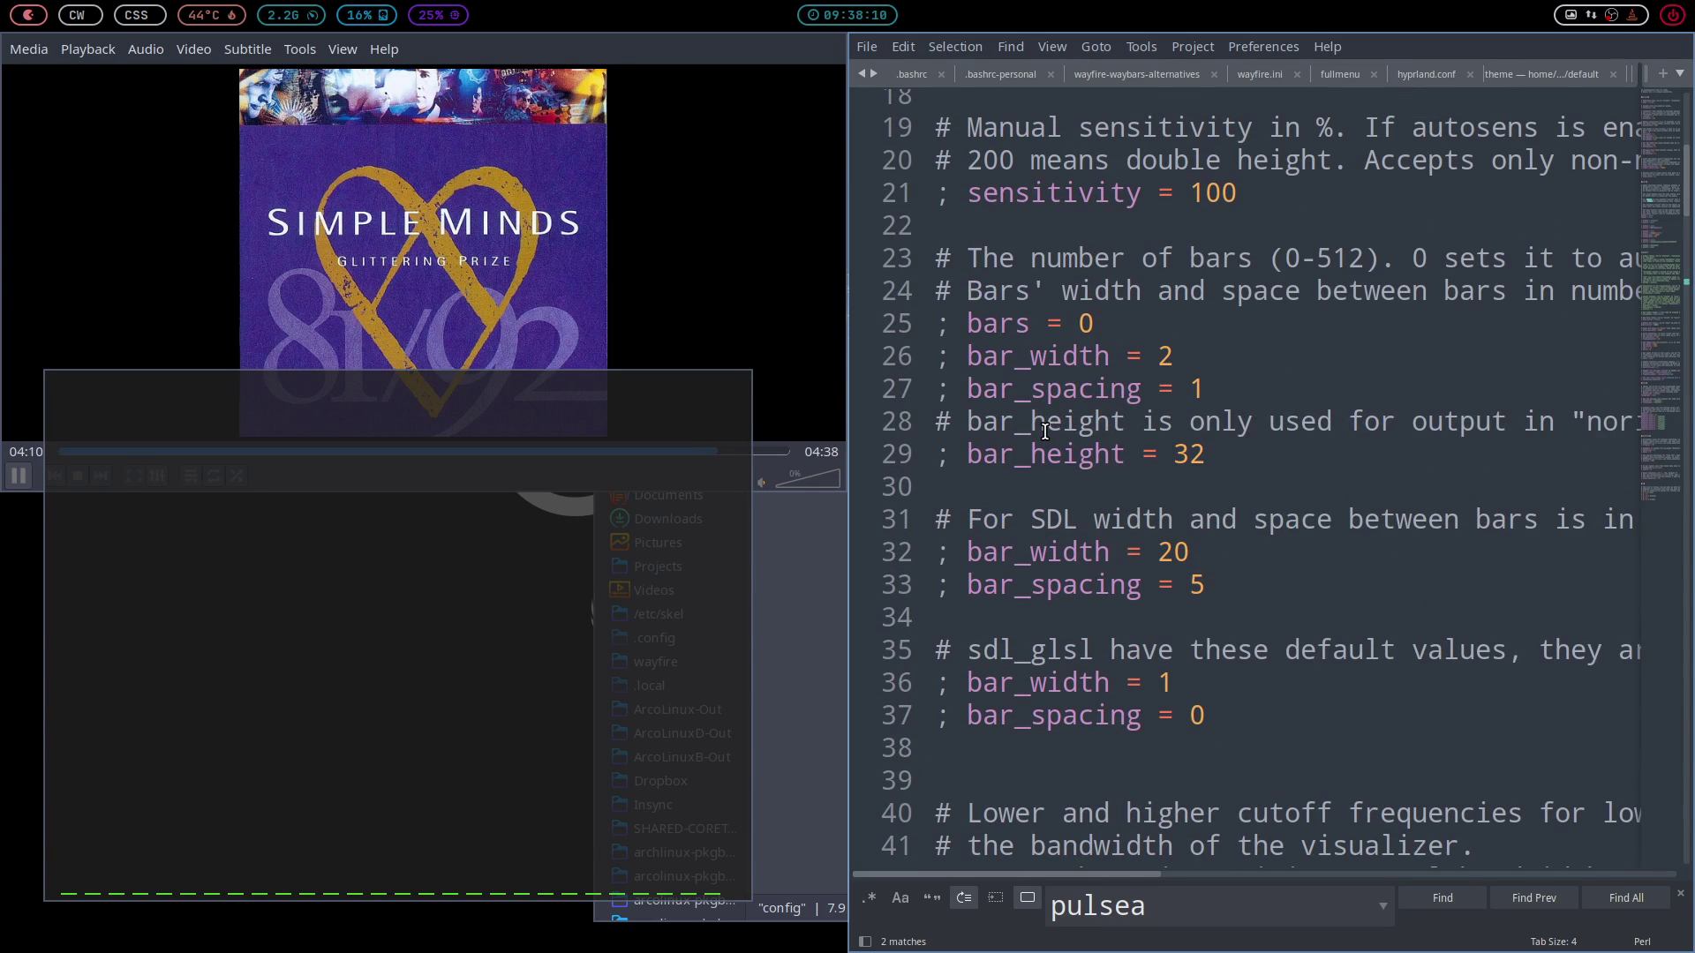
pyautogui.scroll(2, 1045, 429)
pyautogui.scroll(1, 1044, 431)
pyautogui.scroll(3, 1045, 431)
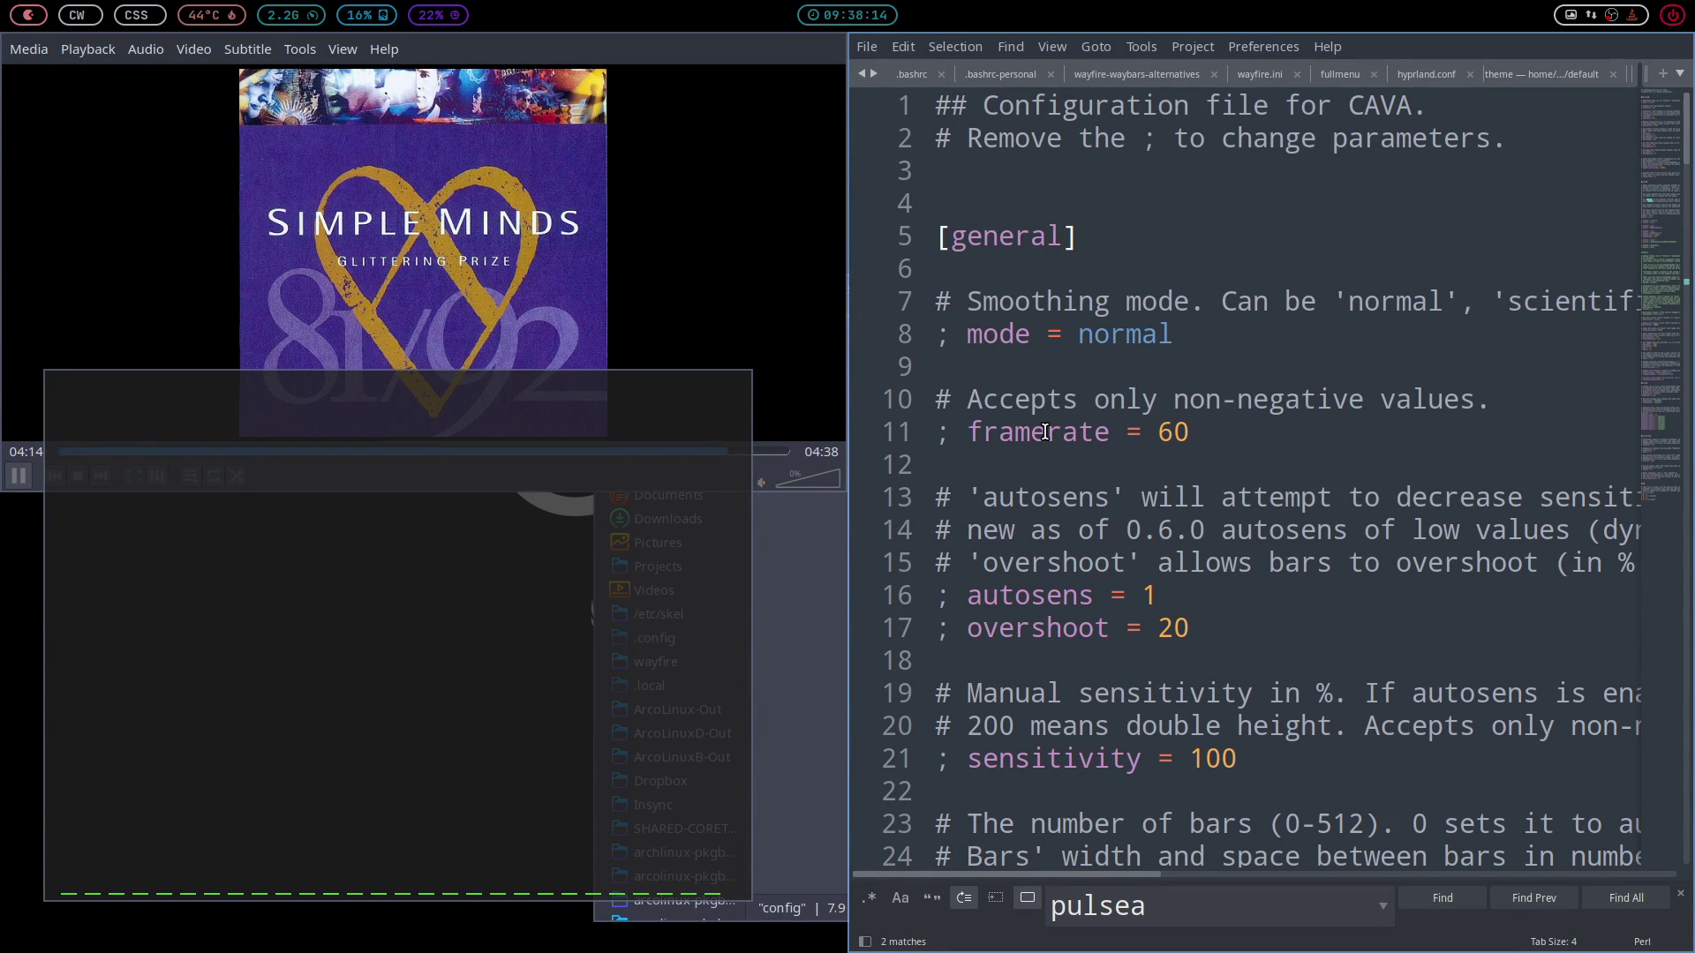
pyautogui.doubleClick(1136, 337)
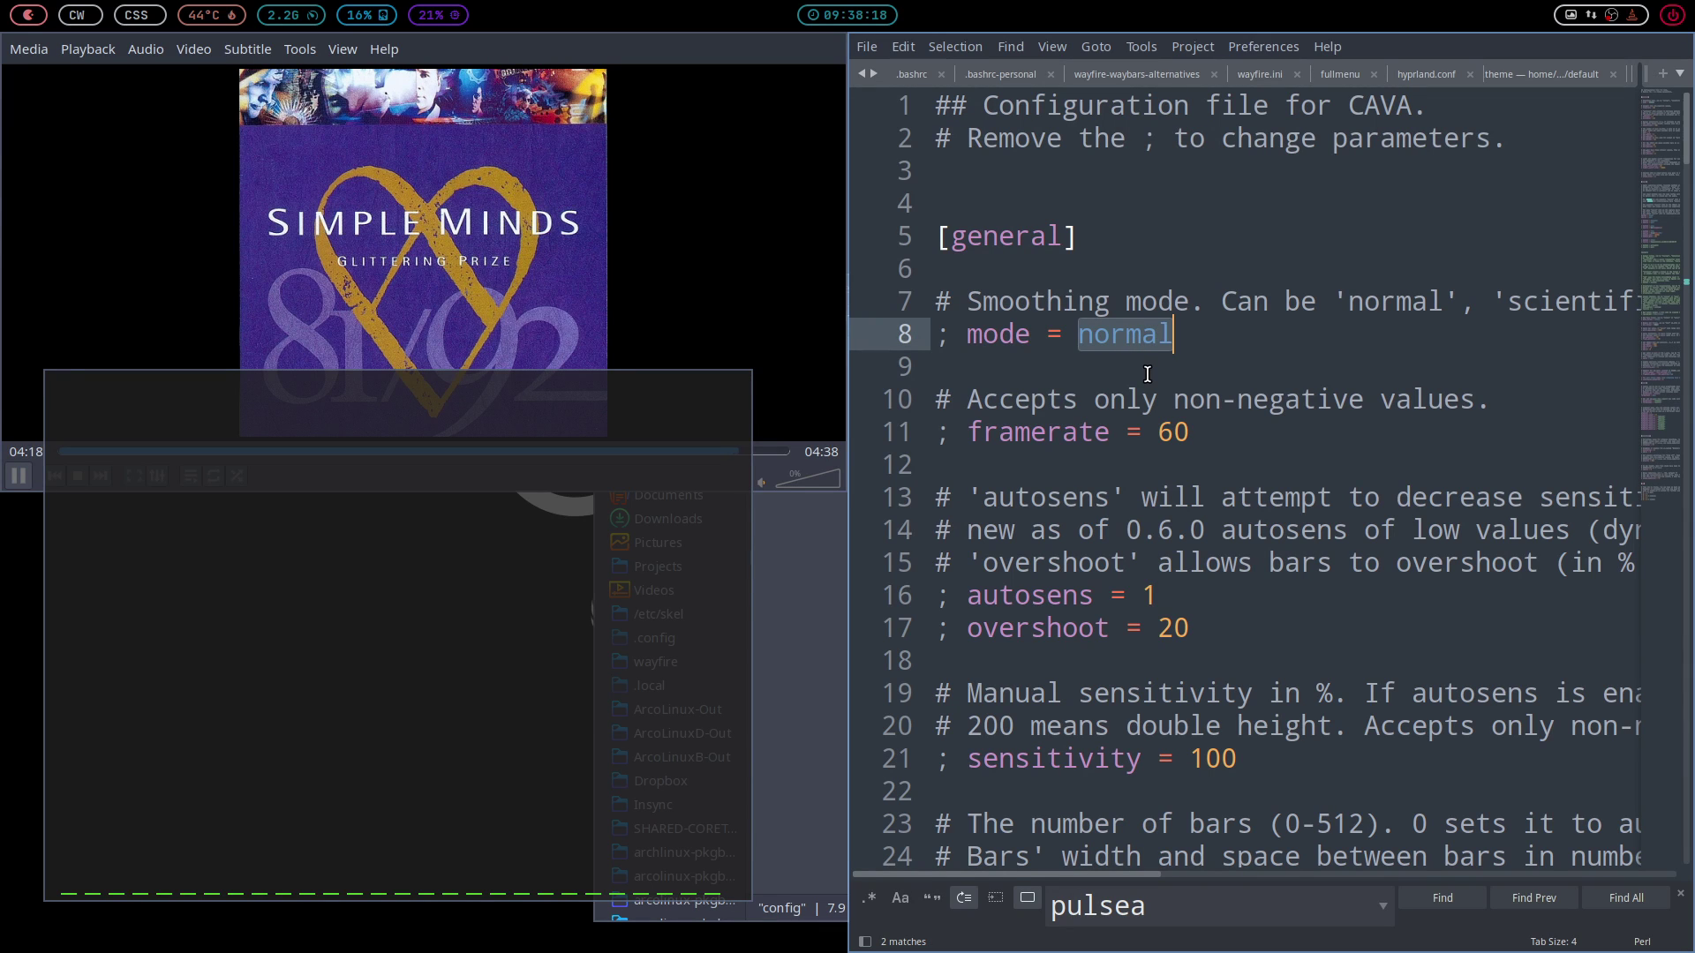
# Close the config, then compare ~/.config's cava and cava (copy 1) folders from Thunar.
pyautogui.press('super+q')
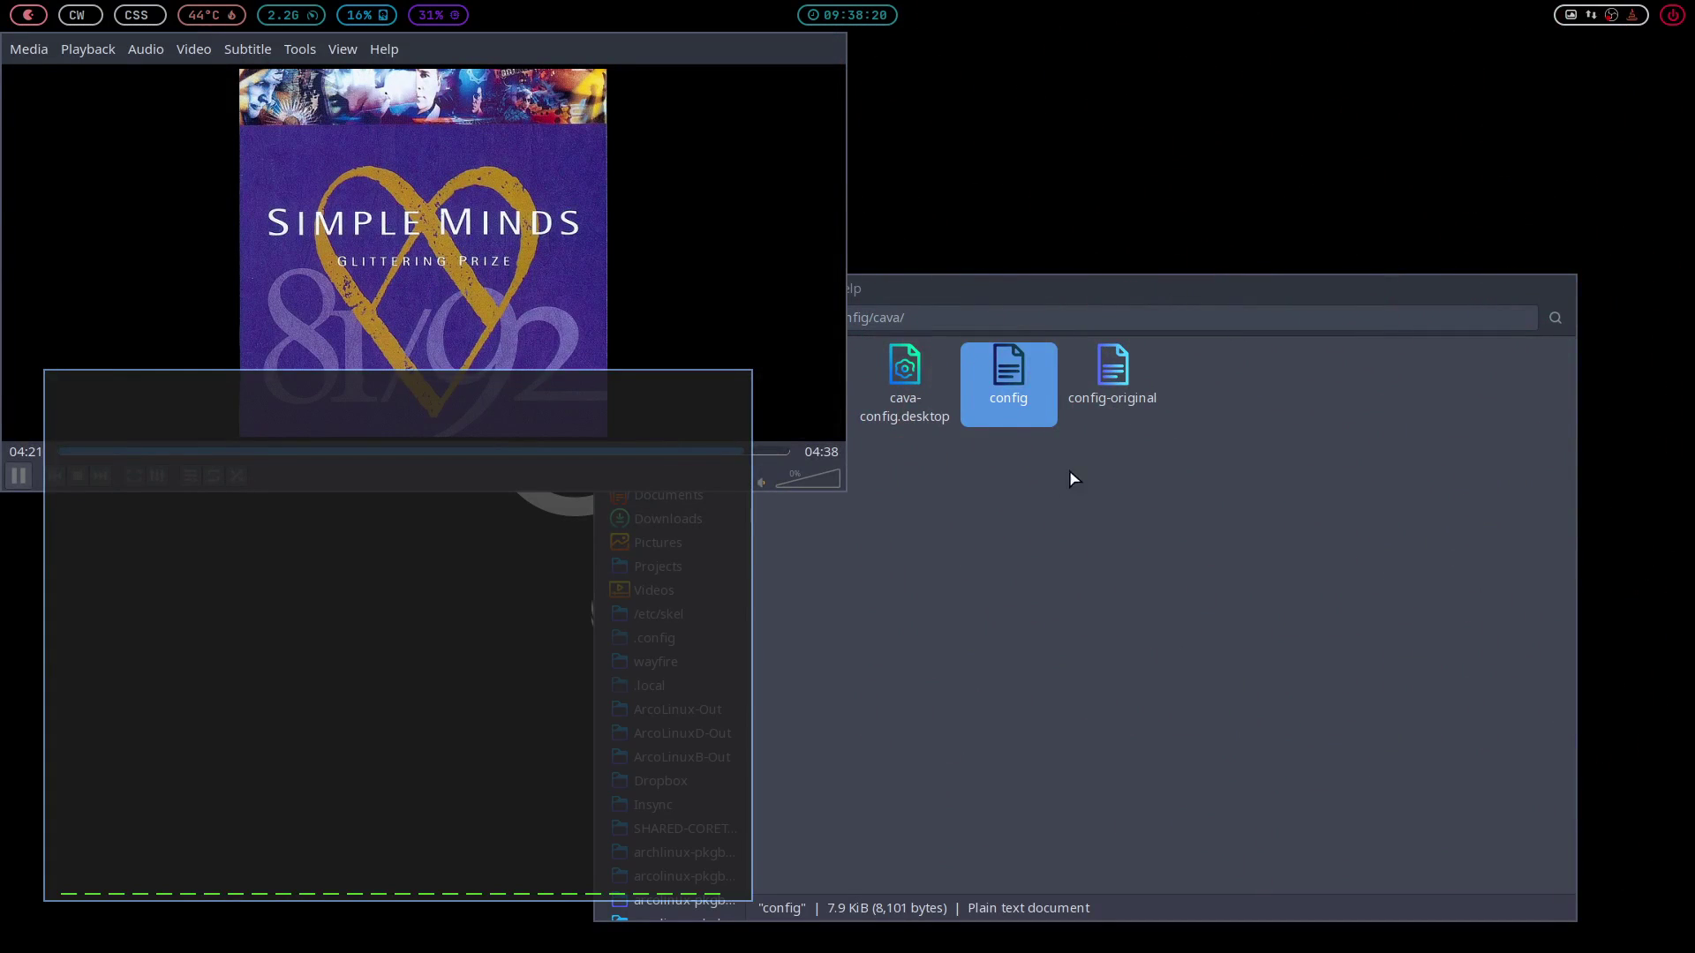
pyautogui.click(1068, 473)
pyautogui.click(678, 317)
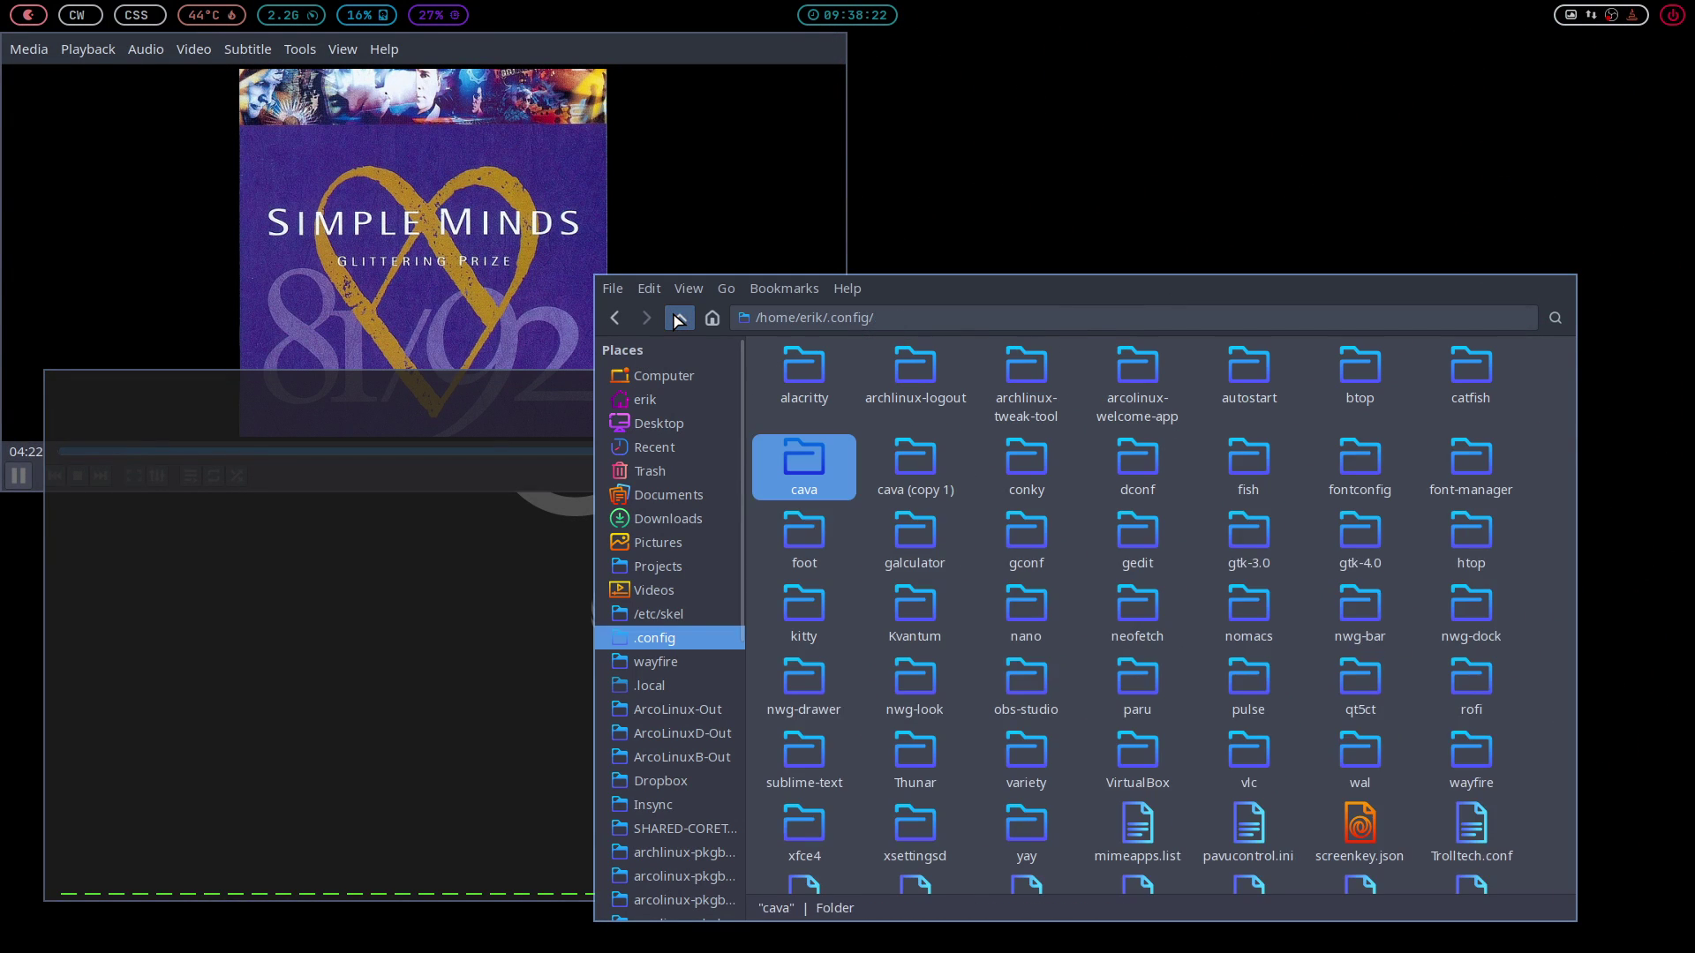
pyautogui.keyDown('ctrl'); pyautogui.click(923, 451); pyautogui.keyUp('ctrl')
pyautogui.rightClick(923, 447)
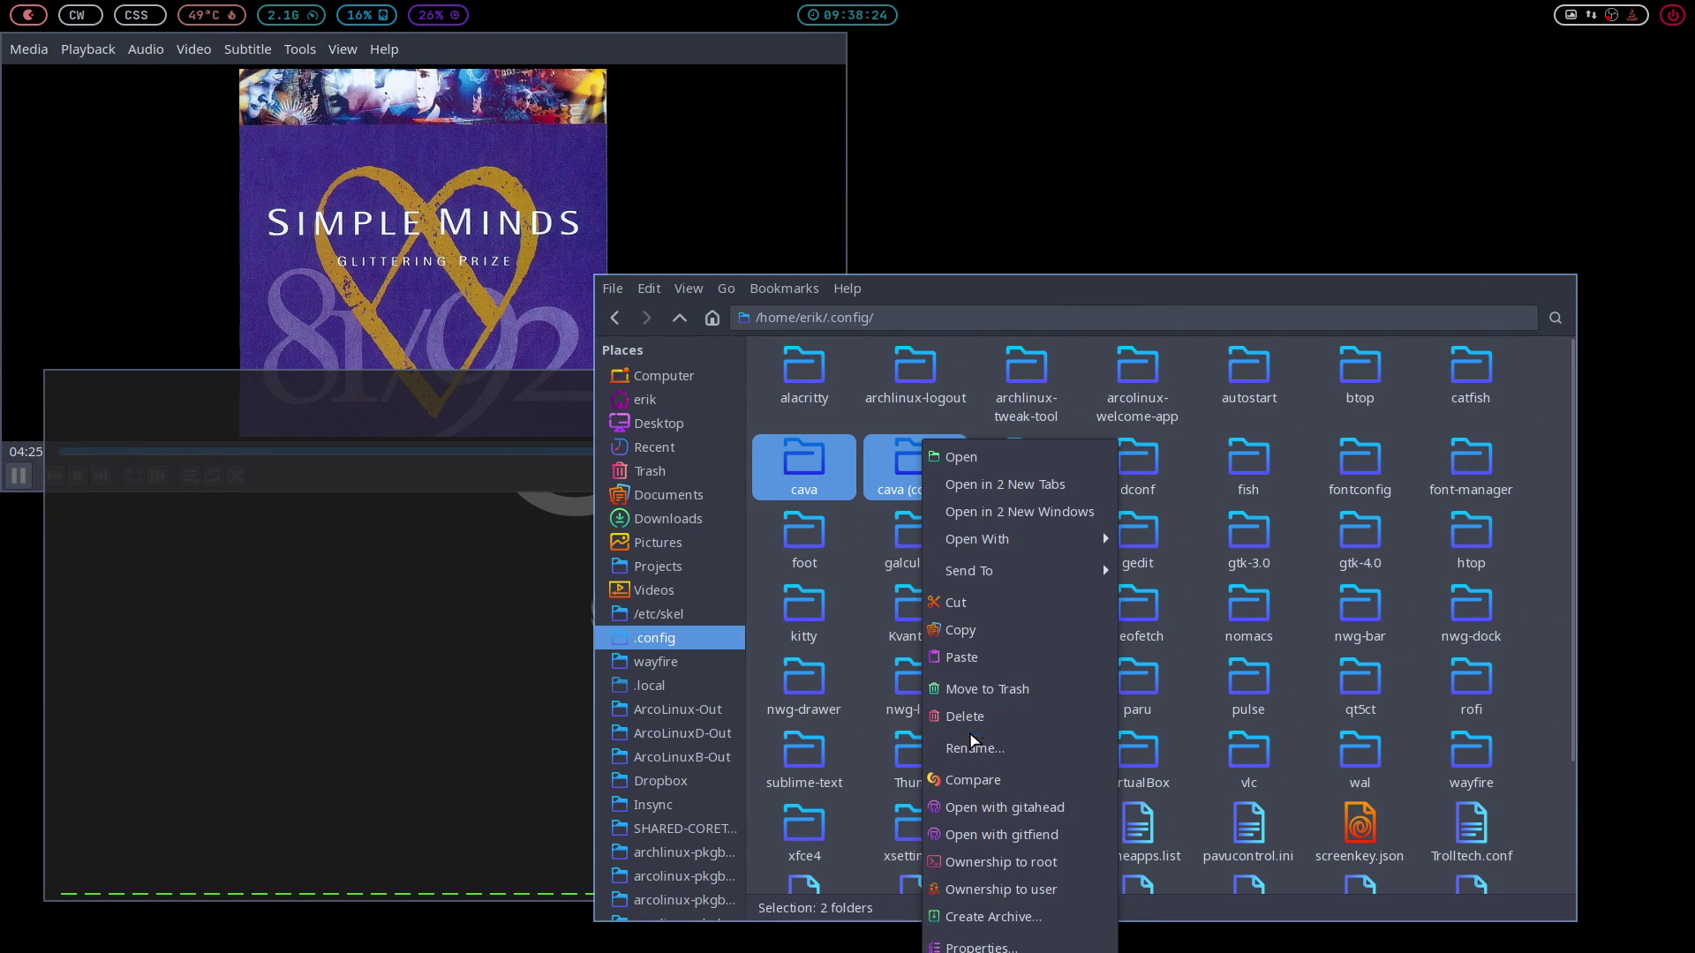
pyautogui.click(981, 779)
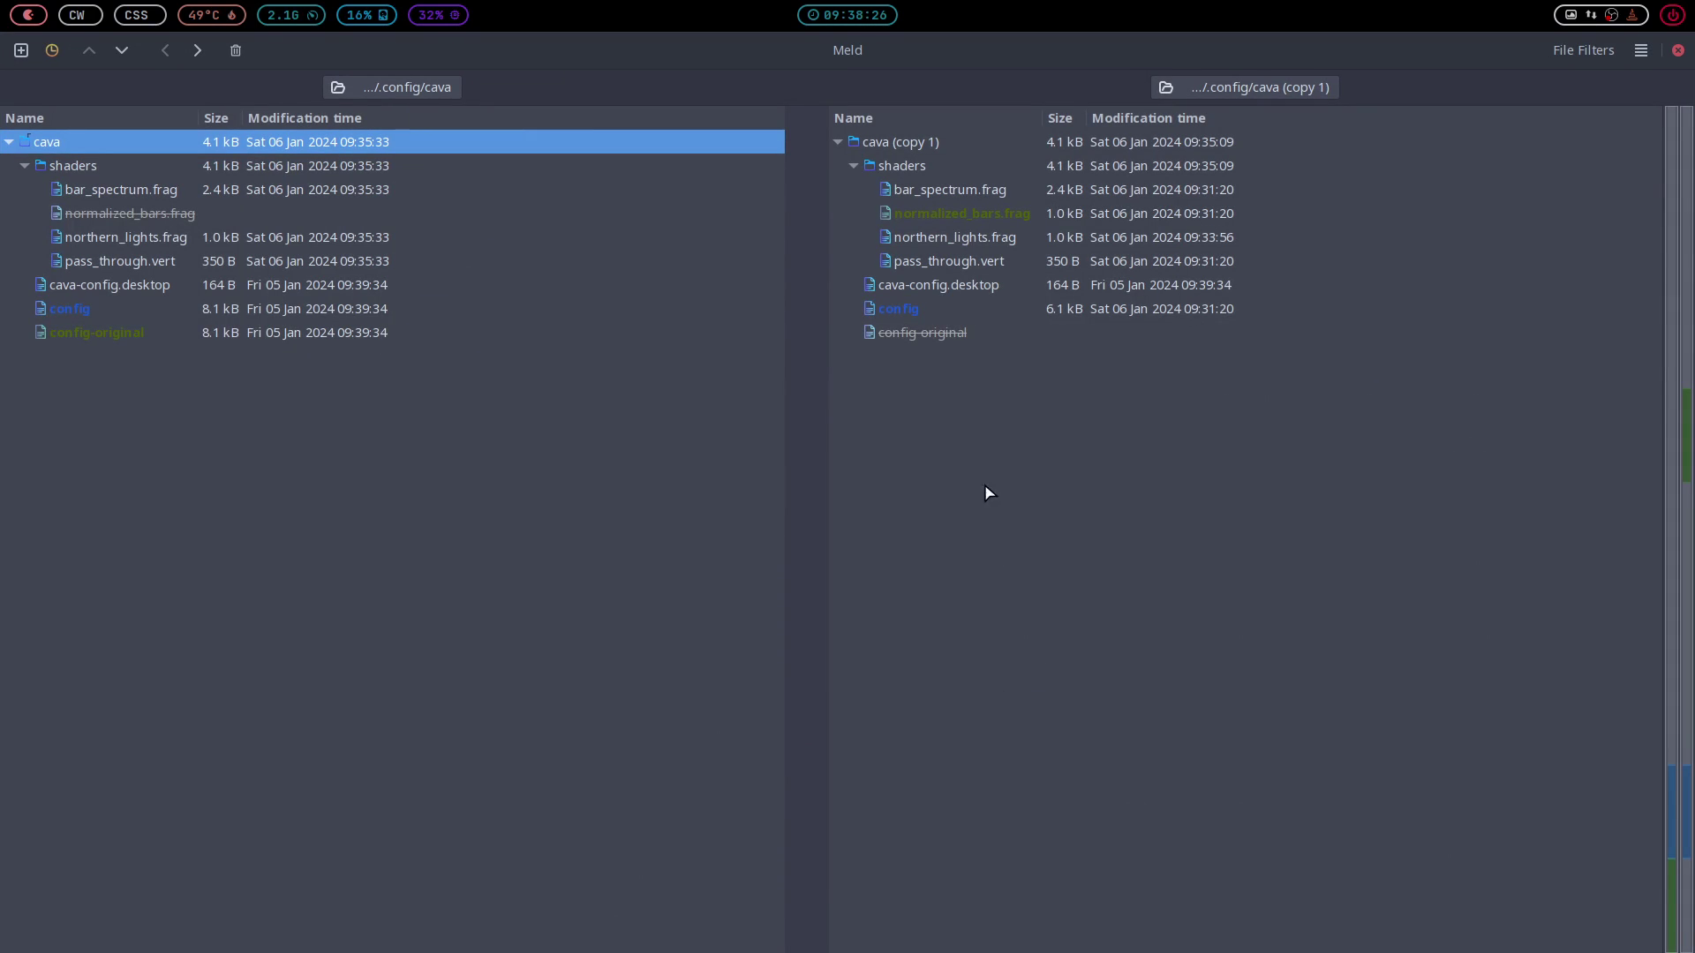
# Copy normalized_bars.frag to the original cava folder and open the two config files in a diff.
pyautogui.click(961, 214)
pyautogui.rightClick(978, 216)
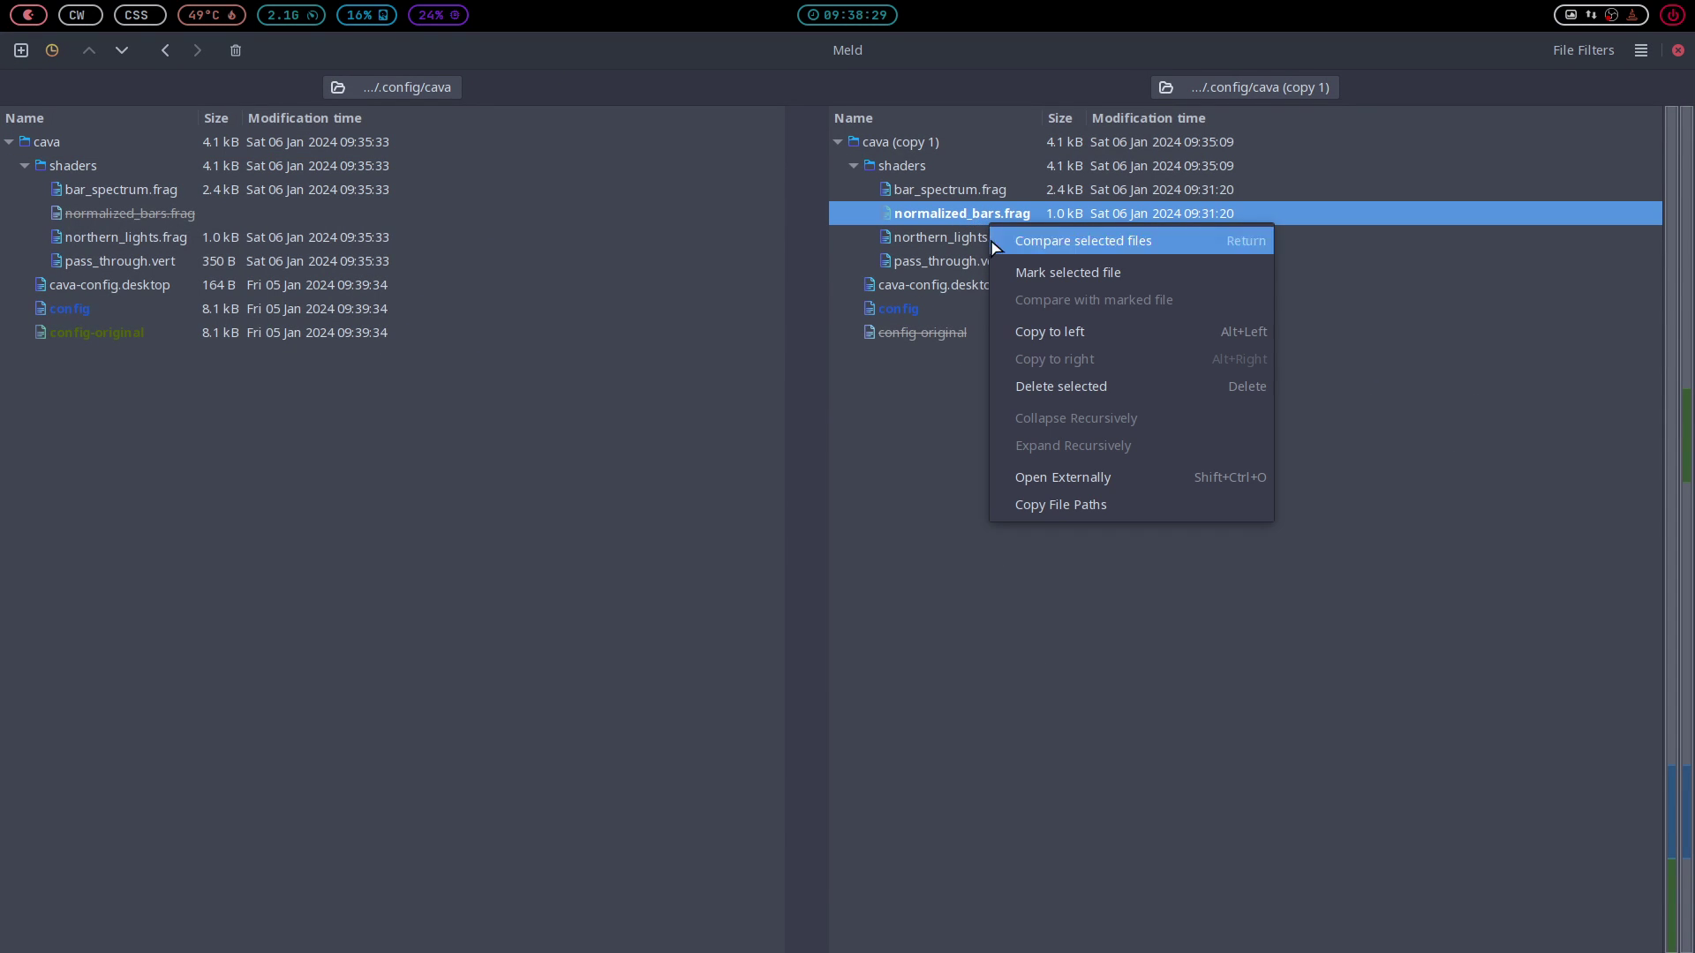
pyautogui.click(1067, 332)
pyautogui.doubleClick(894, 313)
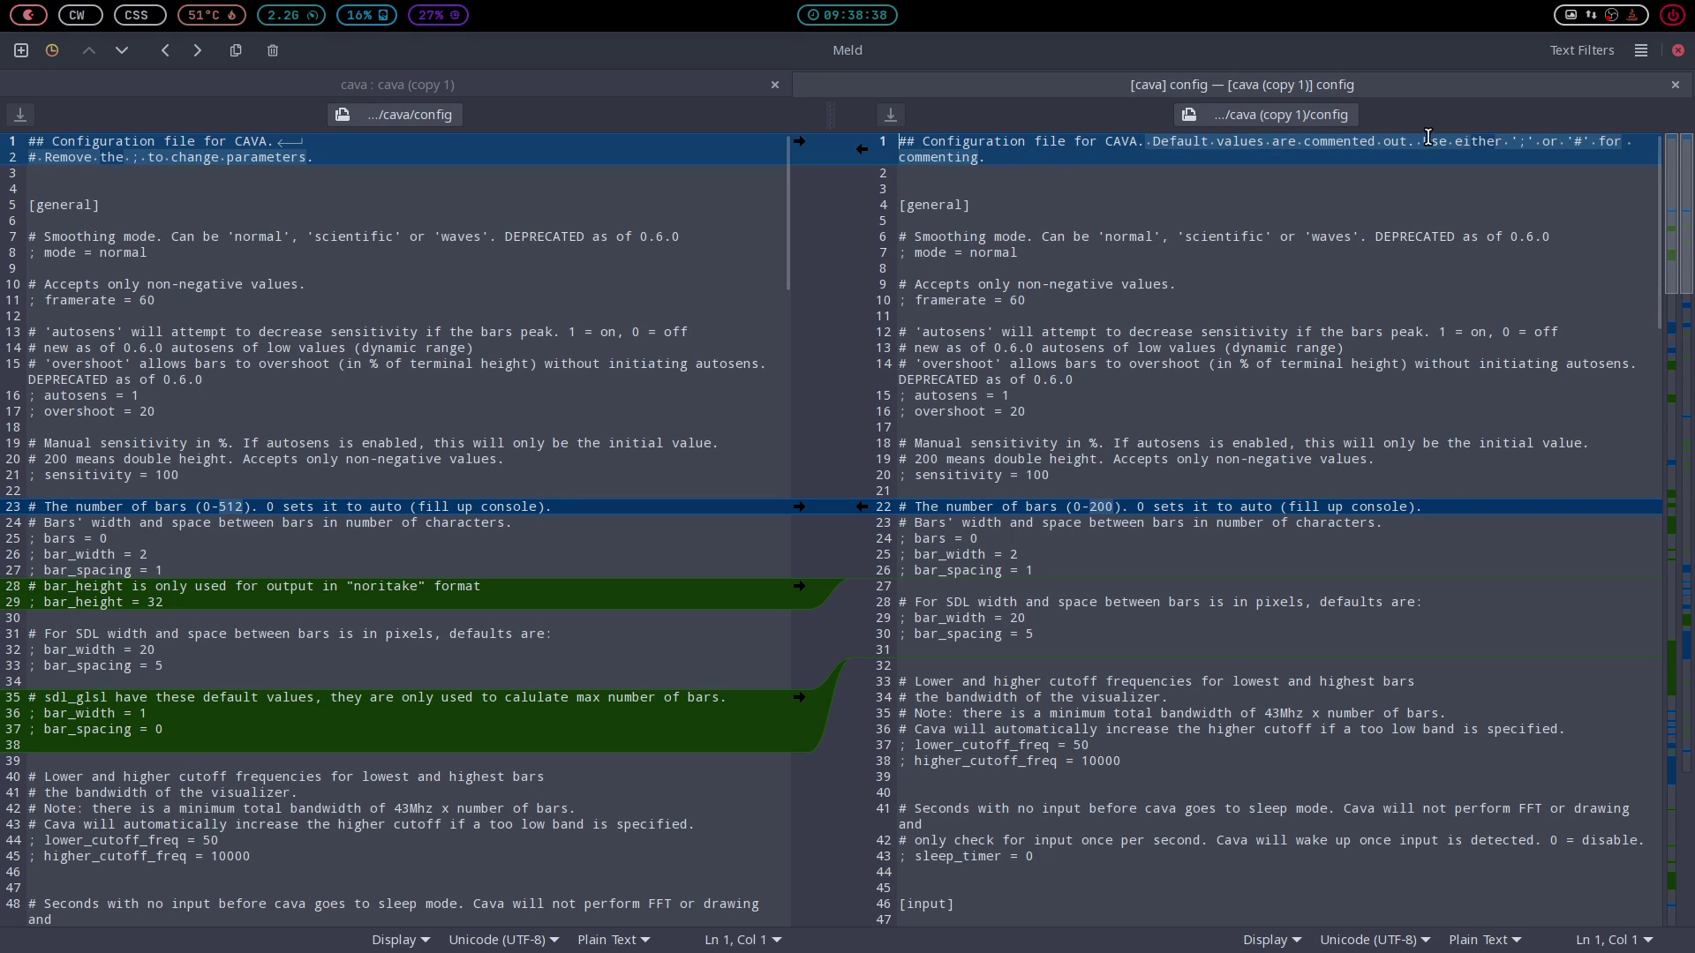
# Merge the copy's header comment chunk into the left config, then quit Meld and answer the save prompt.
pyautogui.click(863, 148)
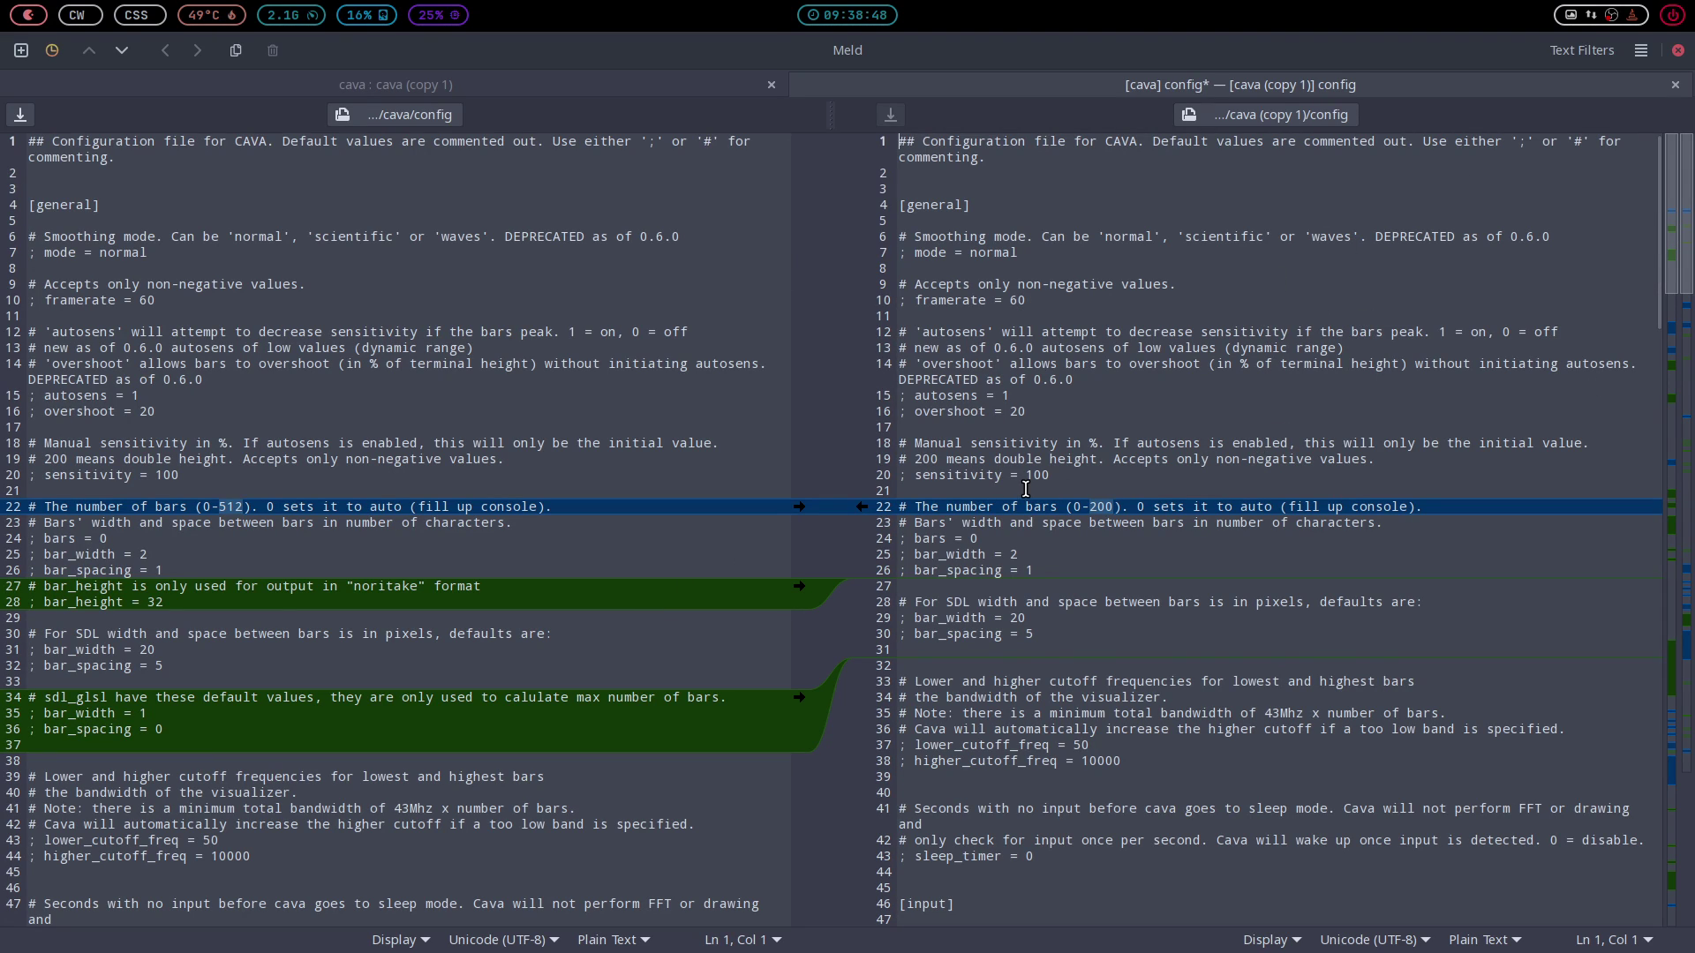
pyautogui.hotkey('ctrl', 'q')
pyautogui.click(923, 574)
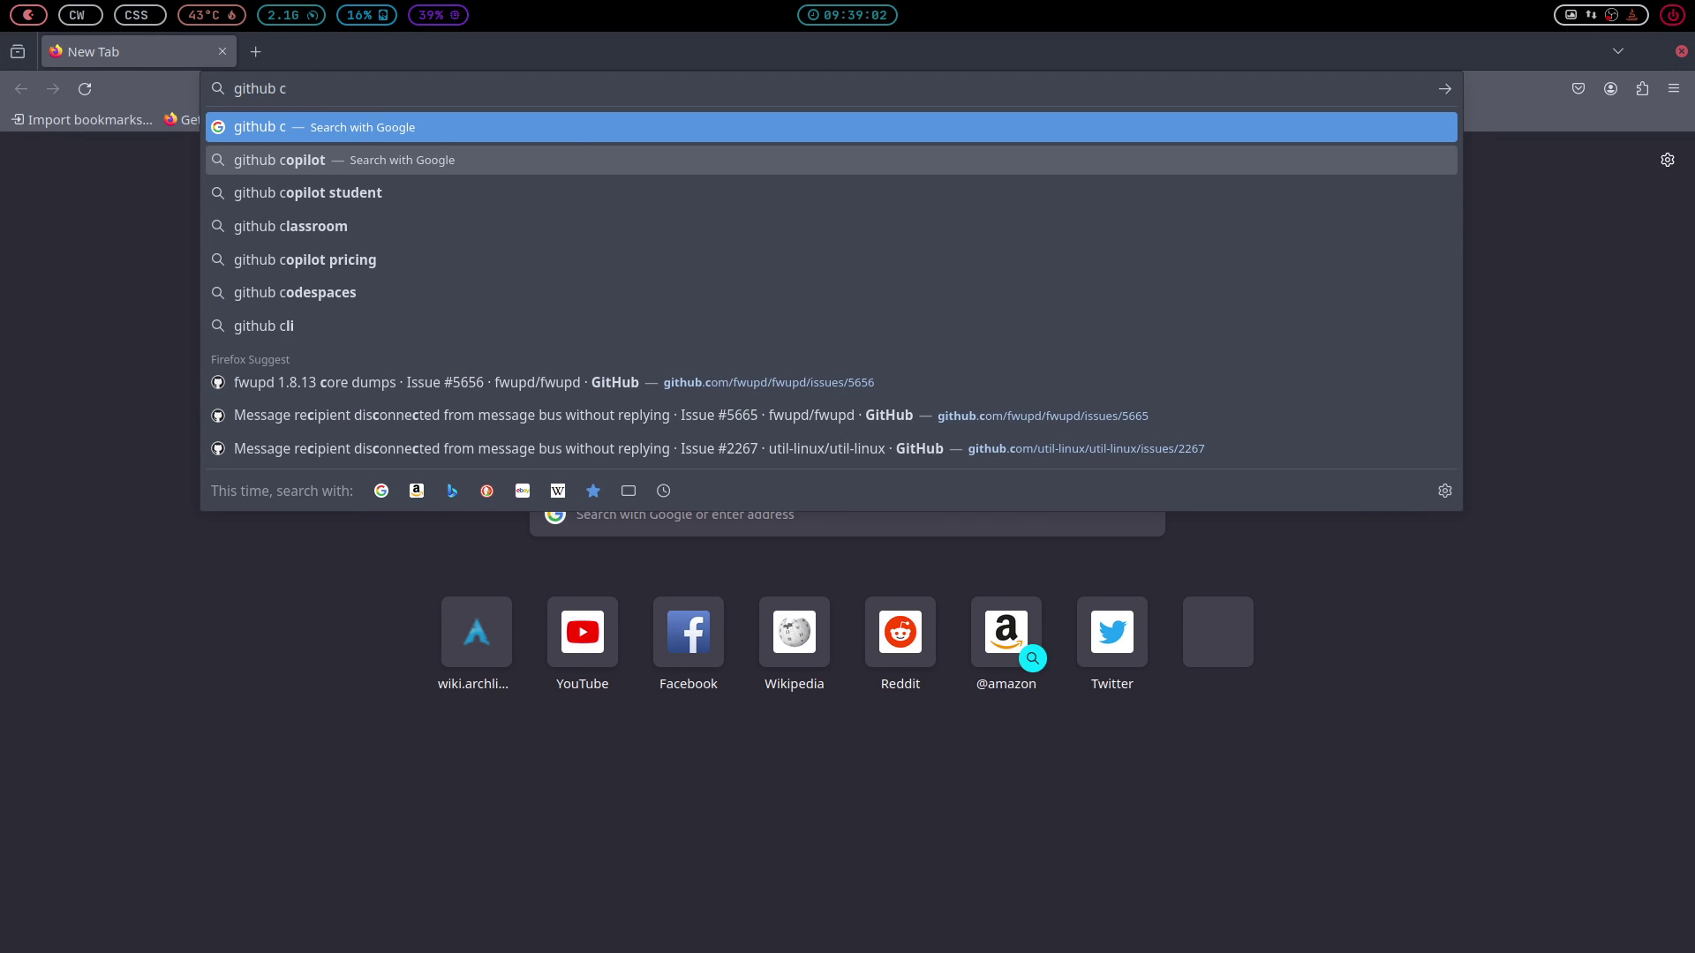
pyautogui.write('ava')
# Search Google for 'github cava' and open the karlstav/cava result.
pyautogui.press('Return')
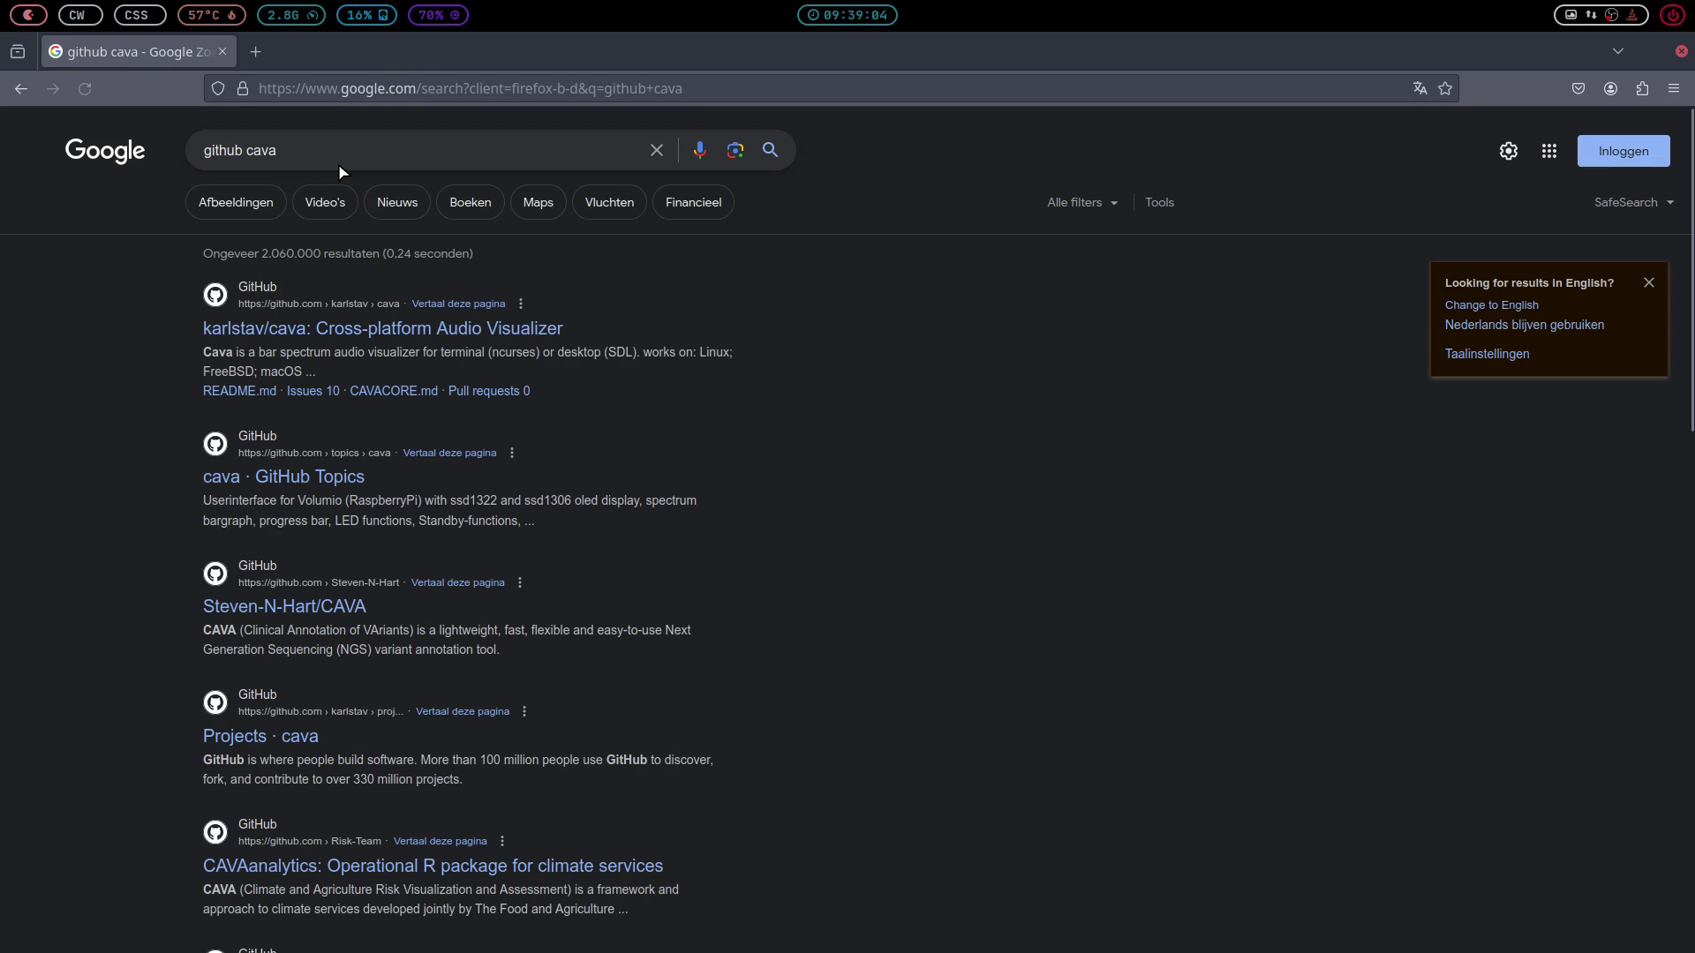
pyautogui.click(398, 329)
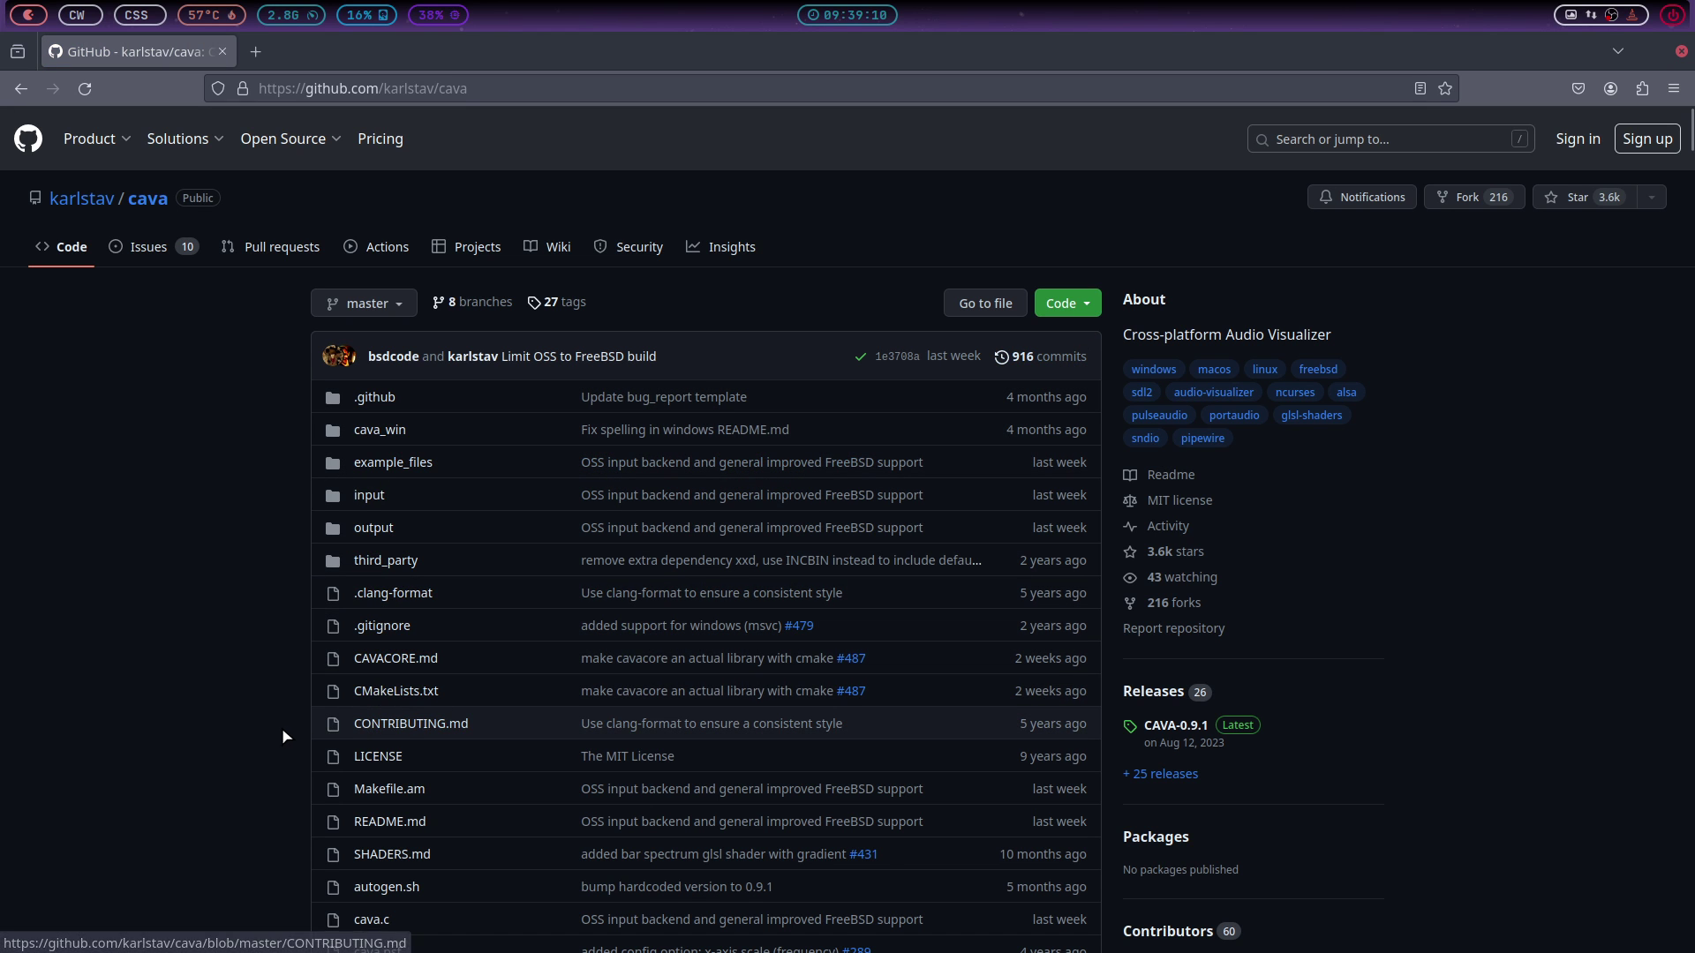
pyautogui.scroll(-3, 282, 736)
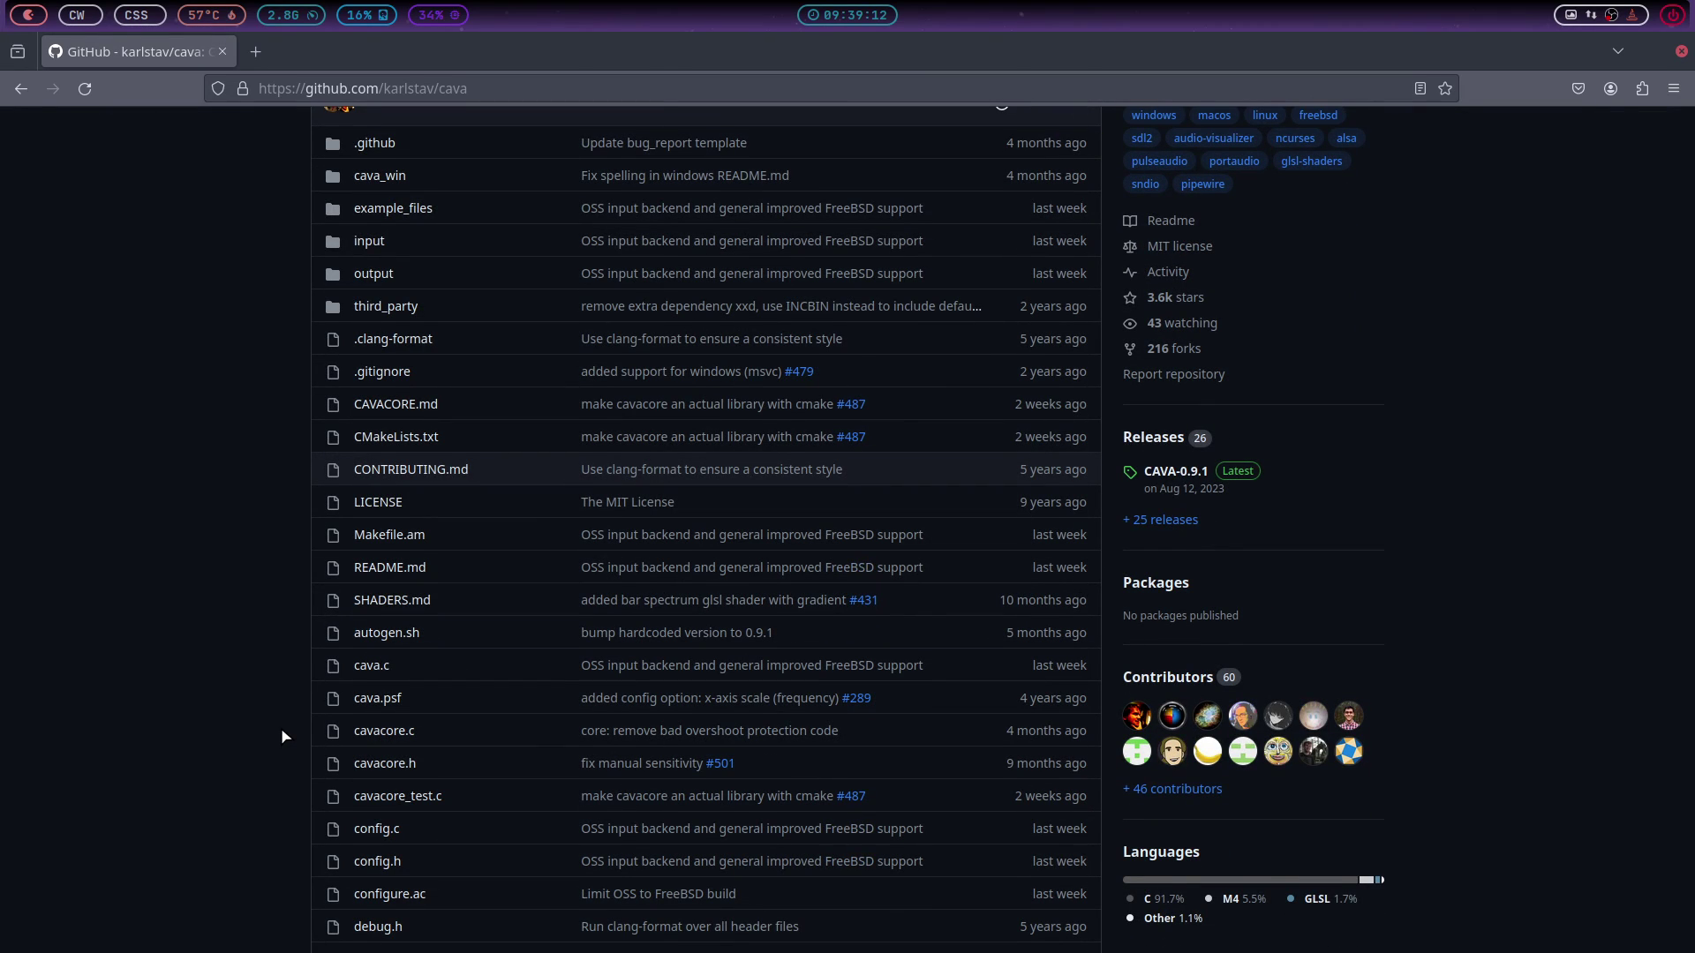
pyautogui.scroll(-3, 282, 736)
pyautogui.scroll(-3, 283, 737)
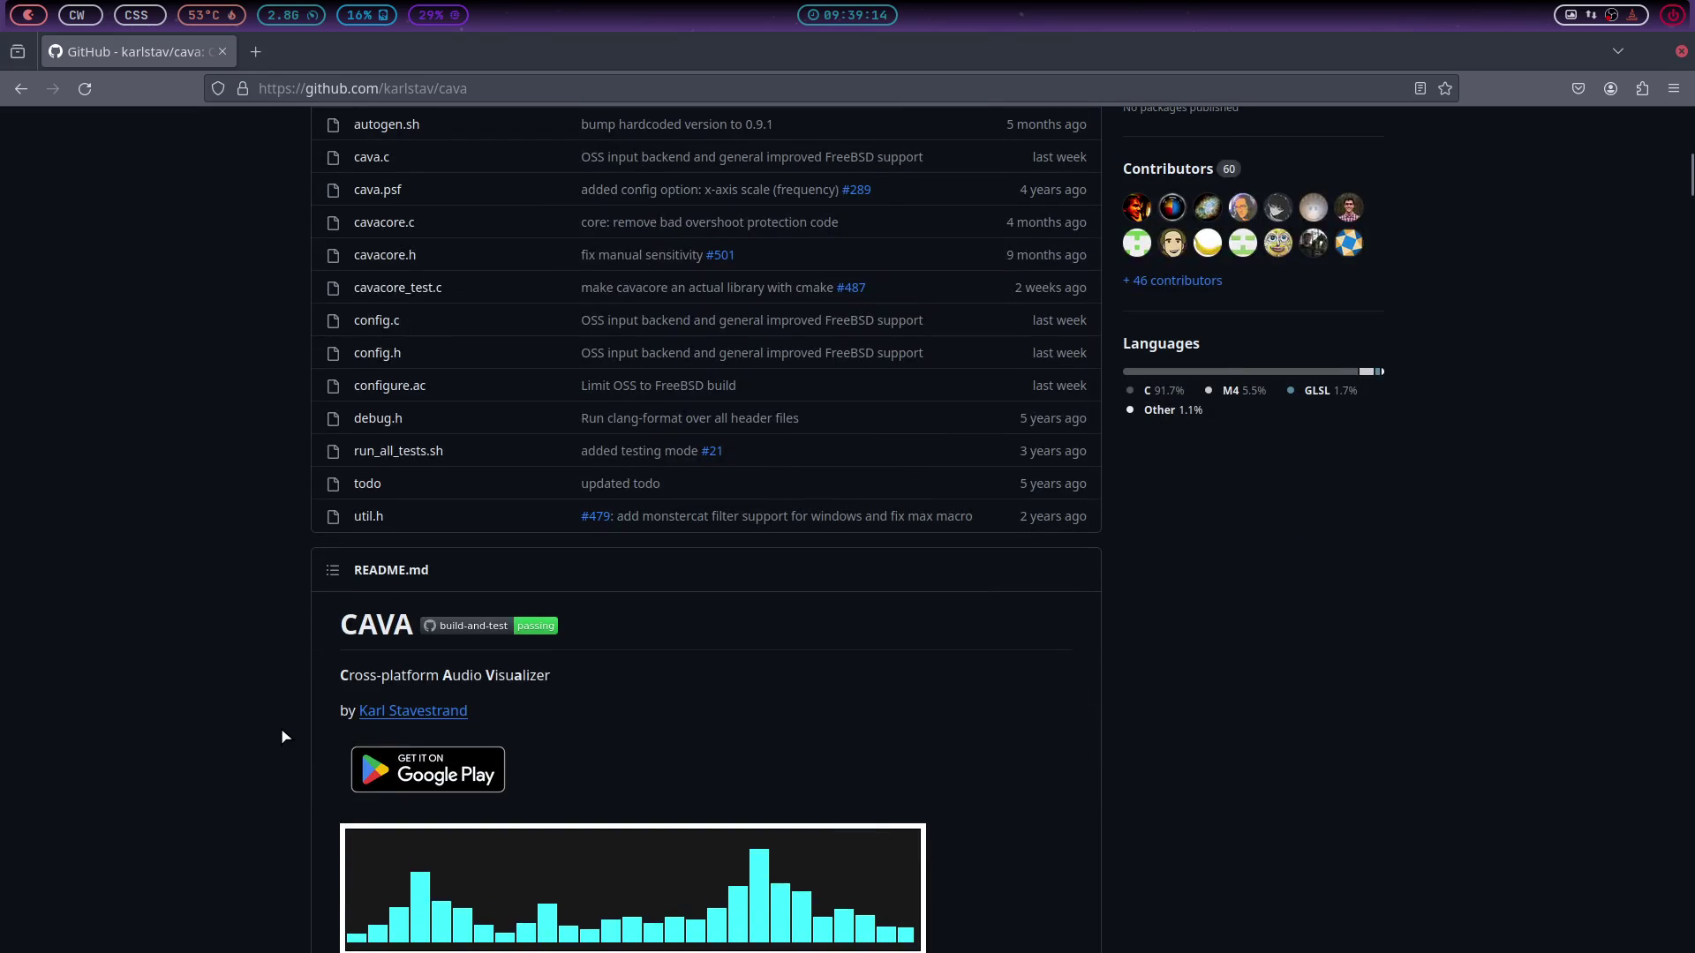
pyautogui.scroll(-10, 281, 737)
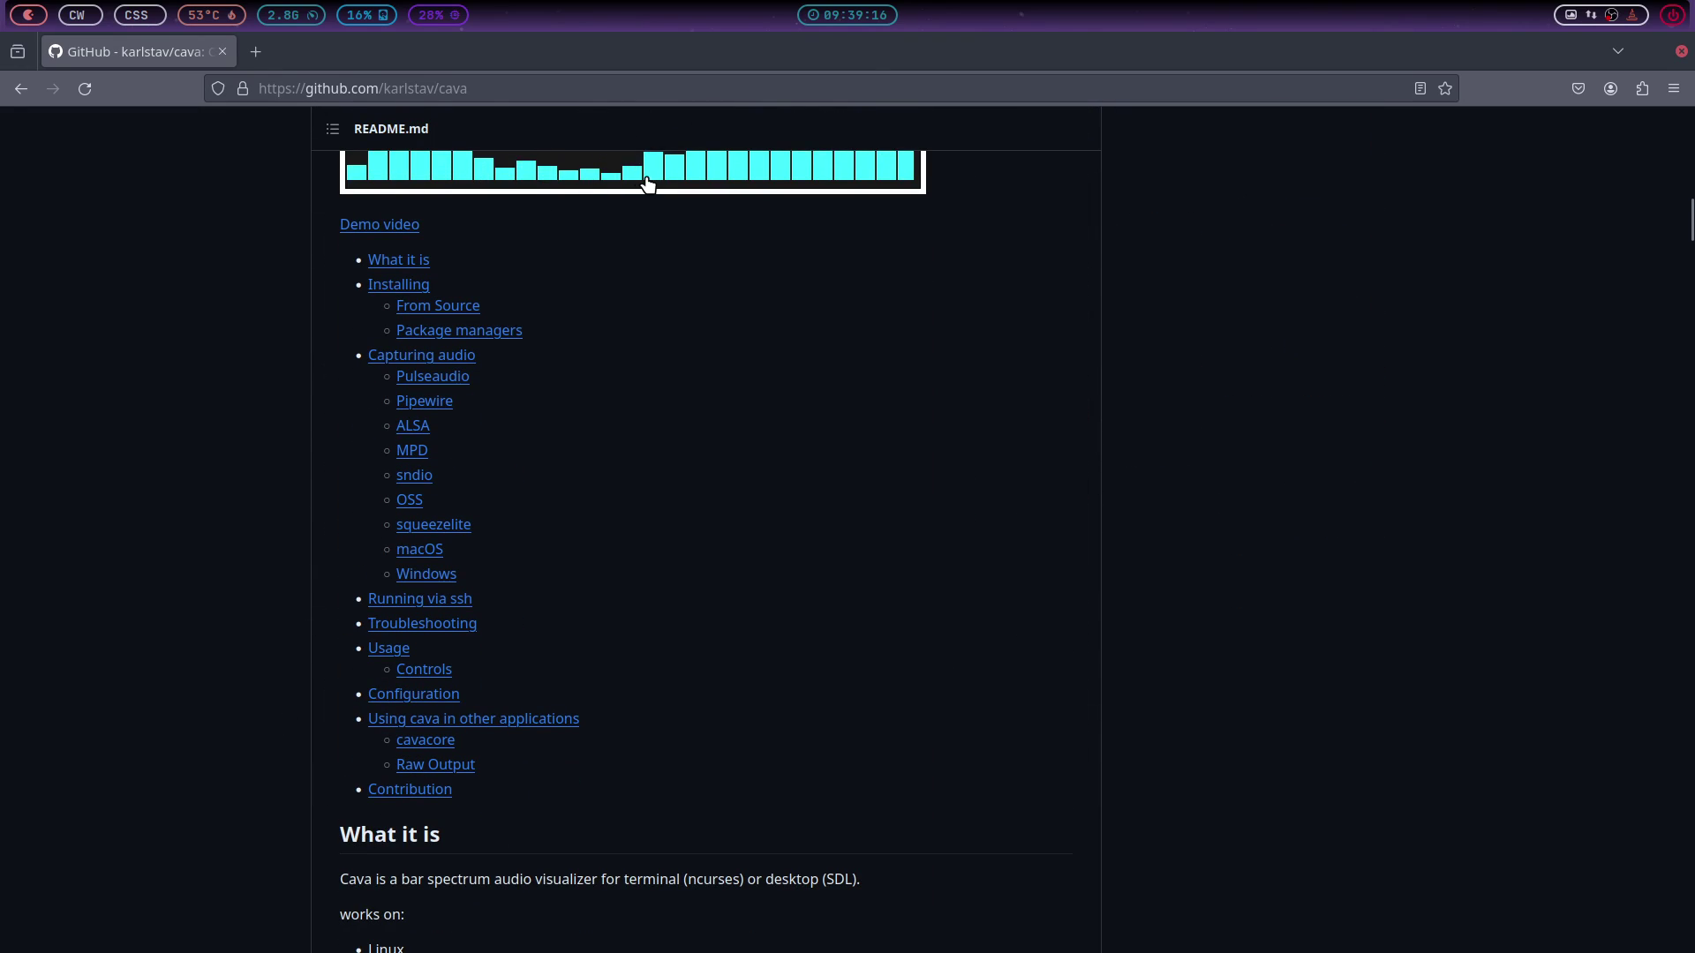
pyautogui.scroll(-2, 636, 359)
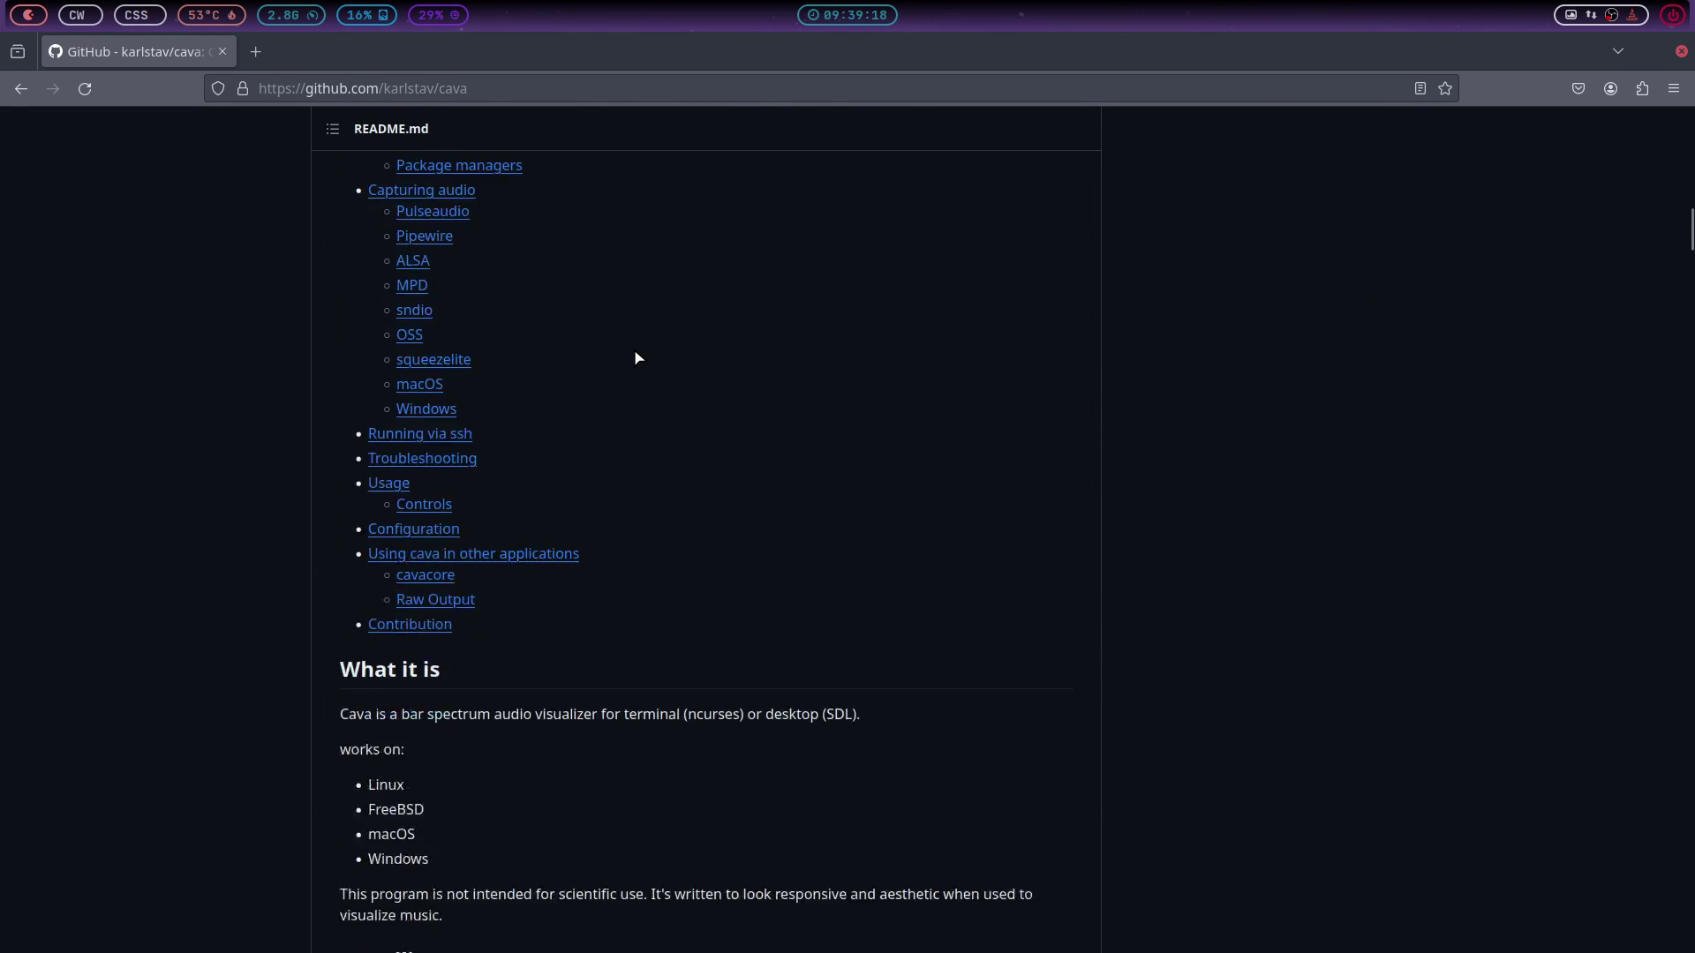
pyautogui.scroll(-4, 635, 357)
pyautogui.scroll(3, 636, 359)
pyautogui.scroll(-8, 635, 357)
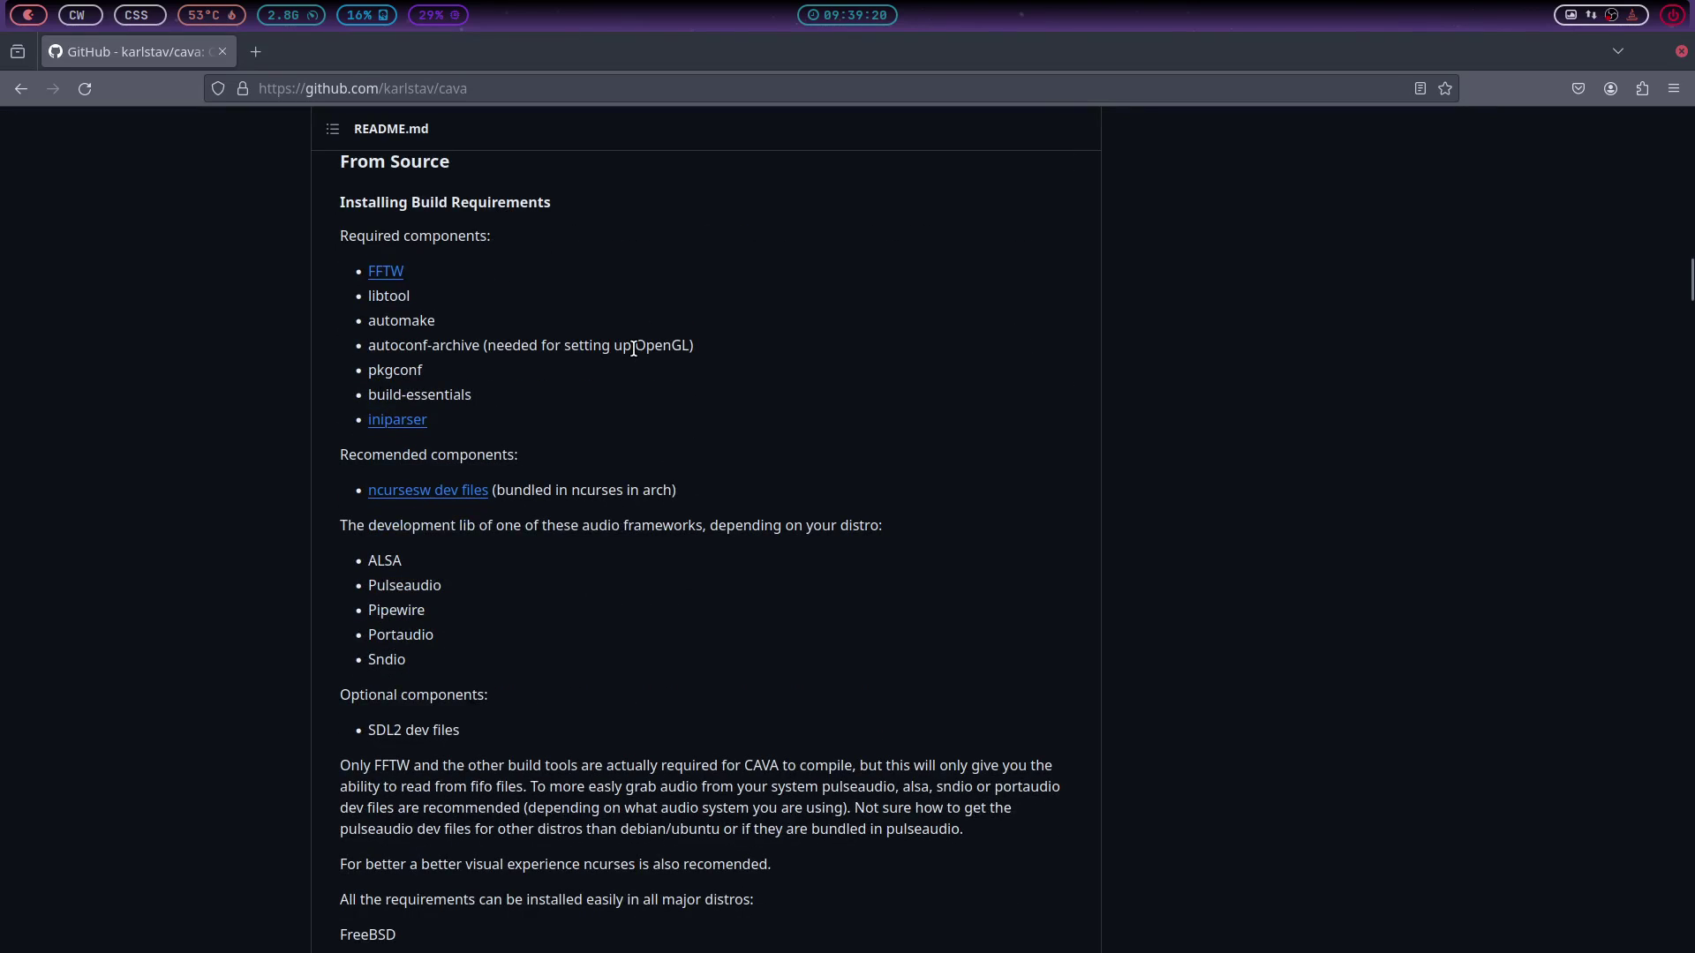
pyautogui.scroll(3, 636, 357)
# Search the cava README for 'config' and step through the matches to the Pulseaudio one.
pyautogui.hotkey('ctrl', 'f')
pyautogui.write('c')
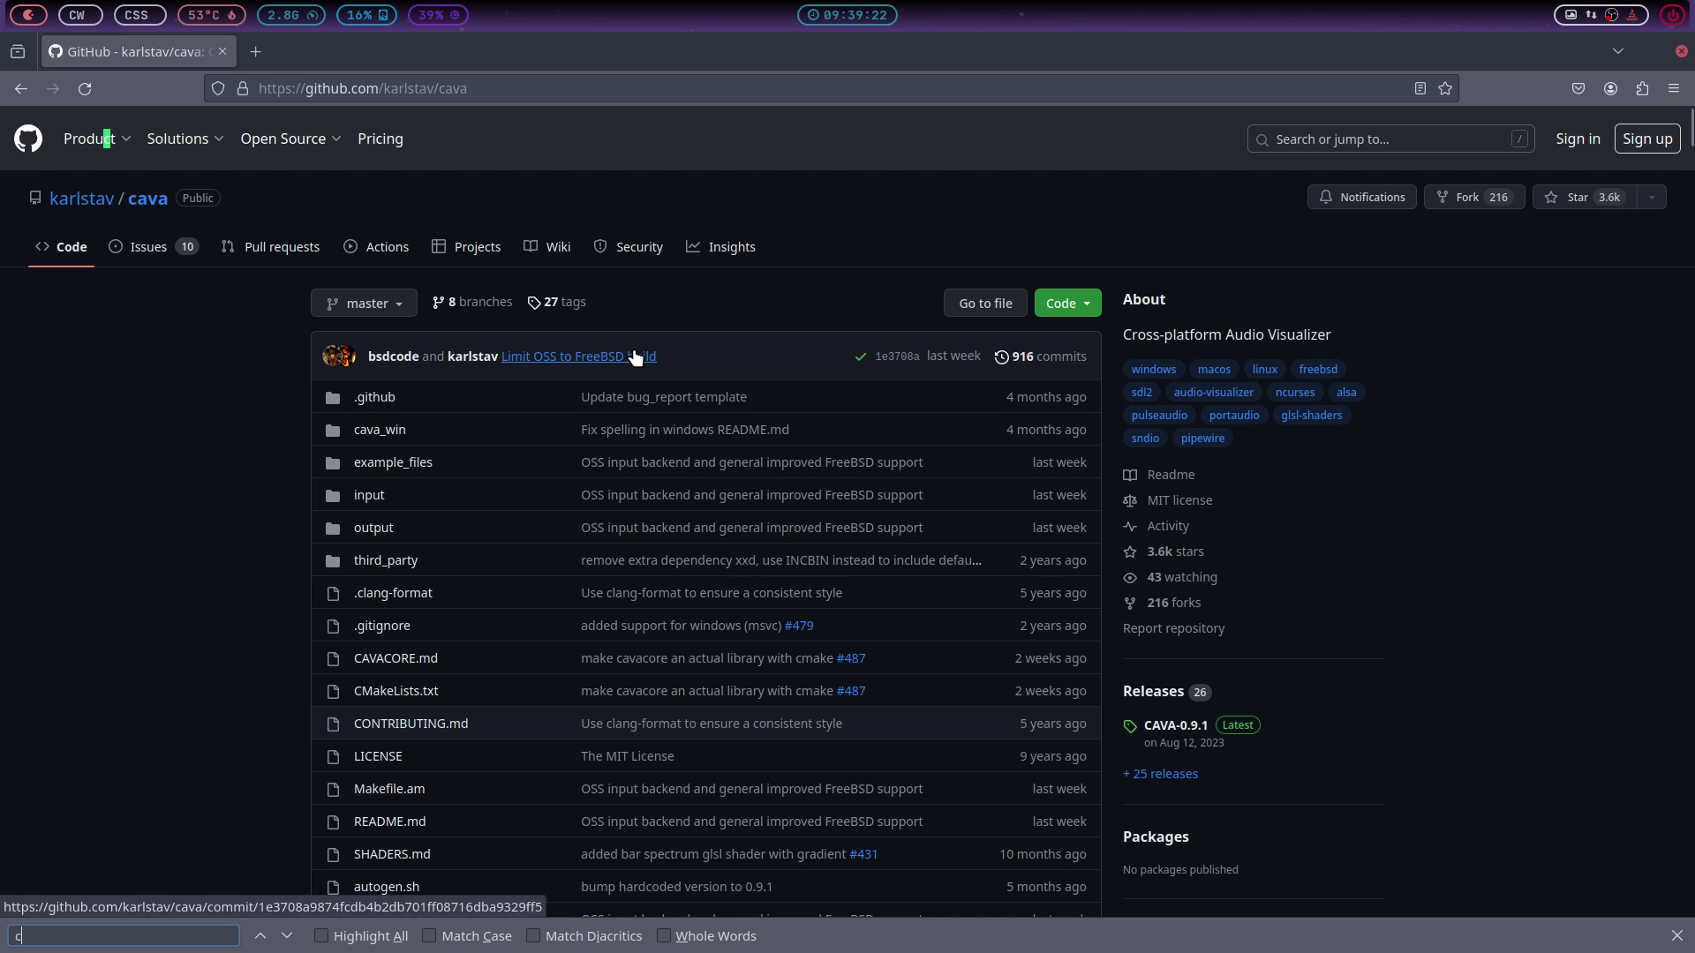
pyautogui.write('i')
pyautogui.write('onfig')
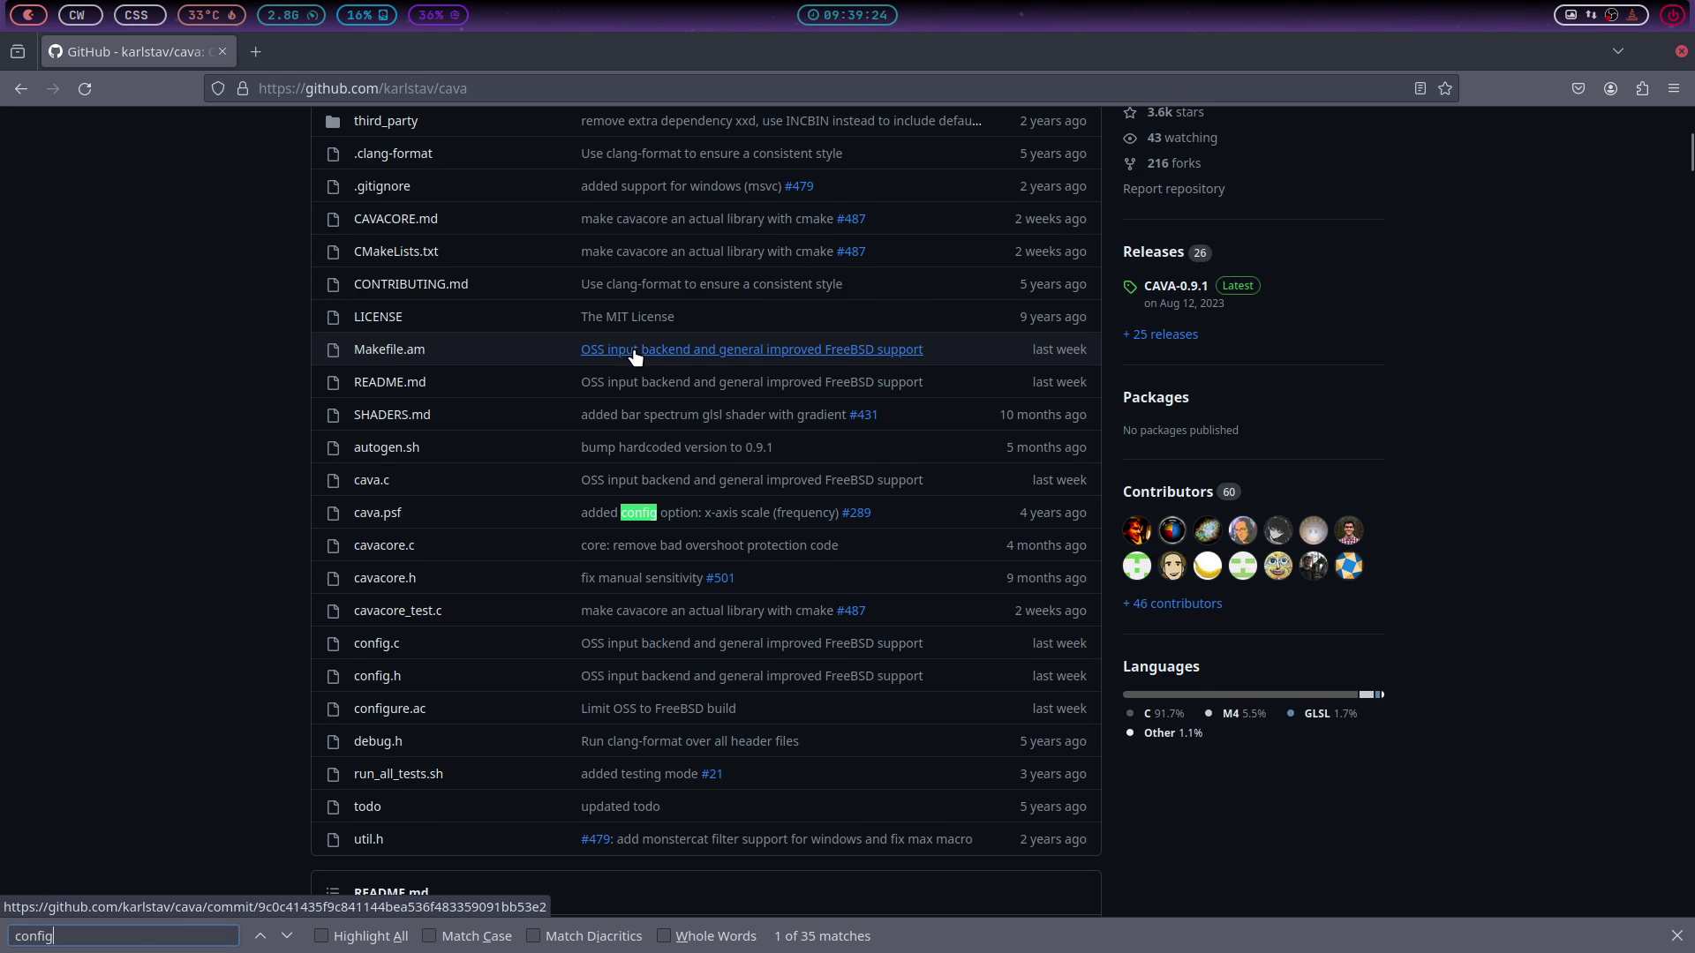
pyautogui.click(286, 936)
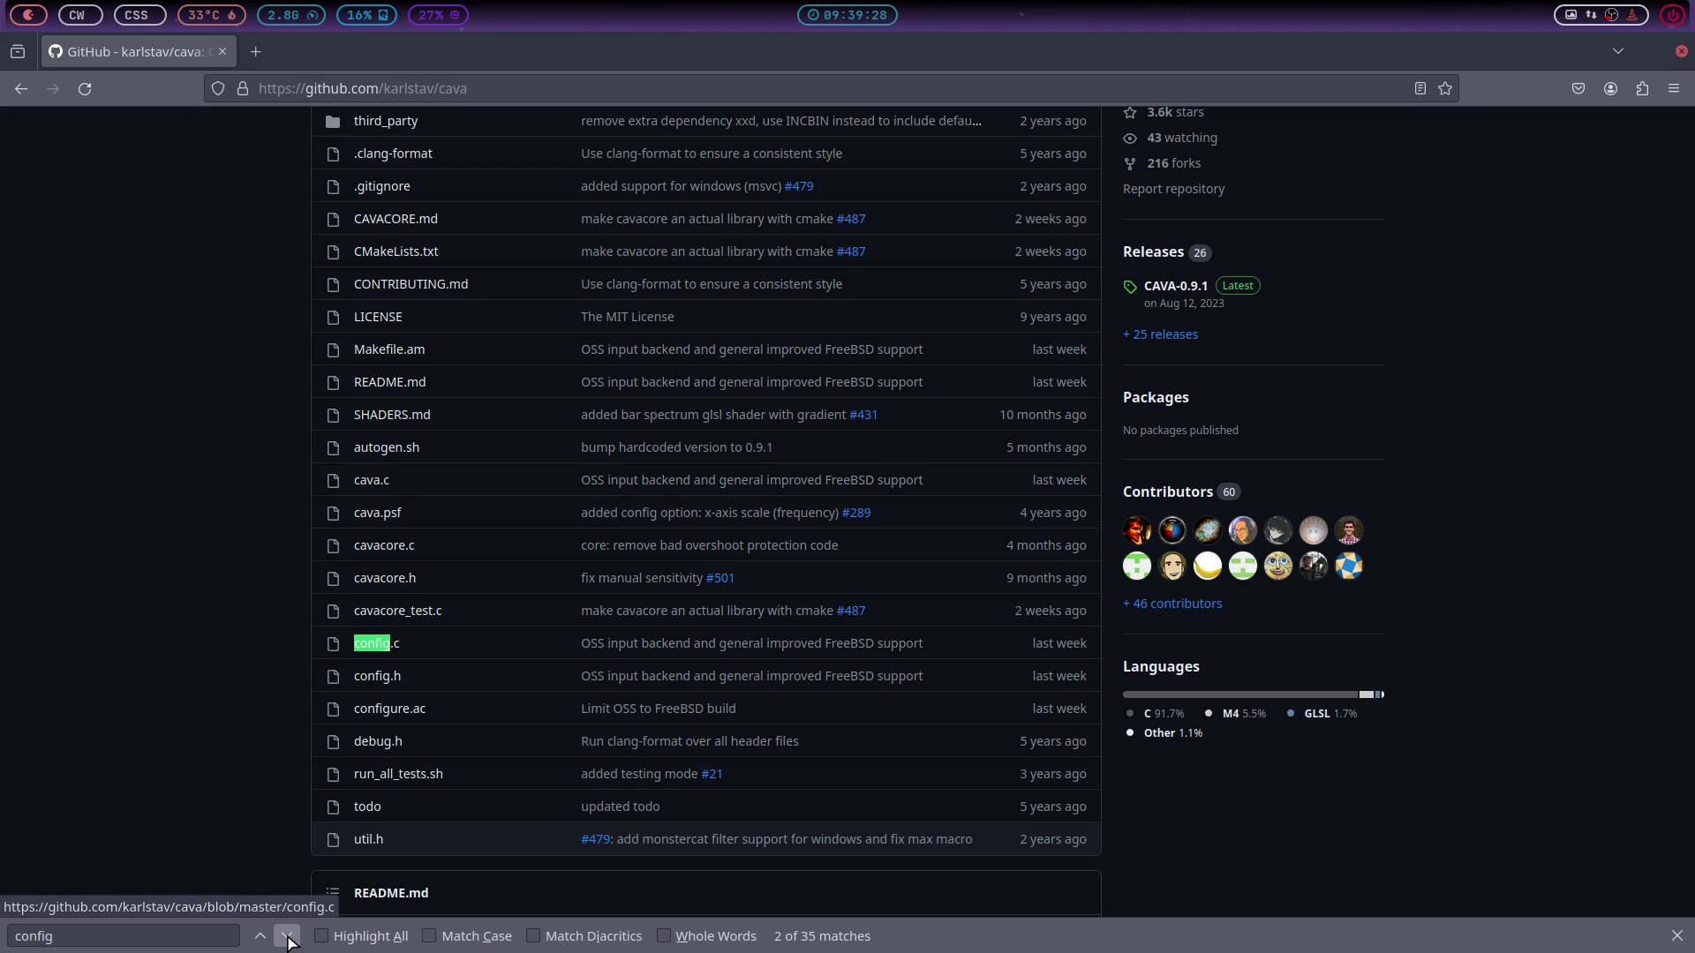
pyautogui.click(286, 936)
pyautogui.click(286, 936)
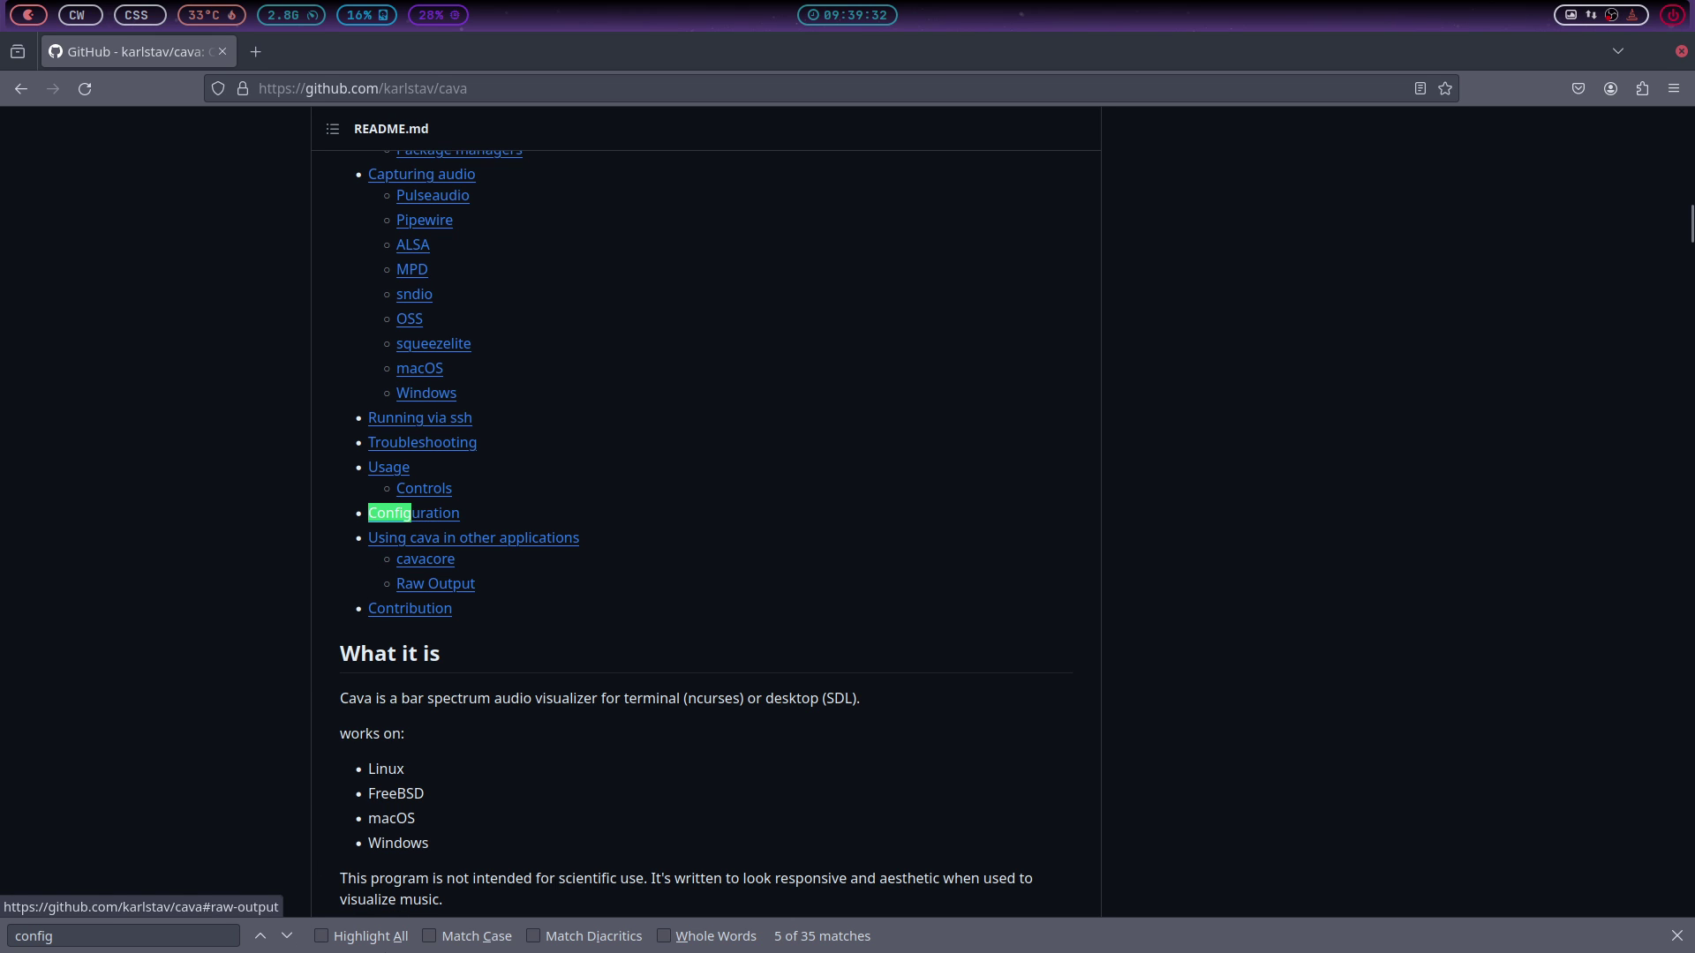
pyautogui.click(286, 936)
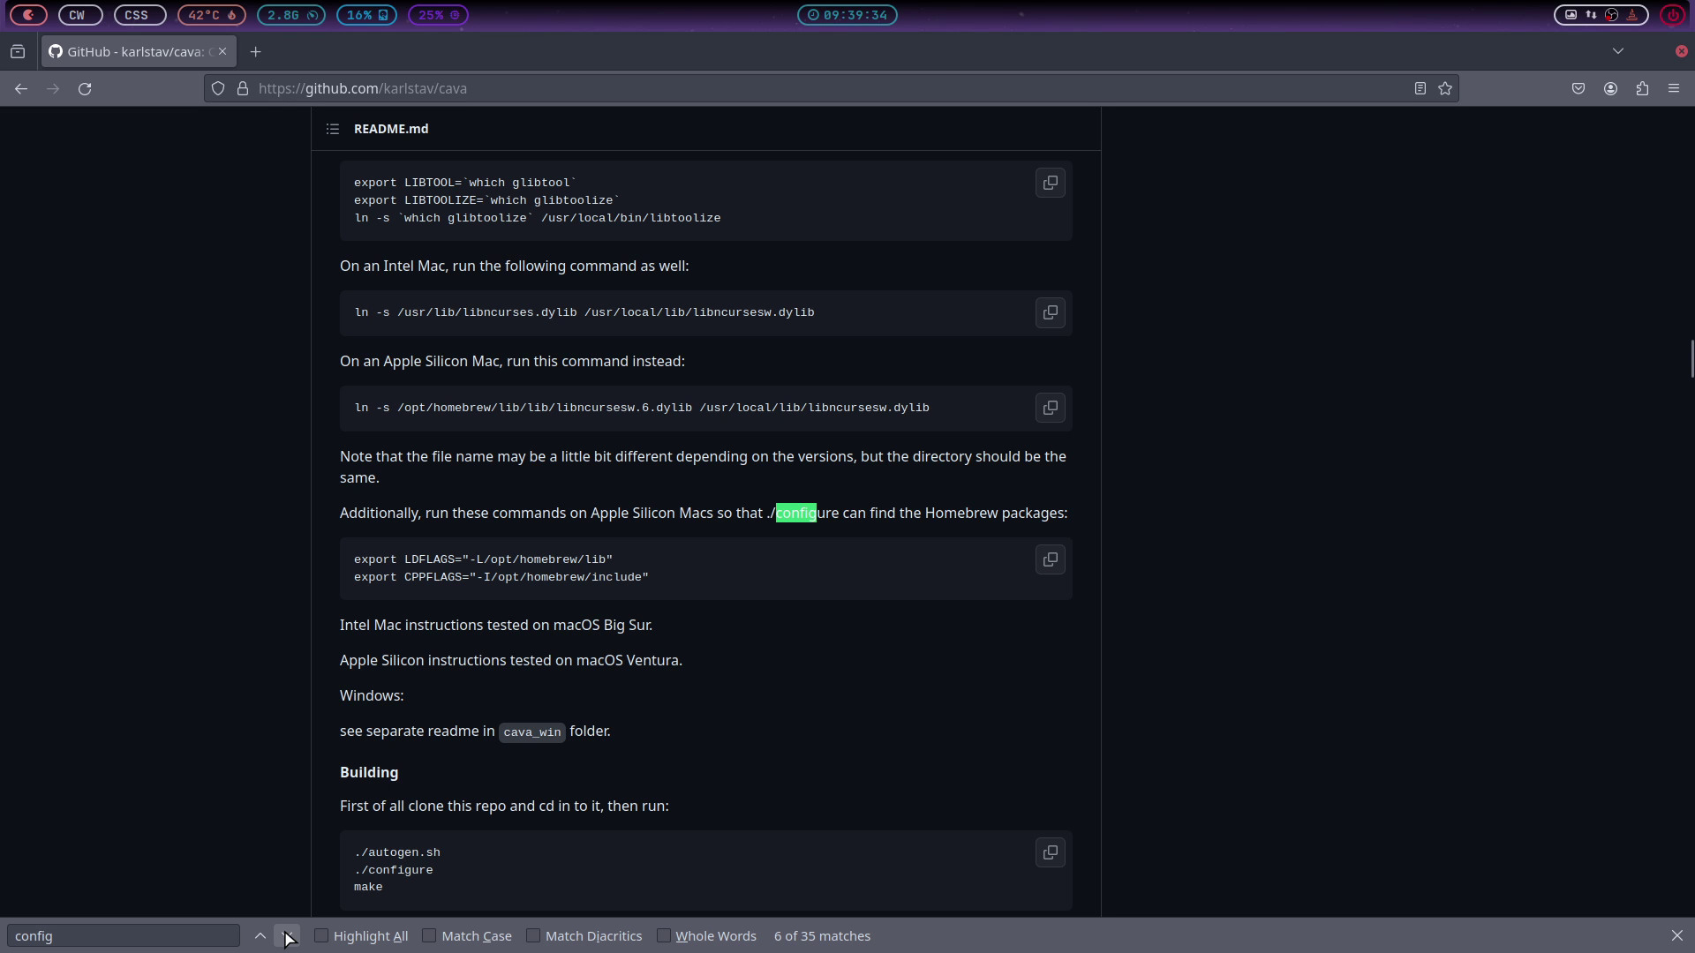
pyautogui.click(286, 937)
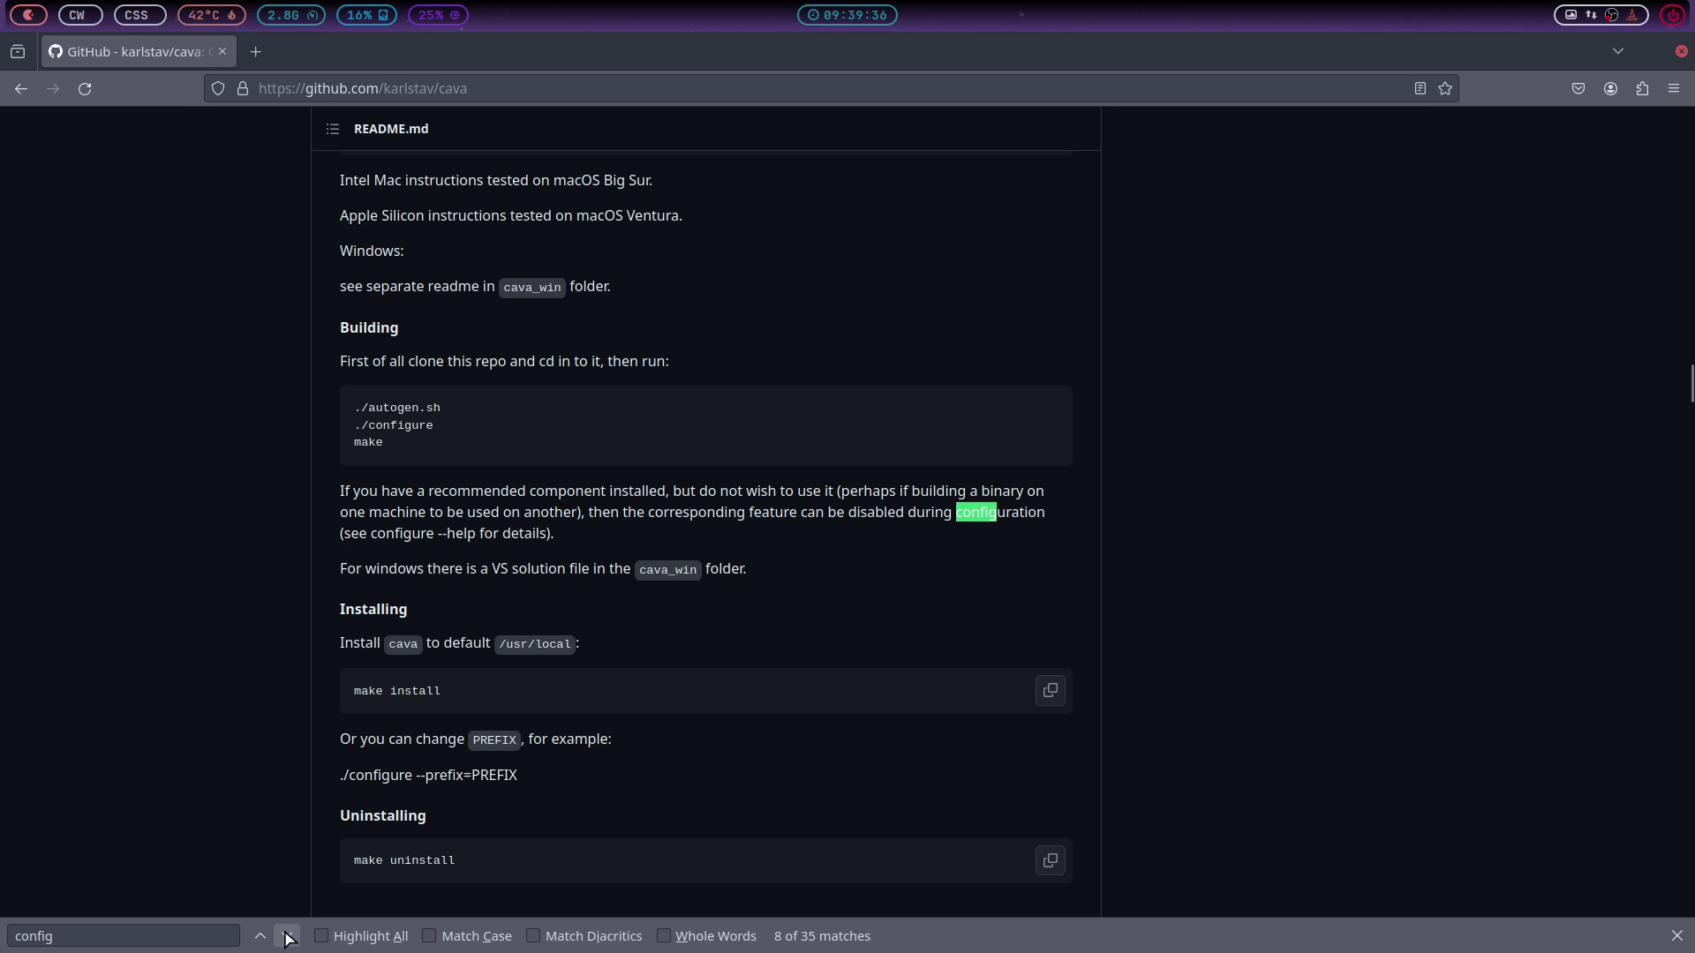
pyautogui.click(286, 936)
pyautogui.click(286, 936)
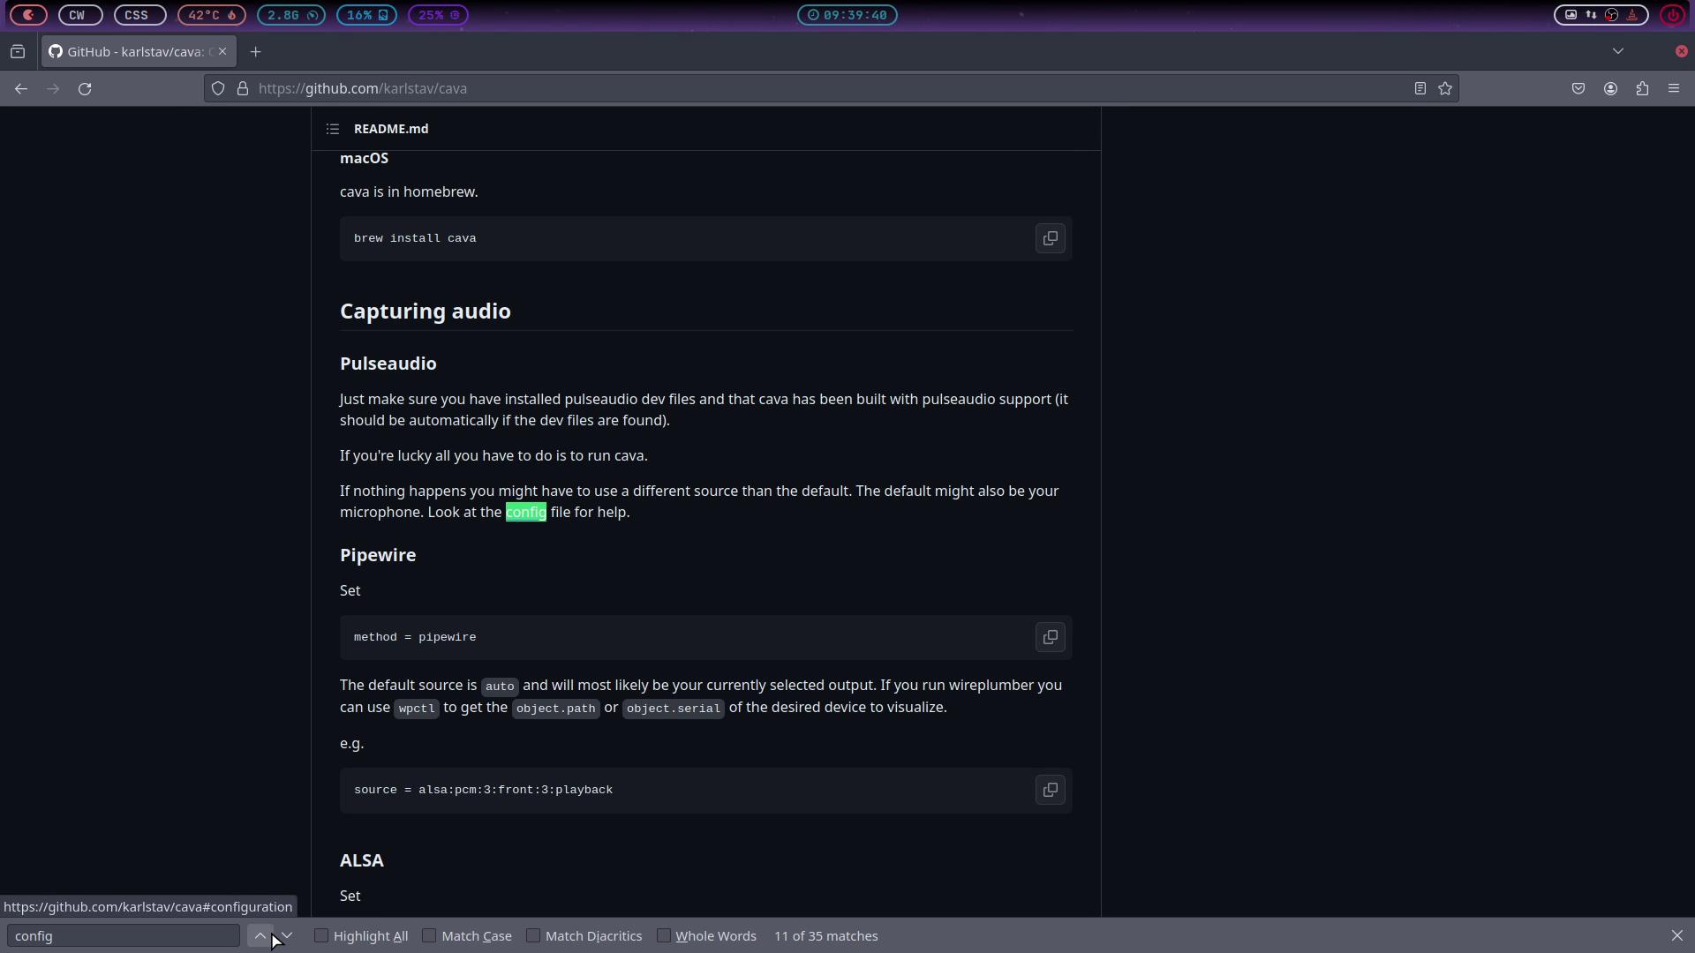
pyautogui.click(263, 936)
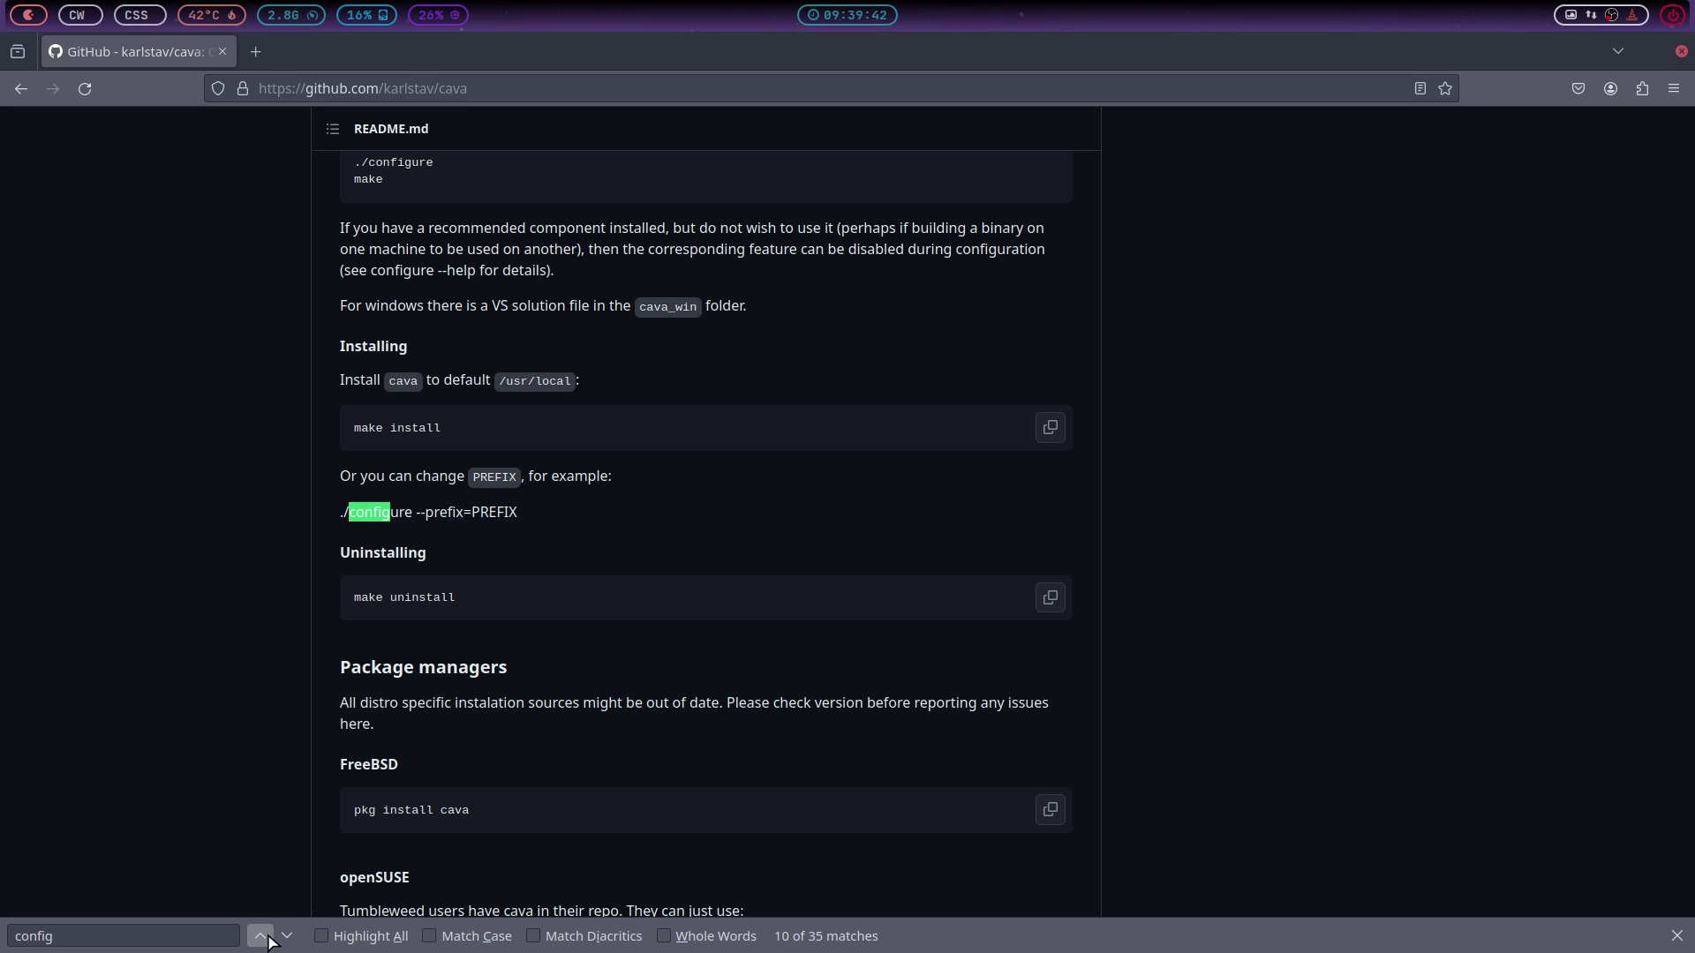
pyautogui.click(261, 936)
pyautogui.click(285, 937)
pyautogui.click(286, 937)
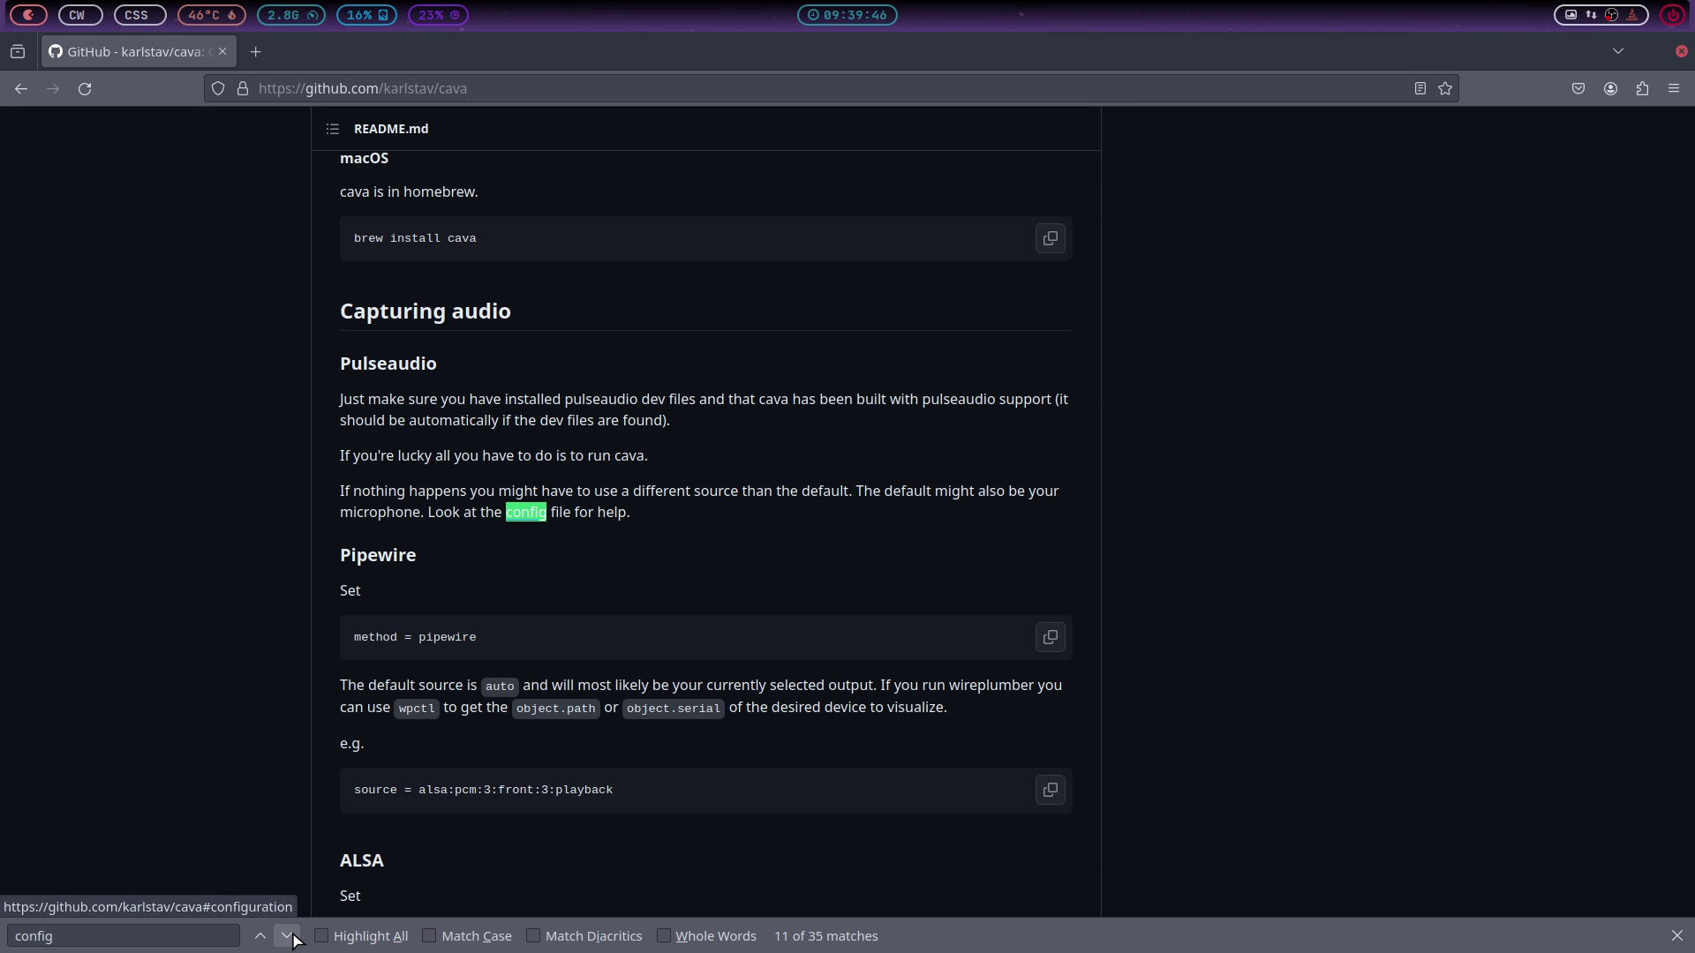
# Jump to the Configuration section, select the default config location paragraph, and hide Firefox.
pyautogui.click(522, 515)
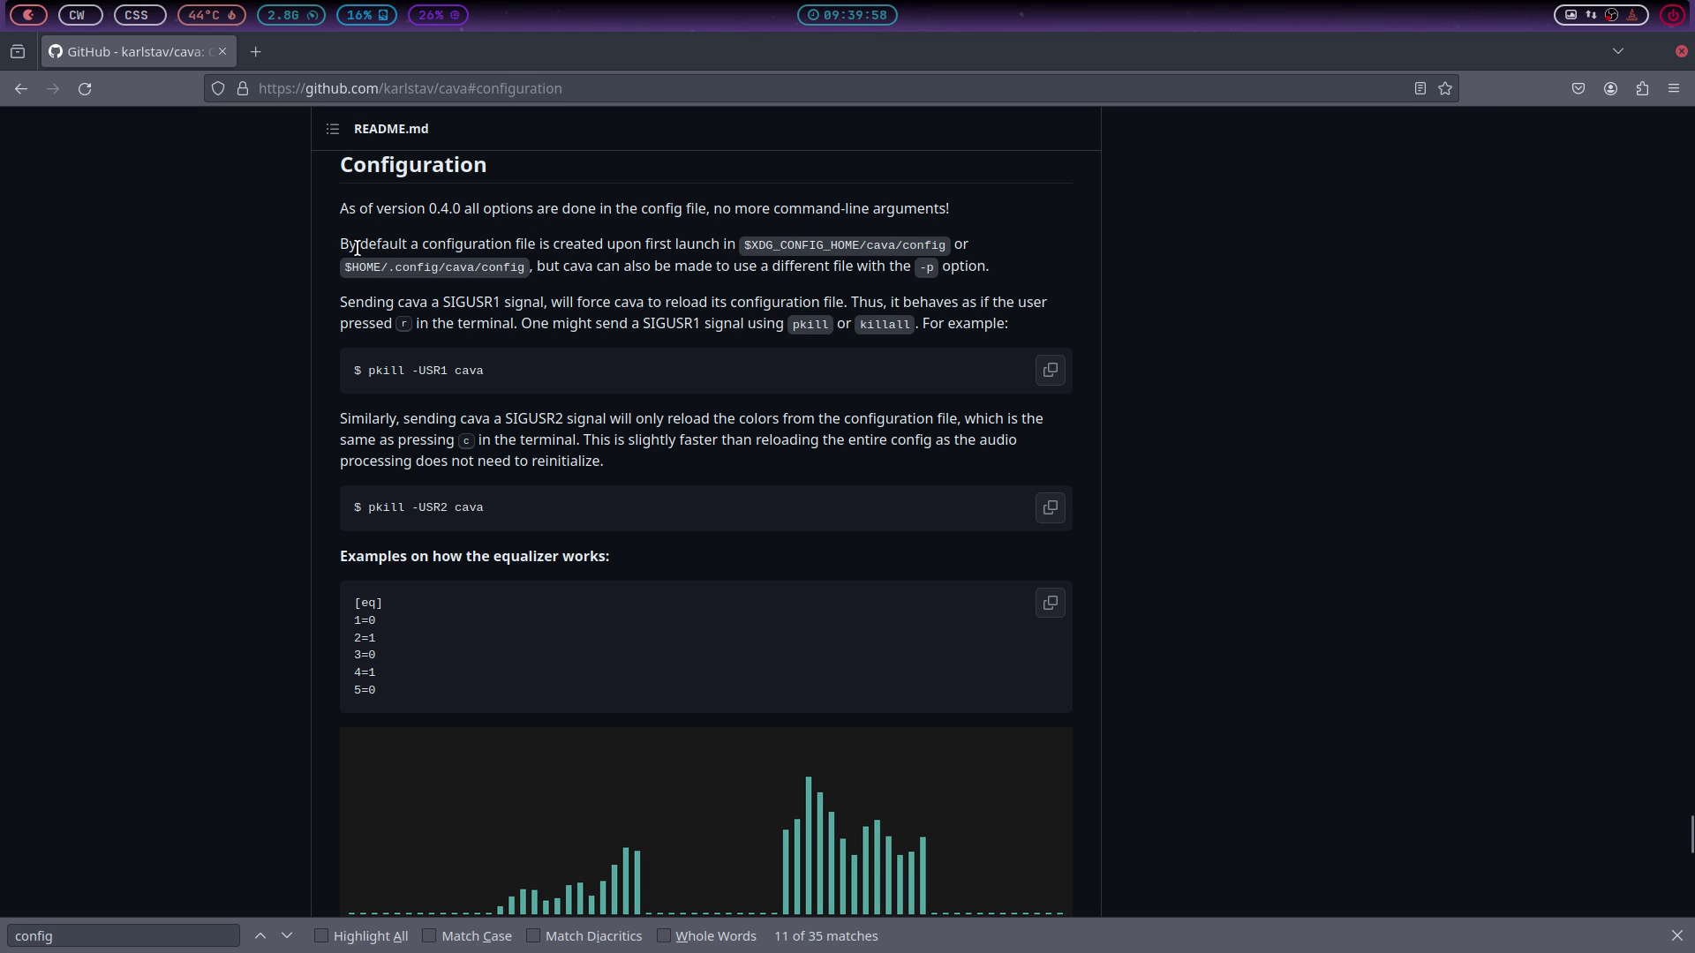
pyautogui.moveTo(357, 247); pyautogui.dragTo(982, 258)
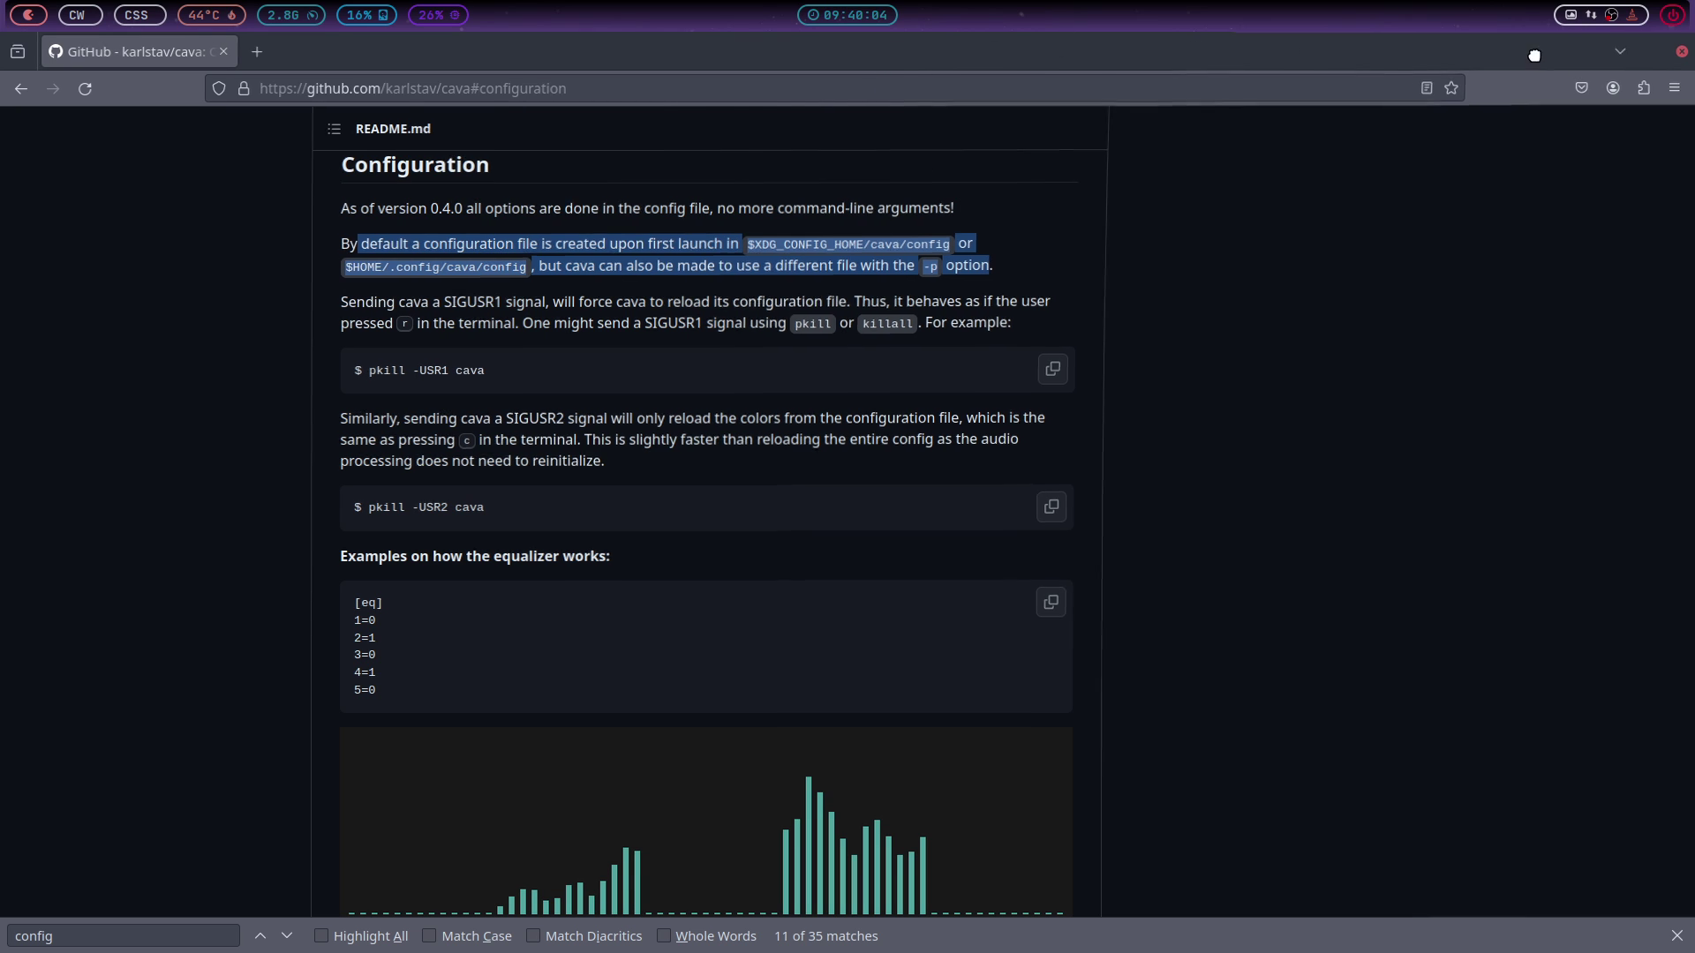
pyautogui.press('super+q')
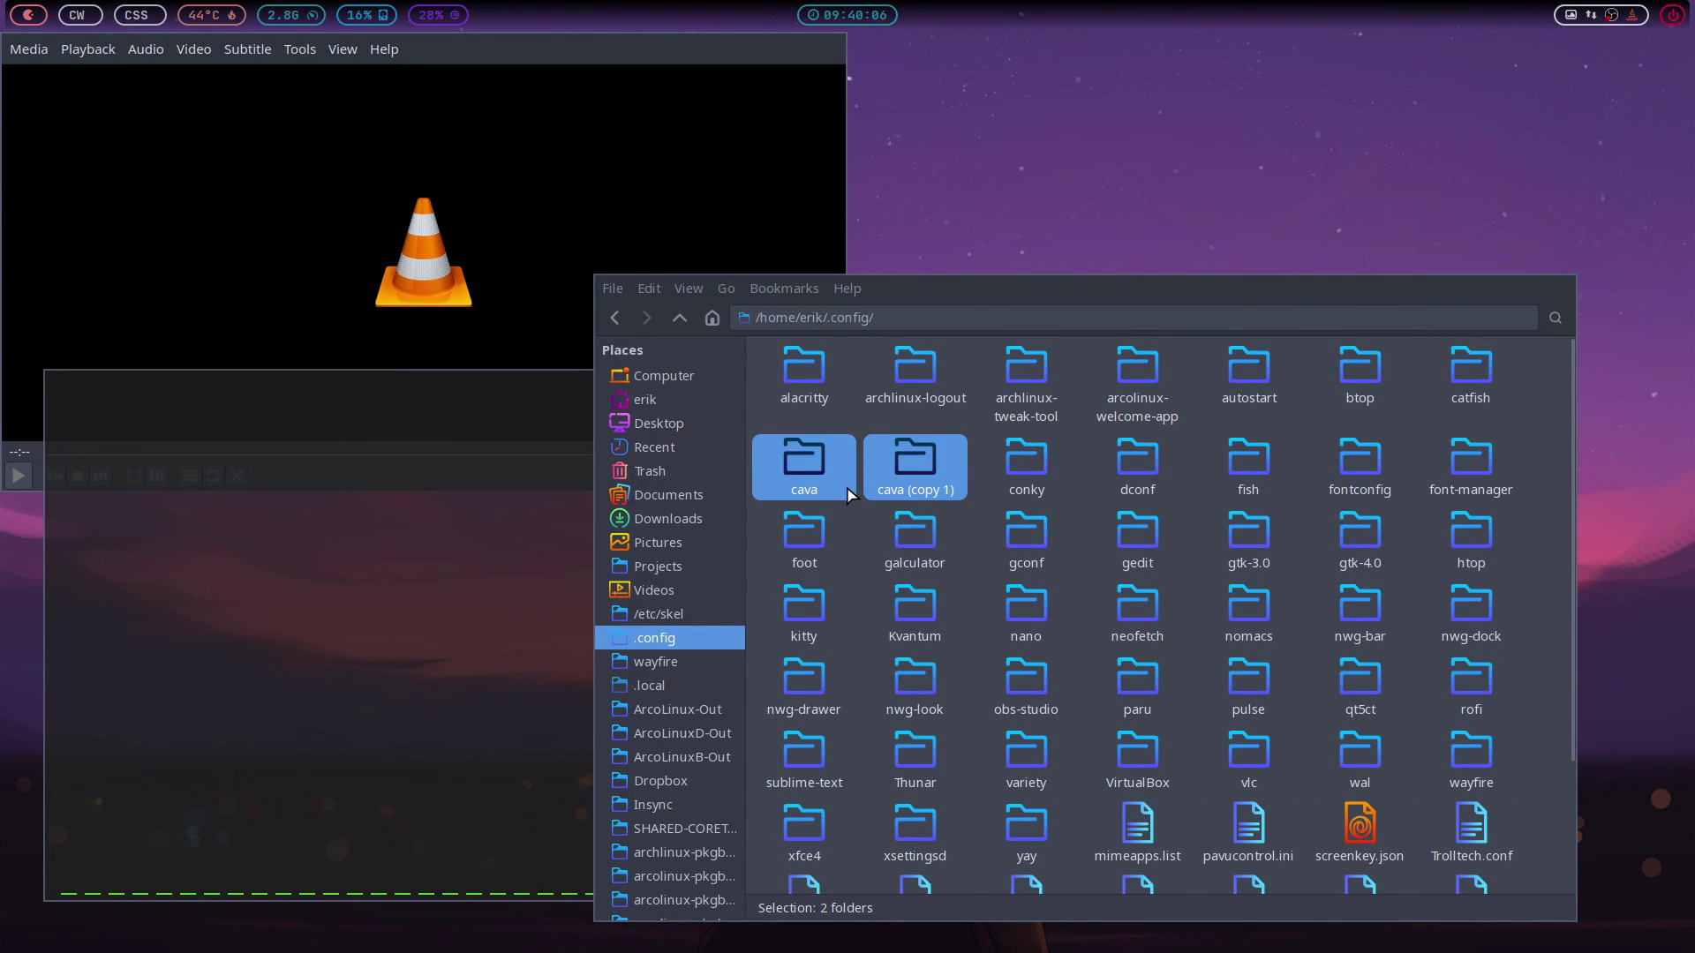
# Rename the cava folder to cava-erik.
pyautogui.click(802, 470)
pyautogui.press('F2')
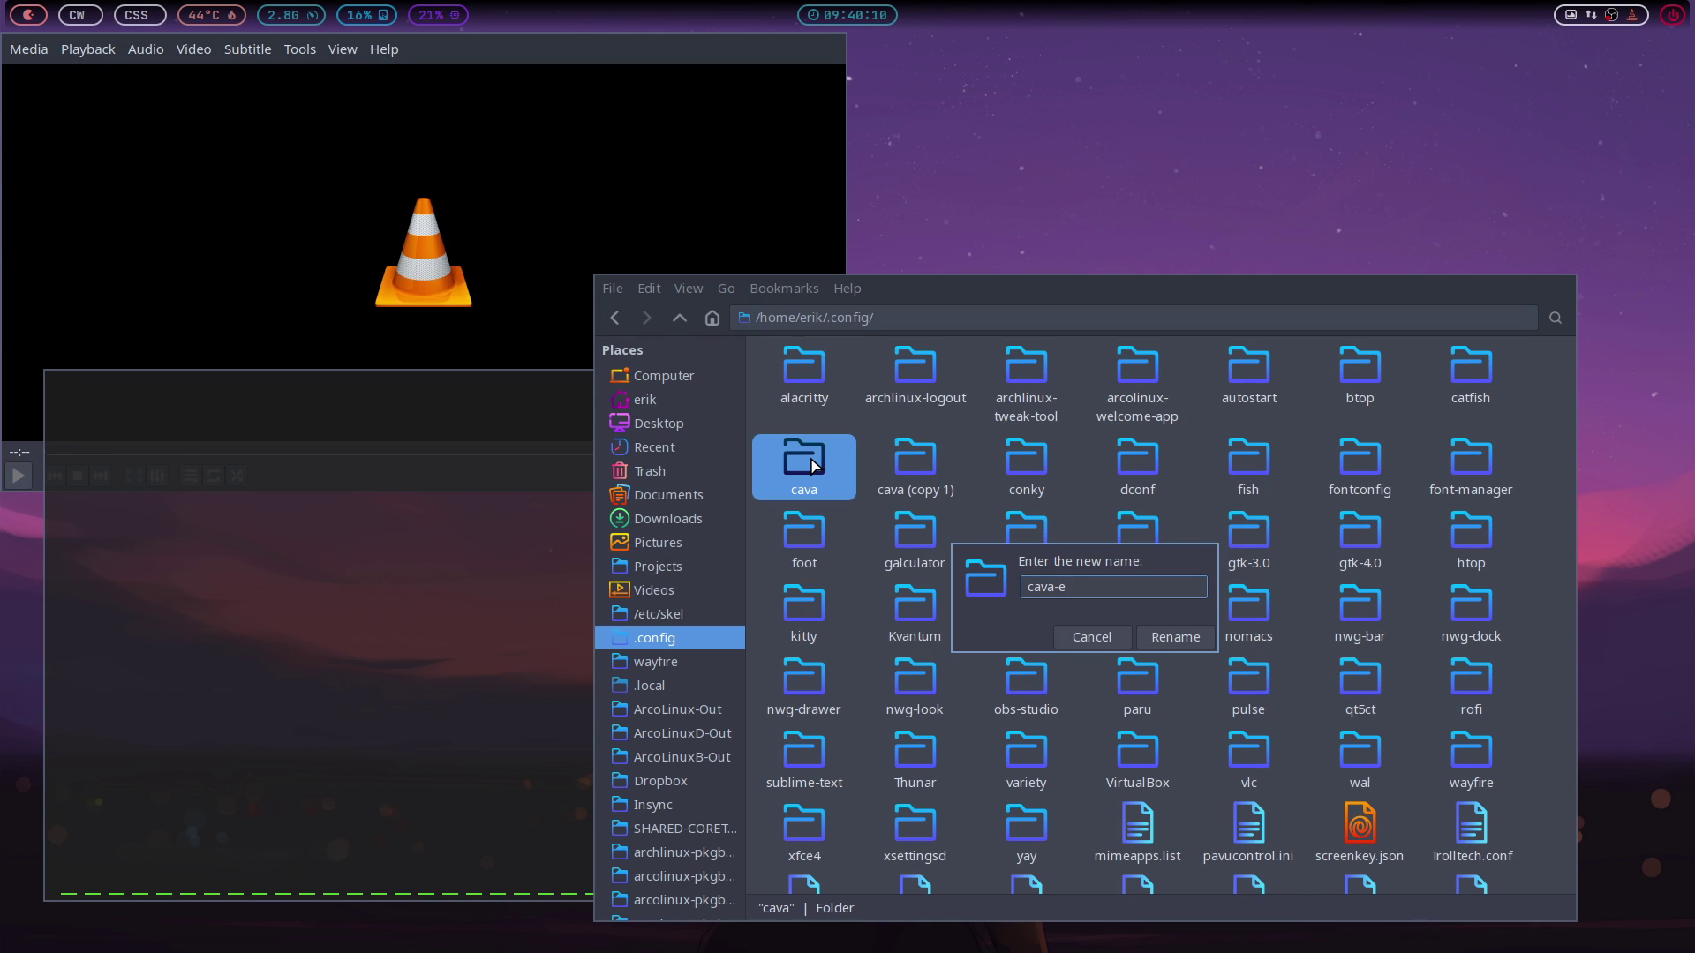
pyautogui.press('Return')
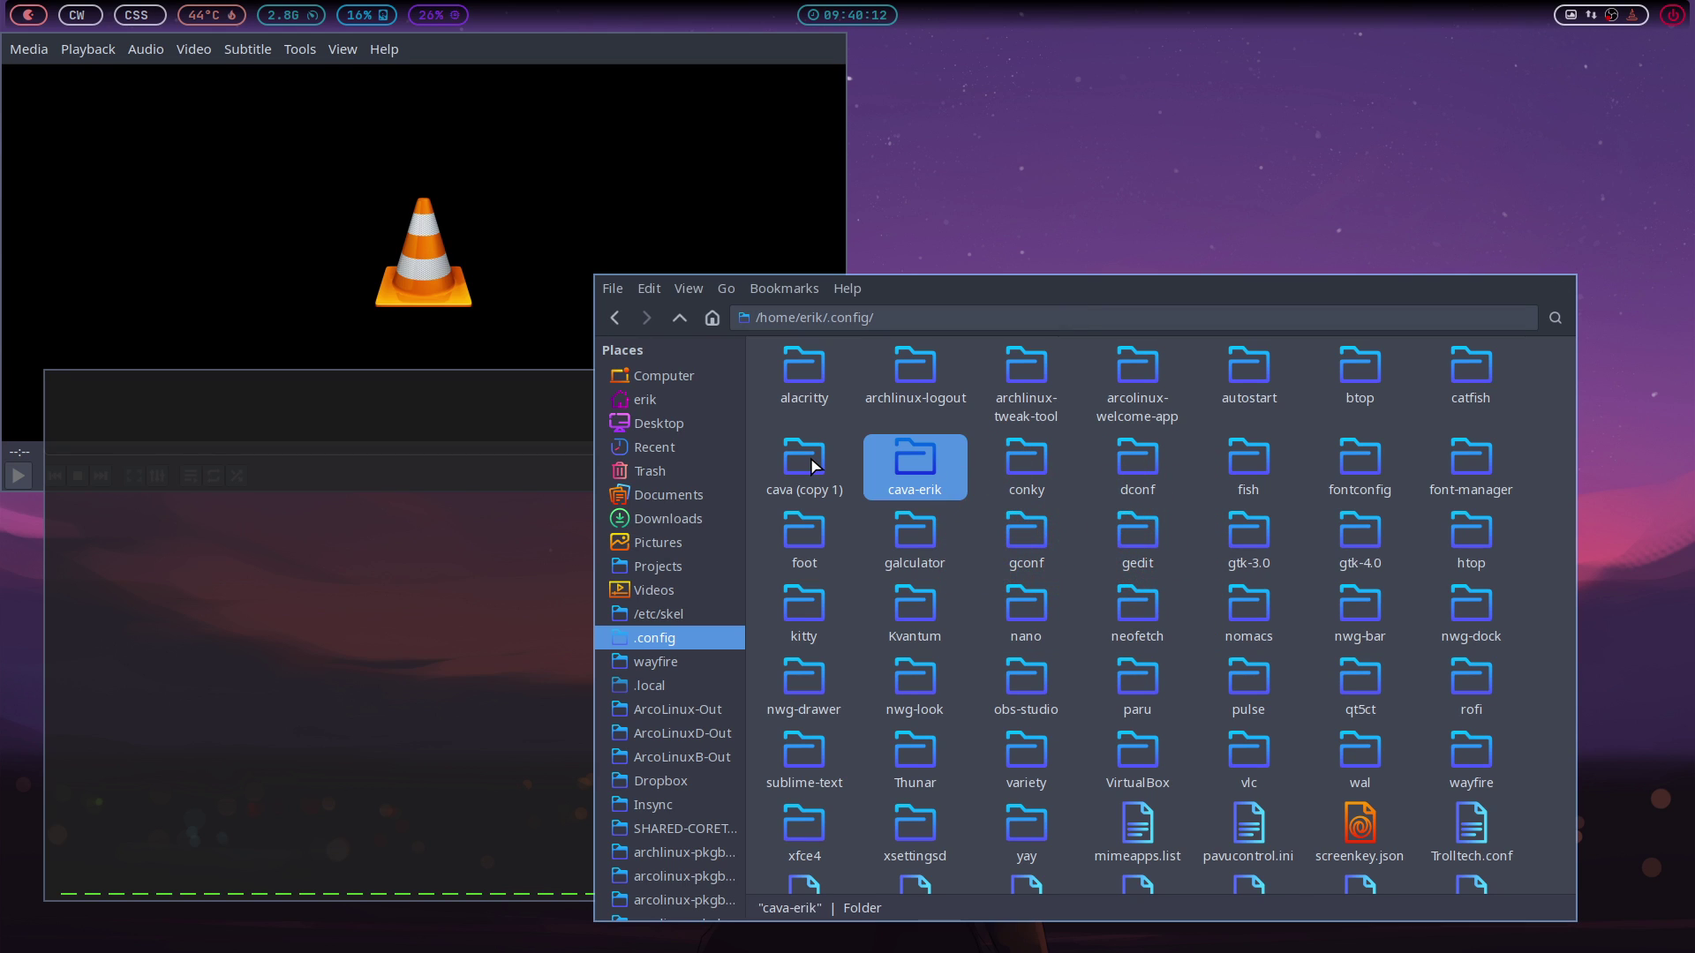
# Close the old cava visualizer and run cava in a new terminal.
pyautogui.press('super+q')
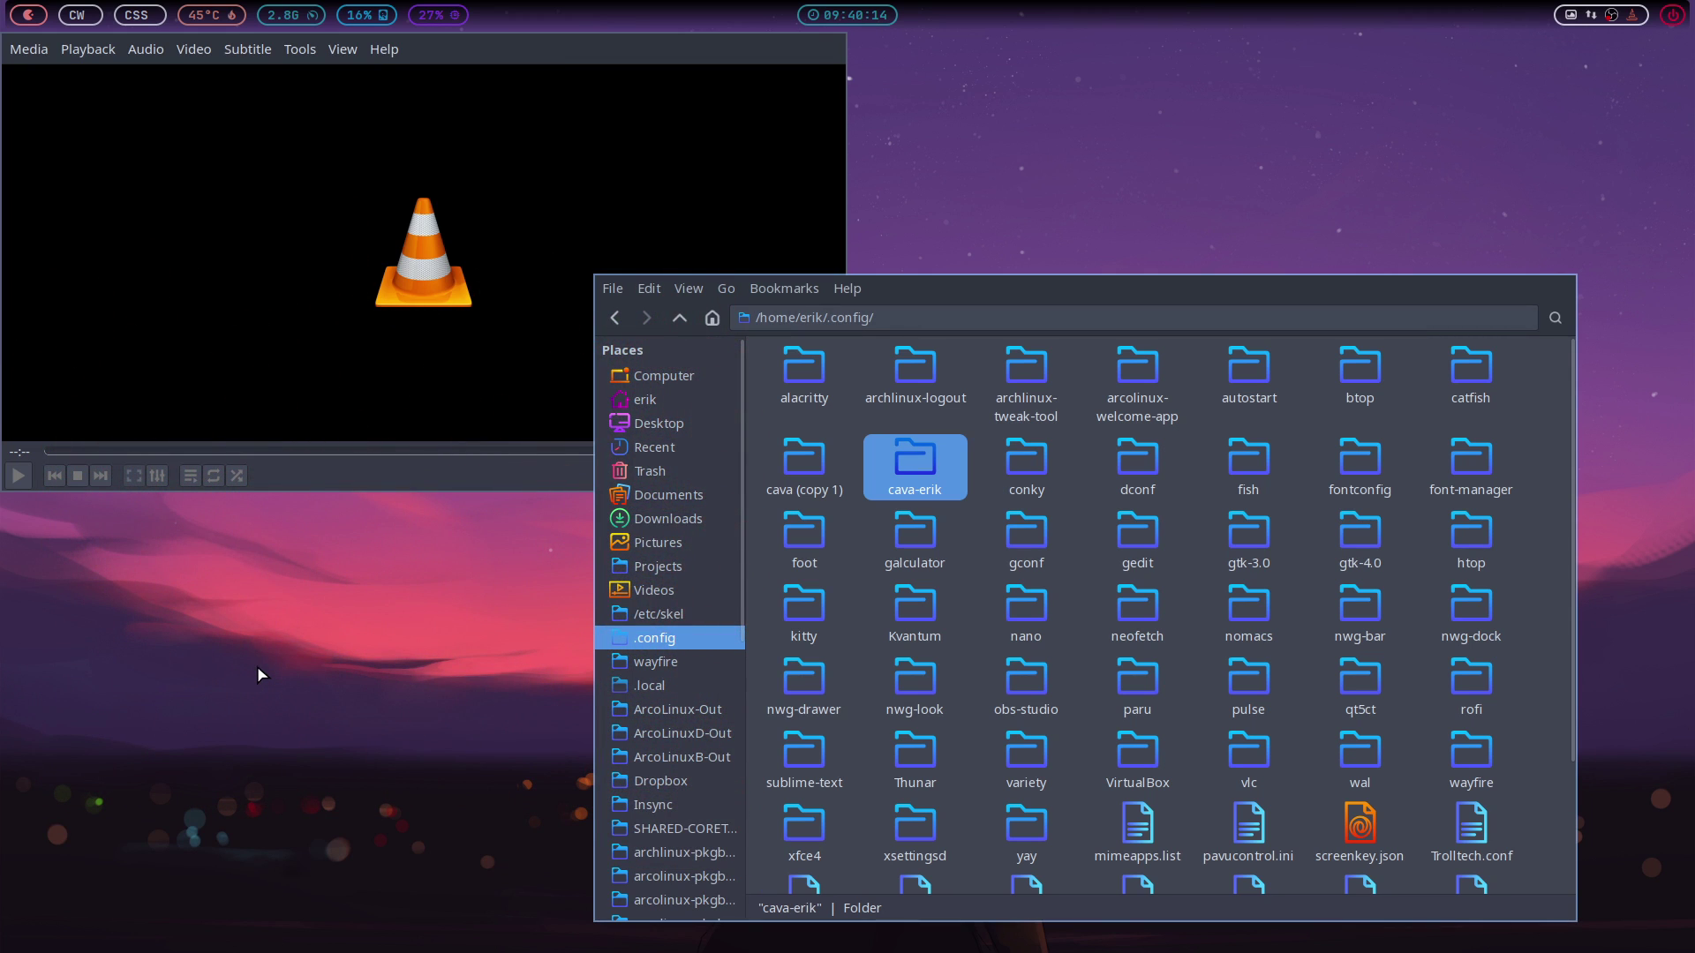
pyautogui.press('super+Return')
pyautogui.write('cava')
pyautogui.press('Return')
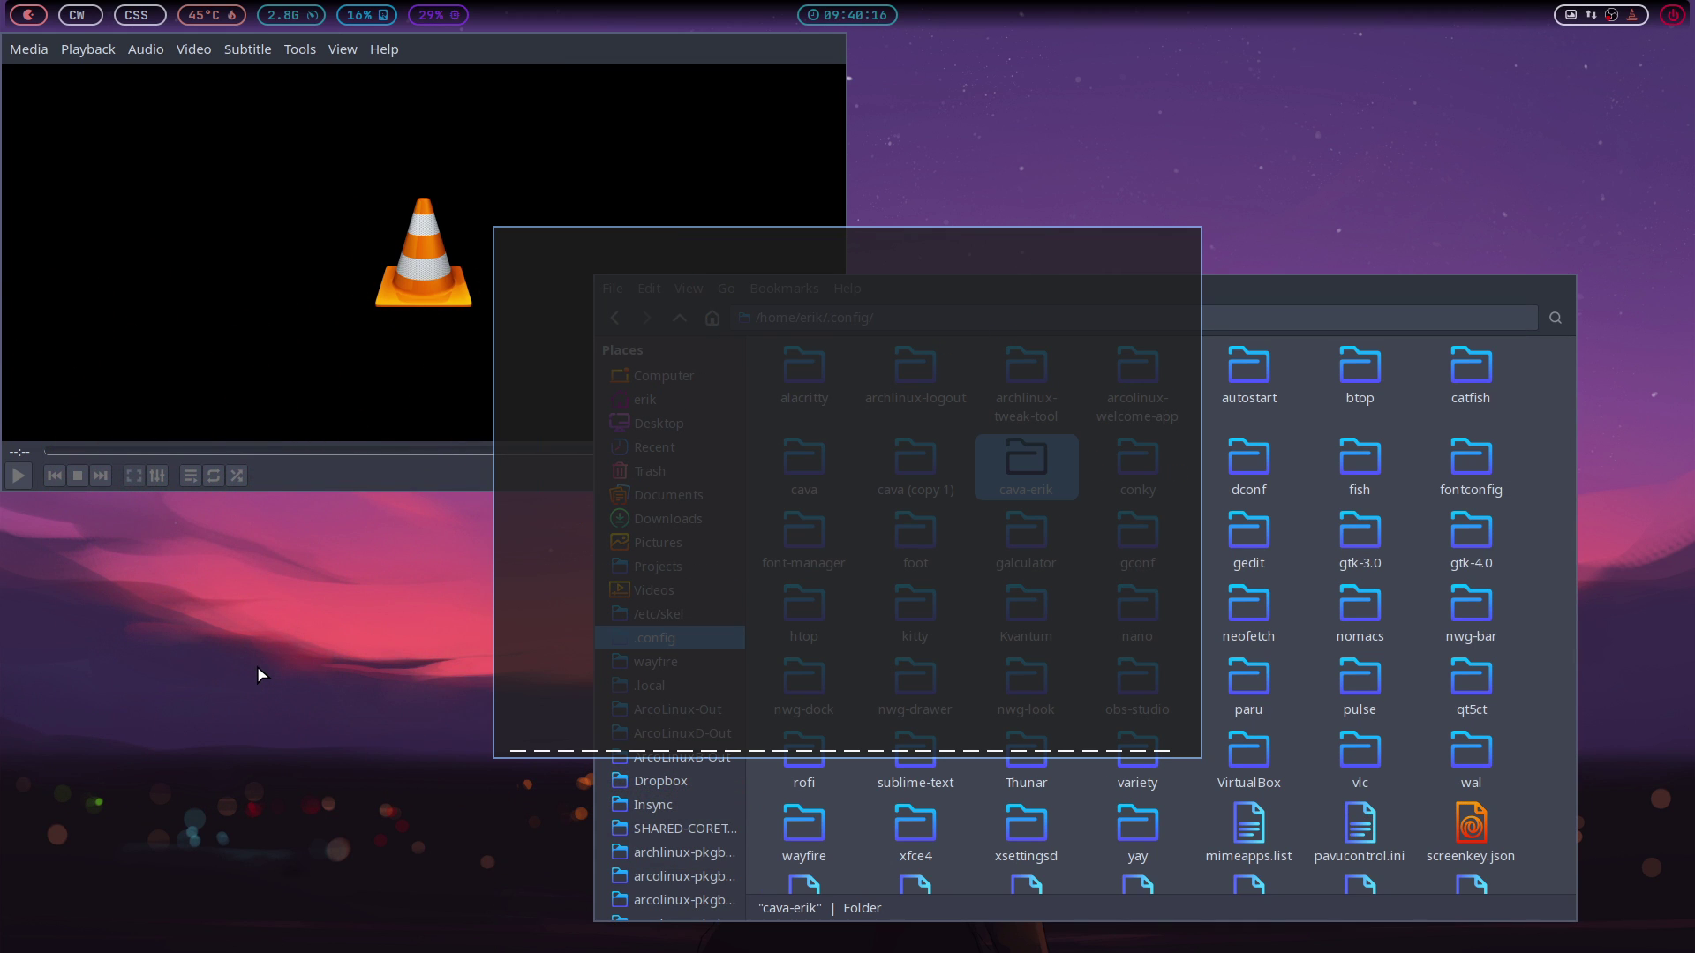
# Play, seek ahead and pause the Simple Minds track in VLC, then close VLC and cava.
pyautogui.click(18, 476)
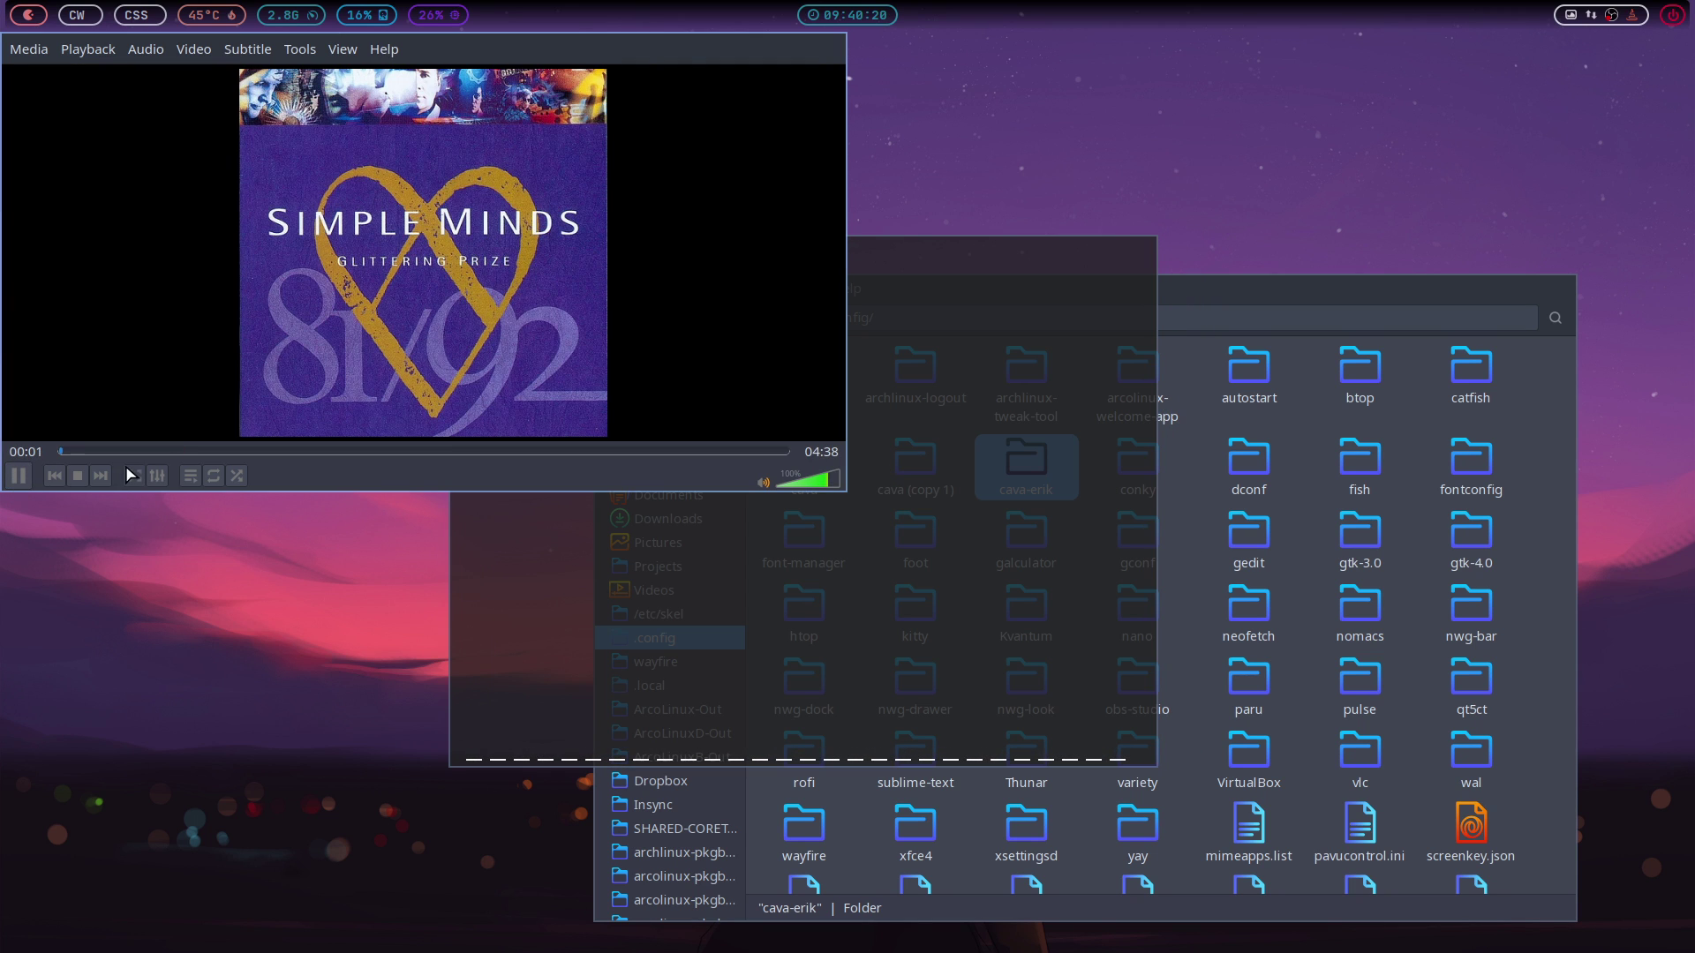
pyautogui.click(162, 451)
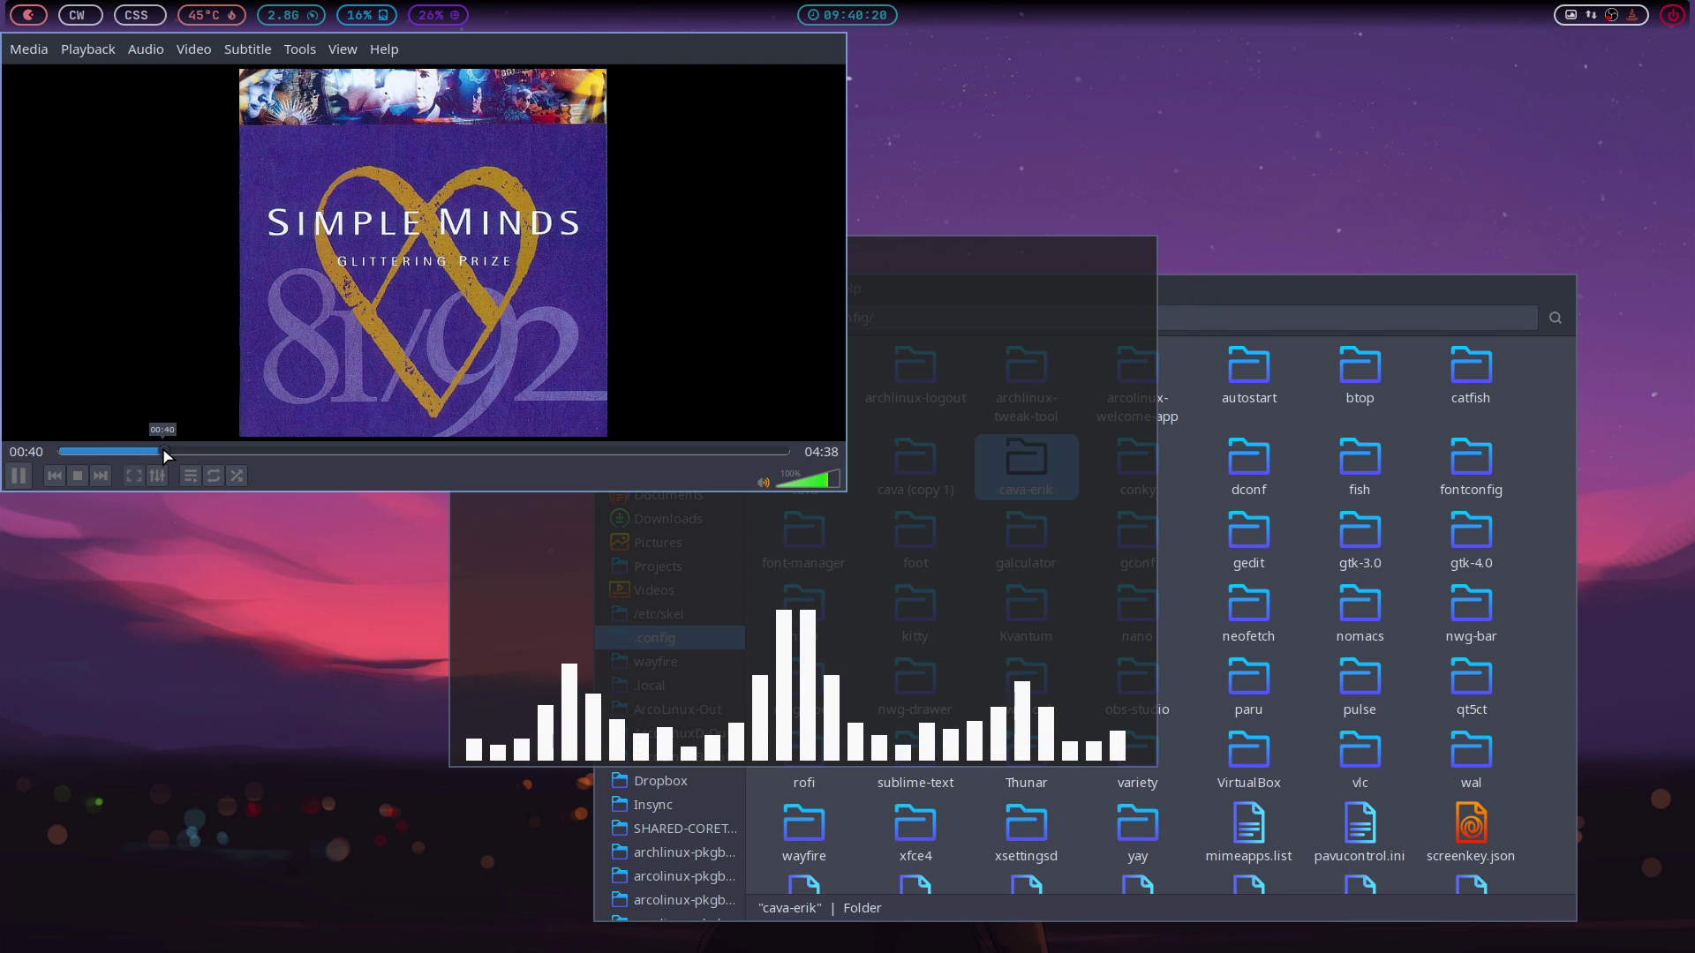
pyautogui.click(20, 476)
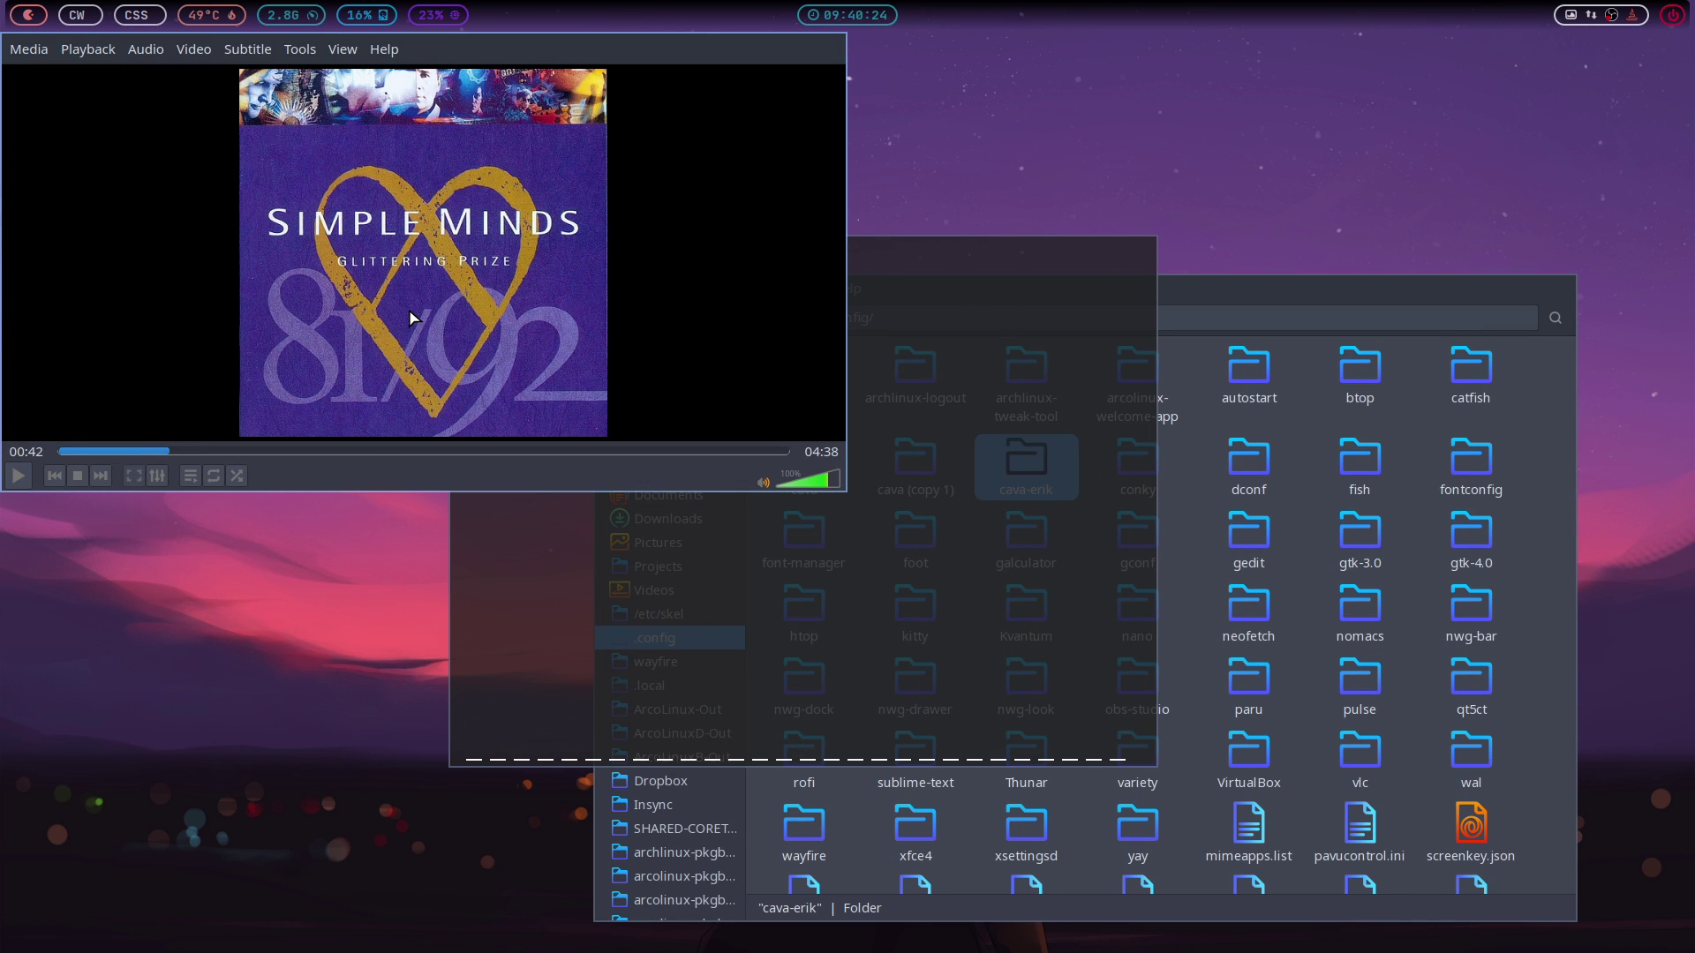
pyautogui.hotkey('ctrl', 'q')
pyautogui.moveTo(760, 447)
pyautogui.mouseDown()
pyautogui.moveTo(450, 367)
pyautogui.moveTo(365, 273)
pyautogui.mouseUp()
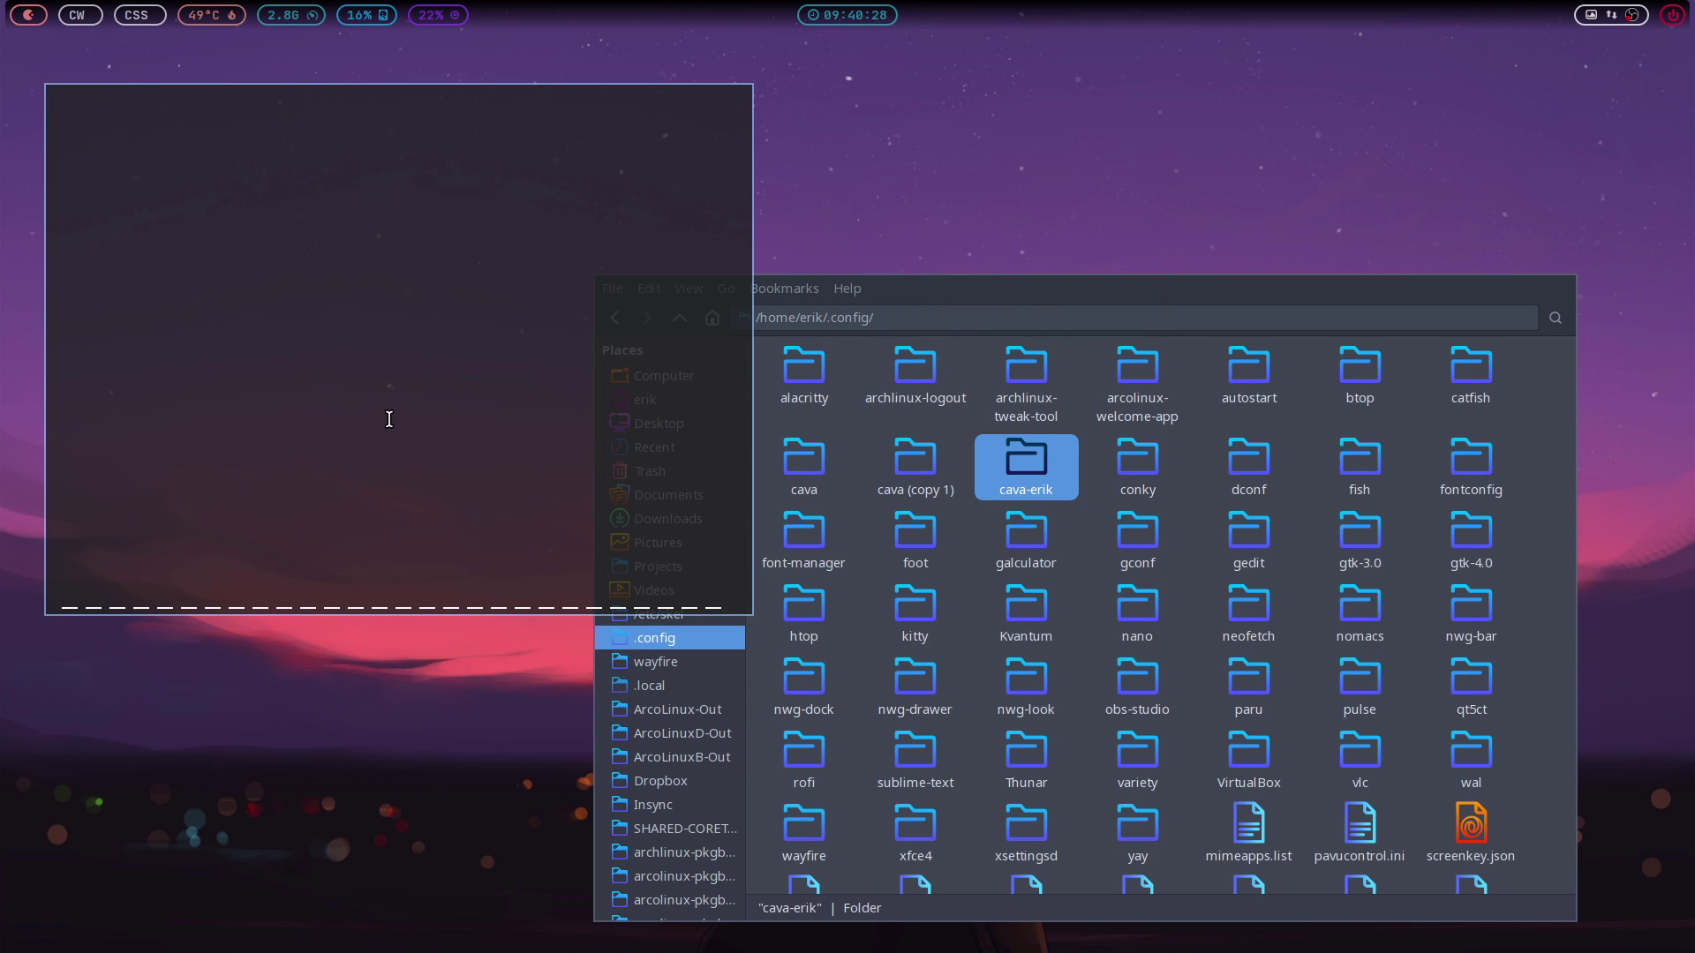
pyautogui.press('q')
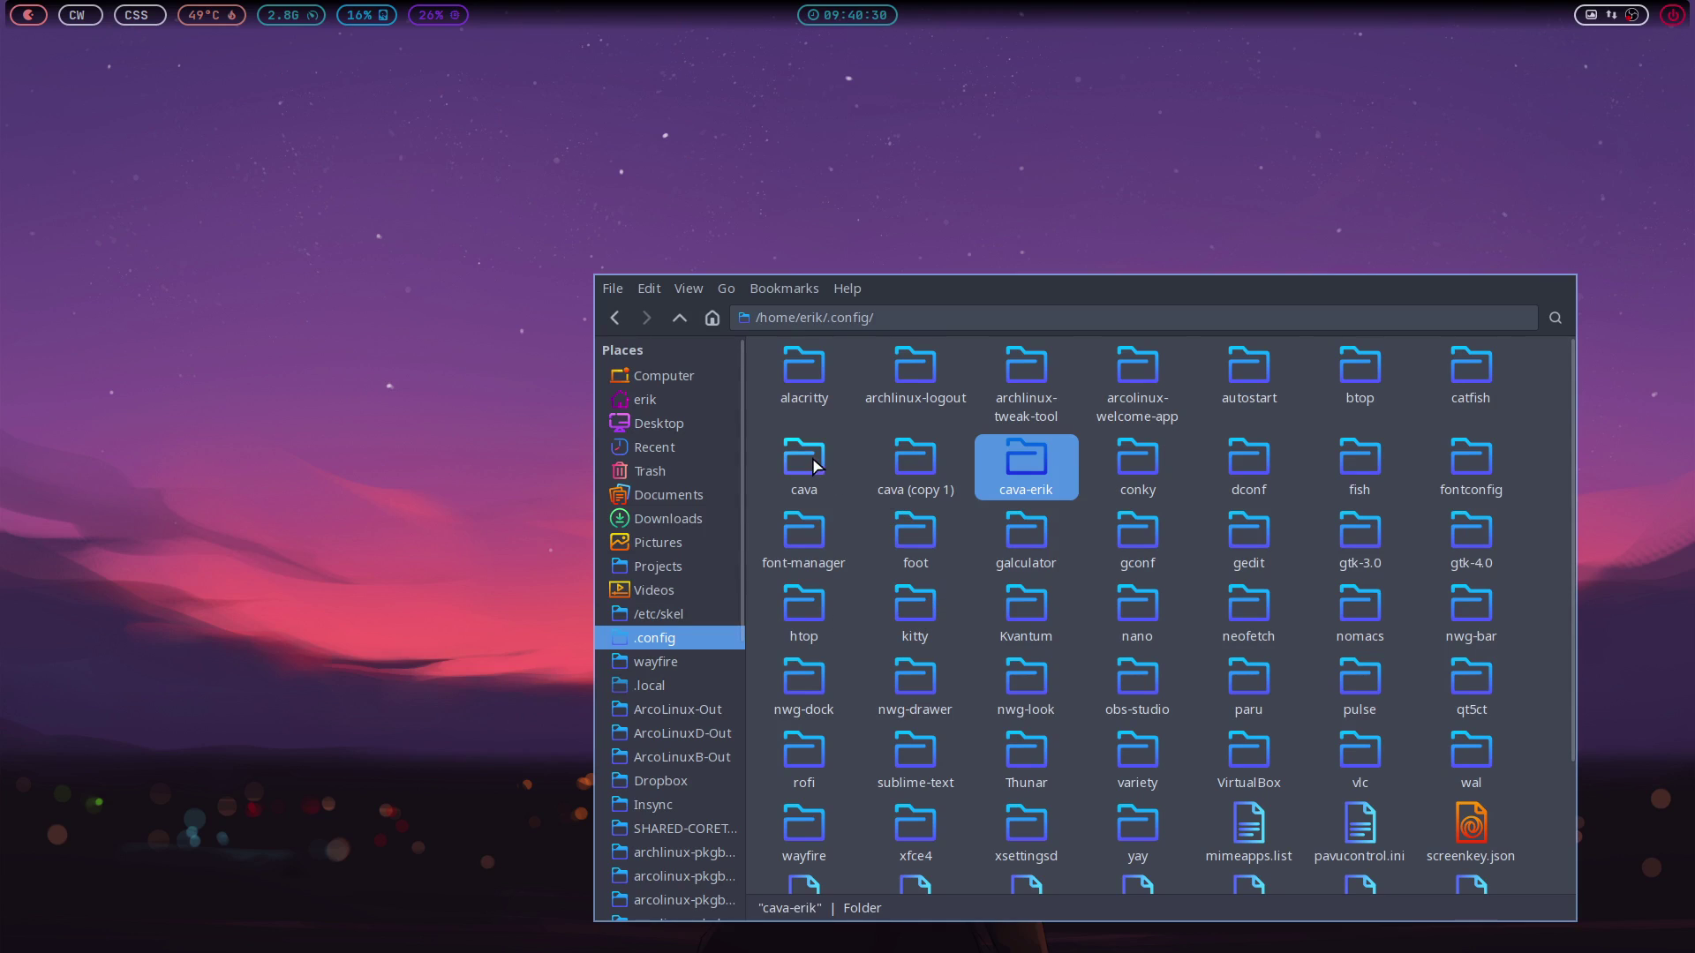
# Select the new cava and cava-erik folders in Thunar and bring up their actions menu.
pyautogui.click(810, 464)
pyautogui.keyDown('ctrl'); pyautogui.click(1022, 457); pyautogui.keyUp('ctrl')
pyautogui.rightClick(1041, 501)
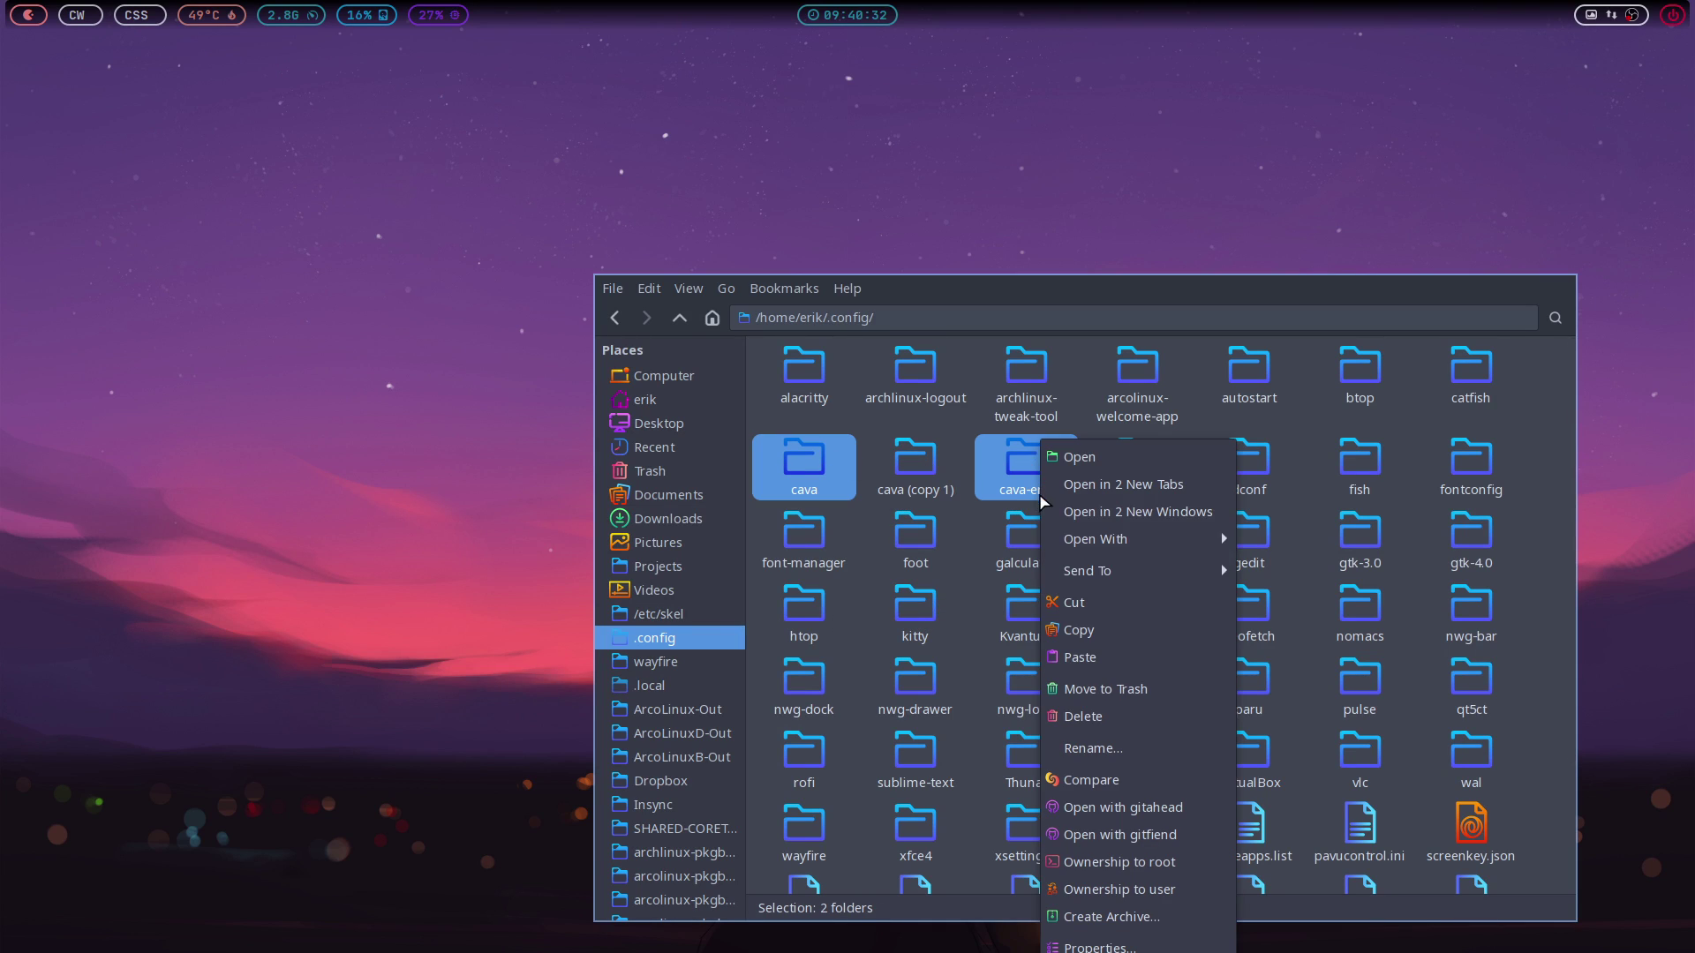
# Copy normalized_bars.frag from cava-erik into the new cava folder.
pyautogui.click(1110, 780)
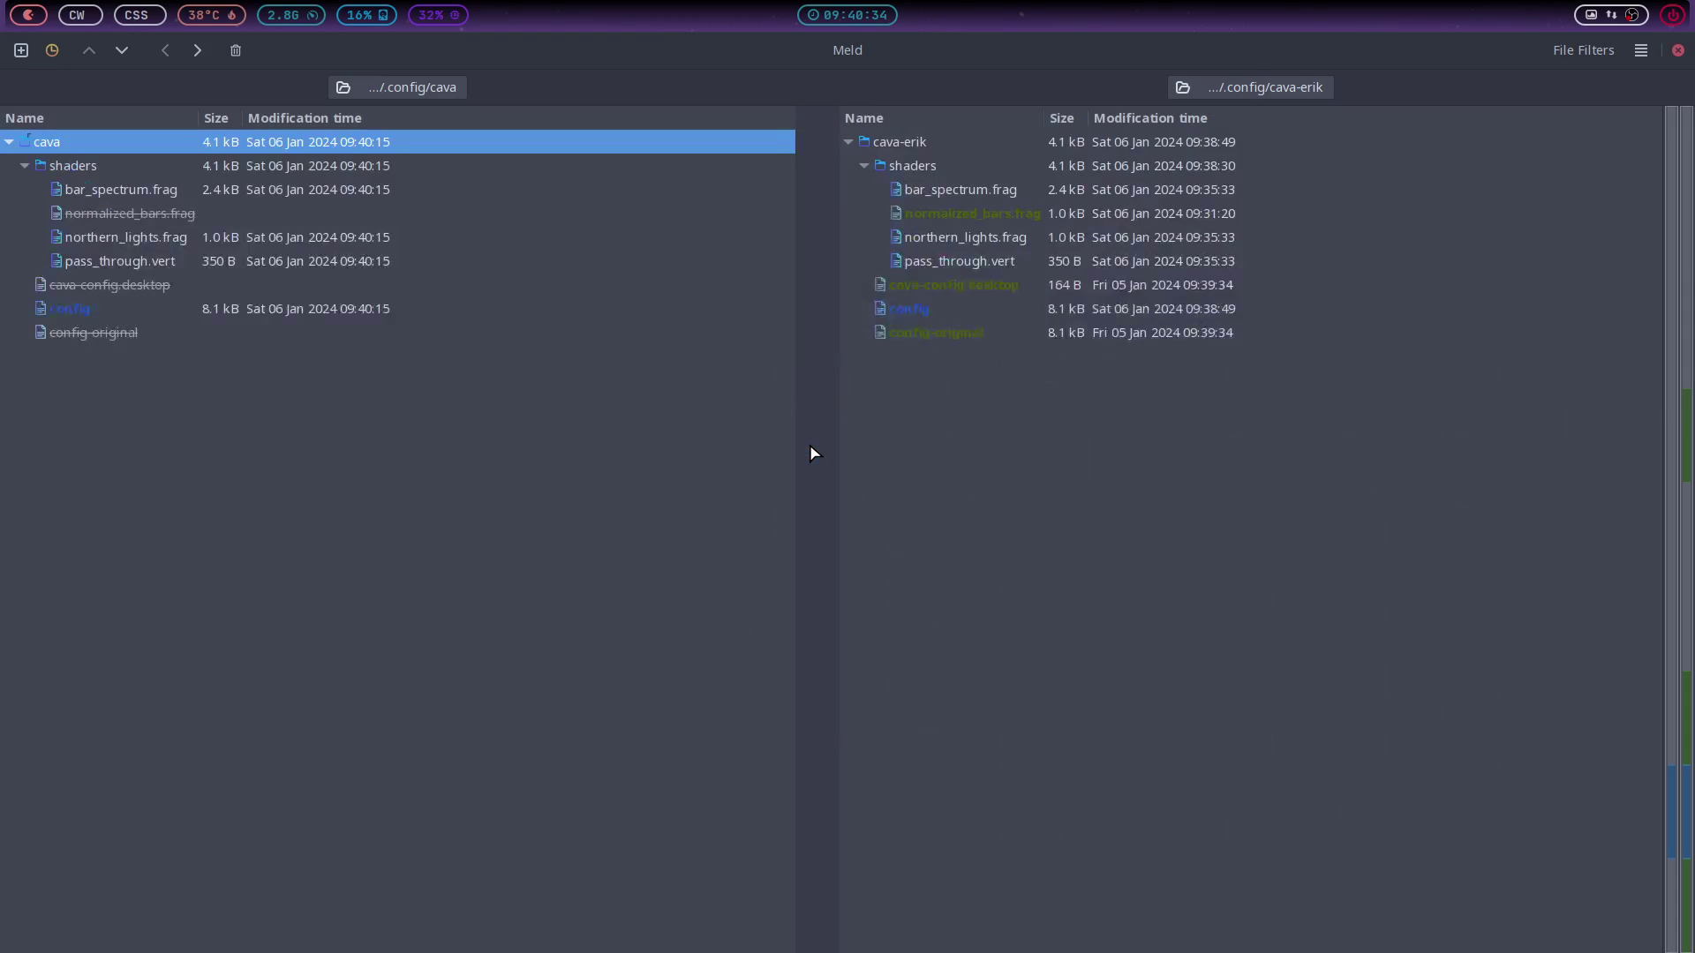
pyautogui.click(995, 219)
pyautogui.rightClick(1001, 223)
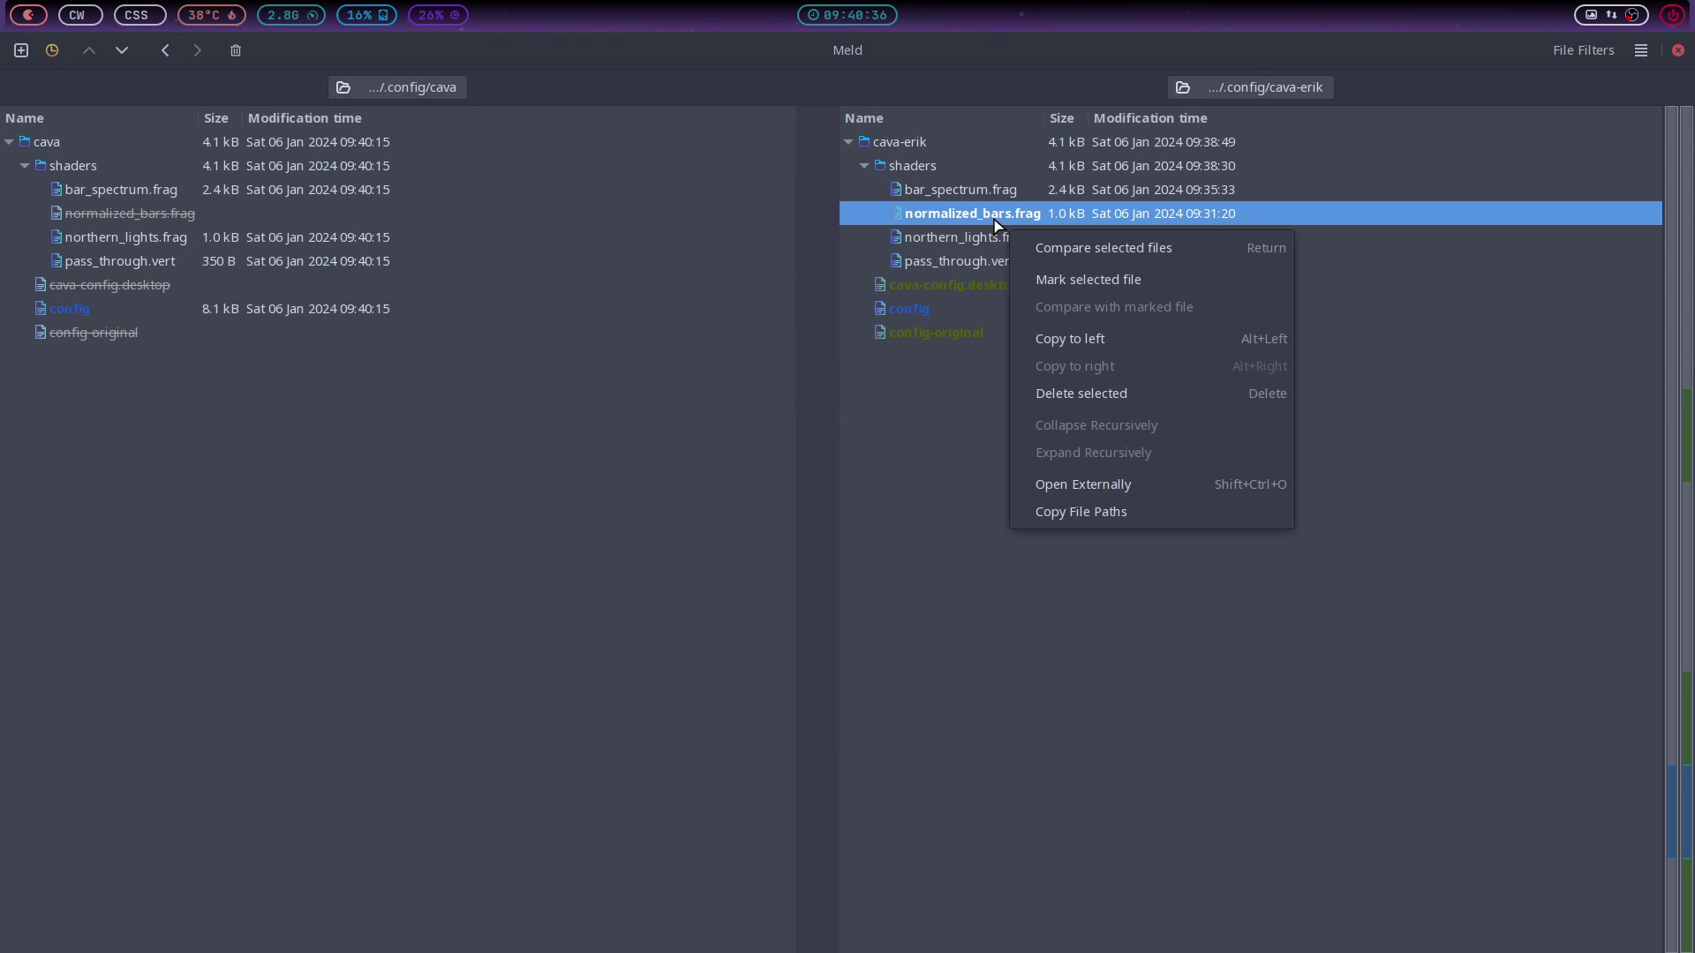
pyautogui.click(1106, 349)
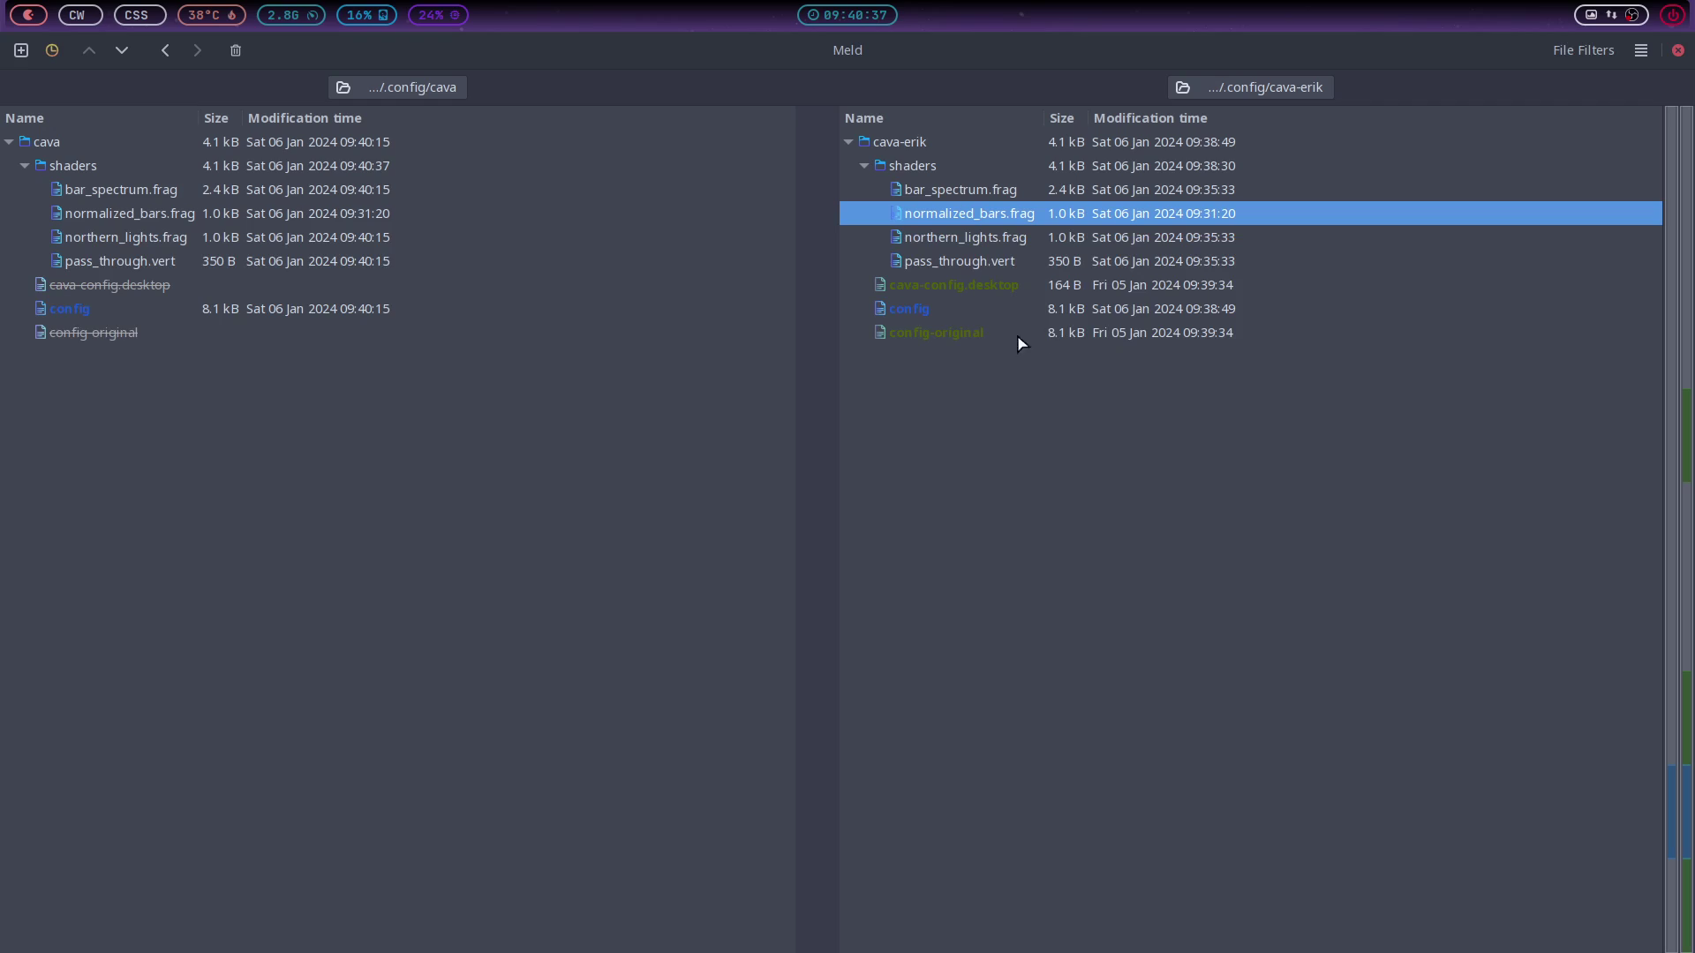
# Inspect cava-config.desktop, then copy it from cava-erik into the cava folder.
pyautogui.click(985, 289)
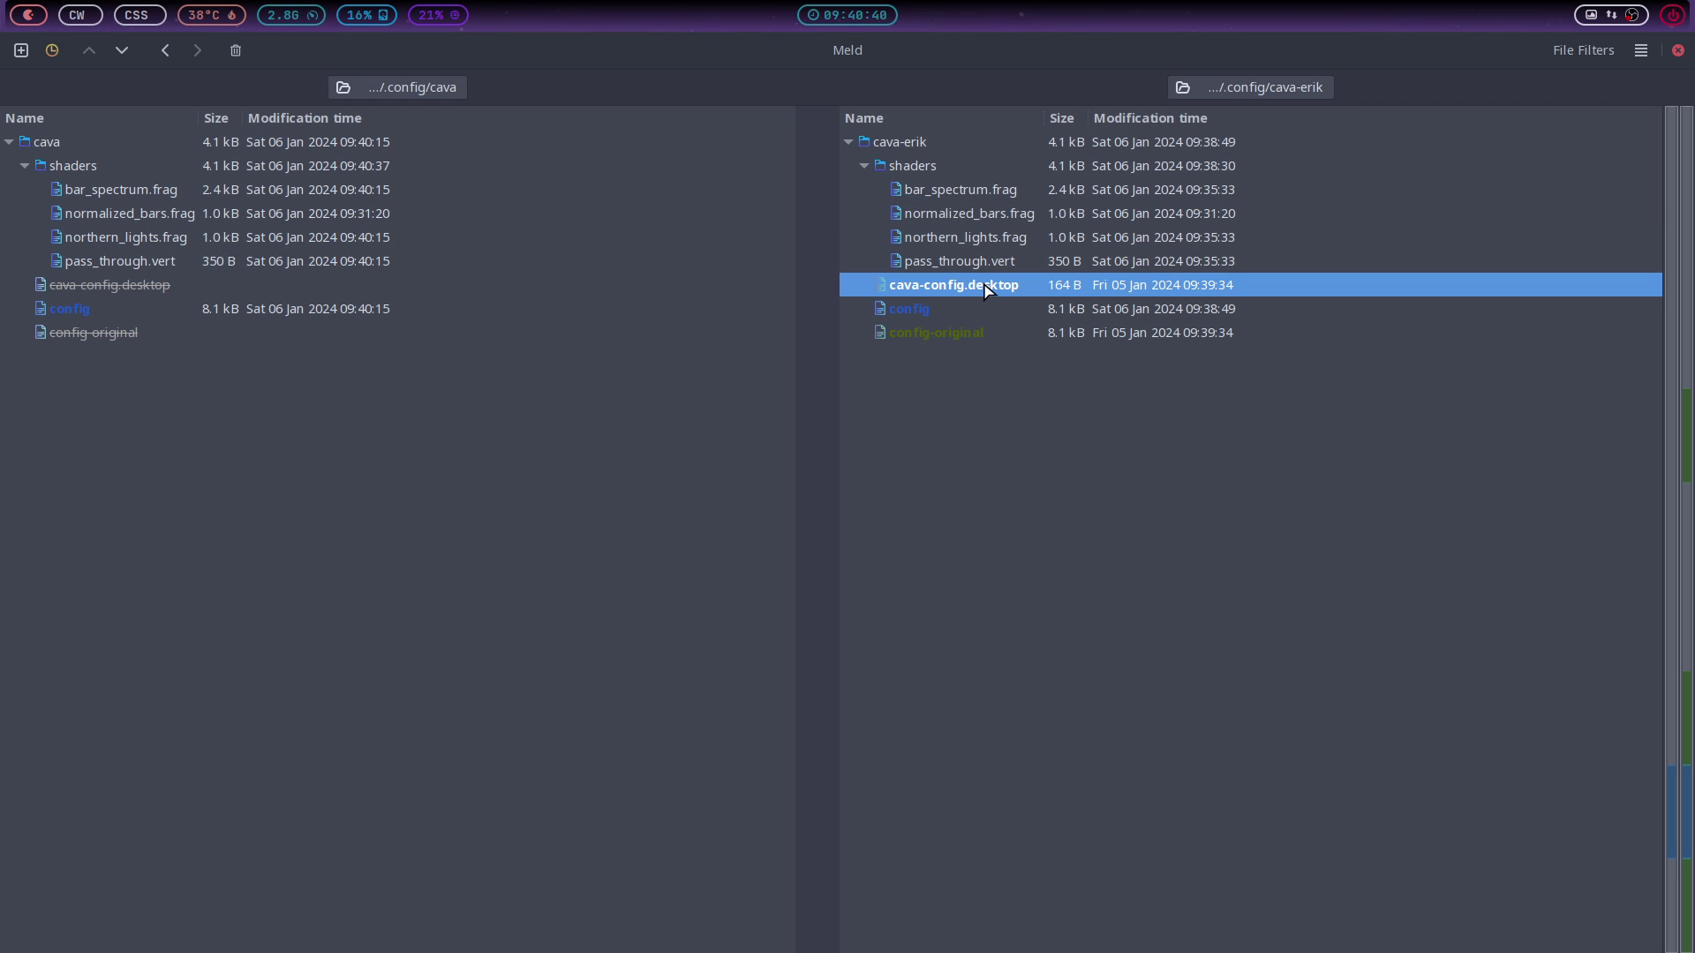
pyautogui.doubleClick(985, 287)
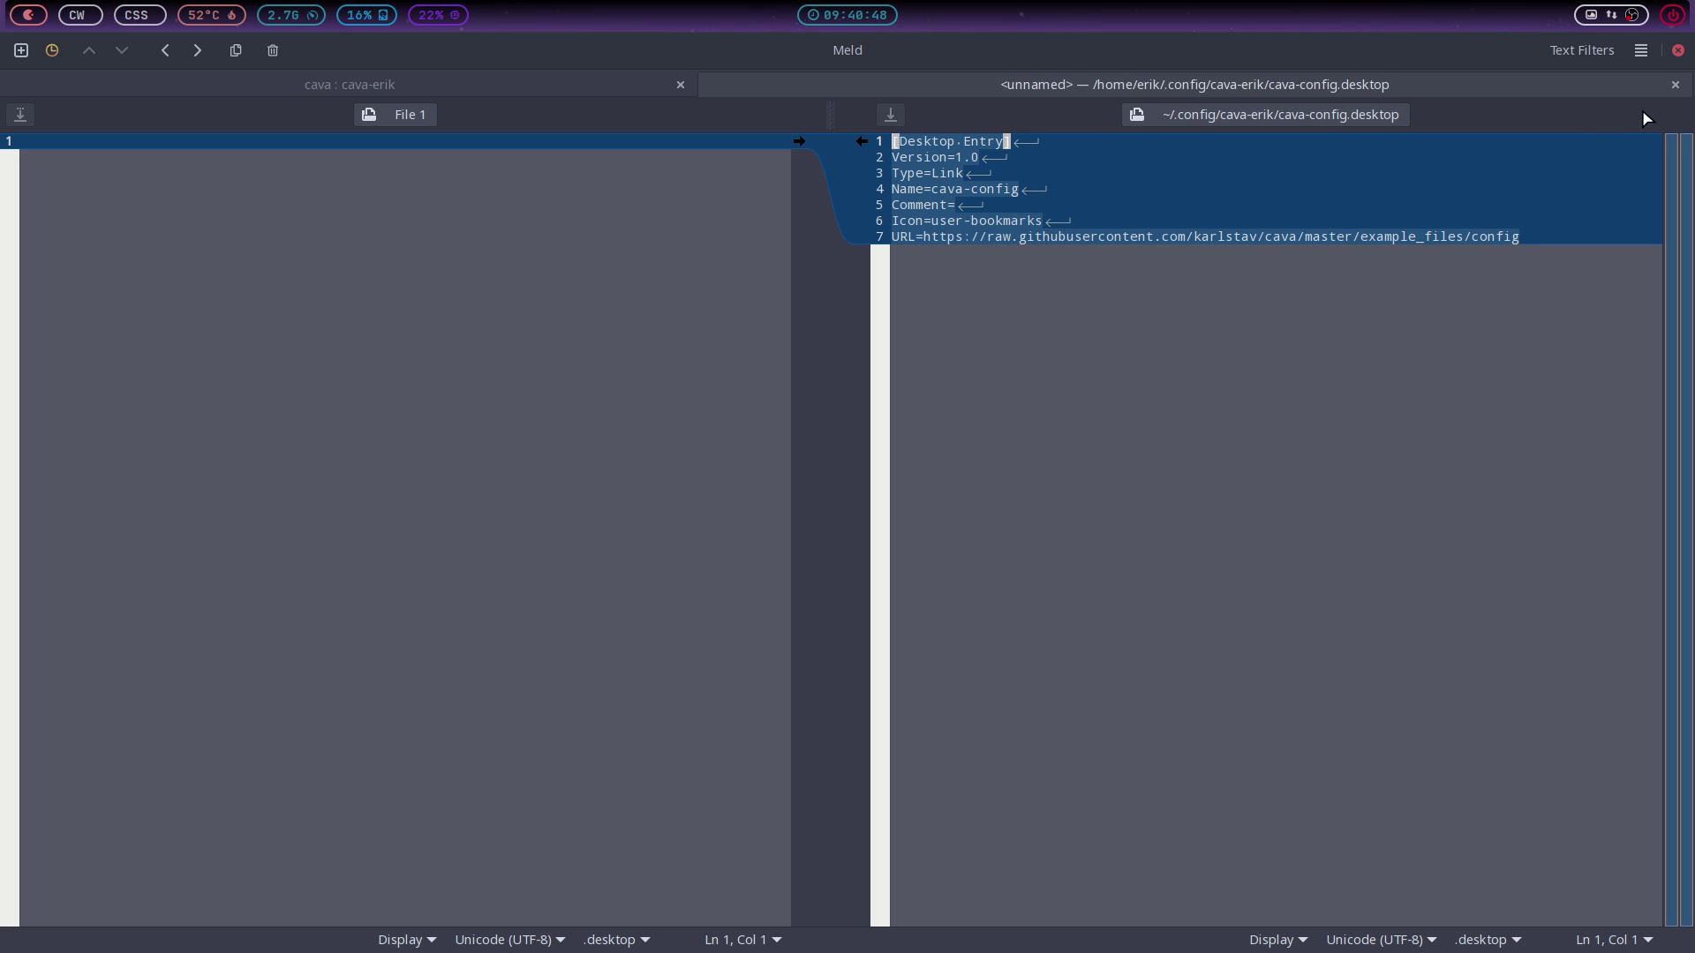
pyautogui.click(1673, 85)
pyautogui.rightClick(940, 292)
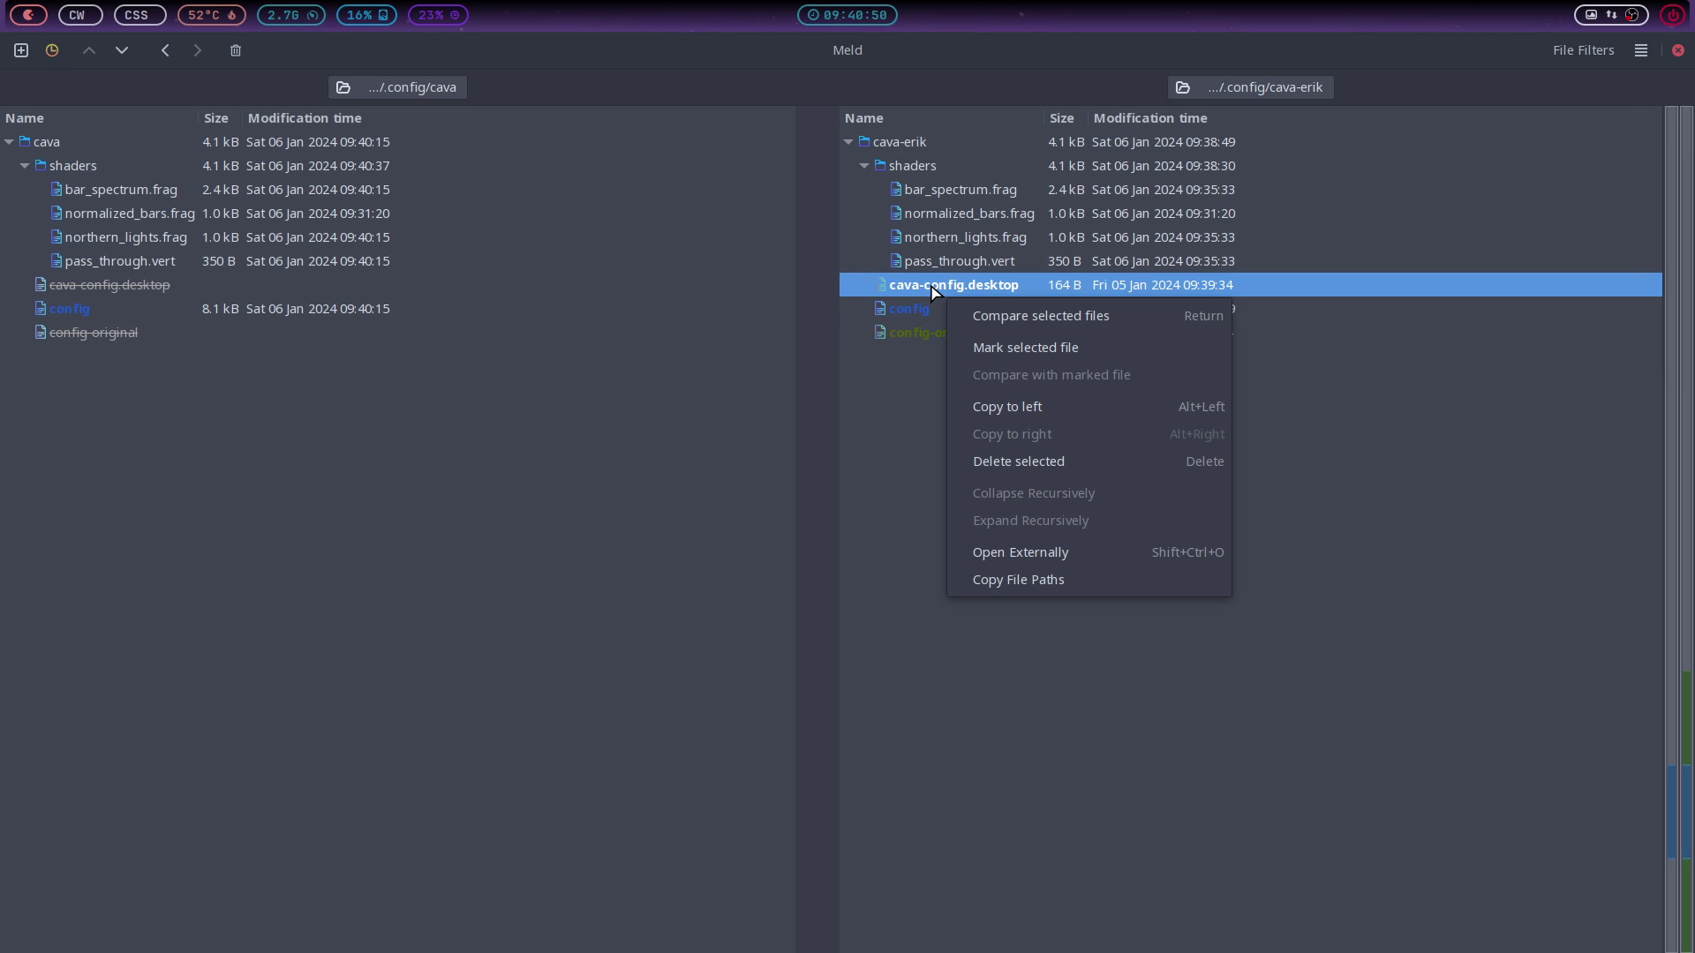
pyautogui.click(1031, 406)
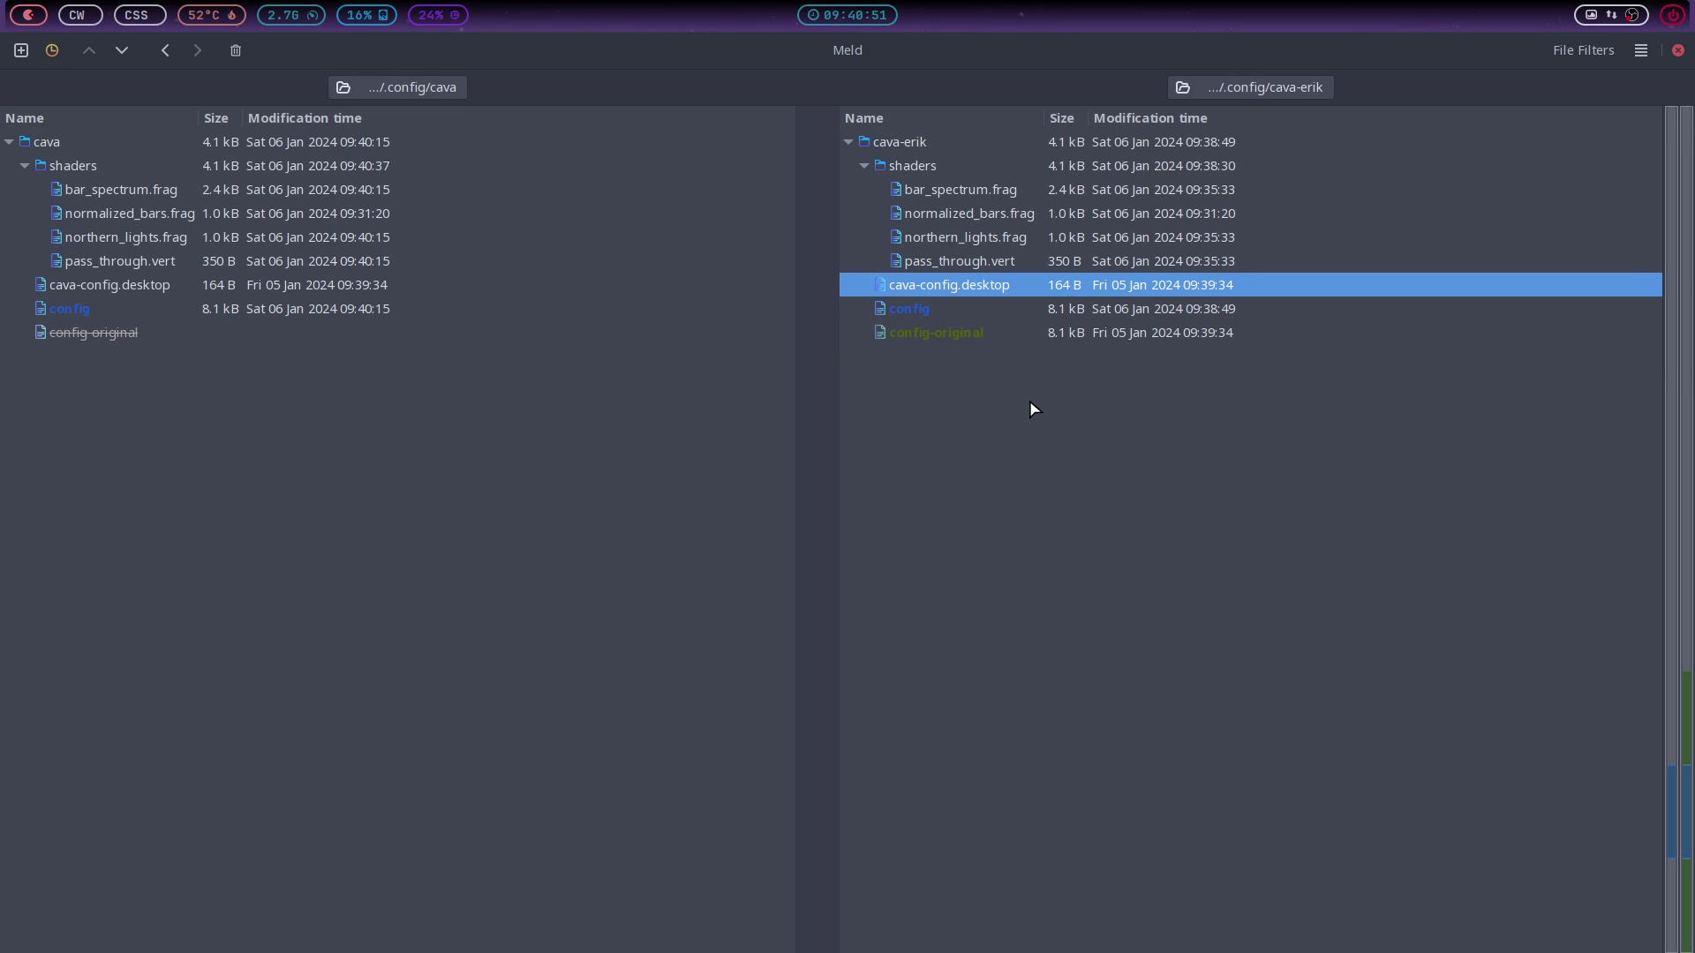
pyautogui.click(923, 314)
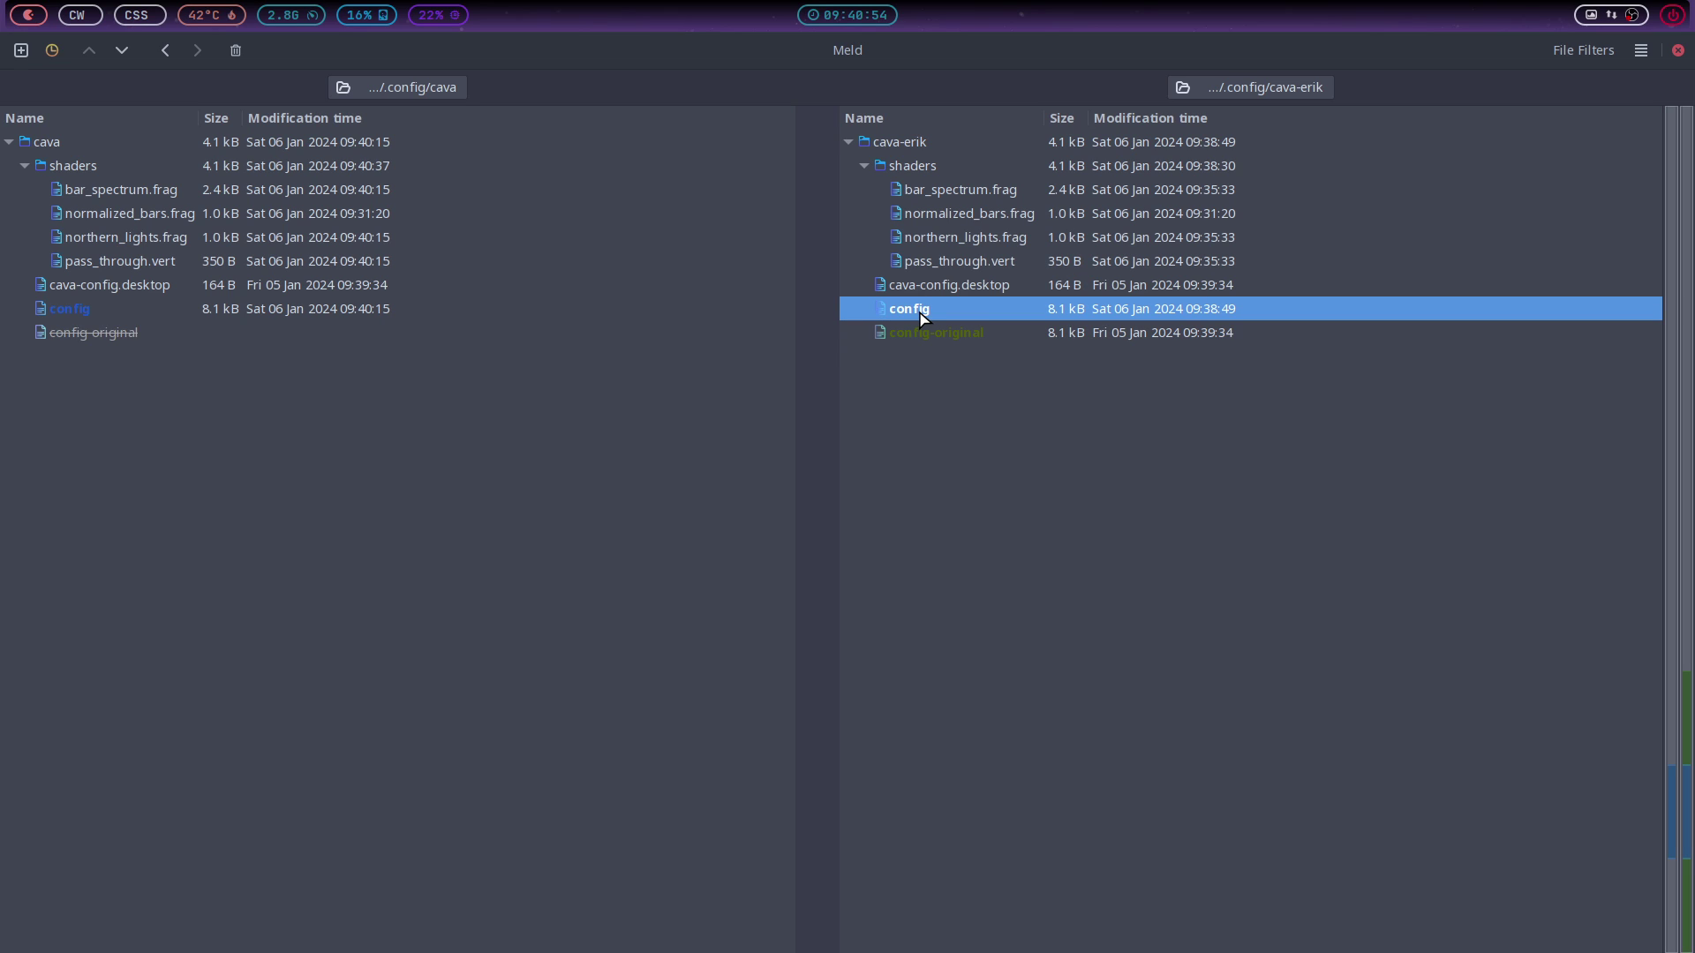
# Quit Meld, duplicate cava's config as config-original, and return to .config.
pyautogui.click(81, 315)
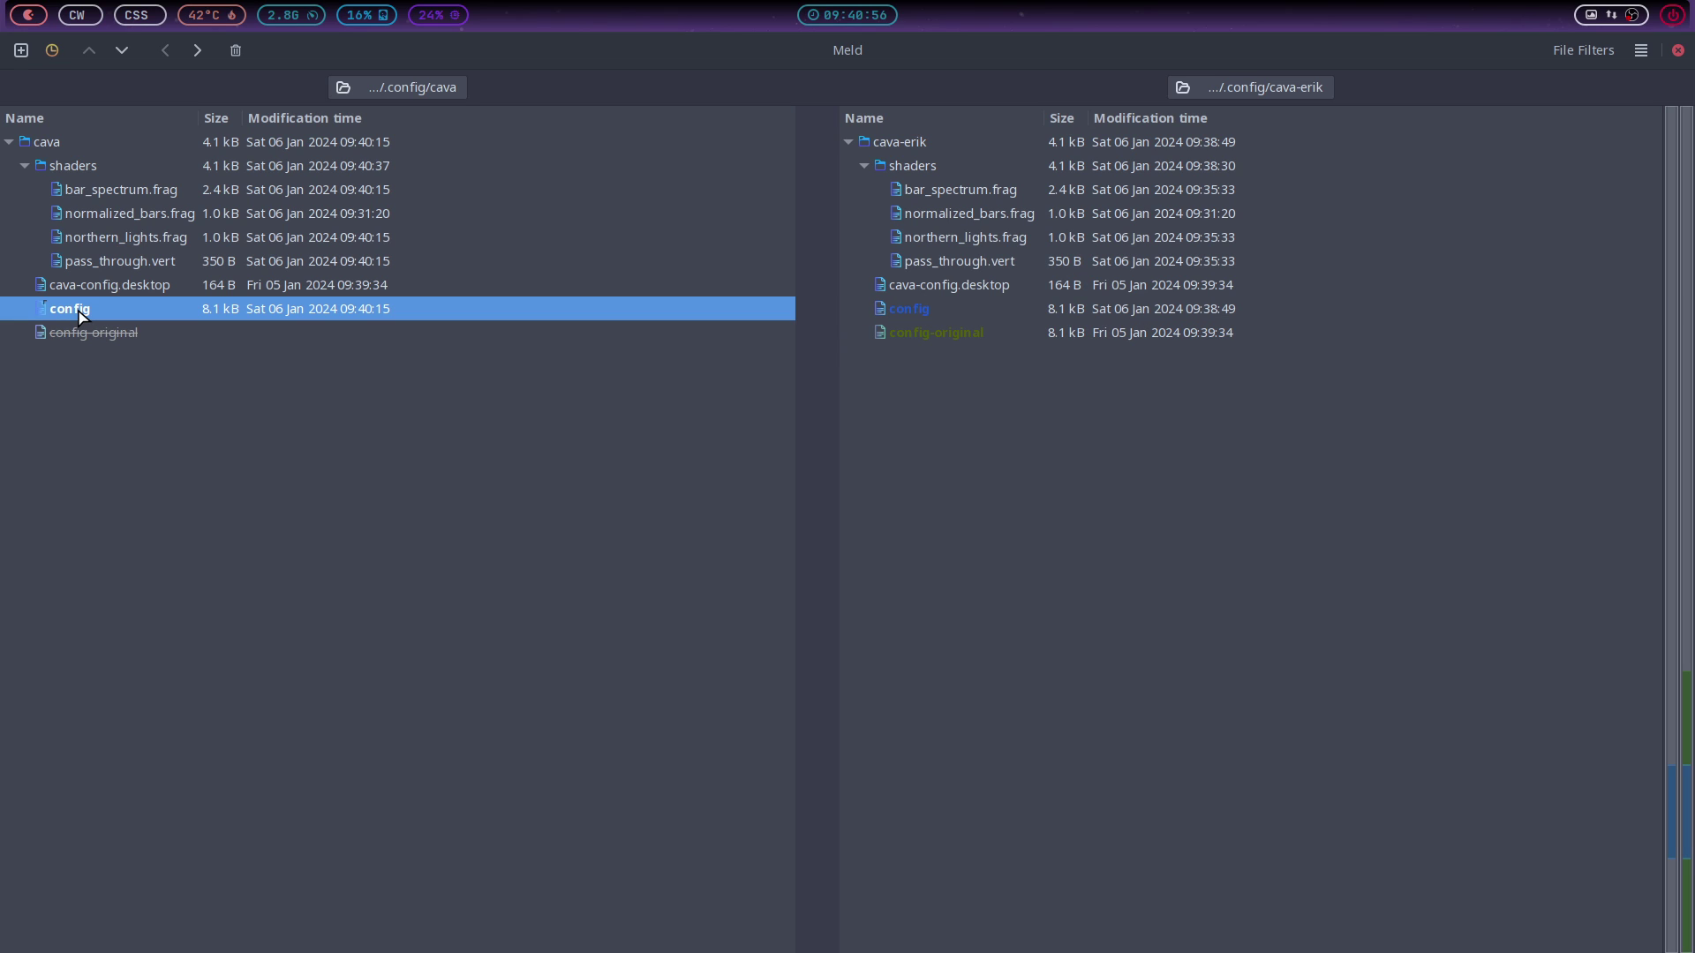
pyautogui.hotkey('ctrl', 'q')
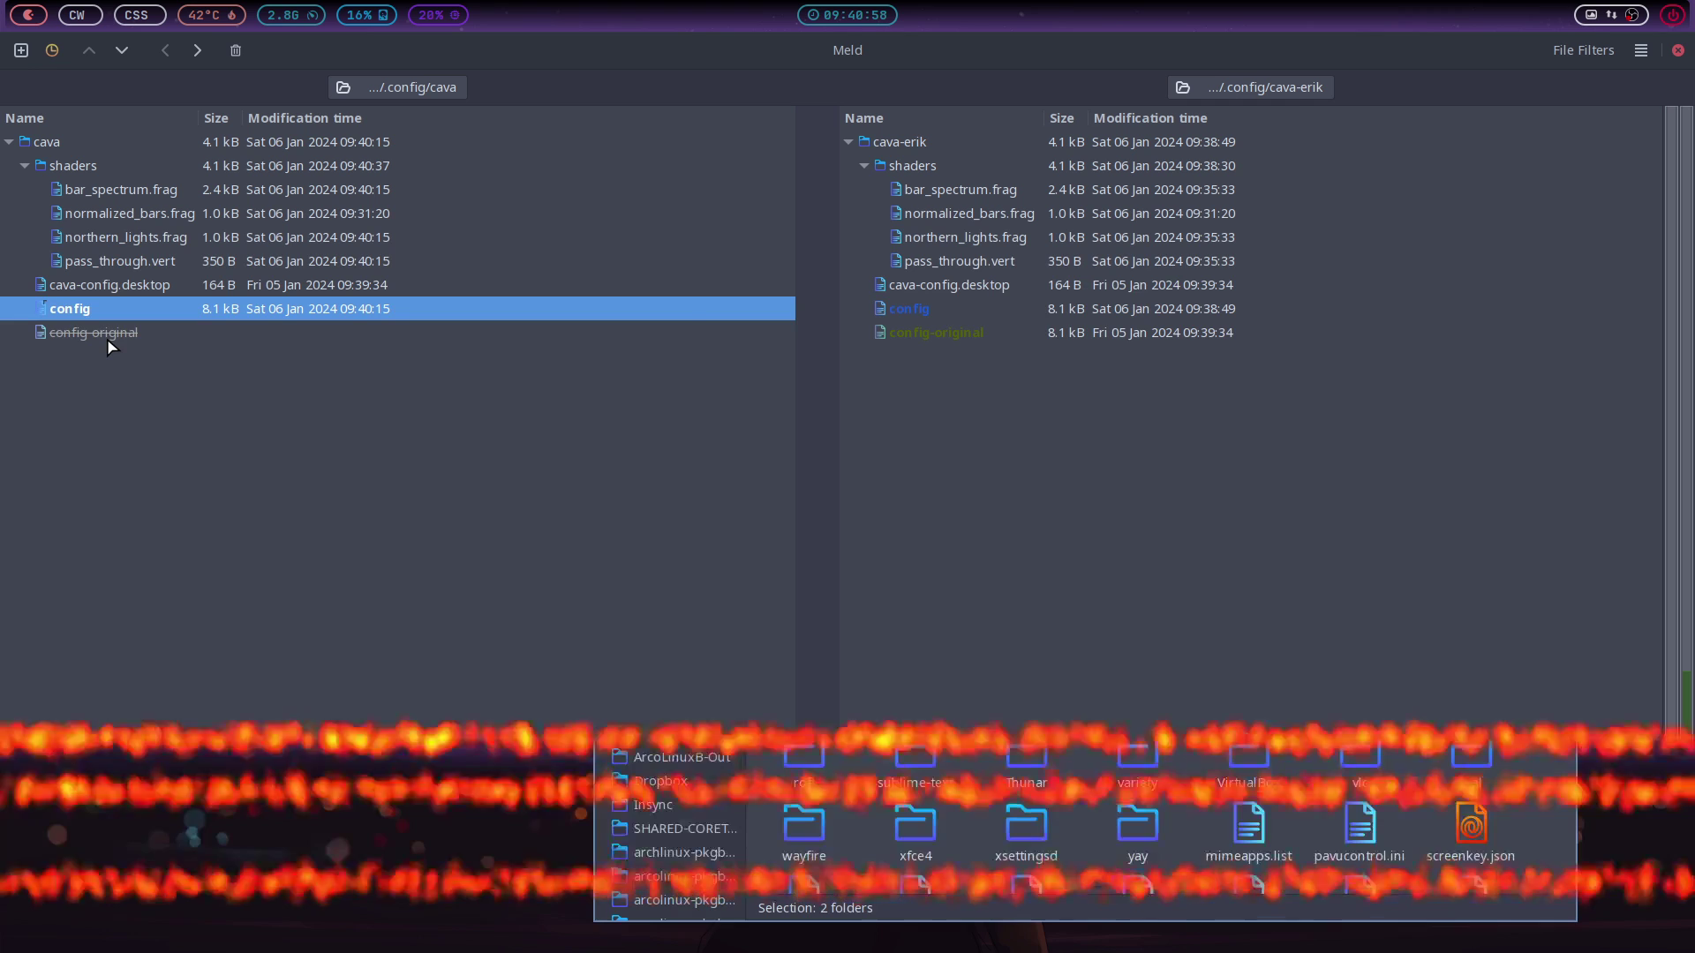
pyautogui.doubleClick(814, 460)
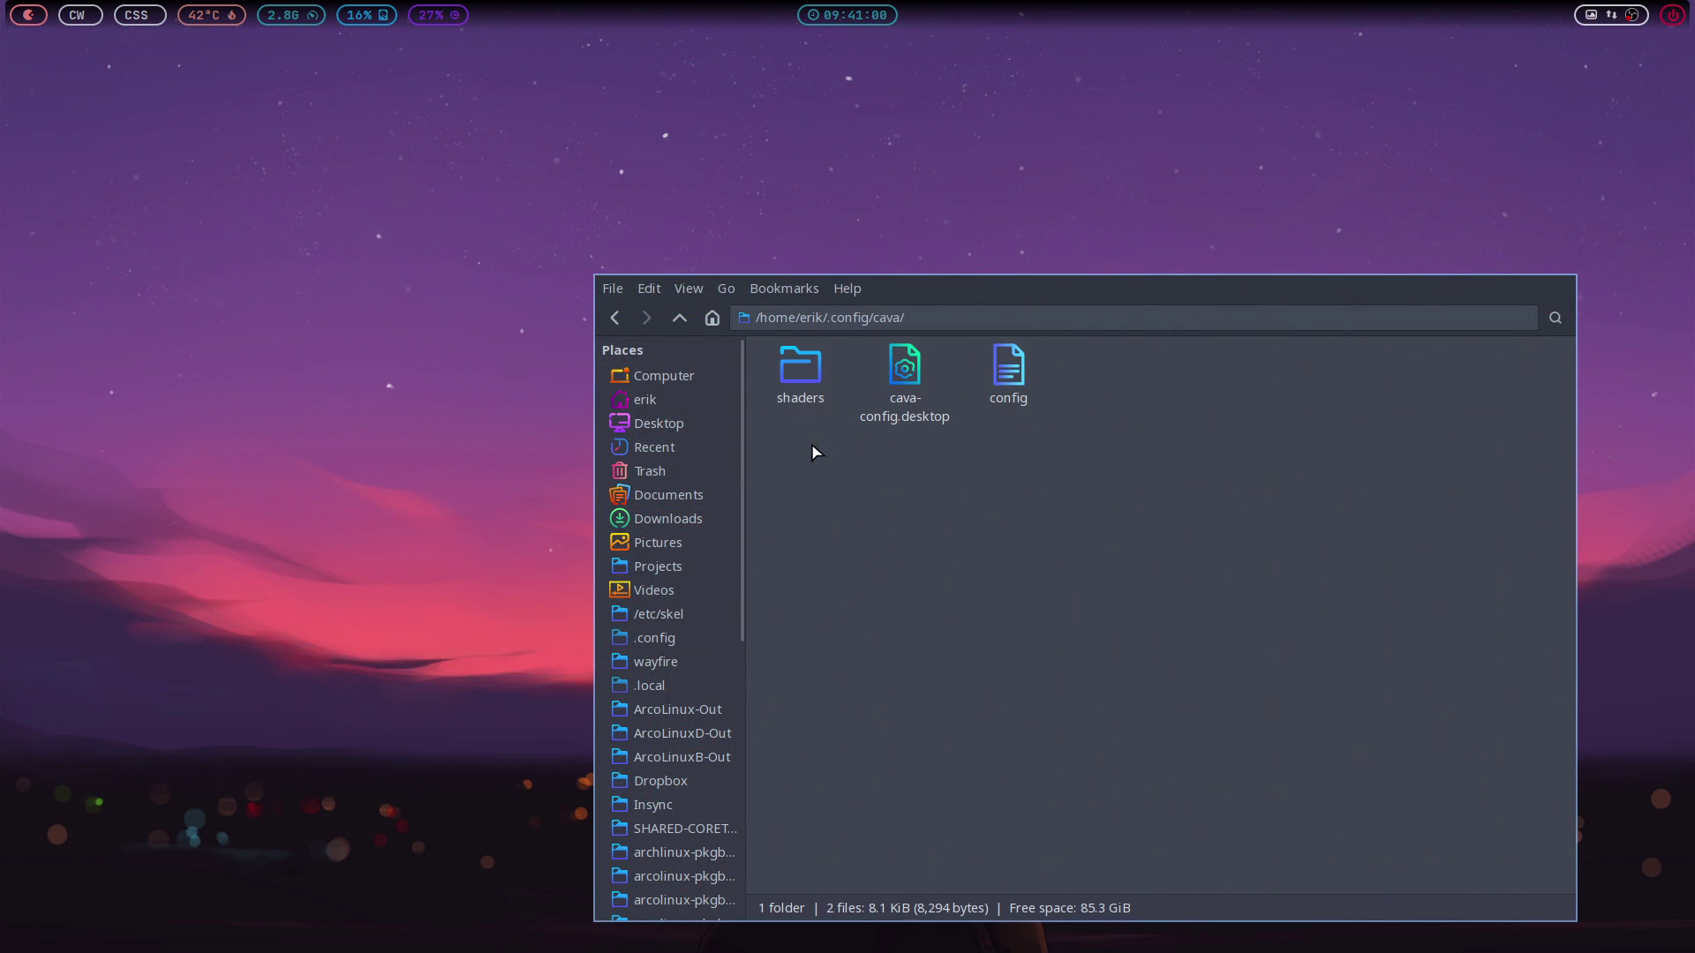
pyautogui.click(1003, 378)
pyautogui.hotkey('ctrl', 'c')
pyautogui.hotkey('ctrl', 'v')
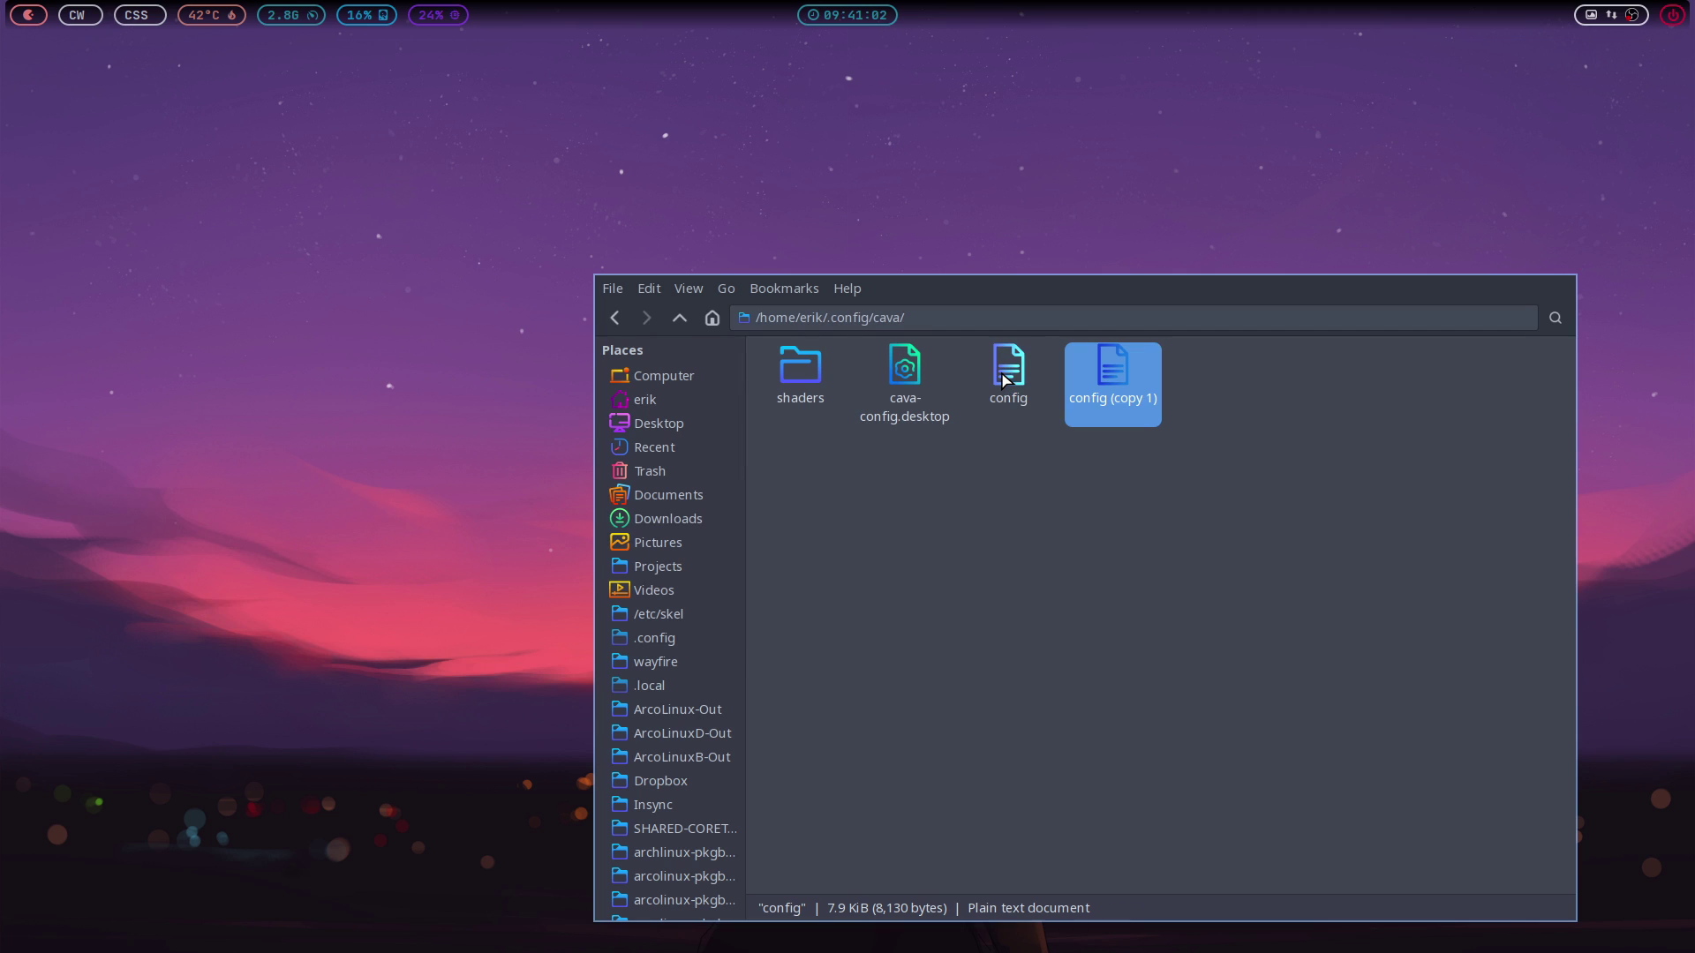
pyautogui.press('F2')
pyautogui.write('config-original')
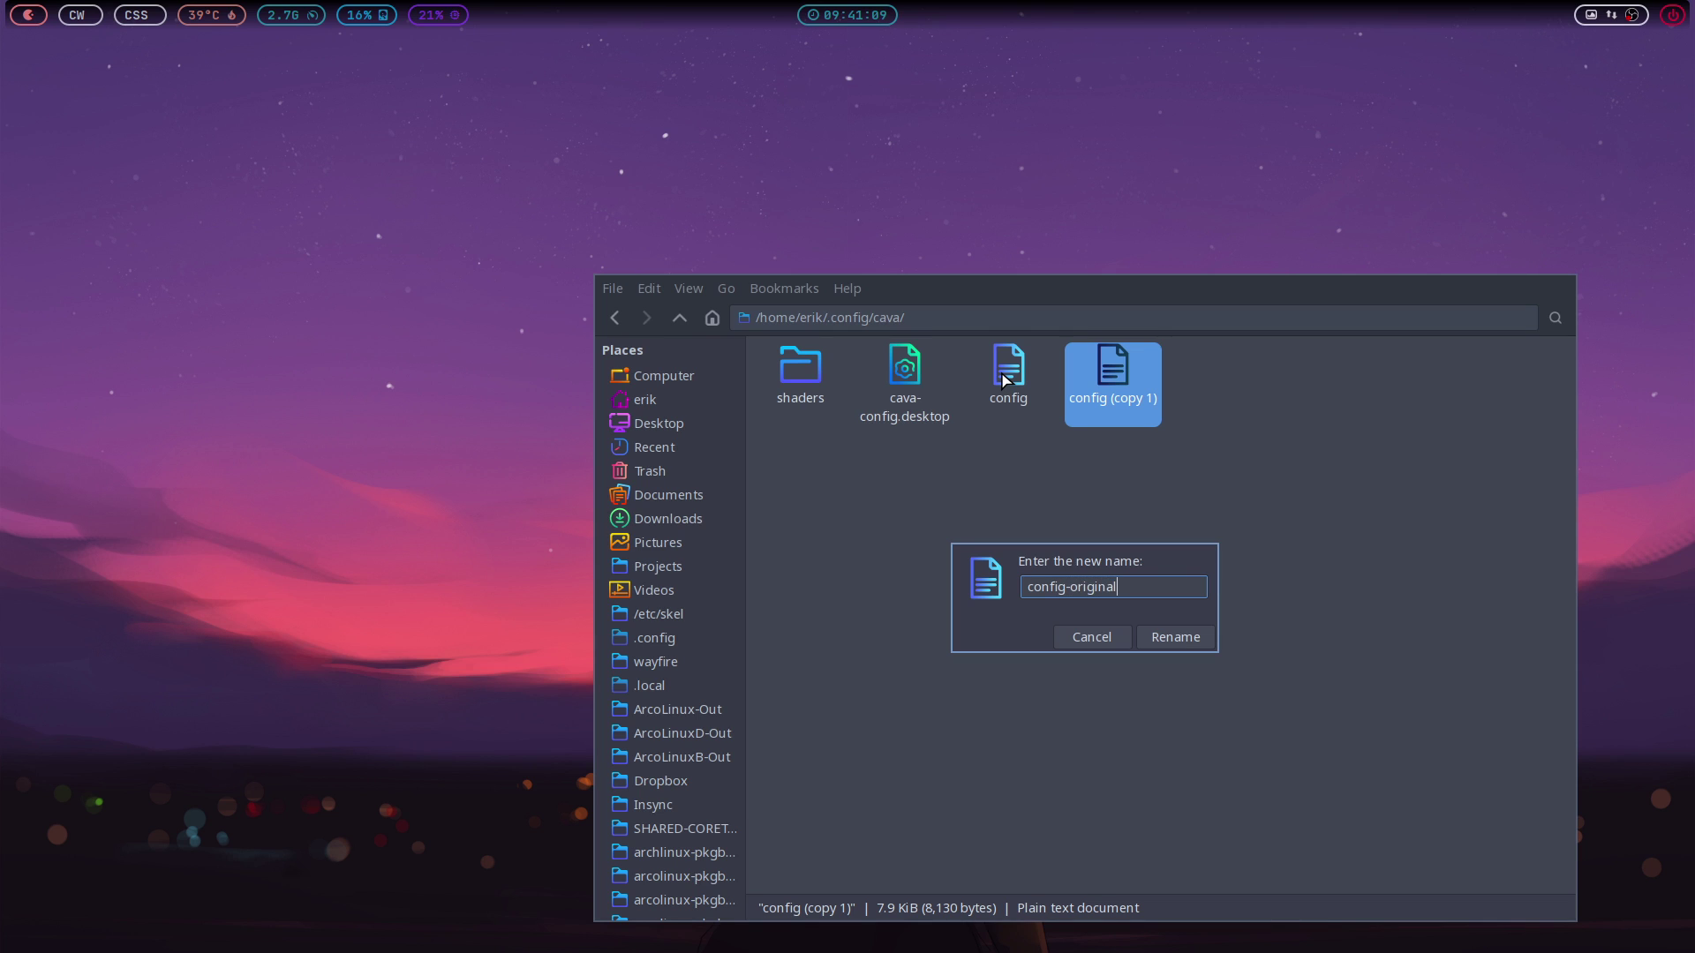
pyautogui.press('Return')
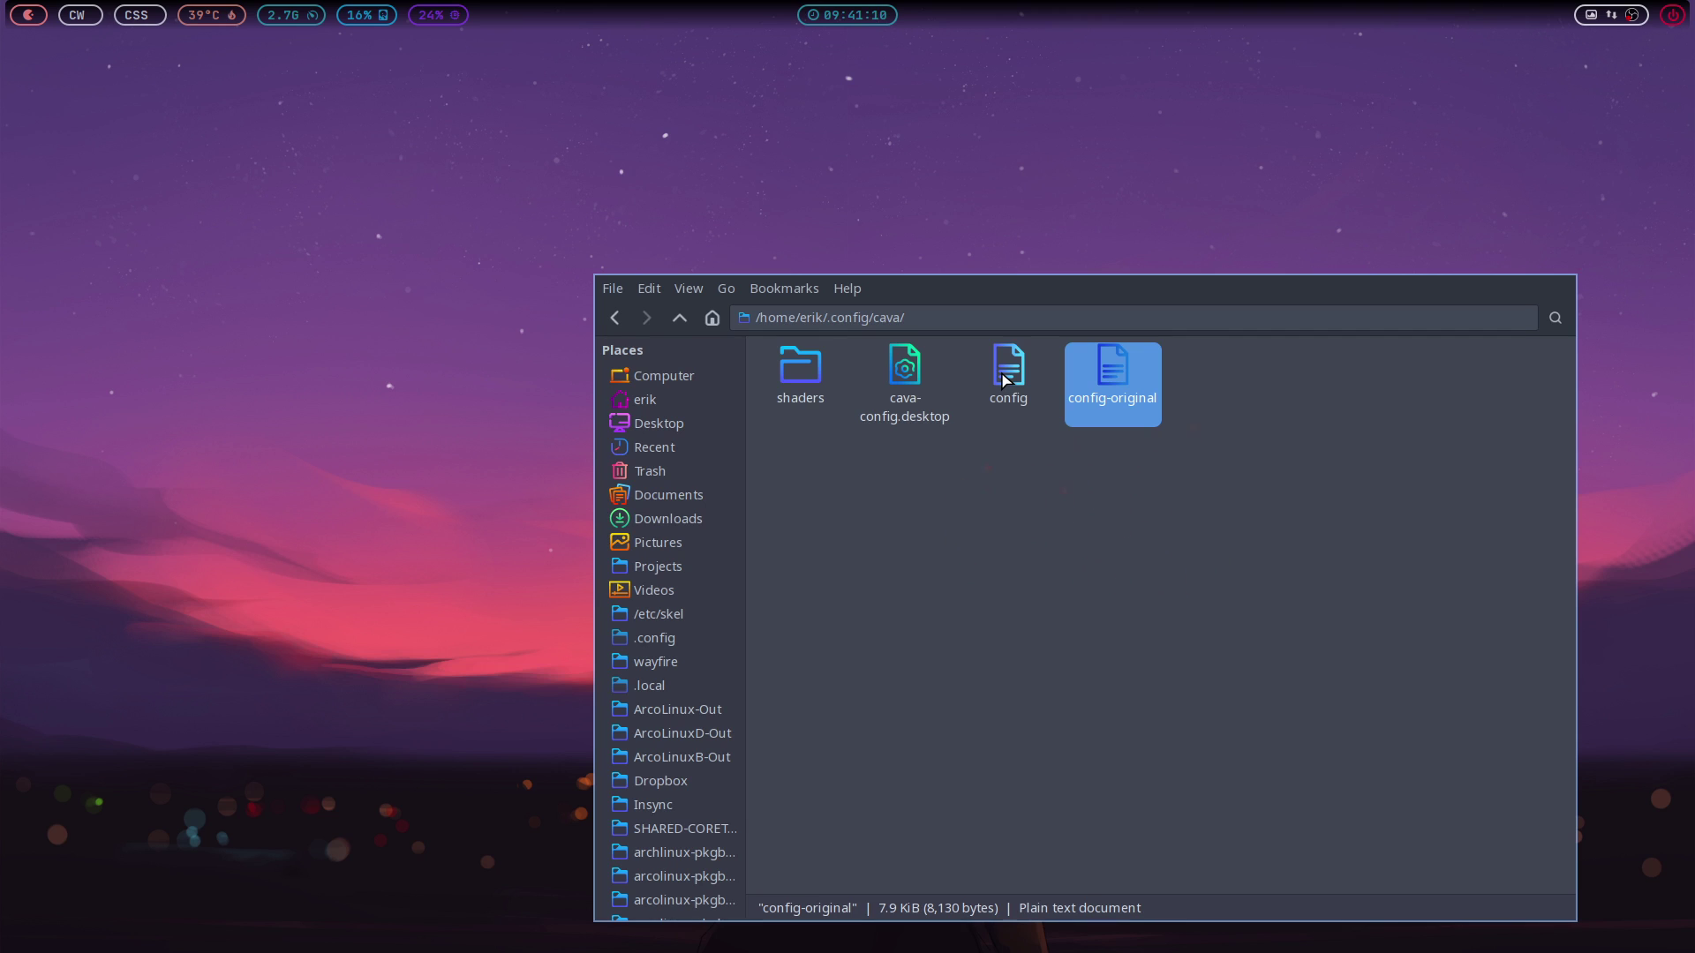
pyautogui.click(680, 319)
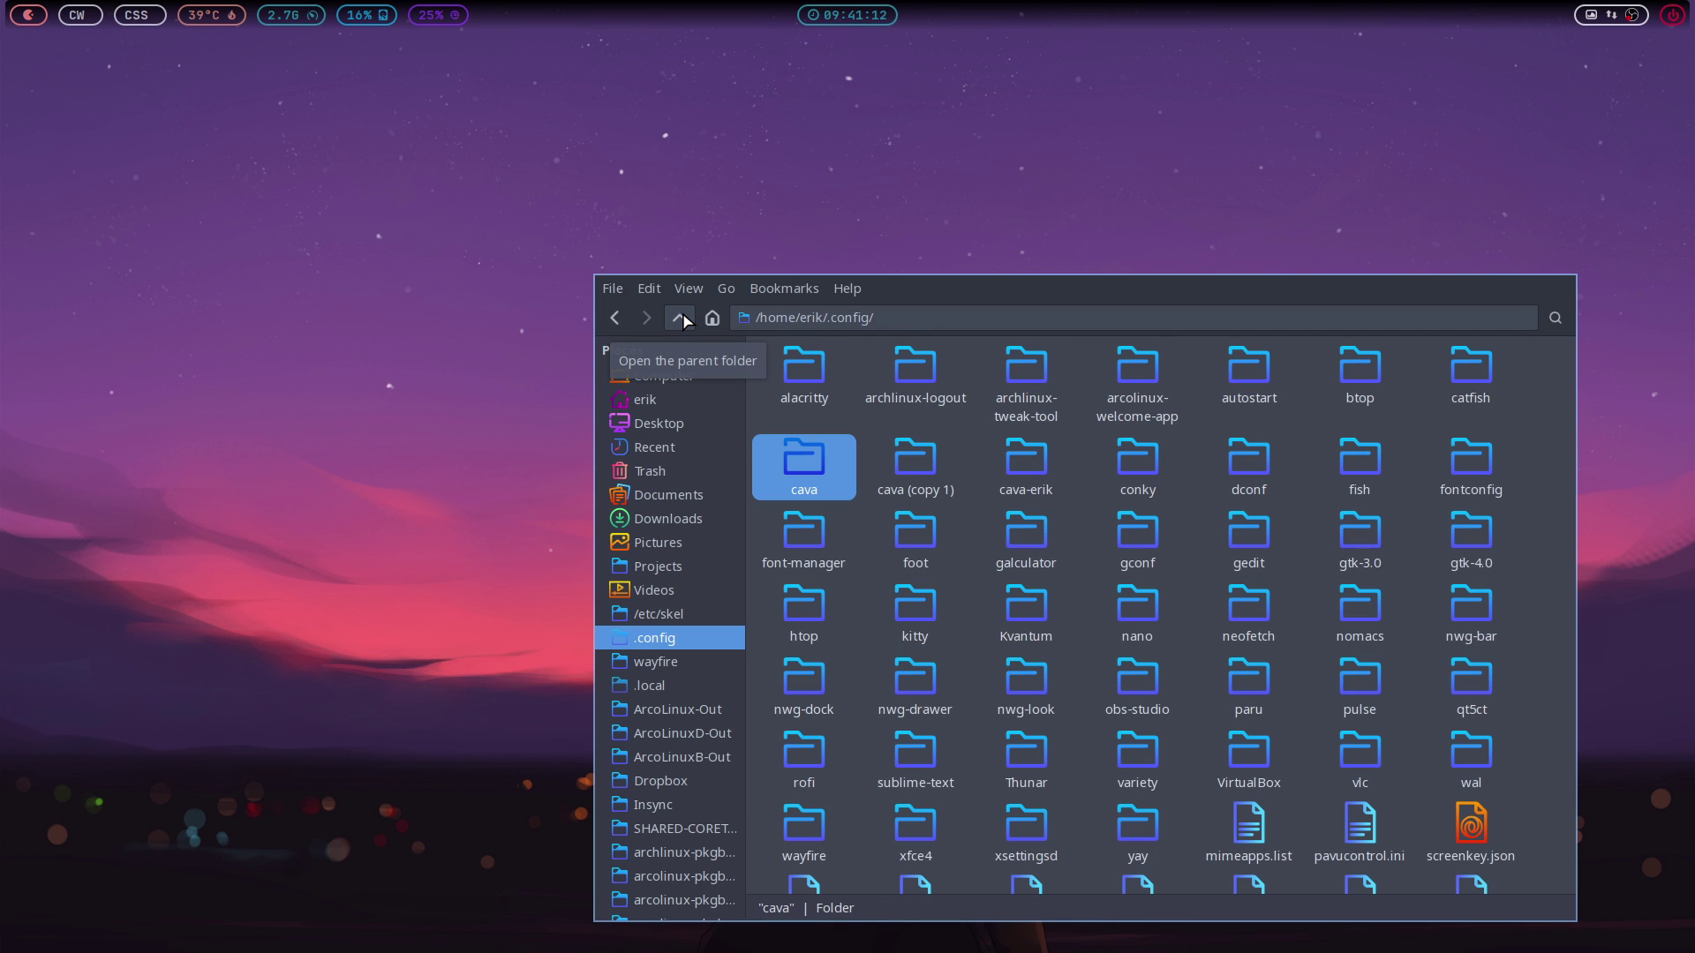
# Compare cava with cava-erik, hide identical files, and open the config diff.
pyautogui.keyDown('ctrl'); pyautogui.click(1037, 462); pyautogui.keyUp('ctrl')
pyautogui.rightClick(1037, 462)
pyautogui.click(1118, 779)
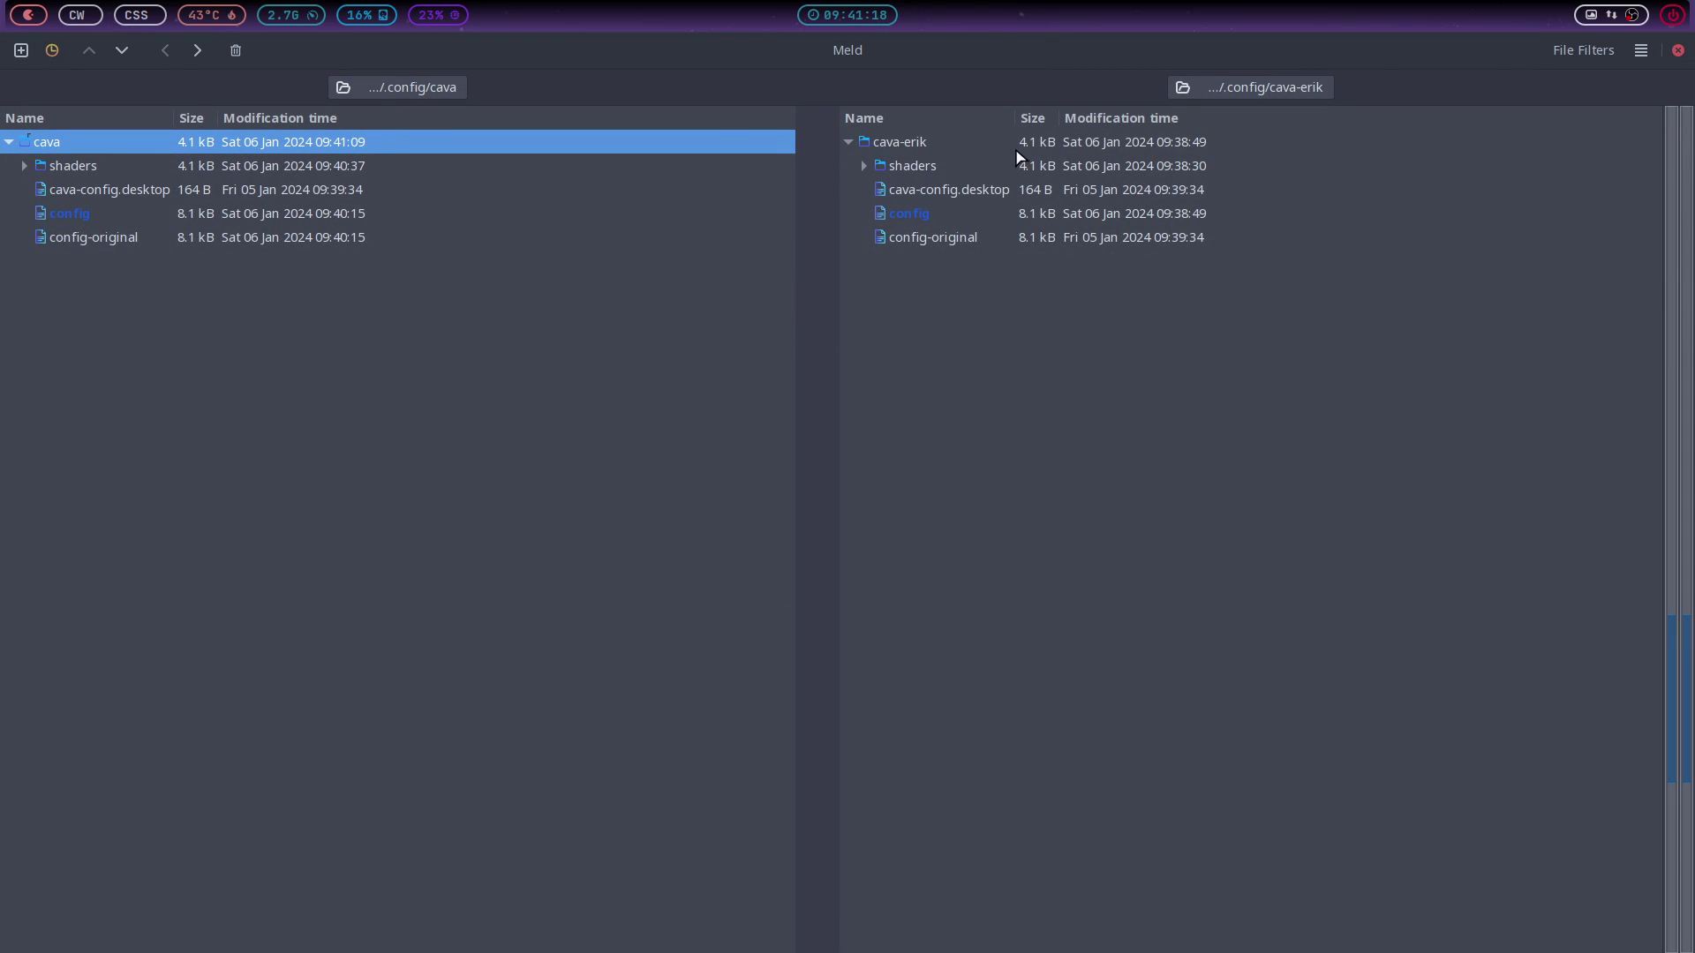
pyautogui.click(1583, 50)
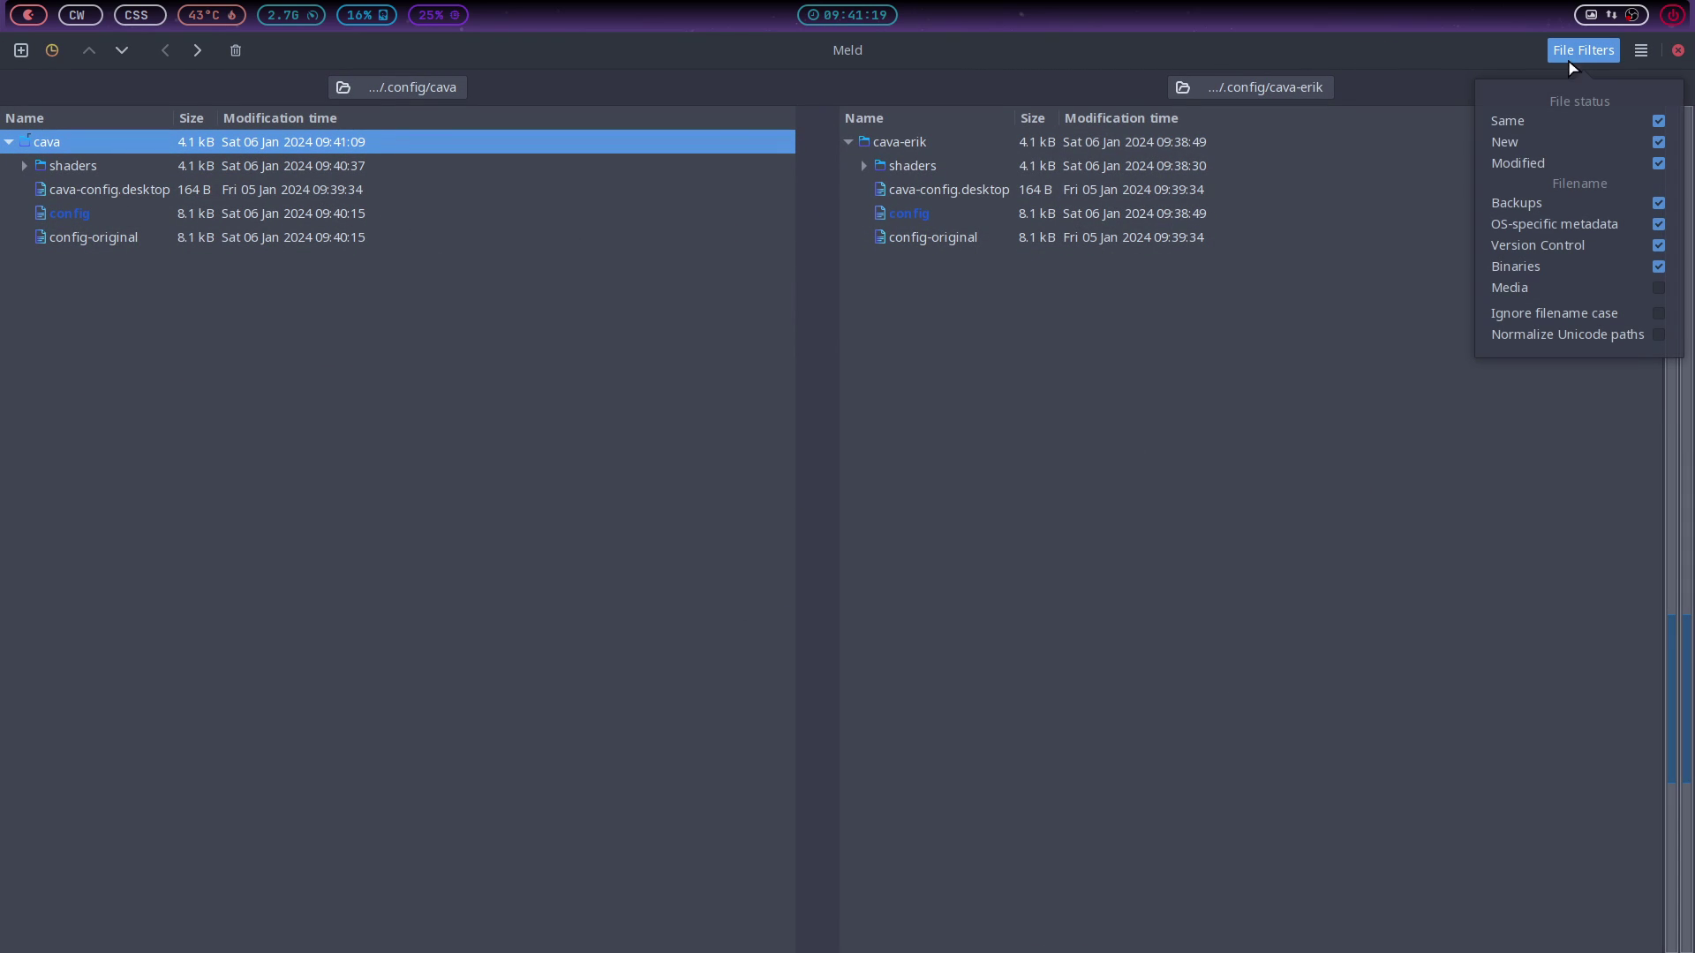
pyautogui.click(1662, 123)
pyautogui.doubleClick(909, 173)
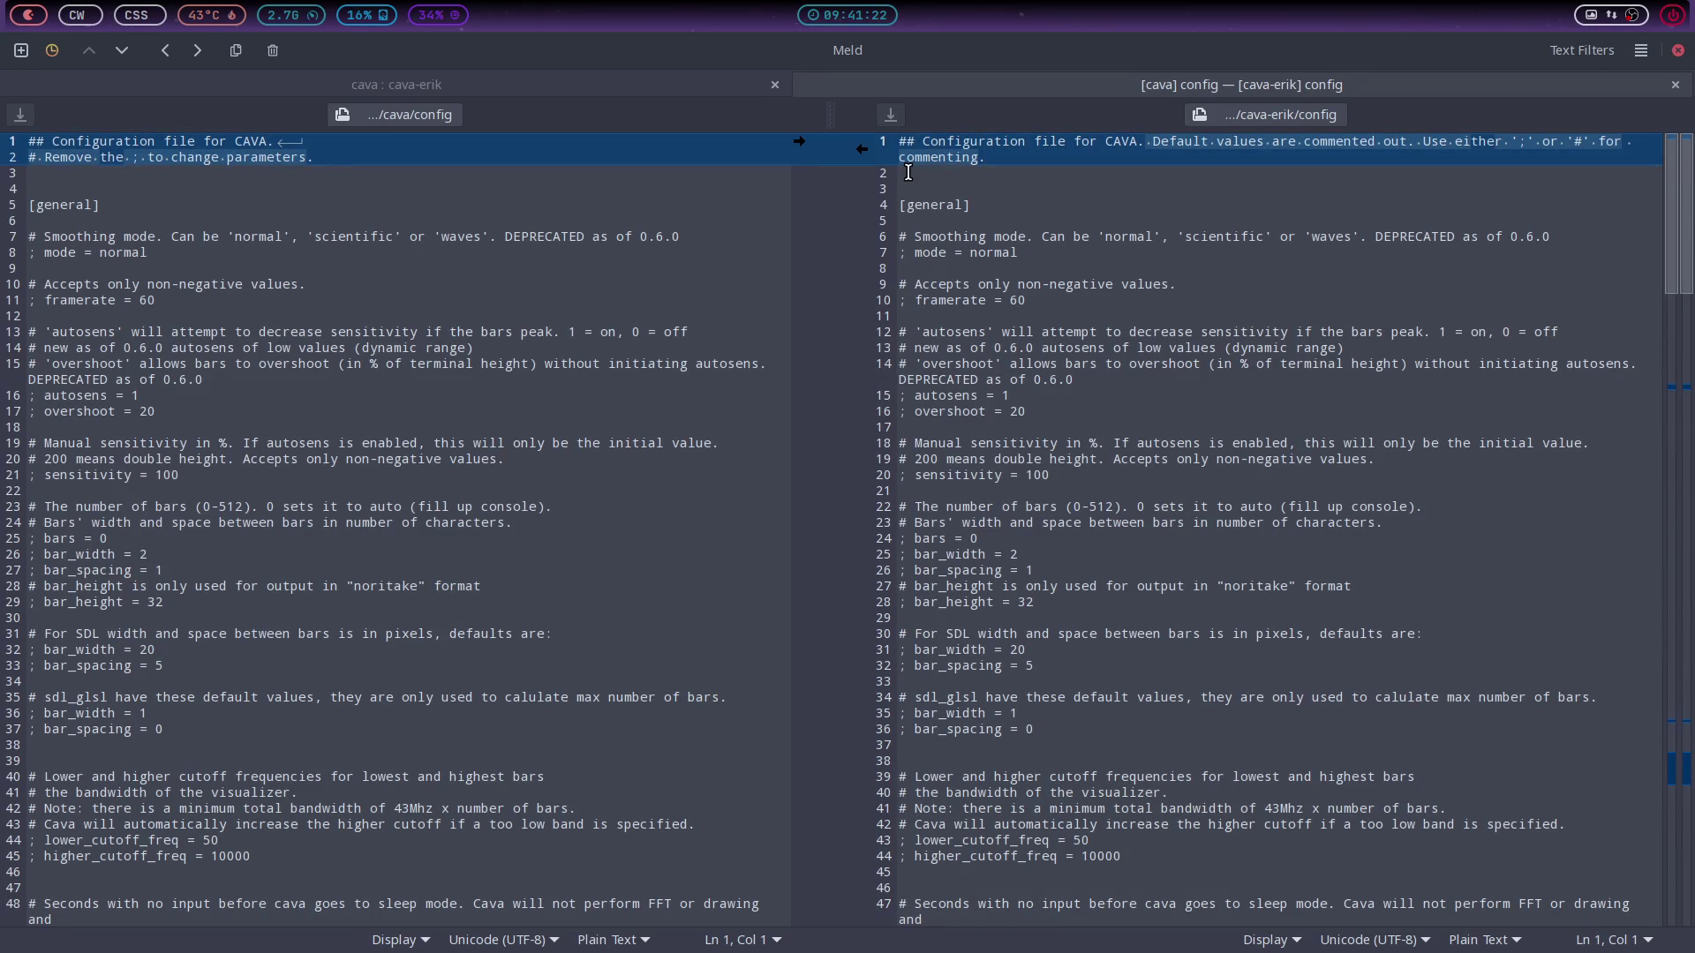
pyautogui.scroll(-10, 1013, 431)
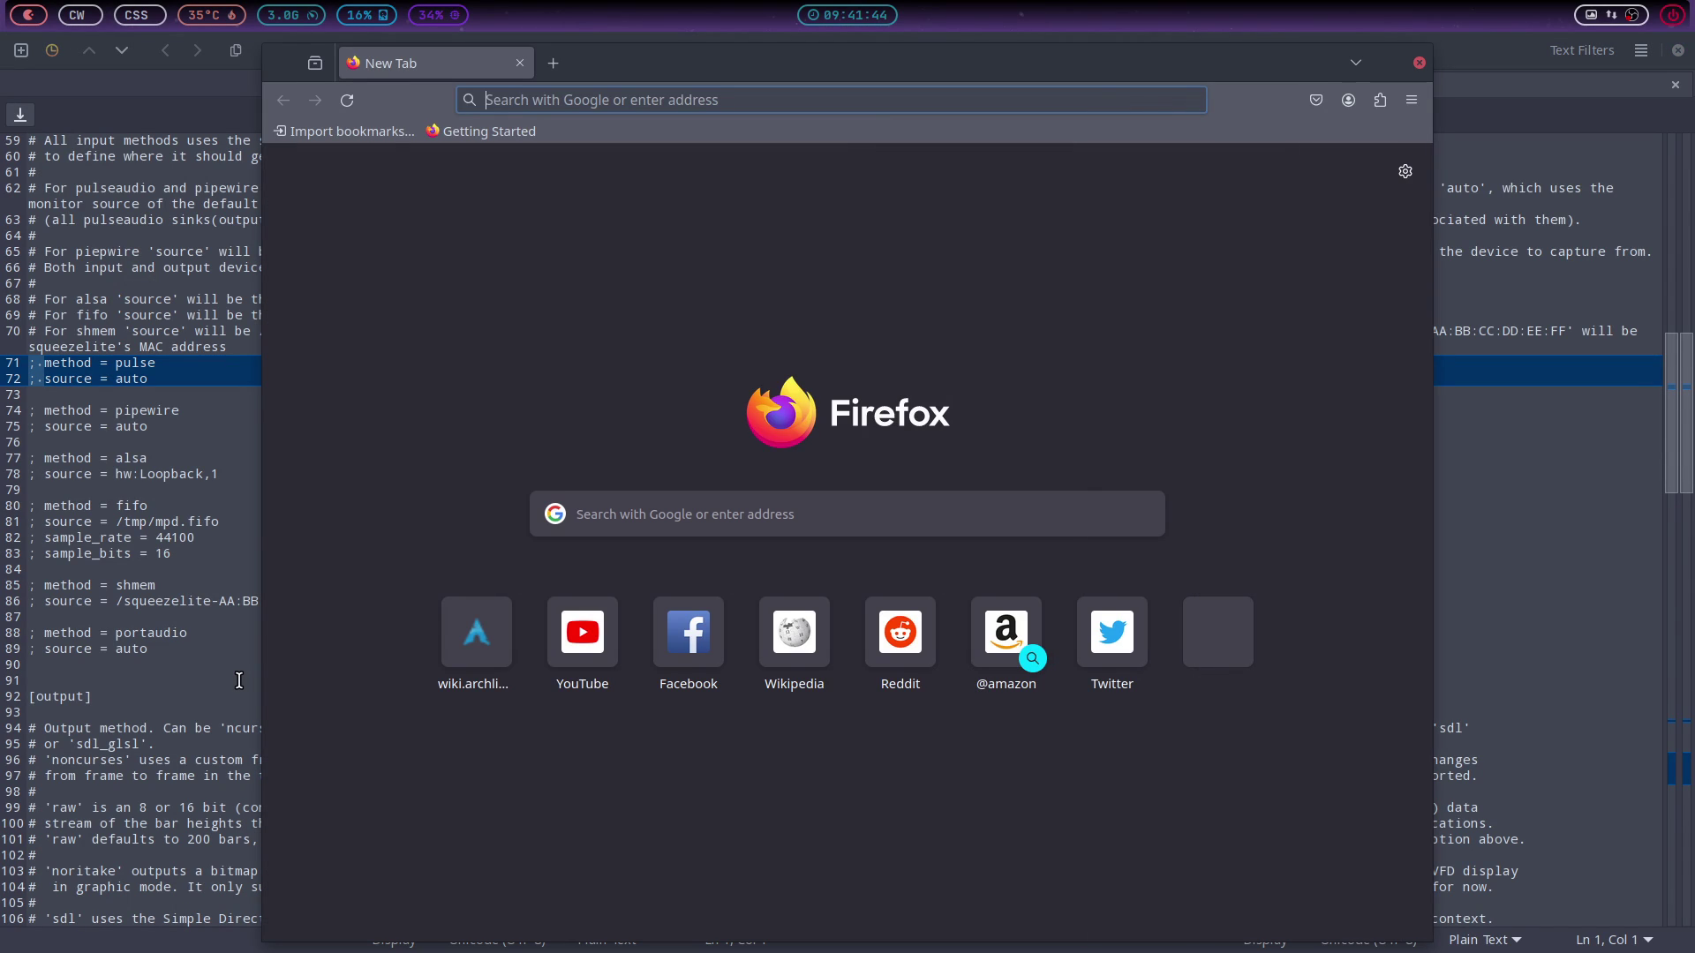
pyautogui.write('youtube')
# Play Rolling Stones' Mess It Up on YouTube, start cava, and reject cookies.
pyautogui.press('Return')
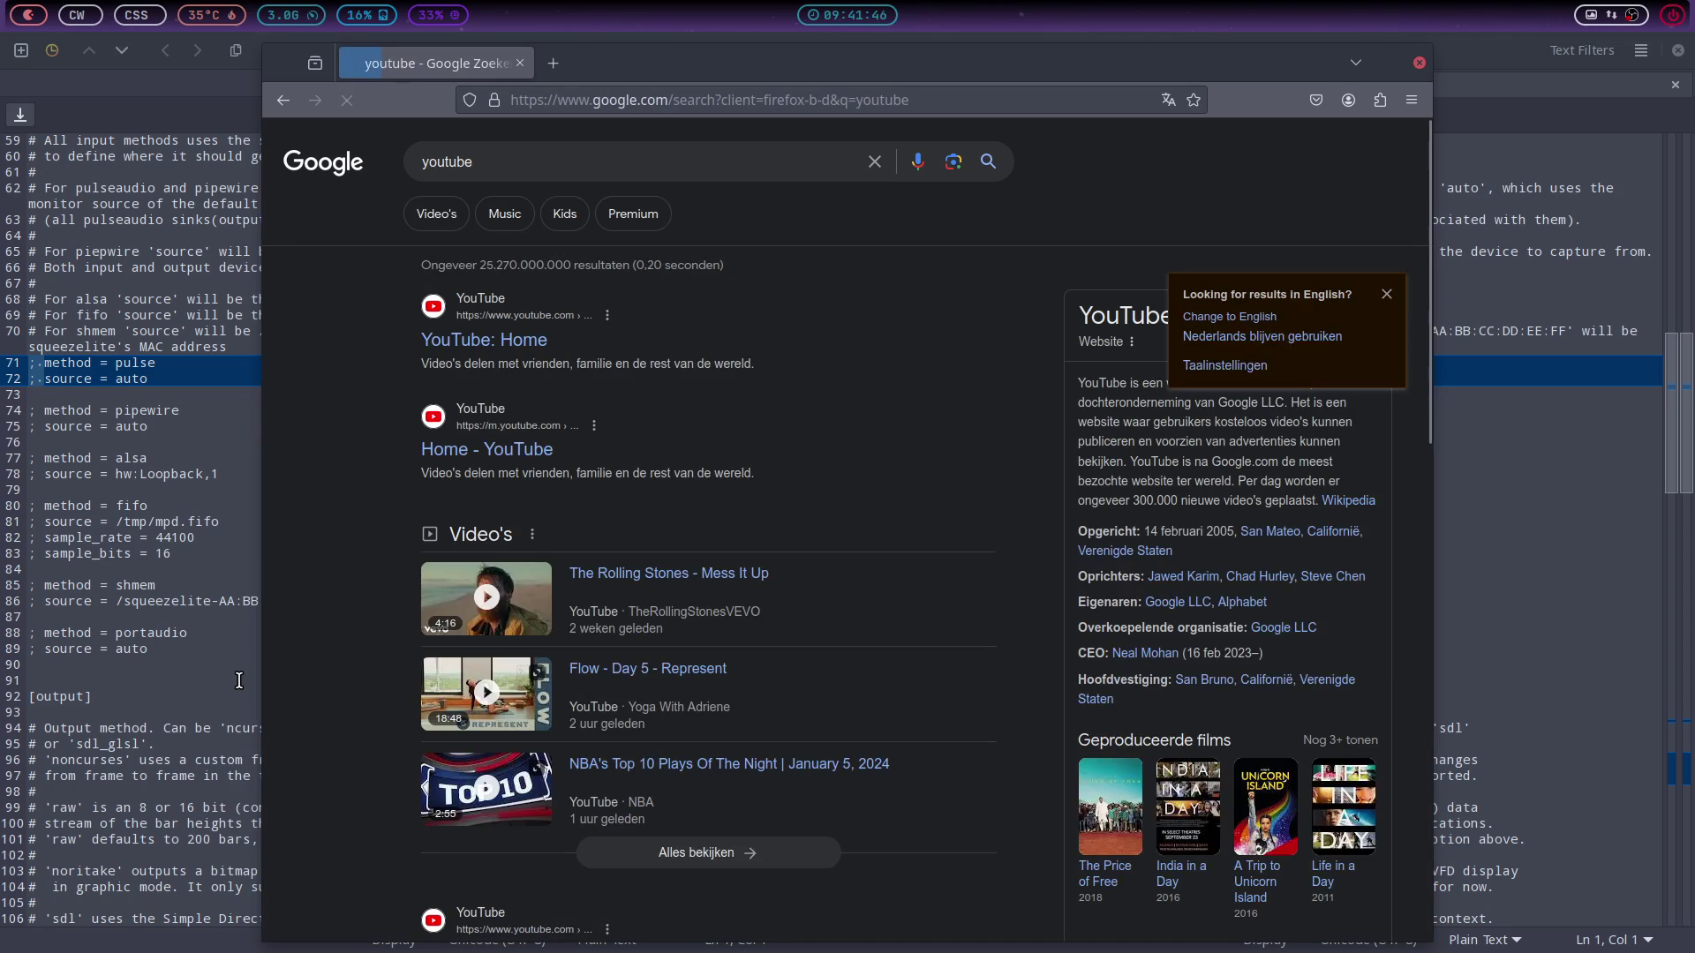
pyautogui.click(636, 575)
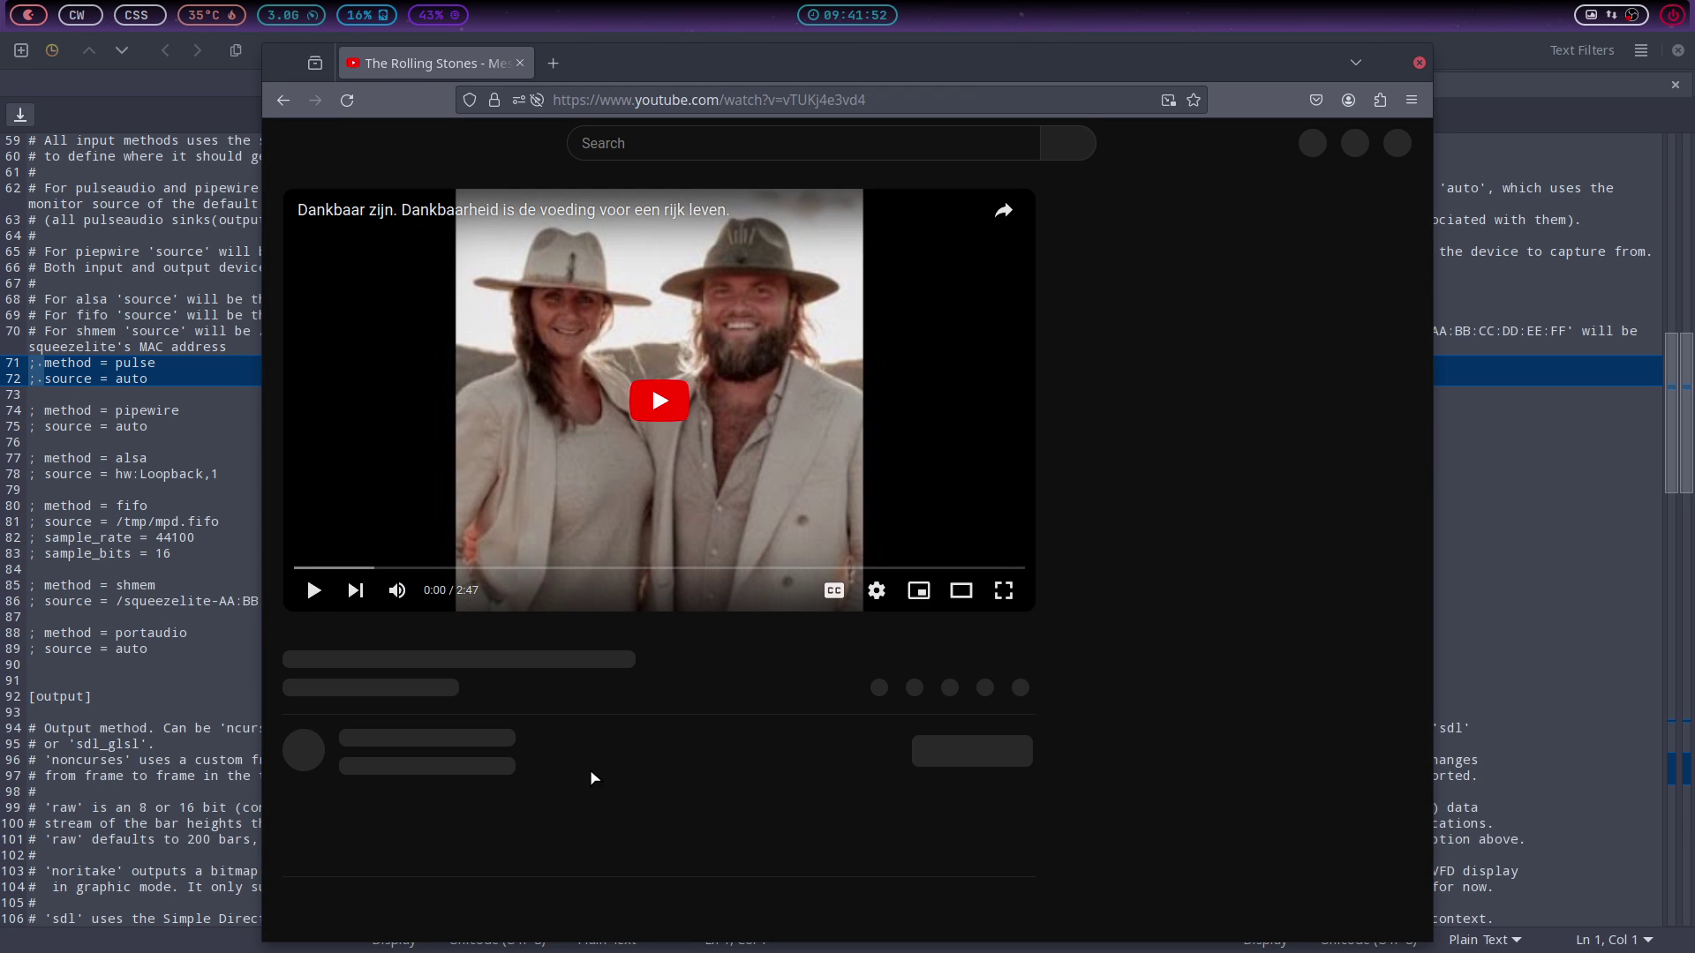
pyautogui.press('super+Return')
pyautogui.write('c')
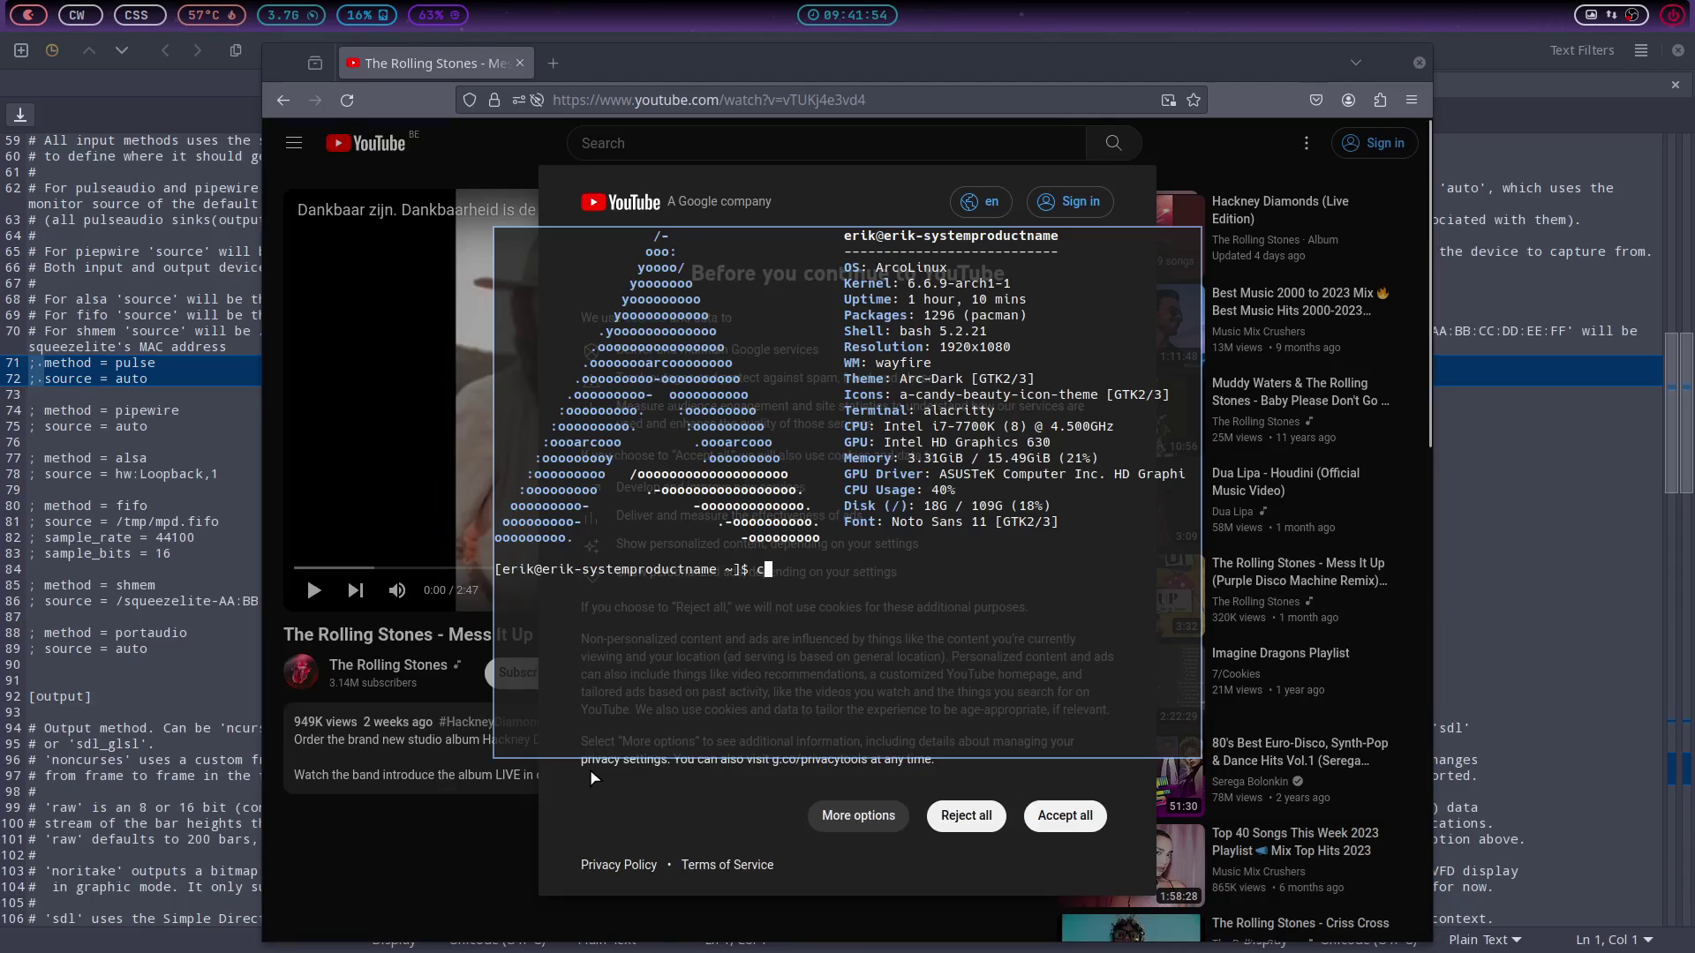
pyautogui.write('ava')
pyautogui.press('Return')
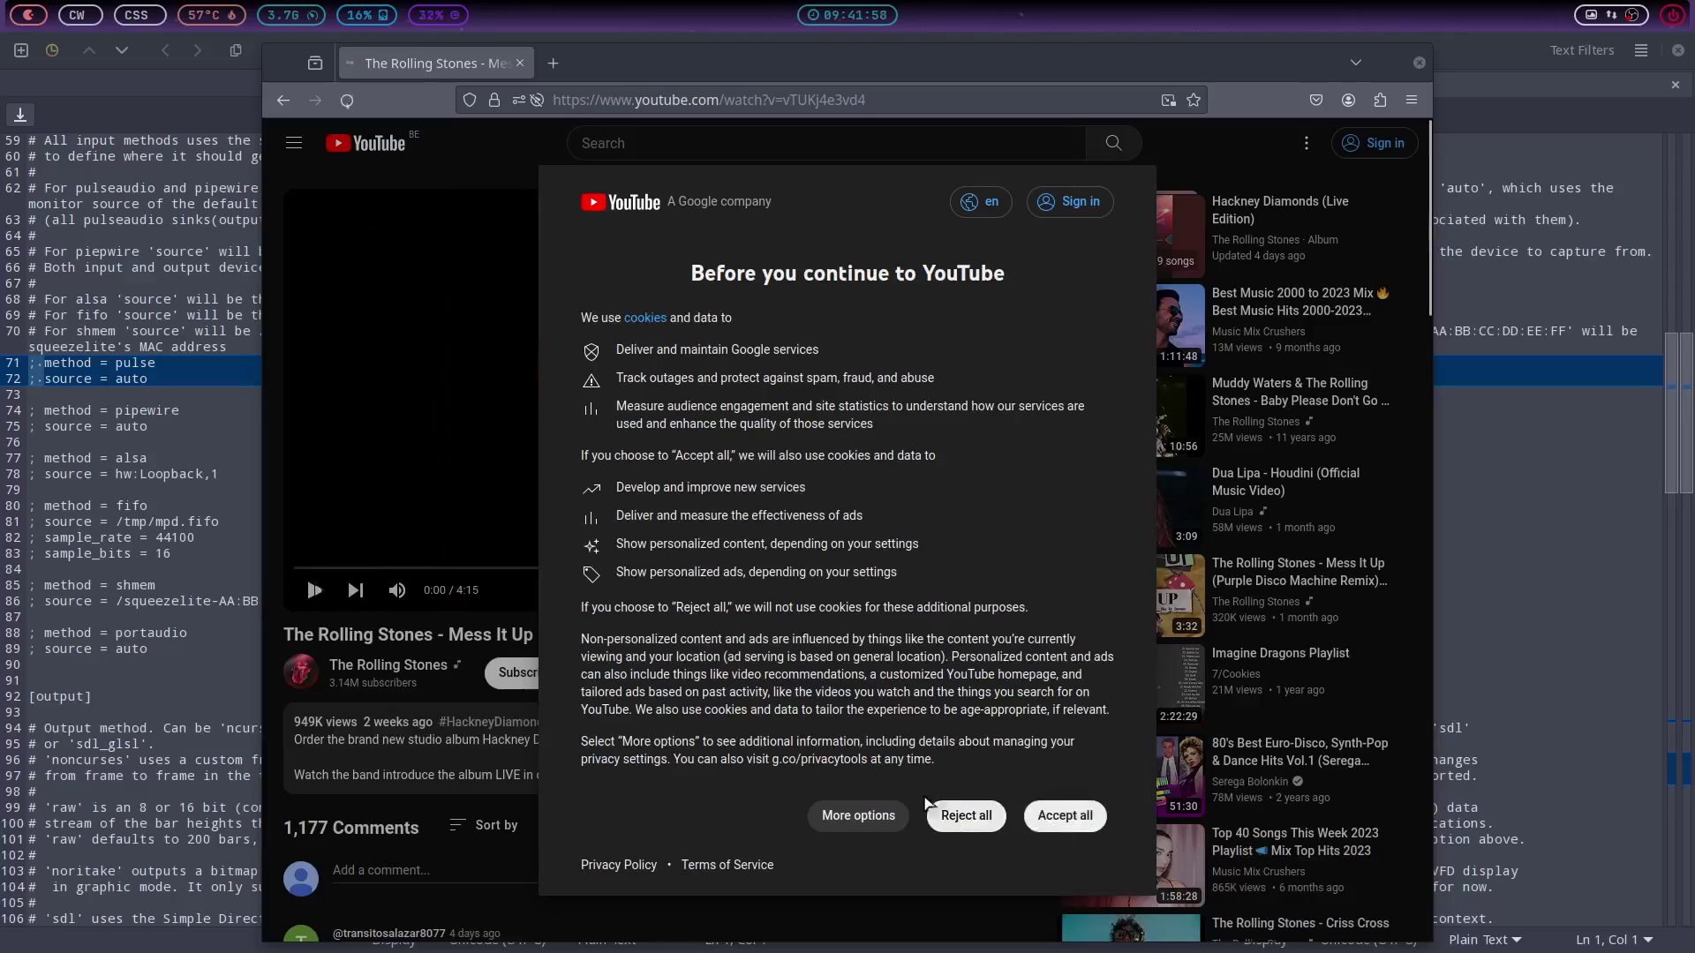
pyautogui.click(1065, 815)
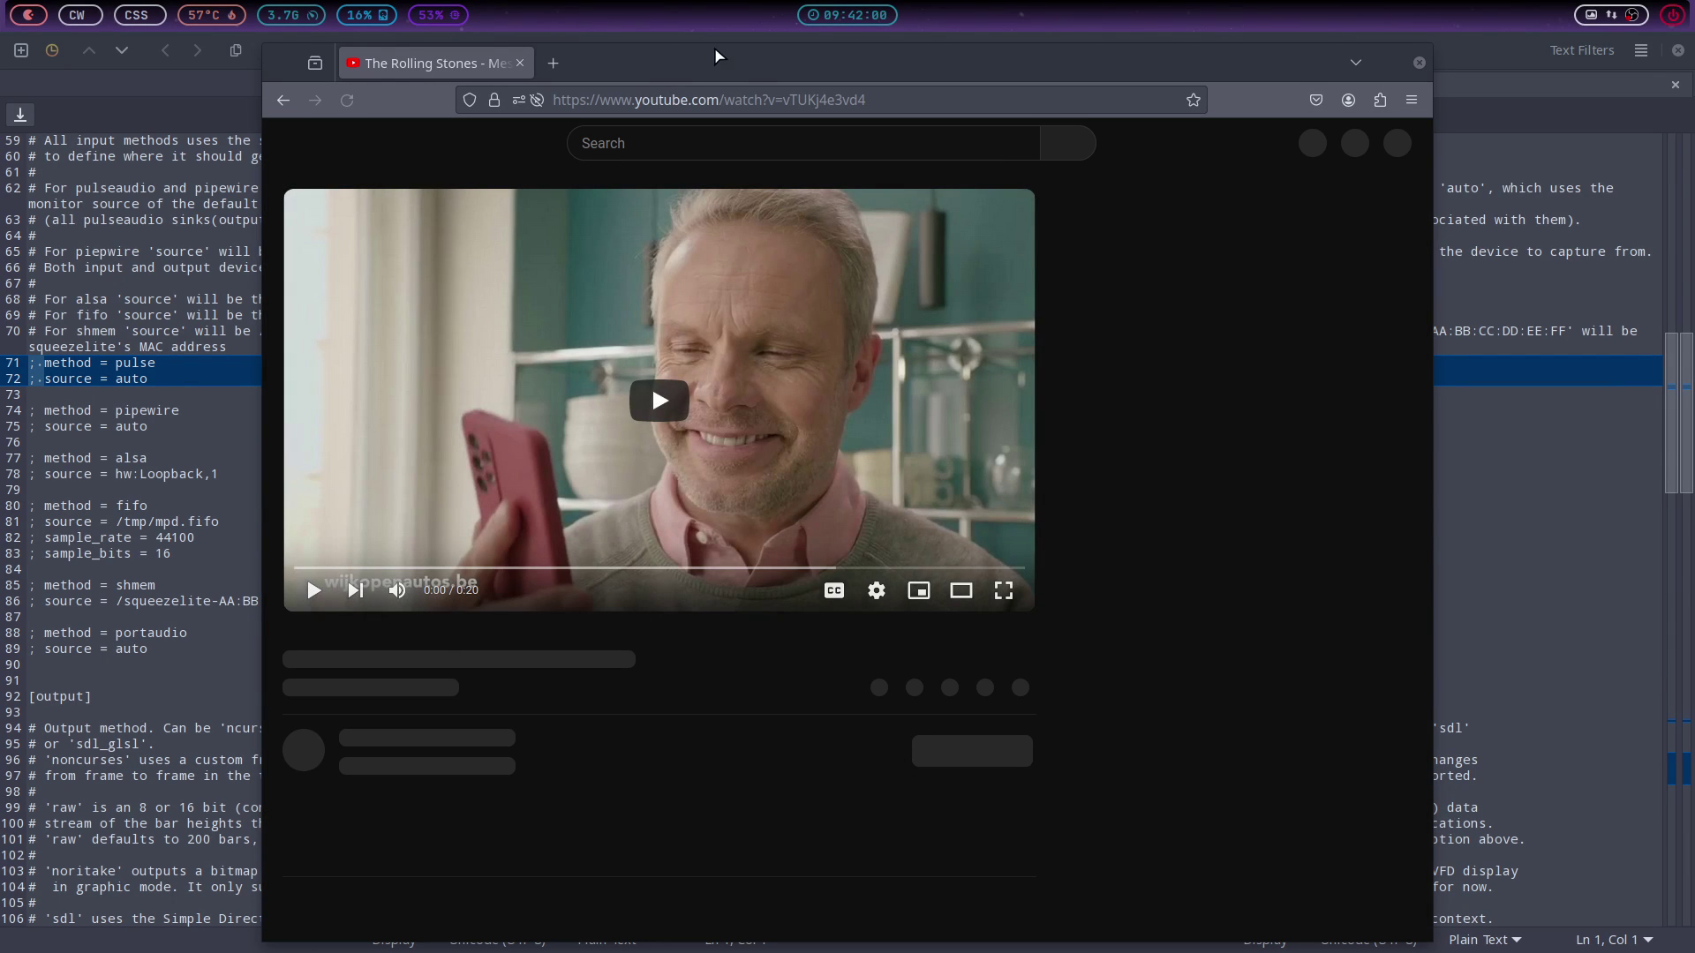
pyautogui.moveTo(763, 62); pyautogui.dragTo(1430, 151)
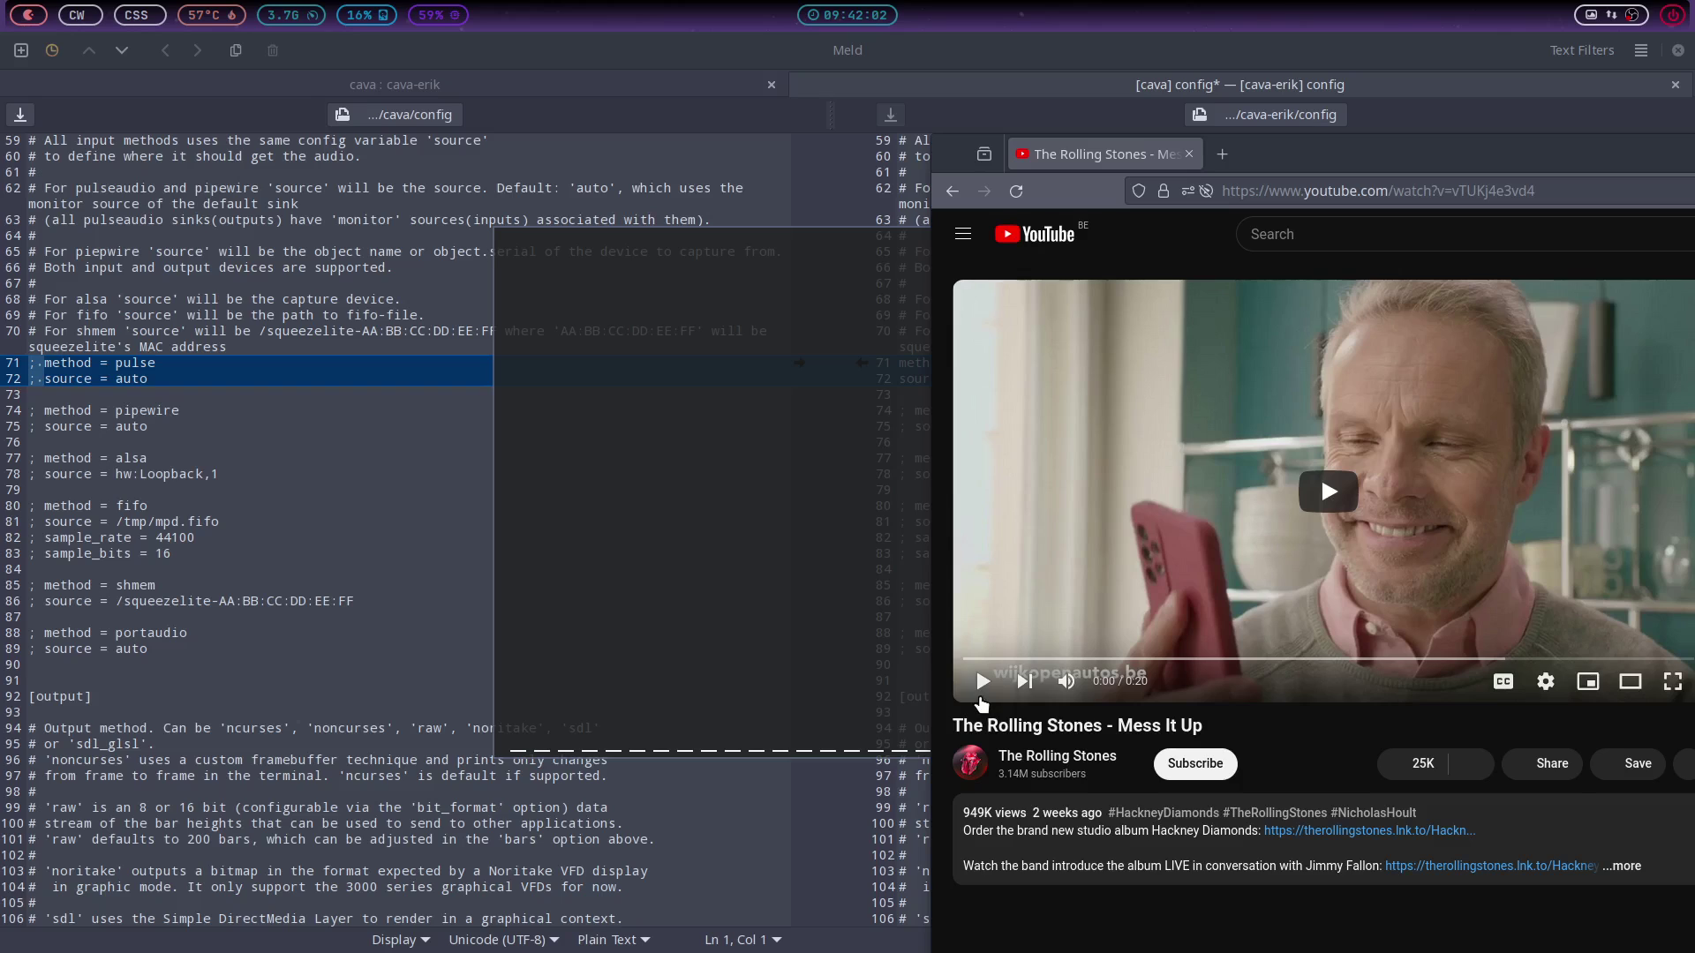
# Briefly play and pause the video, then hide the browser window.
pyautogui.click(984, 682)
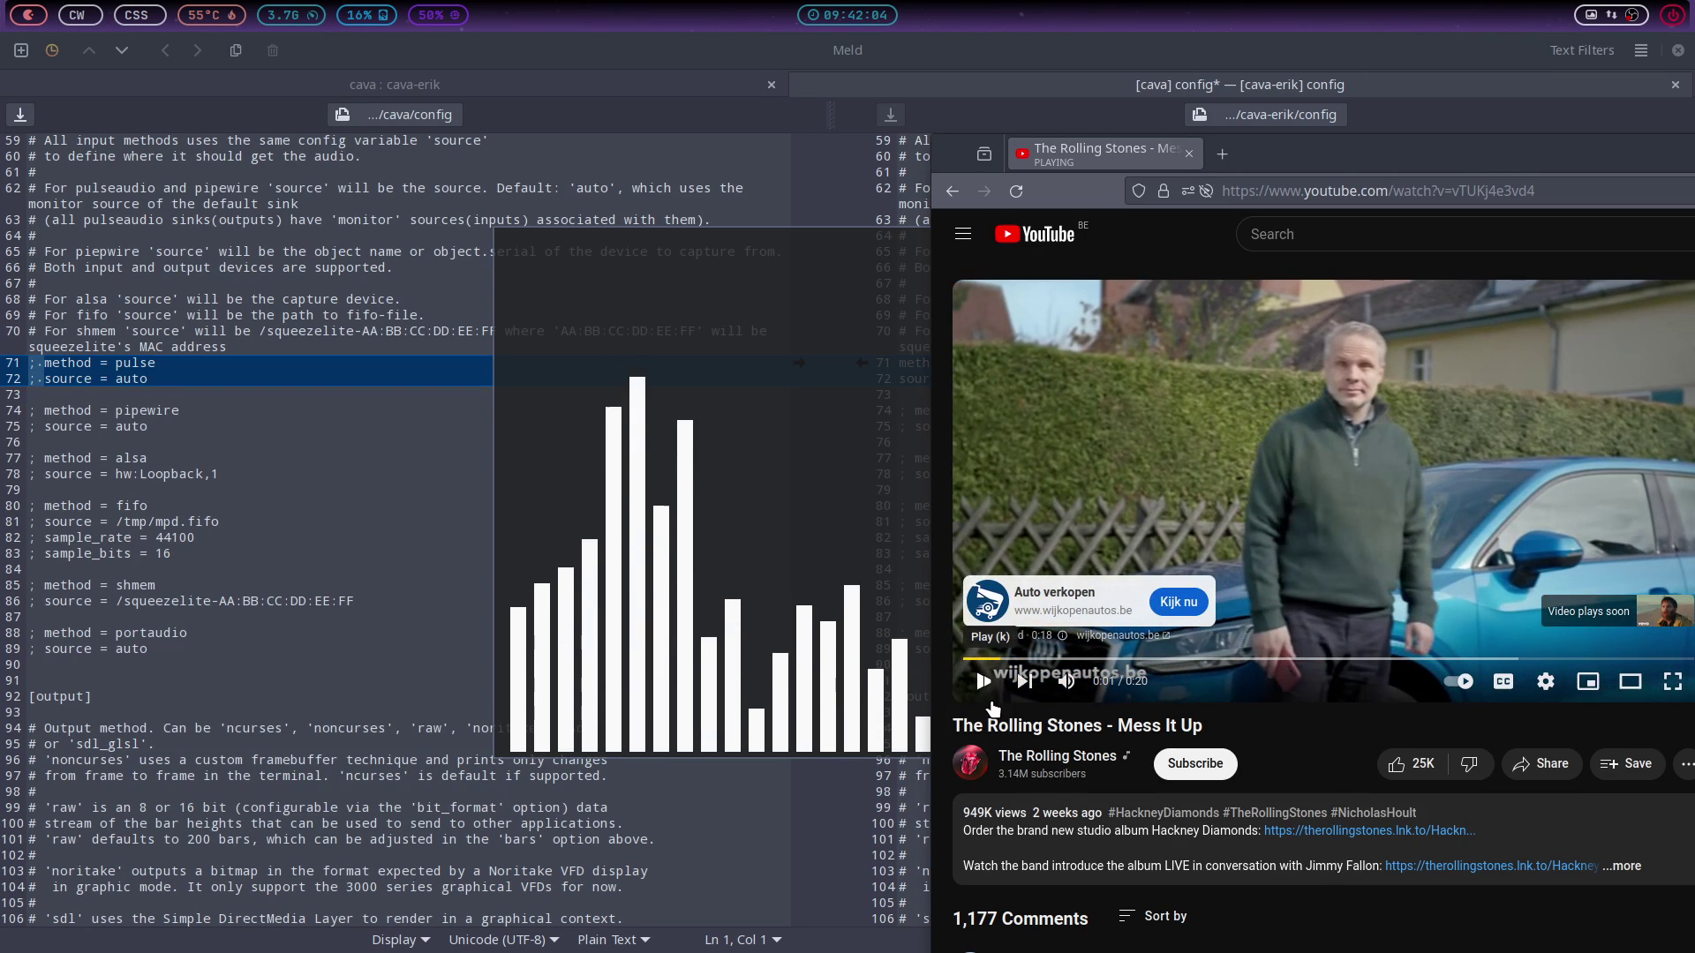
pyautogui.click(984, 682)
pyautogui.hotkey('ctrl', 'w')
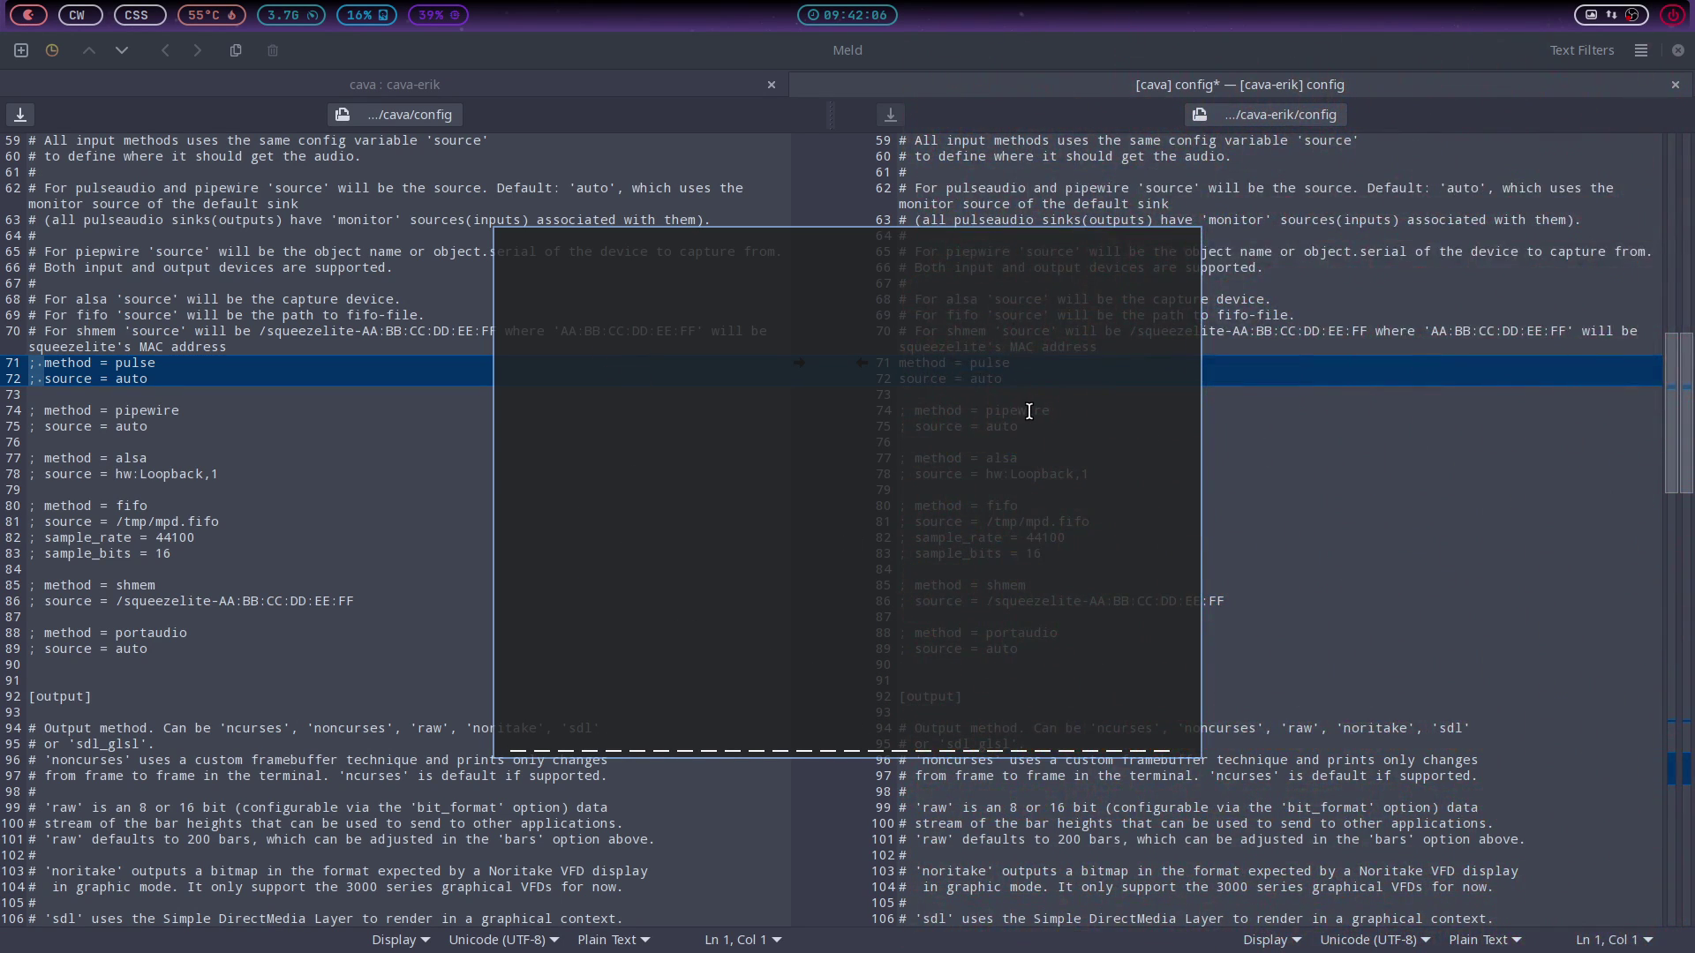
# Copy cava-erik's gradient lines 183–192 into cava's config and save it.
pyautogui.click(182, 390)
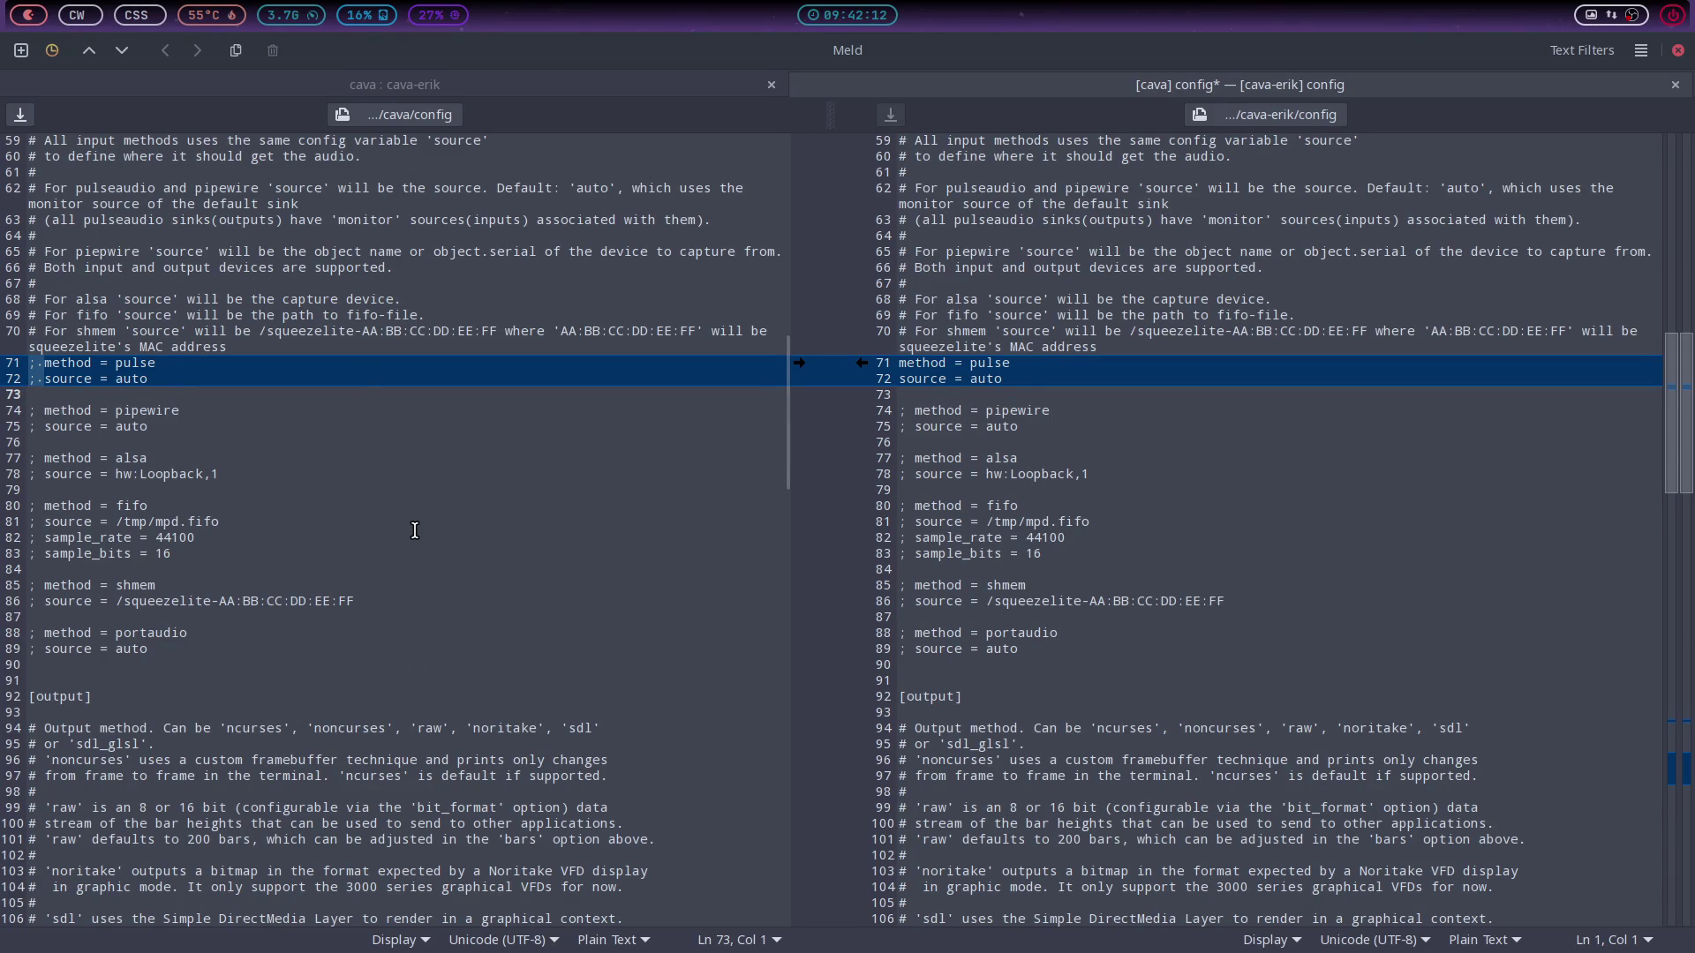
pyautogui.scroll(-4, 413, 533)
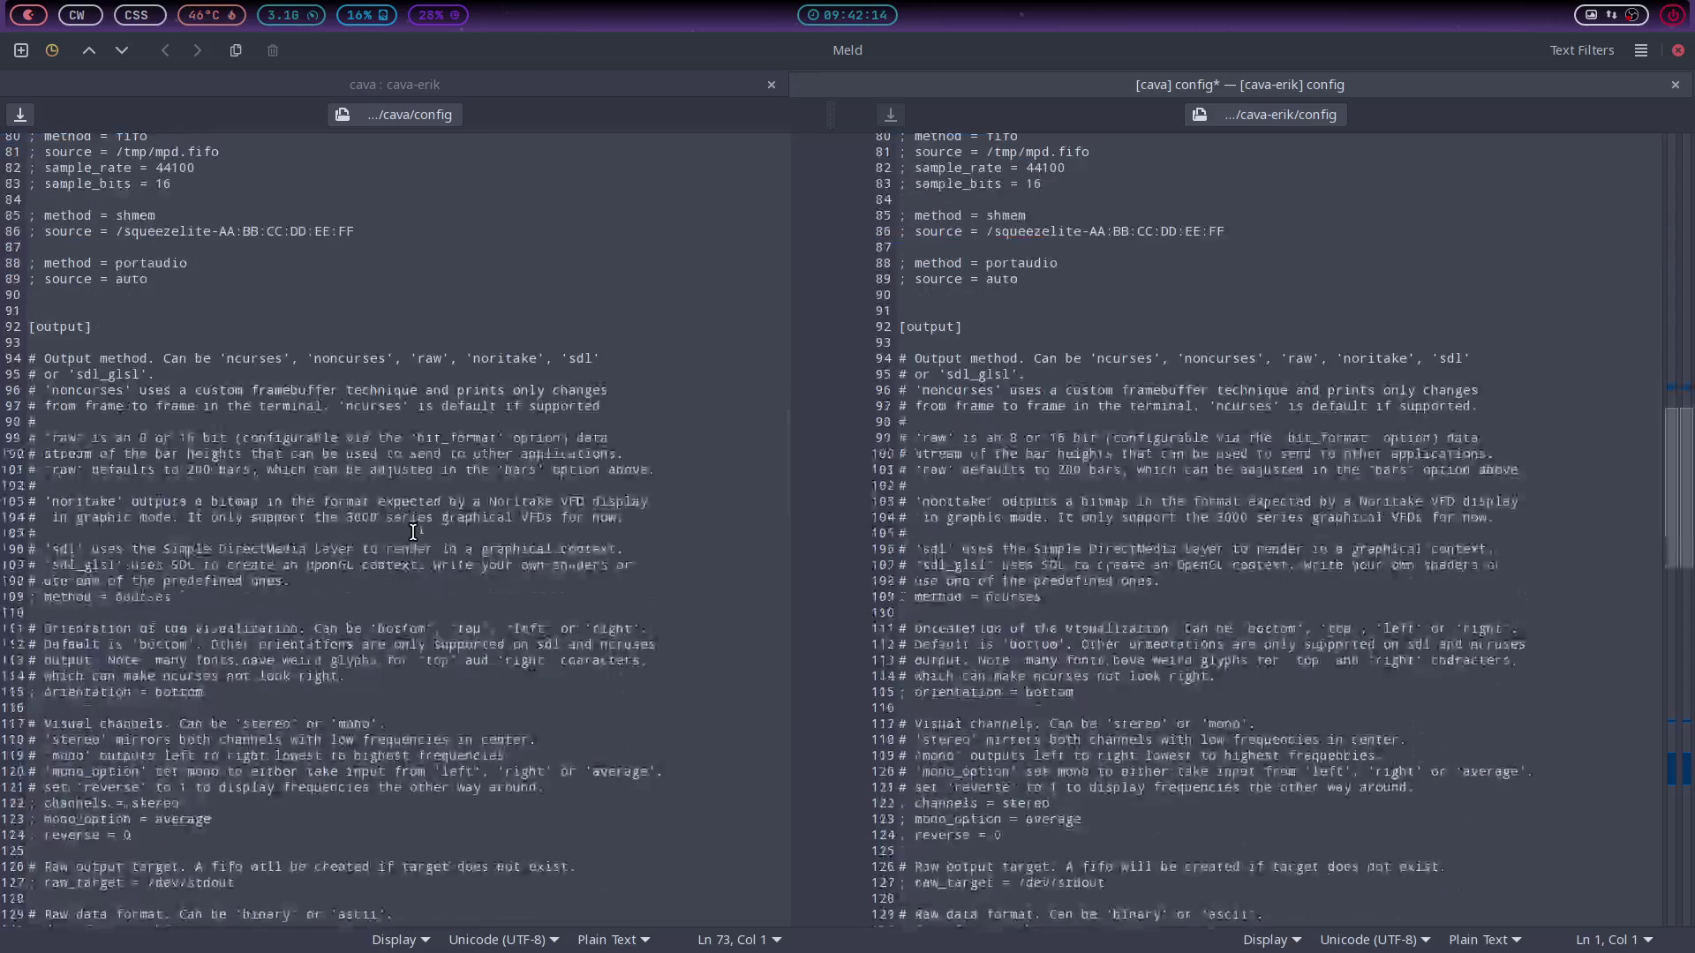
pyautogui.scroll(-7, 417, 532)
pyautogui.scroll(-6, 421, 531)
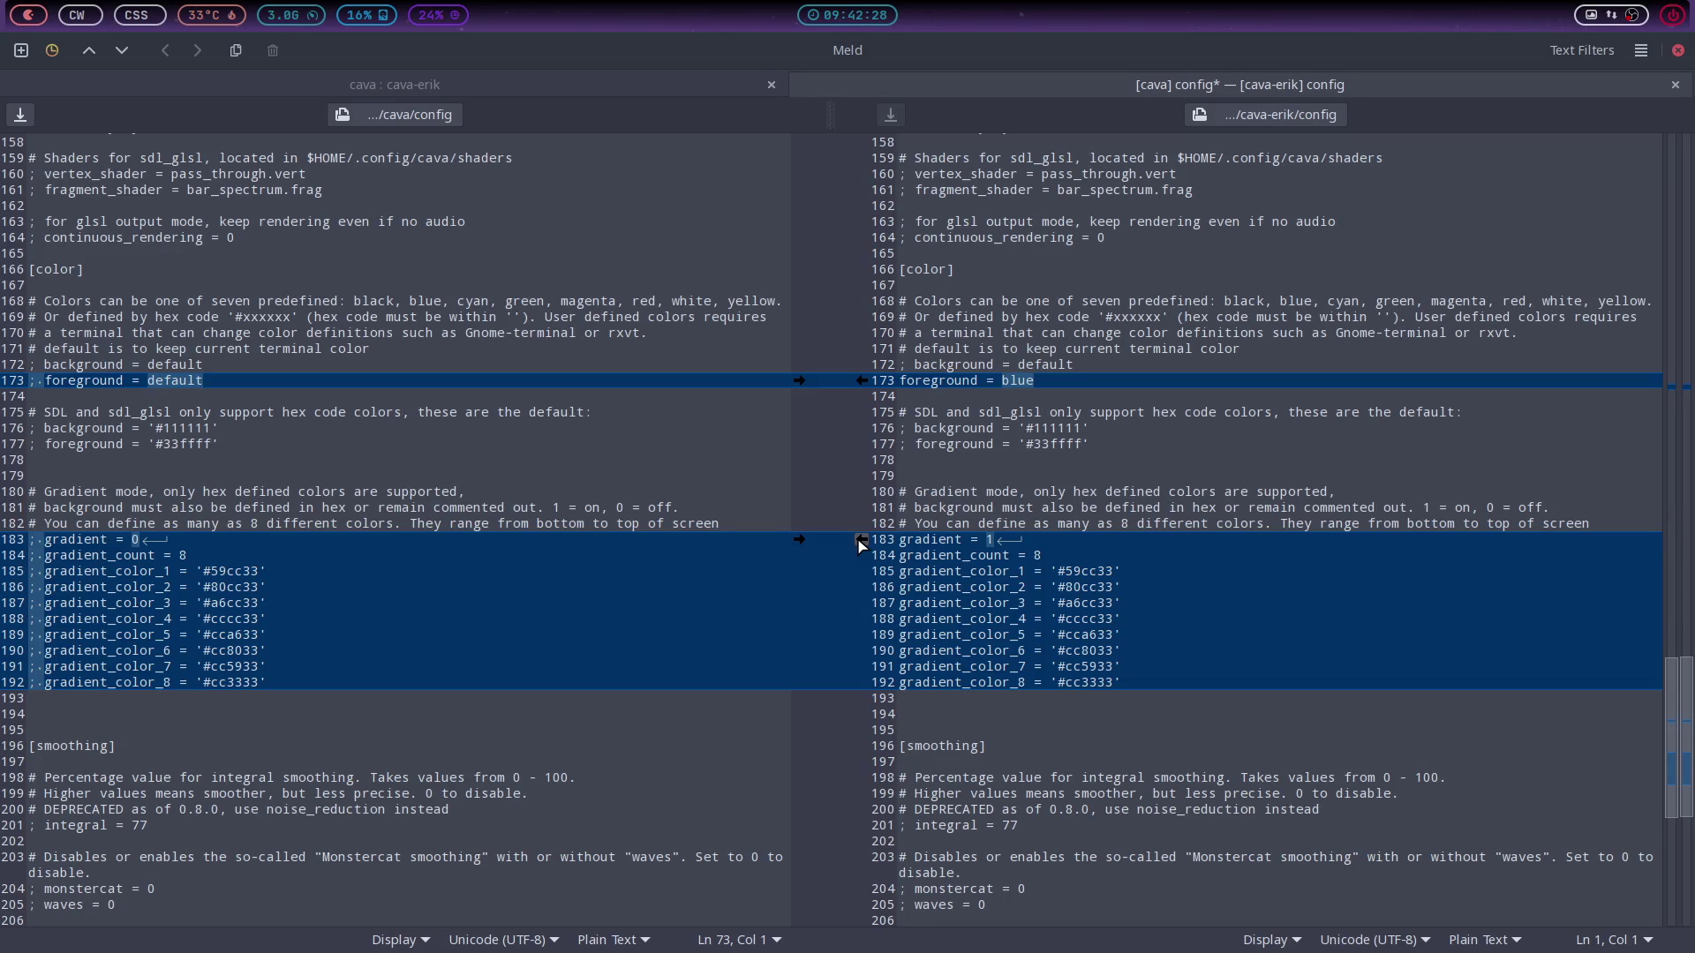
pyautogui.click(859, 543)
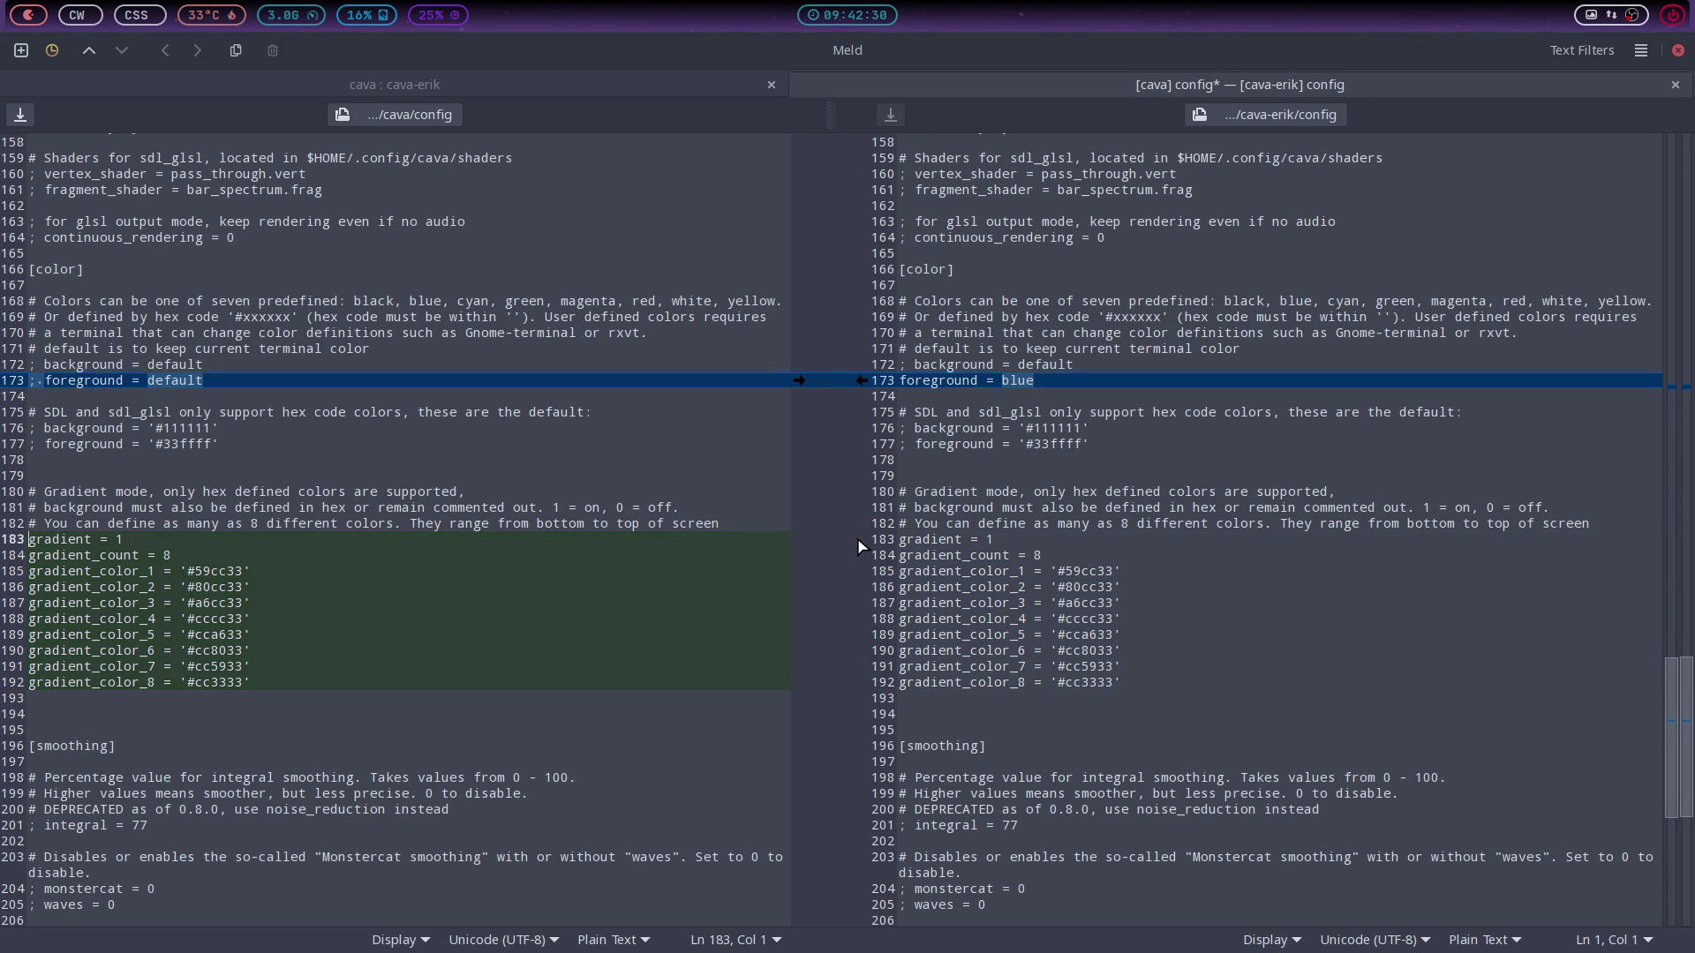
pyautogui.click(721, 554)
pyautogui.hotkey('ctrl', 's')
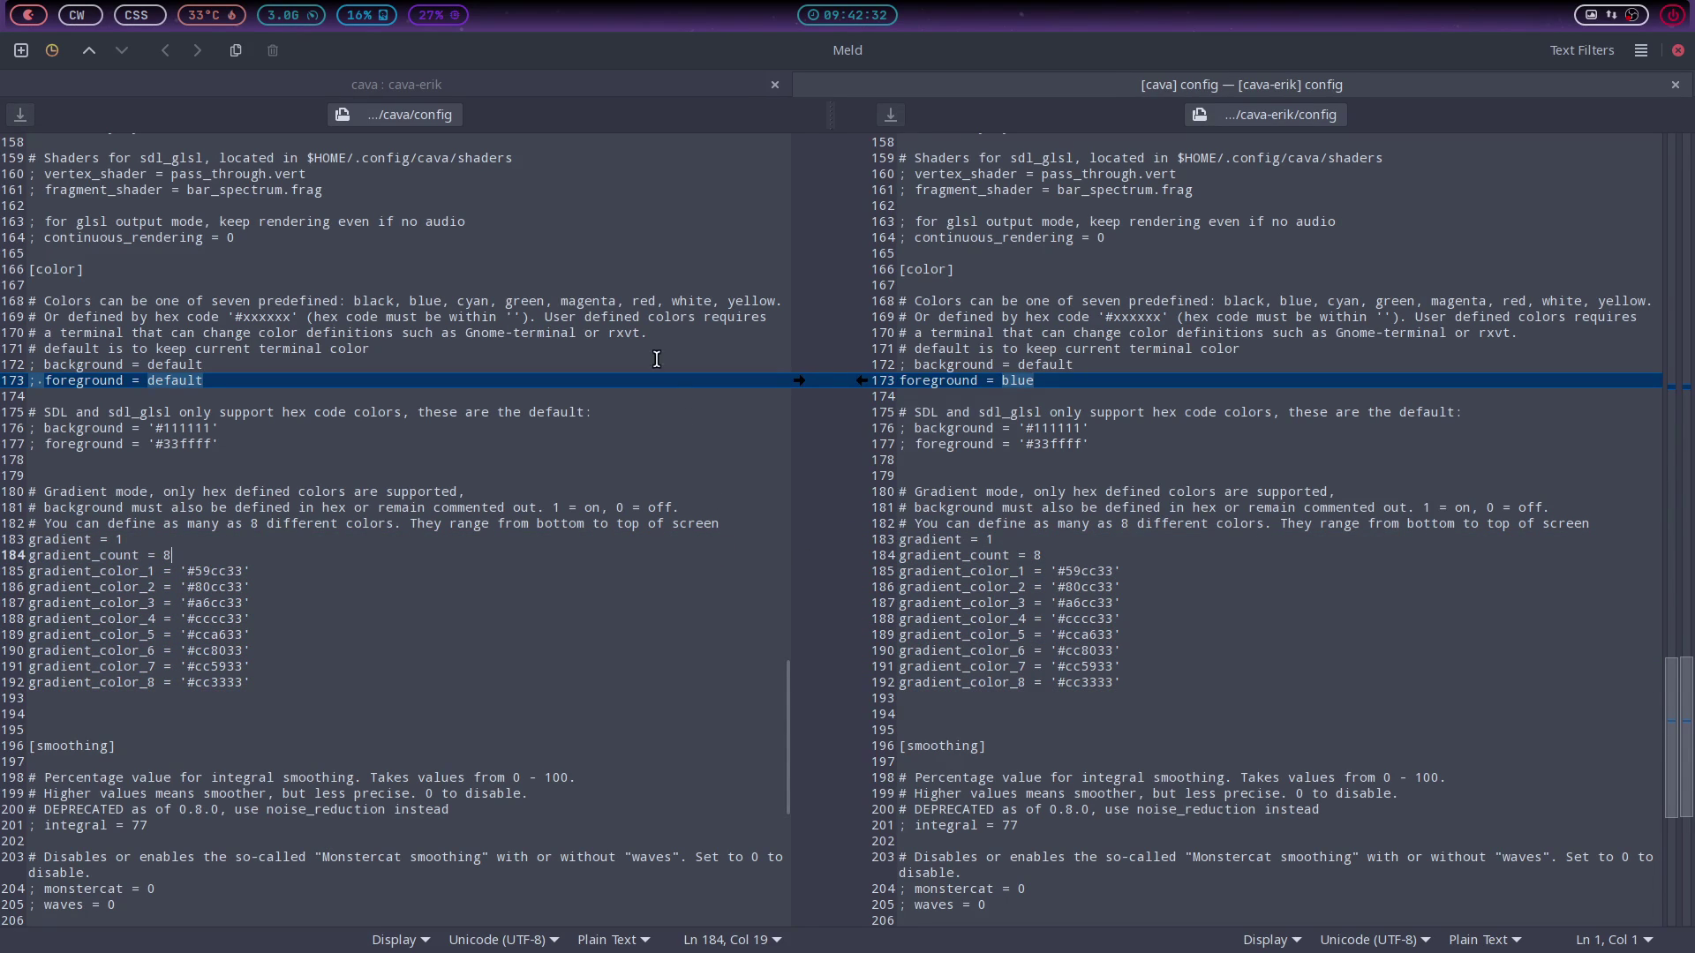
pyautogui.doubleClick(650, 63)
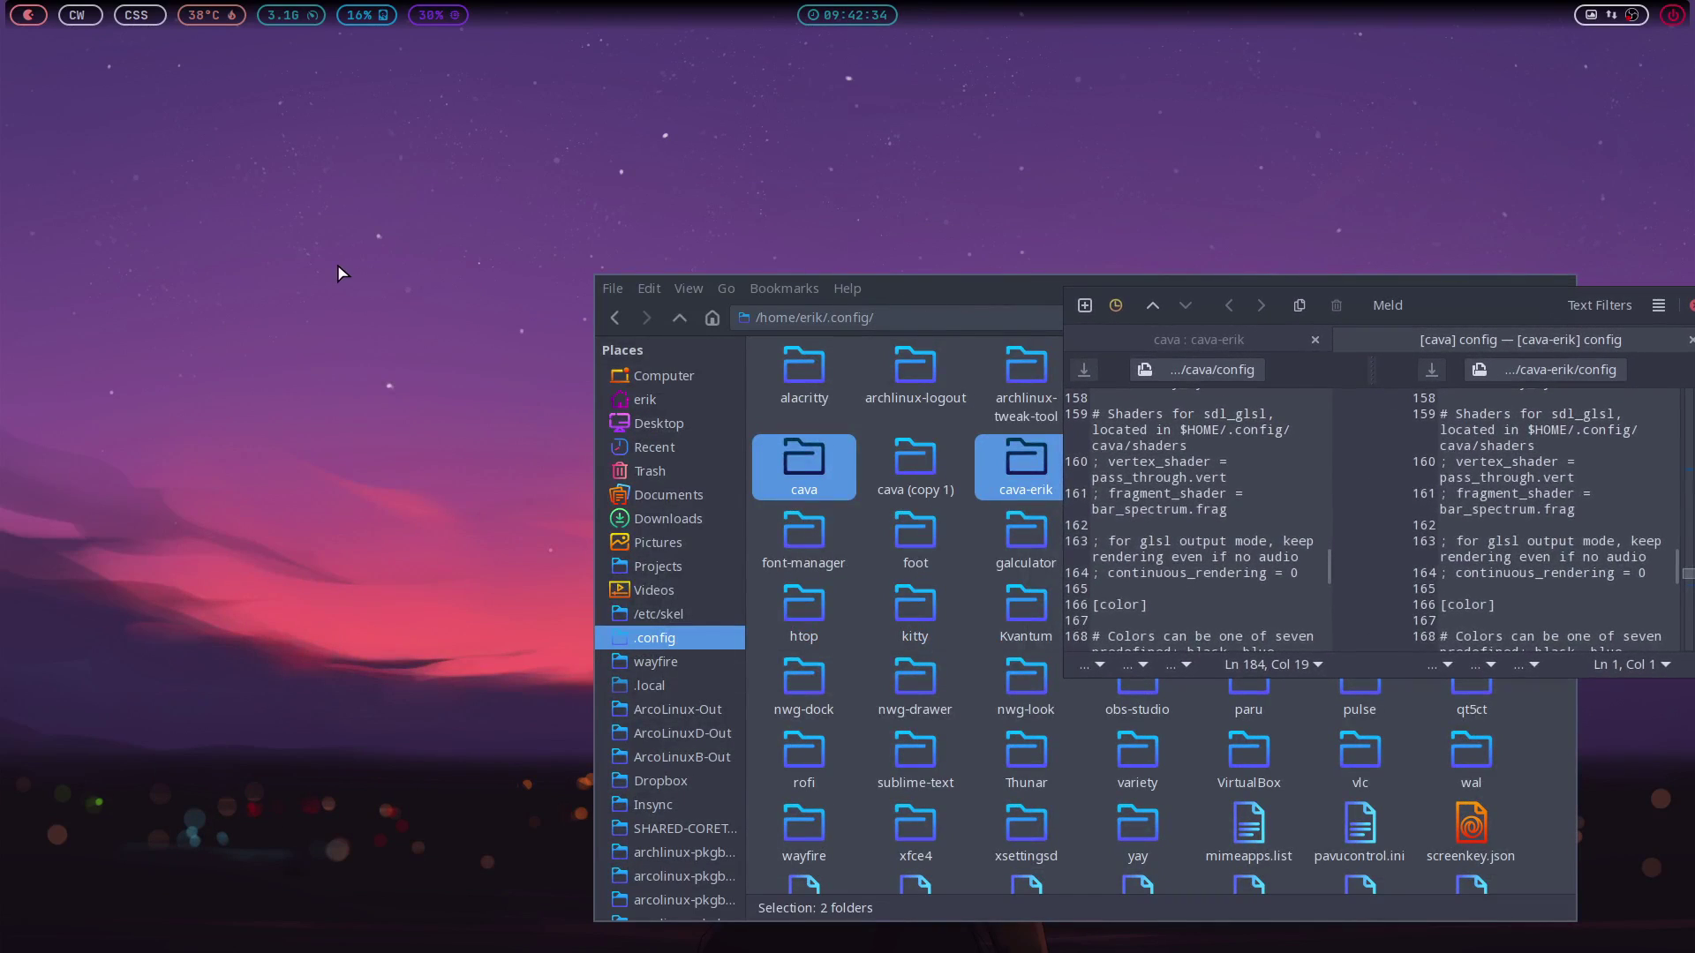
# Launch VLC media player, move it top-left, and dismiss Open Media.
pyautogui.hotkey('alt', 'F3')
pyautogui.write('vlc')
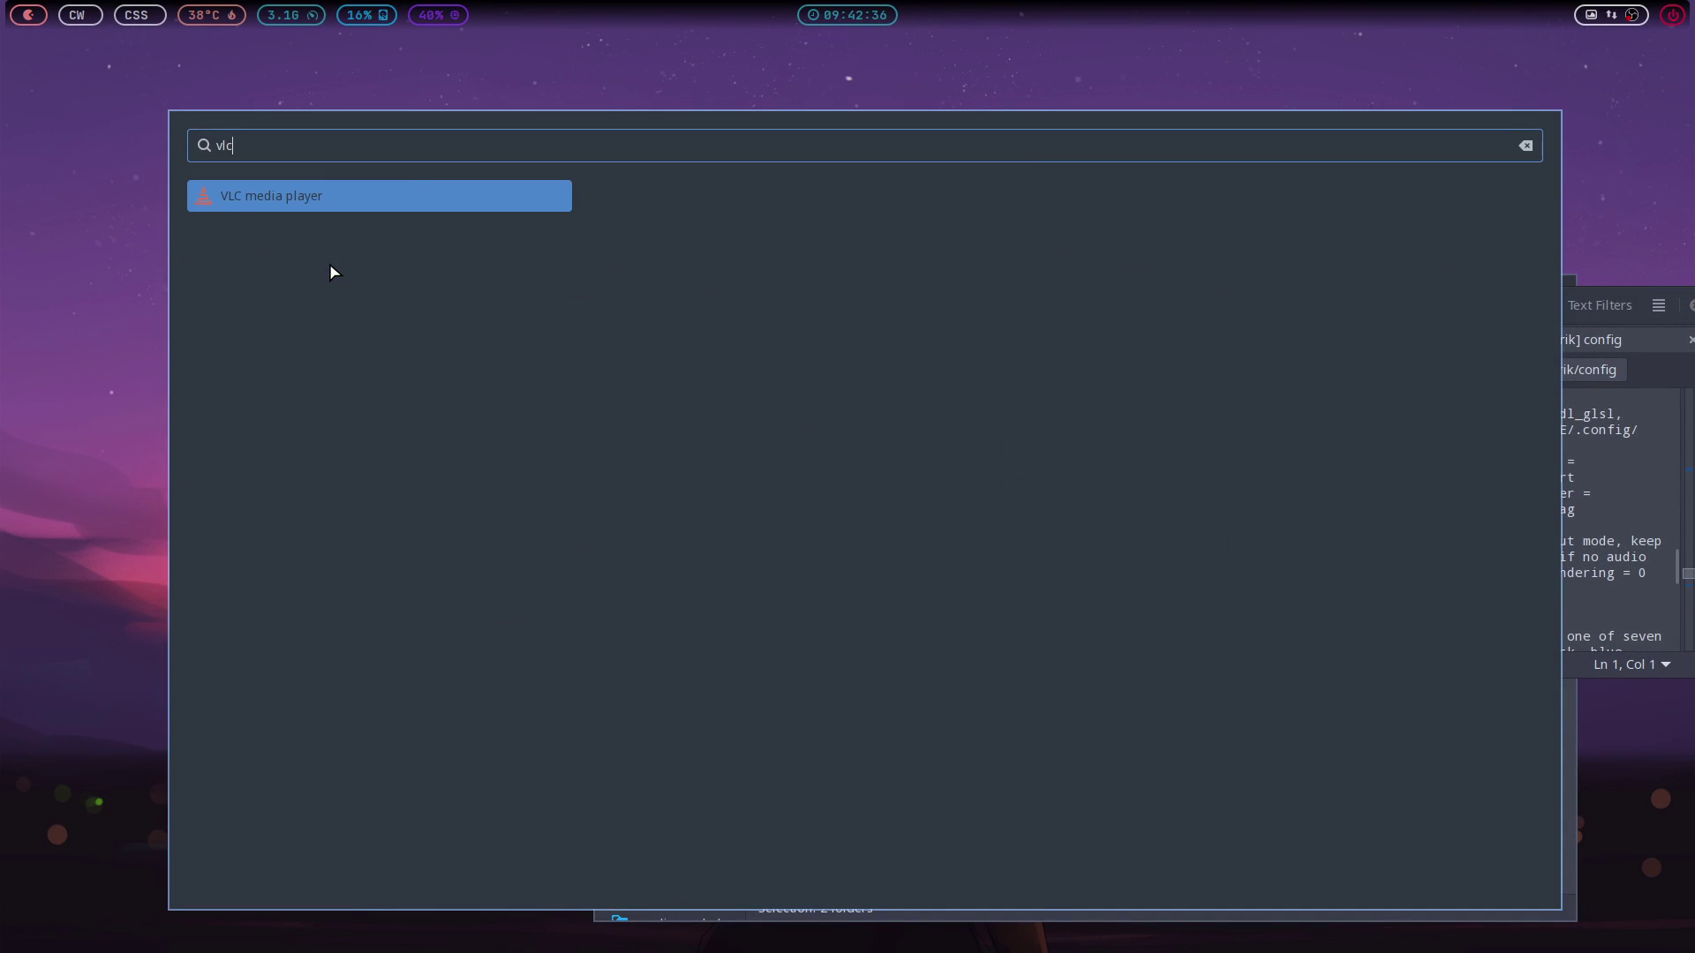
pyautogui.press('Return')
pyautogui.moveTo(646, 49); pyautogui.dragTo(4, 11)
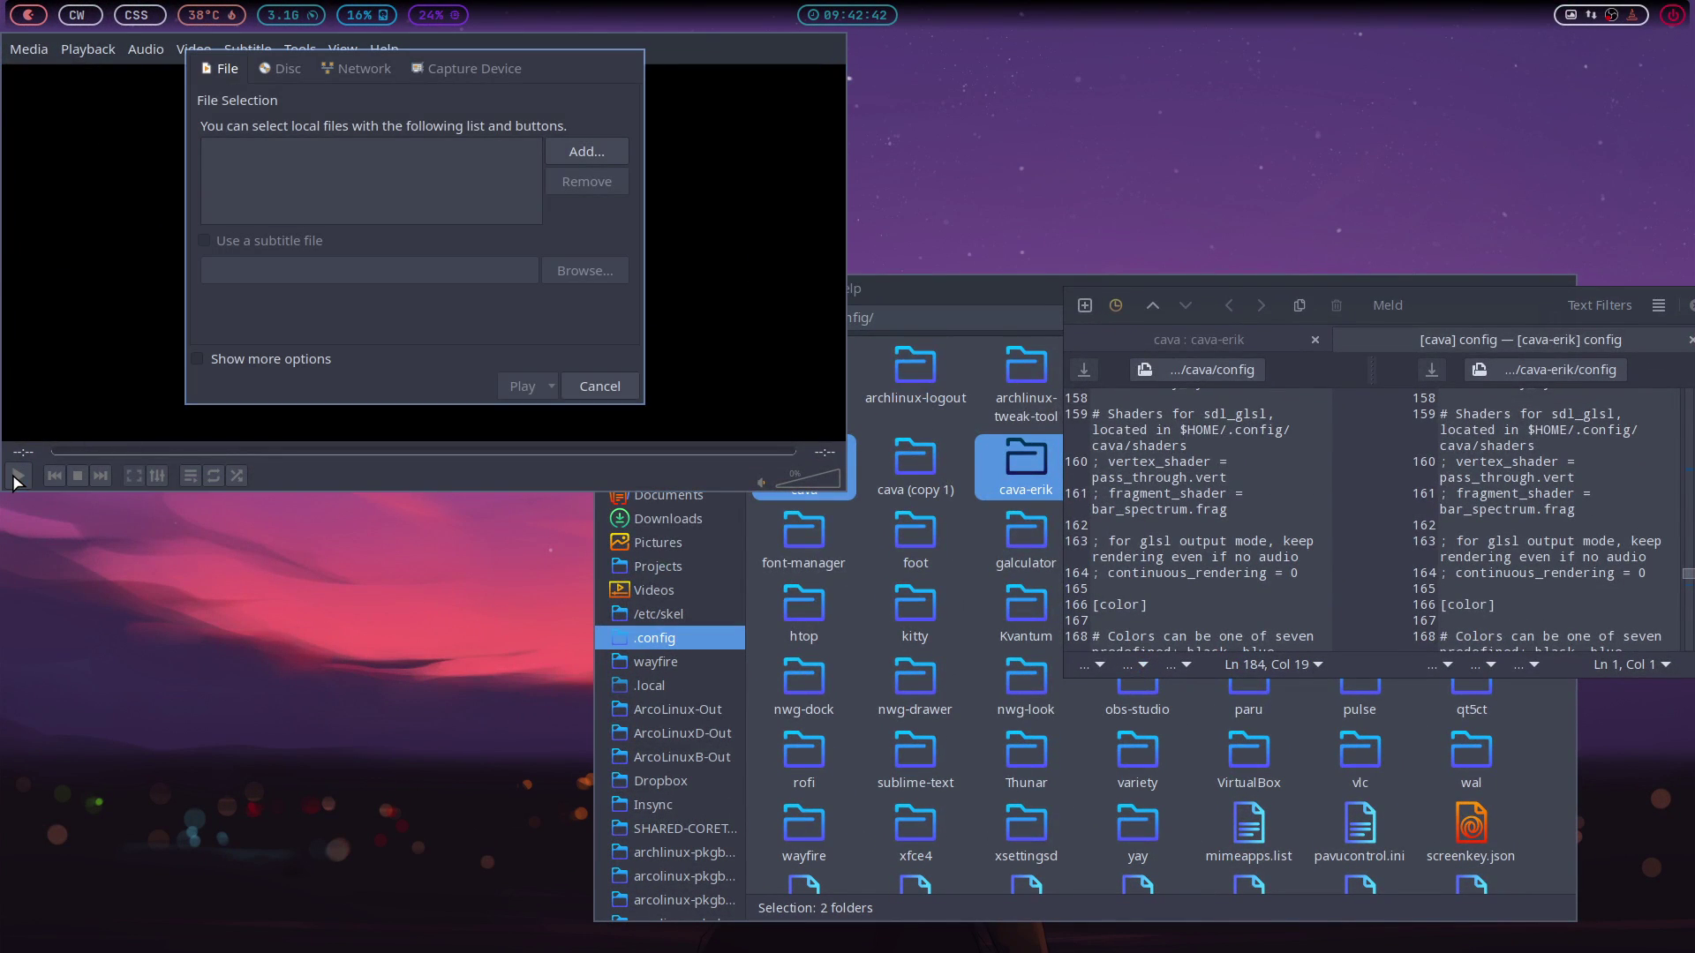
pyautogui.click(598, 386)
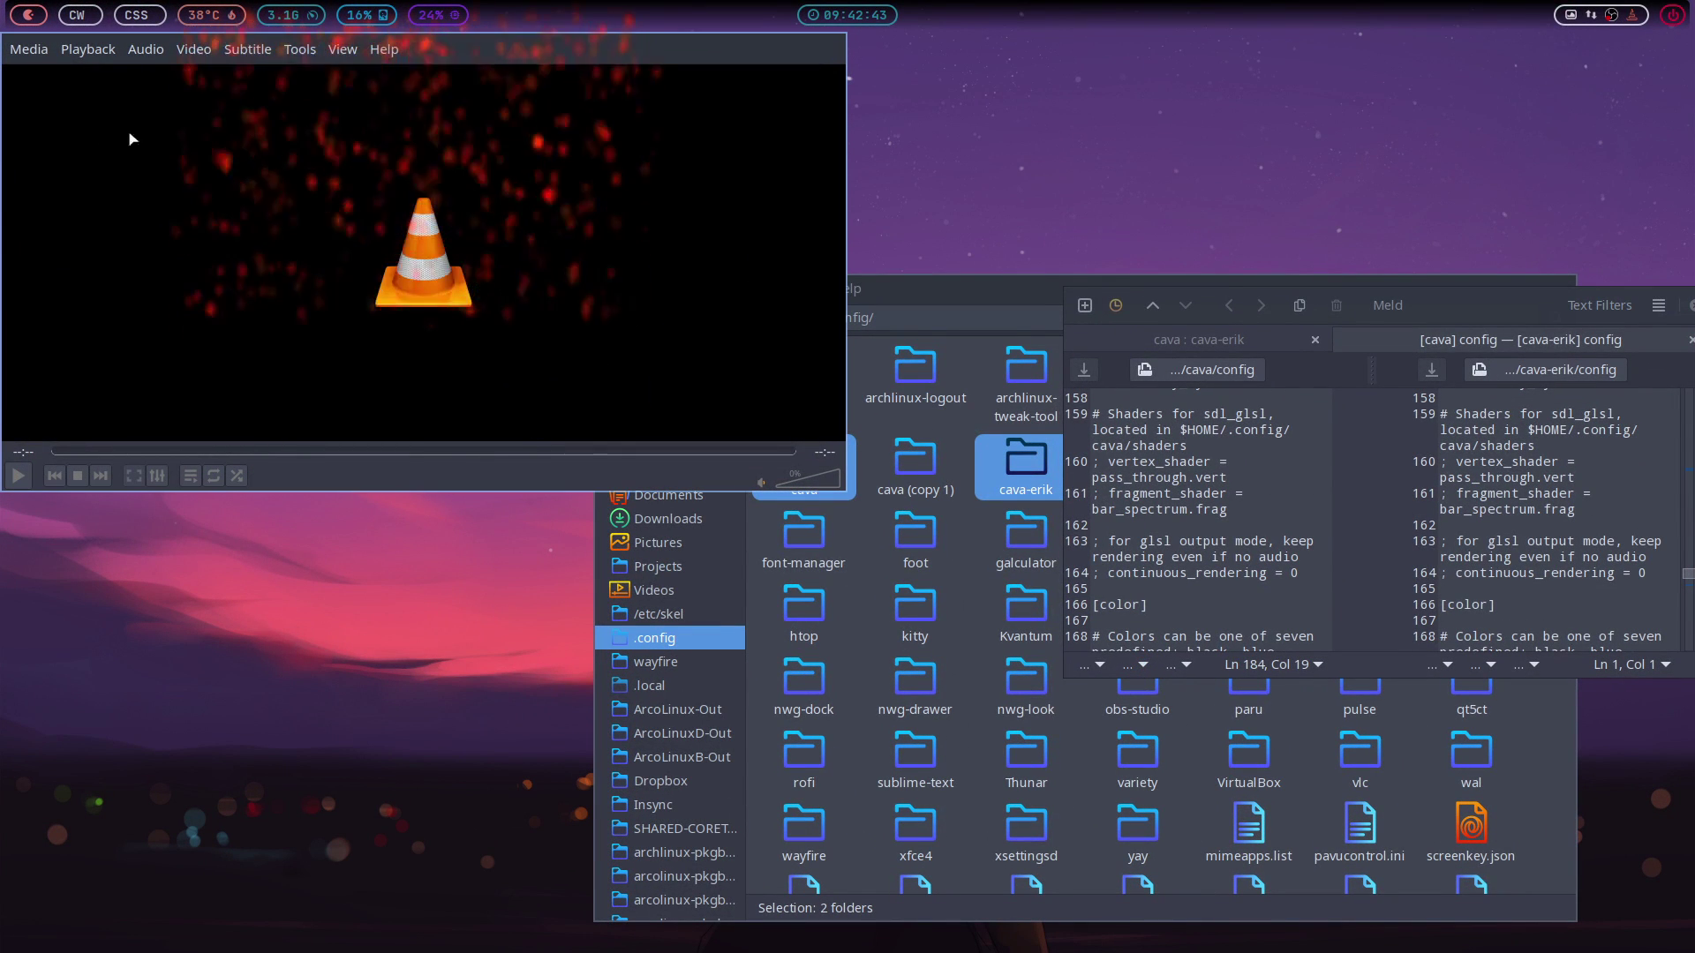
# Play the first Glittering Prize track from the Multimedia/Music folder.
pyautogui.click(29, 49)
pyautogui.click(89, 89)
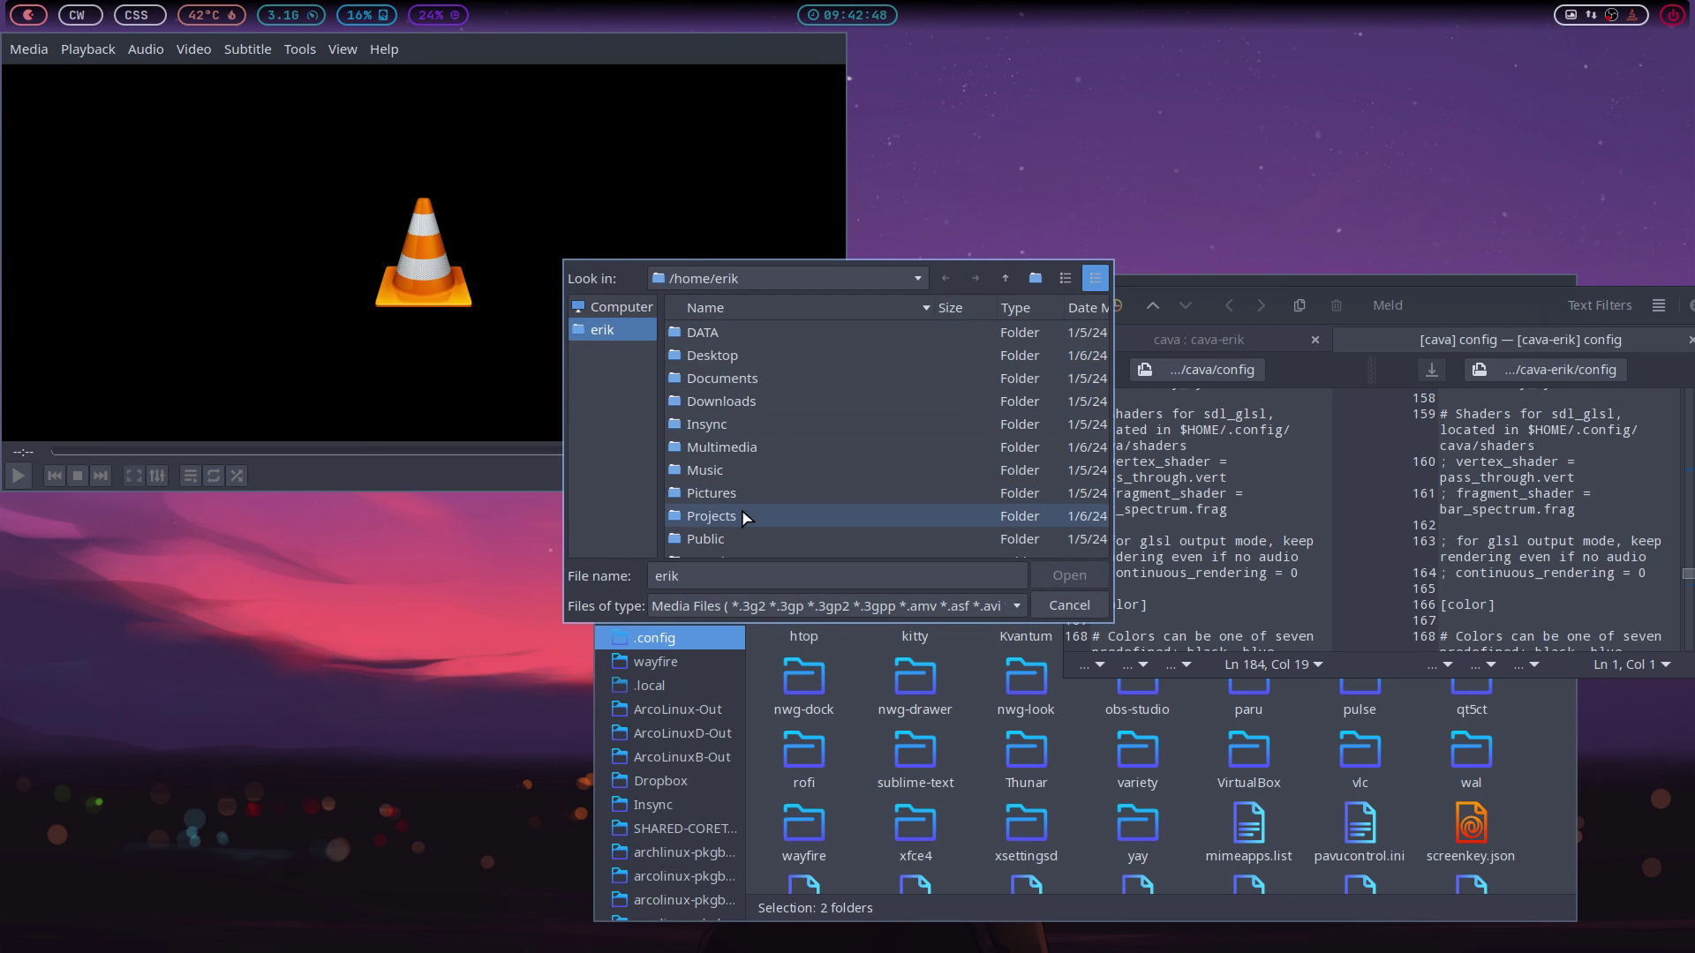
pyautogui.click(739, 448)
pyautogui.doubleClick(739, 447)
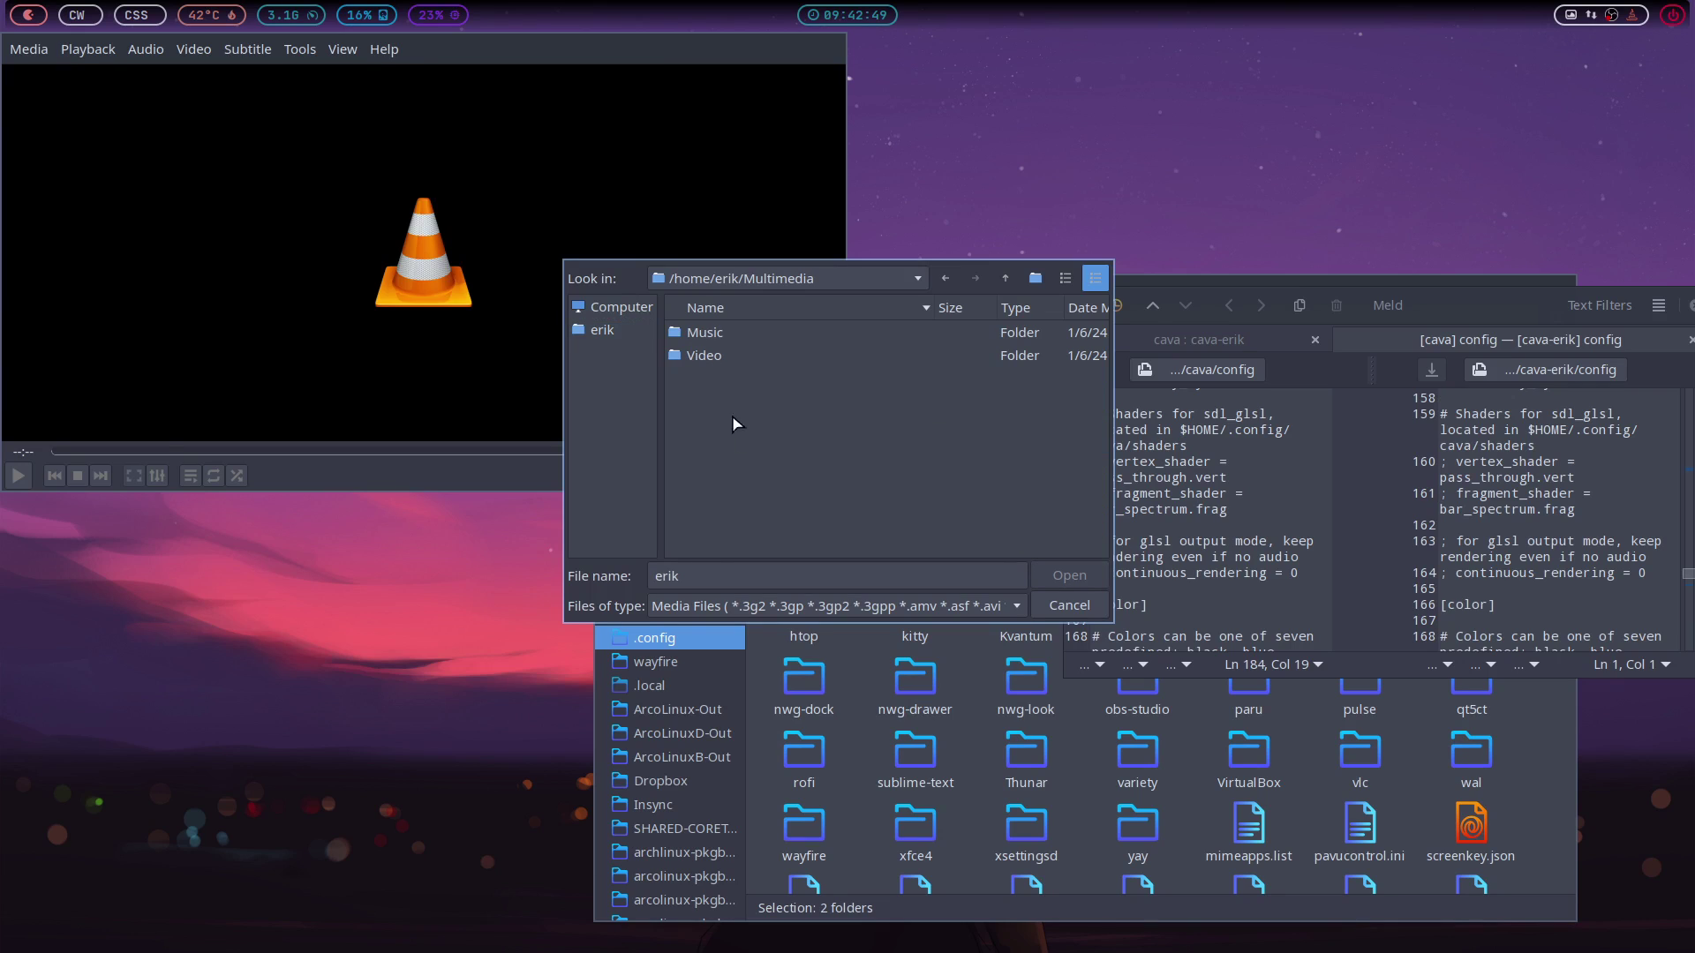
pyautogui.doubleClick(743, 337)
pyautogui.doubleClick(743, 339)
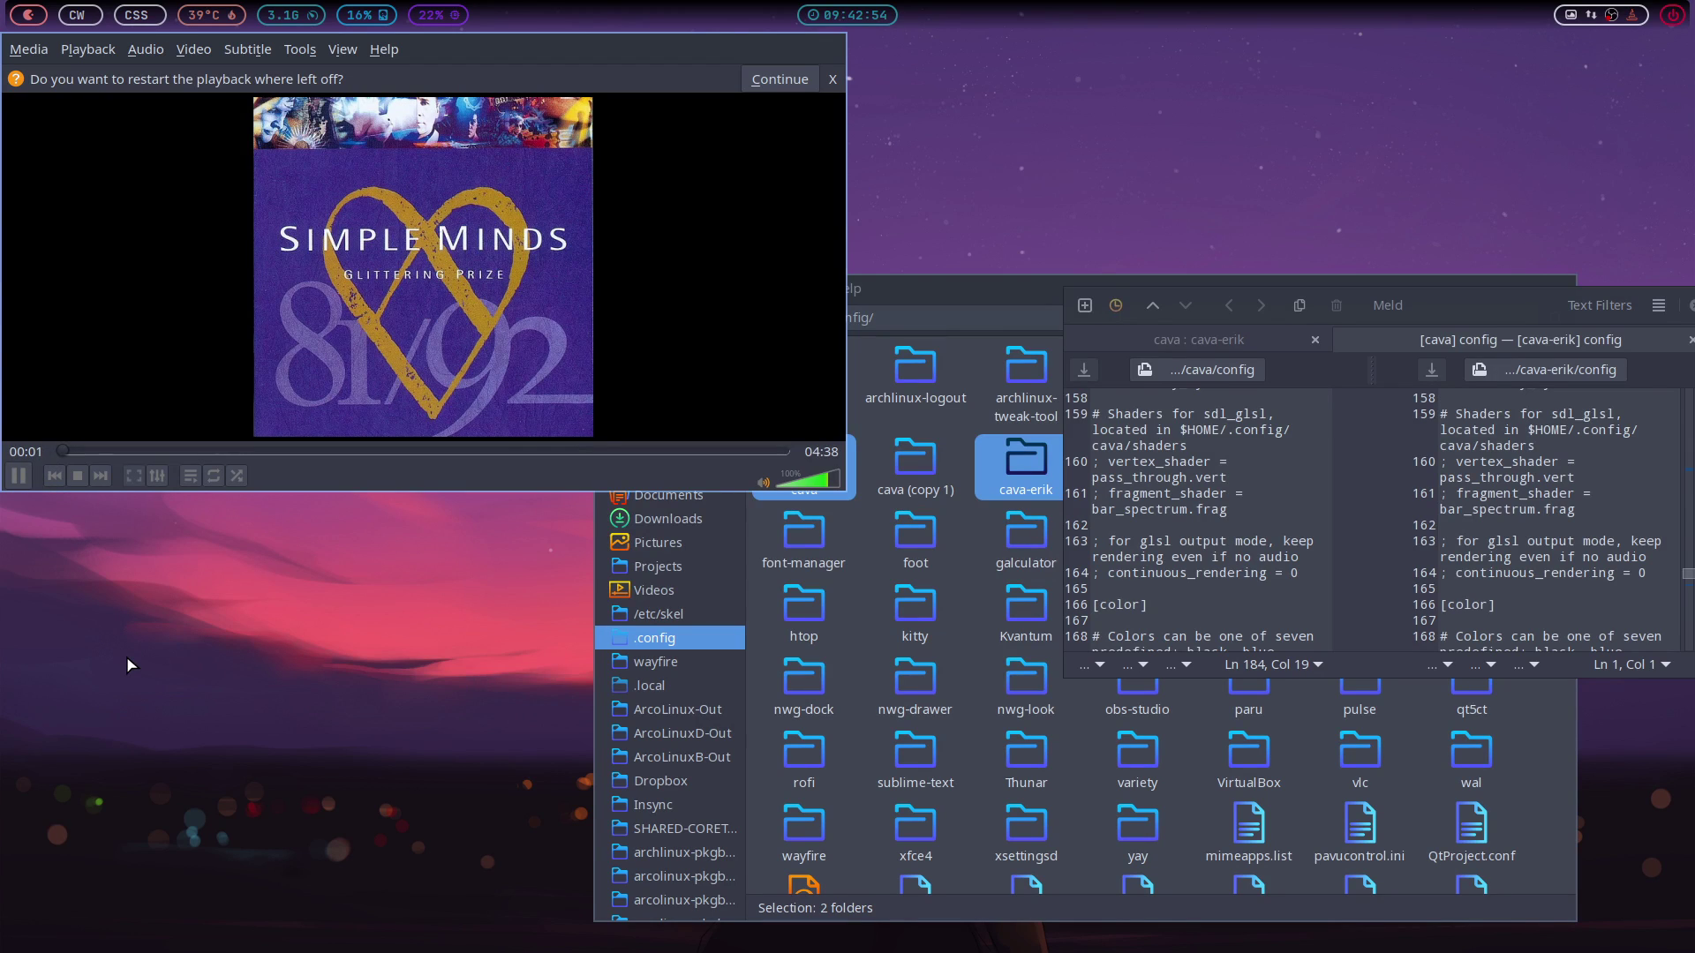
# Run cava in a terminal and place it at the bottom-left.
pyautogui.press('super+Return')
pyautogui.write('cava')
pyautogui.press('Return')
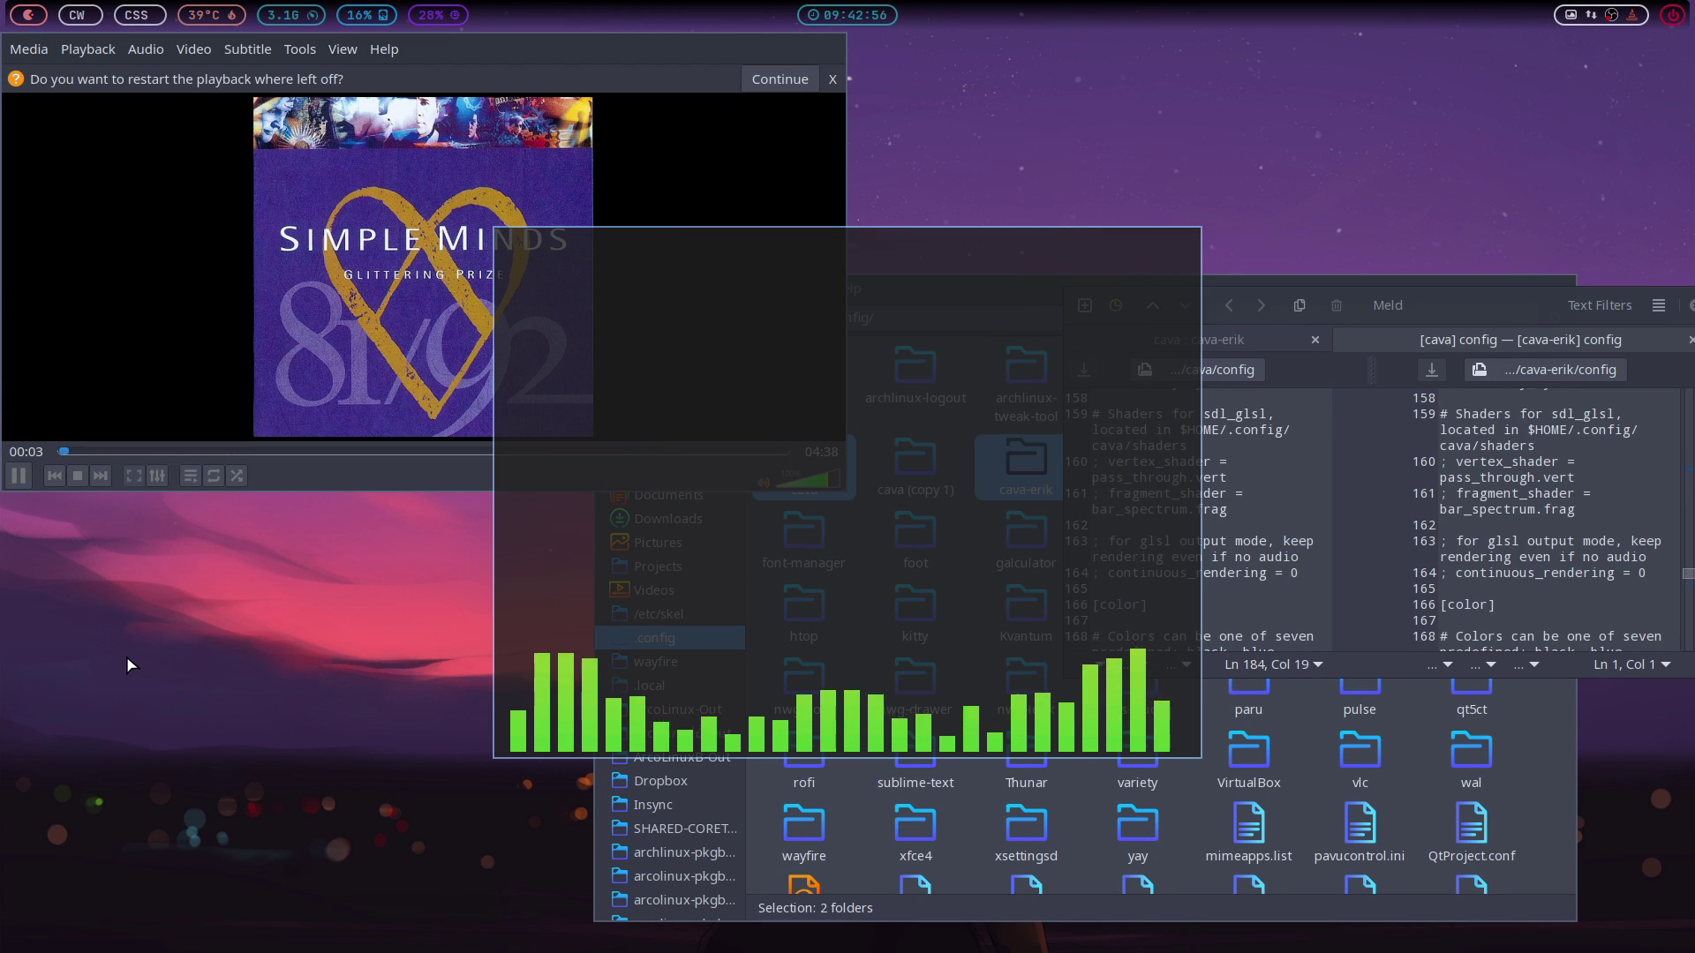
pyautogui.click(15, 482)
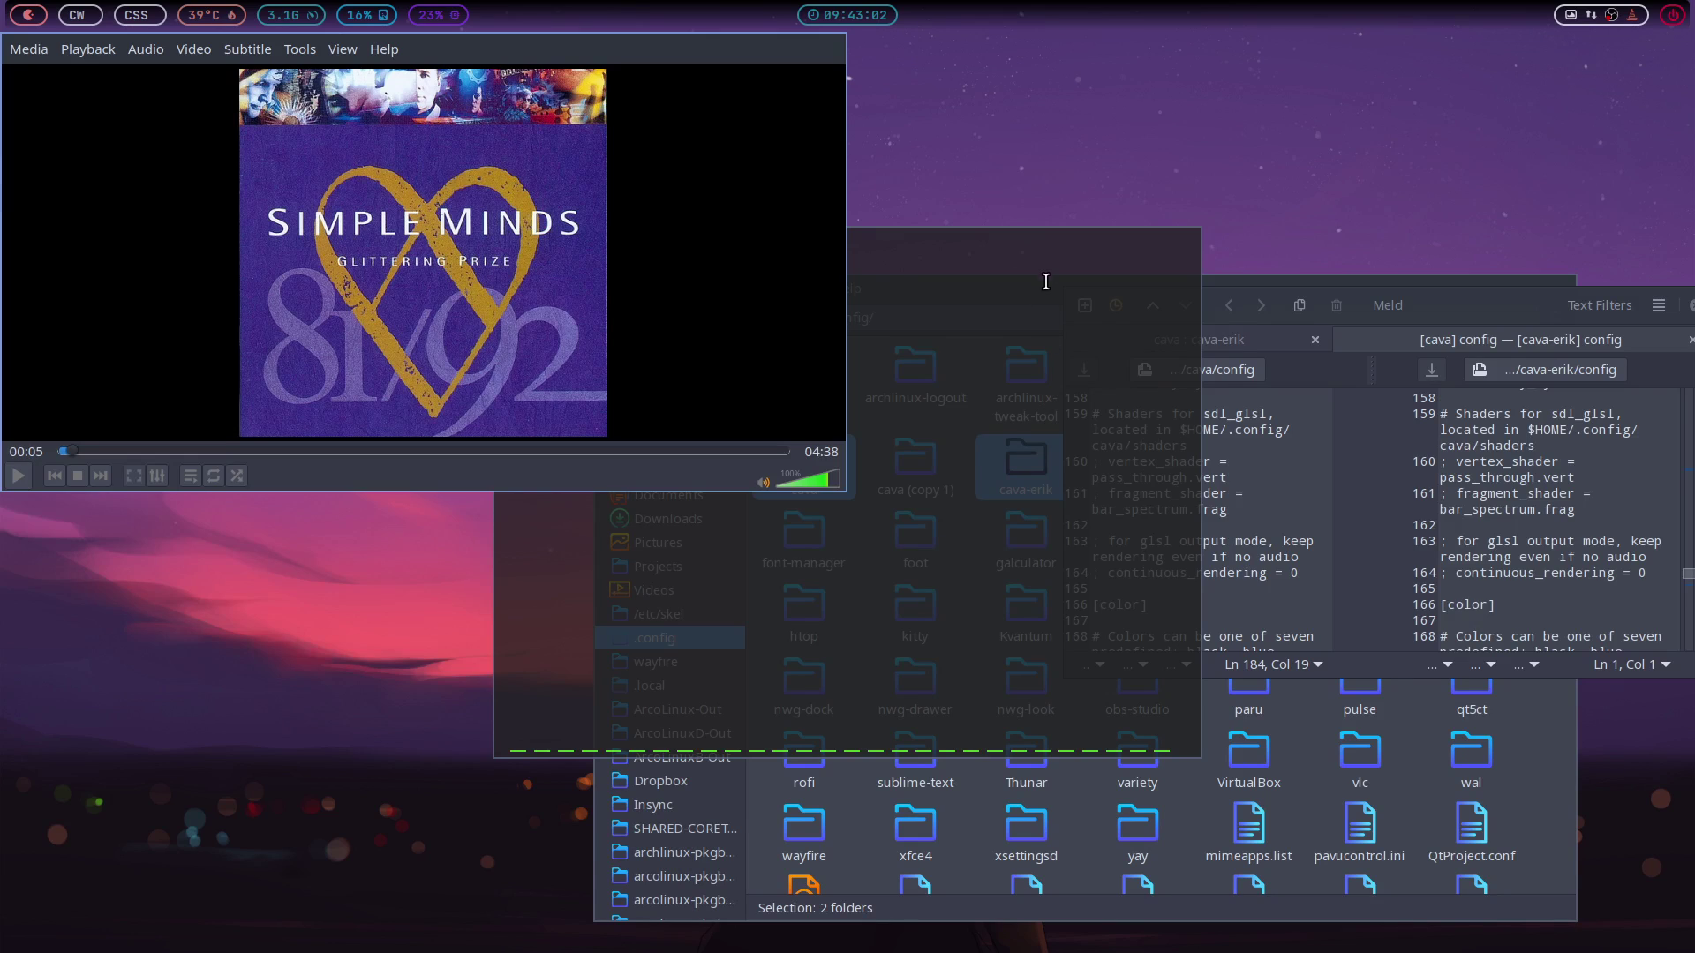
pyautogui.moveTo(1045, 282); pyautogui.dragTo(596, 543)
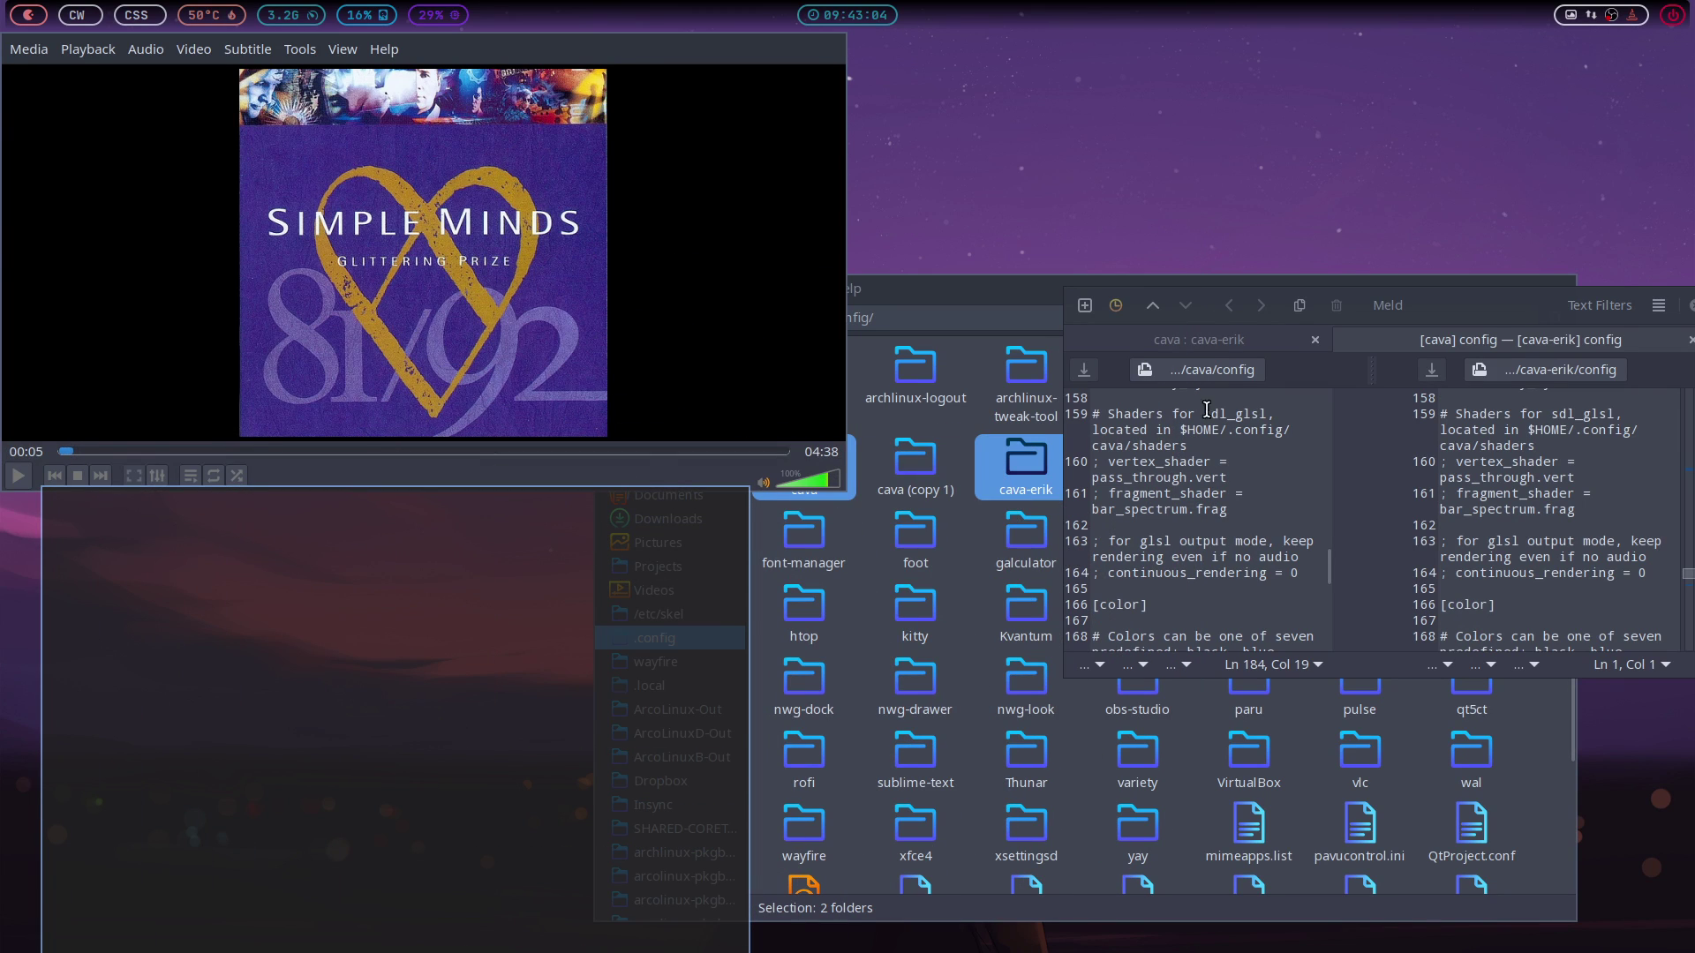
# Close the cava versus cava-erik config comparison and quit Meld.
pyautogui.doubleClick(1484, 305)
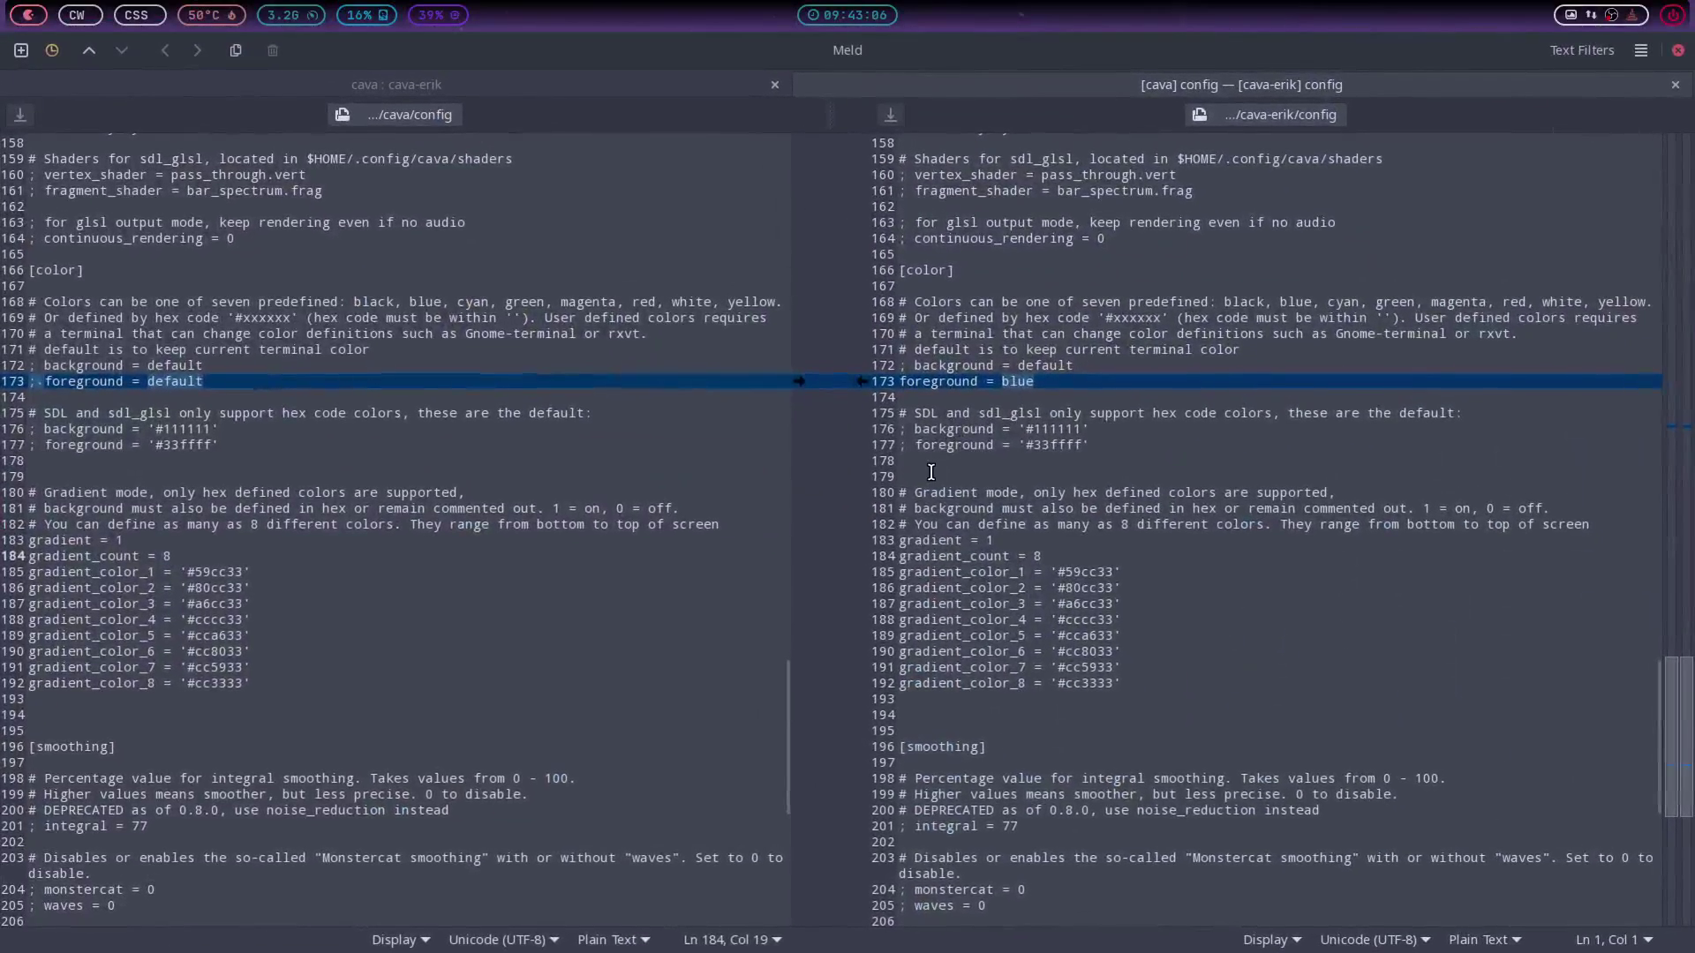
pyautogui.scroll(-10, 1002, 613)
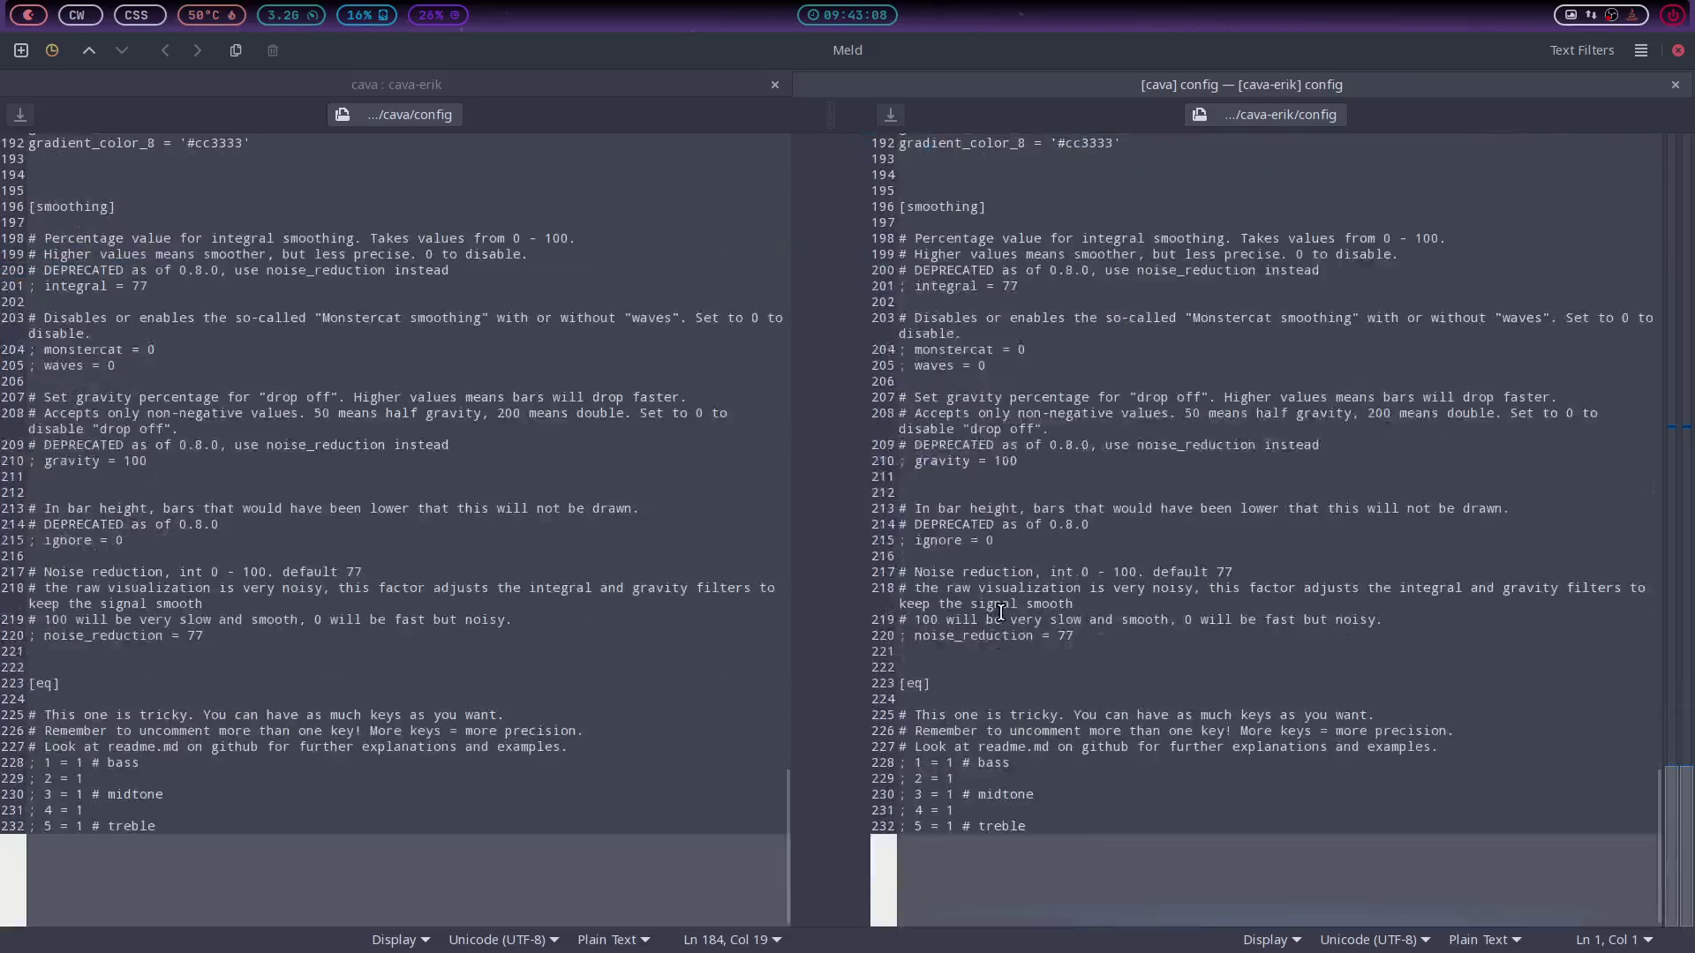
pyautogui.scroll(20, 1003, 612)
pyautogui.scroll(20, 1002, 611)
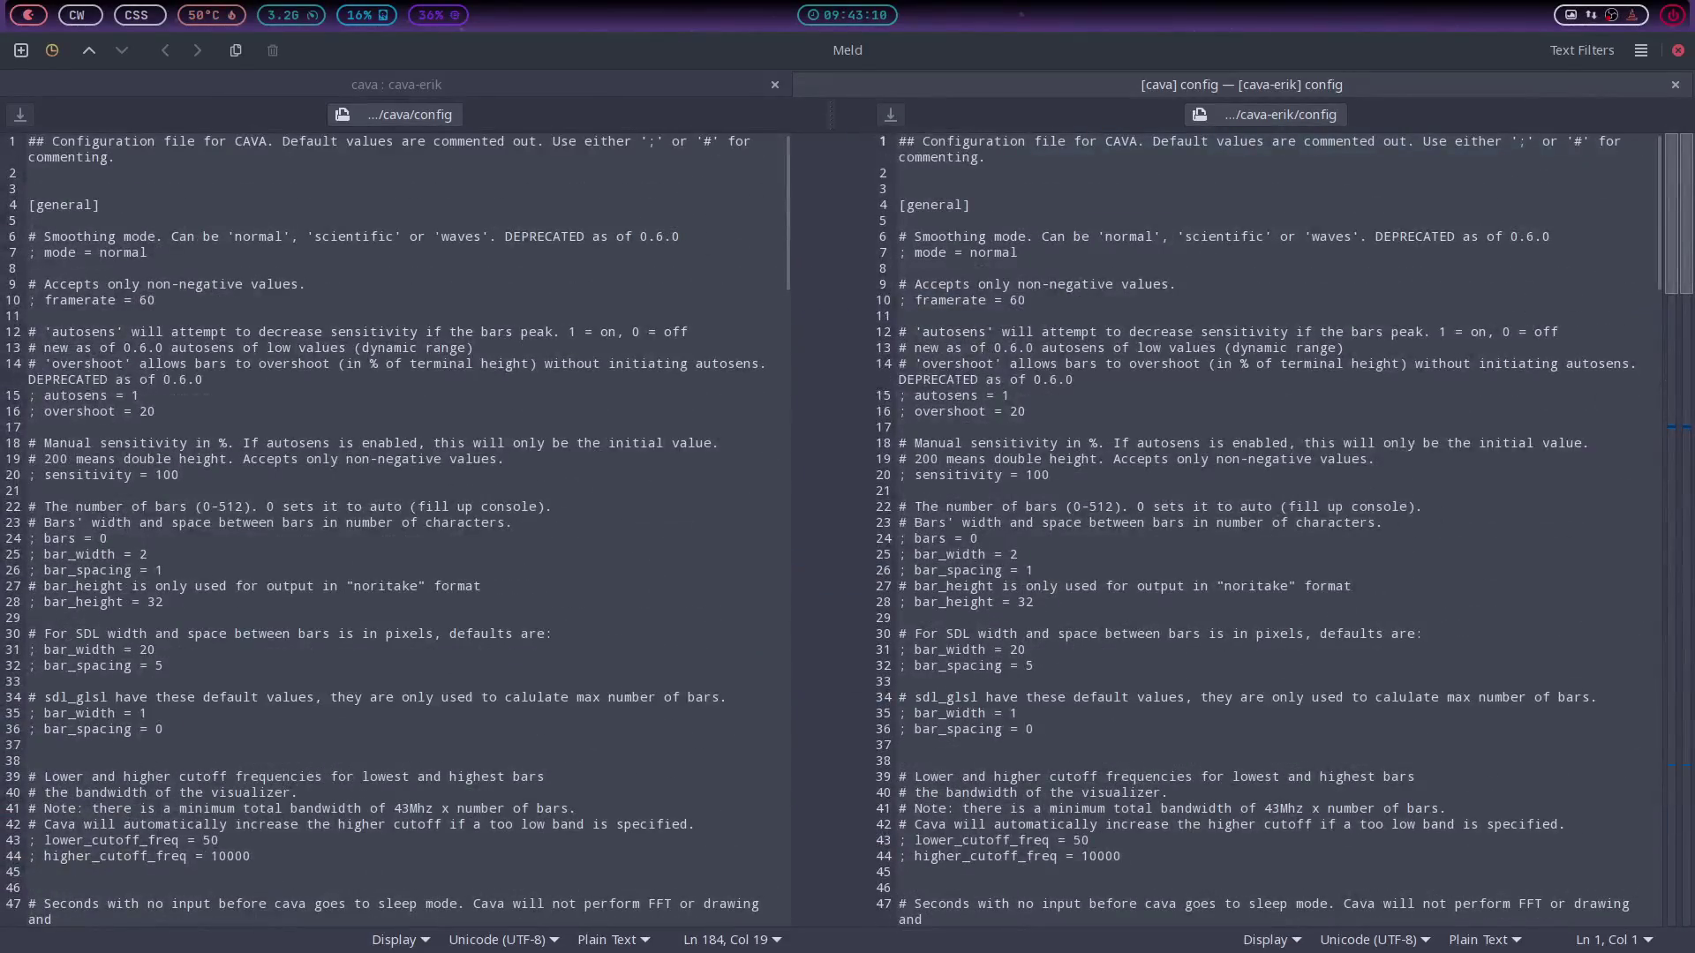
pyautogui.click(1673, 85)
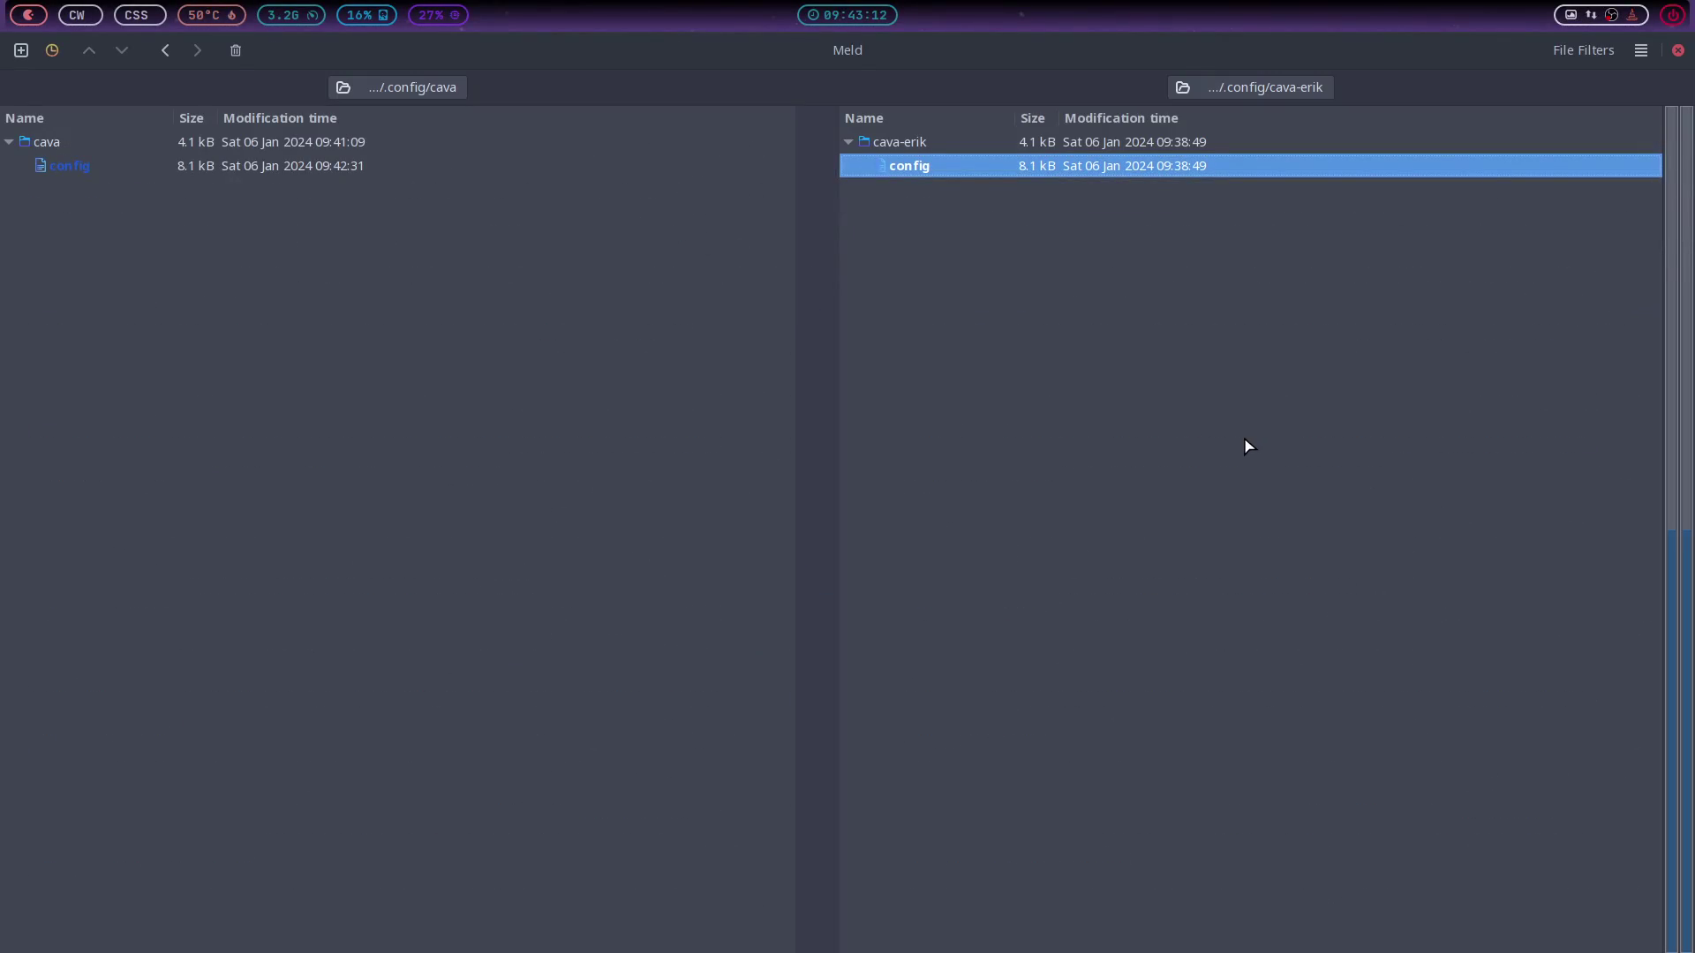
pyautogui.hotkey('ctrl', 'q')
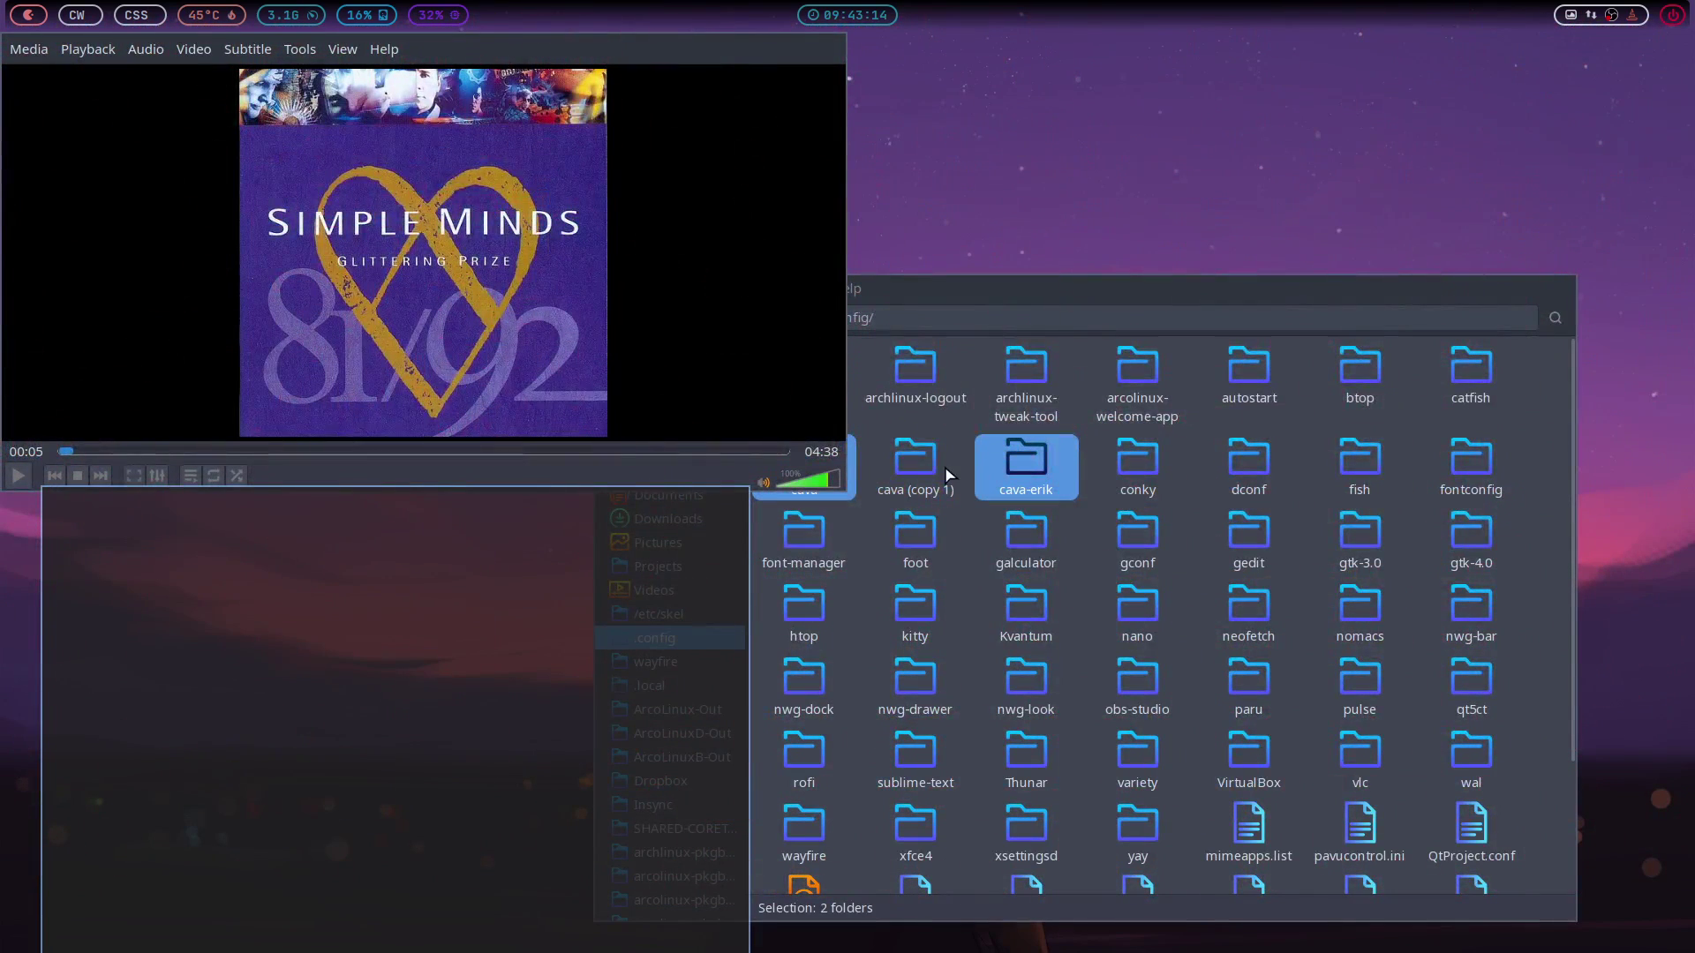
# Compare the cava and cava (copy 1) folders and open their config diff.
pyautogui.click(927, 469)
pyautogui.keyDown('ctrl'); pyautogui.click(804, 464); pyautogui.keyUp('ctrl')
pyautogui.rightClick(823, 445)
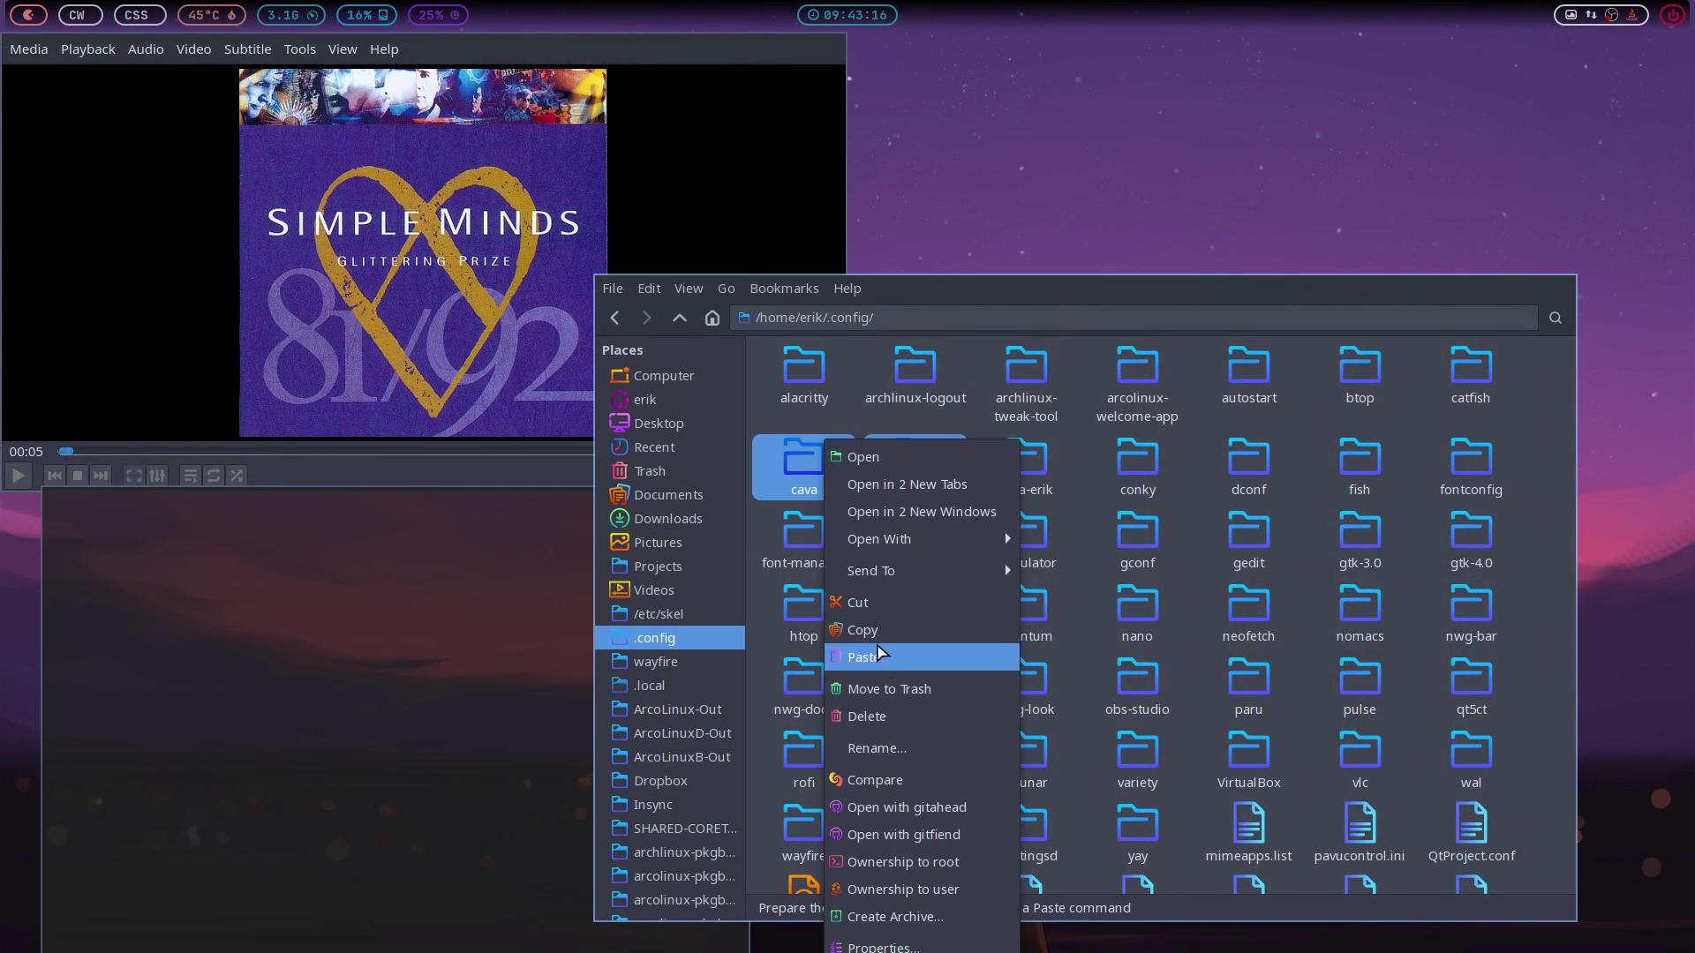
pyautogui.click(897, 785)
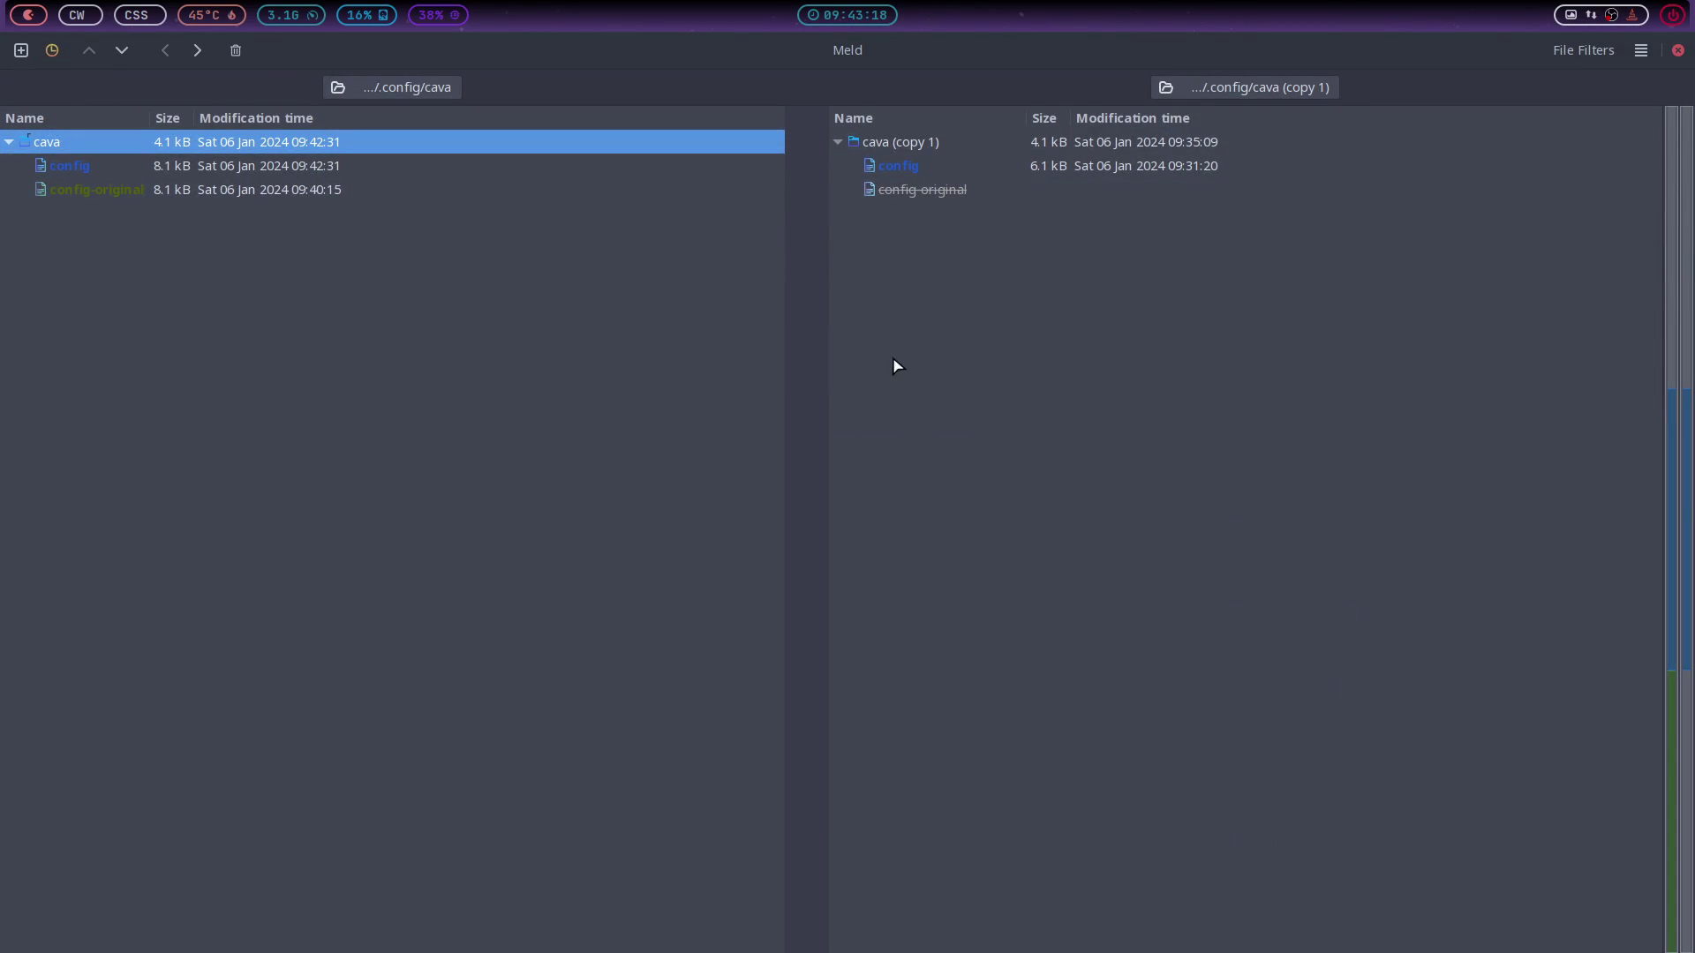
pyautogui.doubleClick(892, 163)
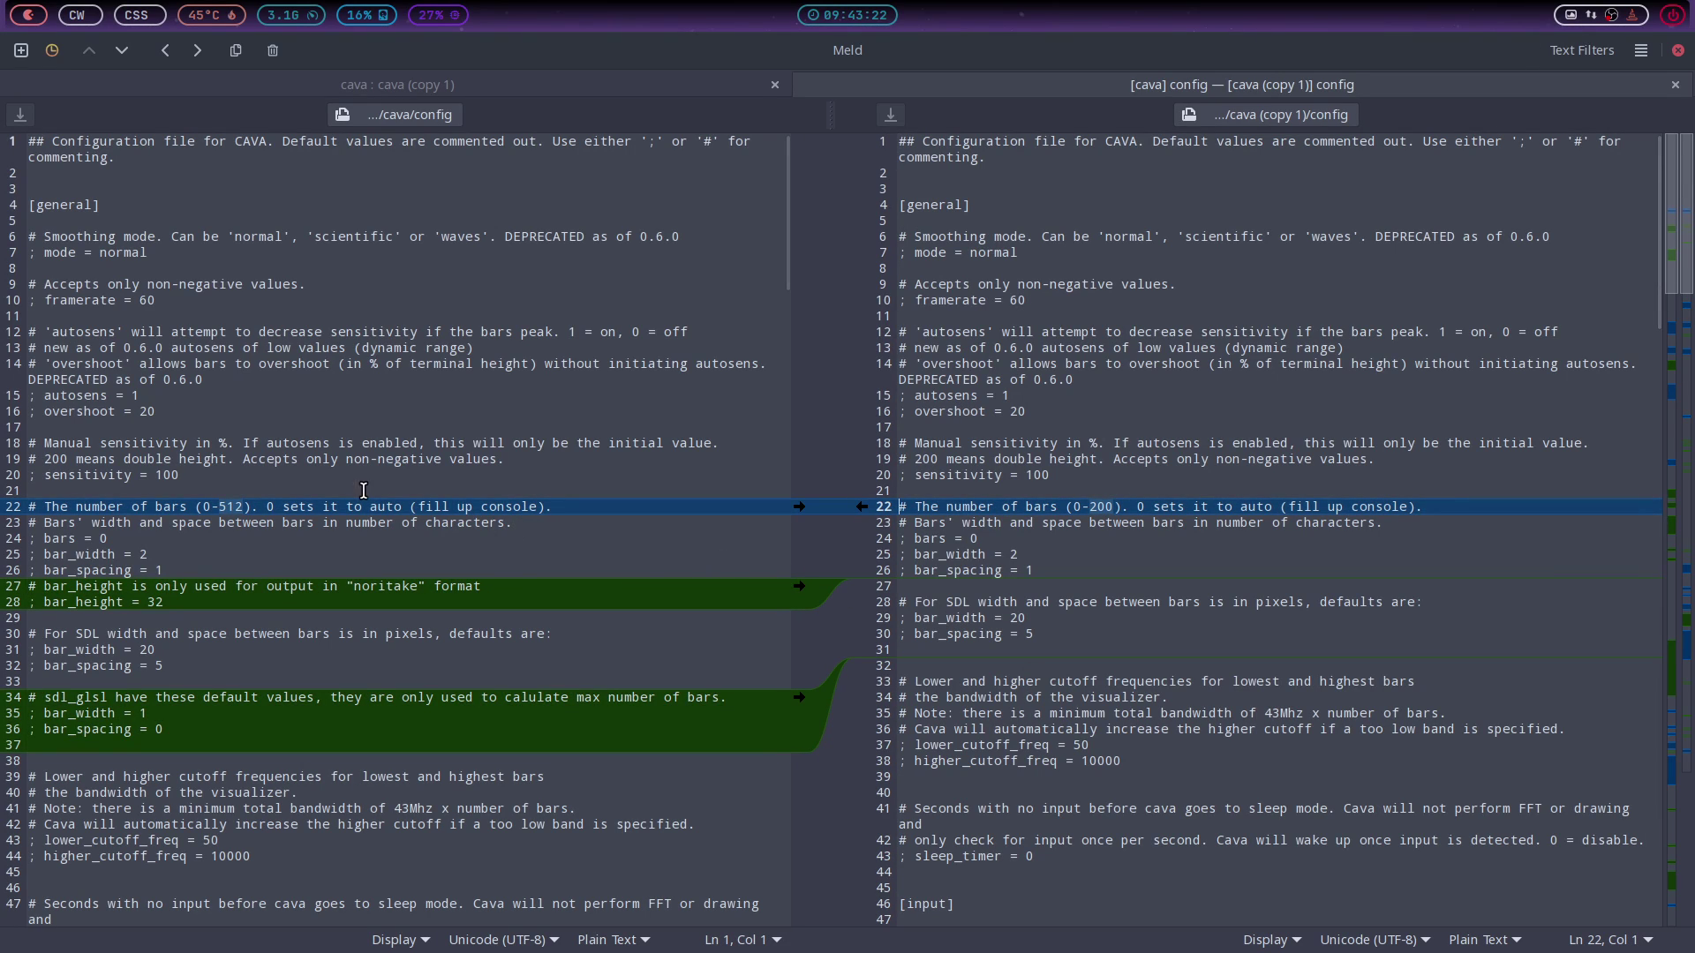
# Mark the bar range on line 22 and select commented lines 70–75.
pyautogui.click(1083, 507)
pyautogui.keyDown('shift'); pyautogui.click(1168, 507); pyautogui.keyUp('shift')
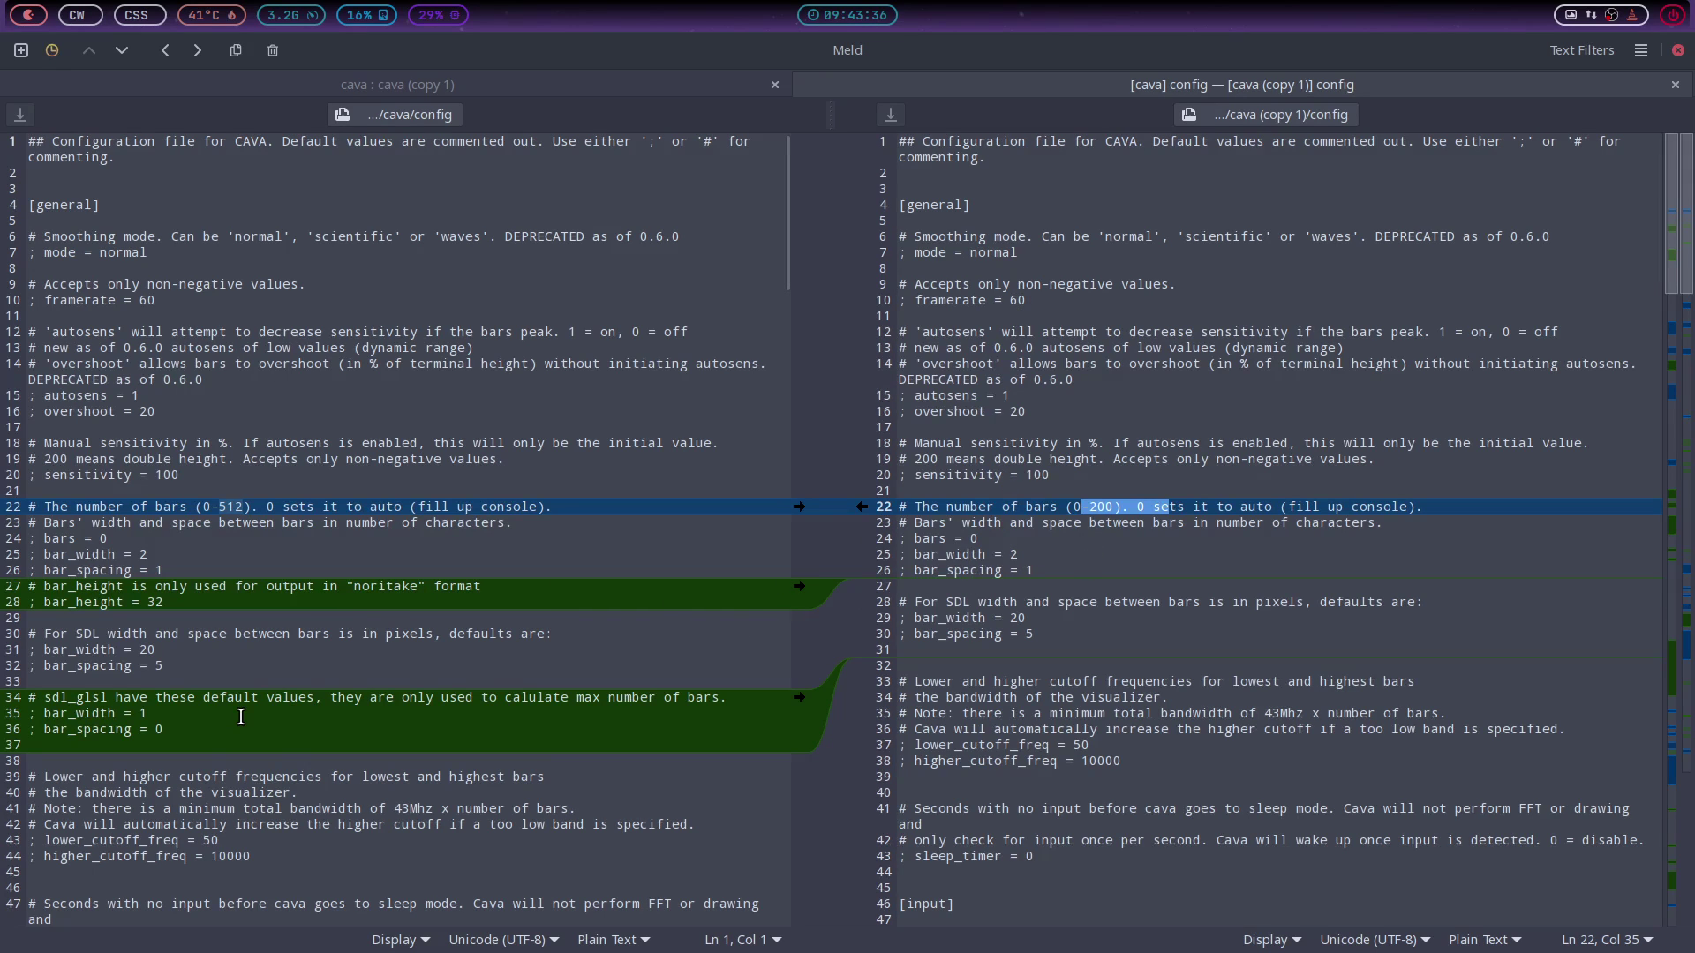
pyautogui.scroll(-3, 240, 716)
pyautogui.scroll(-2, 240, 716)
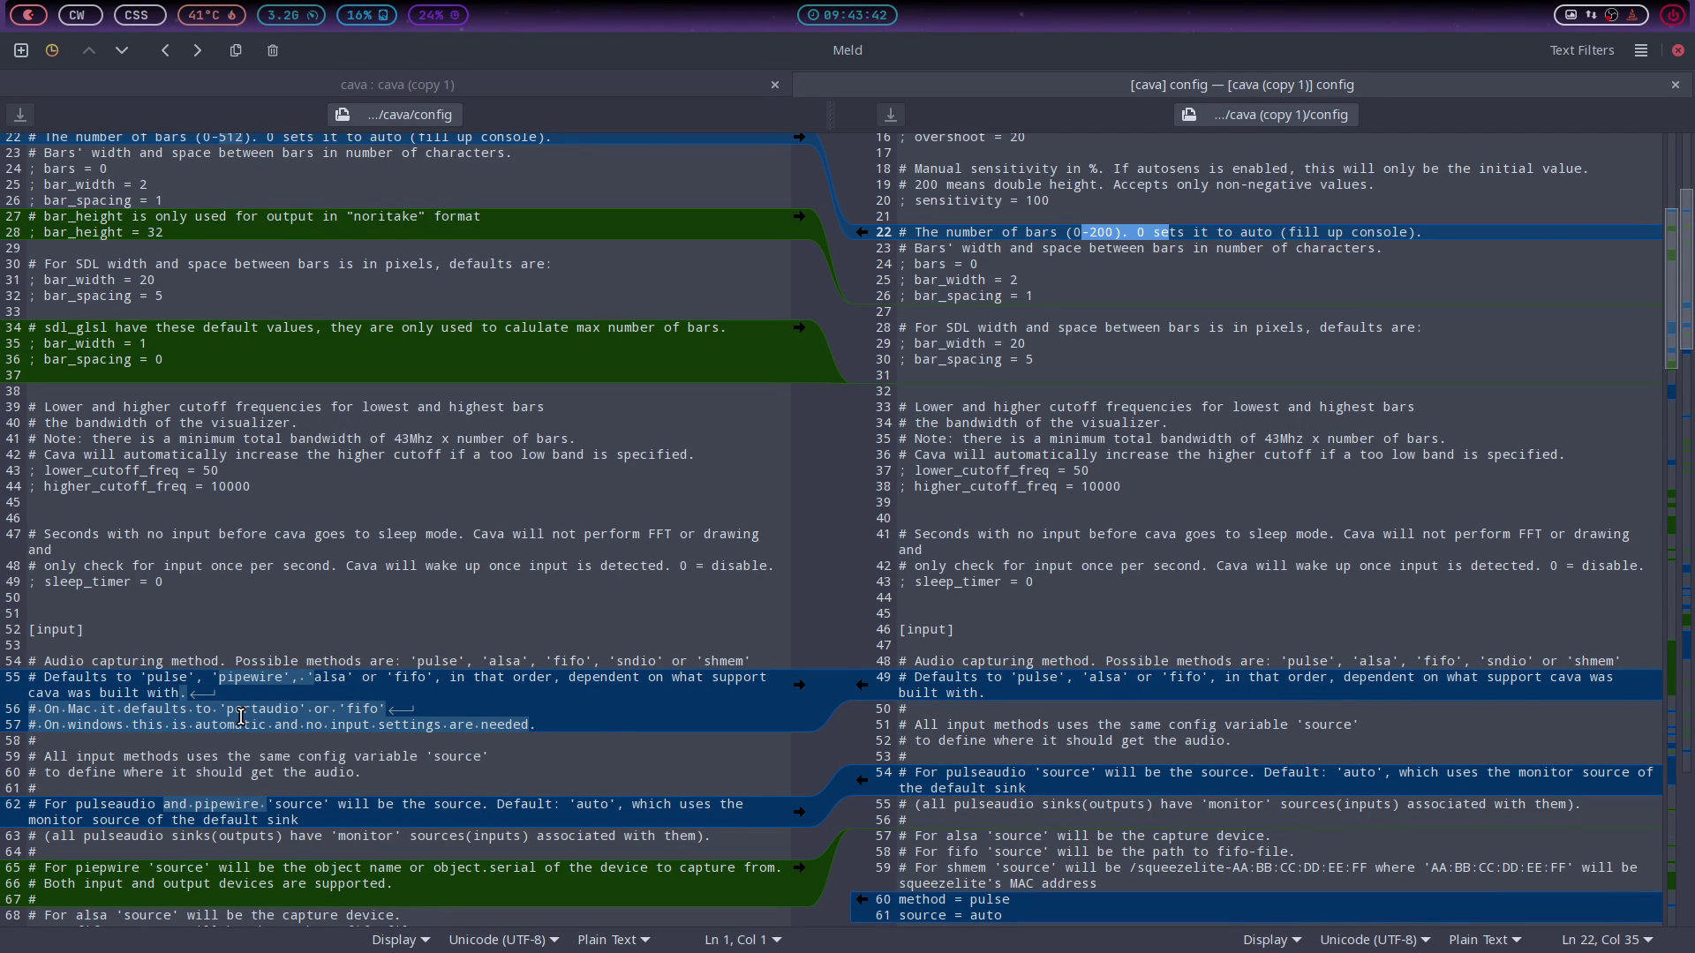
pyautogui.scroll(-3, 240, 717)
pyautogui.scroll(-3, 240, 717)
pyautogui.scroll(3, 240, 716)
pyautogui.scroll(-5, 240, 716)
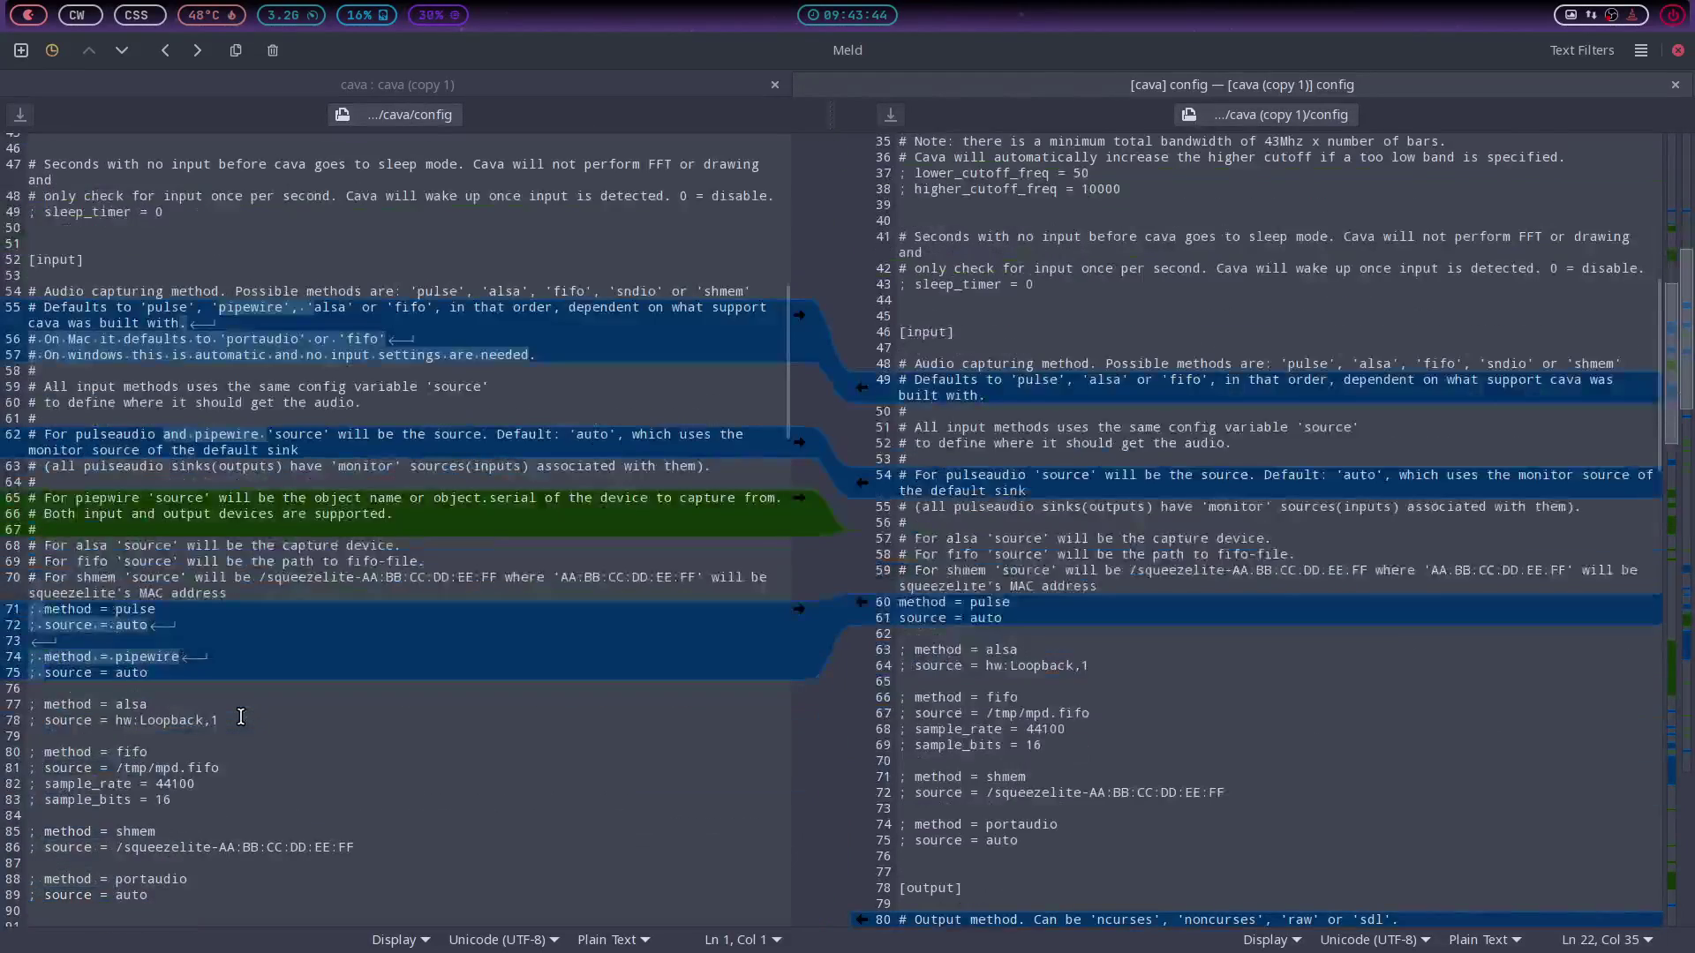
pyautogui.scroll(-3, 240, 717)
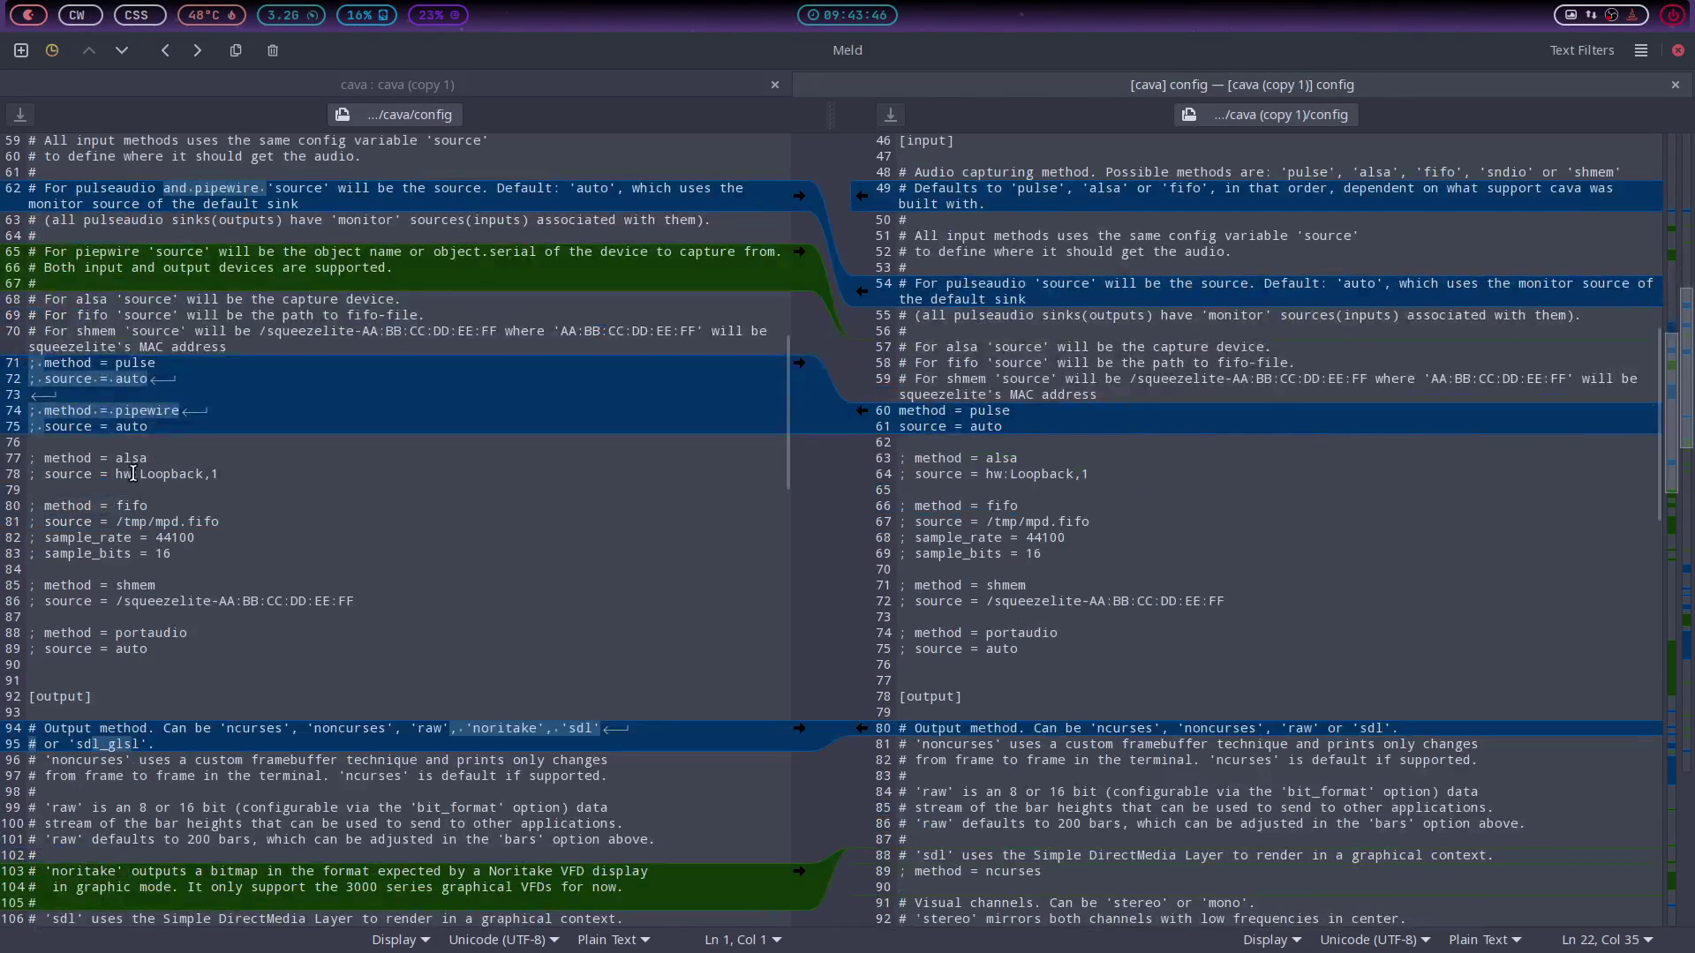
pyautogui.moveTo(171, 429); pyautogui.dragTo(38, 347)
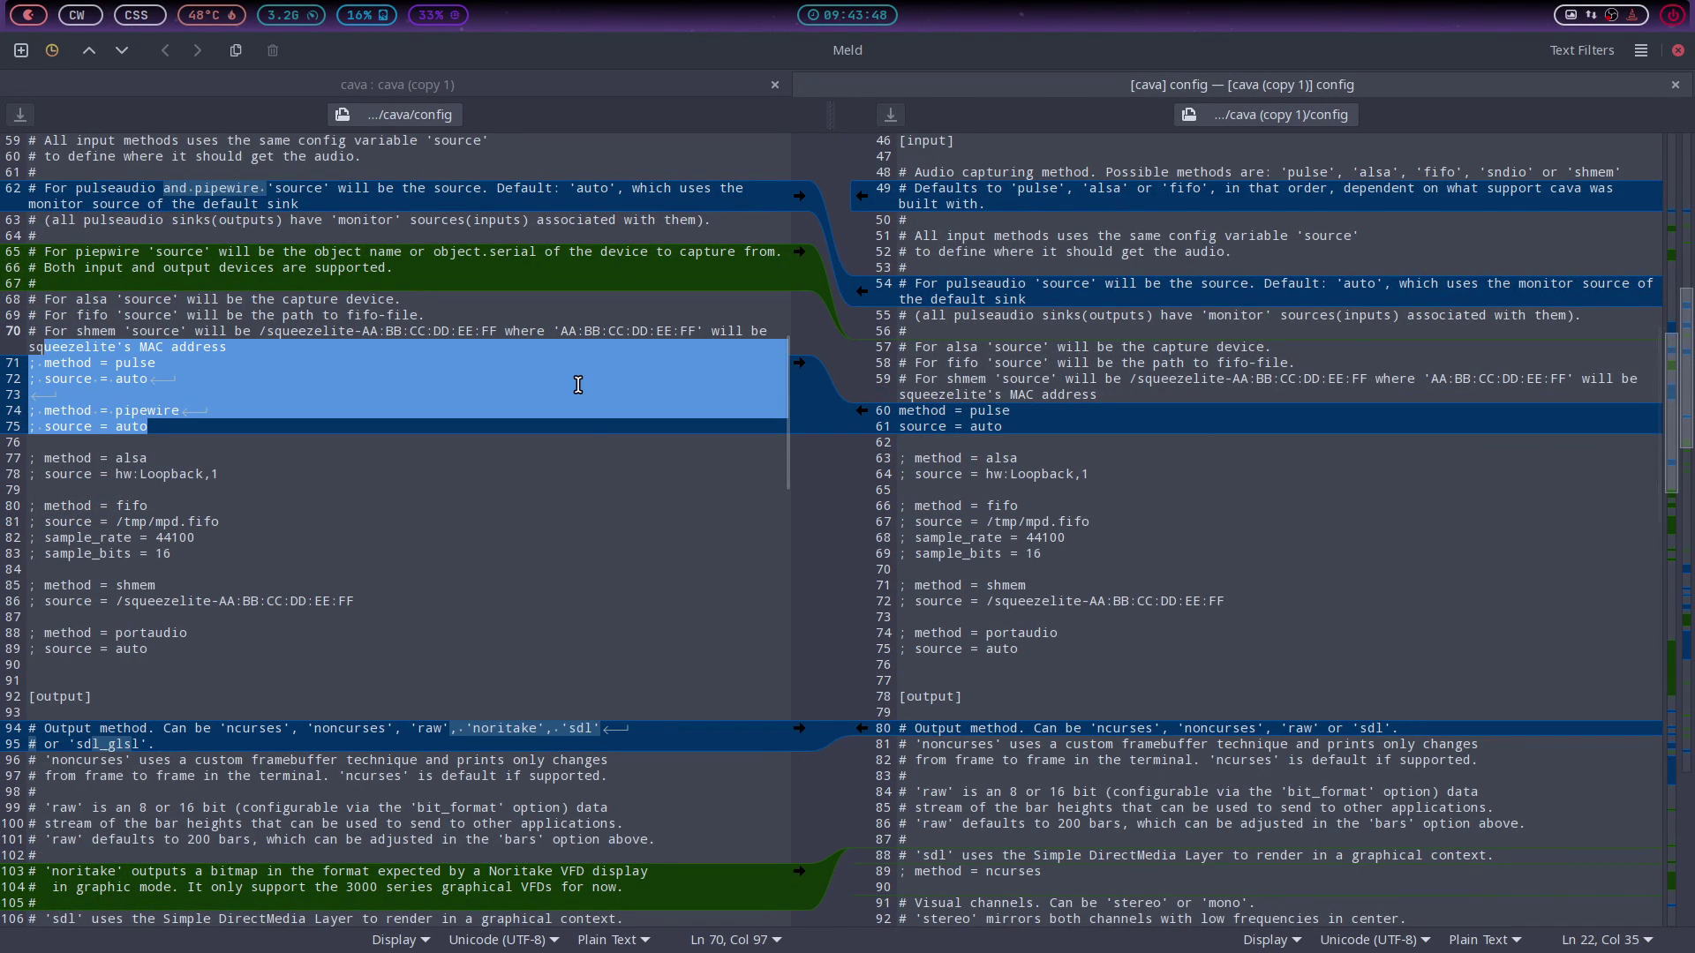
pyautogui.scroll(-5, 596, 463)
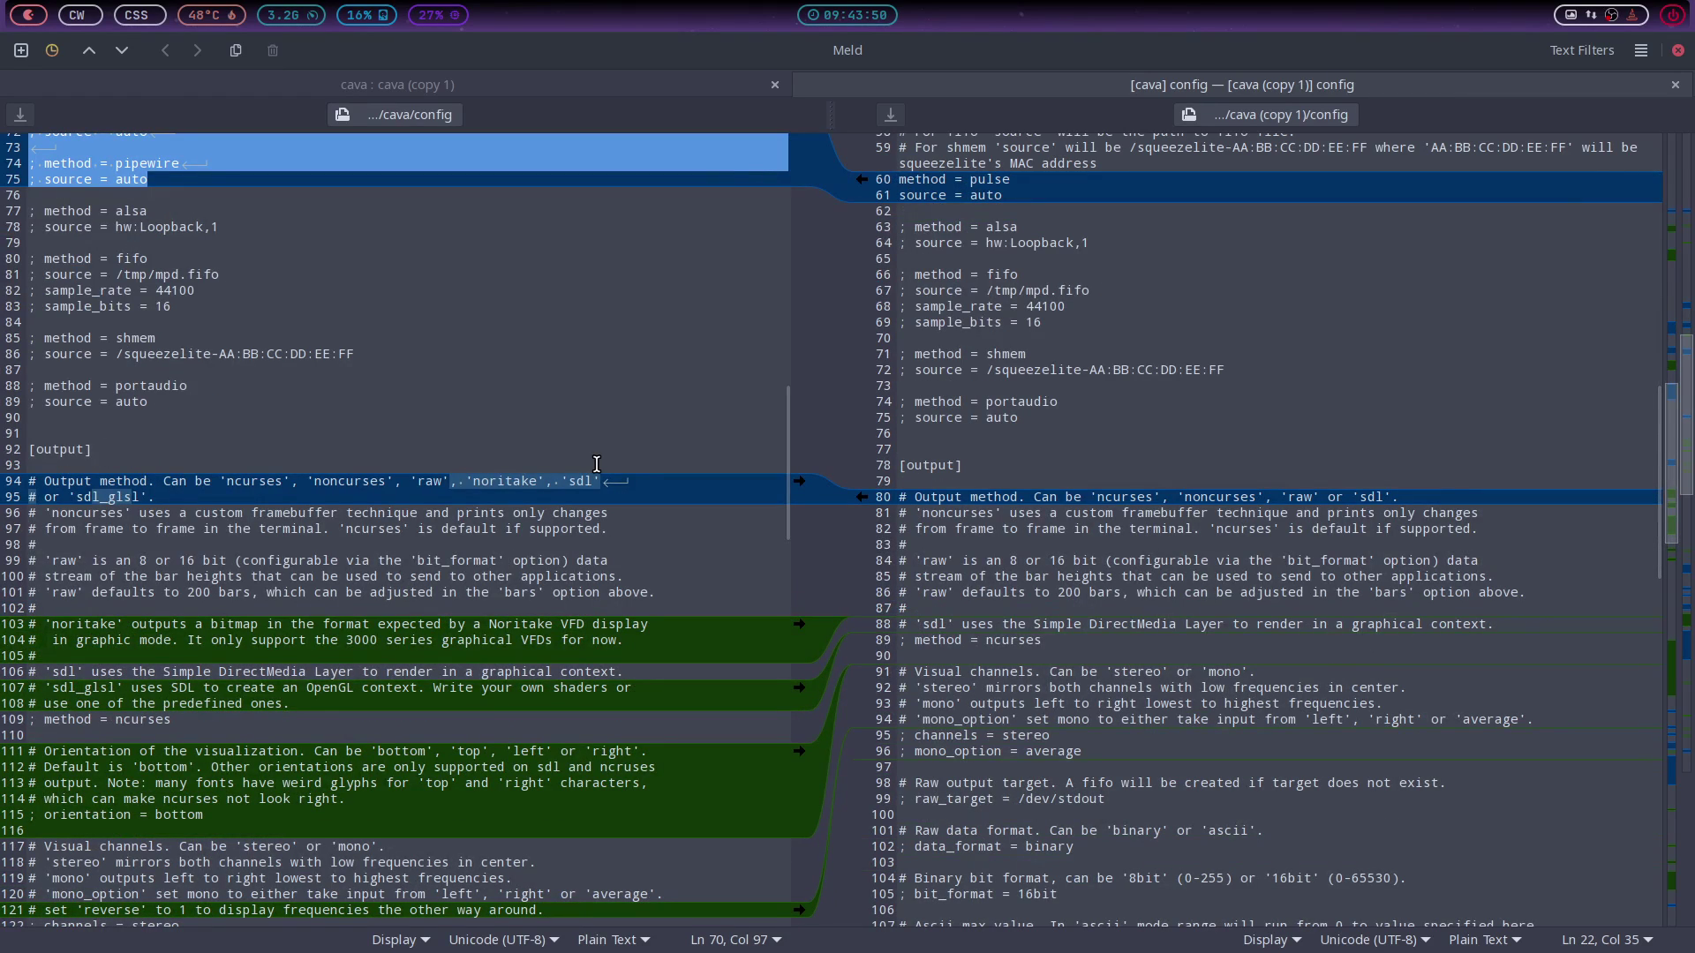
pyautogui.scroll(-5, 596, 464)
pyautogui.scroll(-3, 595, 464)
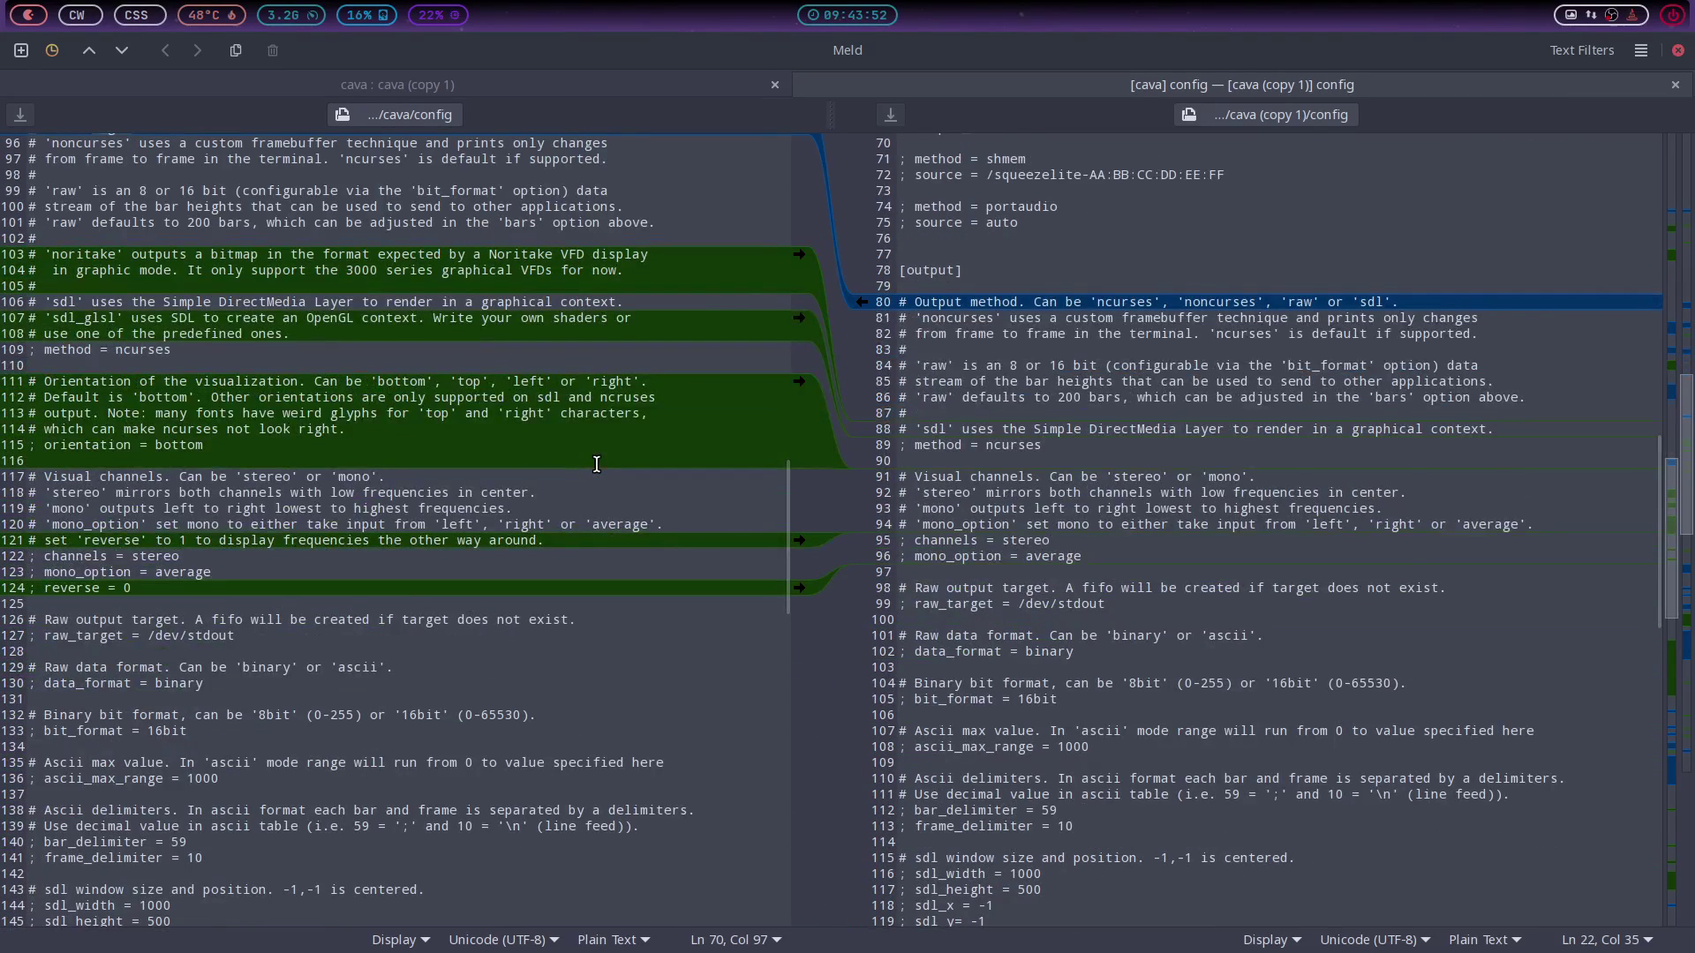
pyautogui.scroll(-3, 595, 463)
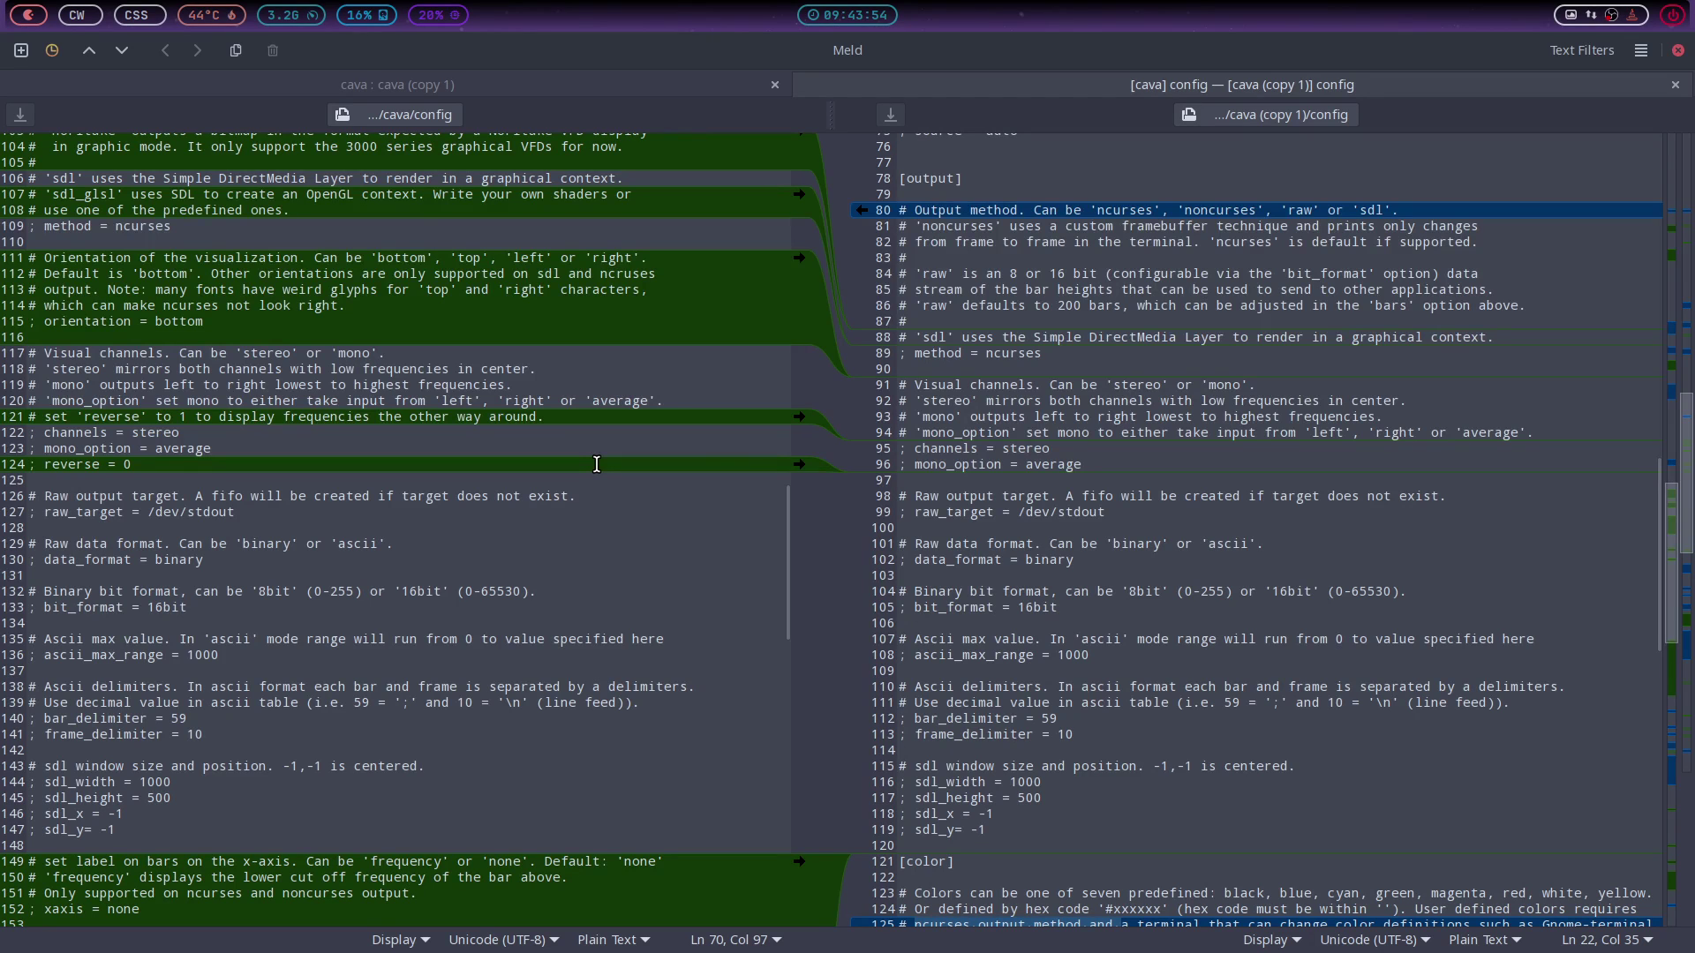
pyautogui.scroll(-3, 596, 463)
pyautogui.scroll(-2, 596, 463)
pyautogui.scroll(-3, 596, 465)
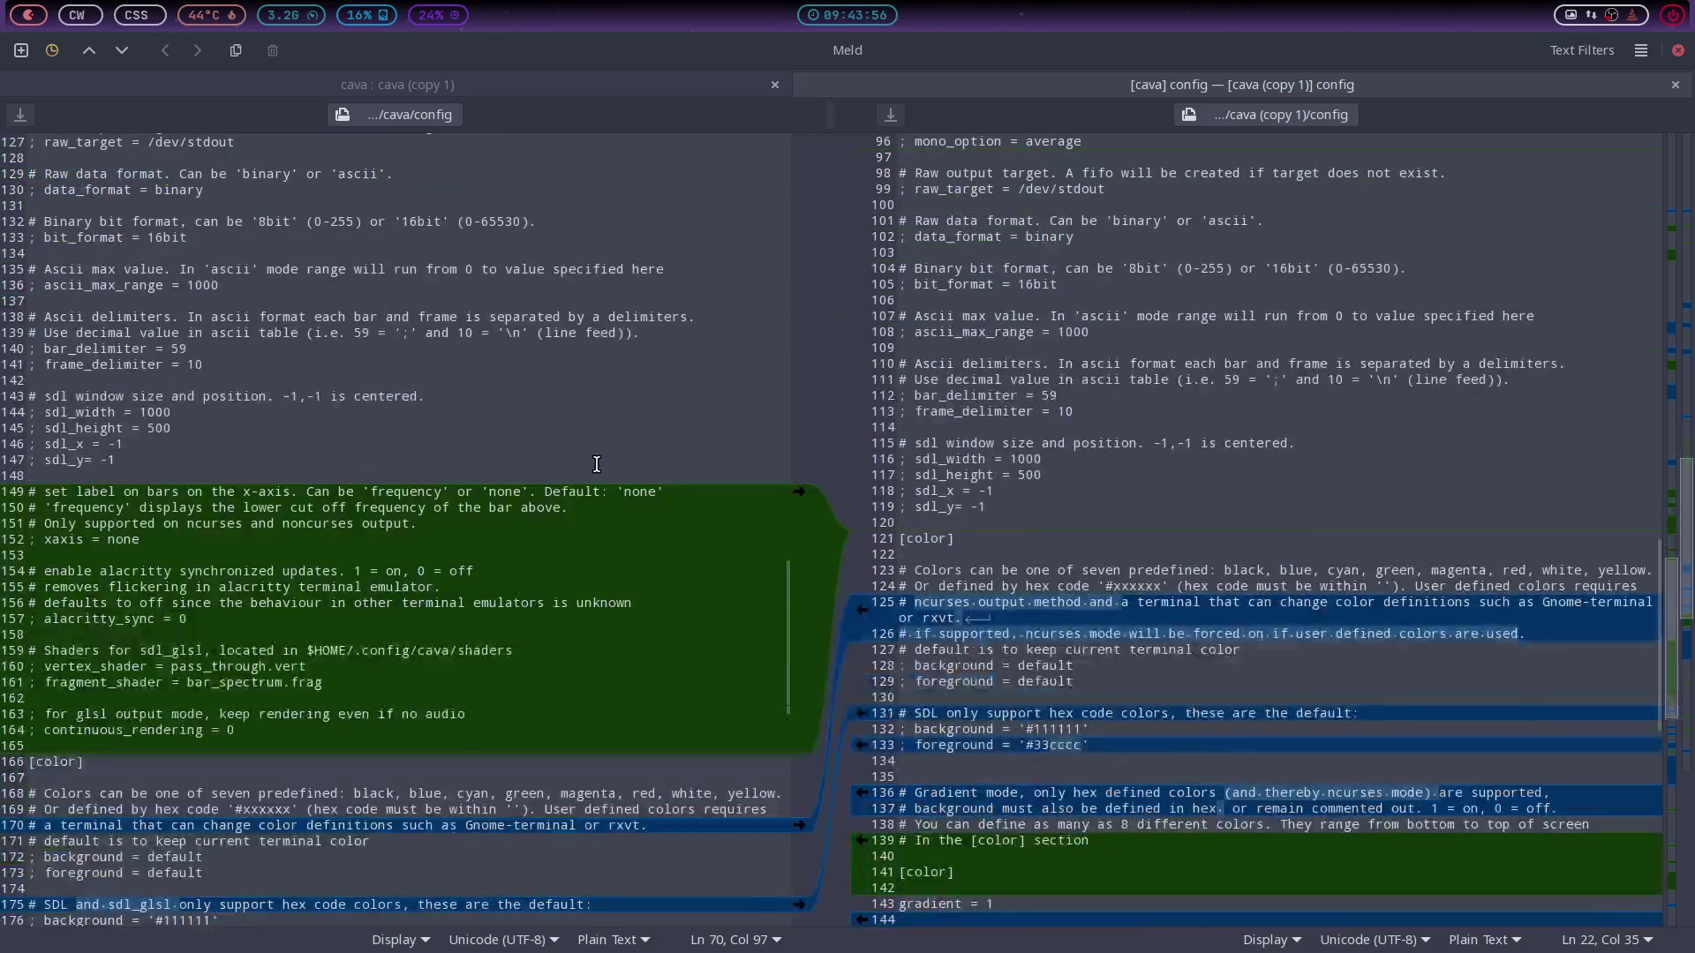
pyautogui.scroll(-3, 597, 464)
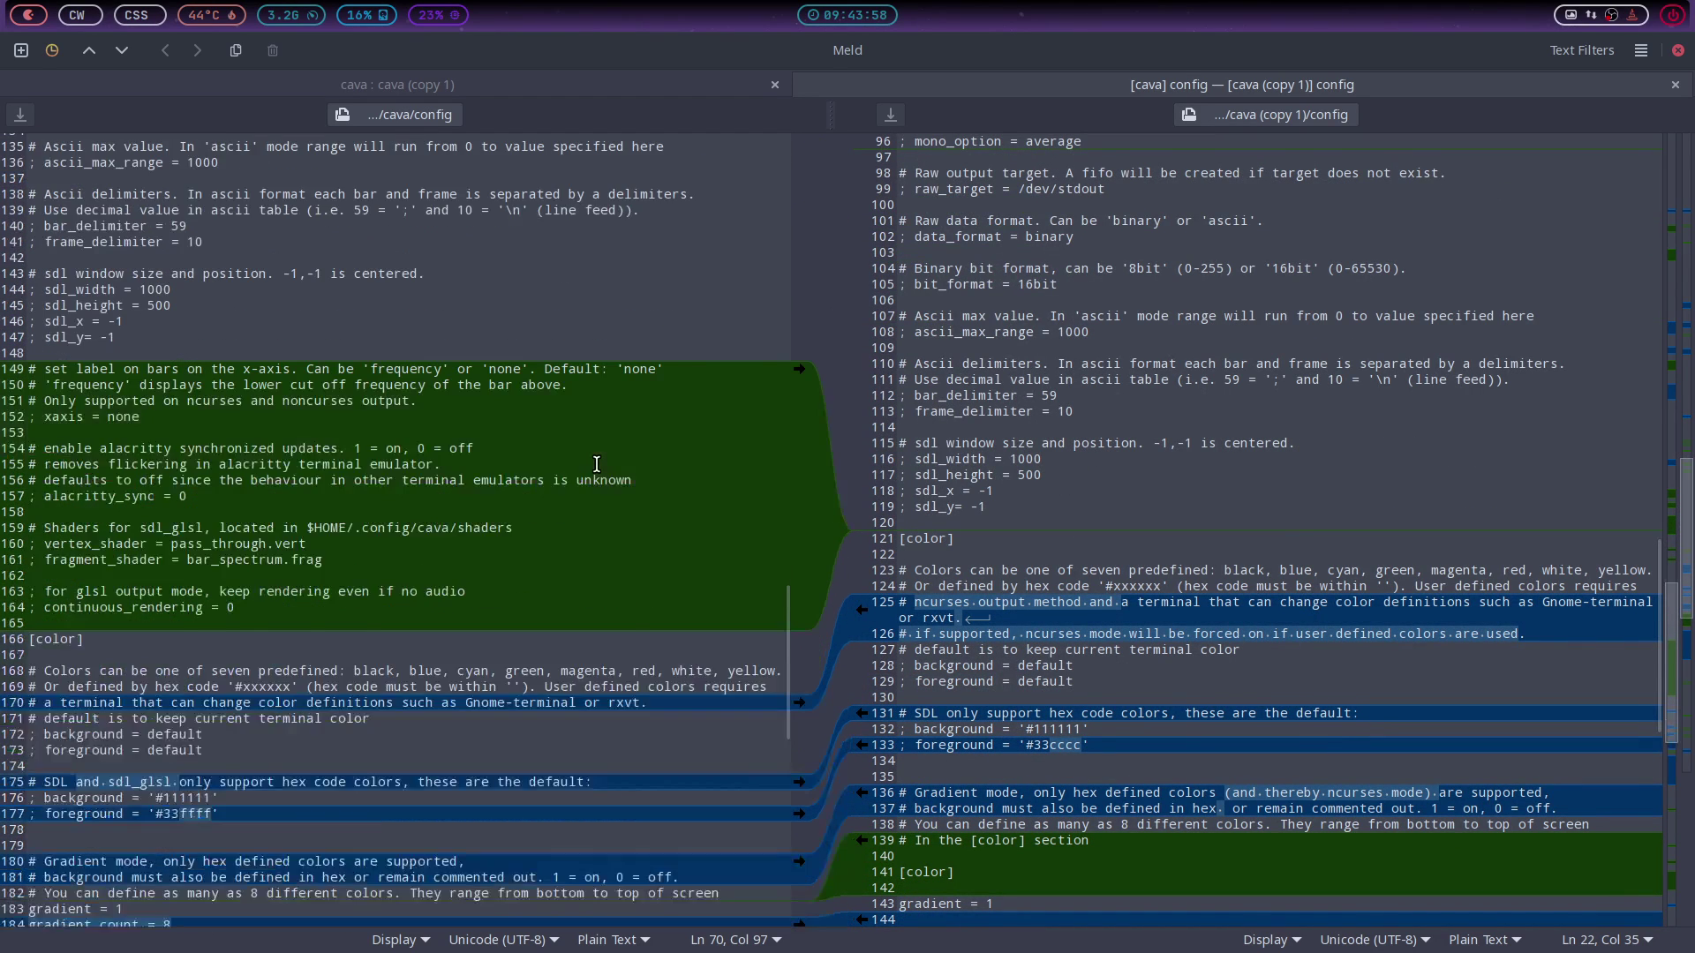
pyautogui.scroll(-2, 597, 463)
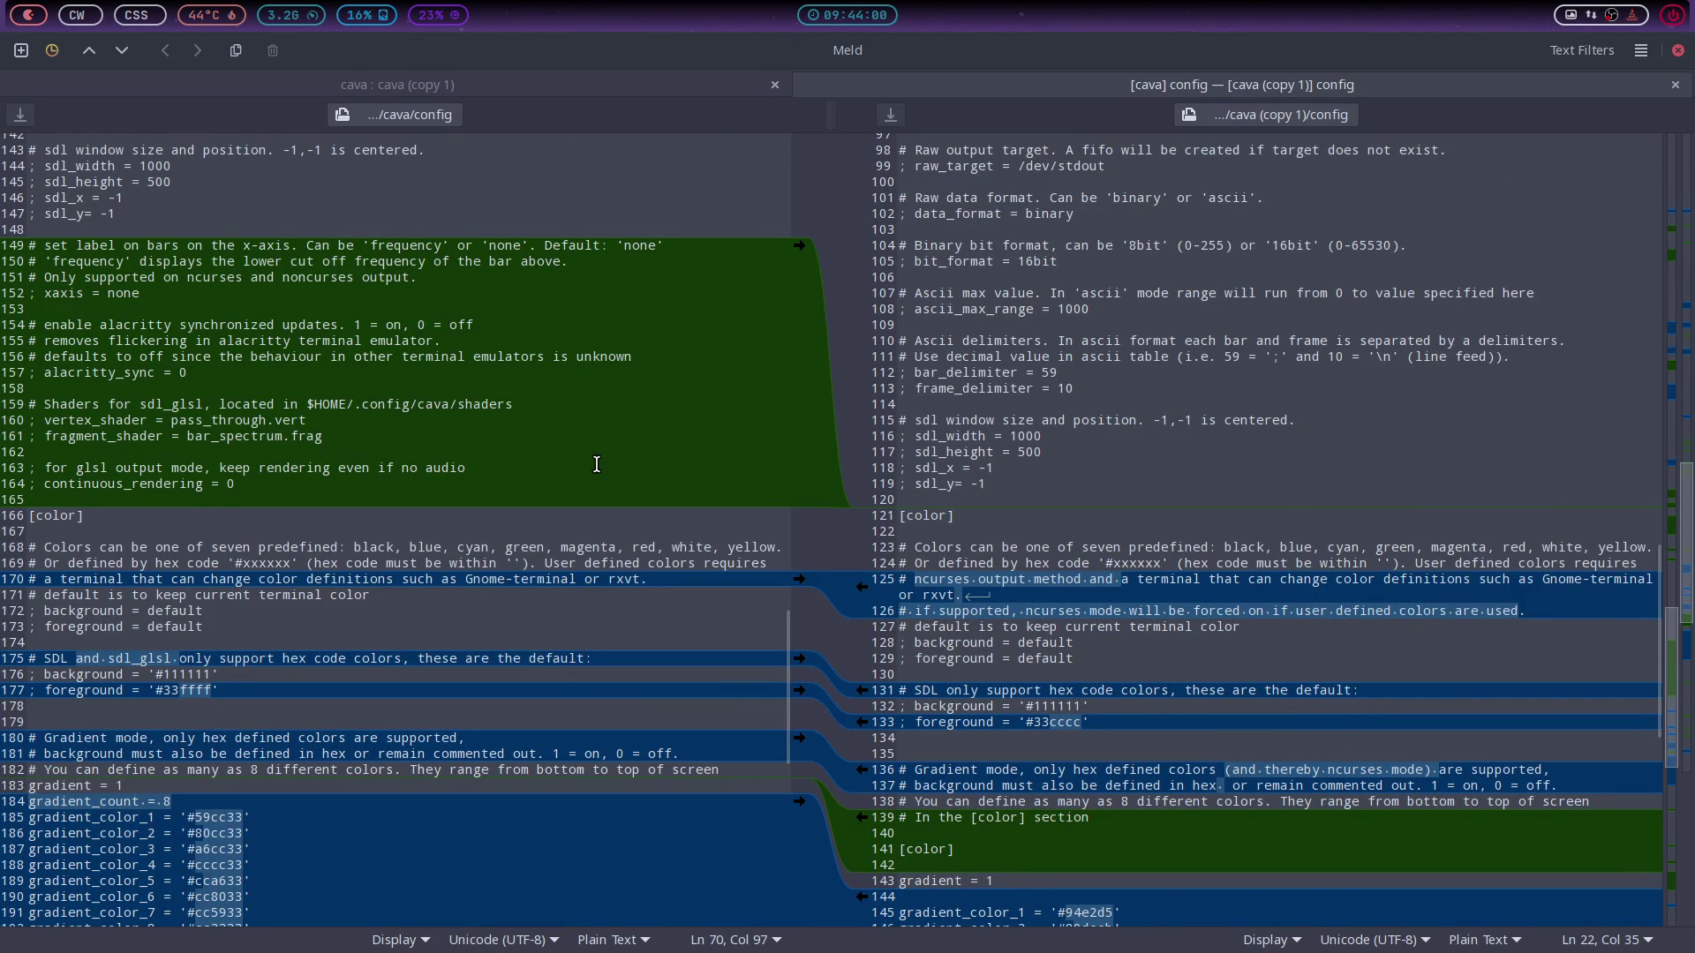
pyautogui.scroll(-5, 595, 464)
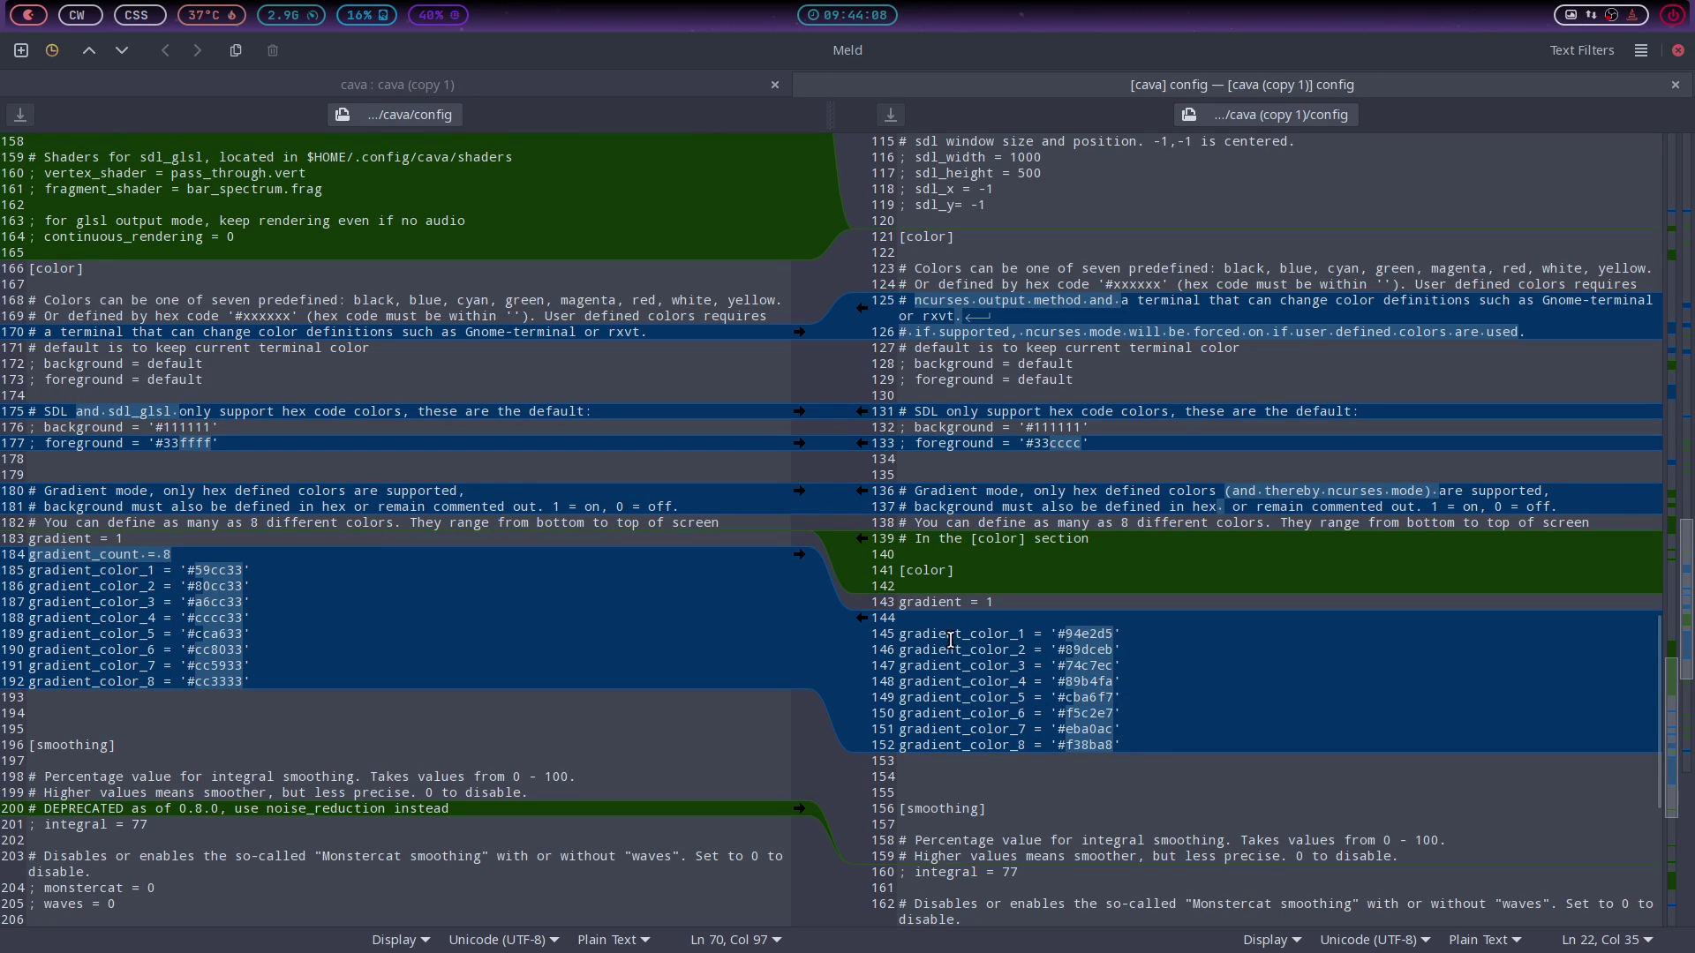
# Copy cava (copy 1)'s gradient colours into cava's config, save, and quit Meld.
pyautogui.click(861, 617)
pyautogui.click(474, 636)
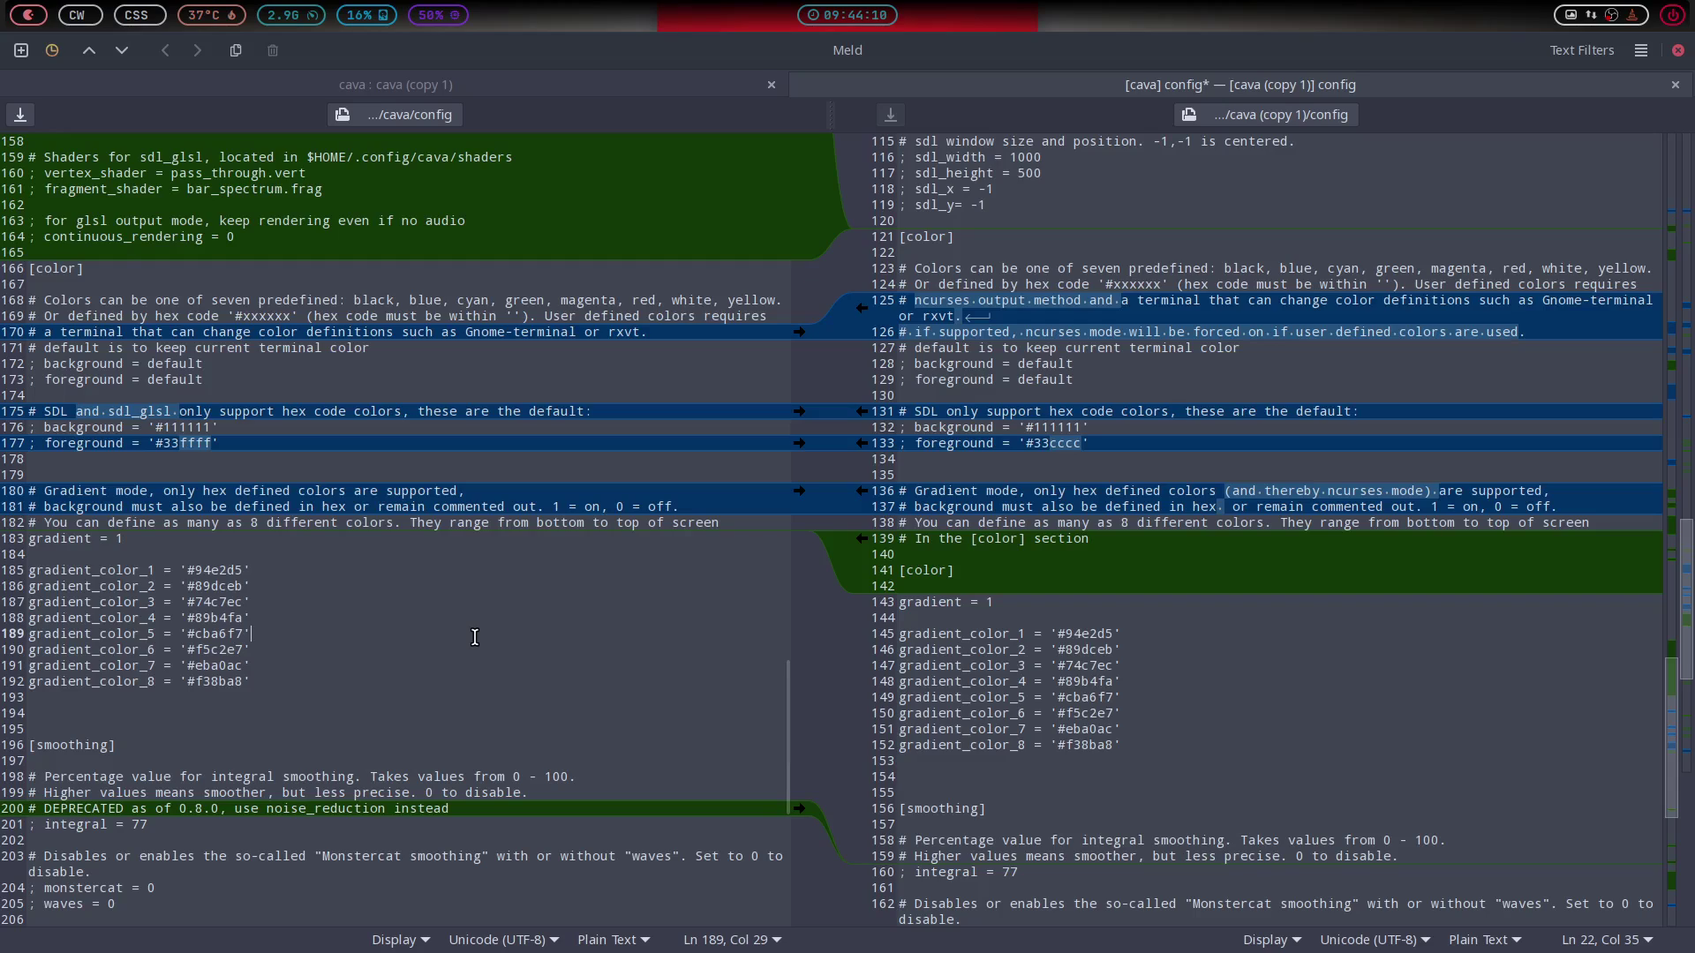
pyautogui.scroll(-5, 475, 636)
pyautogui.click(476, 562)
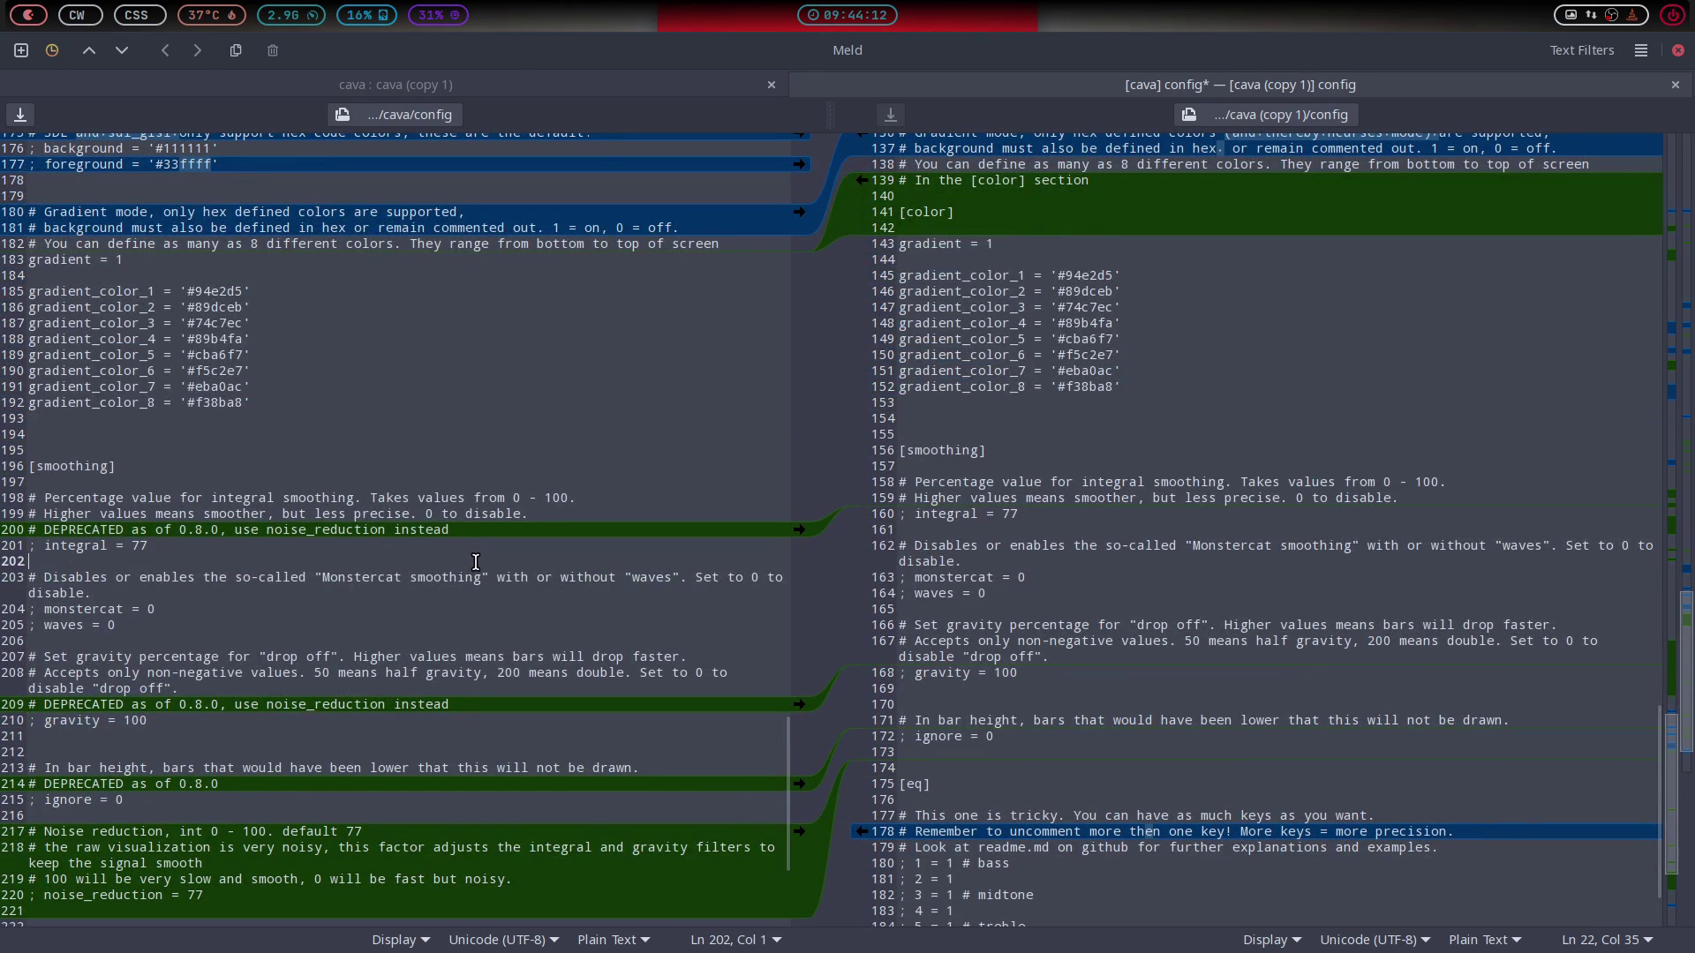
pyautogui.hotkey('ctrl', 's')
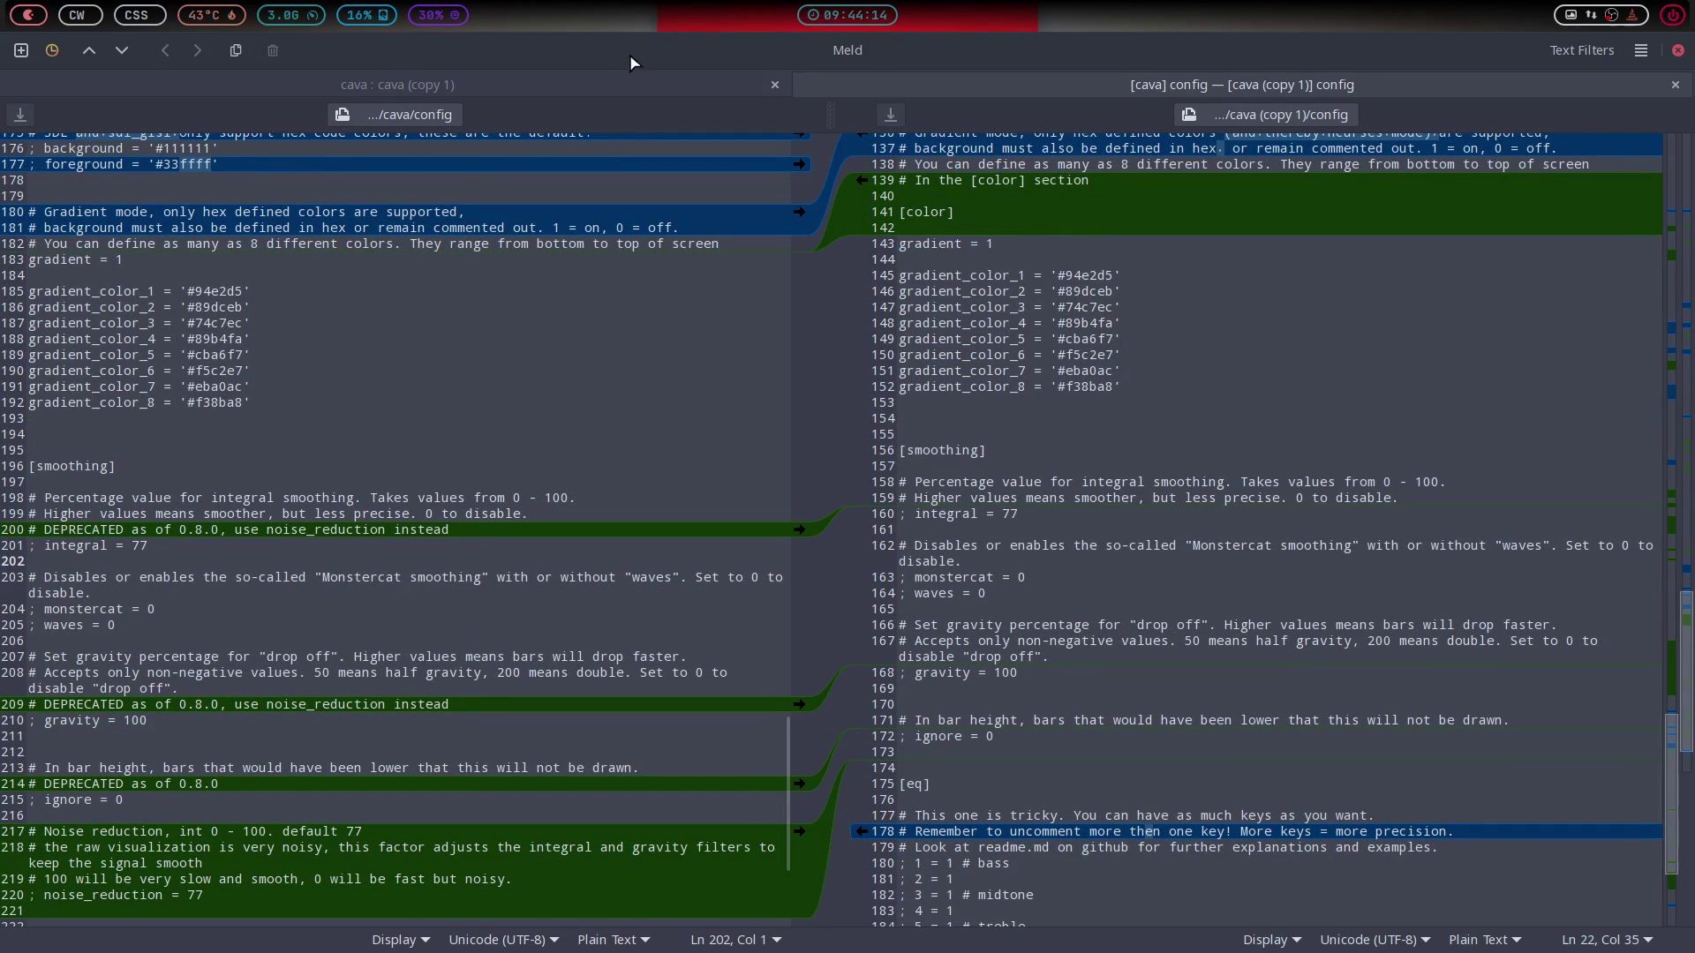
pyautogui.hotkey('ctrl', 'q')
pyautogui.hotkey('ctrl', 'q')
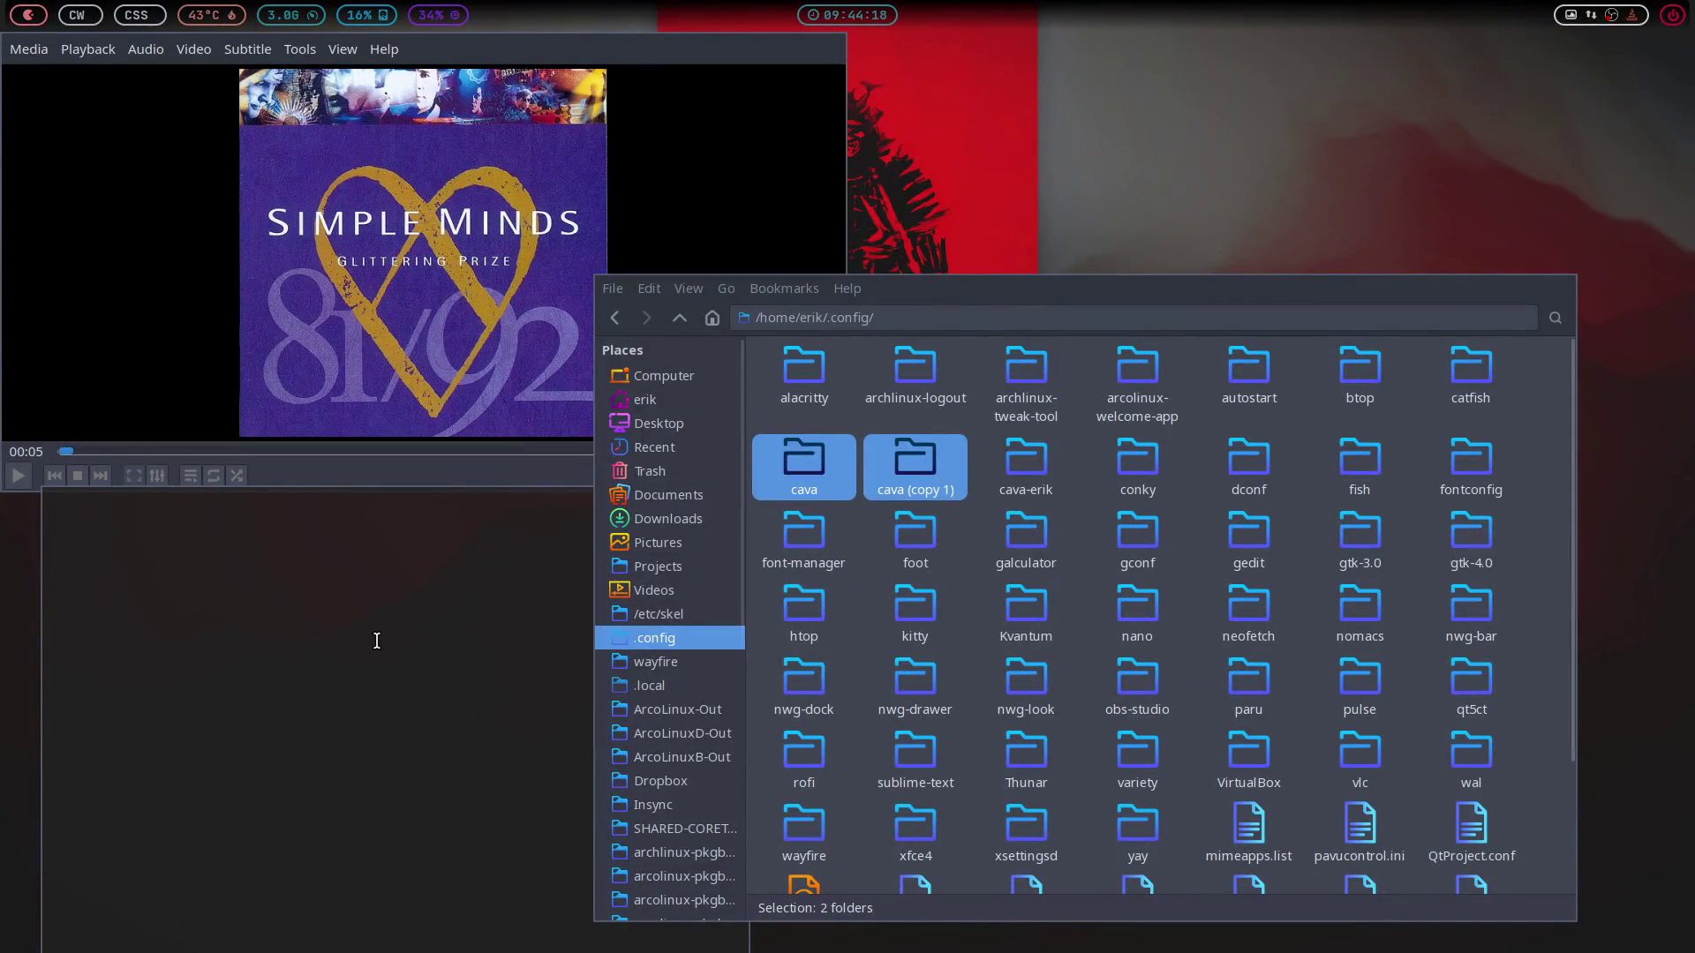
# Start the song and quit the running cava visualizer.
pyautogui.click(368, 645)
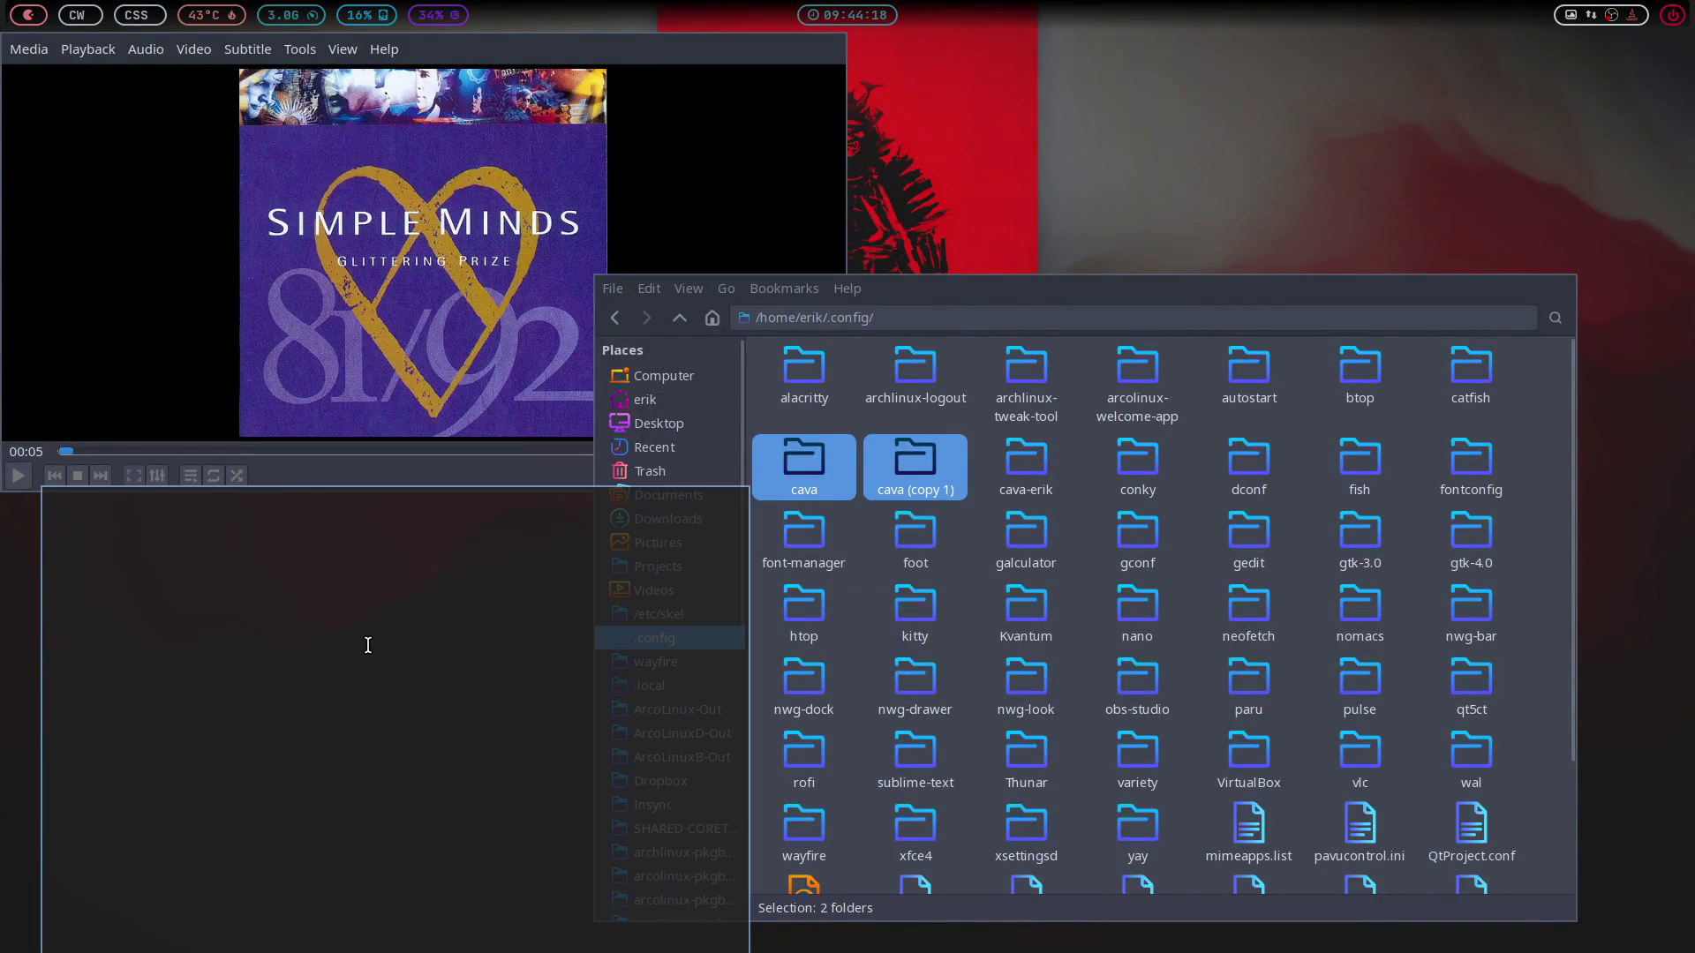
pyautogui.click(20, 478)
pyautogui.click(261, 683)
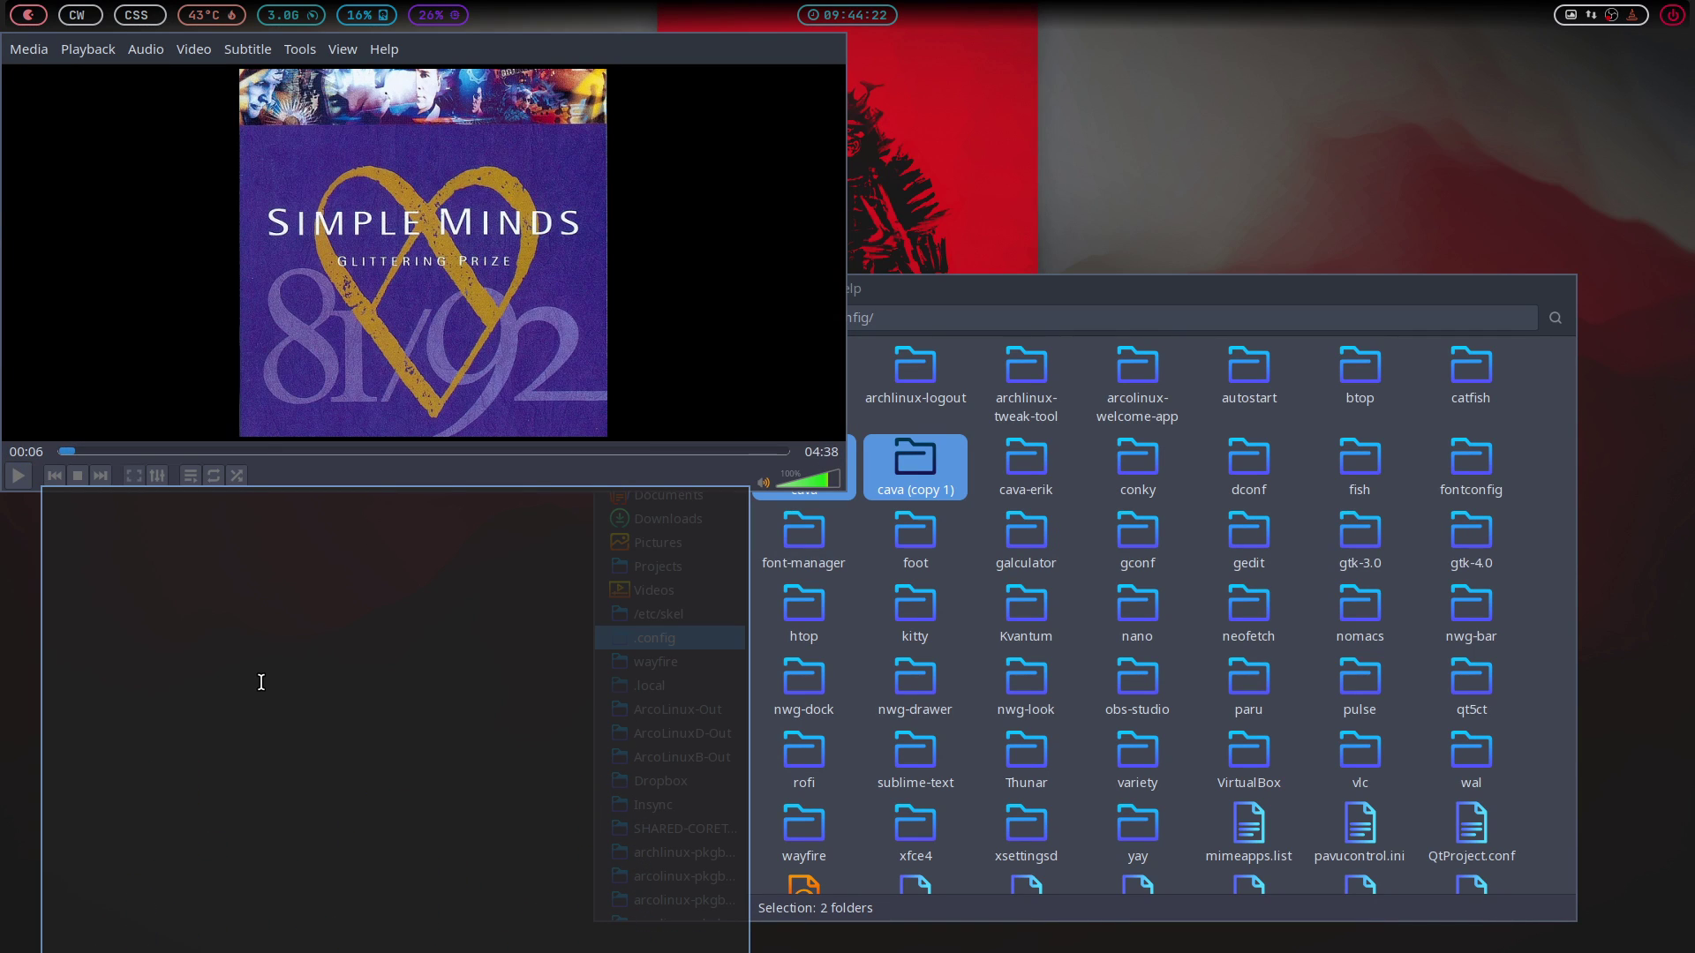
pyautogui.press('q')
# Relaunch cava and briefly play the song to check the new gradient.
pyautogui.press('super+Return')
pyautogui.write('c')
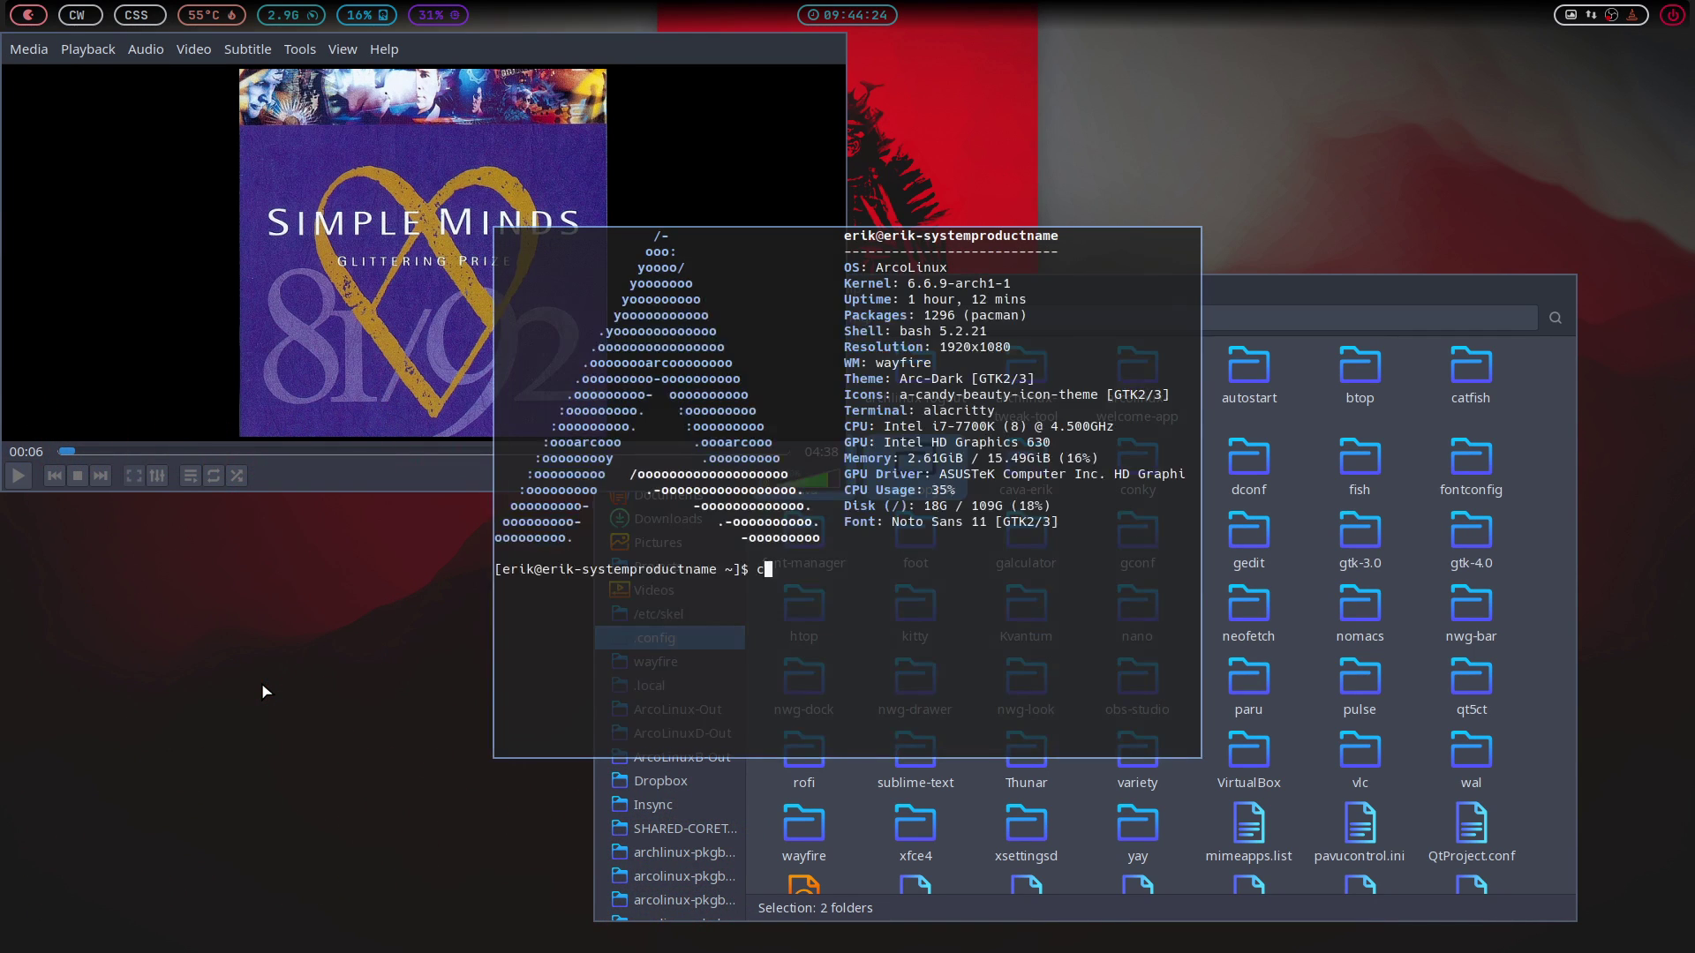
pyautogui.write('exit')
pyautogui.press('Return')
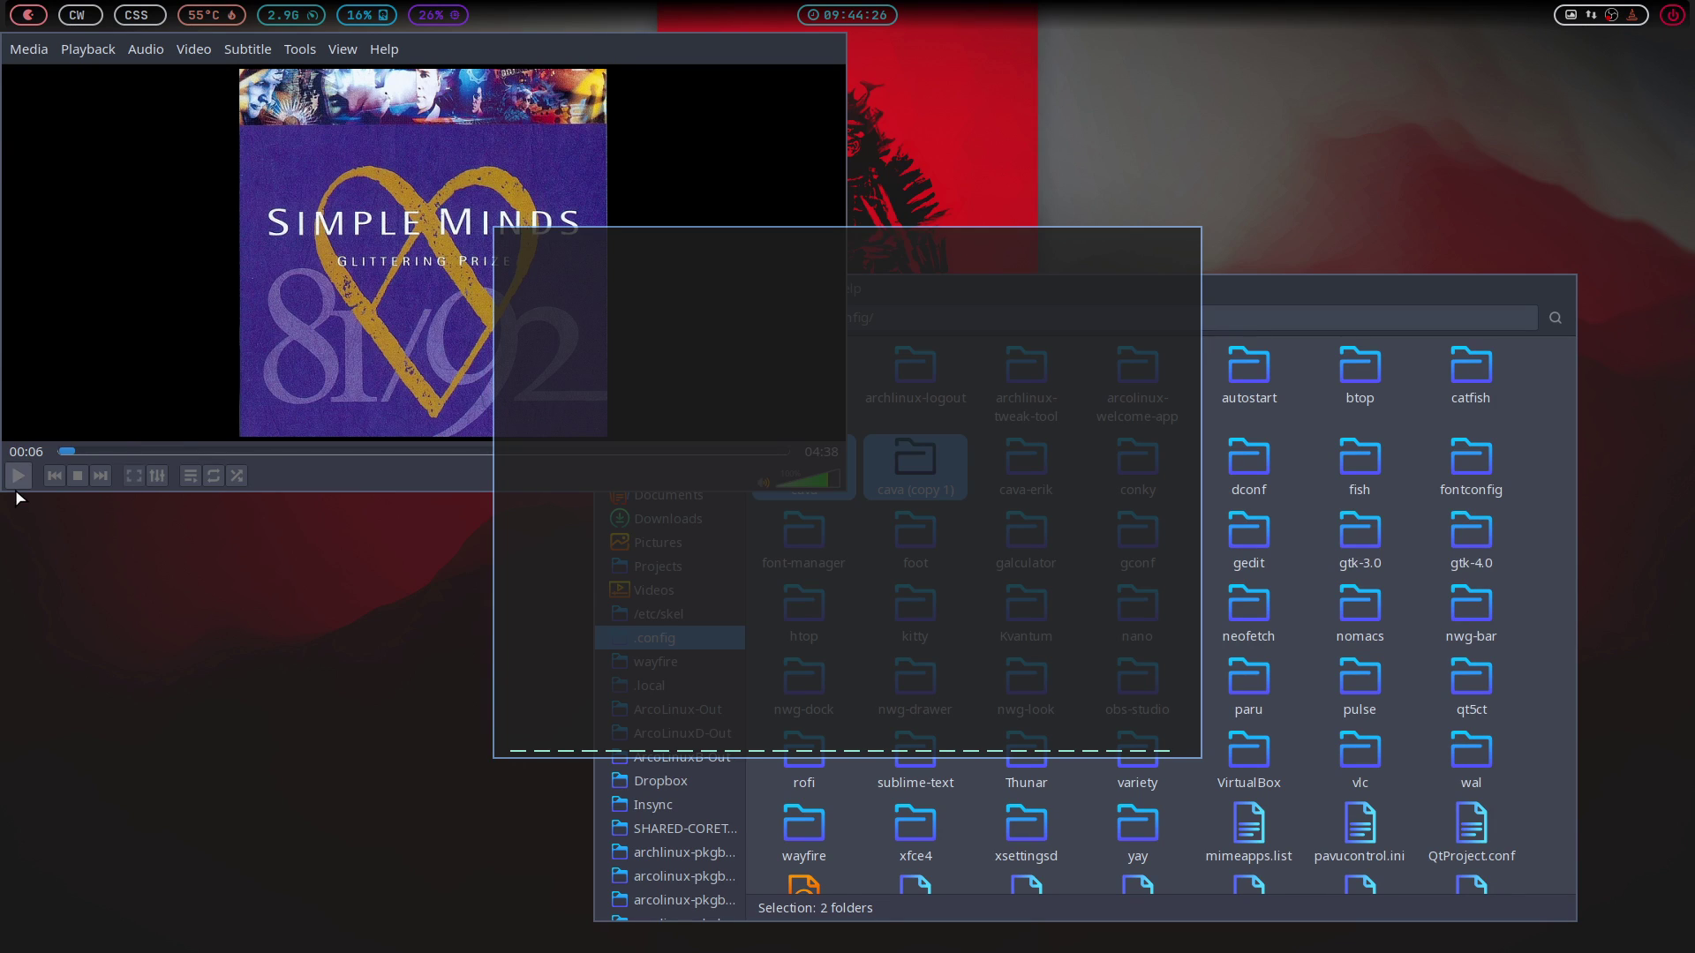
pyautogui.click(17, 475)
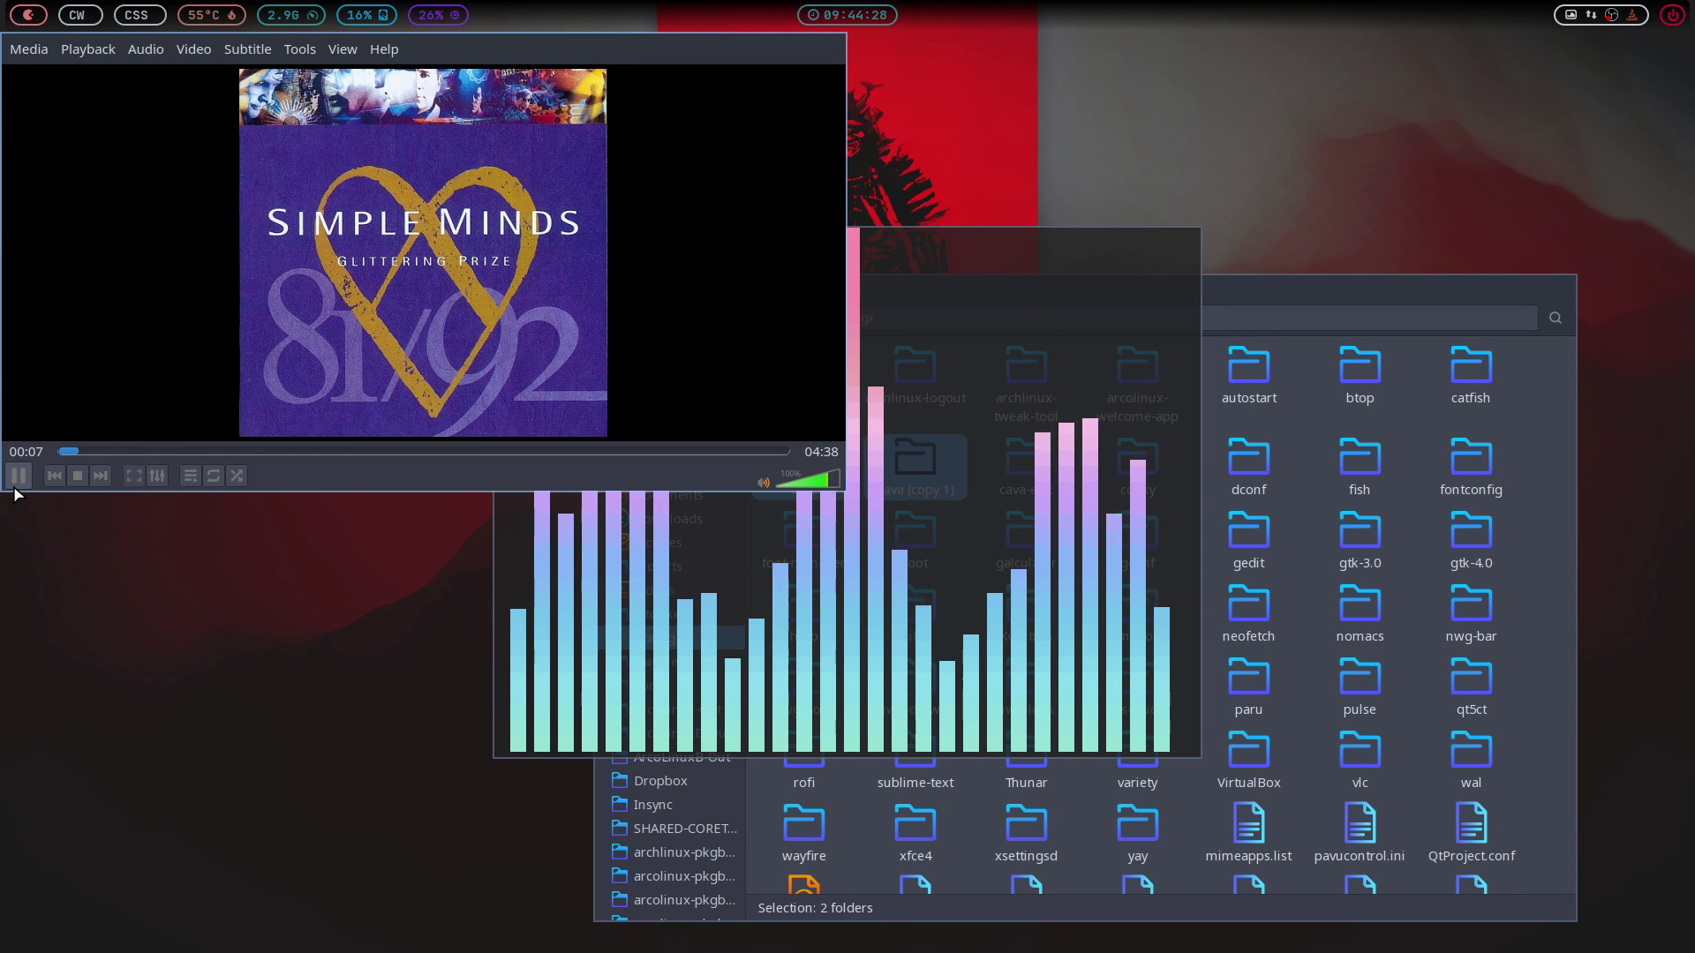
pyautogui.click(17, 479)
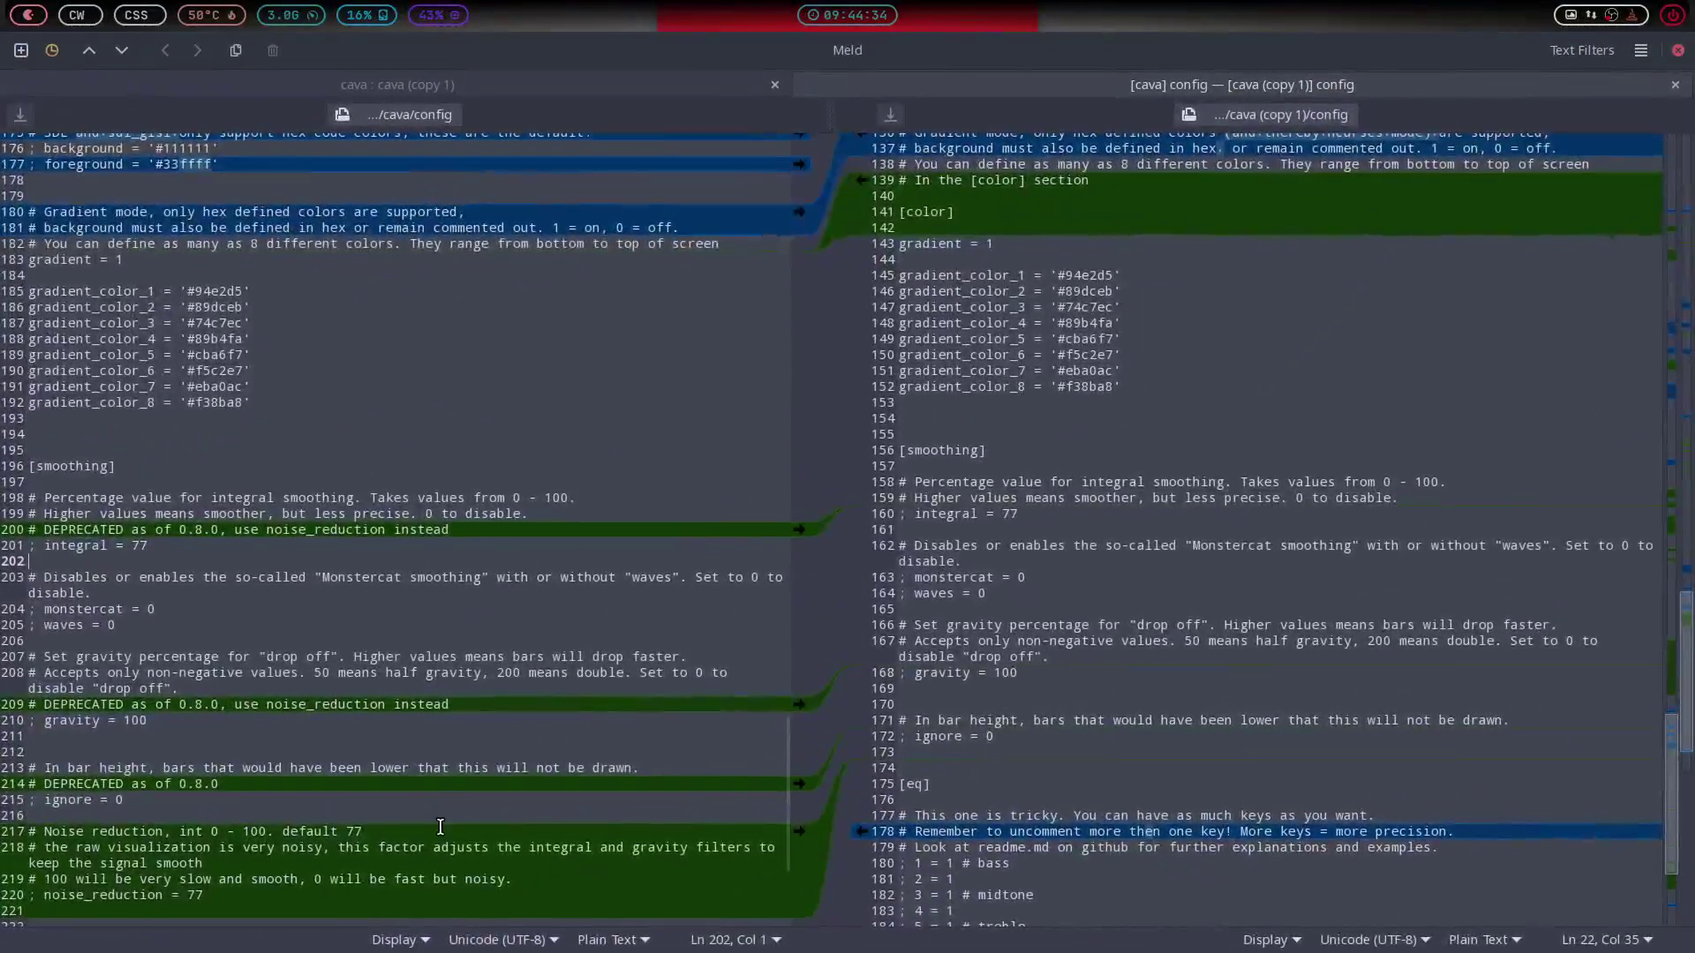
# Insert gradient_count with eight new colours, and paste the old gradient colours below.
pyautogui.click(264, 441)
pyautogui.hotkey('ctrl', 'z')
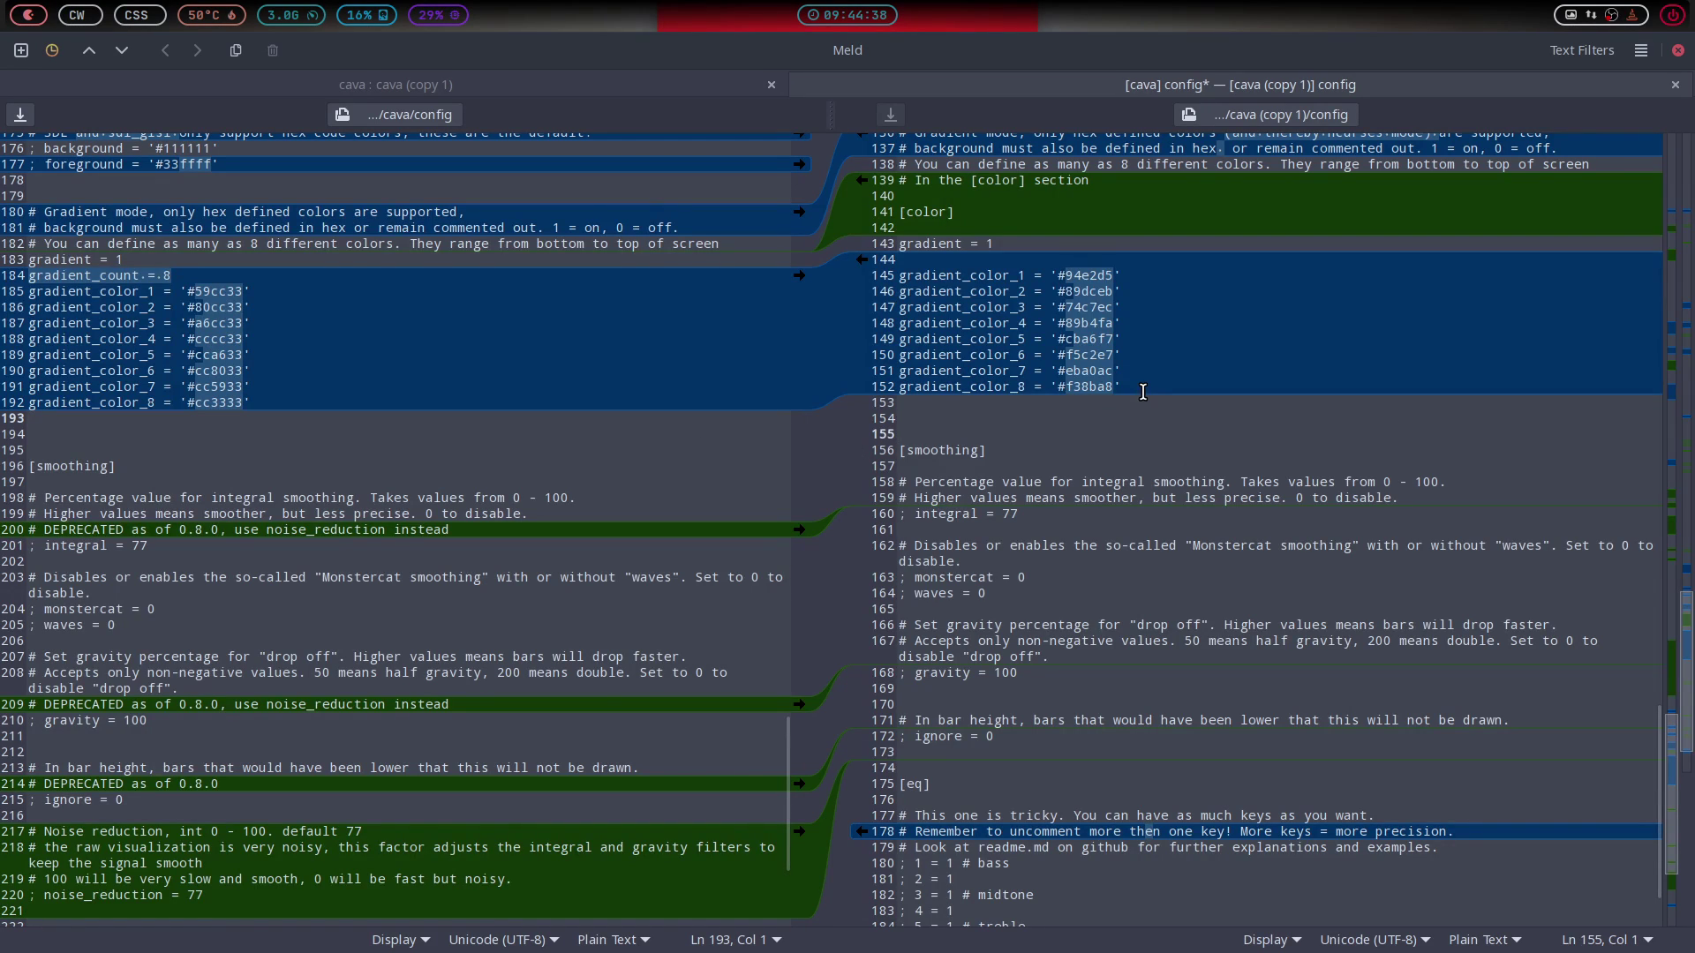
pyautogui.moveTo(1123, 387)
pyautogui.mouseDown()
pyautogui.moveTo(891, 304)
pyautogui.moveTo(889, 254)
pyautogui.moveTo(892, 275)
pyautogui.mouseUp()
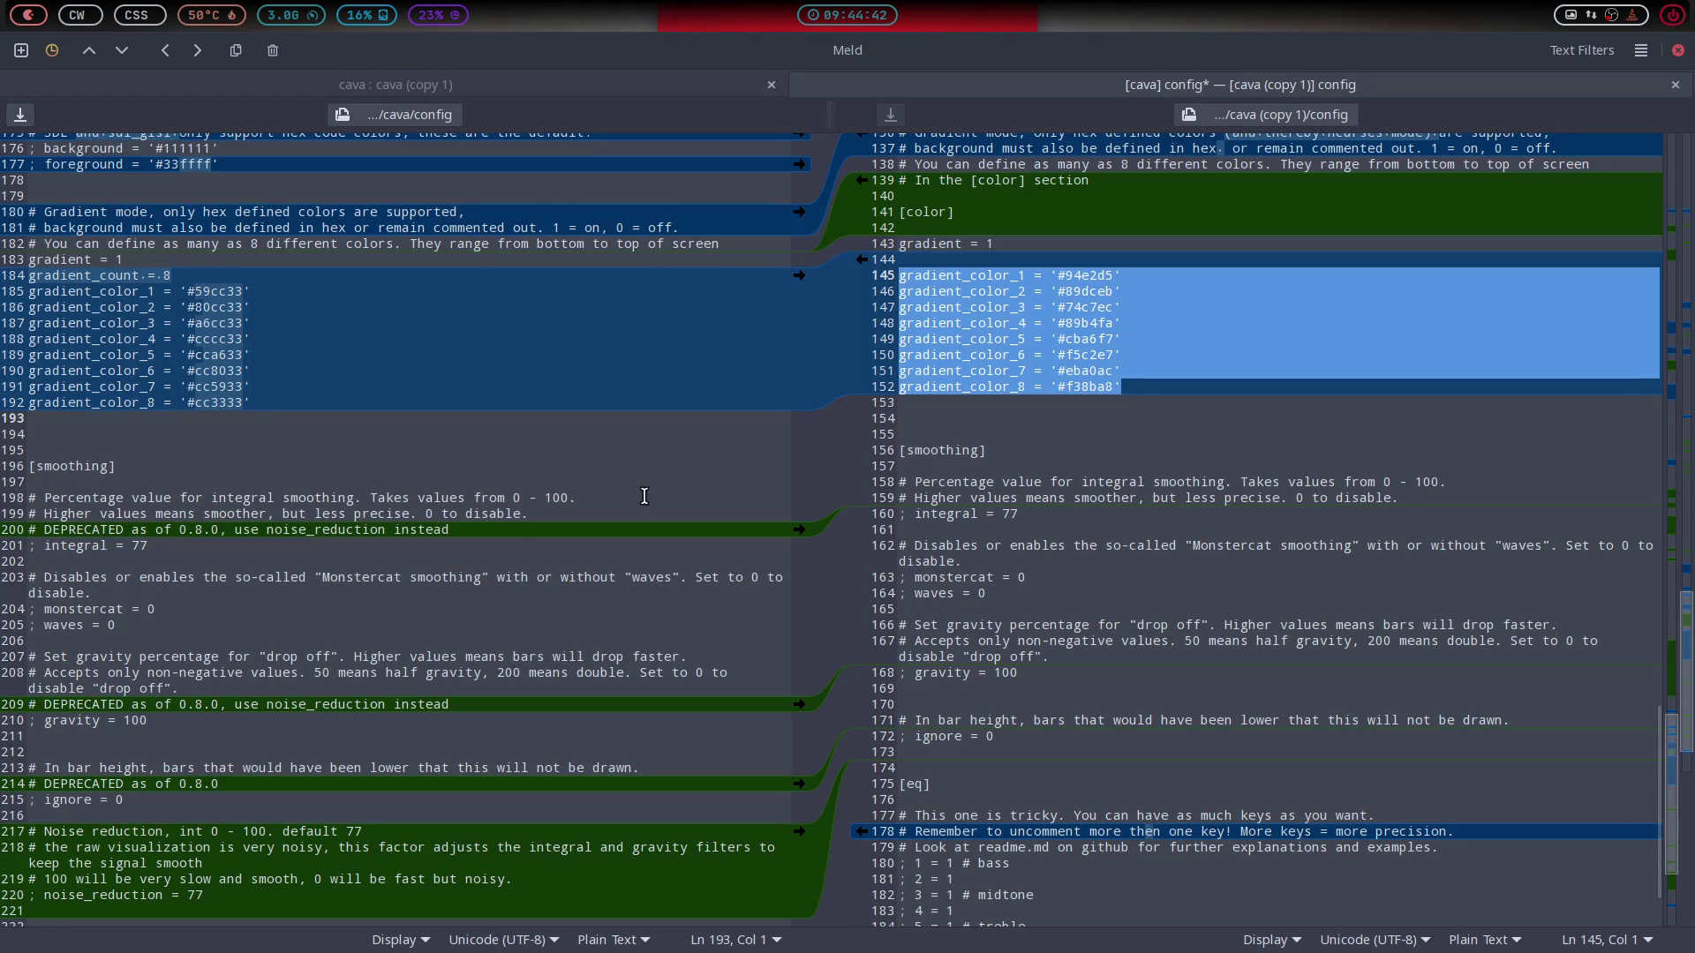
pyautogui.click(256, 432)
pyautogui.press('Return')
pyautogui.press('Return')
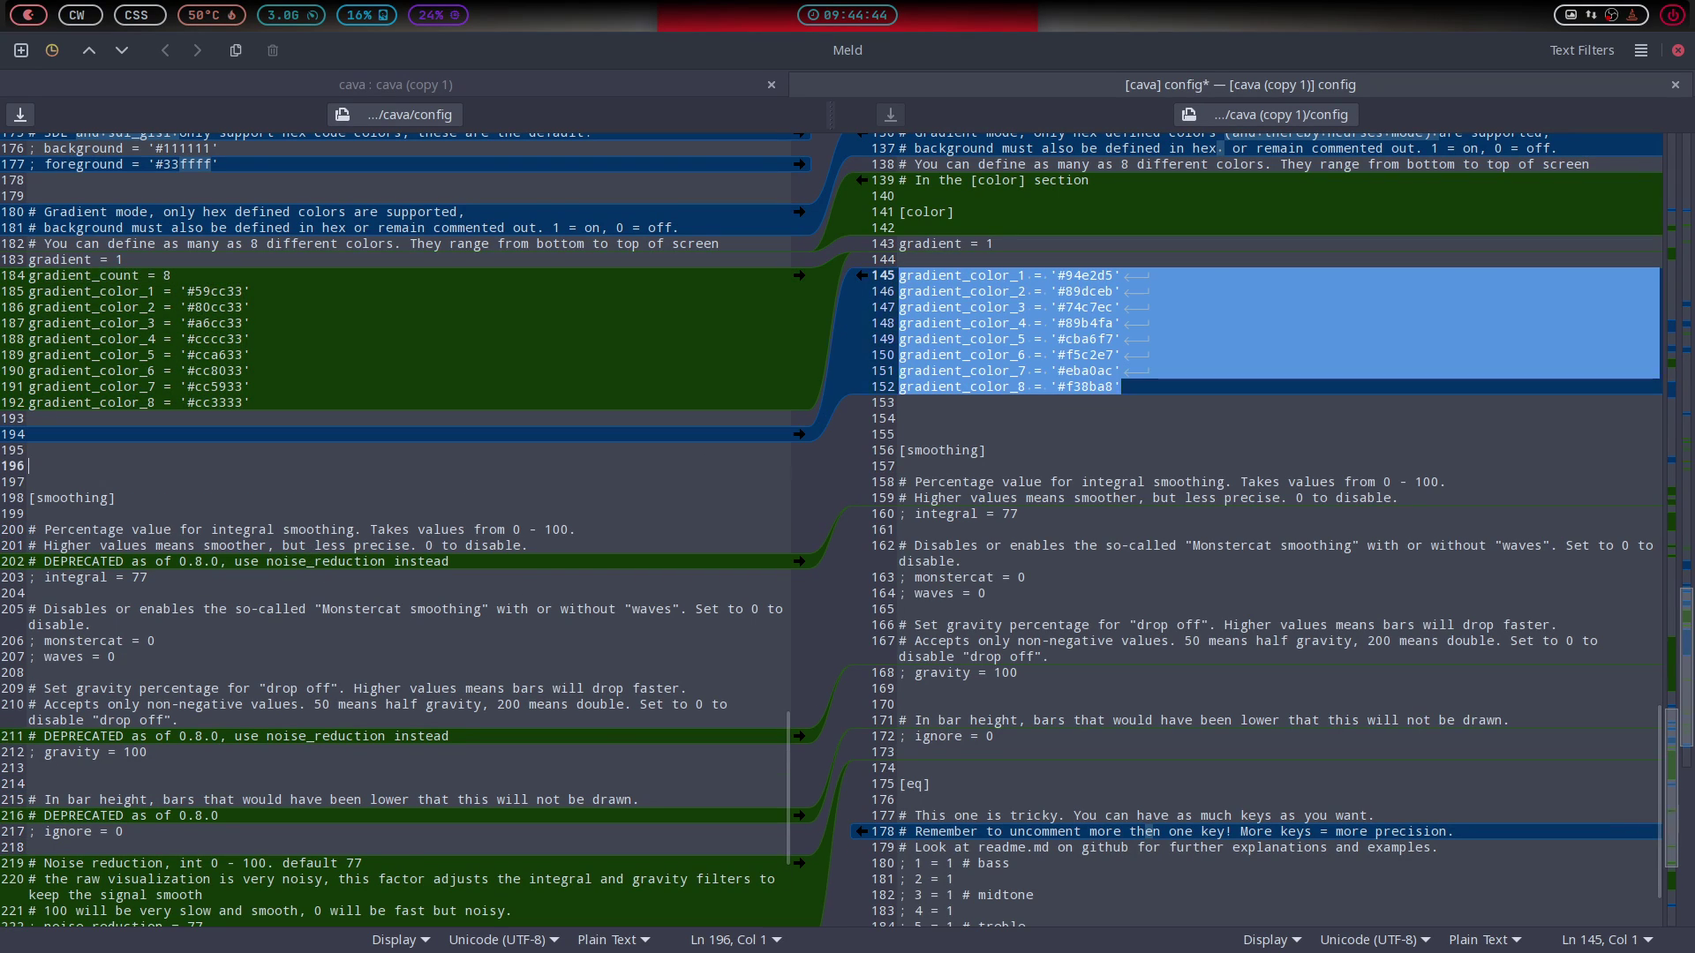
pyautogui.write("gradient_color_1 = '#94e2d5' gradient_color_2 = '#89dceb' gradient_color_3 = '#74c7ec' gradient_color_4 = '#89b4fa' gradient_color_5 = '#cba6f7' gradient_color_6 = '#f5c2e7' gradient_color_7 = '#eba0ac' gradient_color_8 = '#f38ba8'")
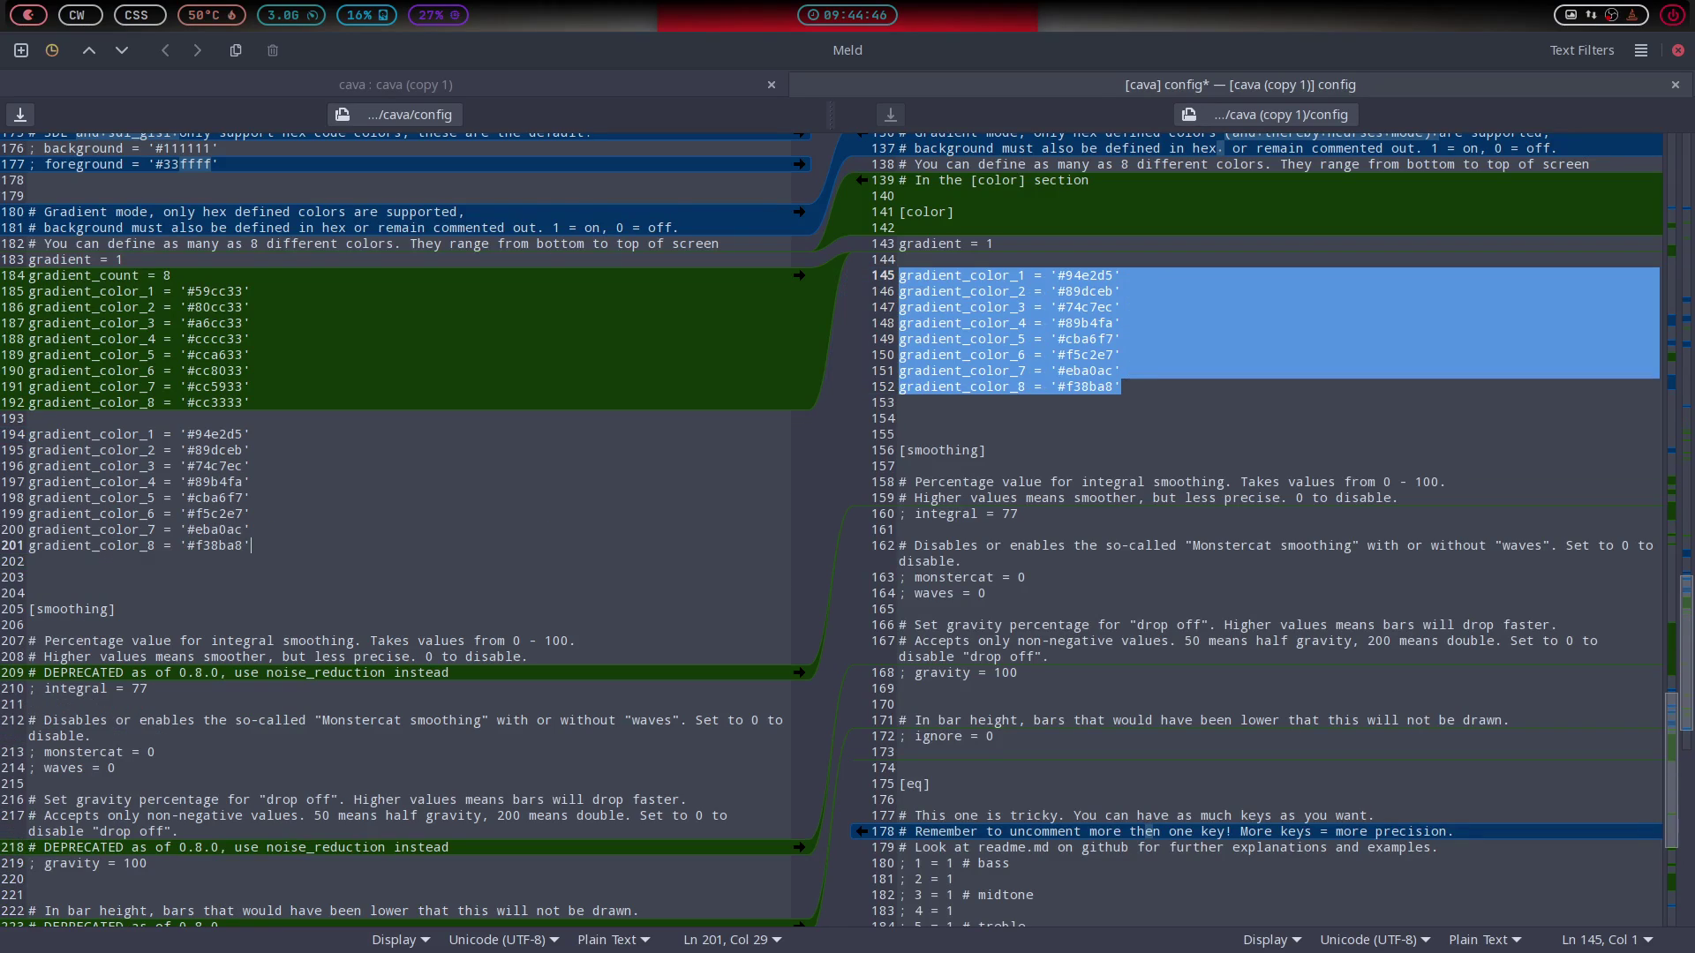
# Comment out each old gradient colour line with ';' and save the config.
pyautogui.click(30, 433)
pyautogui.write(';')
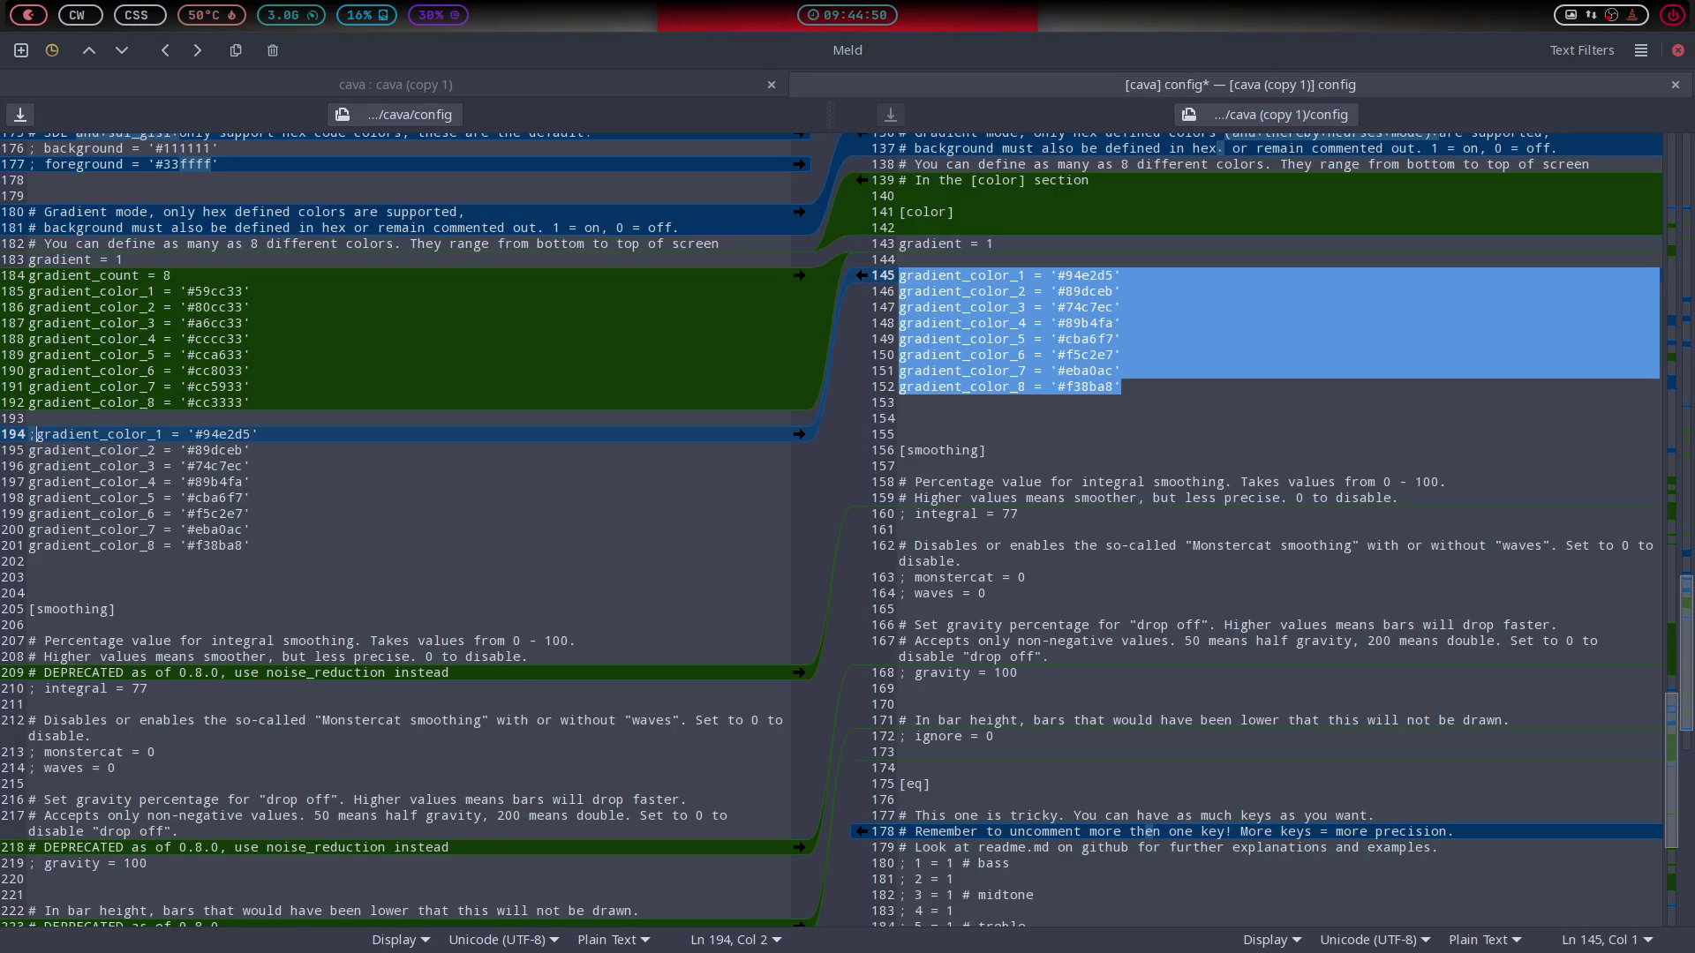
pyautogui.press('Down')
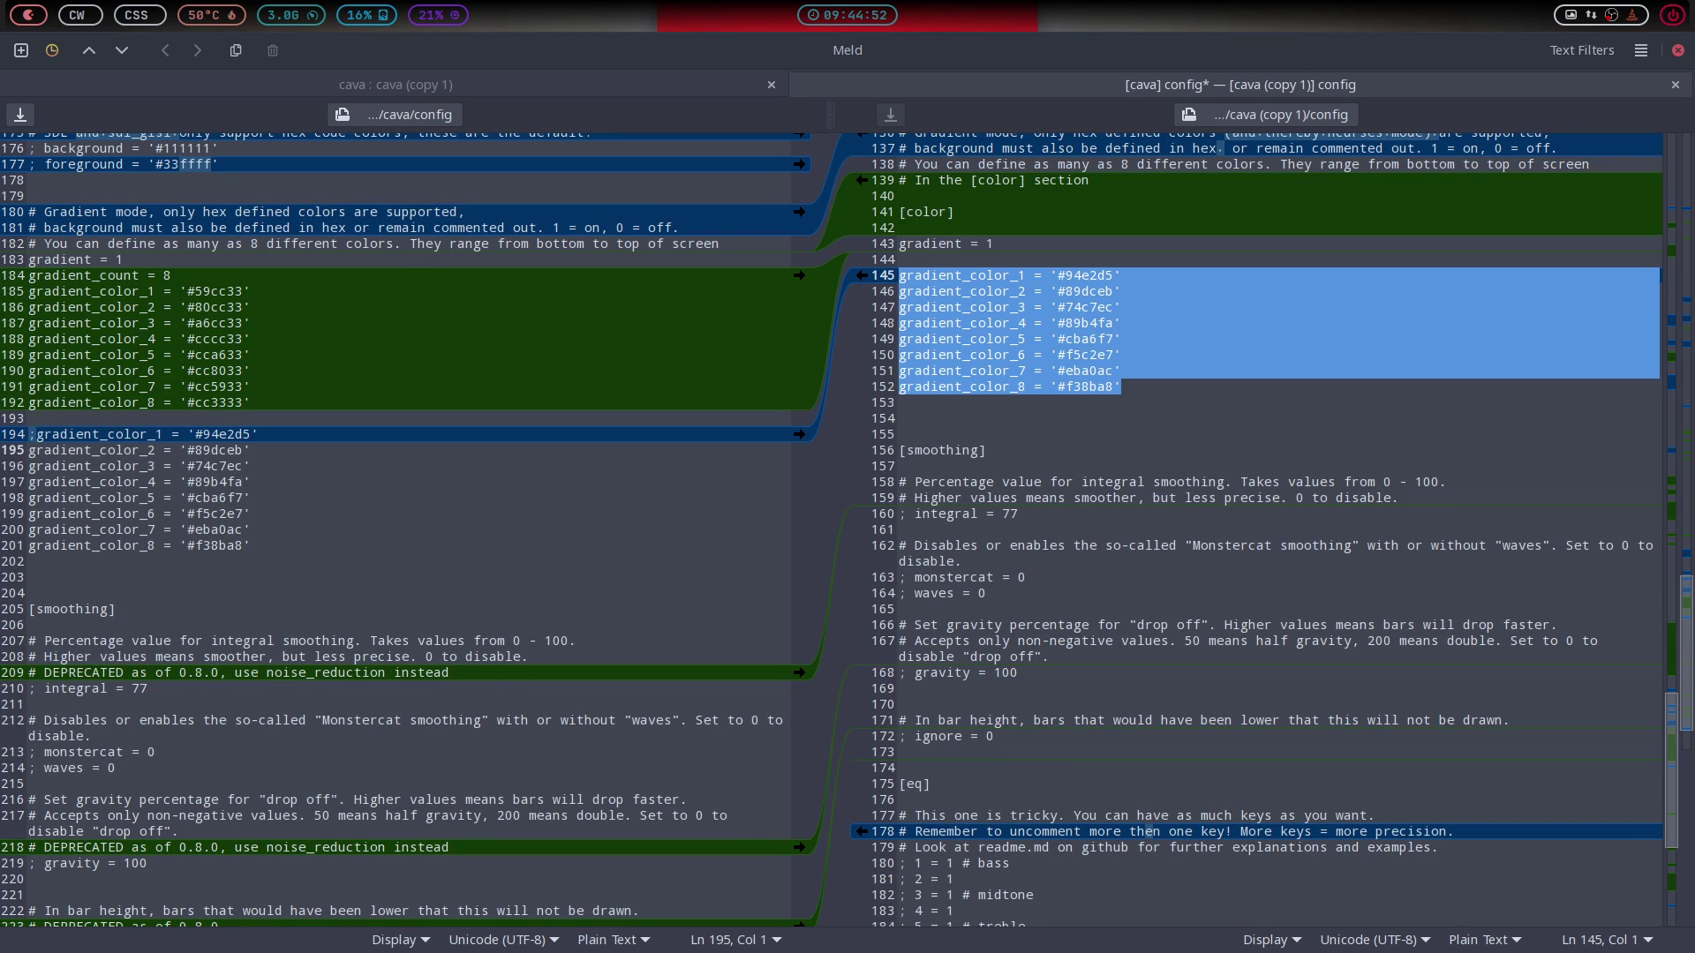
pyautogui.write(';')
pyautogui.press('Down')
pyautogui.write(';')
pyautogui.press('Left')
pyautogui.press('Down')
pyautogui.write(';')
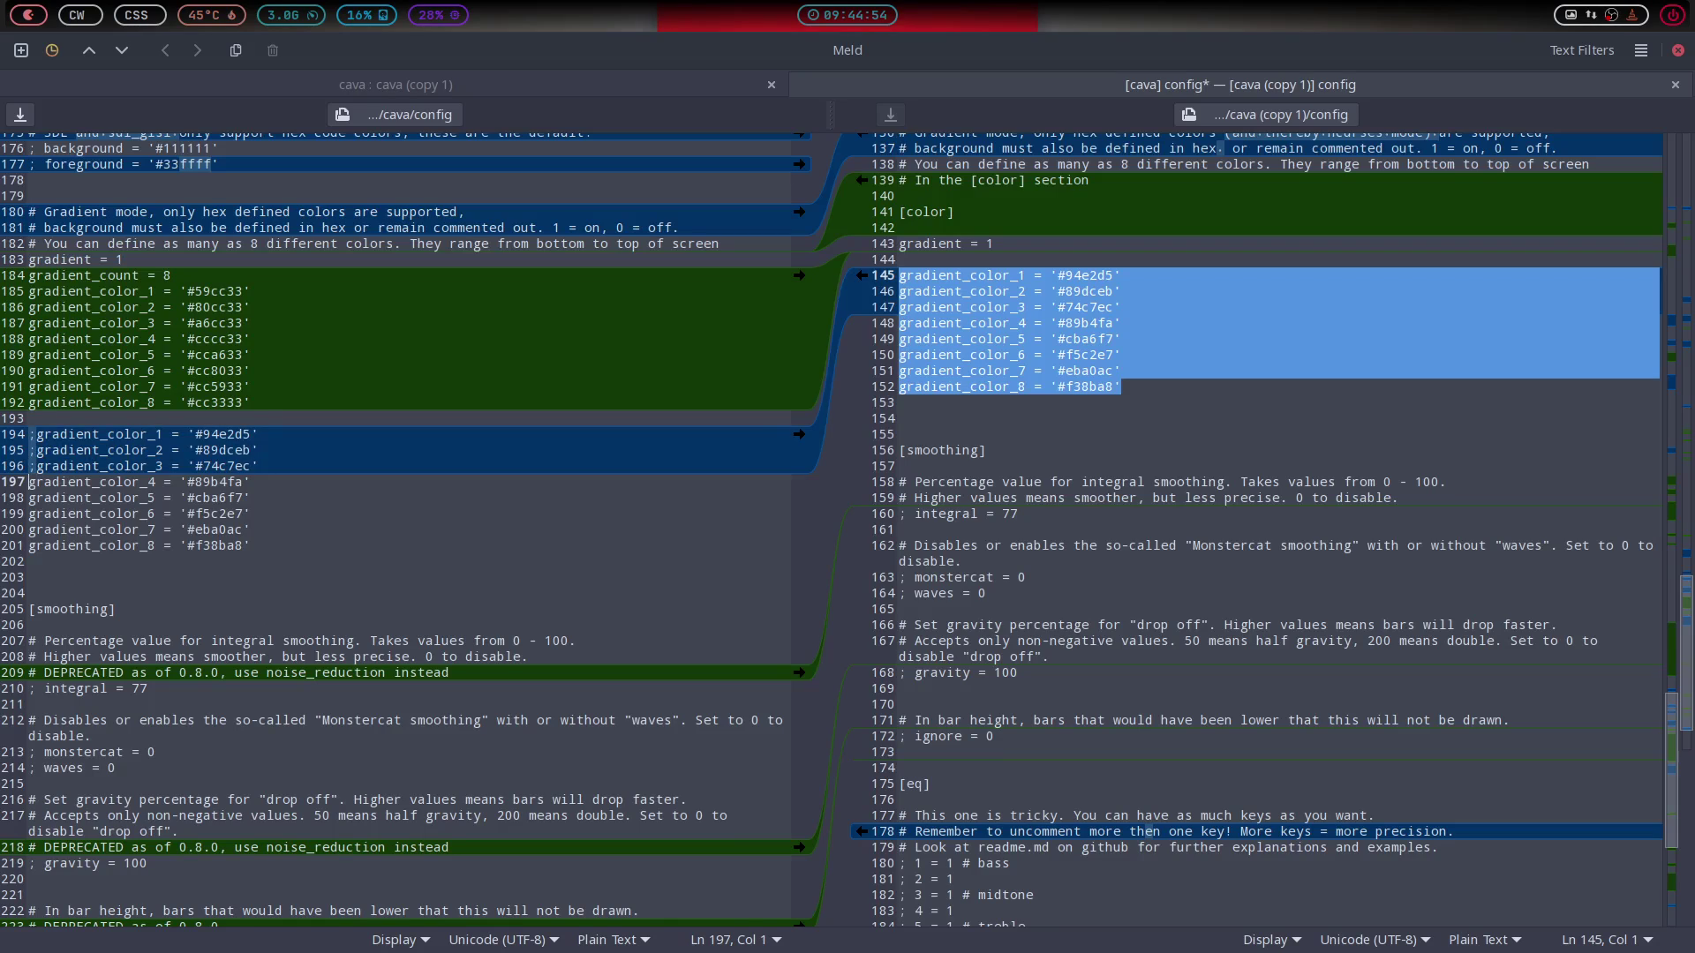
pyautogui.press('Left')
pyautogui.press('Down')
pyautogui.write(';')
pyautogui.press('Left')
pyautogui.press('Down')
pyautogui.write(';')
pyautogui.press('Left')
pyautogui.press('Down')
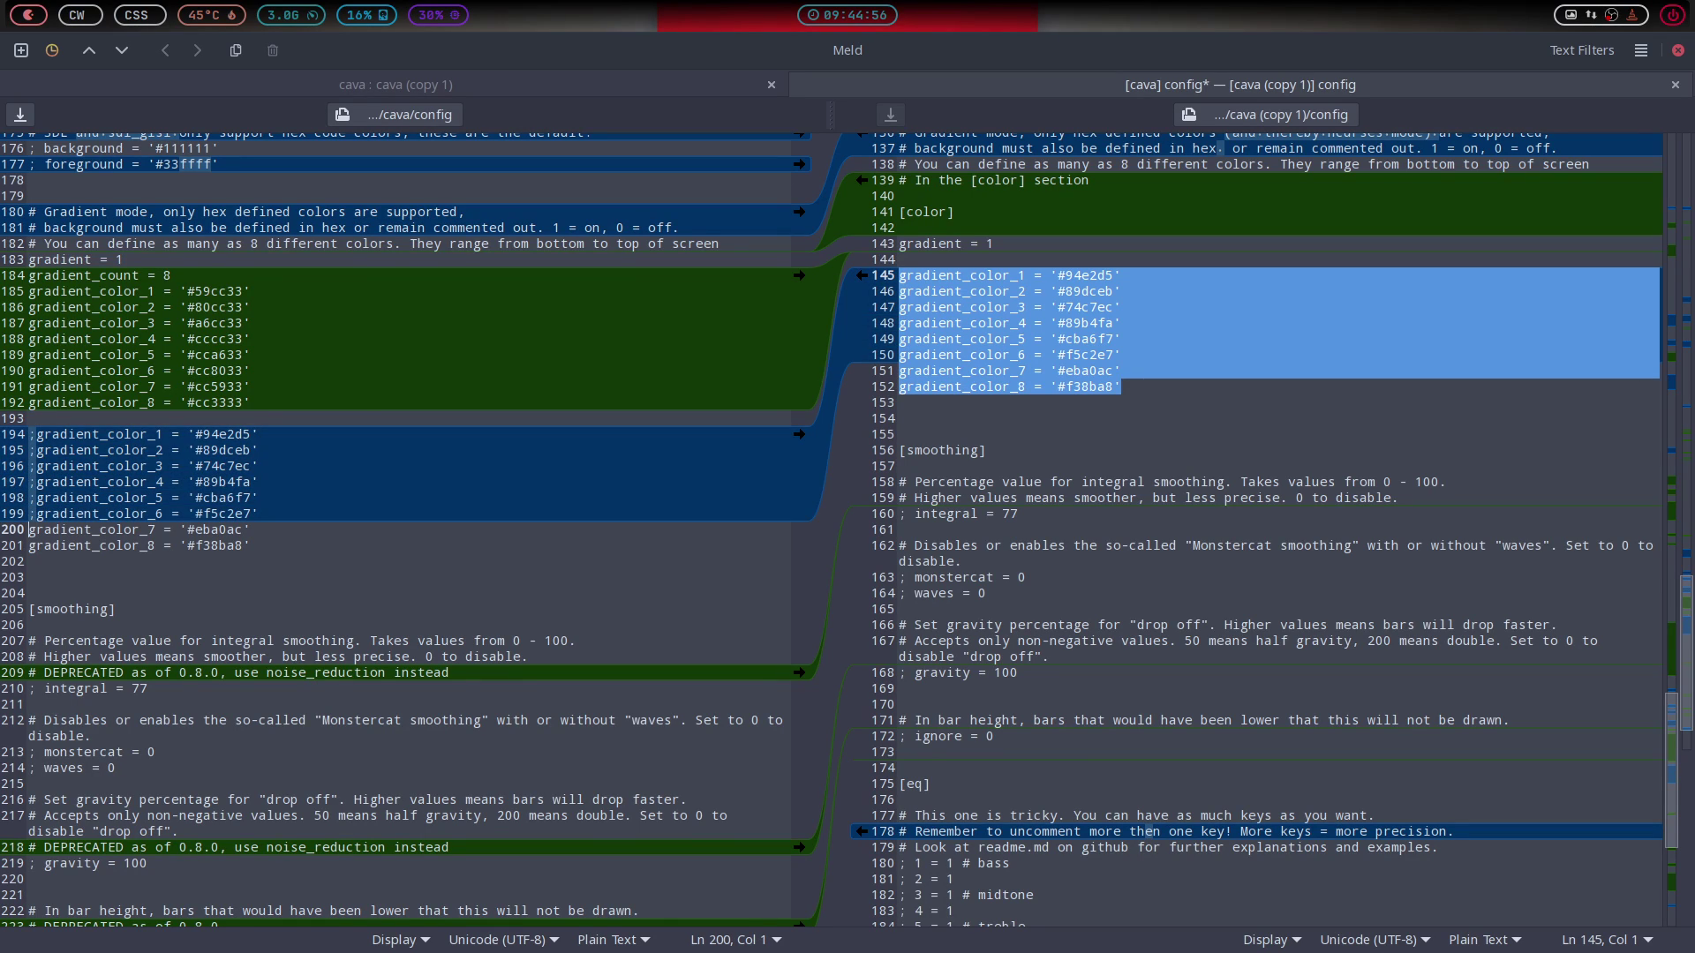
pyautogui.write(';')
pyautogui.press('Left')
pyautogui.press('Down')
pyautogui.write(';')
pyautogui.hotkey('ctrl', 's')
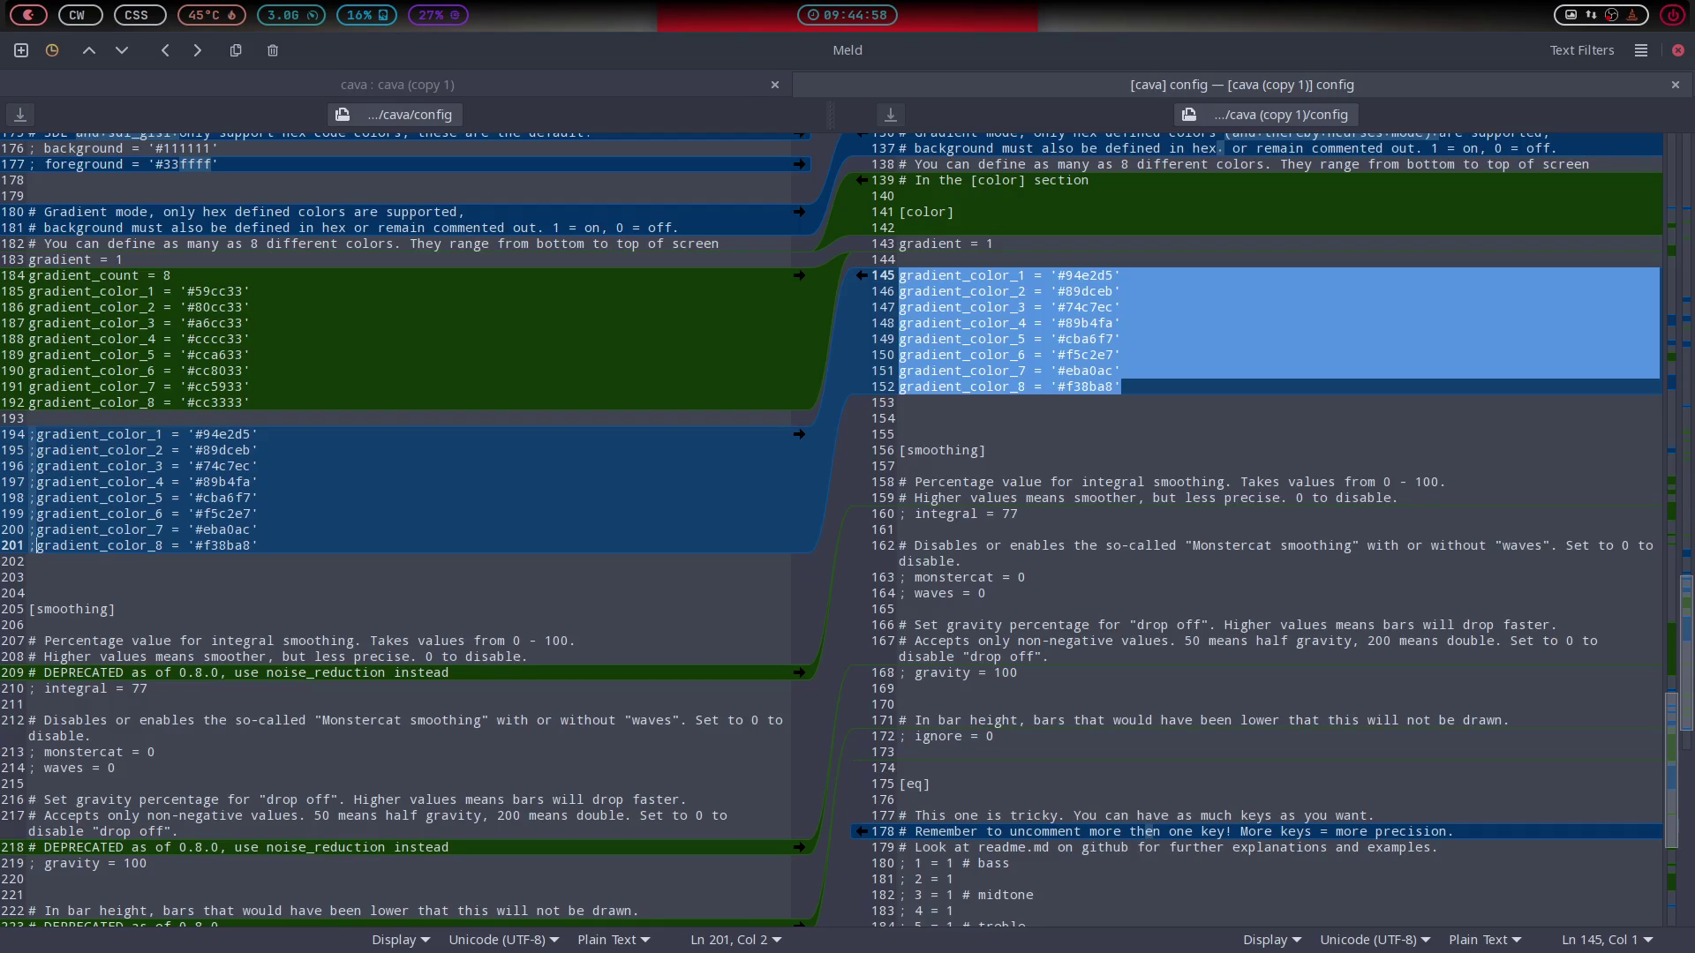
pyautogui.scroll(-2, 1094, 663)
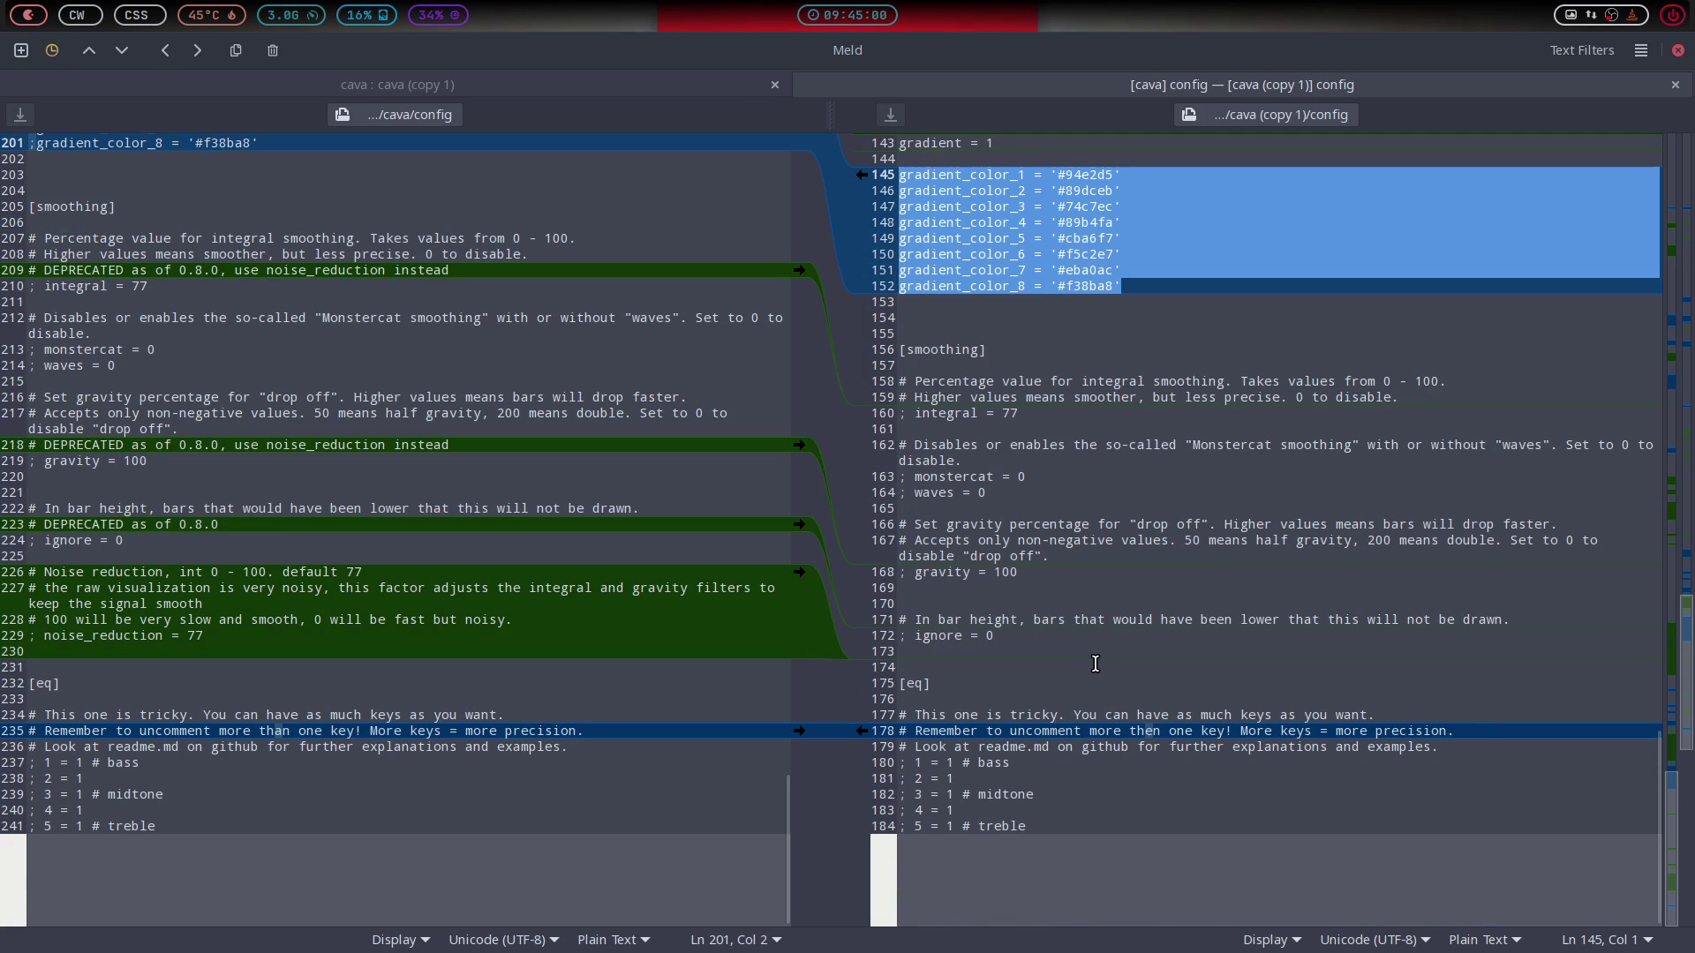
pyautogui.scroll(15, 1095, 663)
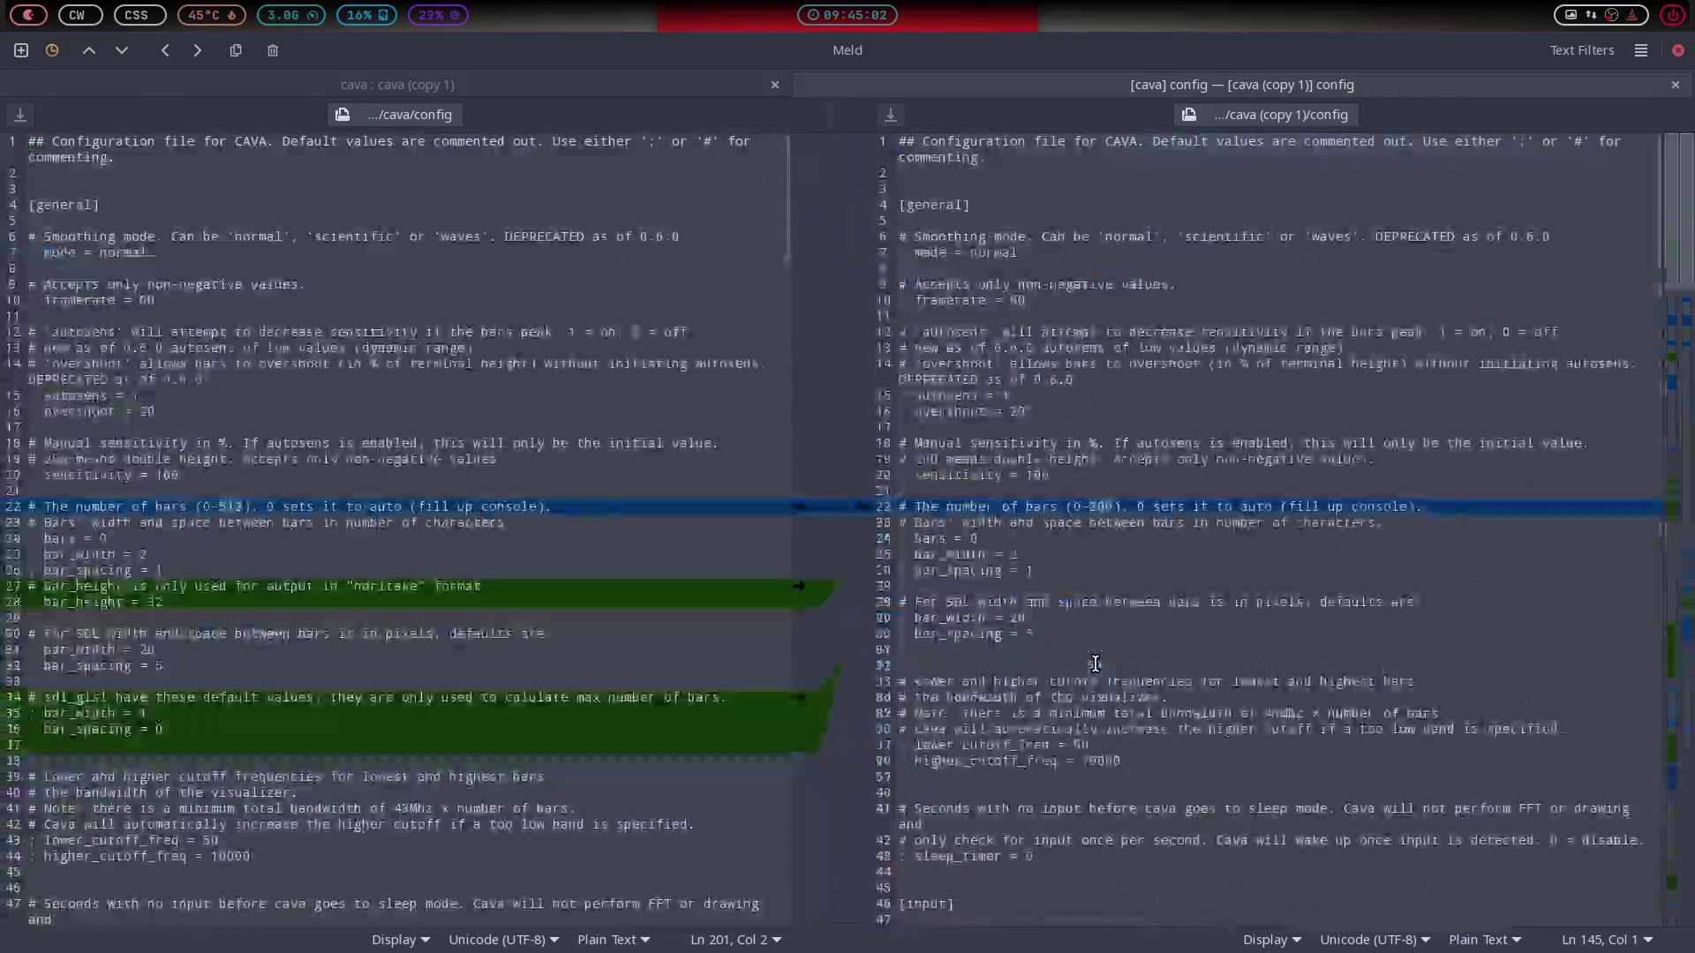
# Close the Meld file comparison and the Meld window, then bring the cava terminal forward.
pyautogui.click(1676, 84)
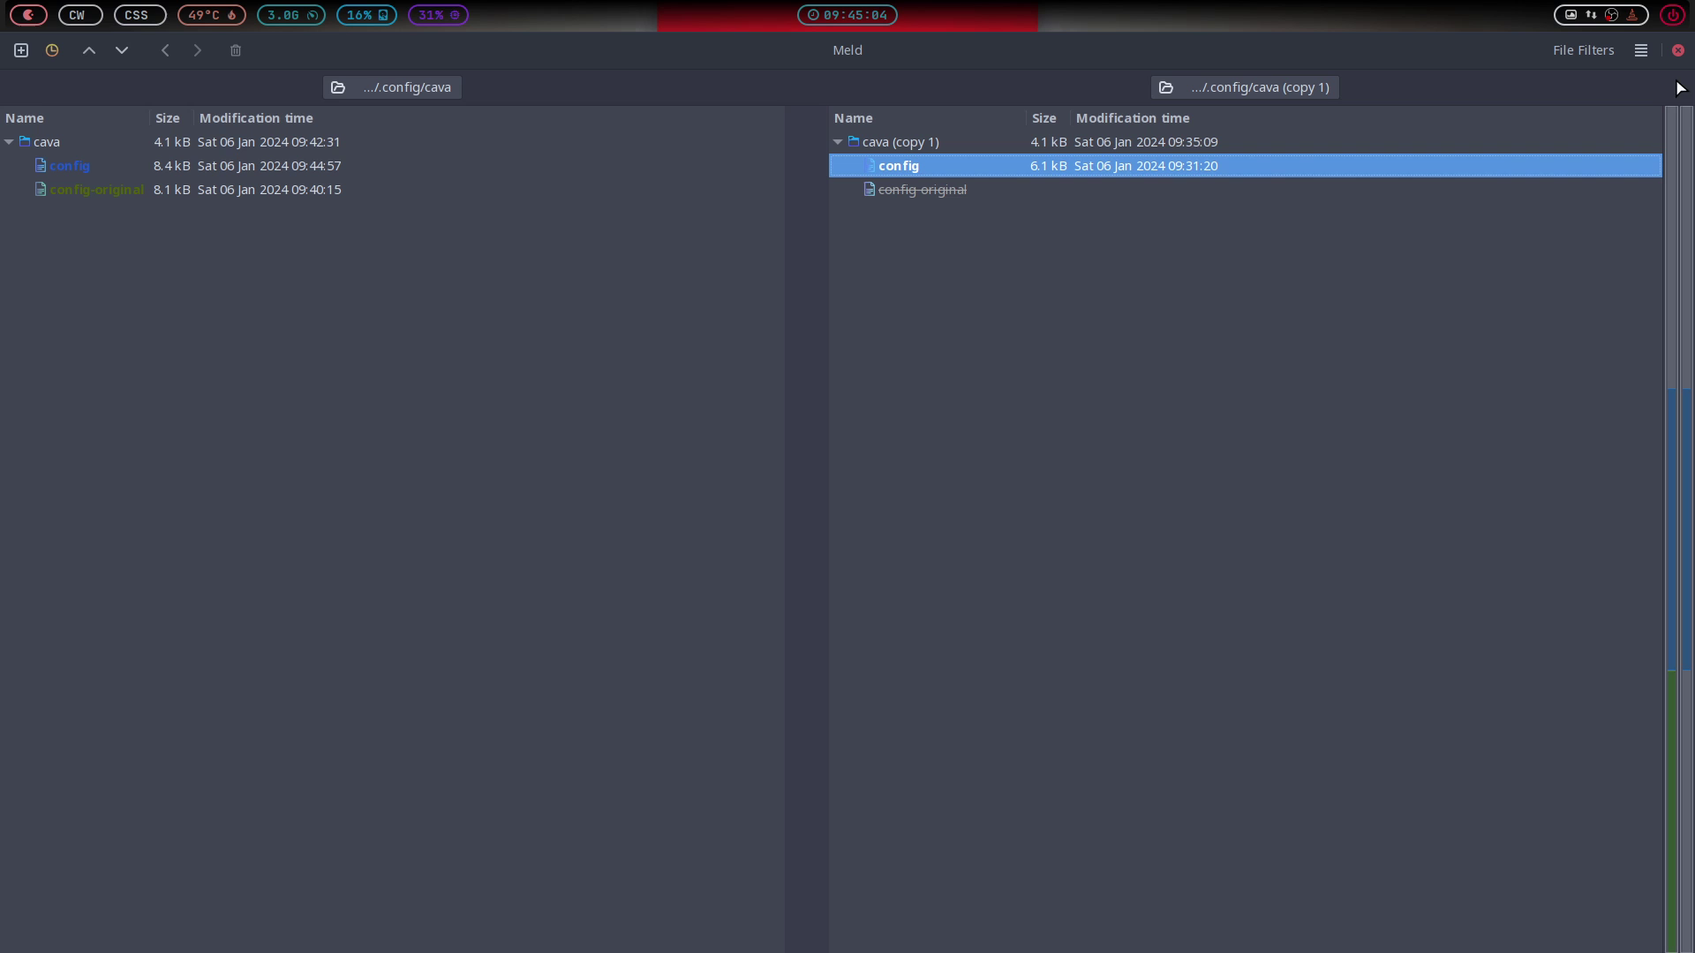
pyautogui.click(1677, 49)
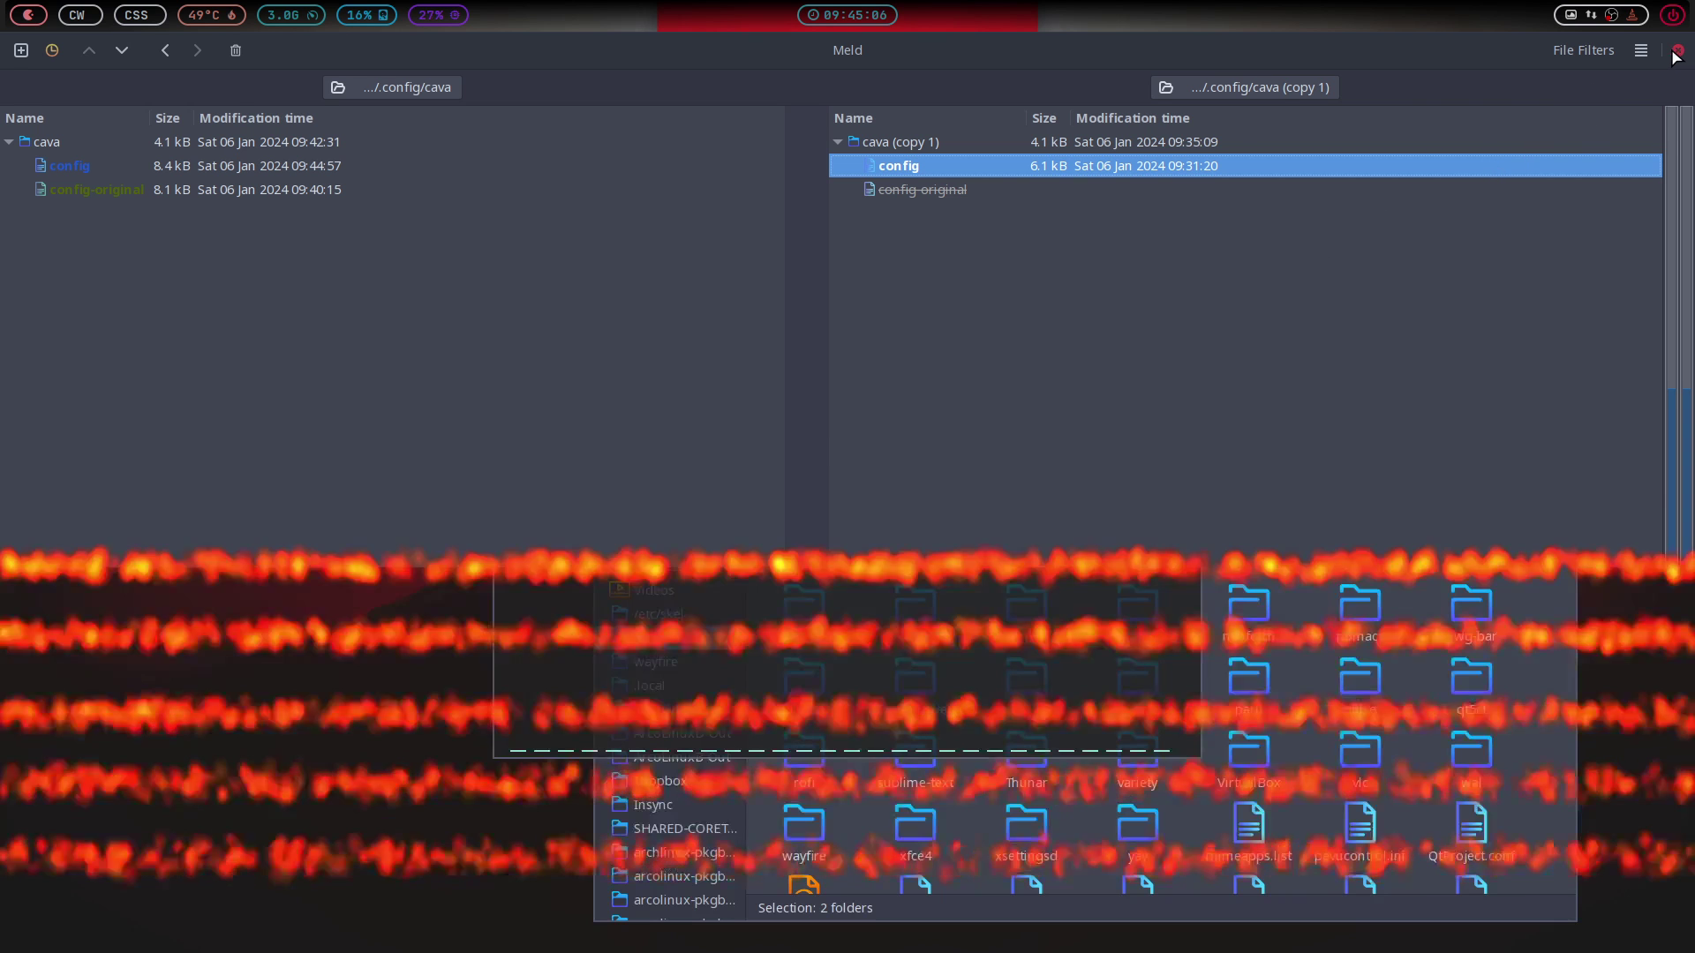
pyautogui.click(723, 724)
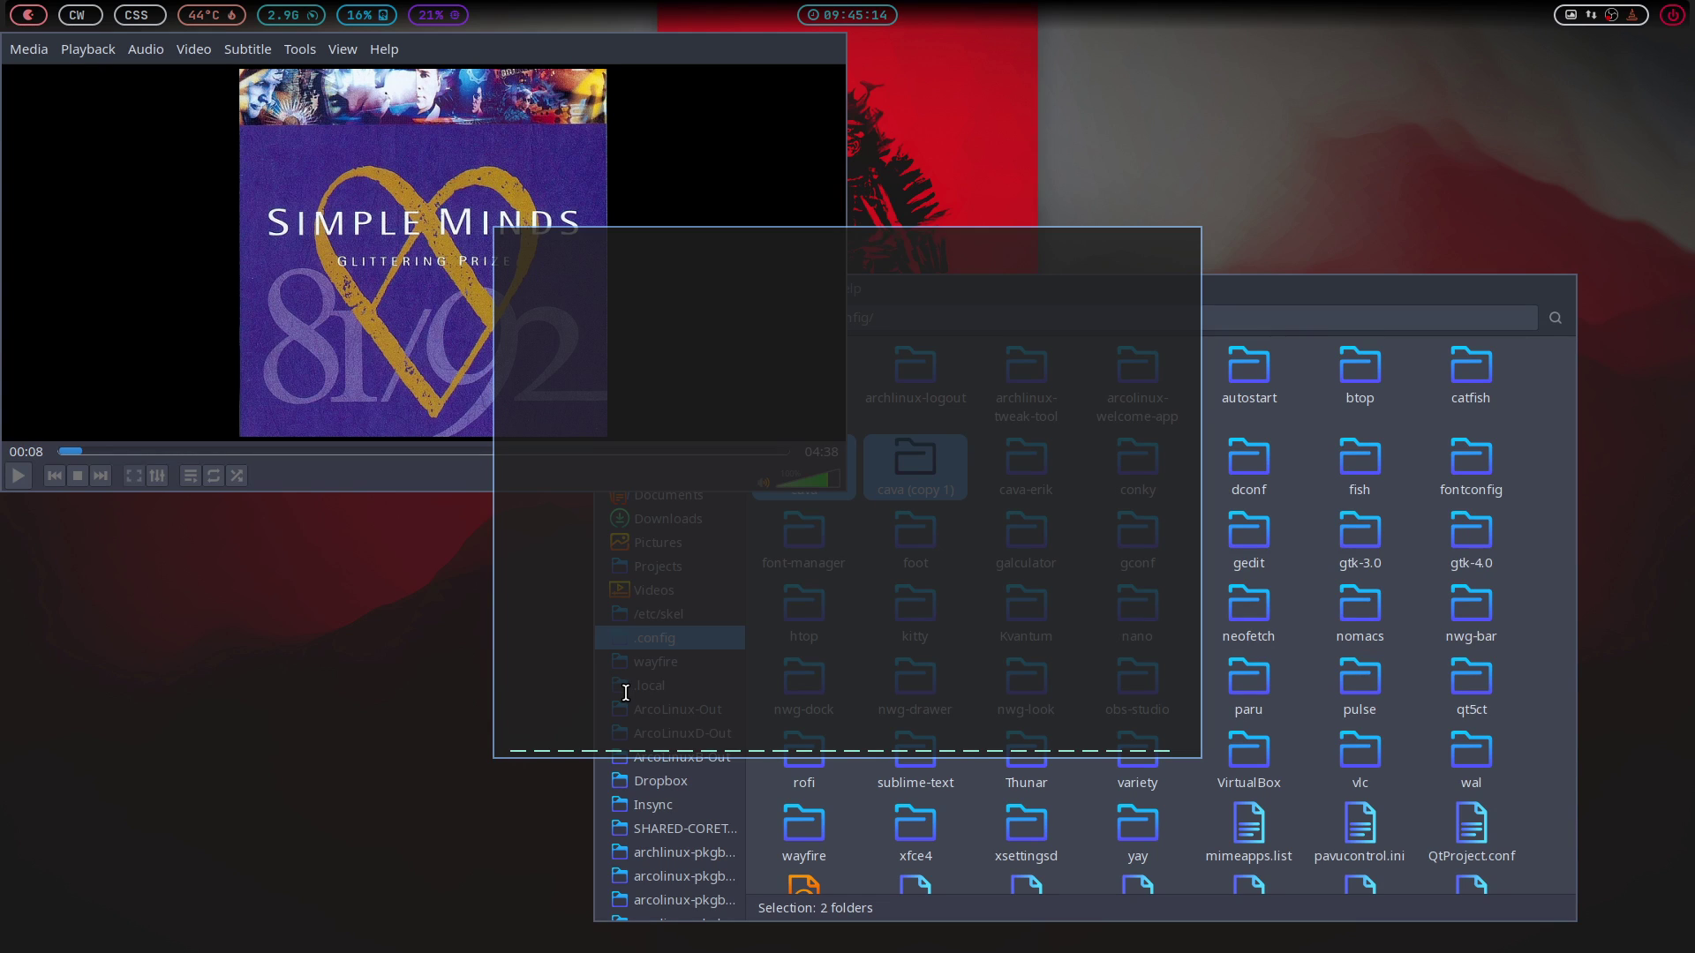
# Start the song, quit cava, and relaunch it in a fresh terminal with the updated config.
pyautogui.click(28, 481)
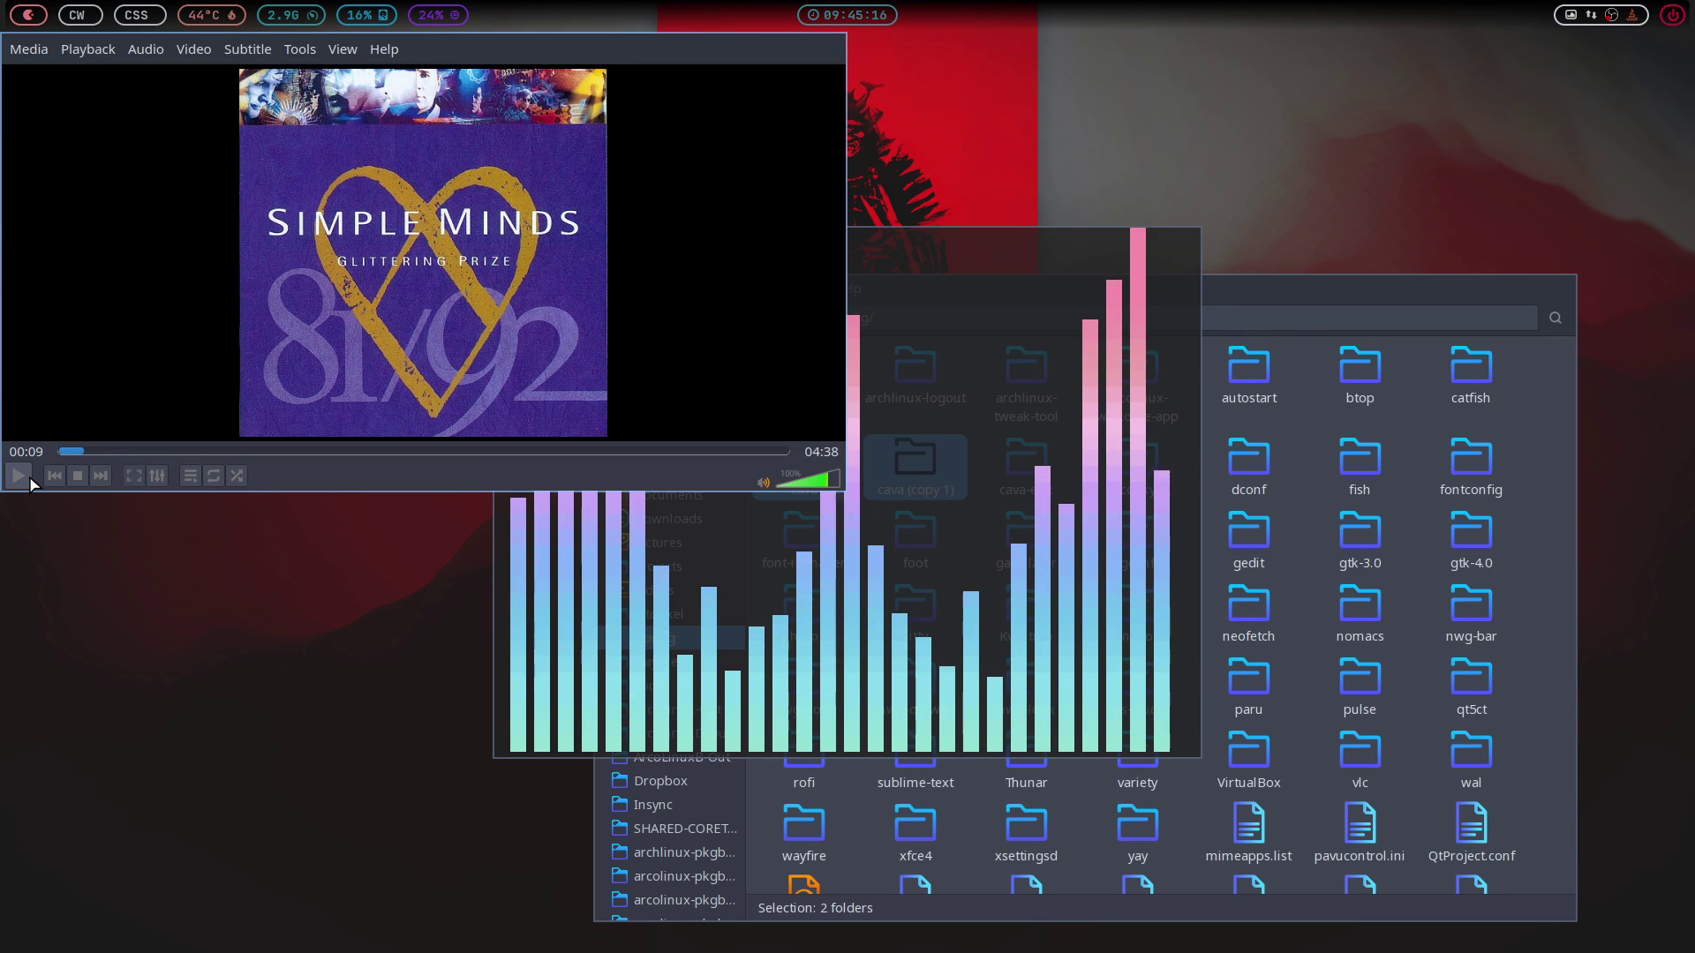
pyautogui.press('q')
pyautogui.press('super+Return')
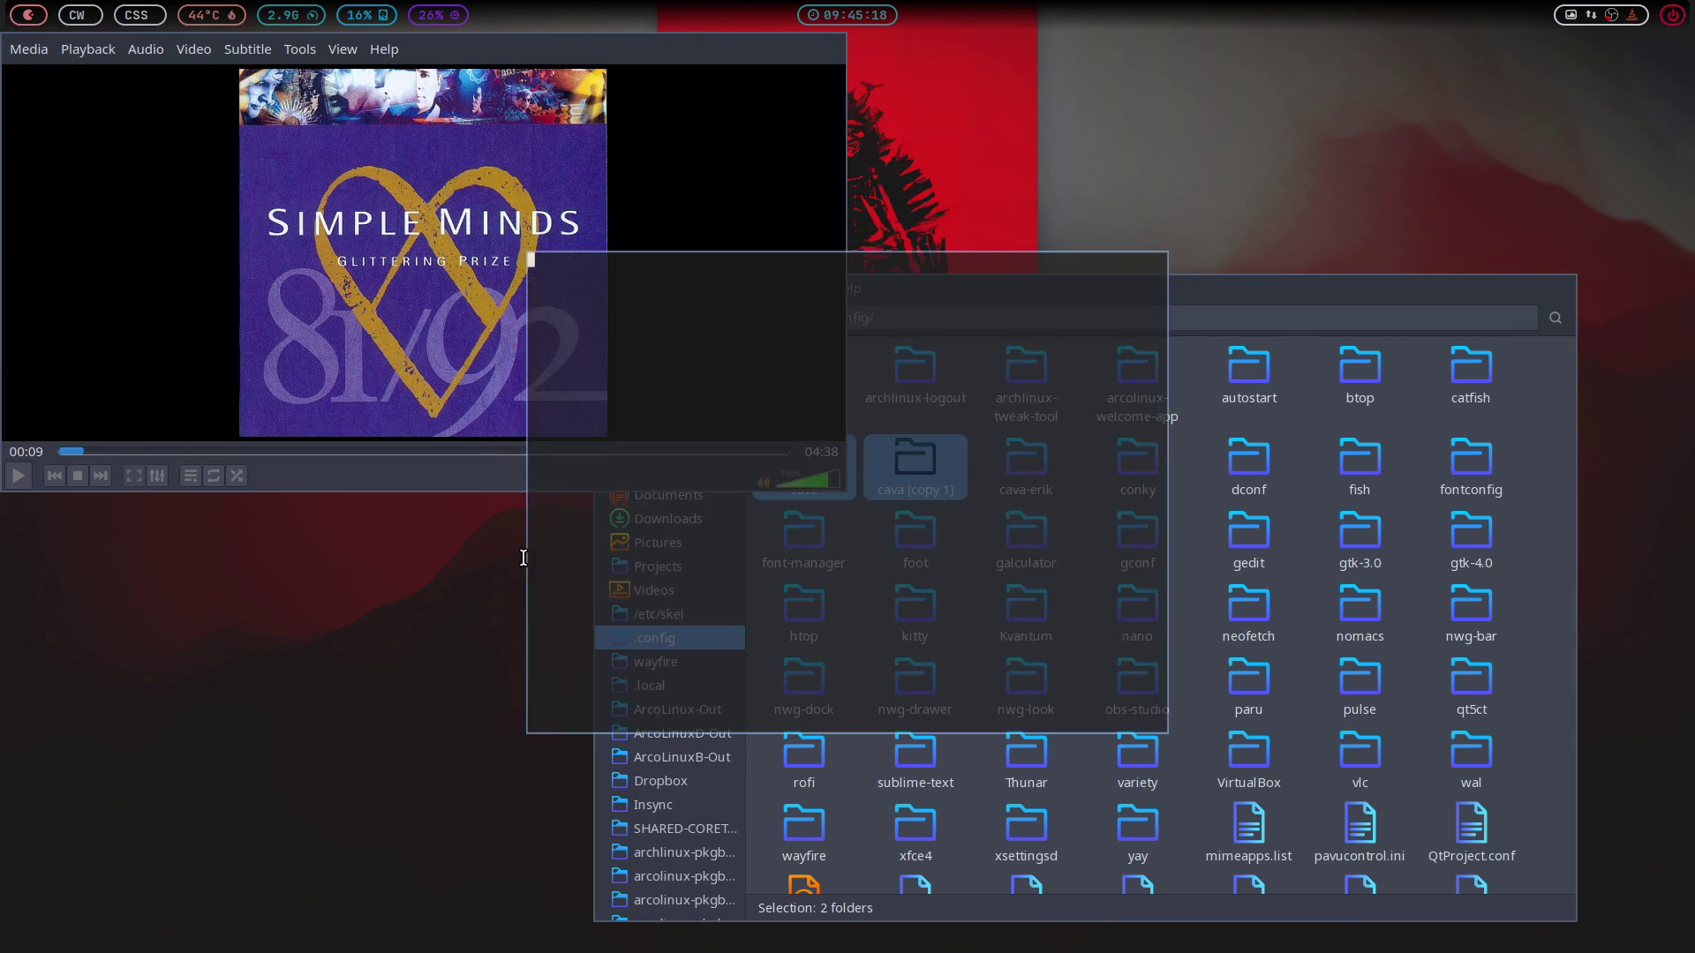
pyautogui.write('cava')
pyautogui.press('Return')
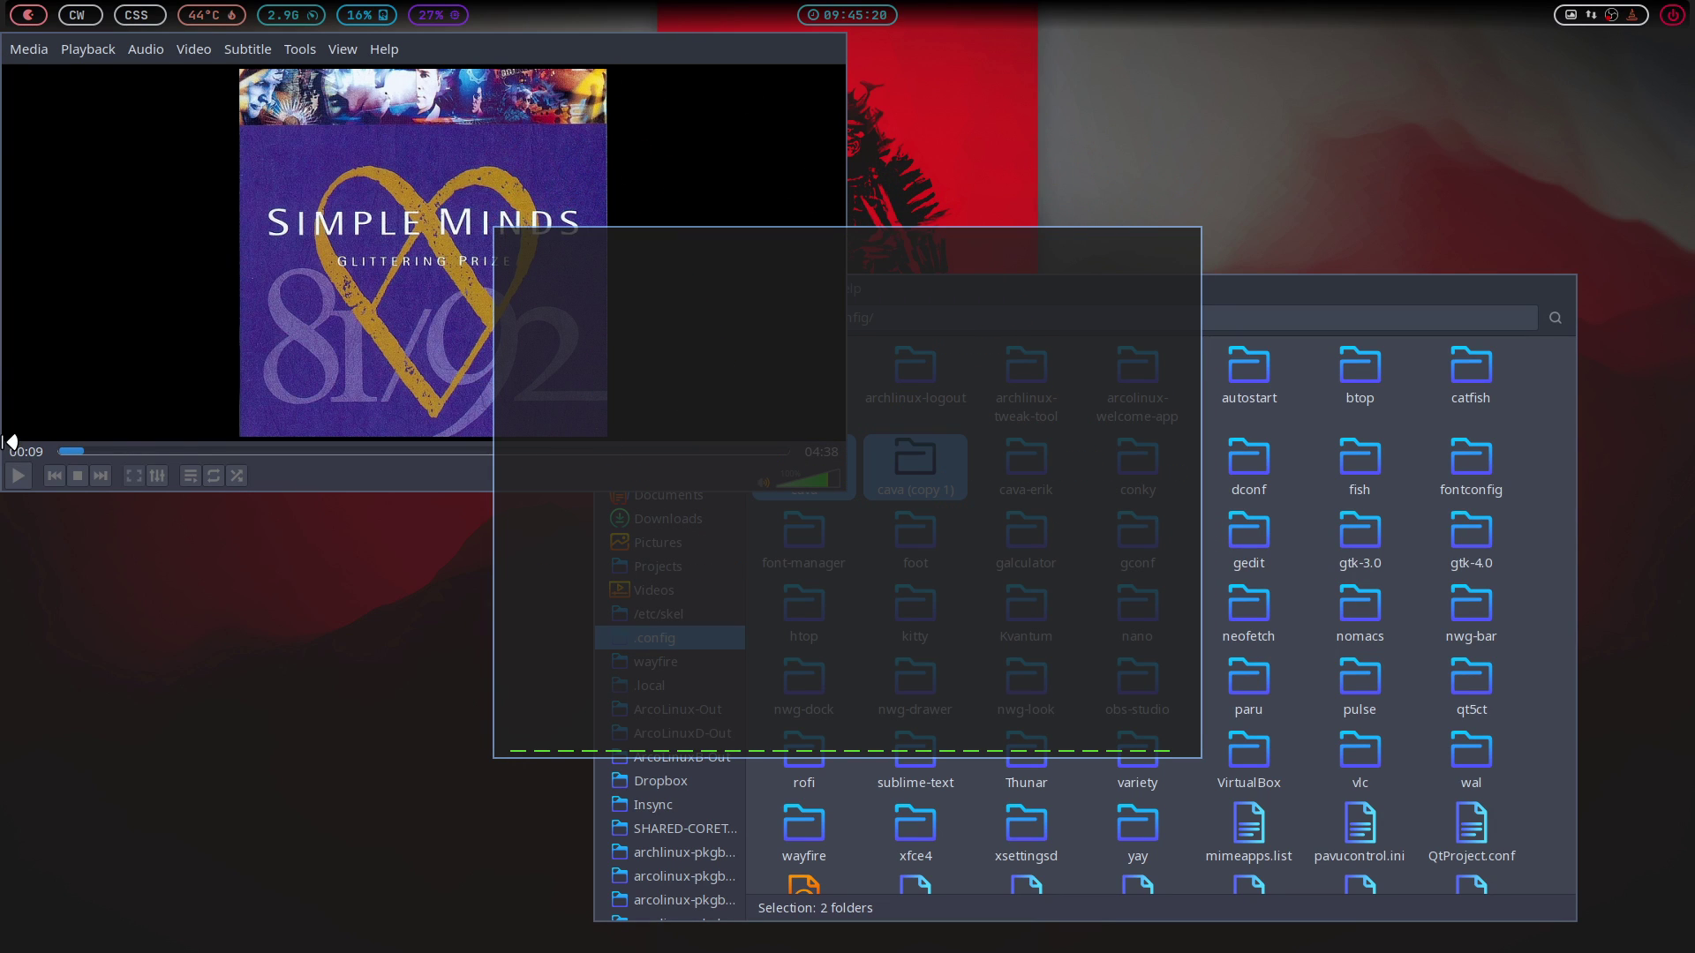
# Play and pause the song to check the green-to-red bars, then close VLC and the terminal.
pyautogui.click(19, 476)
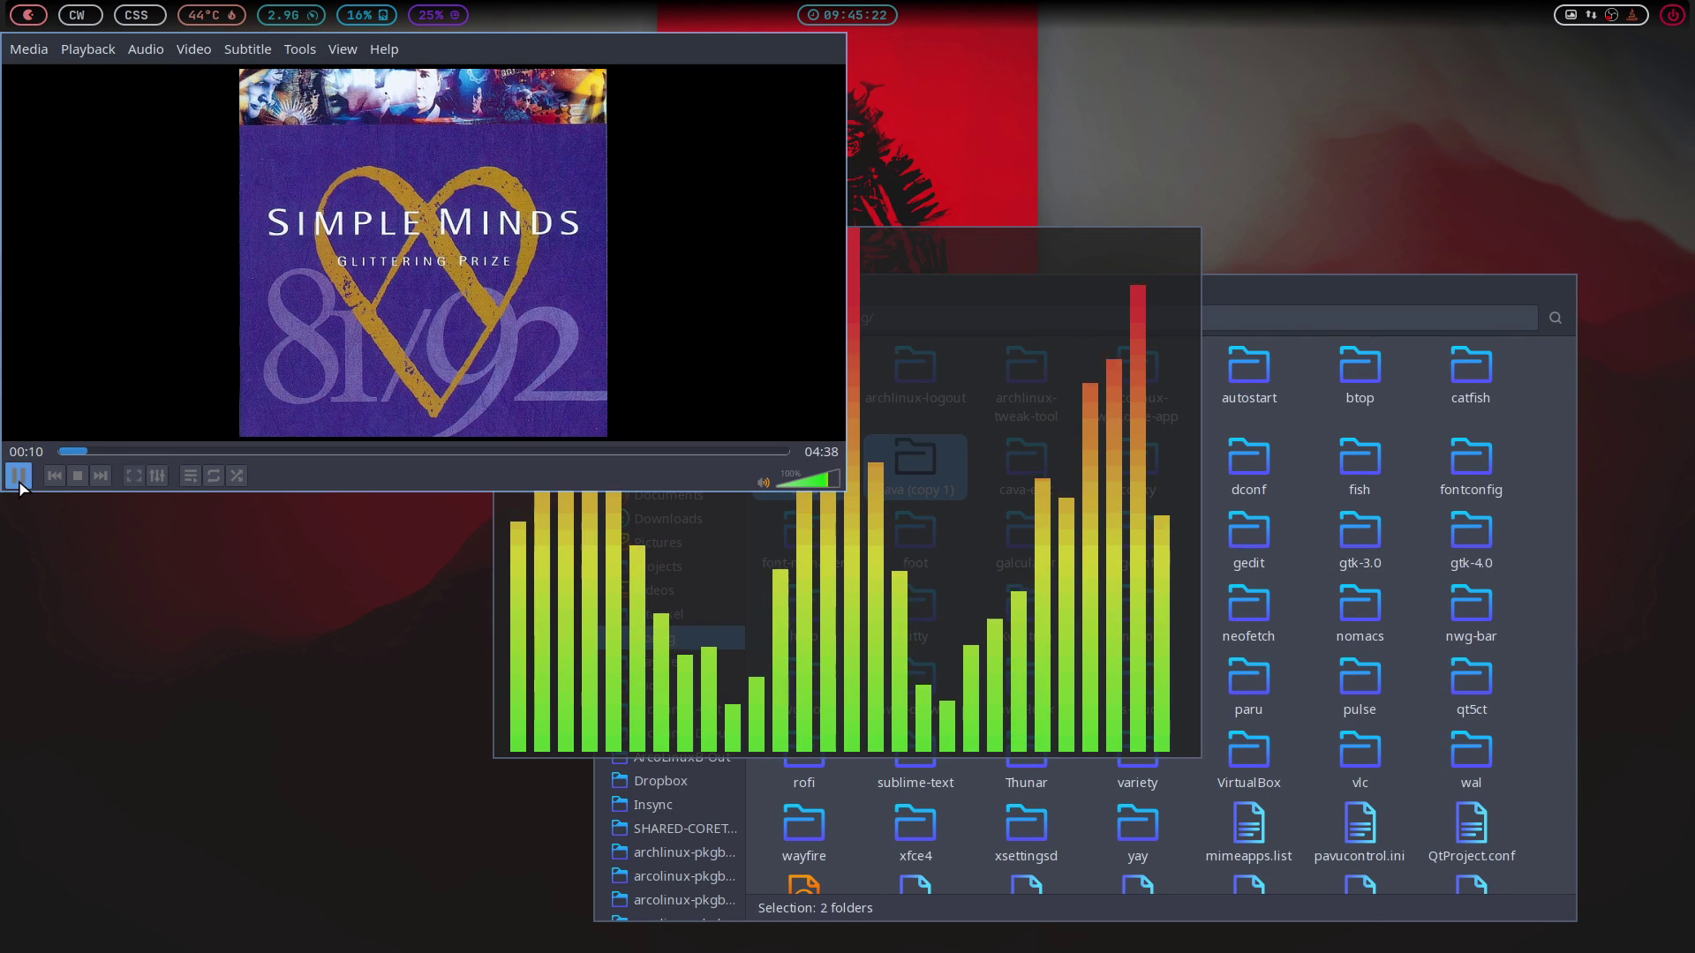
pyautogui.click(20, 480)
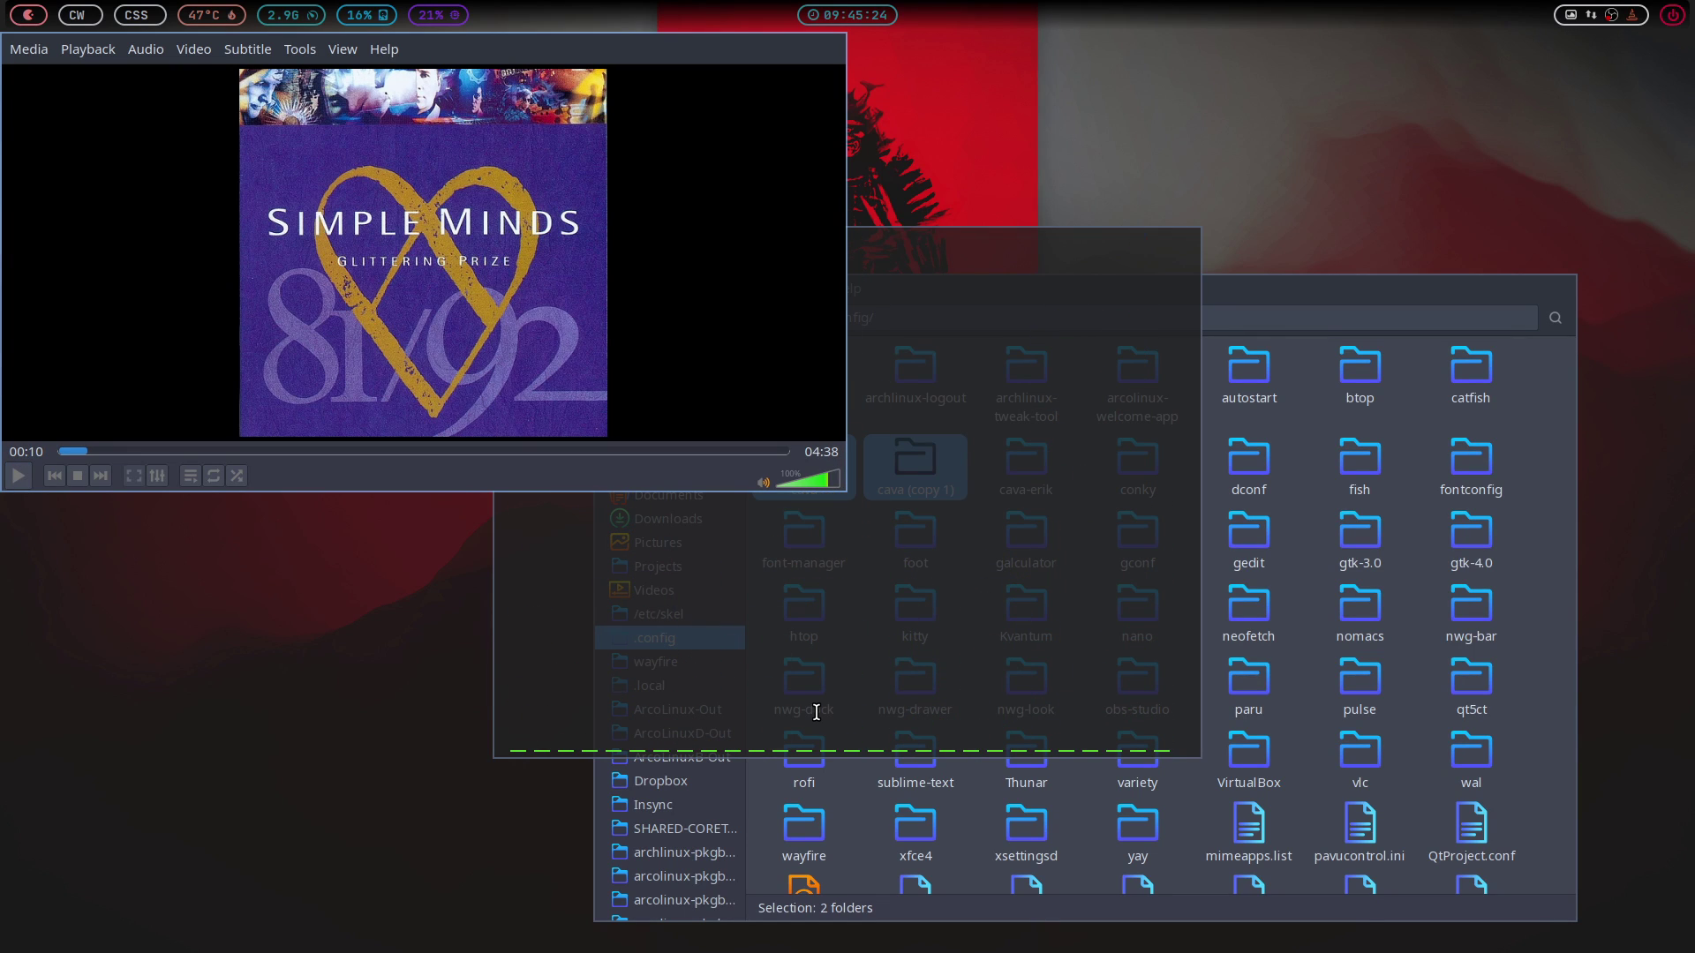
pyautogui.press('super+q')
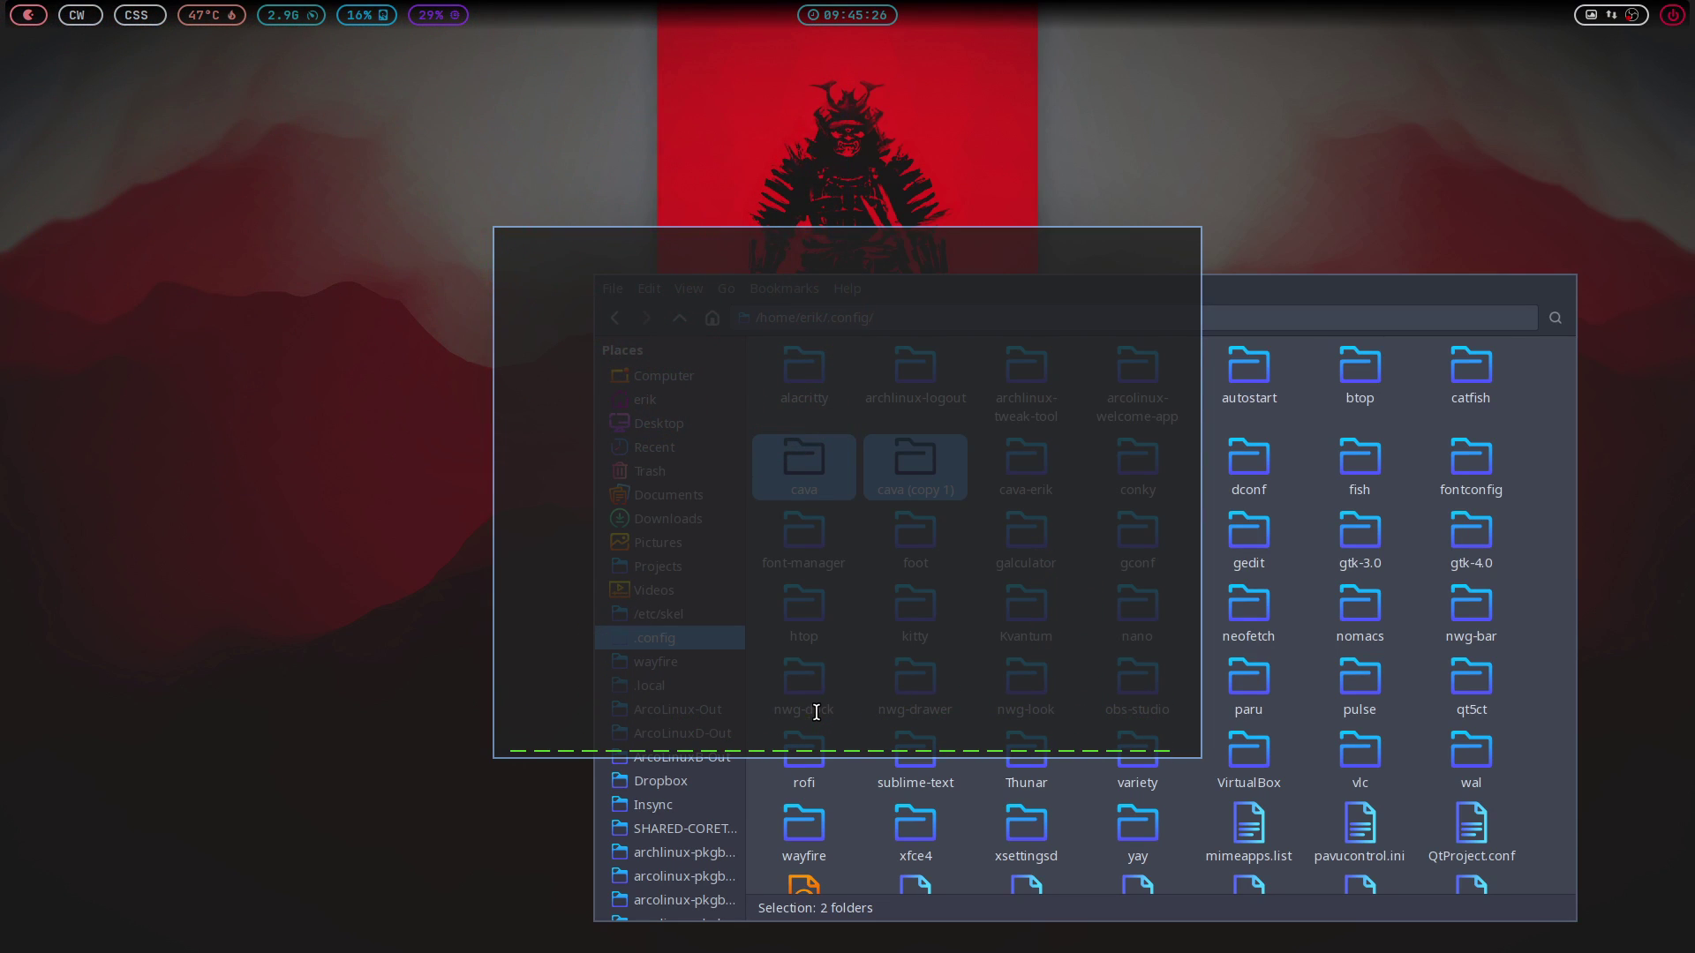
pyautogui.press('super+q')
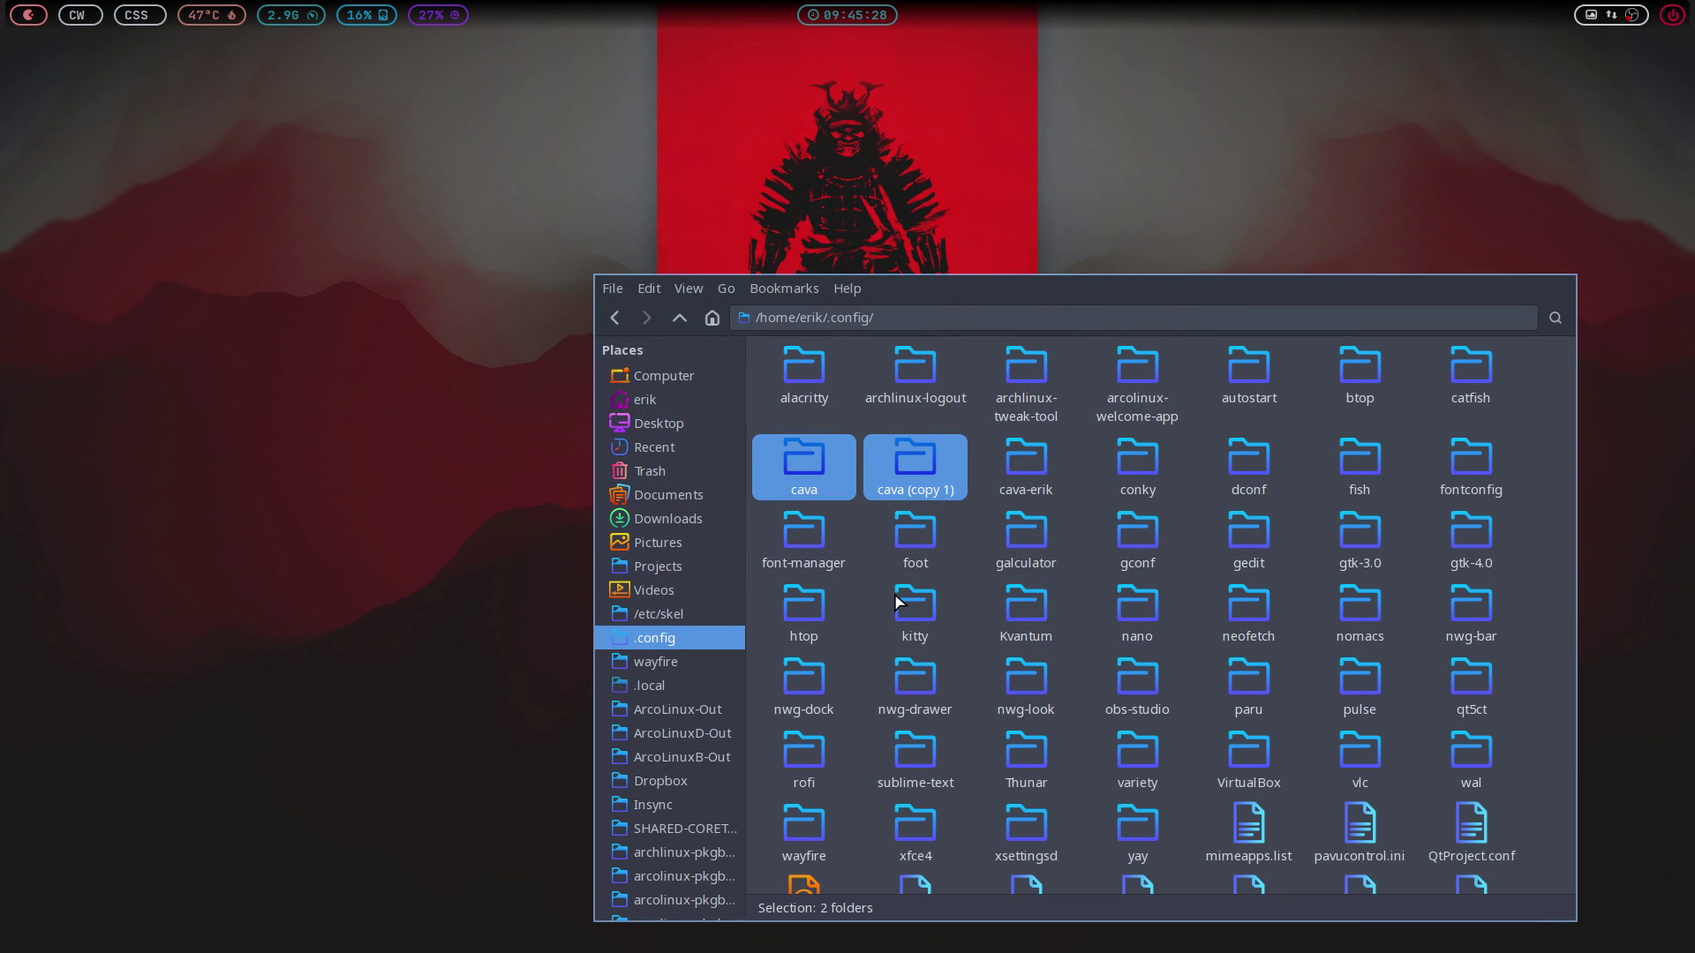